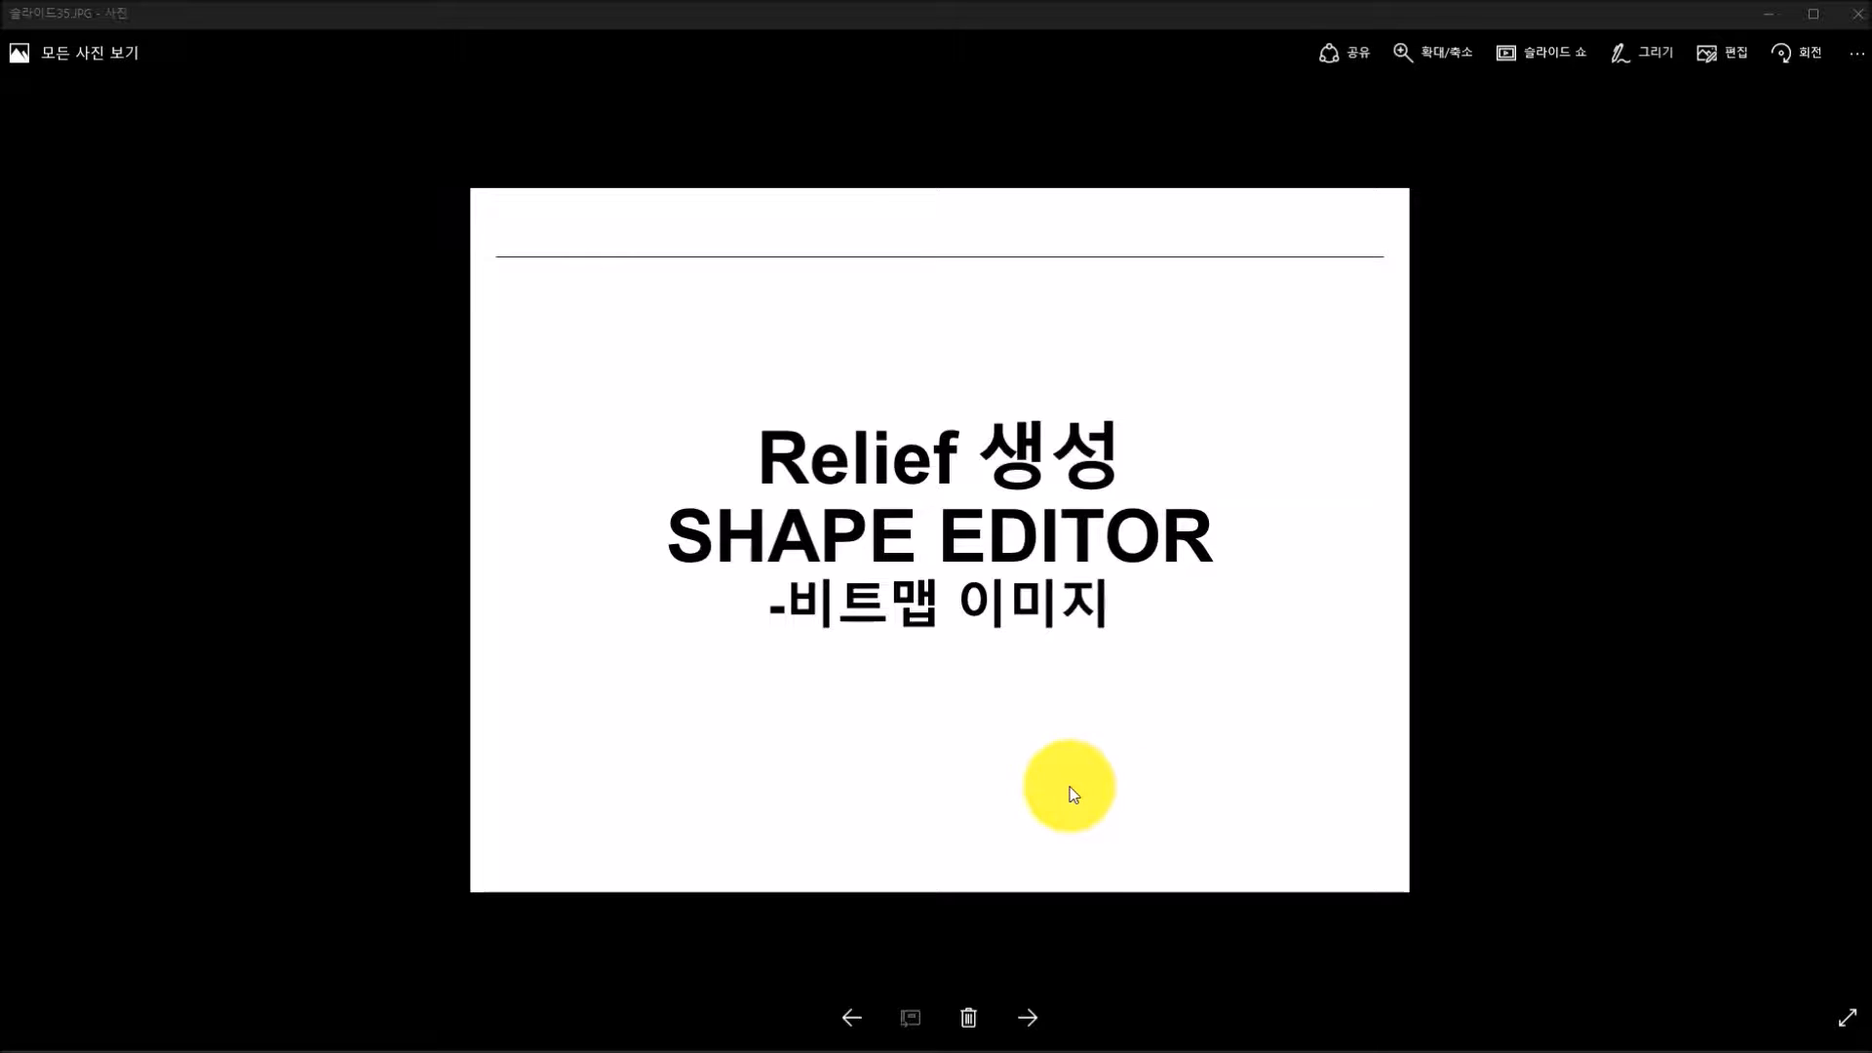
Switch to ArtCAM and open the train-spider.art model
{"action": "left_click", "coordinate": [1032, 1018]}
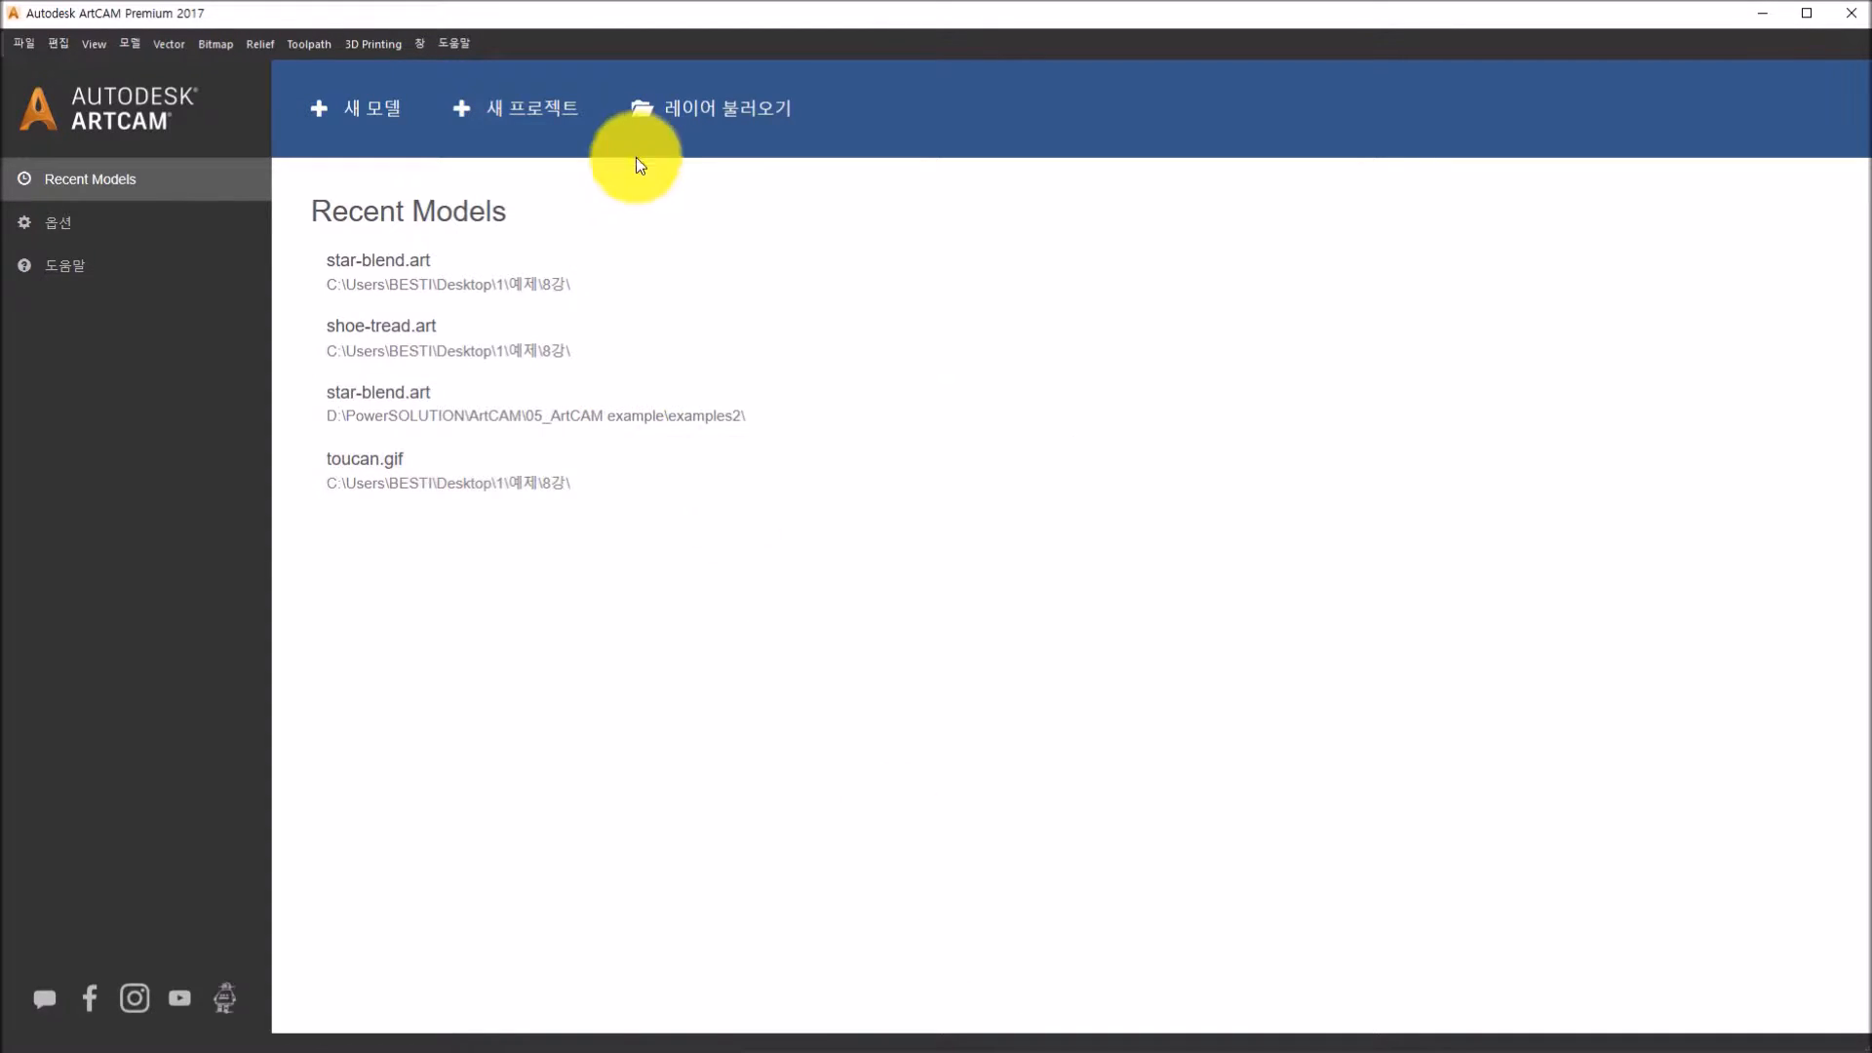
{"action": "left_click", "coordinate": [650, 136]}
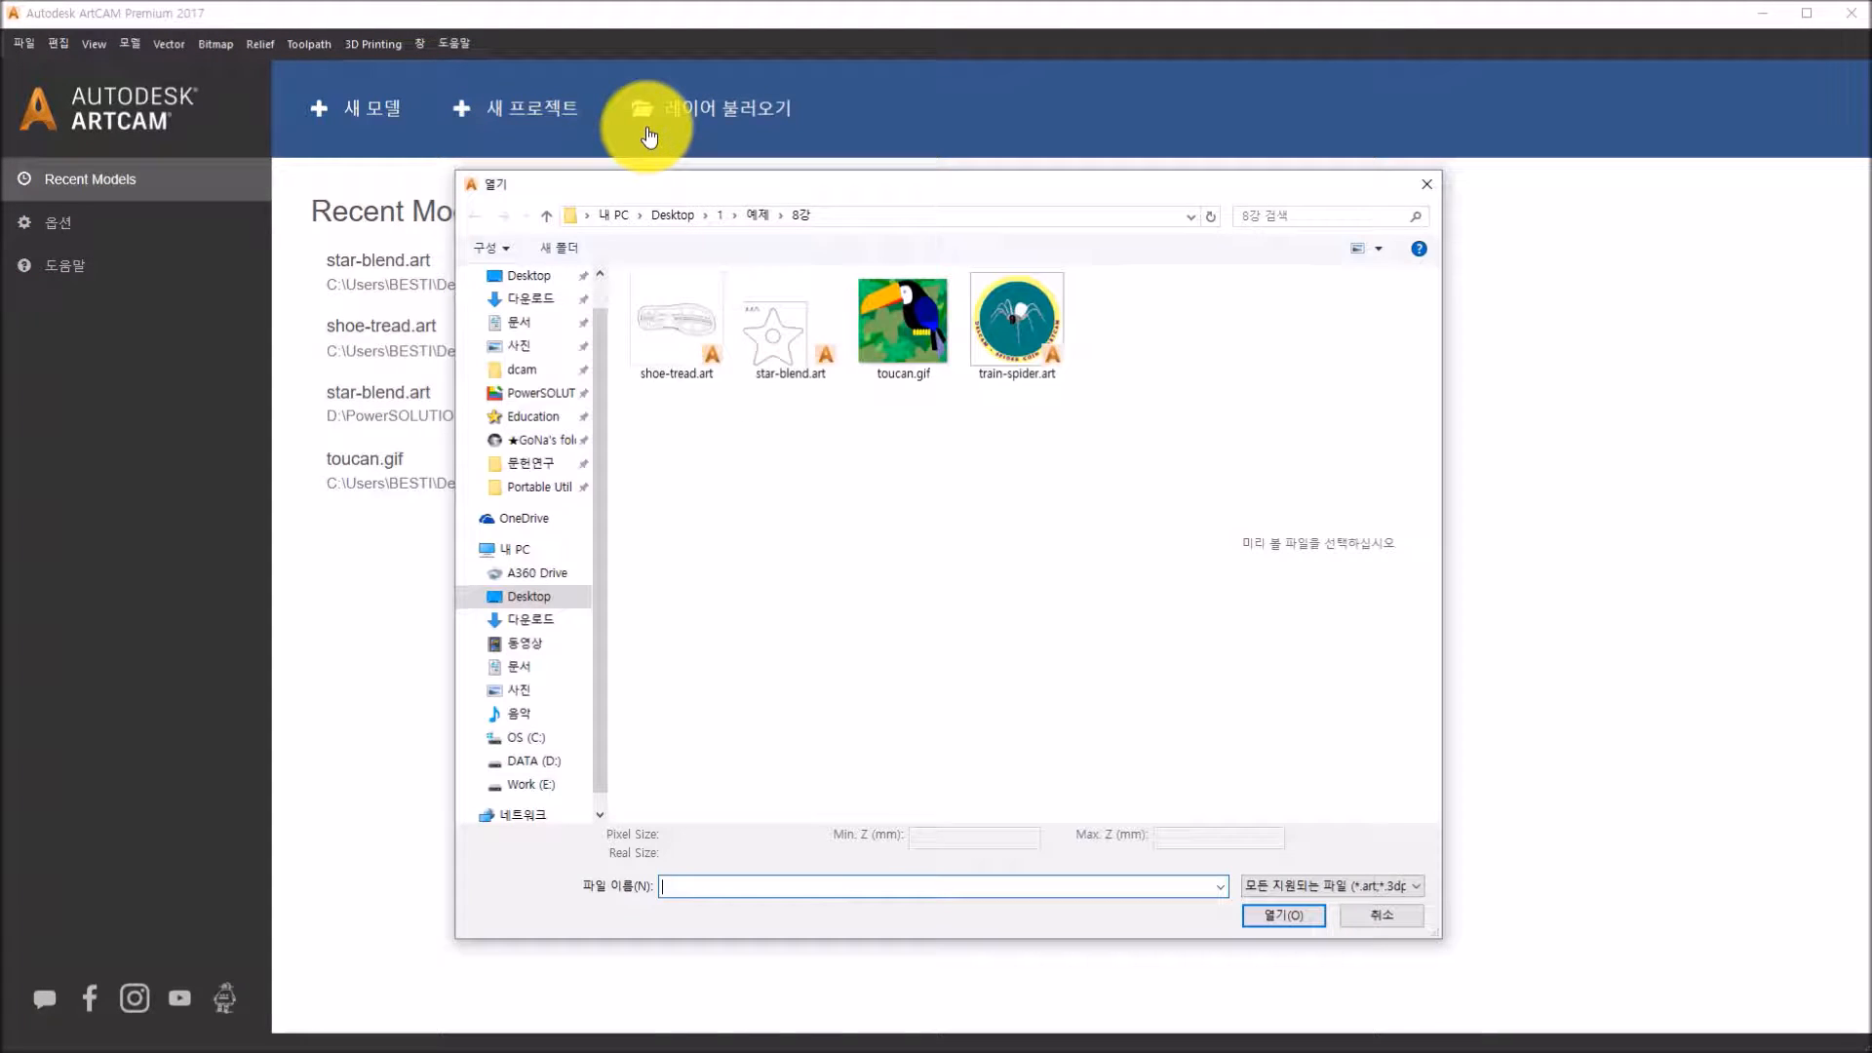
{"action": "left_click", "coordinate": [1008, 353]}
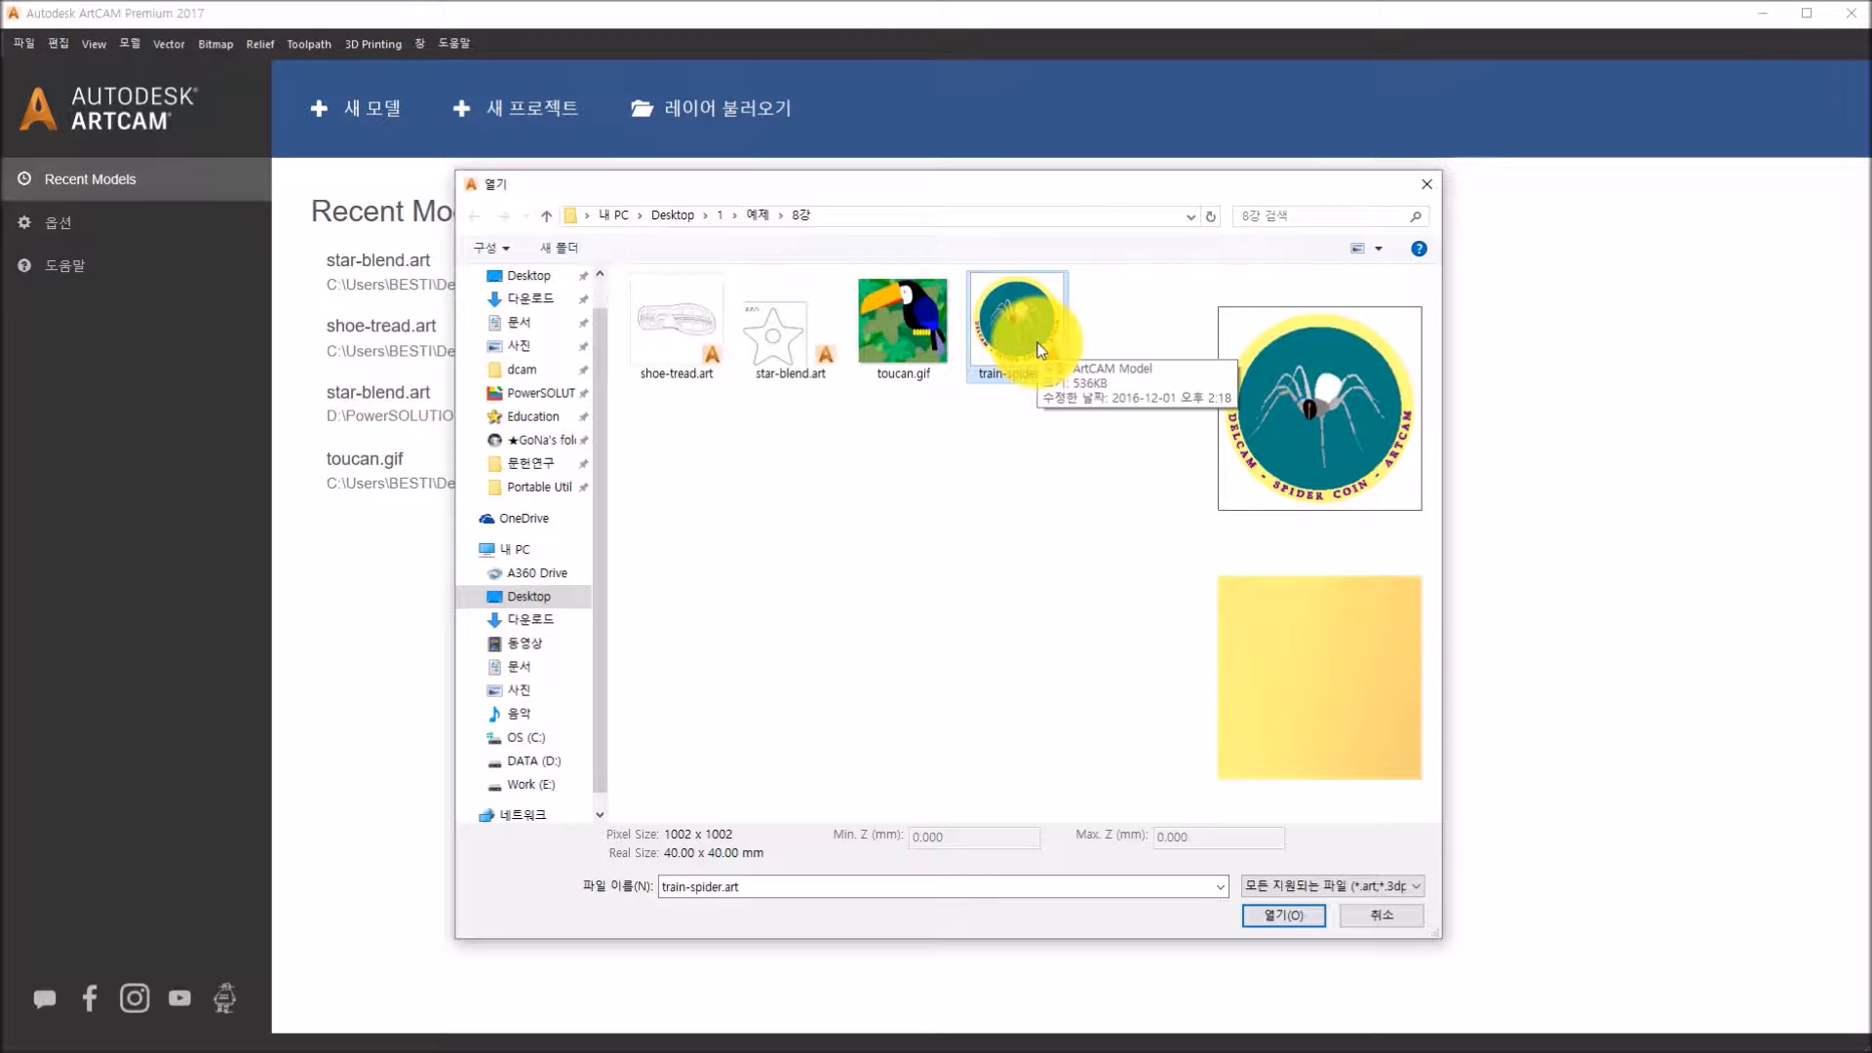
{"action": "left_click", "coordinate": [1264, 921]}
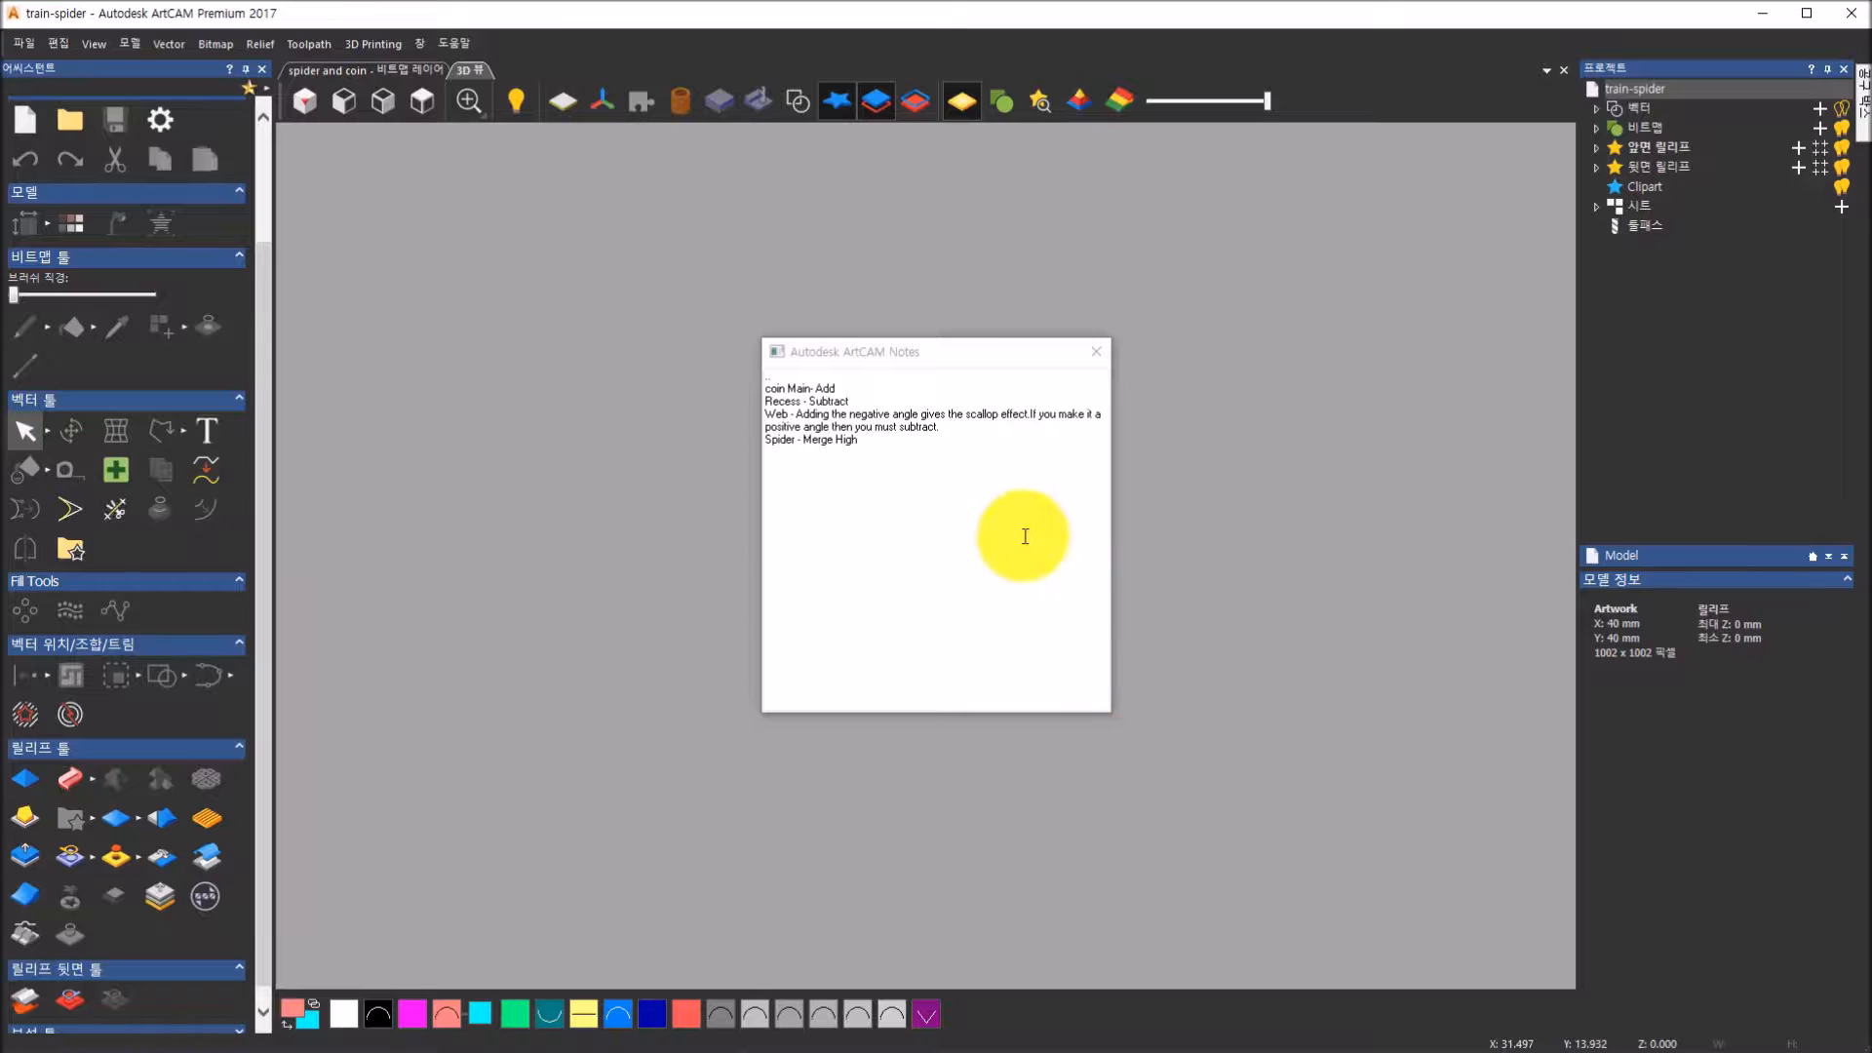
Read the model notes on combining the coin, recess, web and spider reliefs, and close the notes window
{"action": "left_click", "coordinate": [950, 480]}
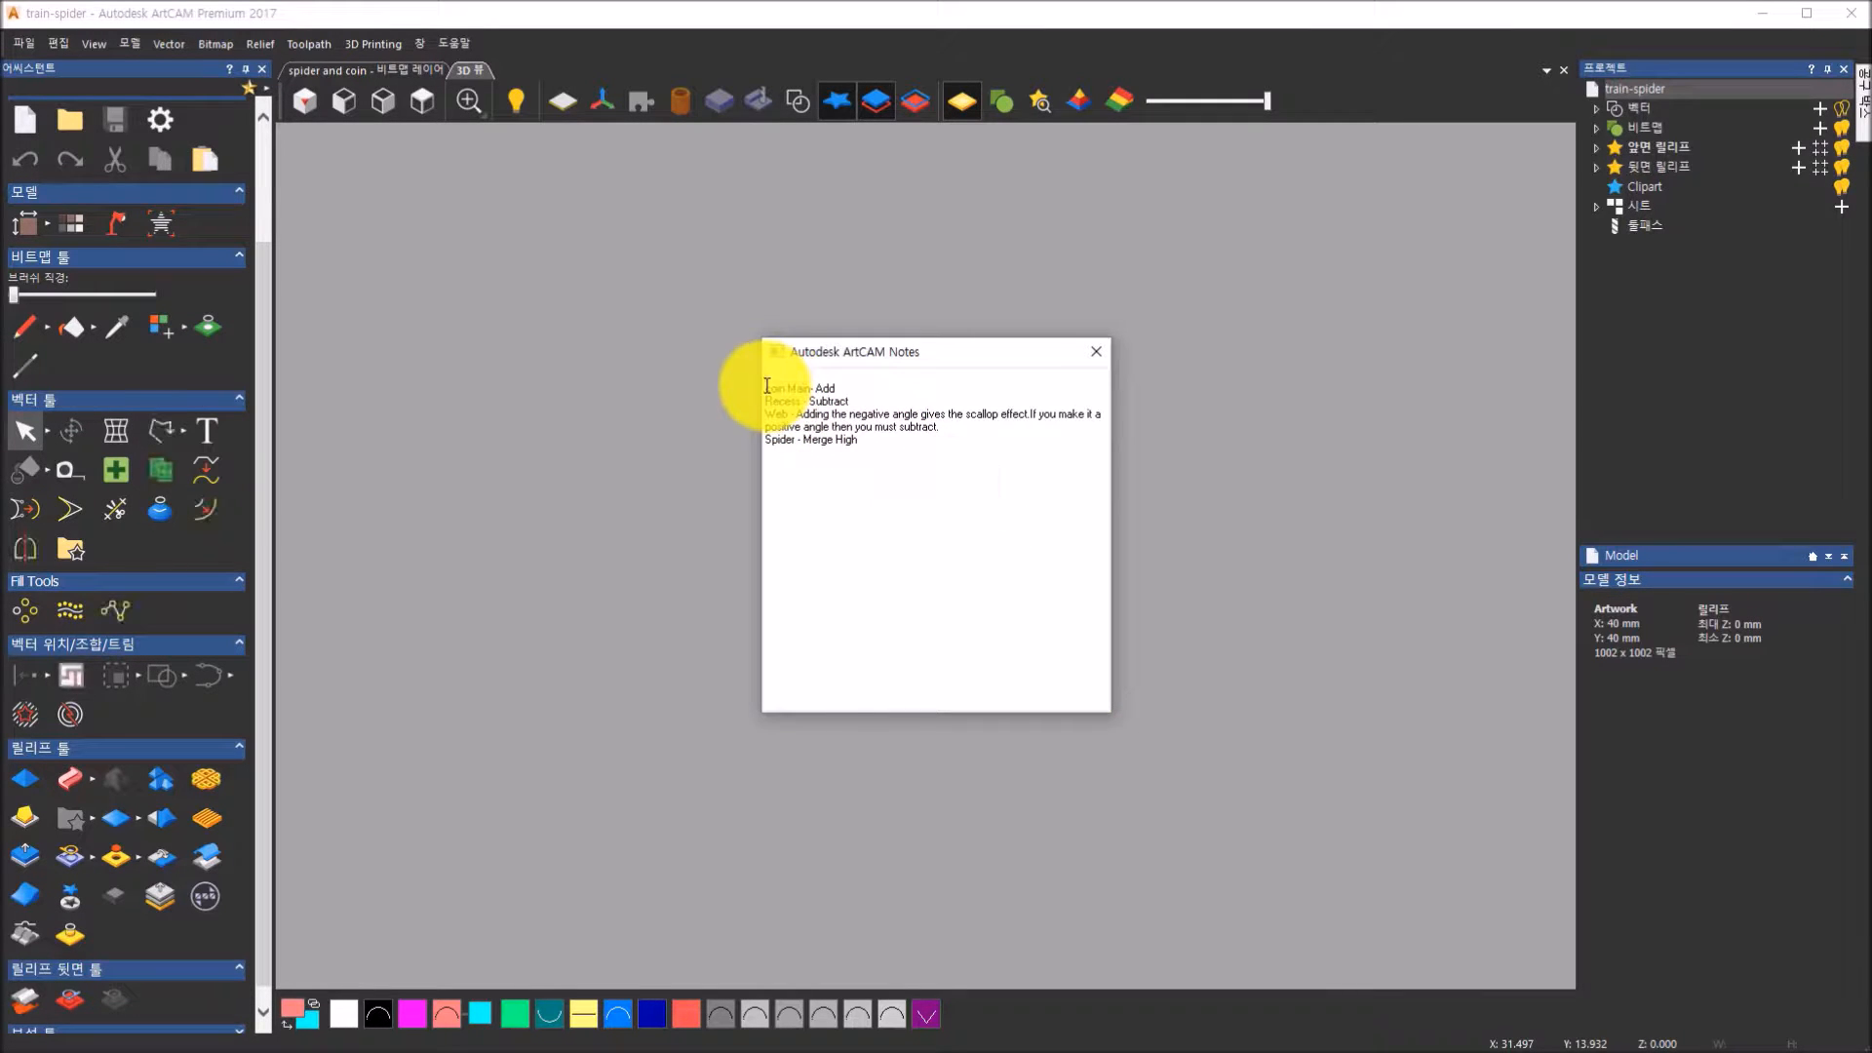
{"action": "left_click_drag", "start_coordinate": [770, 383], "coordinate": [885, 472]}
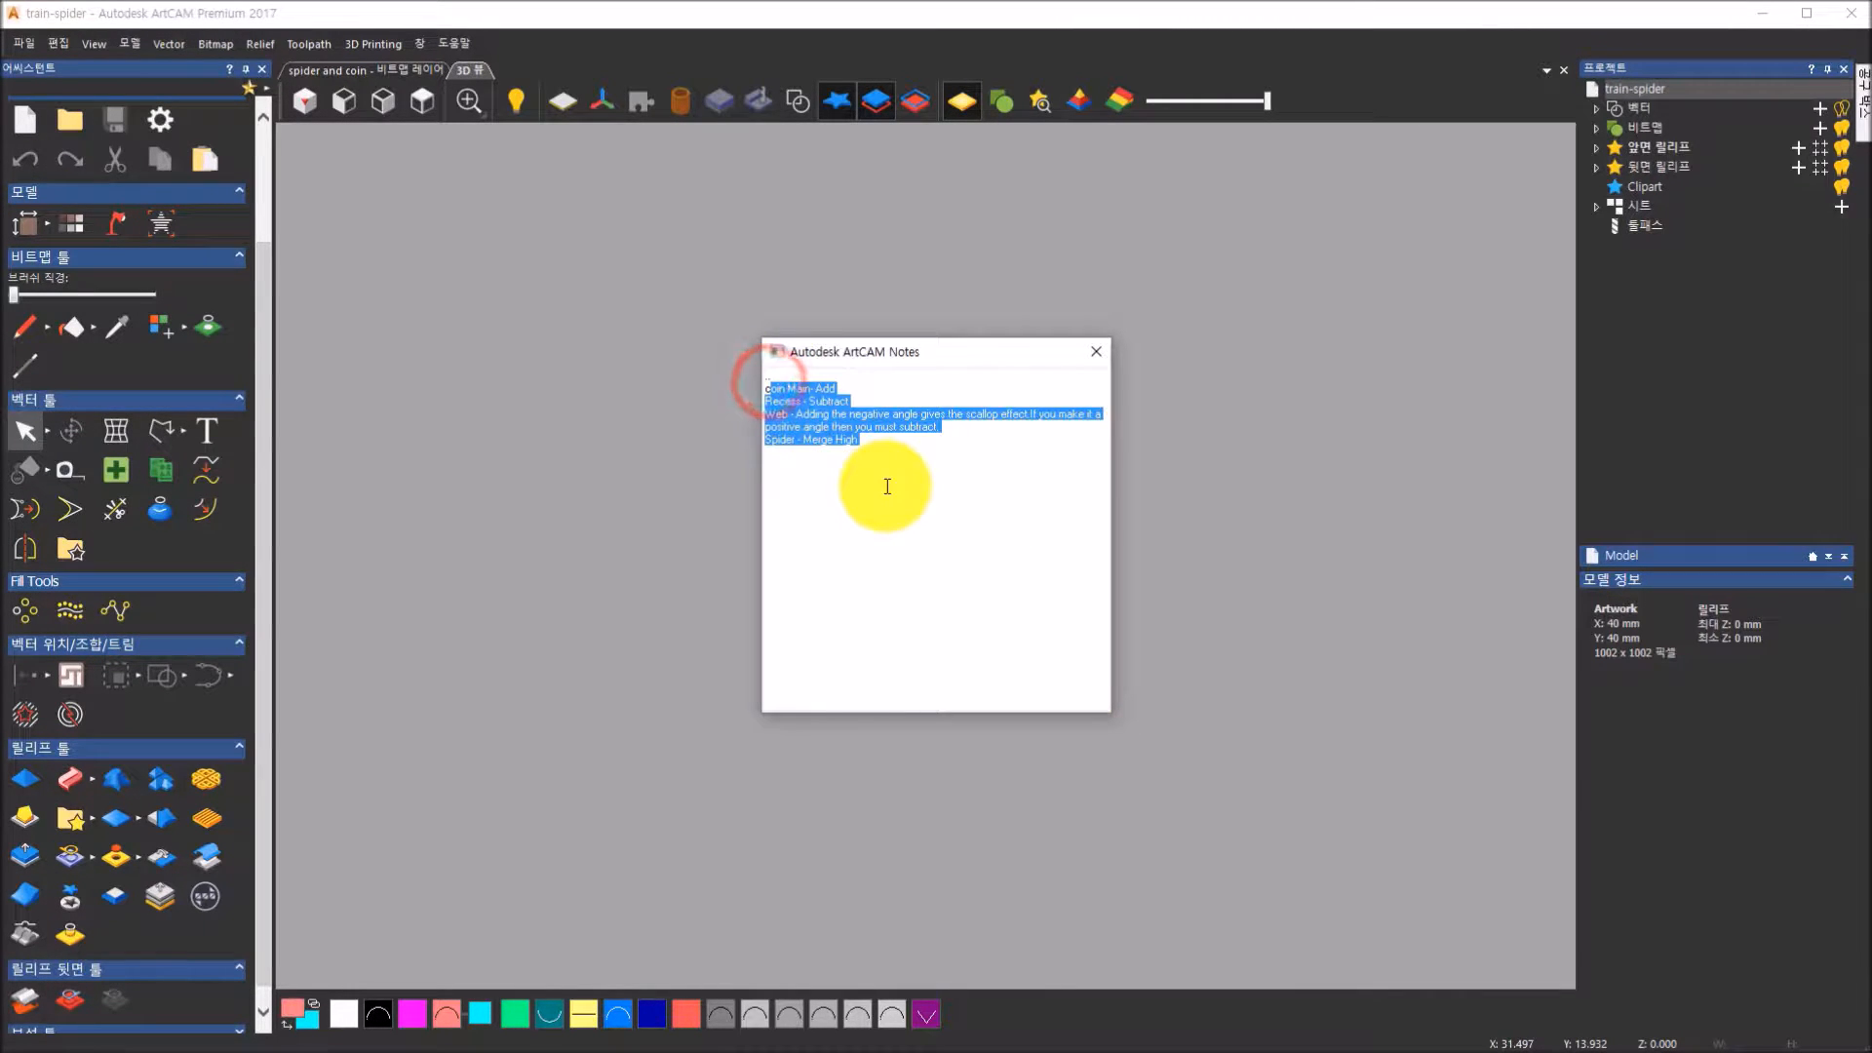
{"action": "left_click", "coordinate": [885, 484]}
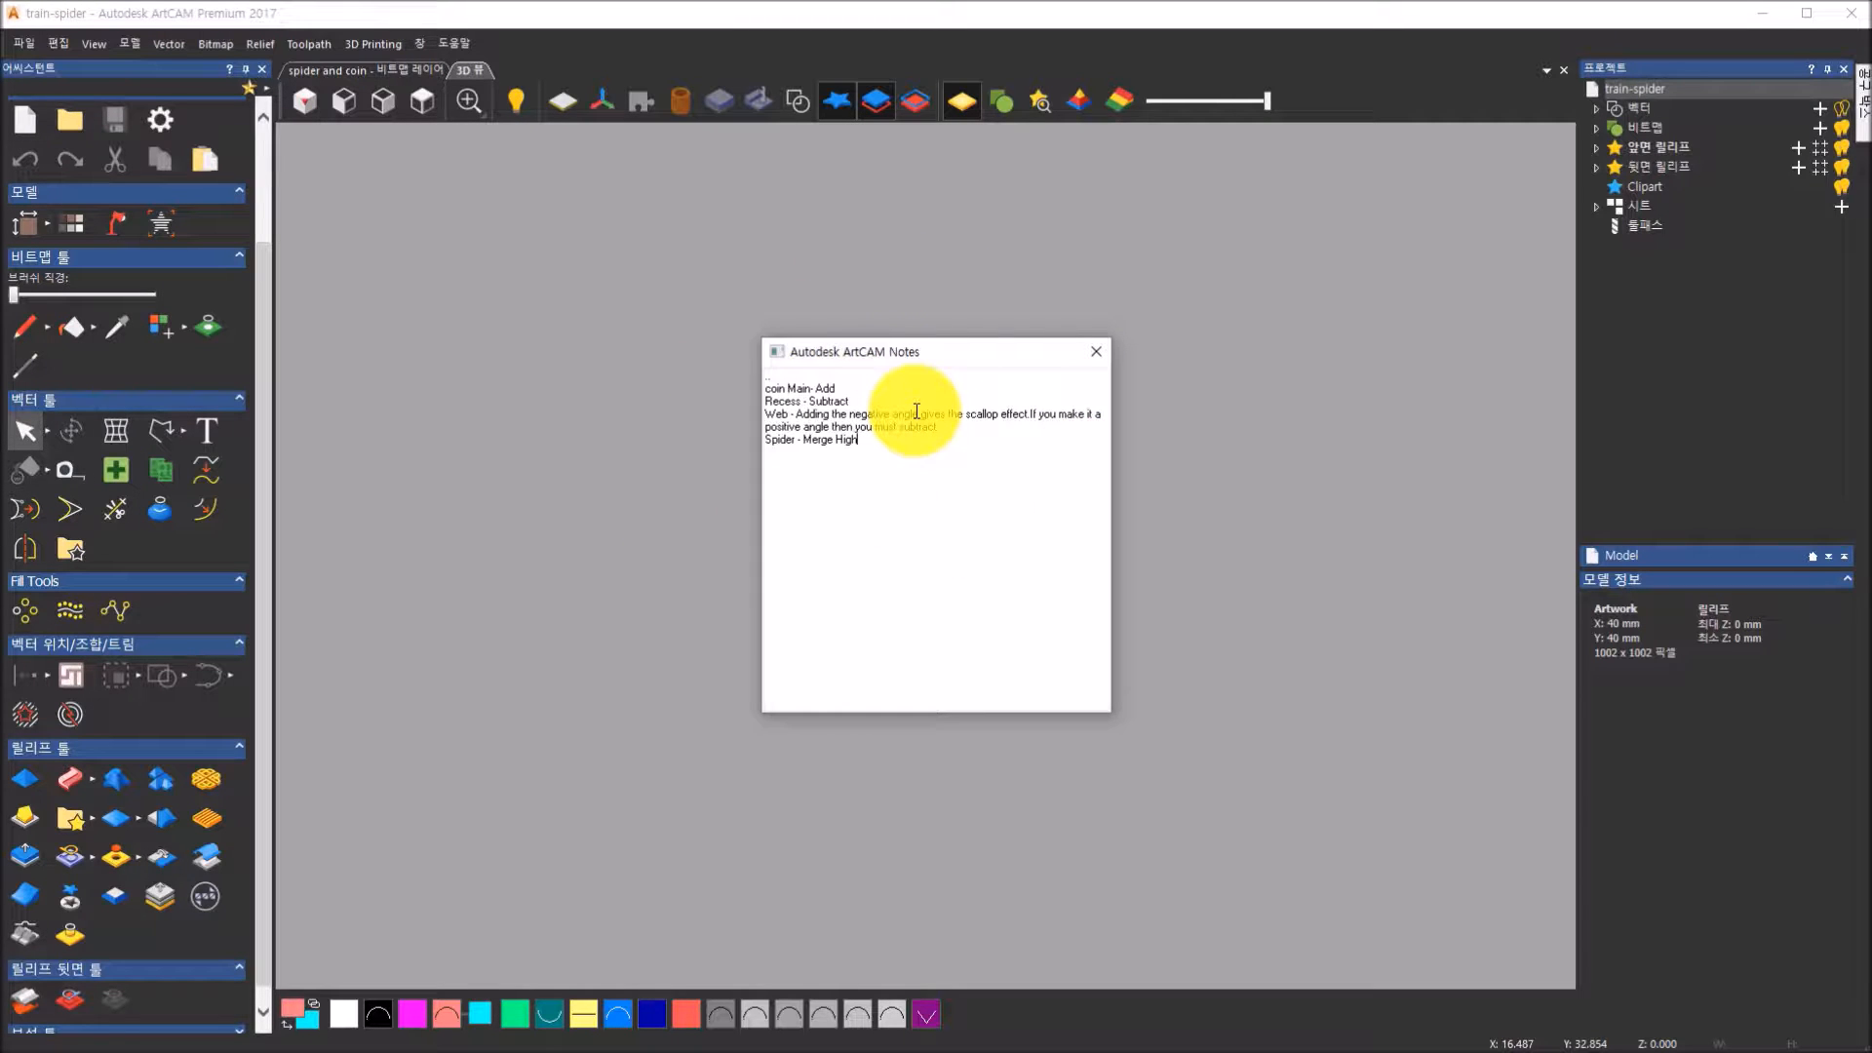
{"action": "left_click", "coordinate": [807, 392]}
{"action": "double_click", "coordinate": [826, 388]}
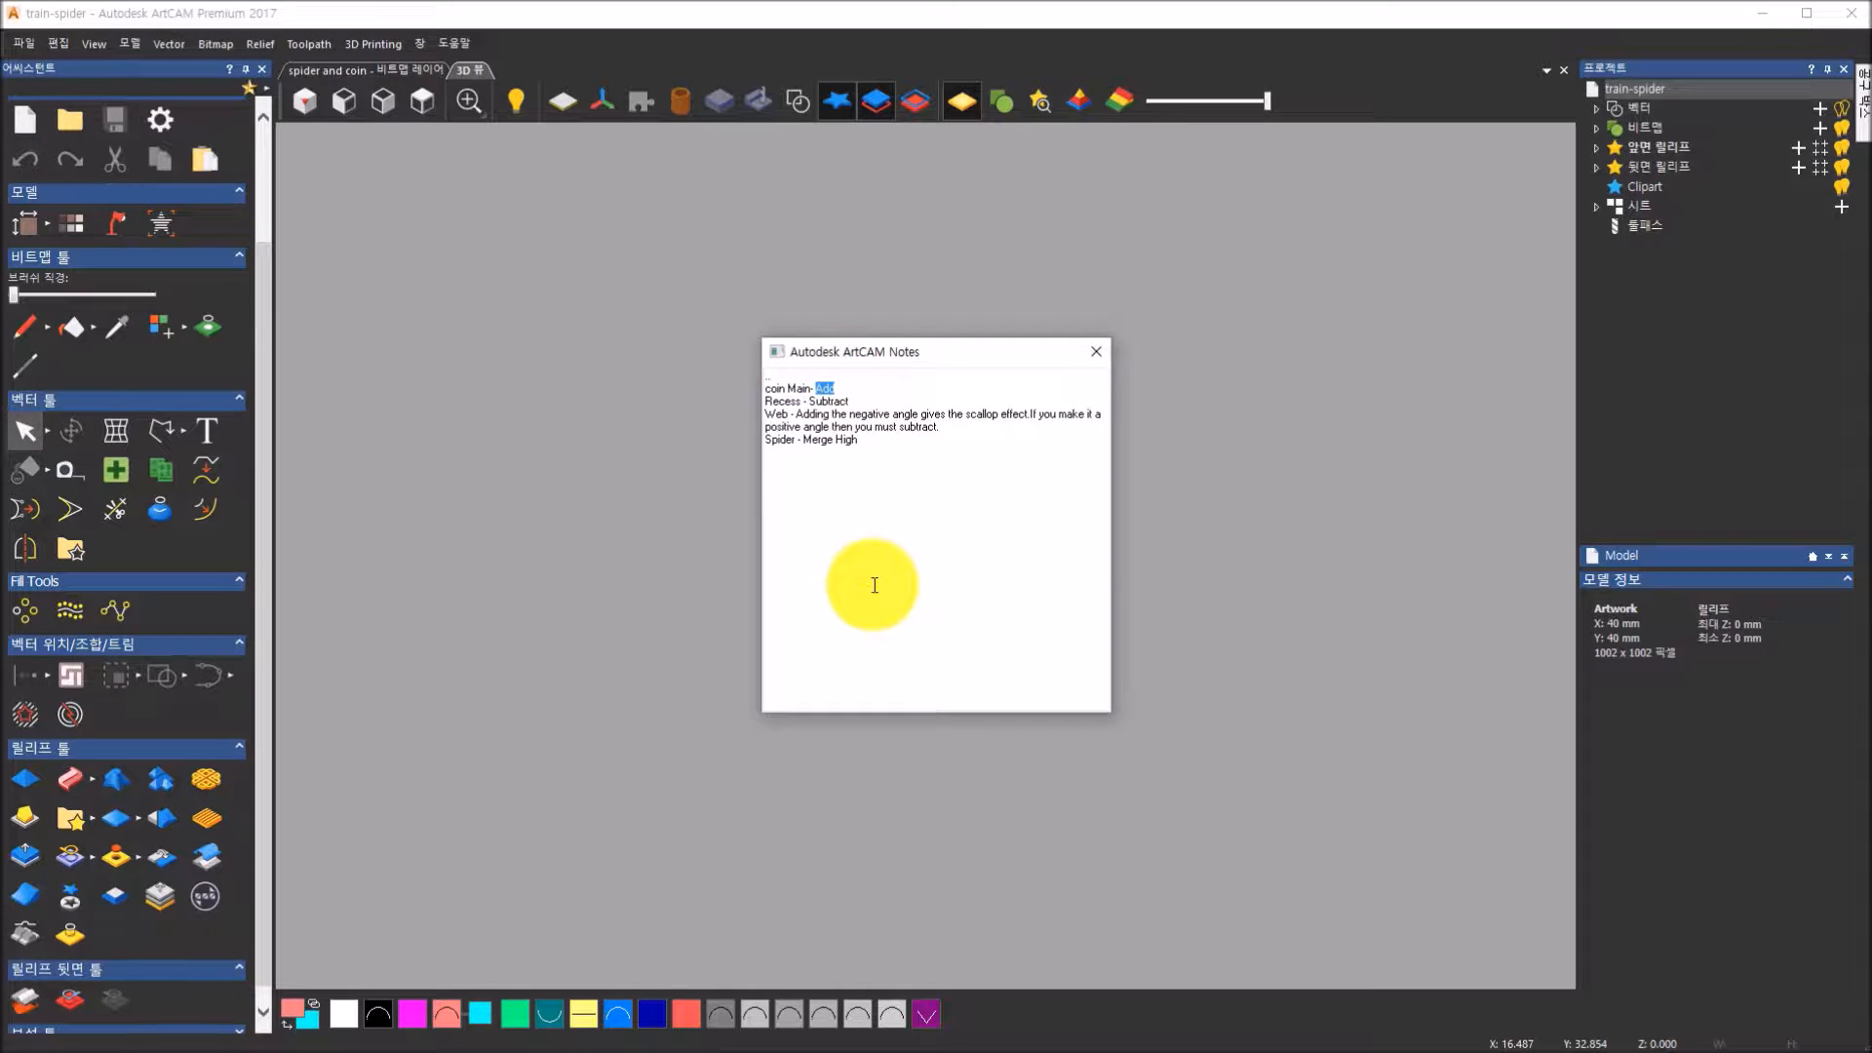
{"action": "double_click", "coordinate": [864, 401]}
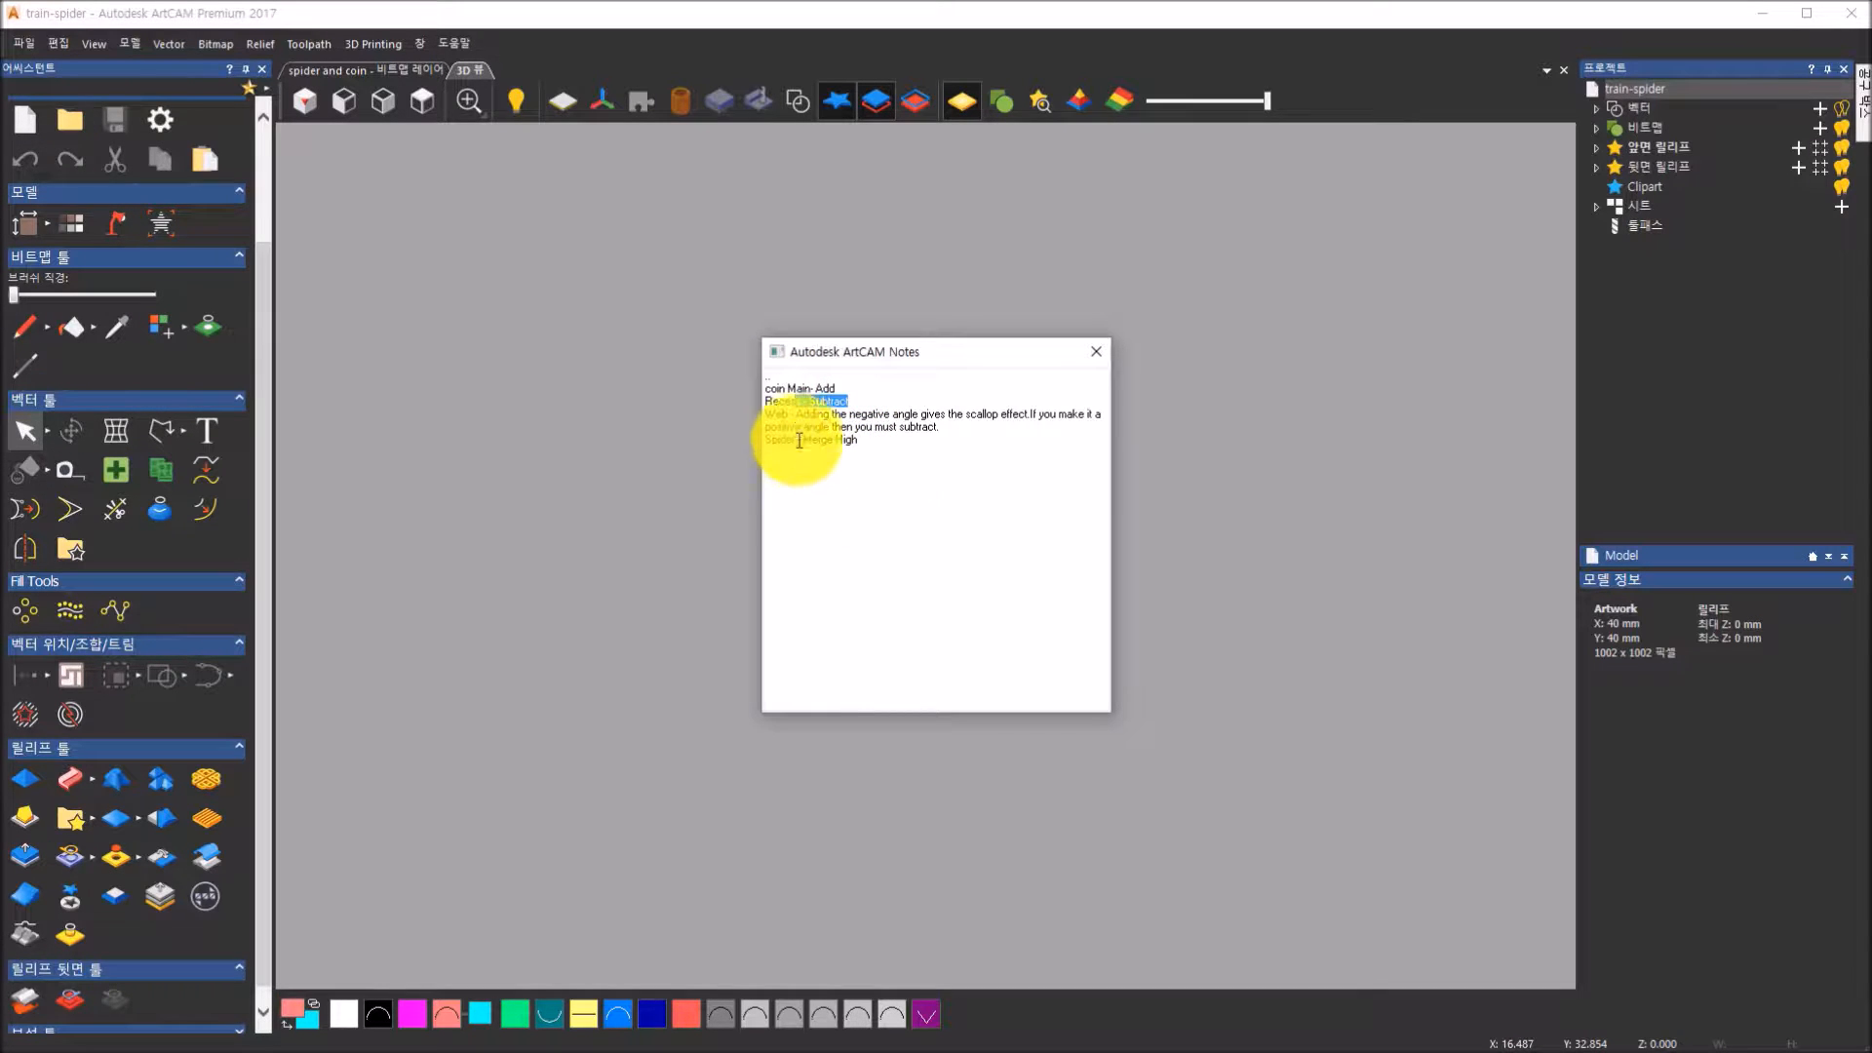
{"action": "left_click_drag", "start_coordinate": [796, 413], "coordinate": [890, 480]}
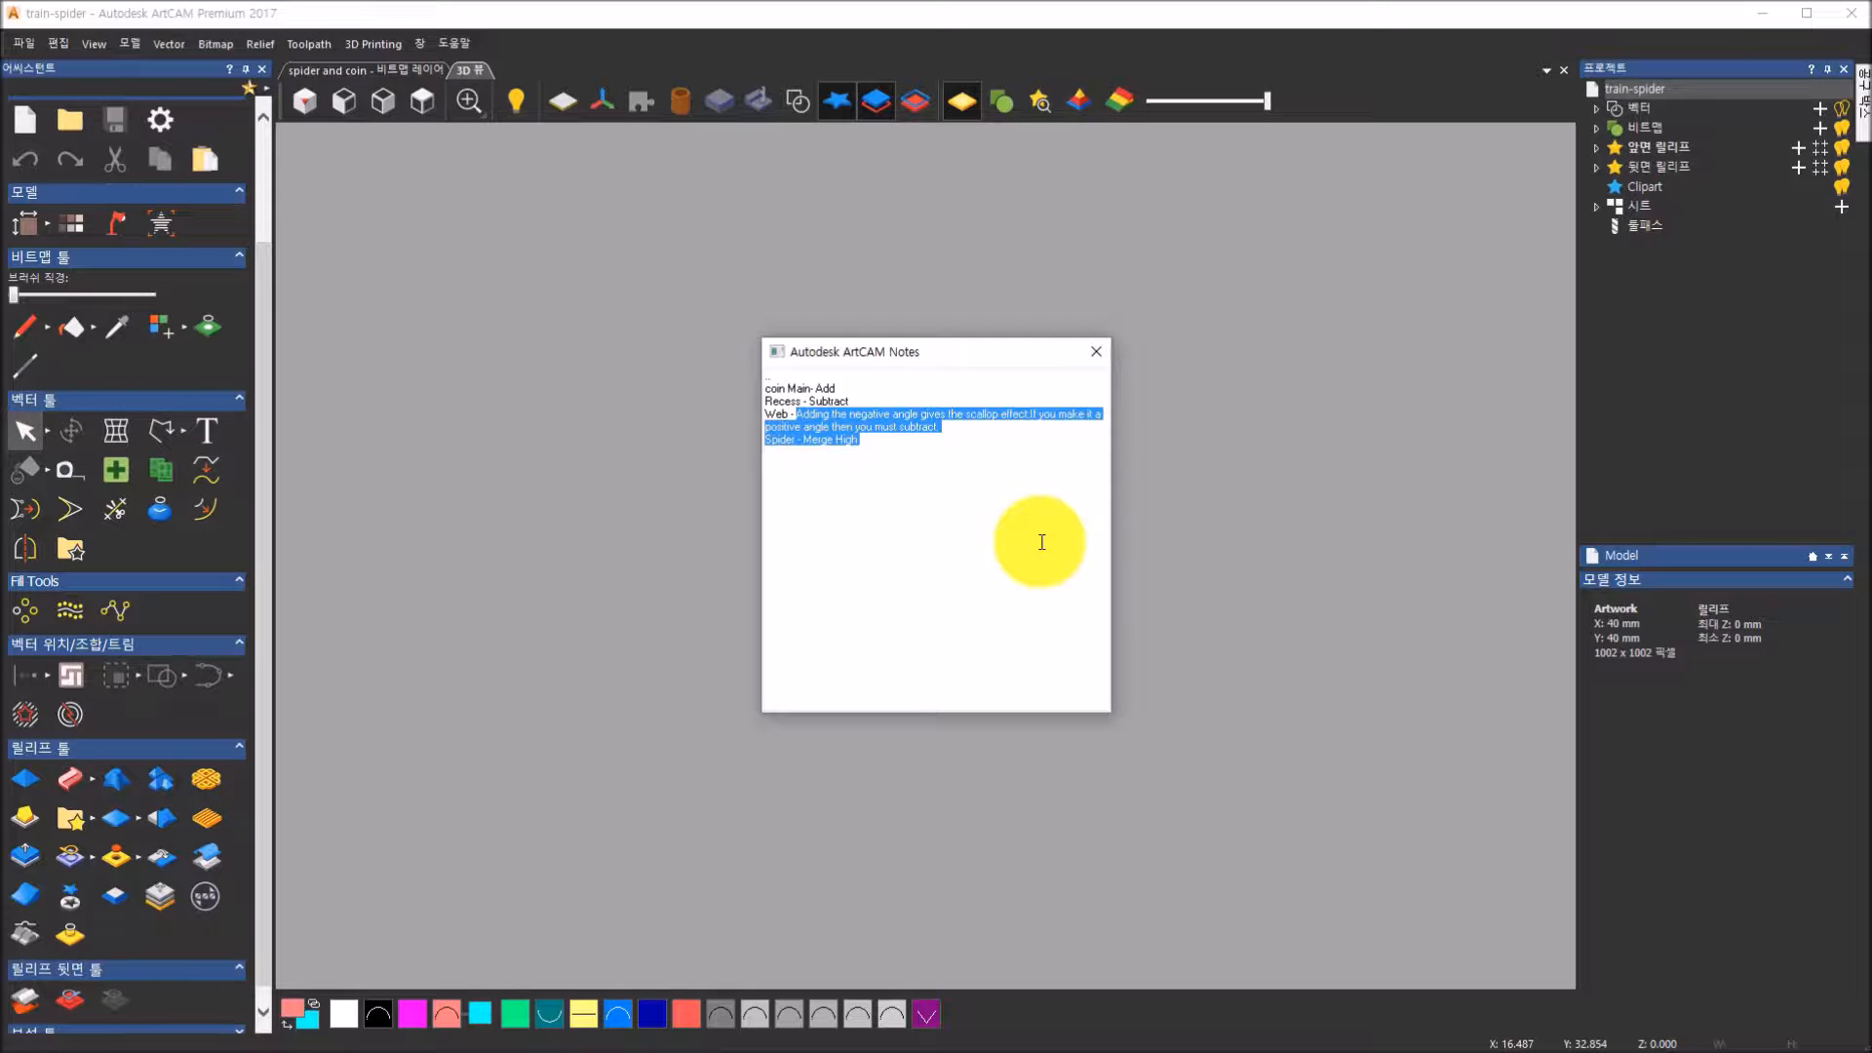
{"action": "left_click", "coordinate": [954, 466]}
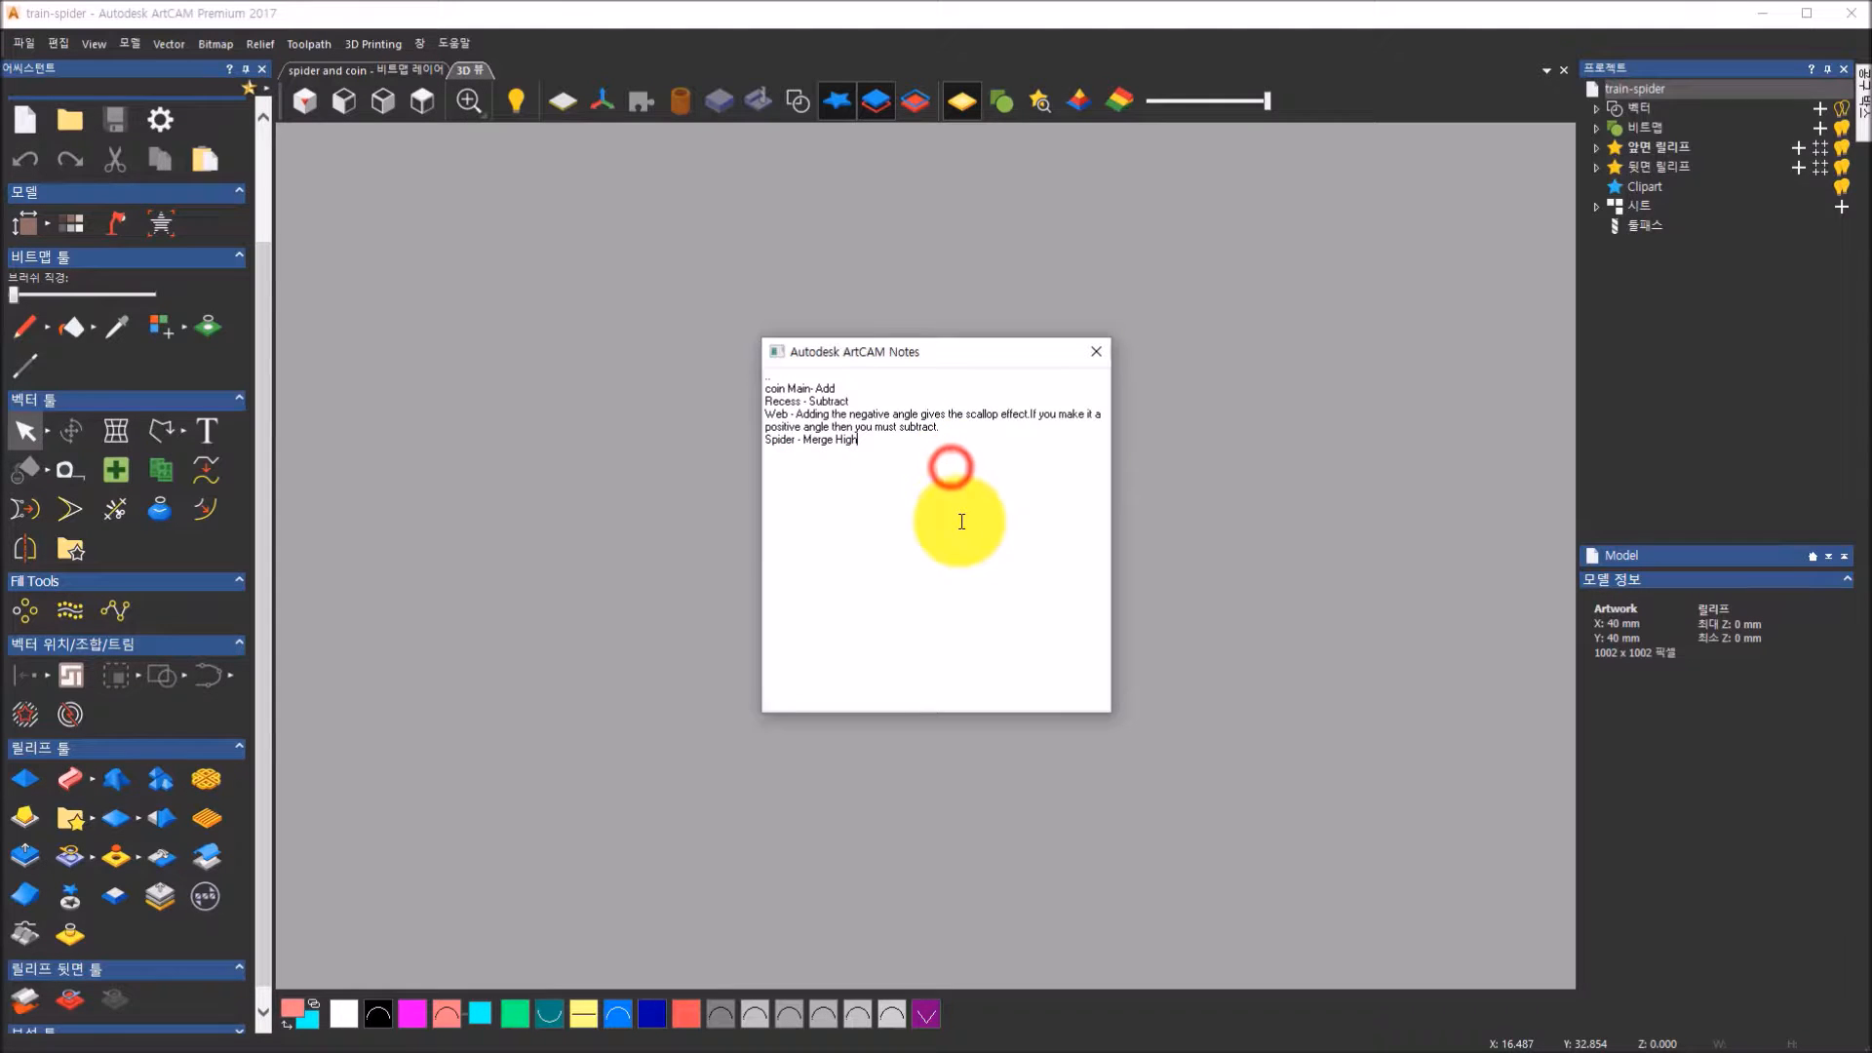
{"action": "left_click", "coordinate": [1096, 352]}
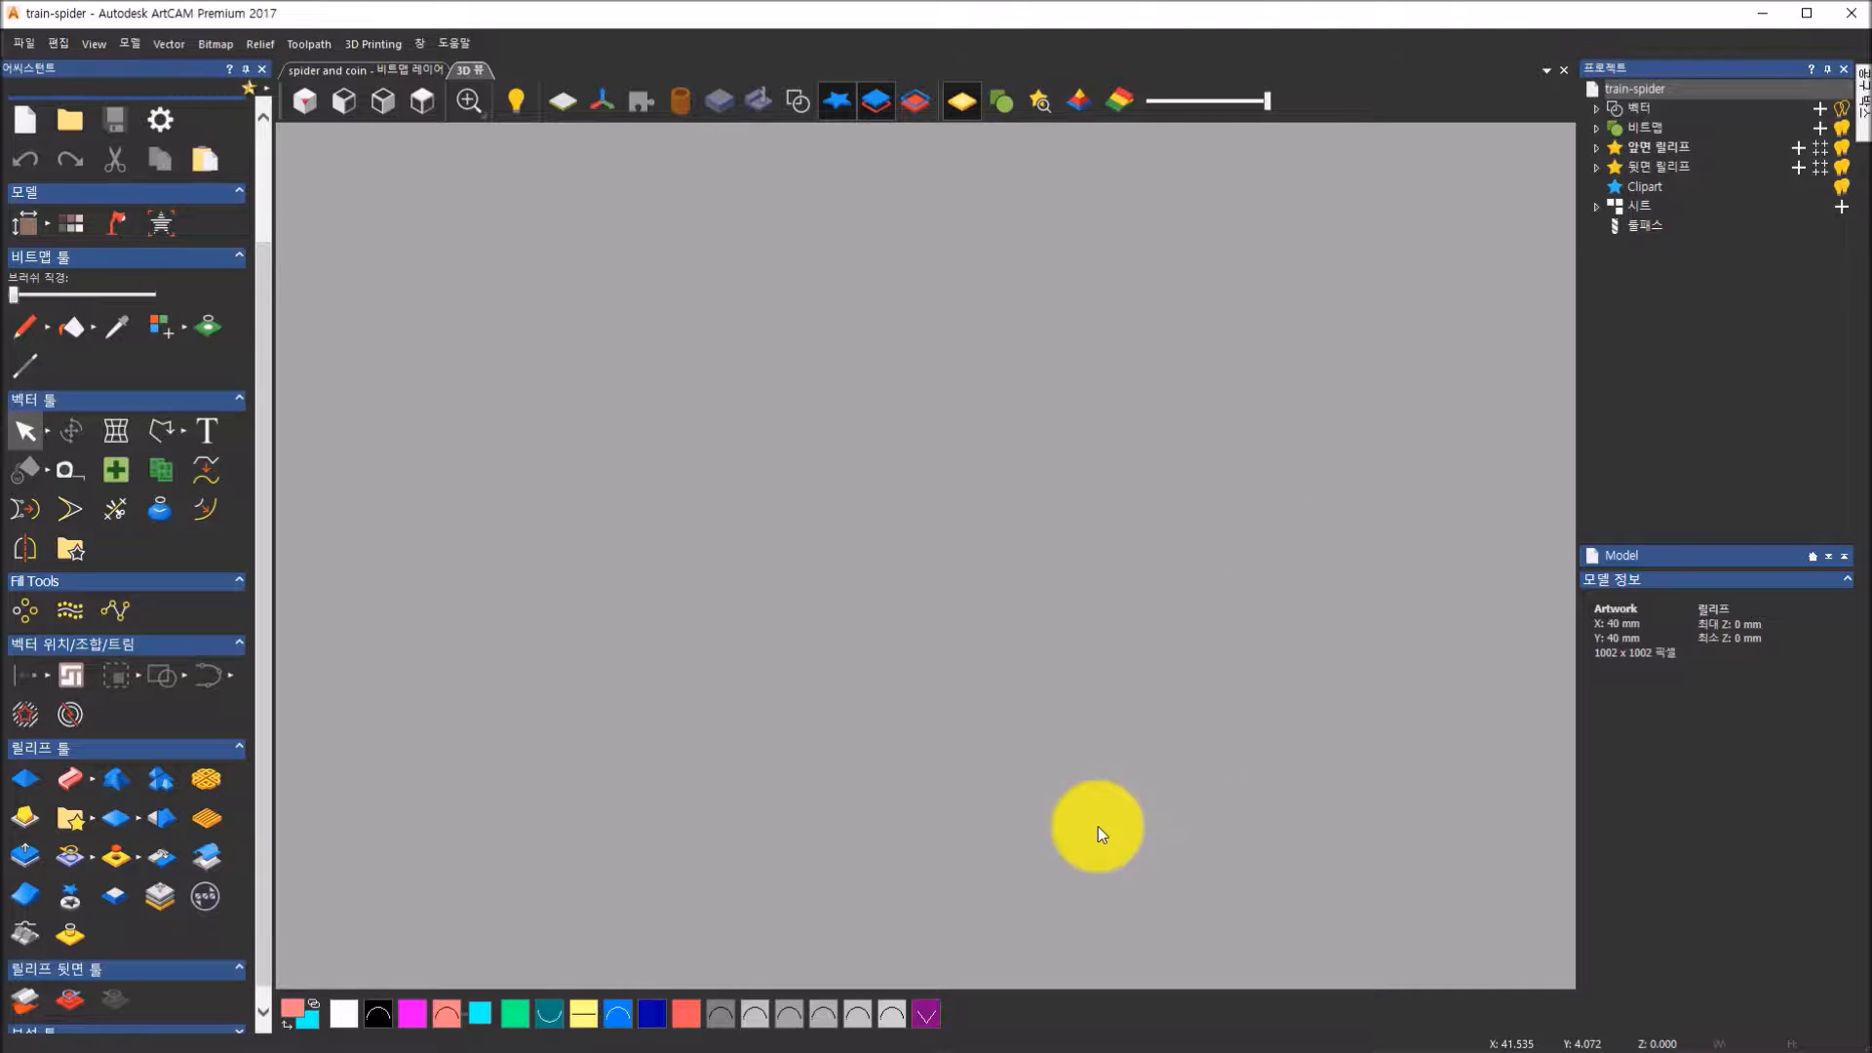
Show the zero plane with the spider coin bitmap draped over it in the 3D view and compare it with the 2D bitmap layer
{"action": "left_click", "coordinate": [568, 109]}
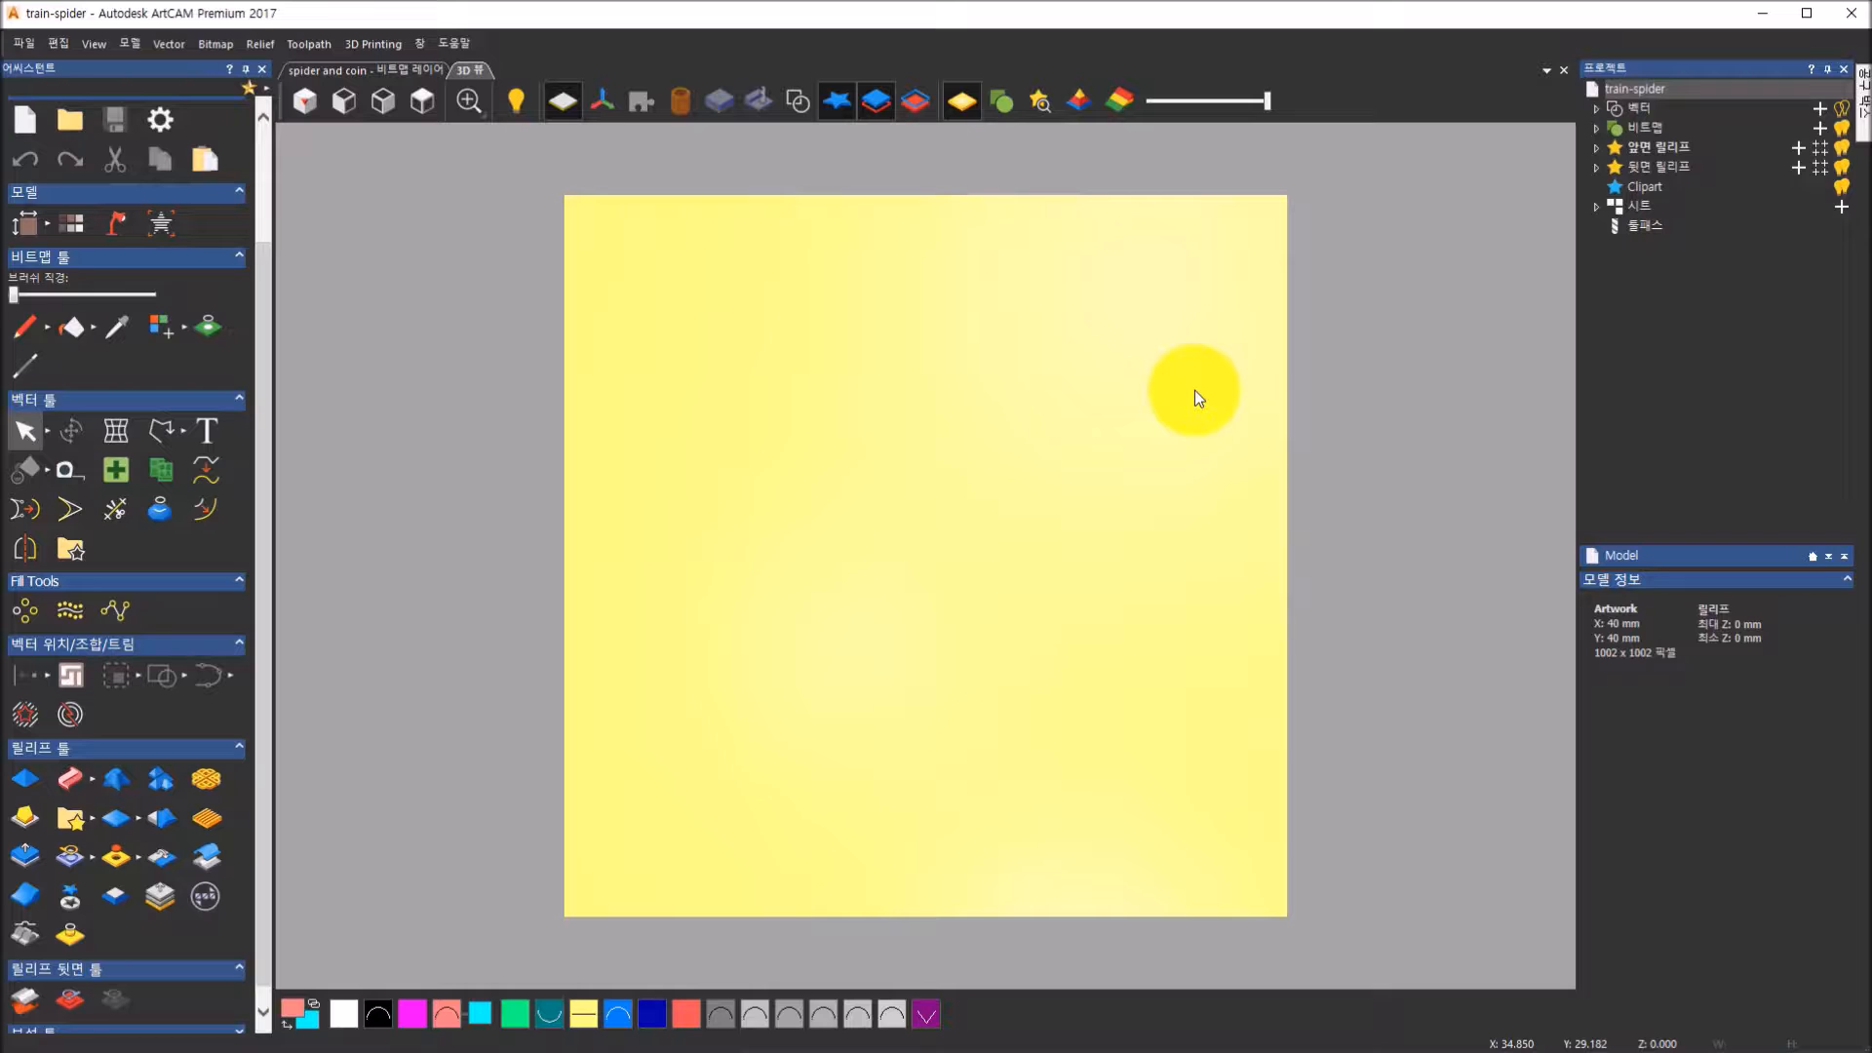
{"action": "left_click", "coordinate": [990, 117]}
{"action": "left_click_drag", "start_coordinate": [1131, 398], "coordinate": [1220, 246]}
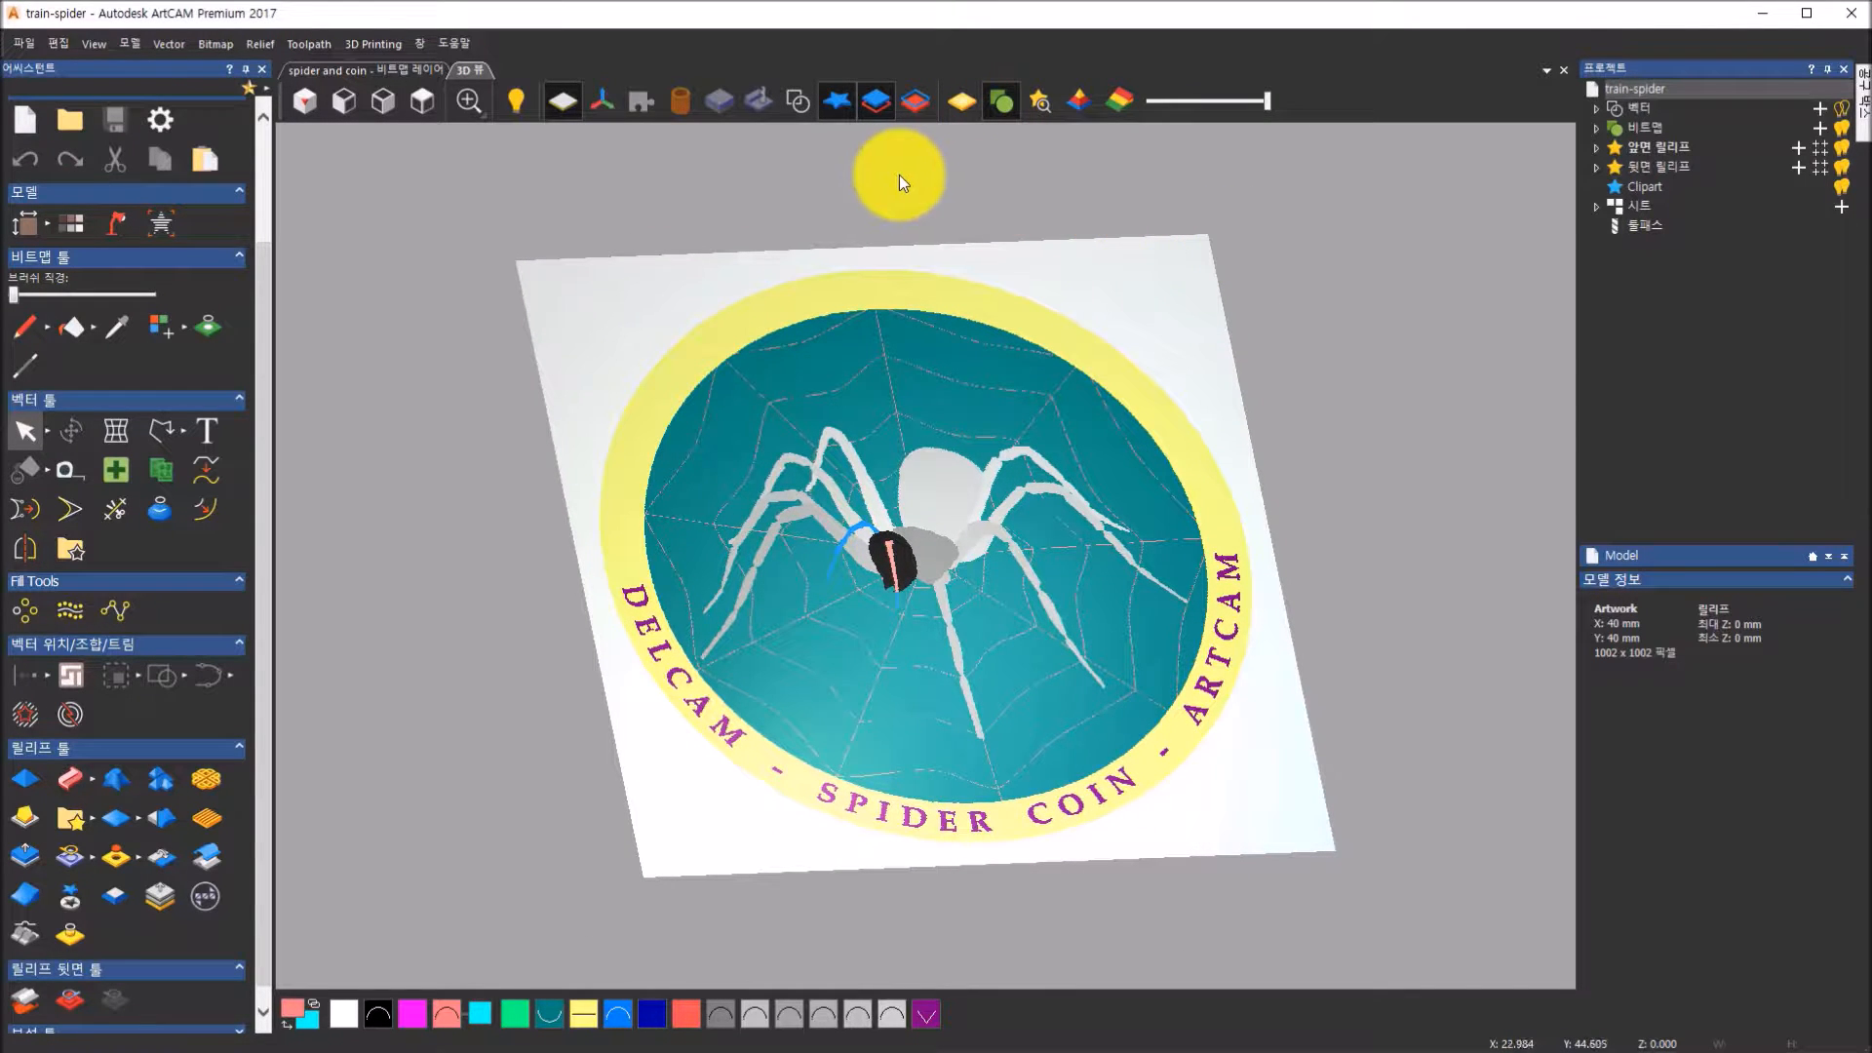
{"action": "left_click", "coordinate": [419, 73]}
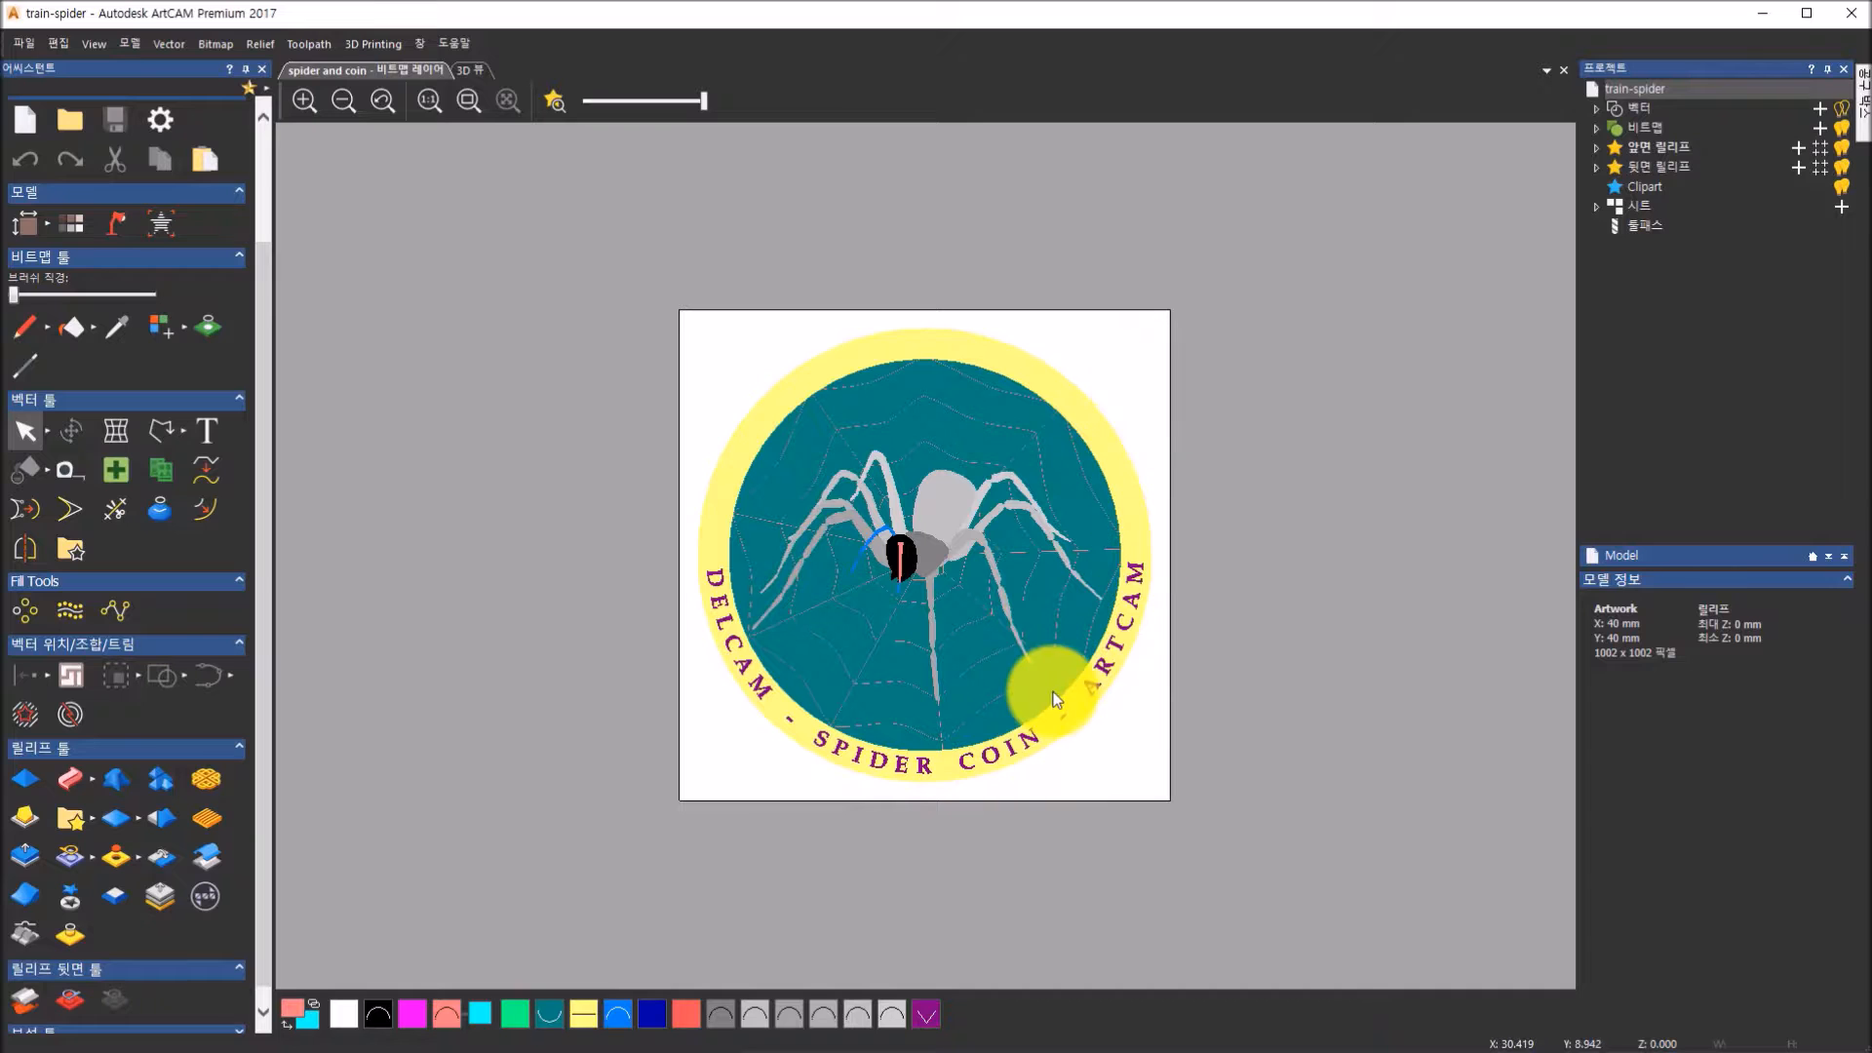
{"action": "left_click", "coordinate": [483, 68]}
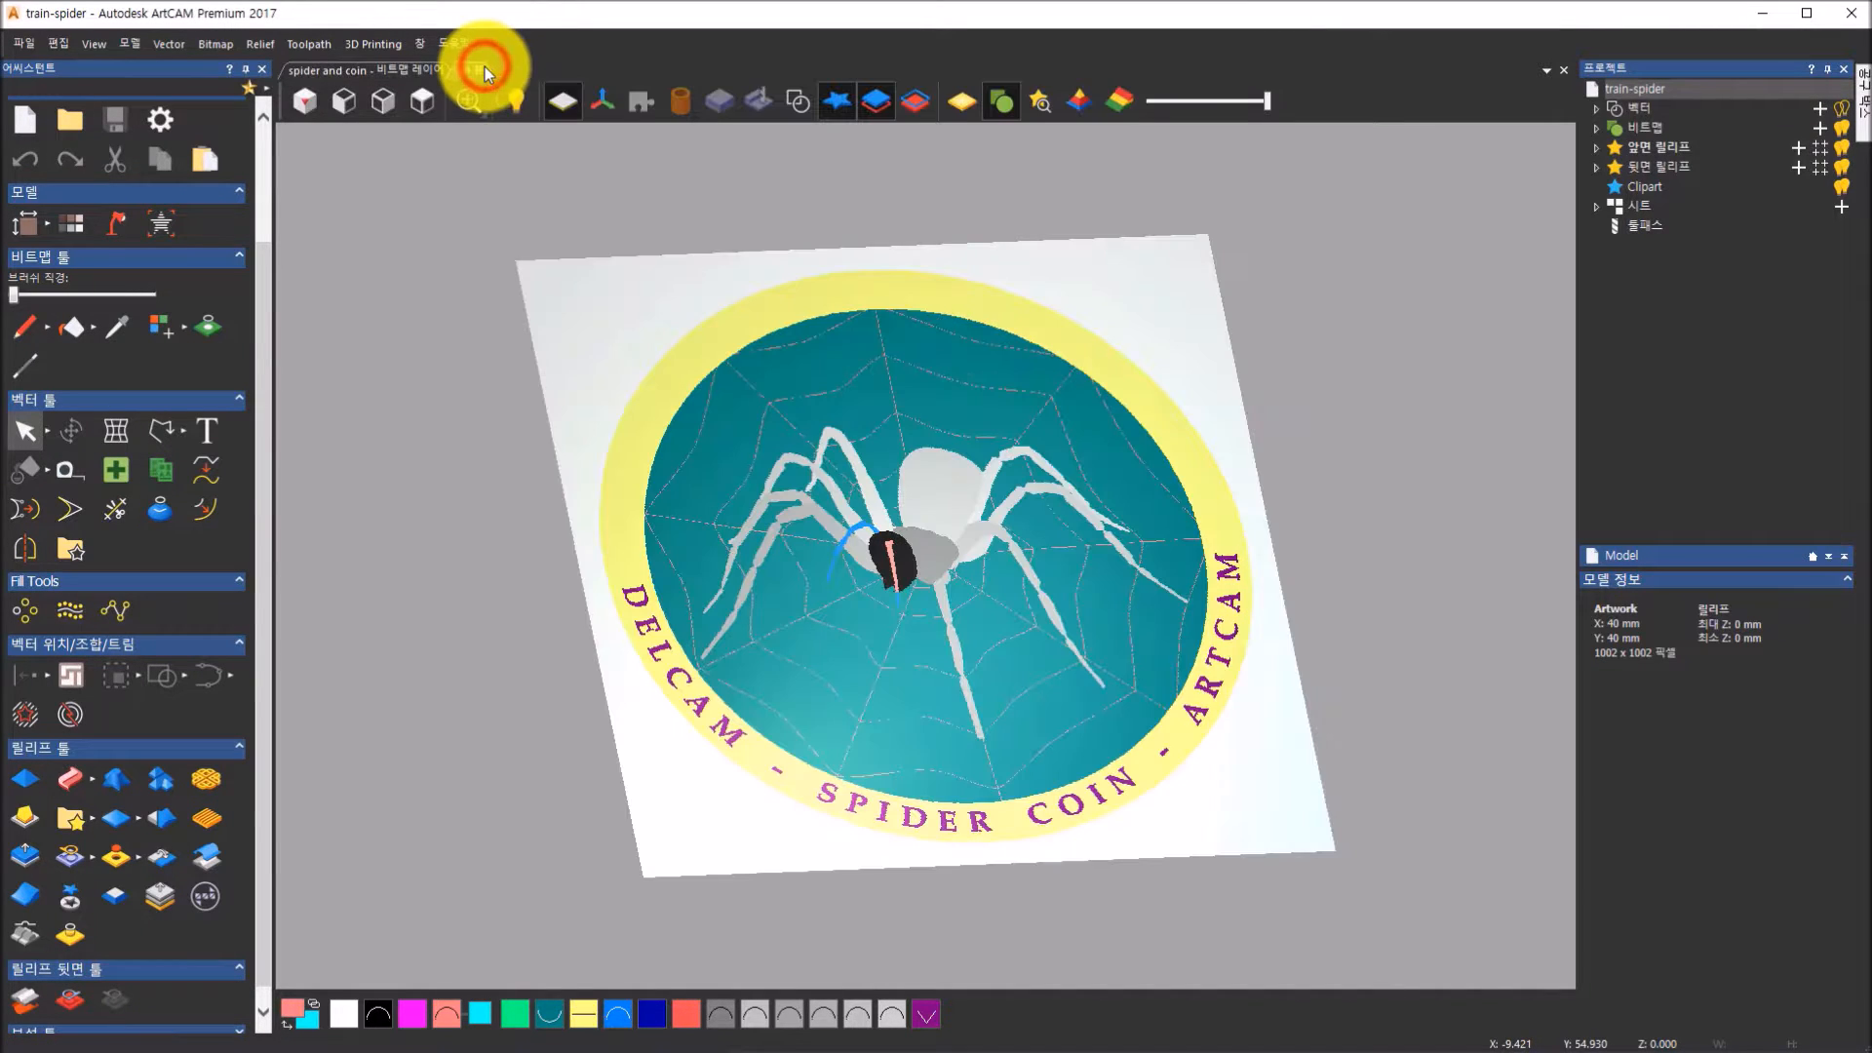
{"action": "left_click", "coordinate": [1004, 98]}
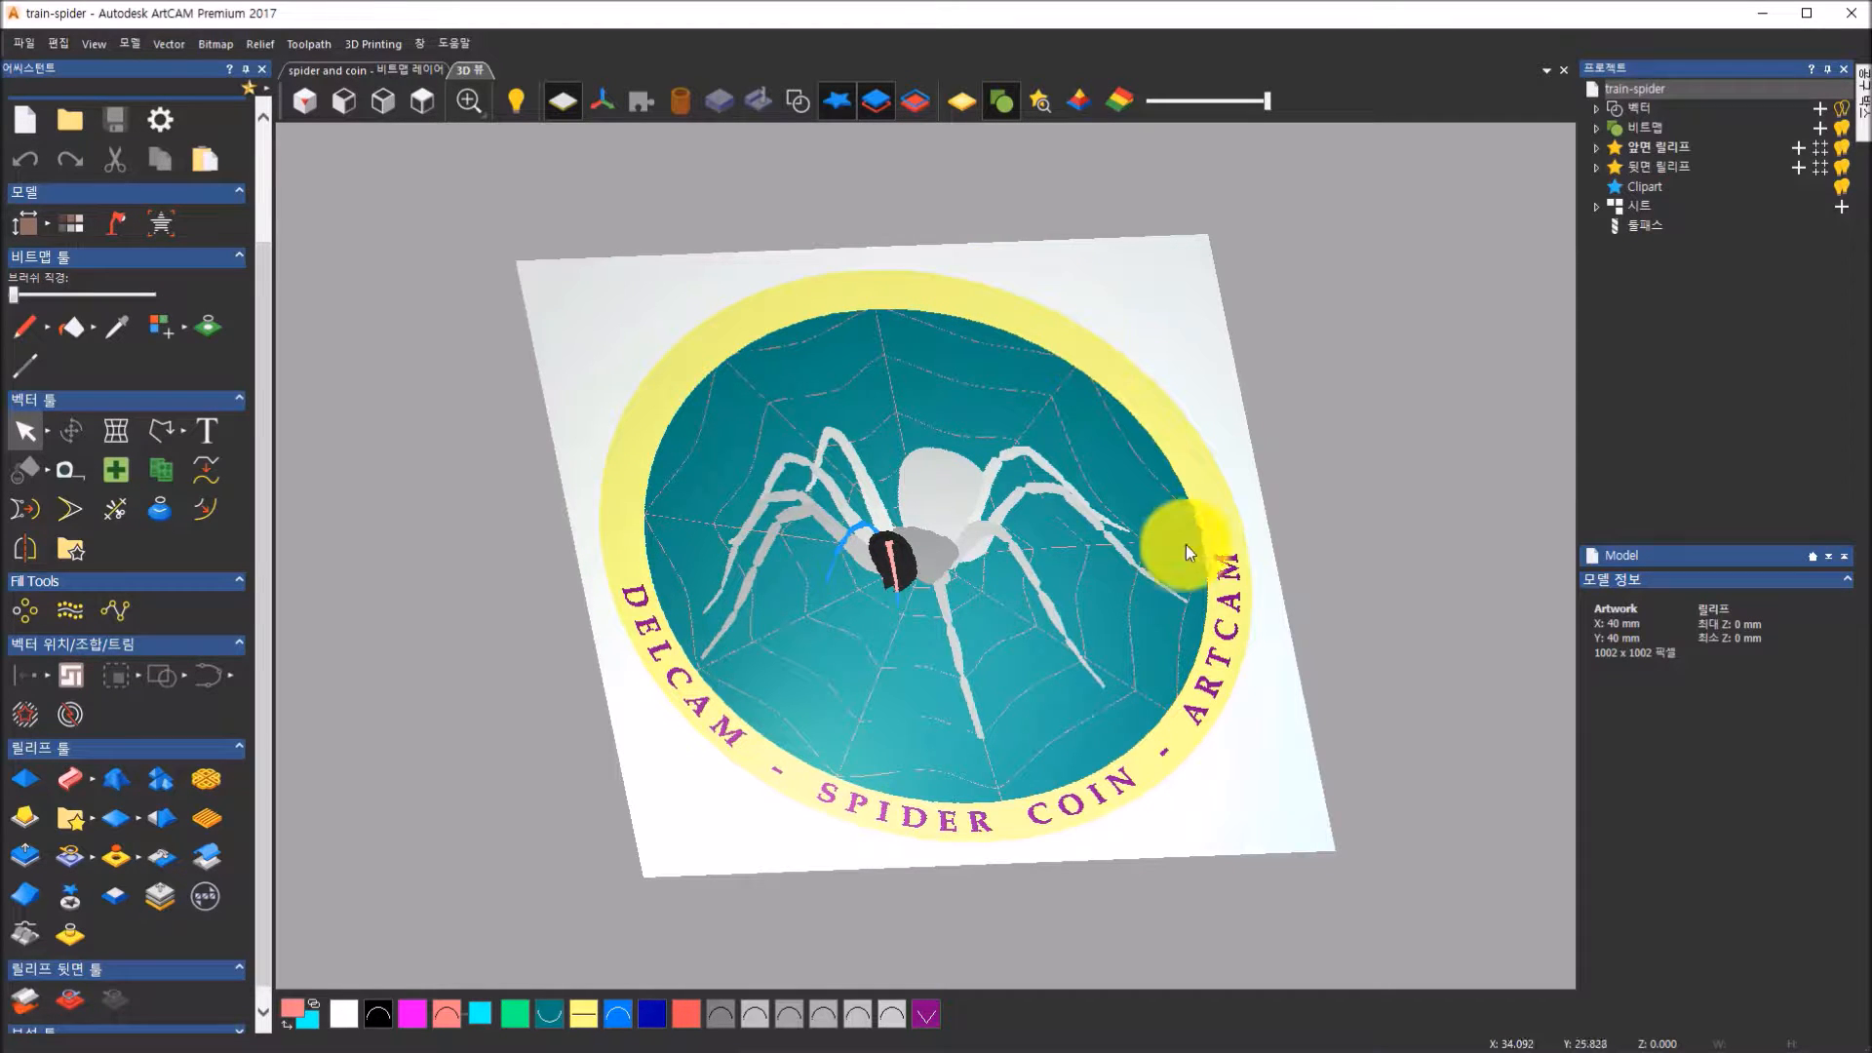
Make yellow the primary colour and link all the other colours except white to it
{"action": "left_click", "coordinate": [573, 1016]}
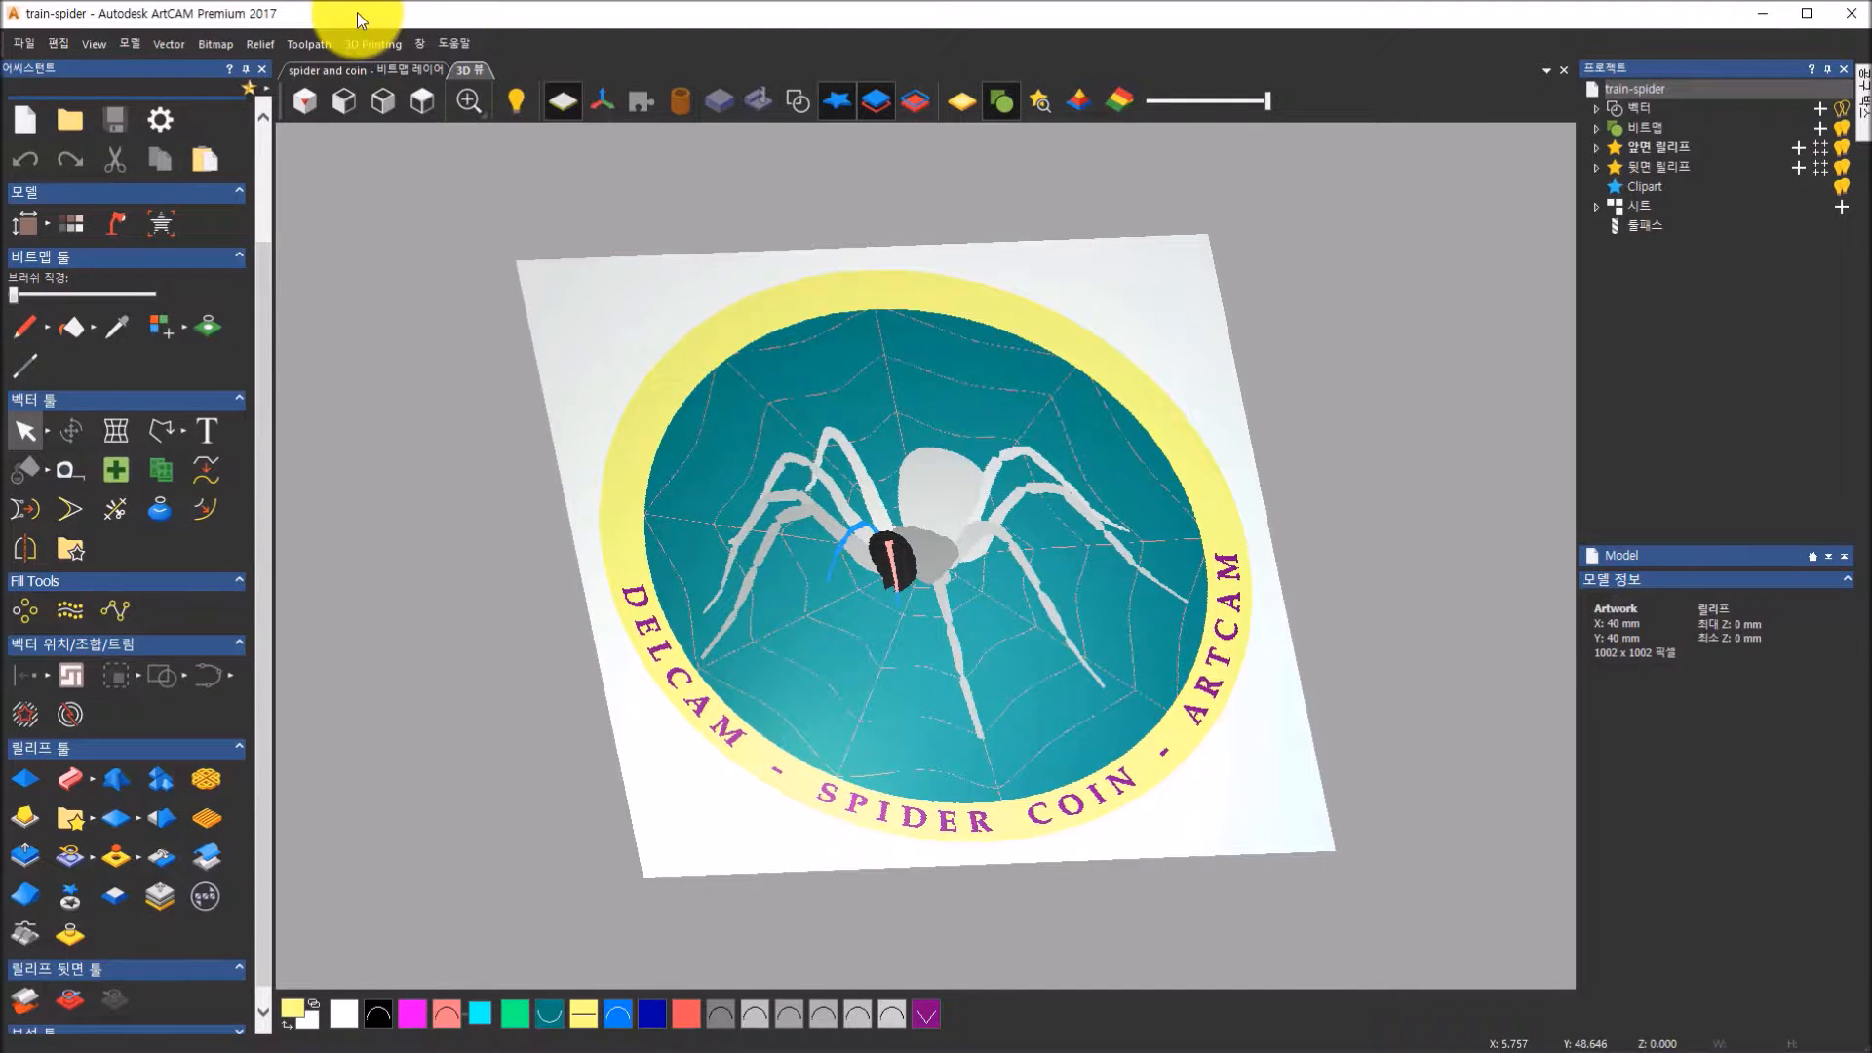
{"action": "left_click", "coordinate": [222, 44]}
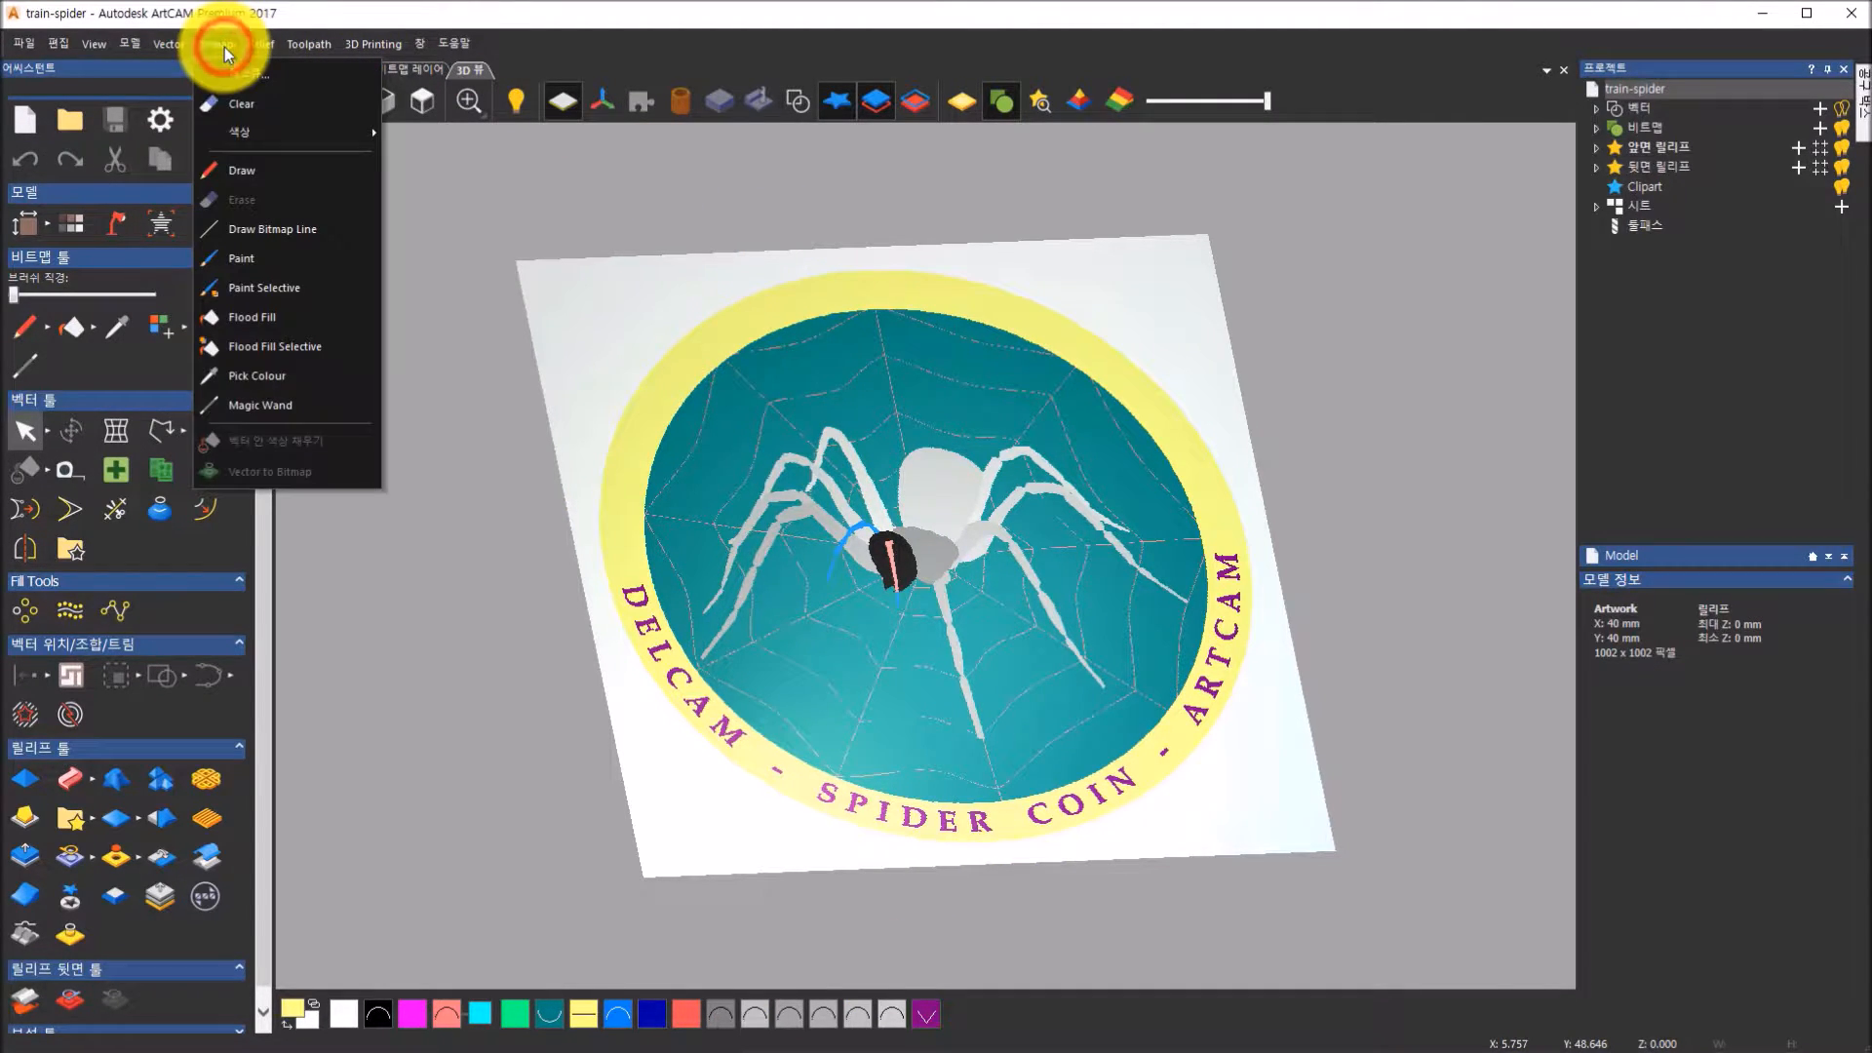
{"action": "mouse_move", "coordinate": [232, 130]}
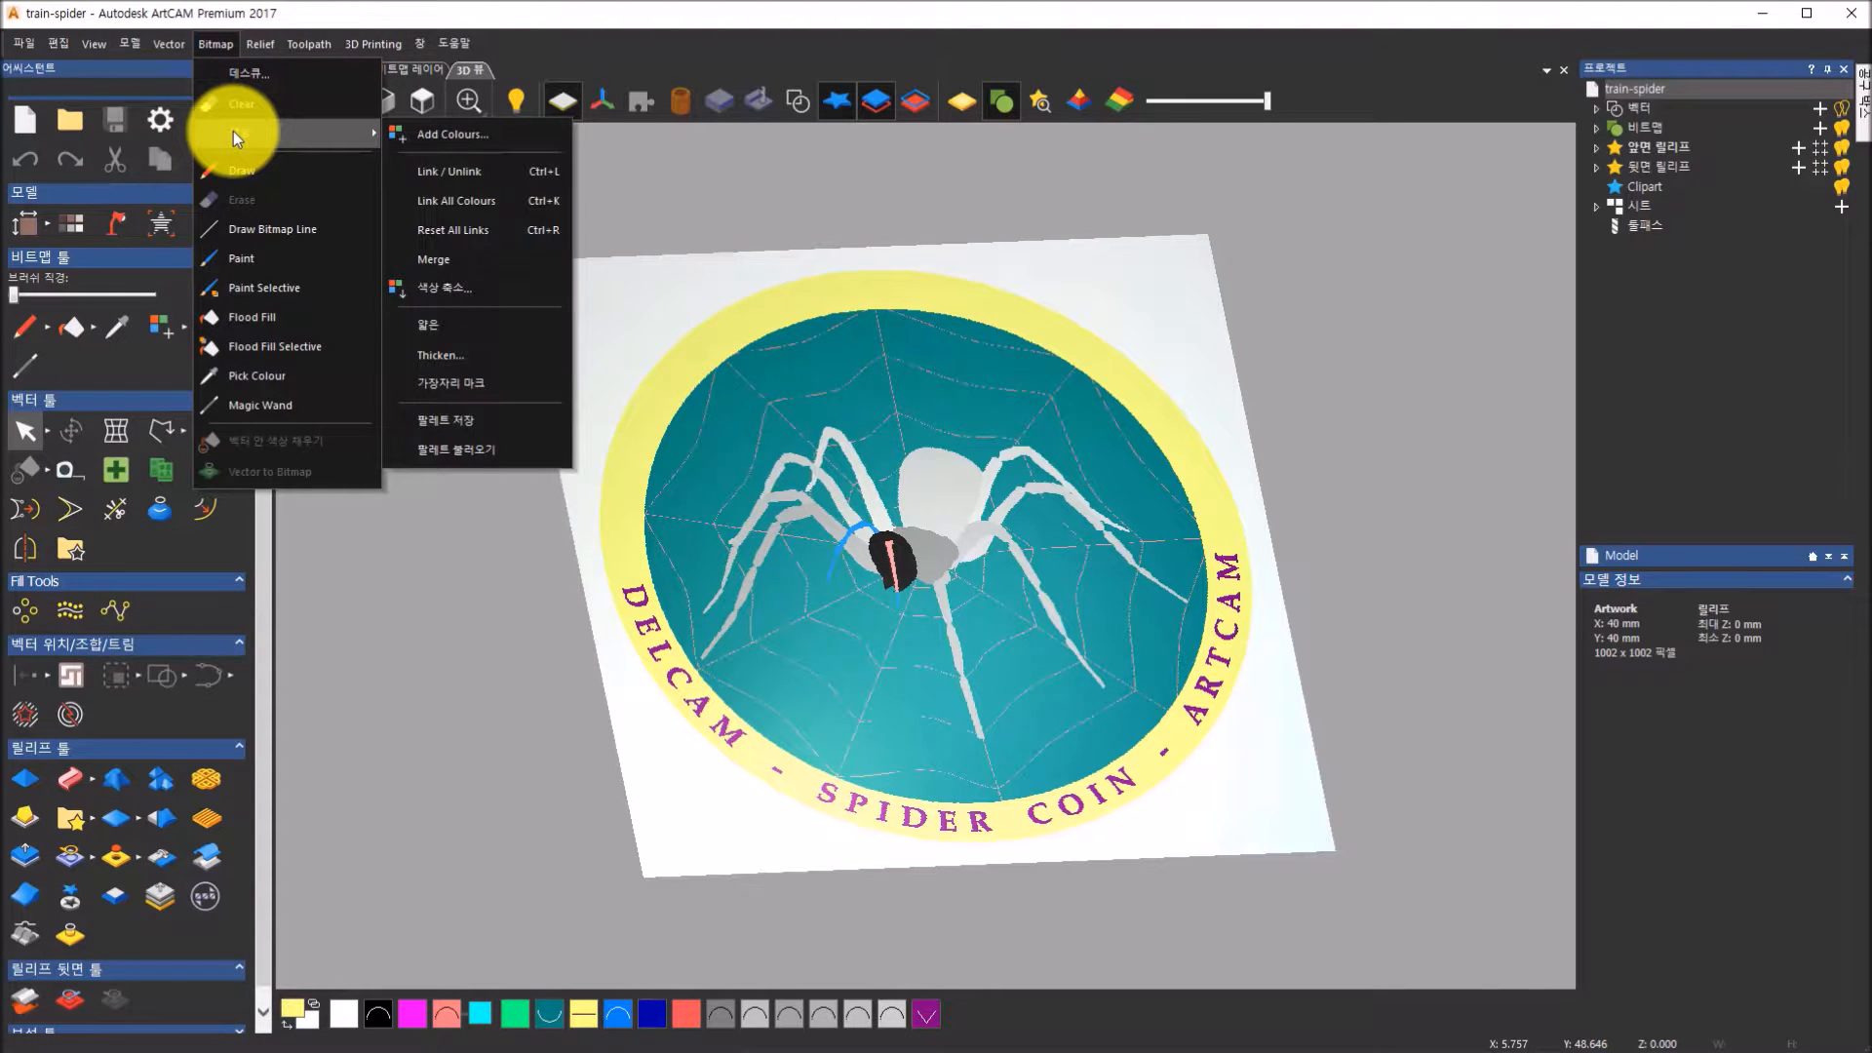
{"action": "left_click", "coordinate": [517, 206]}
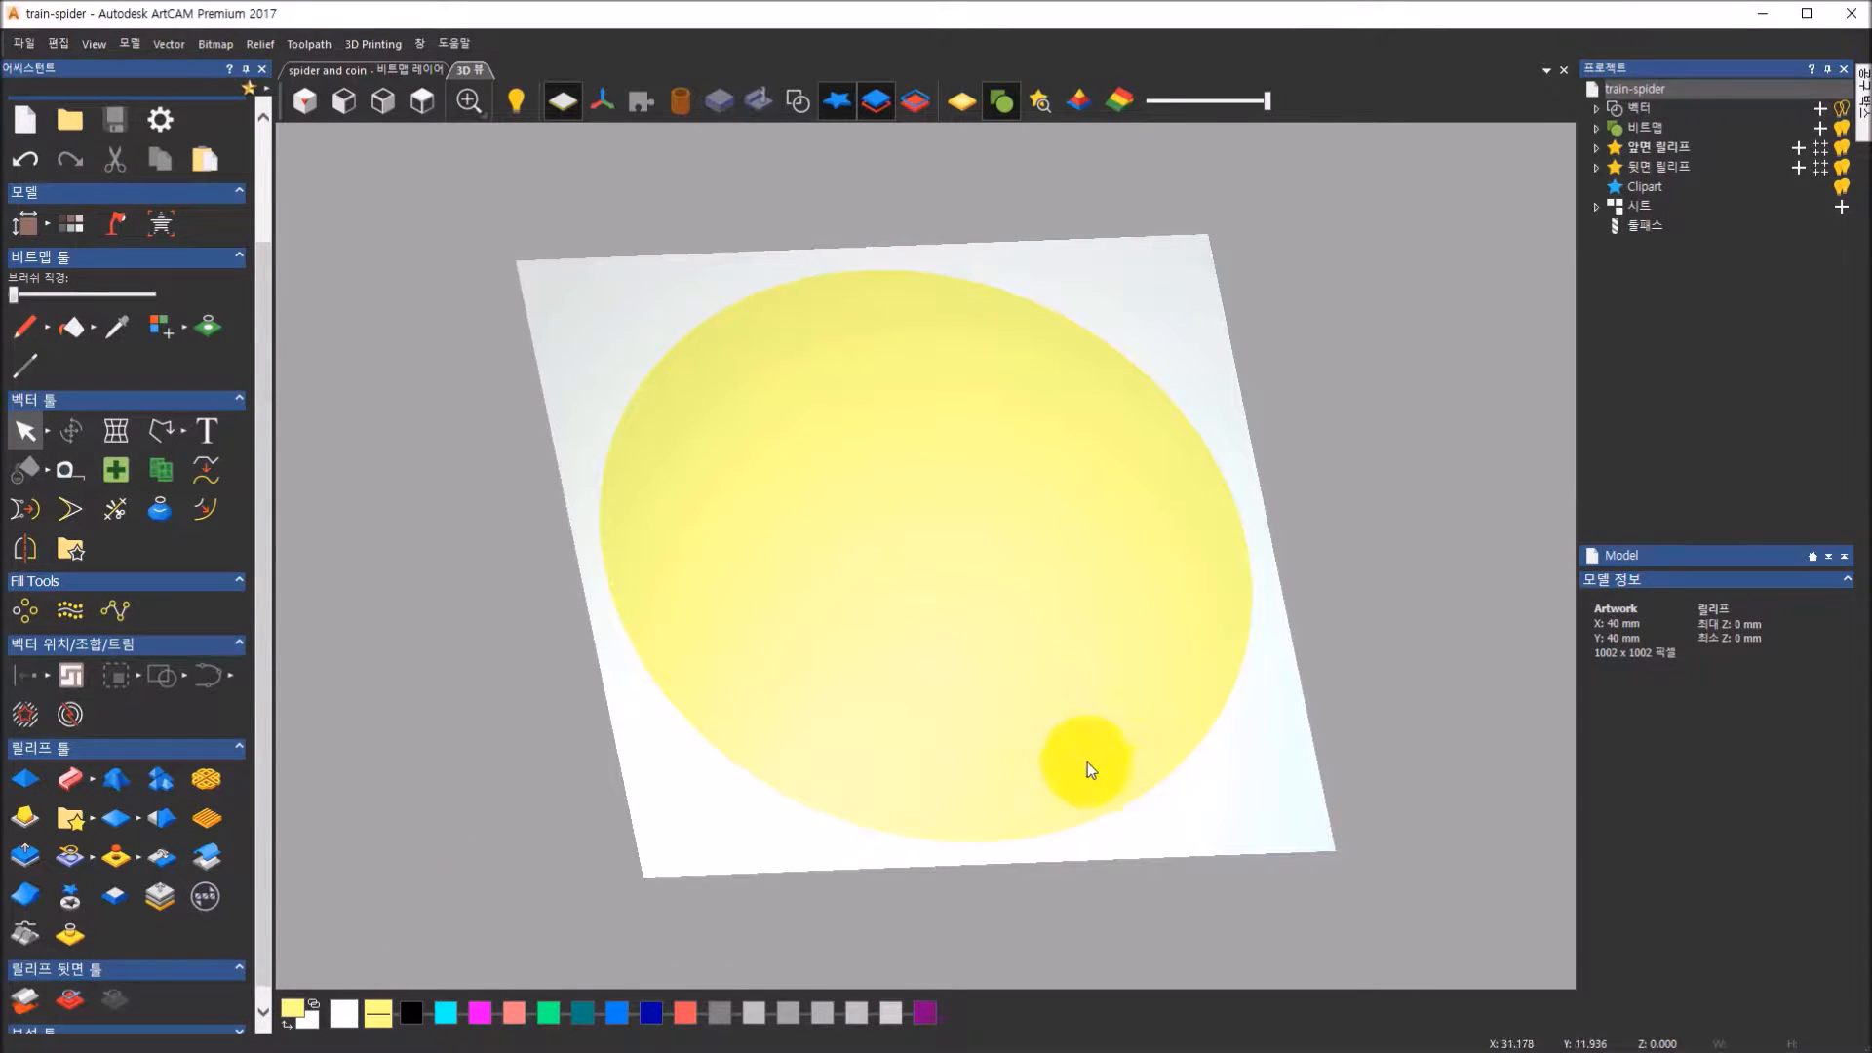
Add a plane-profile relief to the linked yellow disc with a start height of 1.5 mm, and close the Shape Editor
{"action": "double_click", "coordinate": [380, 1020]}
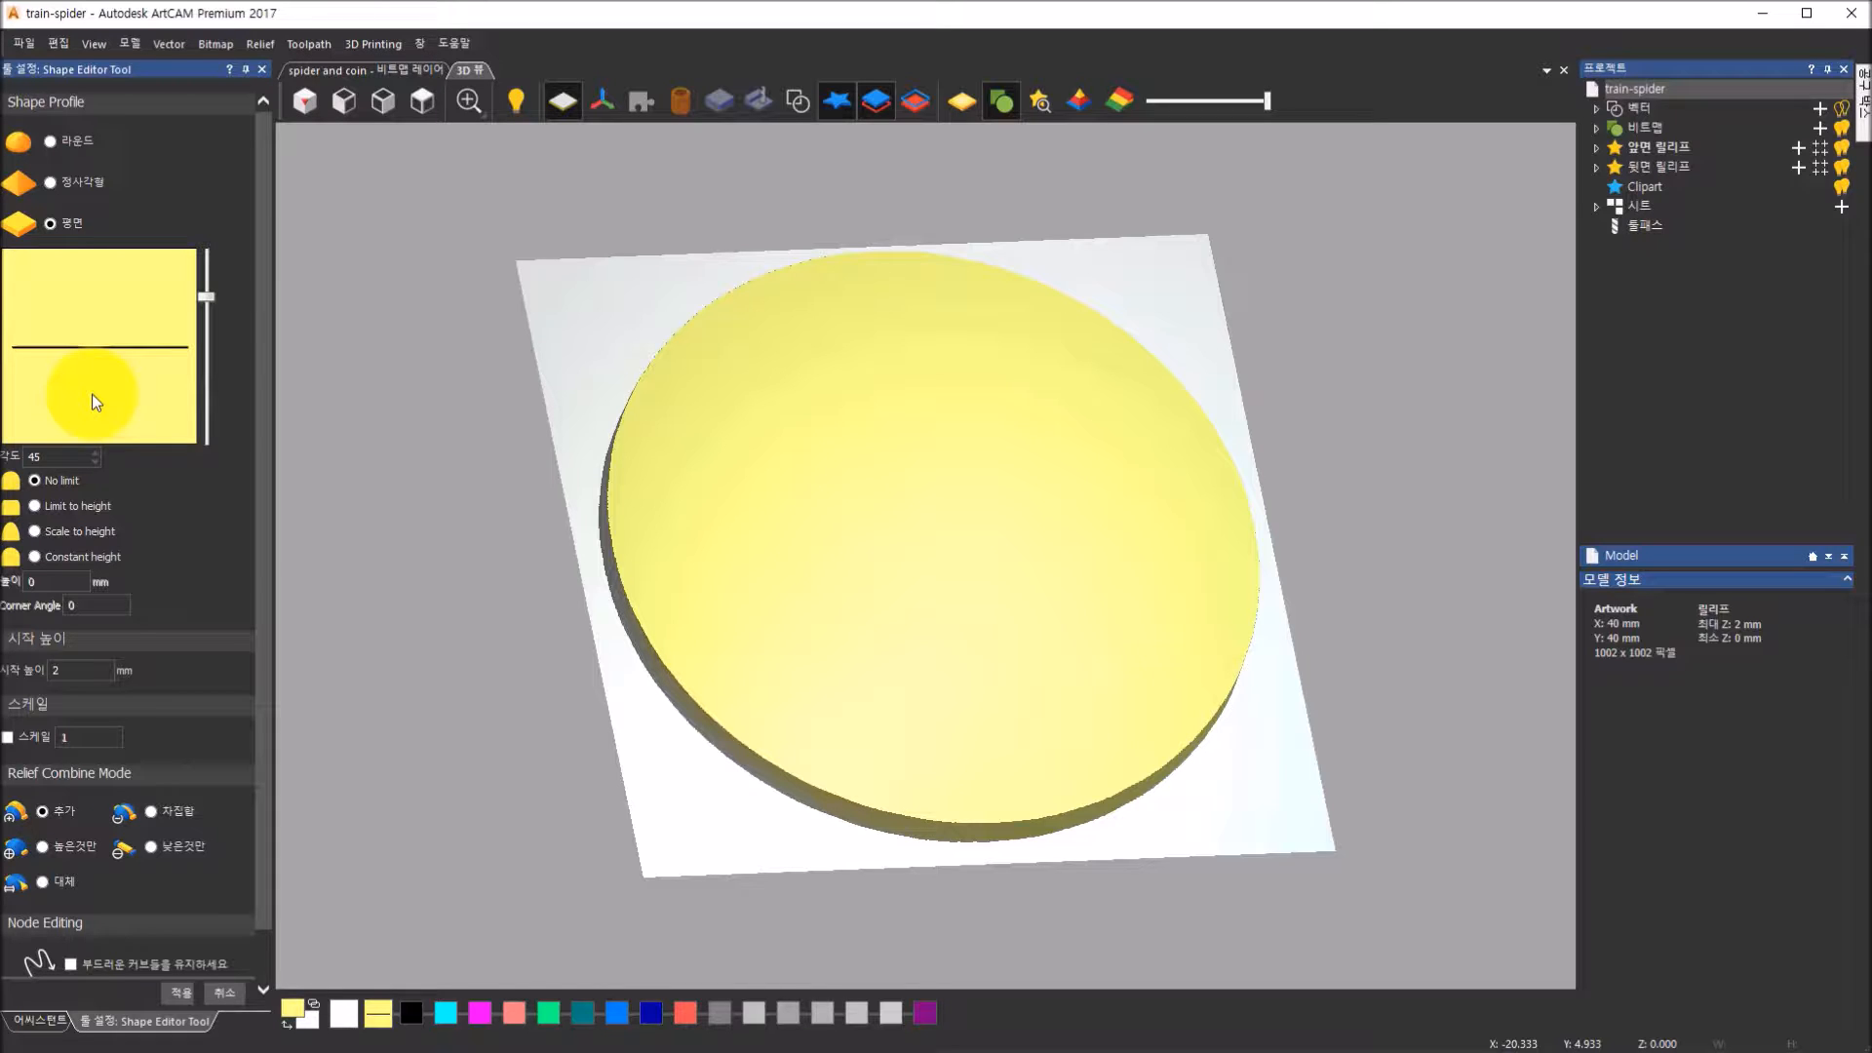
{"action": "left_click", "coordinate": [89, 666]}
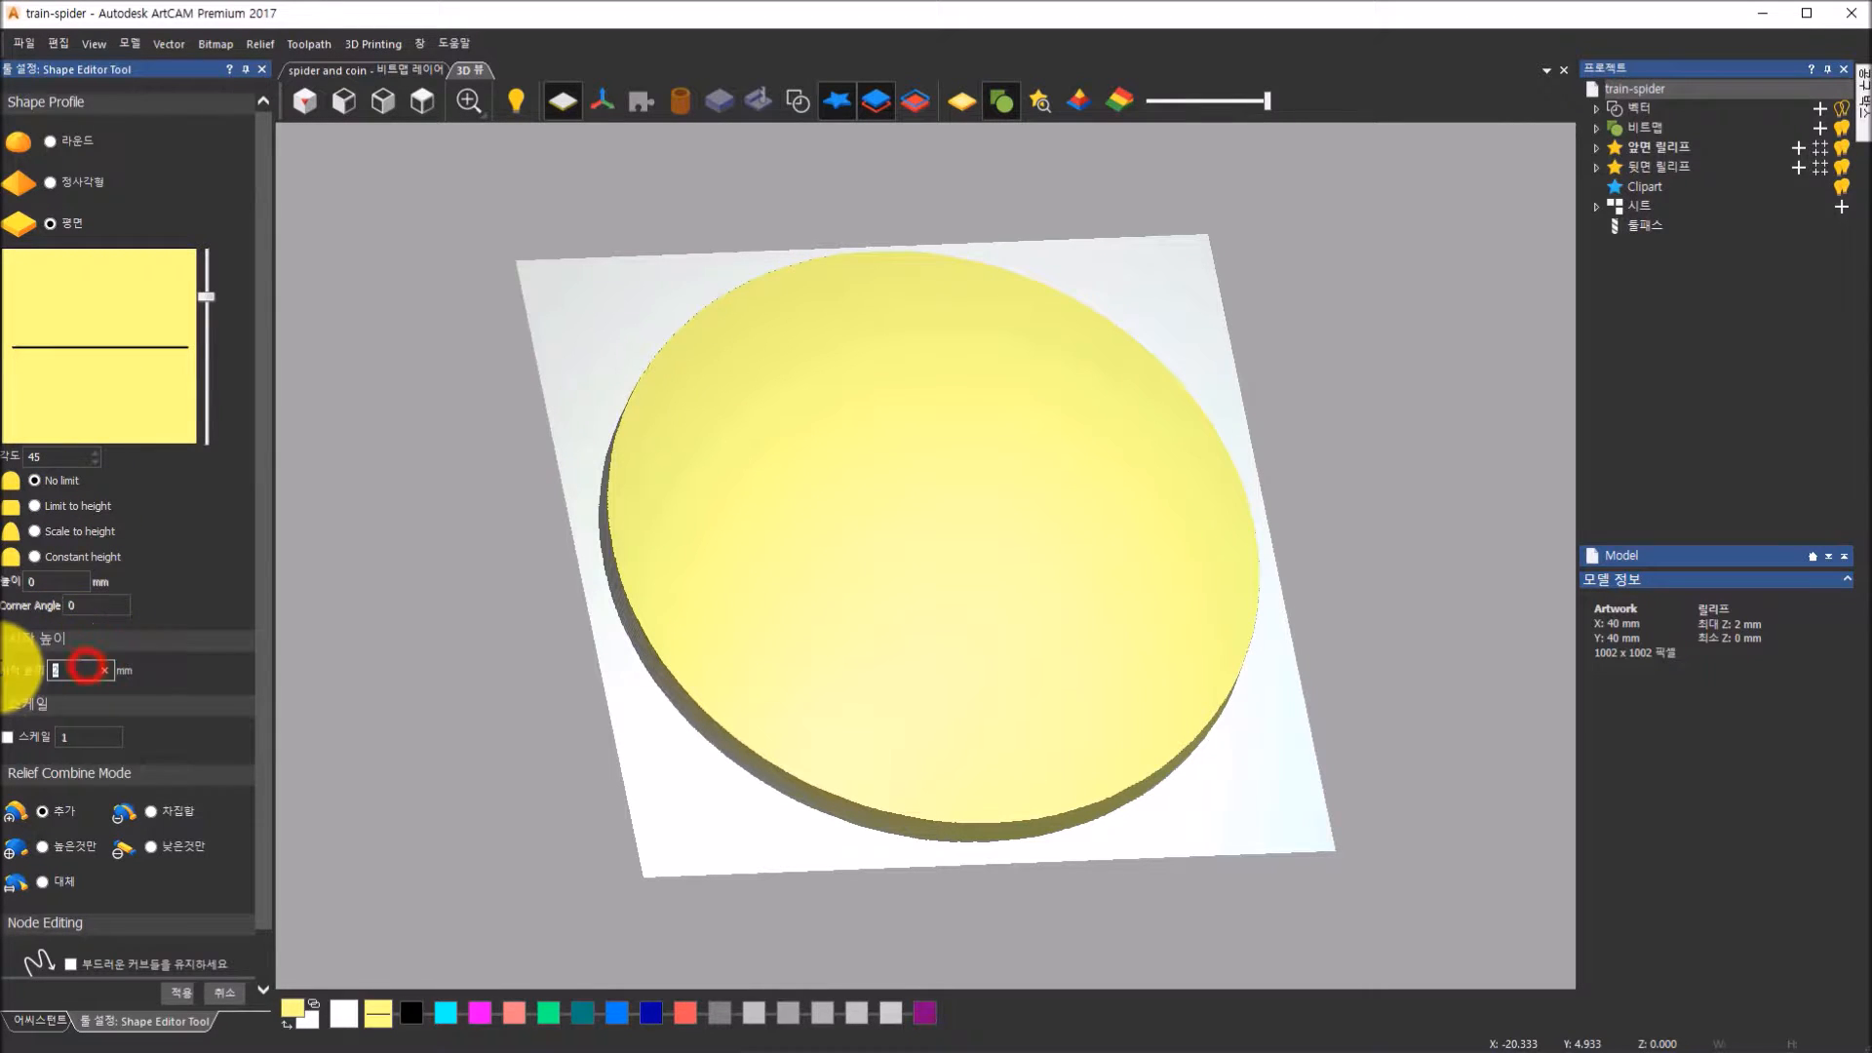
{"action": "key", "text": "BackSpace"}
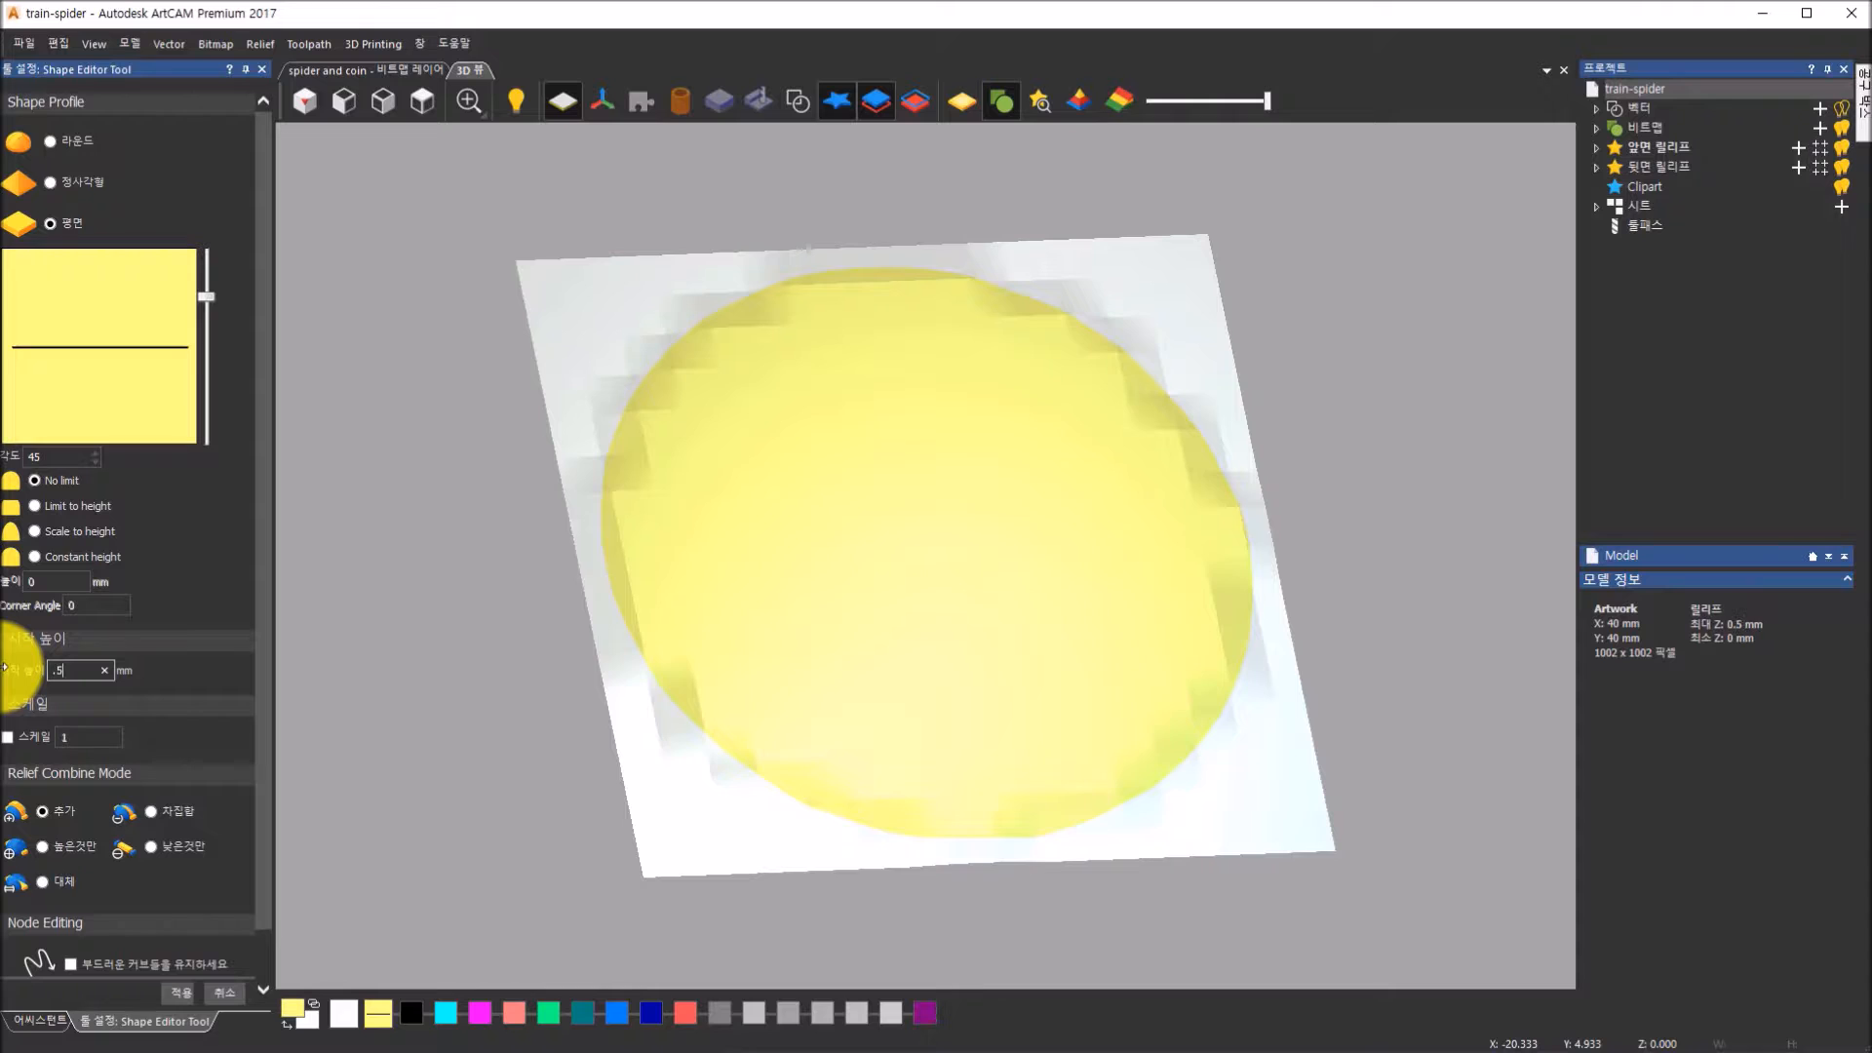
{"action": "type", "text": "1.5"}
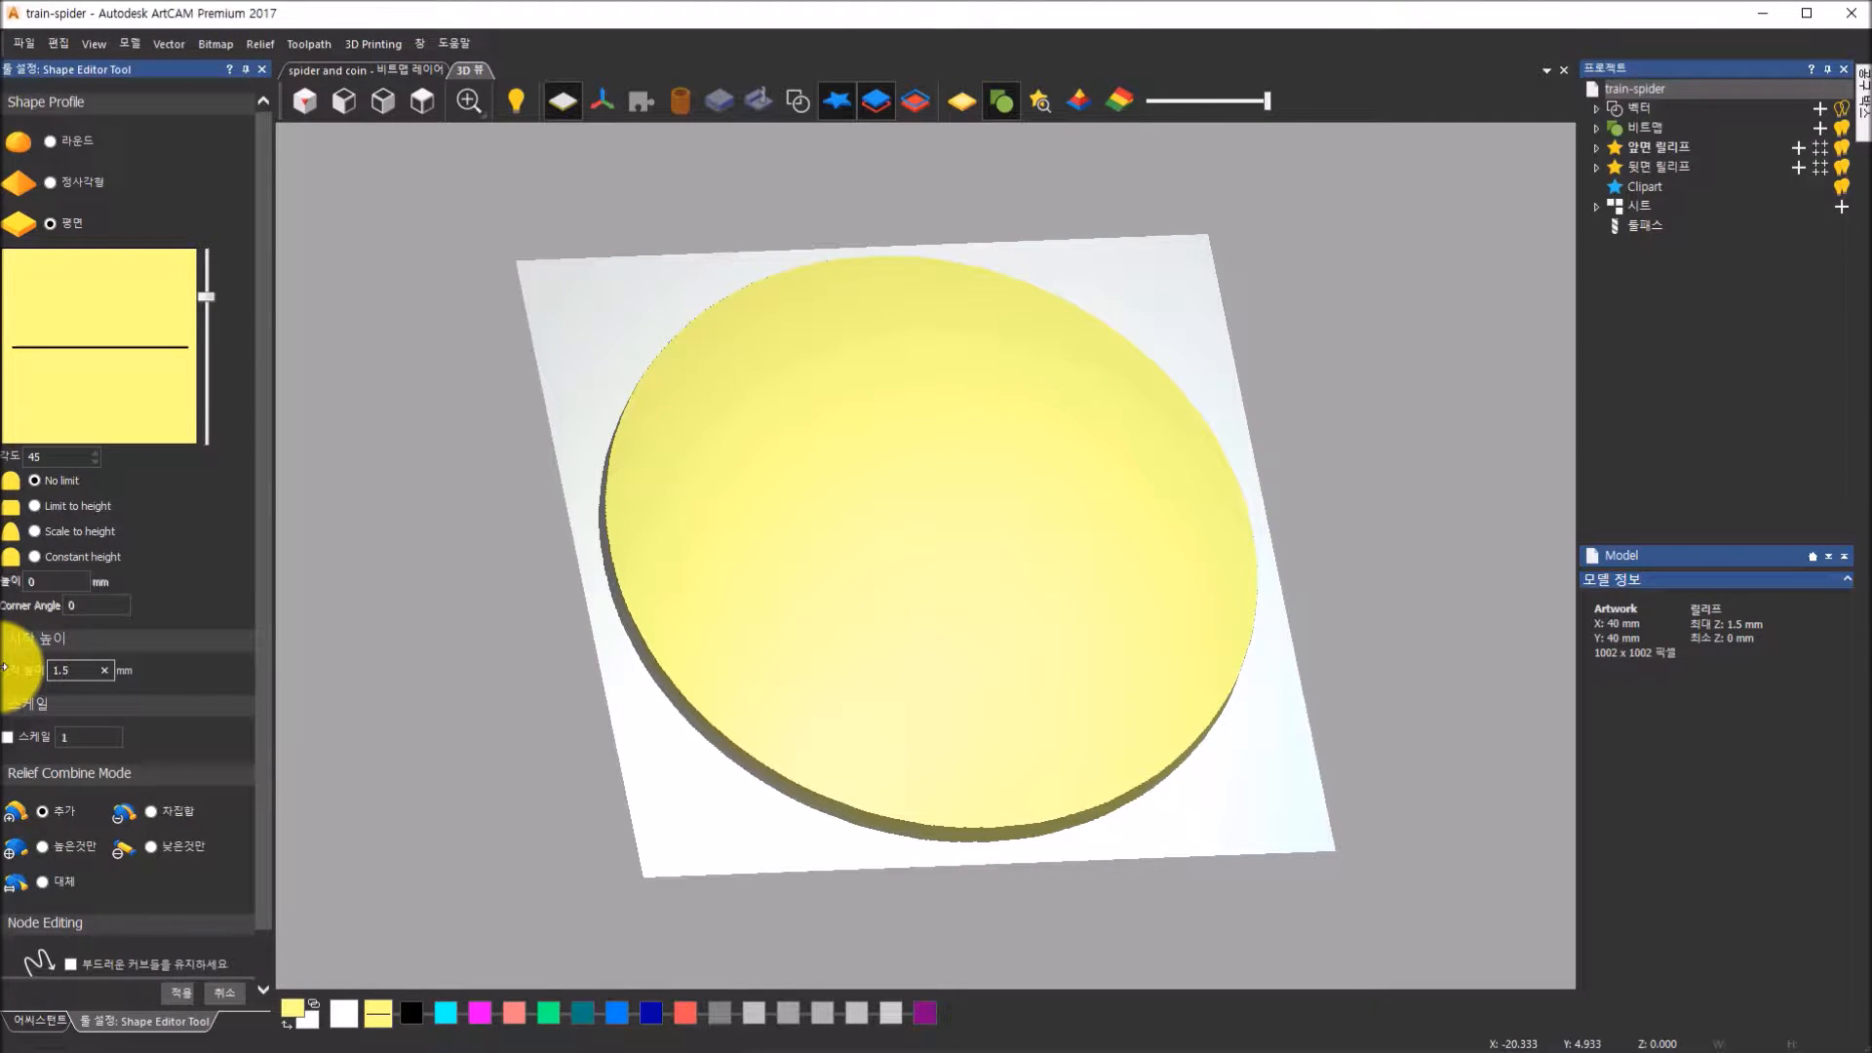
{"action": "left_click_drag", "start_coordinate": [909, 704], "coordinate": [909, 572]}
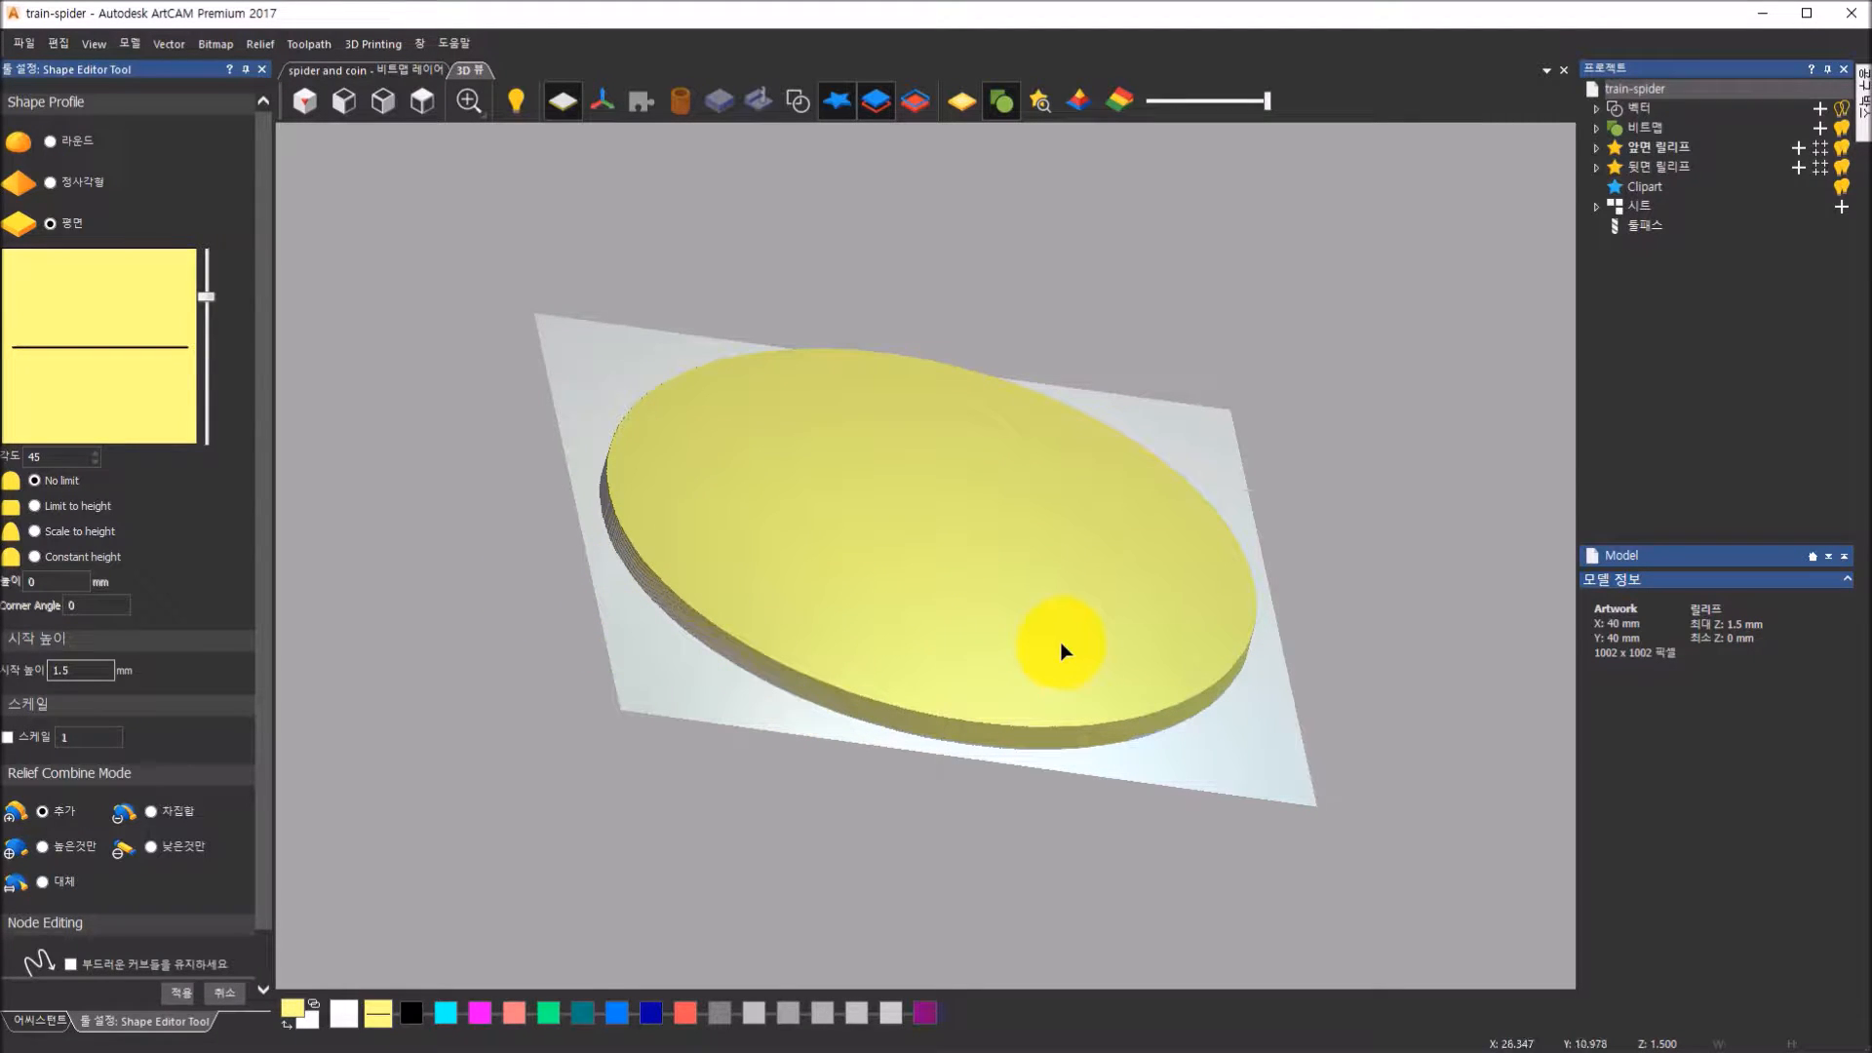
{"action": "left_click", "coordinate": [270, 917]}
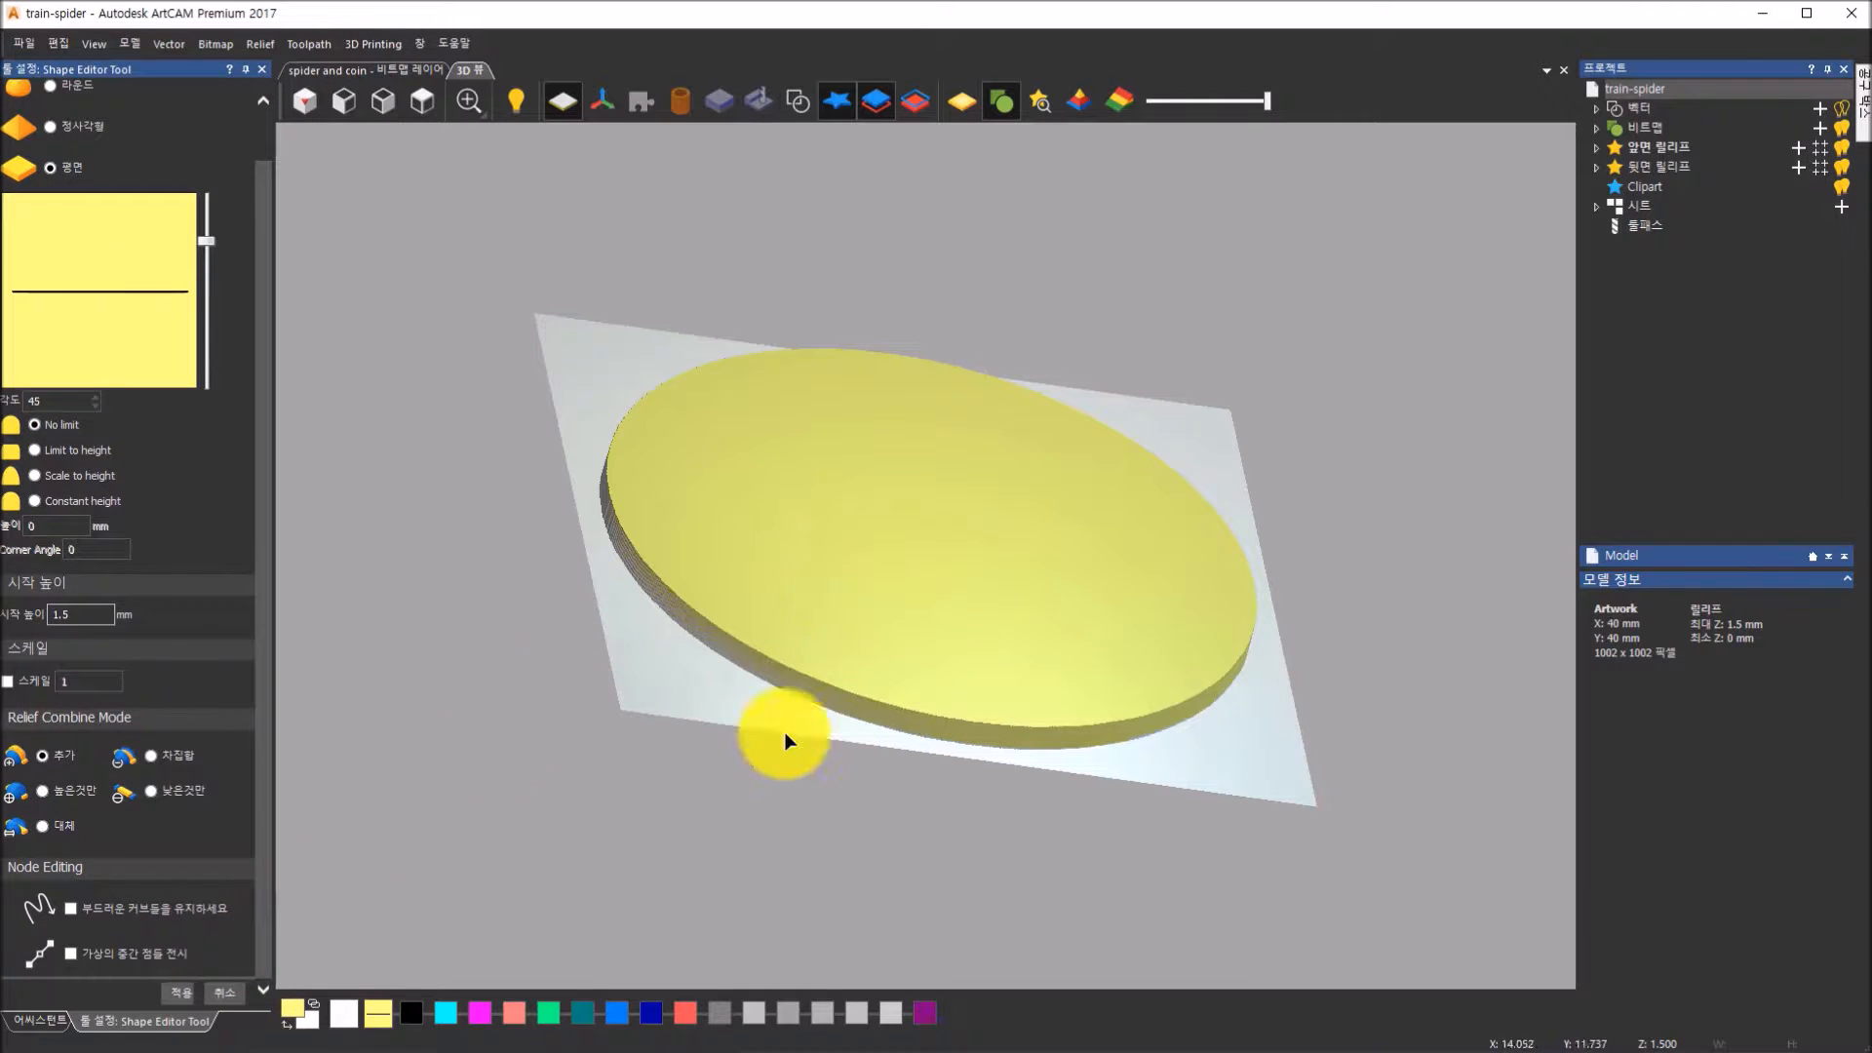
{"action": "left_click", "coordinate": [182, 996]}
{"action": "left_click_drag", "start_coordinate": [562, 600], "coordinate": [611, 609]}
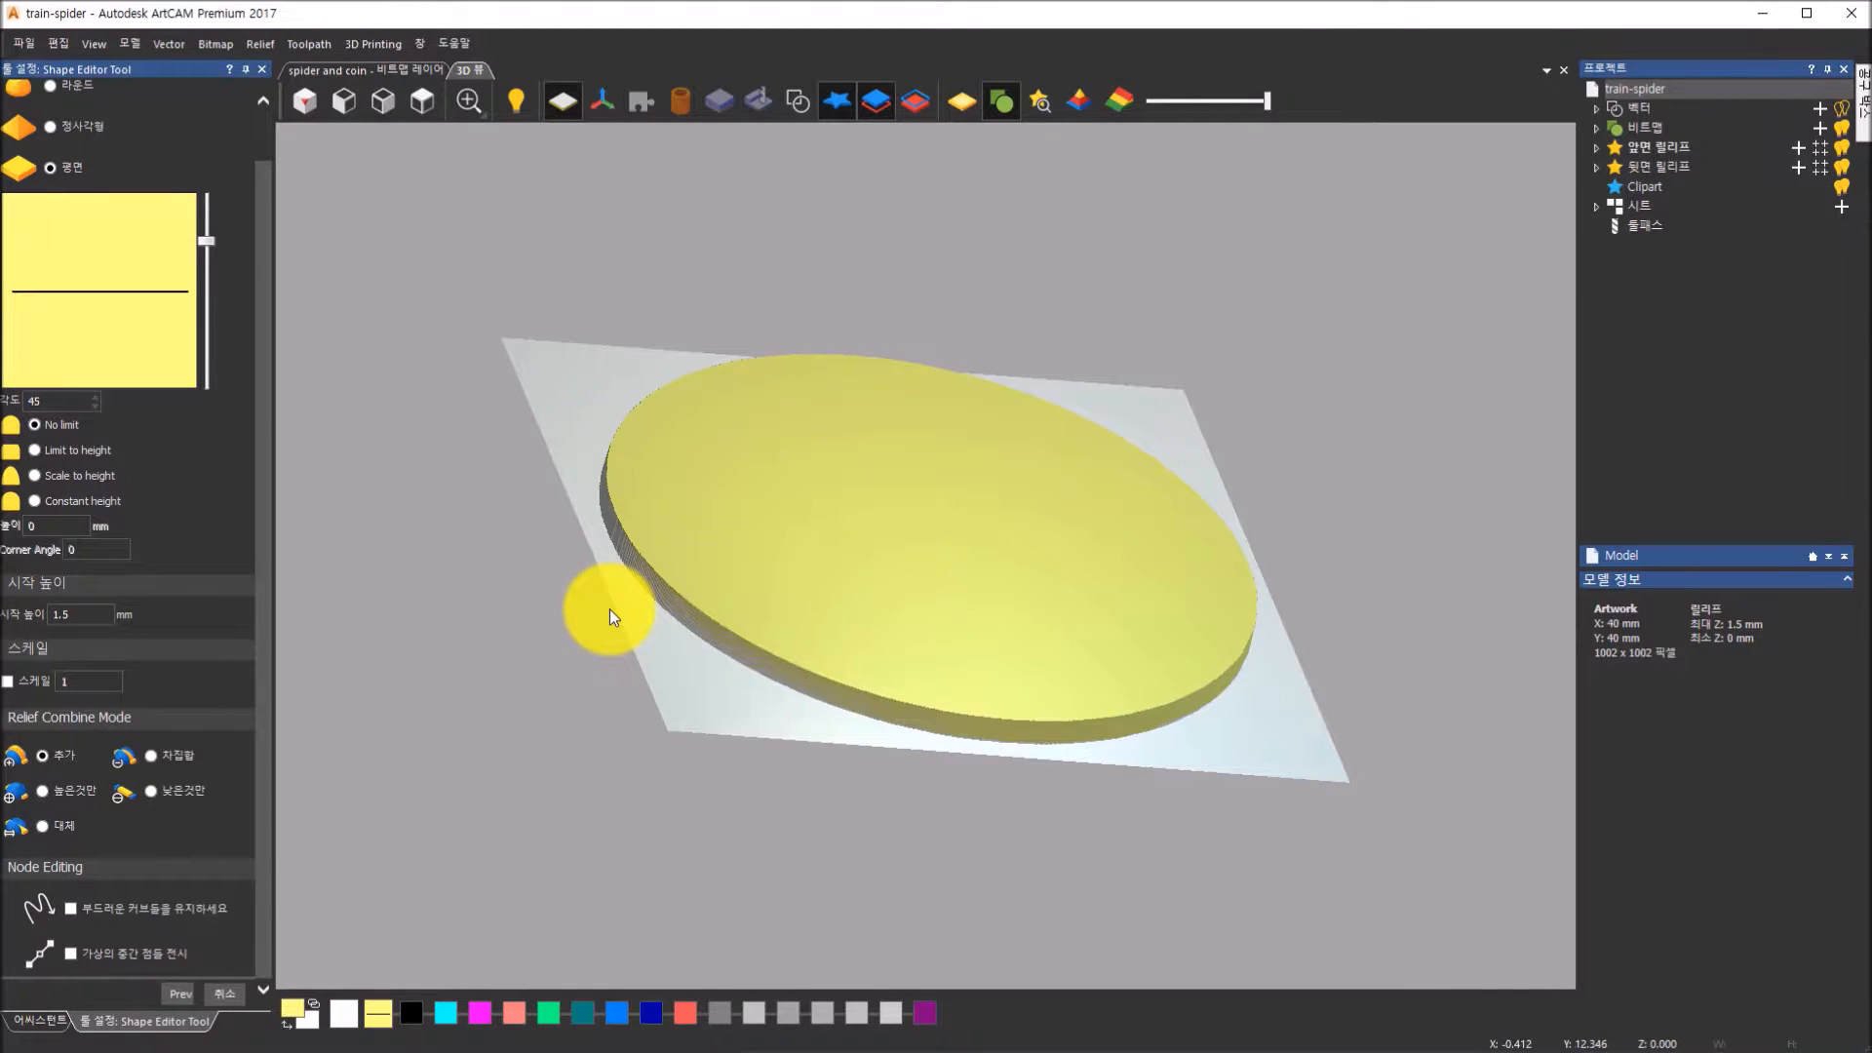
{"action": "left_click", "coordinate": [232, 992]}
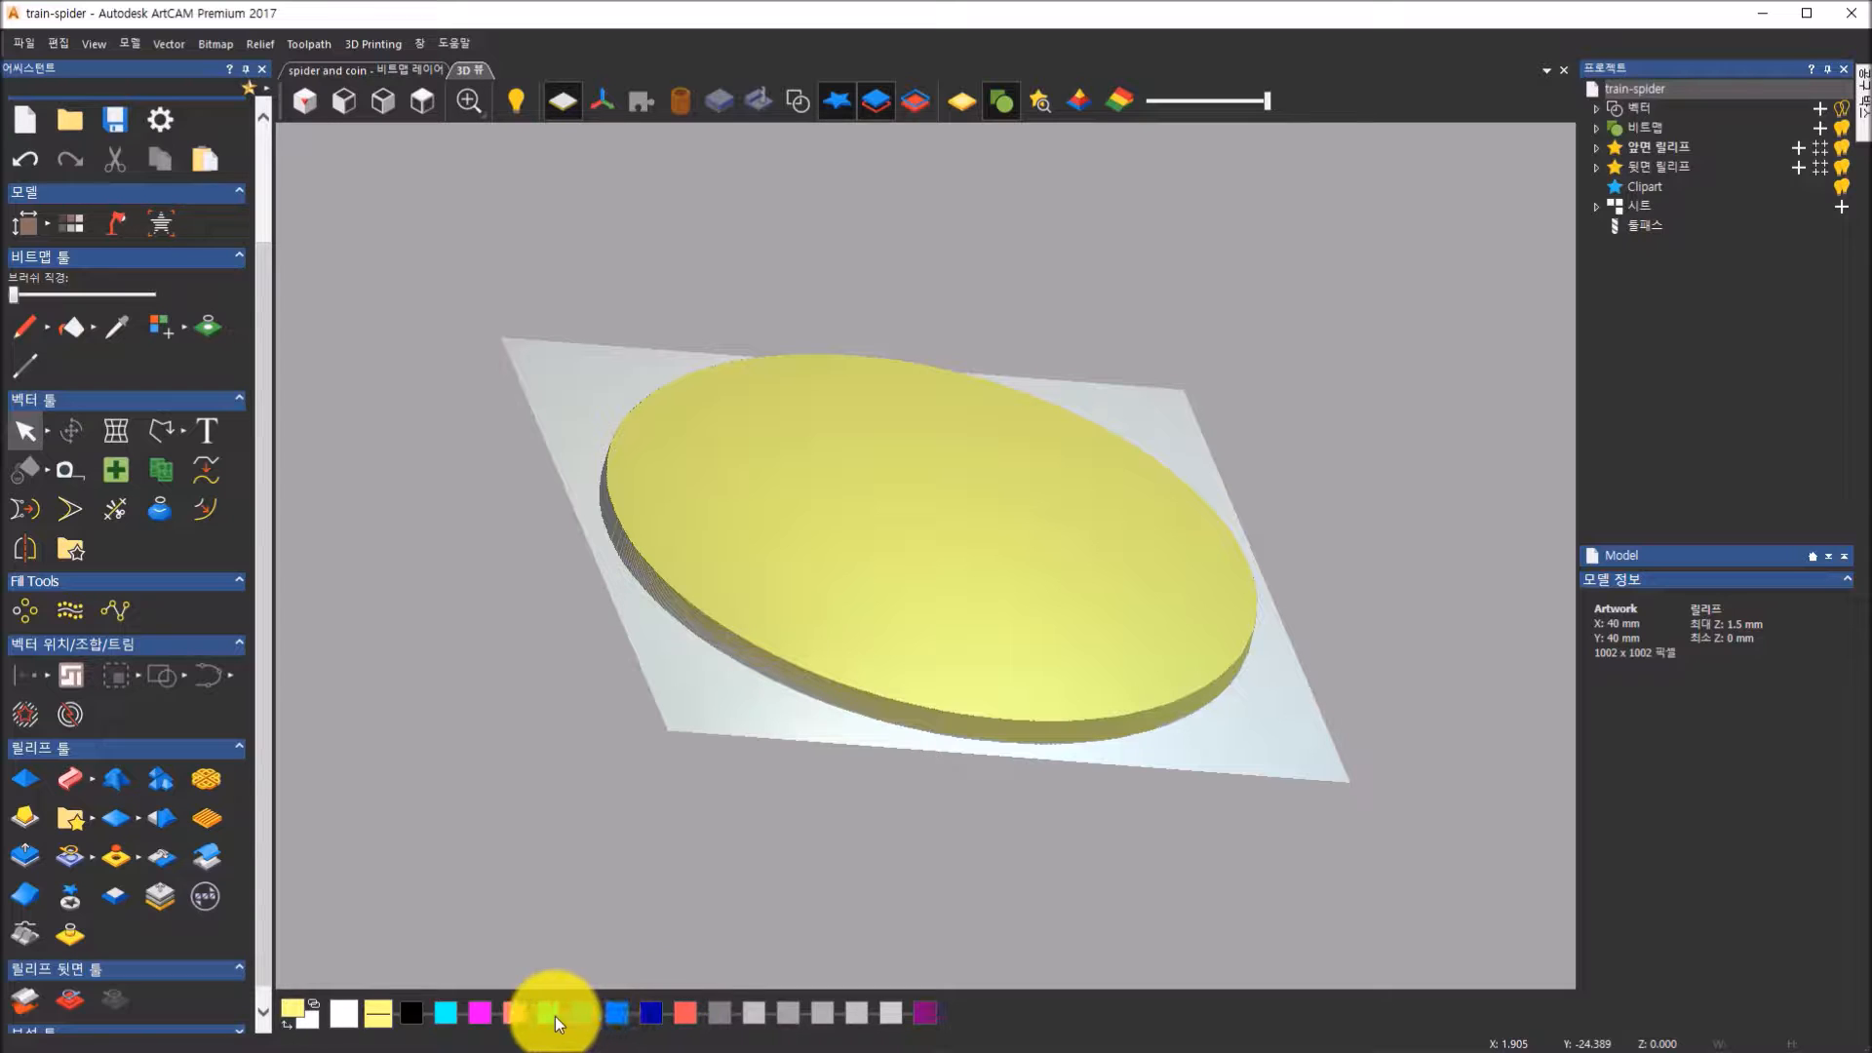
Reset all colour links to restore the coin's original bitmap colours
{"action": "left_click", "coordinate": [218, 41]}
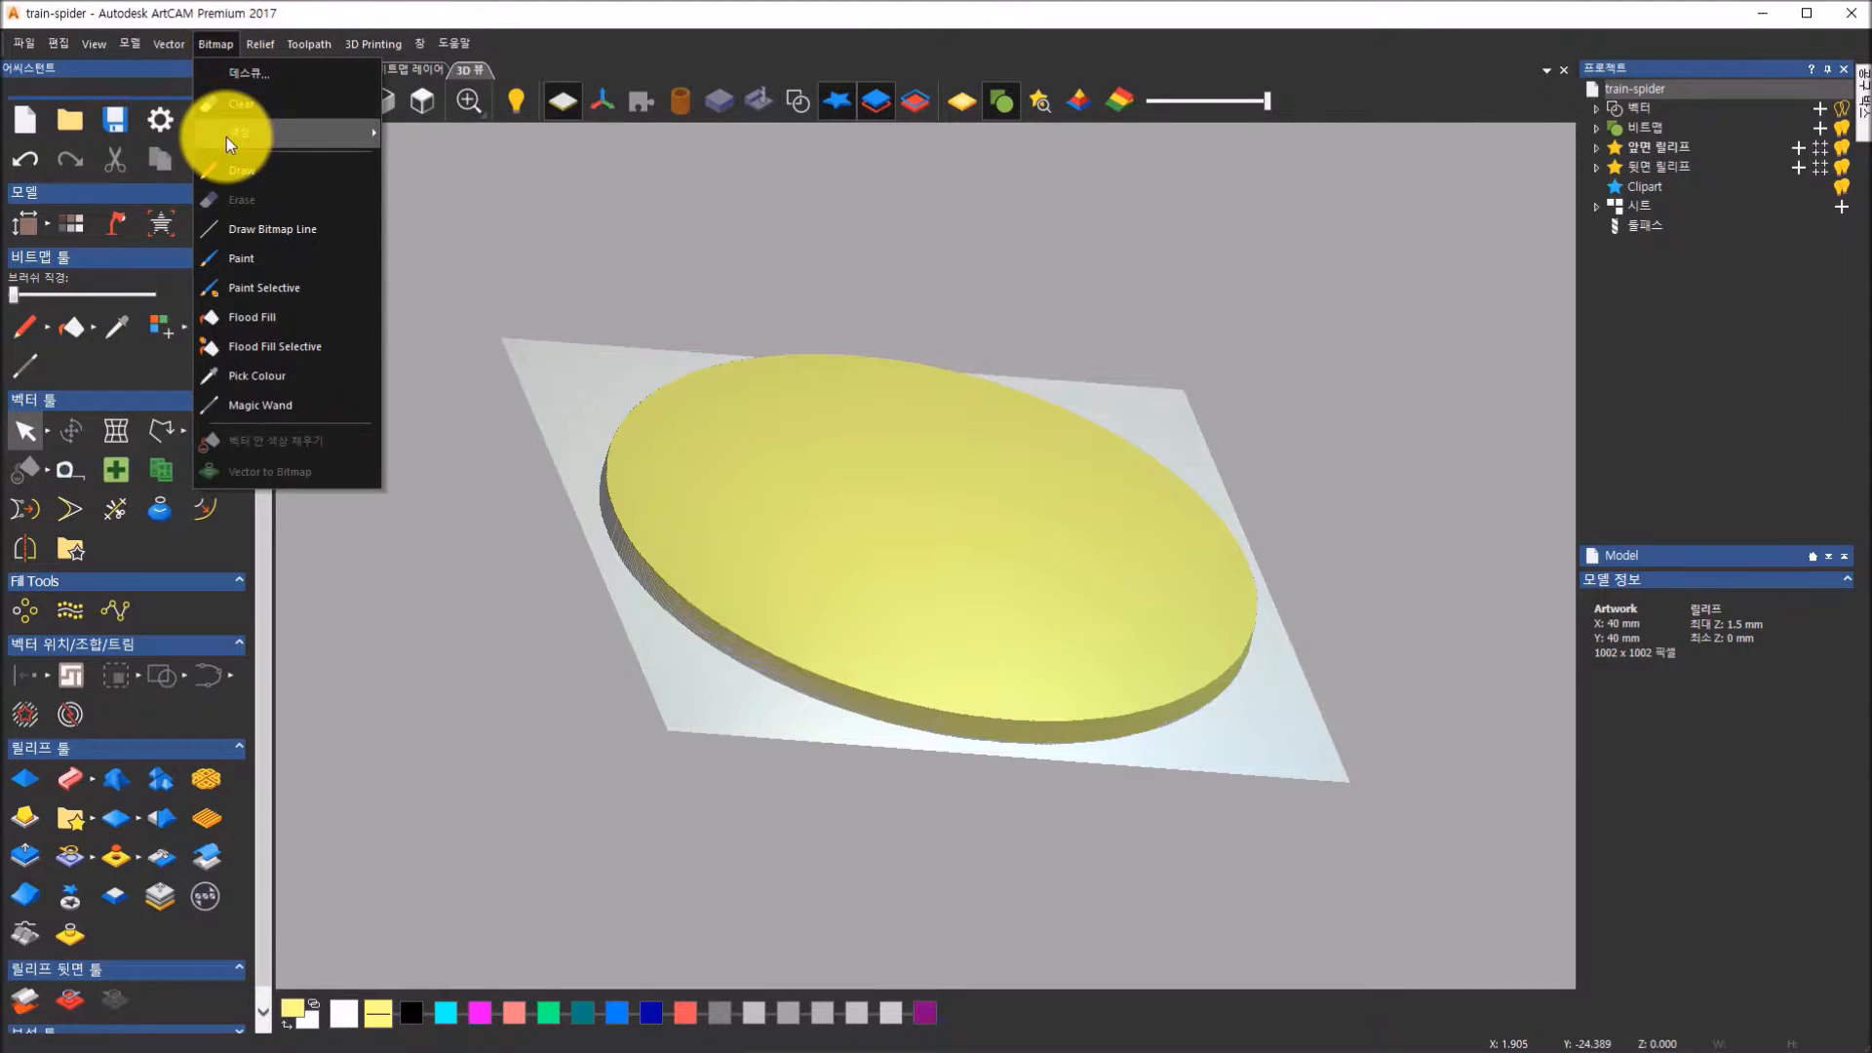
{"action": "mouse_move", "coordinate": [227, 137]}
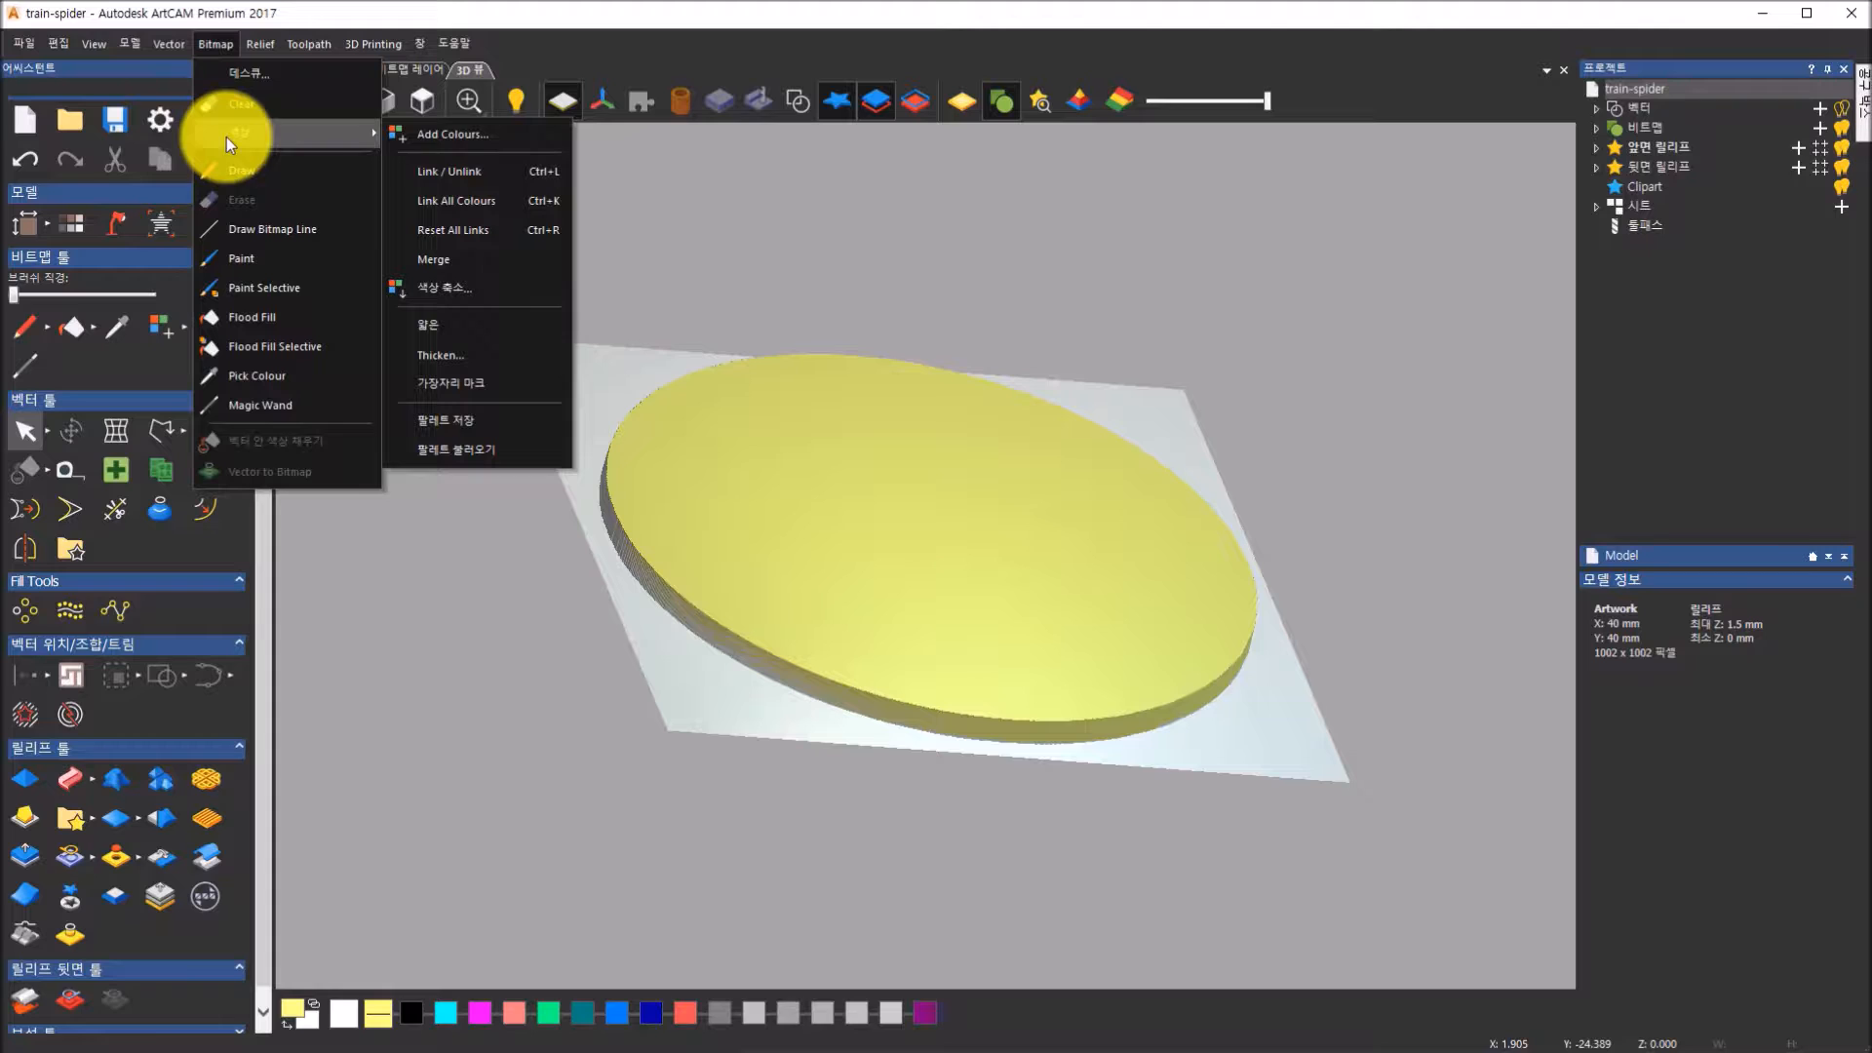
{"action": "left_click", "coordinate": [451, 232]}
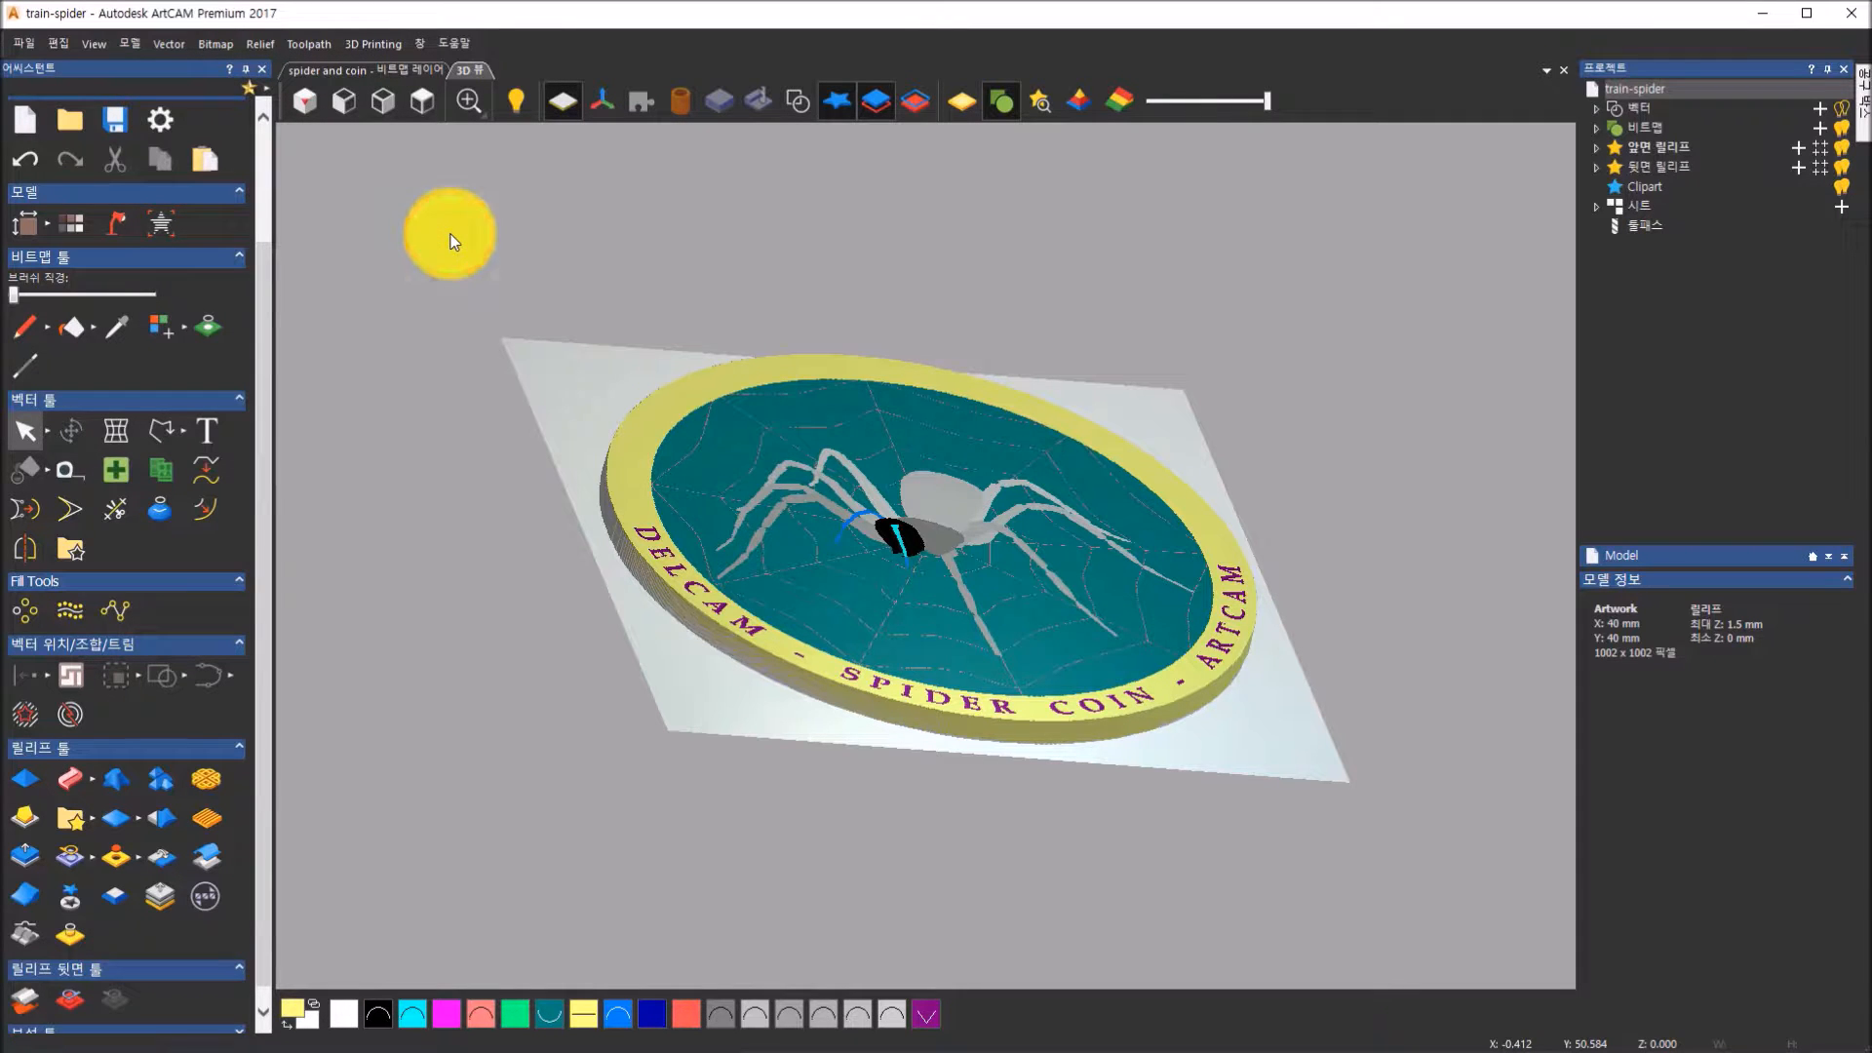
{"action": "left_click_drag", "start_coordinate": [1017, 505], "coordinate": [878, 598]}
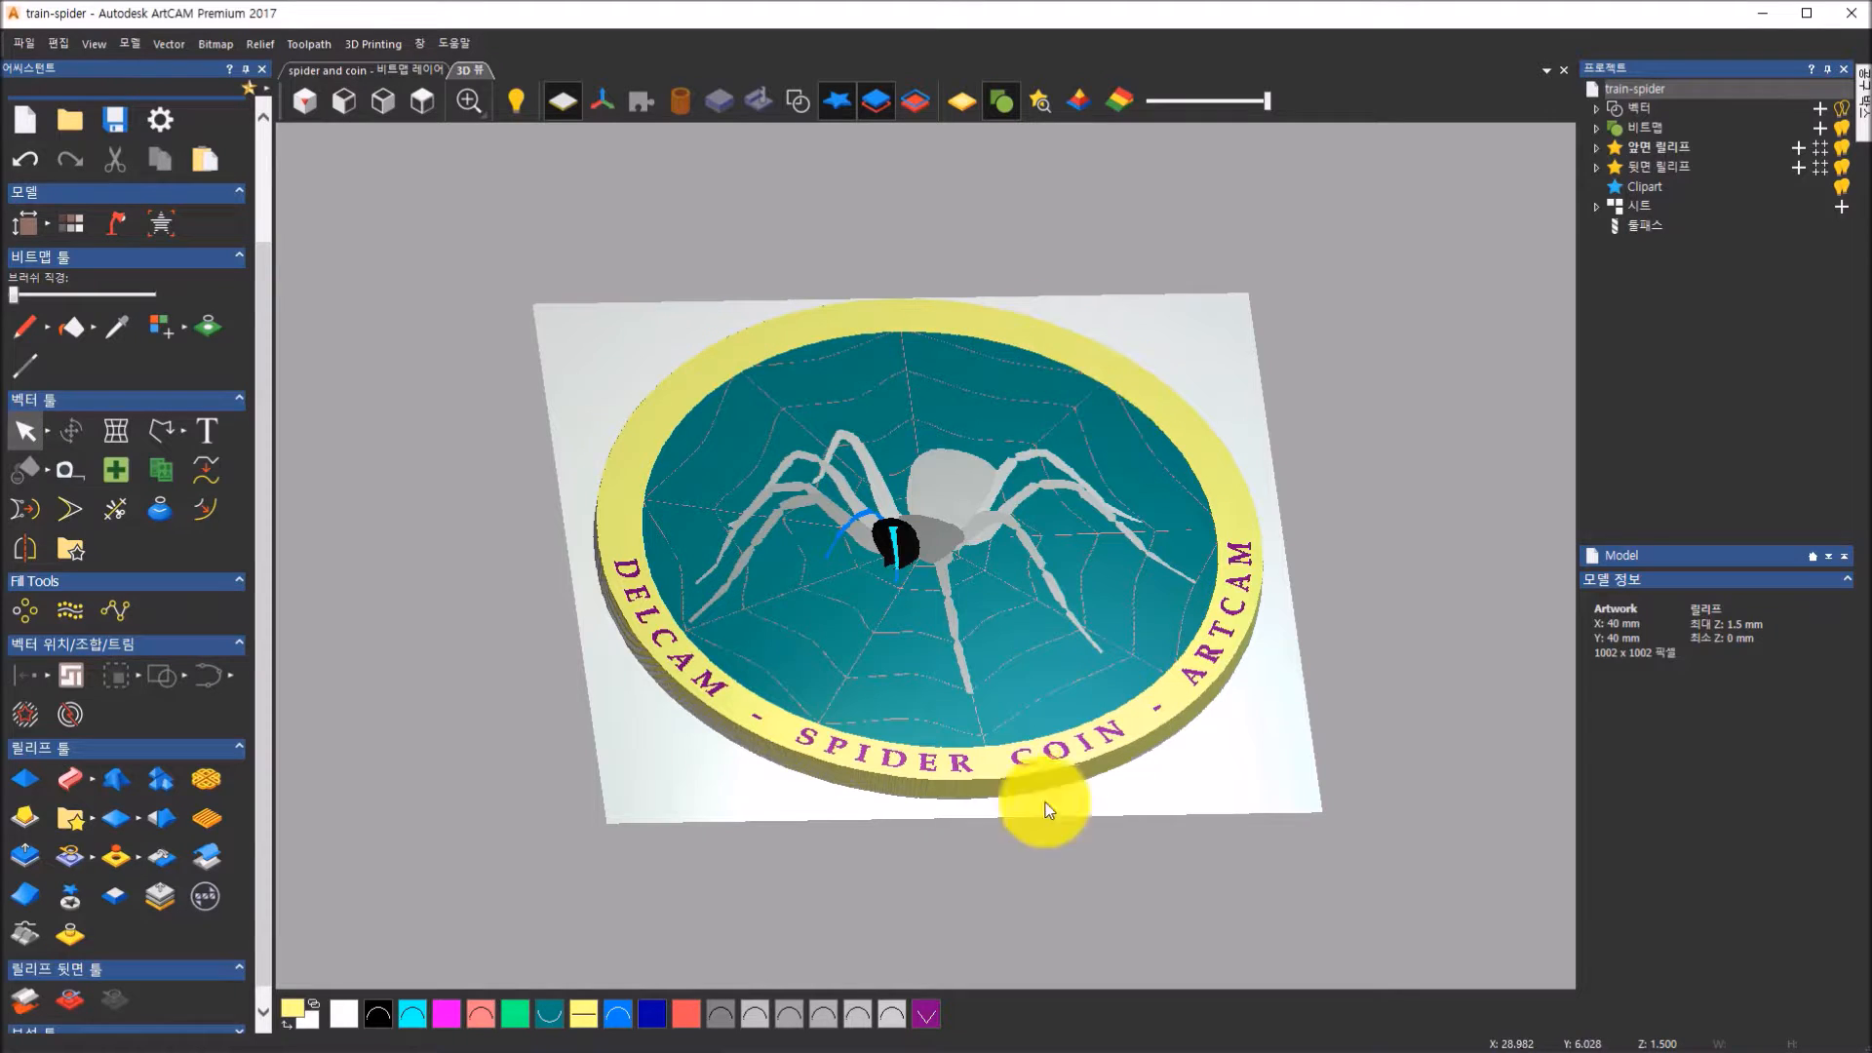
Make purple the secondary colour and link it to primary yellow to merge the lettering into the coin's rim
{"action": "scroll", "coordinate": [636, 593], "scroll_direction": "up", "scroll_amount": 5}
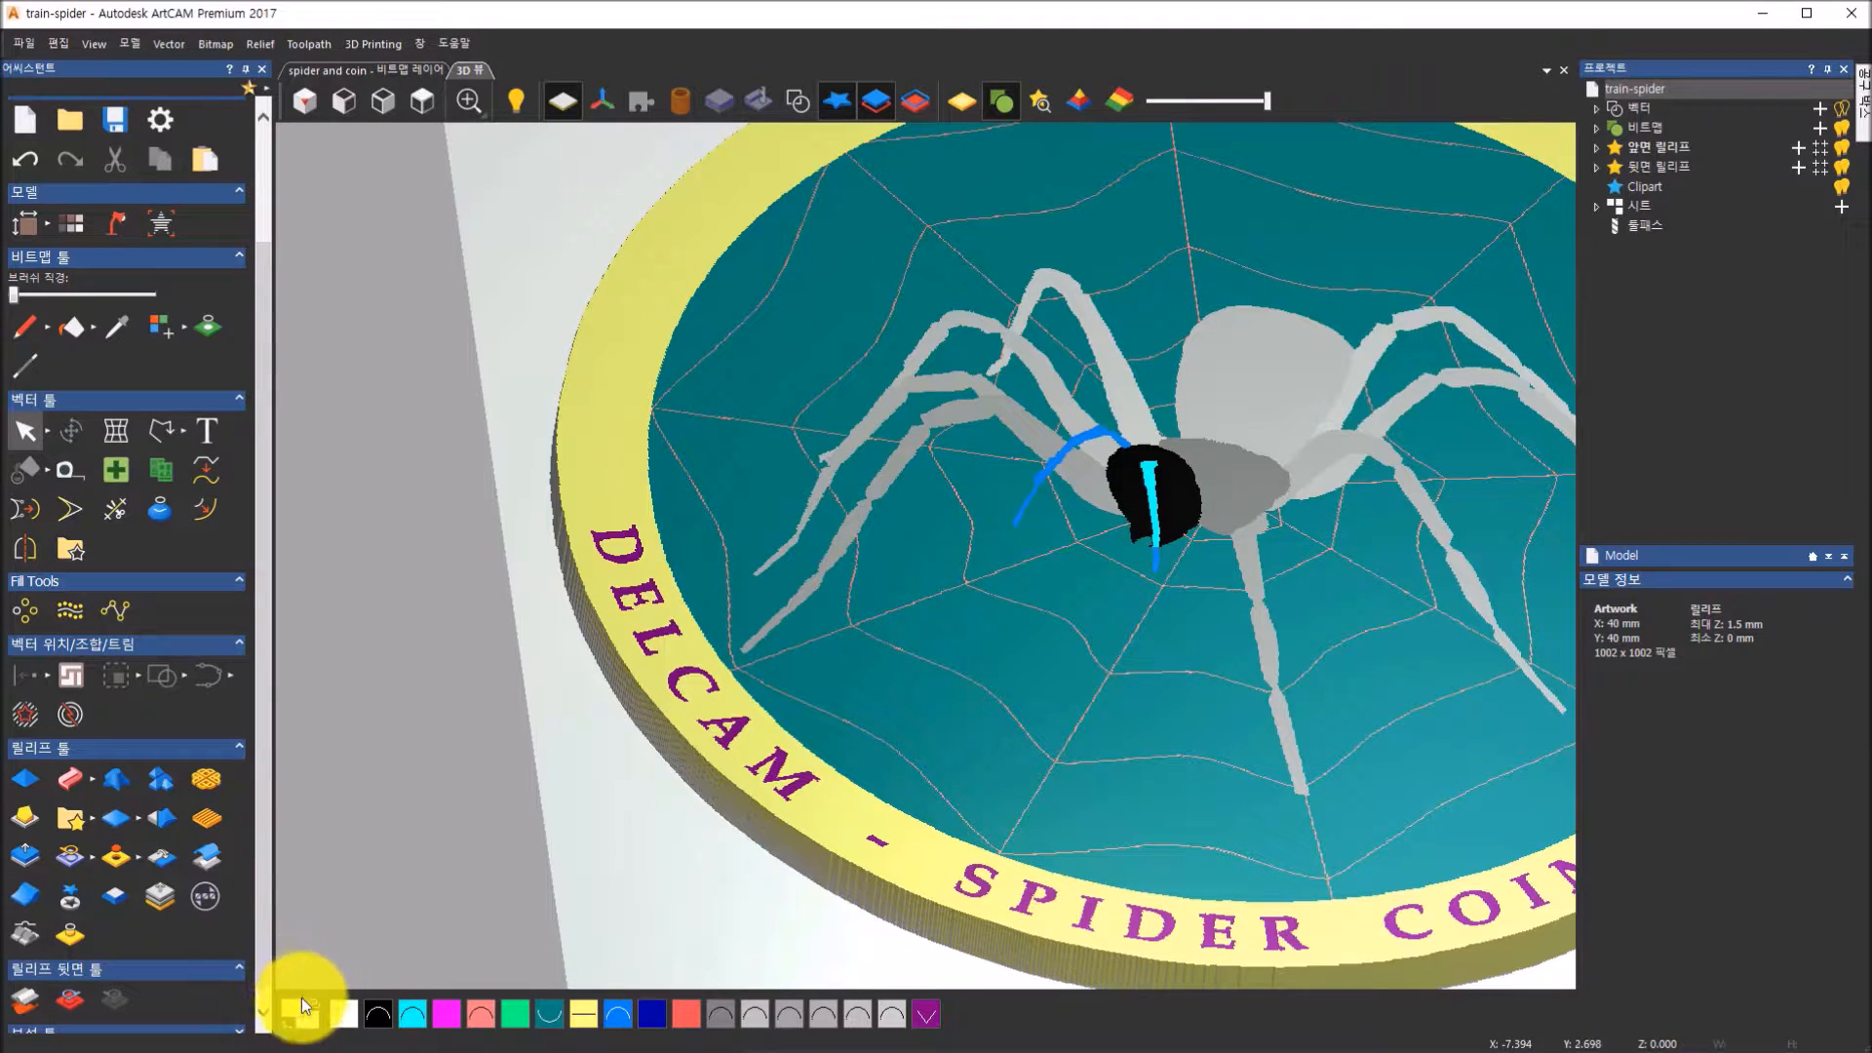
{"action": "left_click", "coordinate": [917, 1018], "text": "shift"}
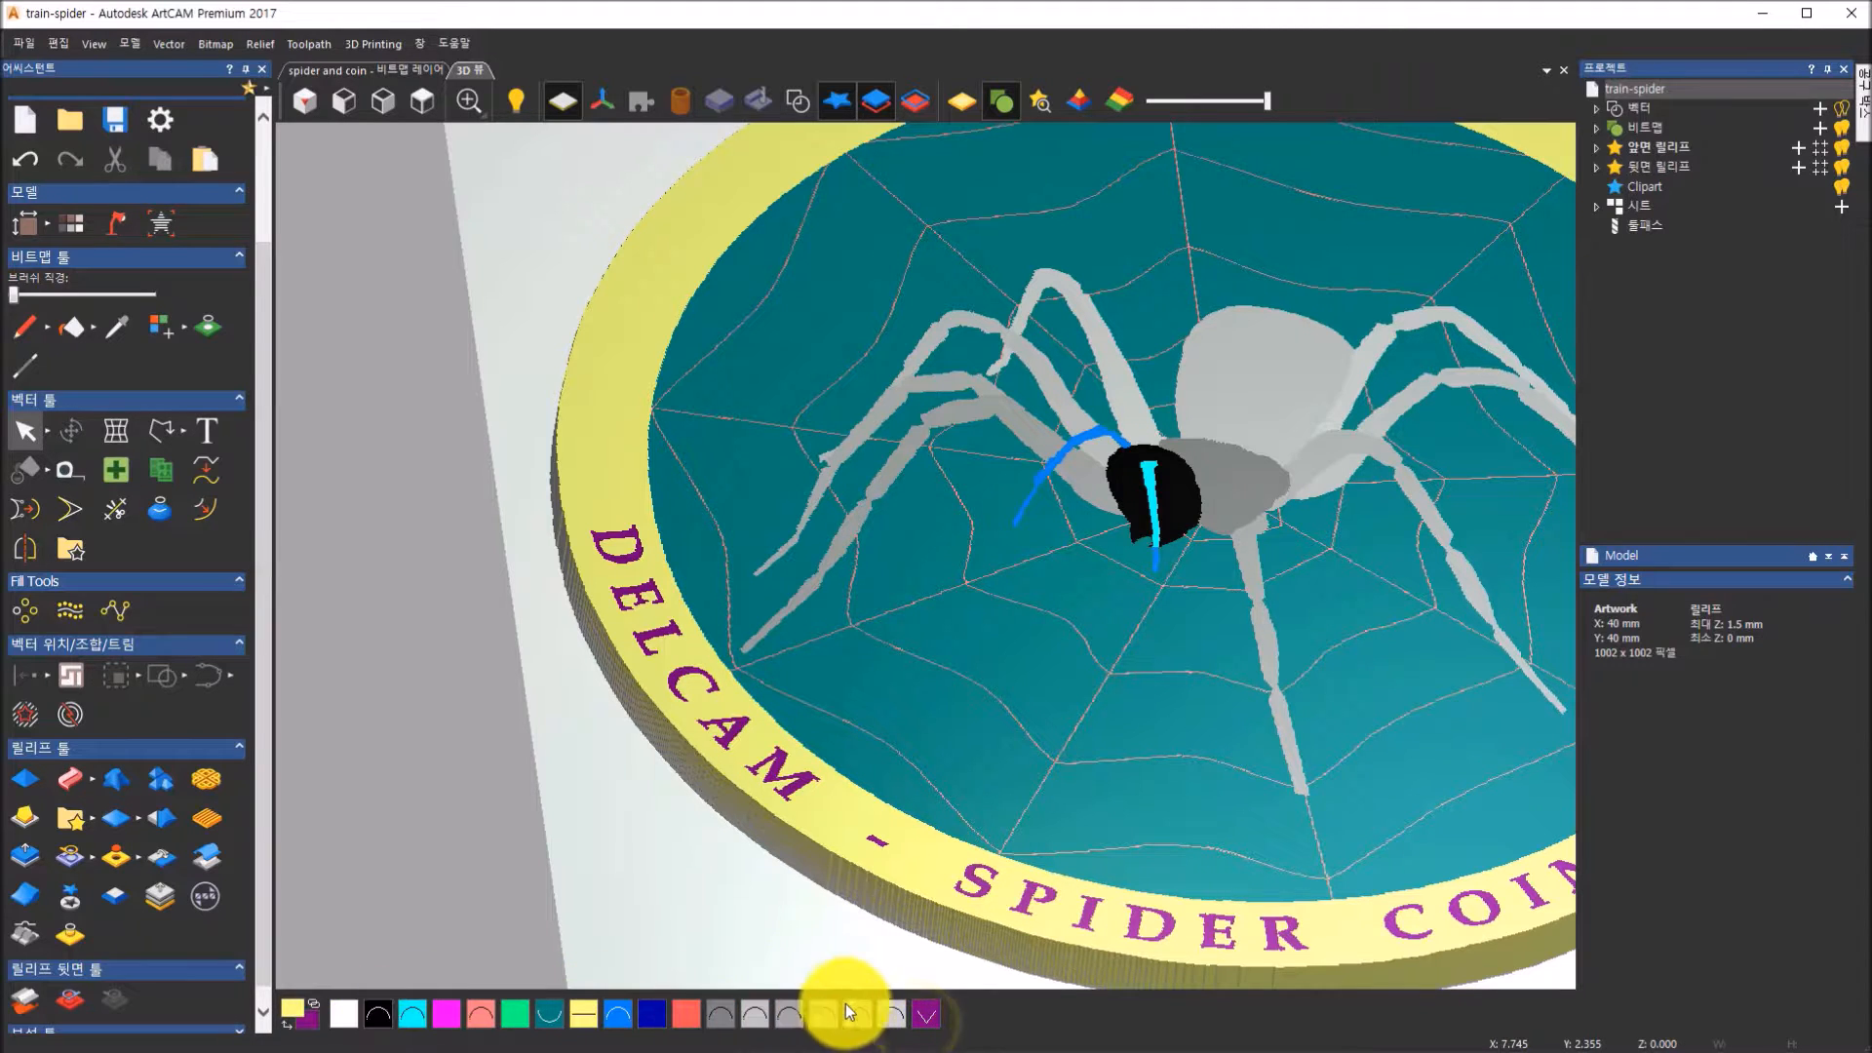
{"action": "right_click", "coordinate": [932, 1010]}
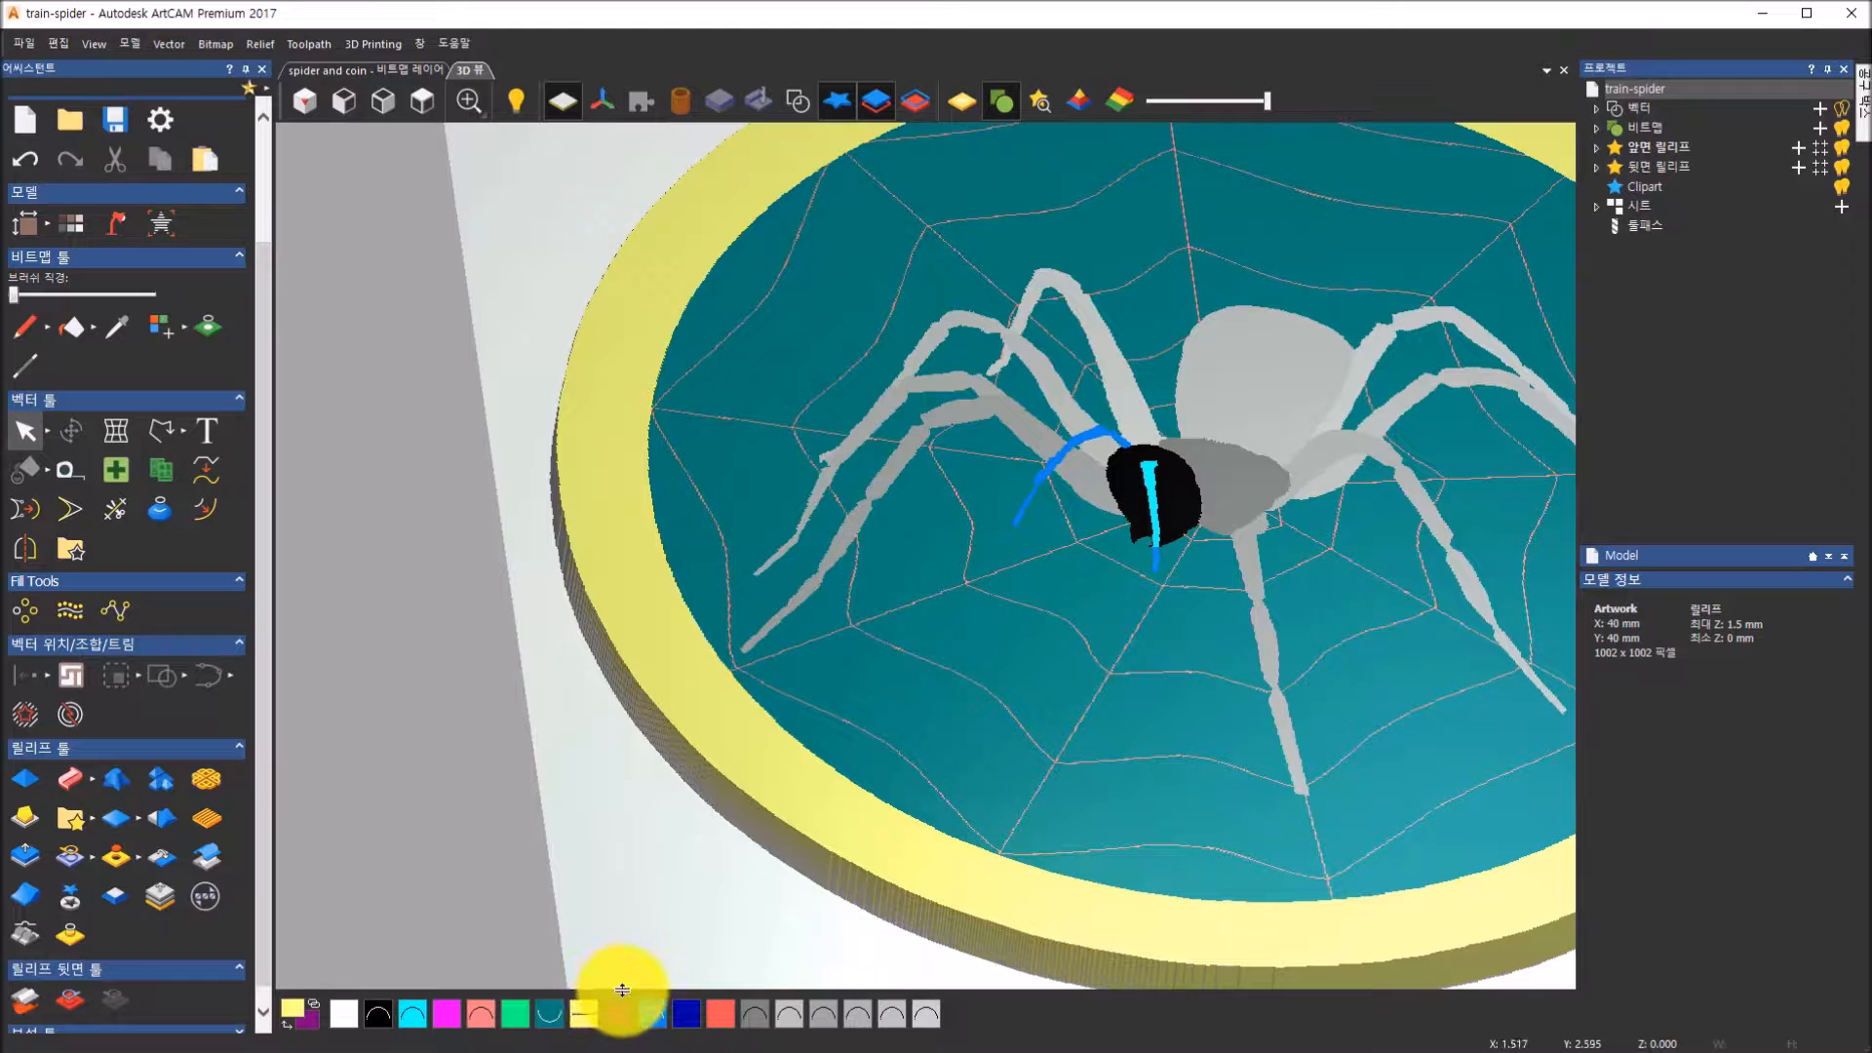
Open the linked yellow rim in the Shape Editor and set its start height to 2 mm
{"action": "left_click", "coordinate": [424, 100]}
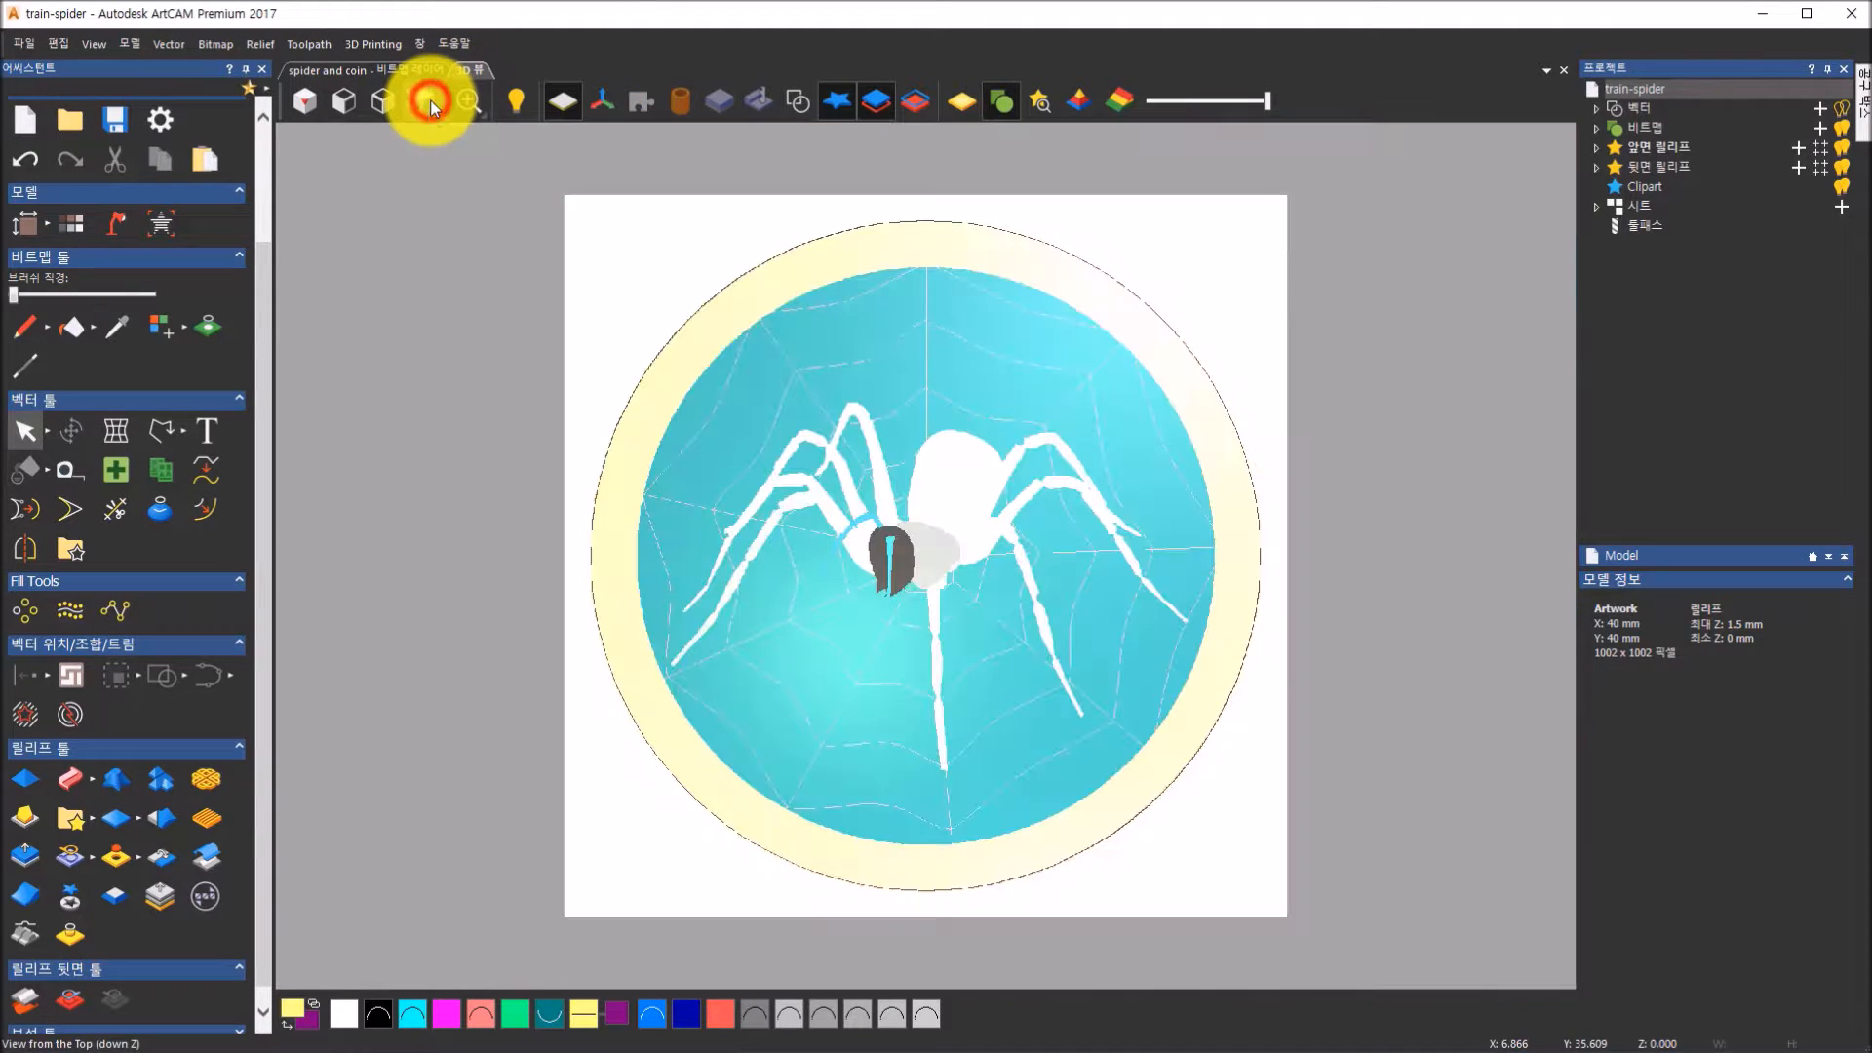
{"action": "left_click_drag", "start_coordinate": [854, 795], "coordinate": [816, 478]}
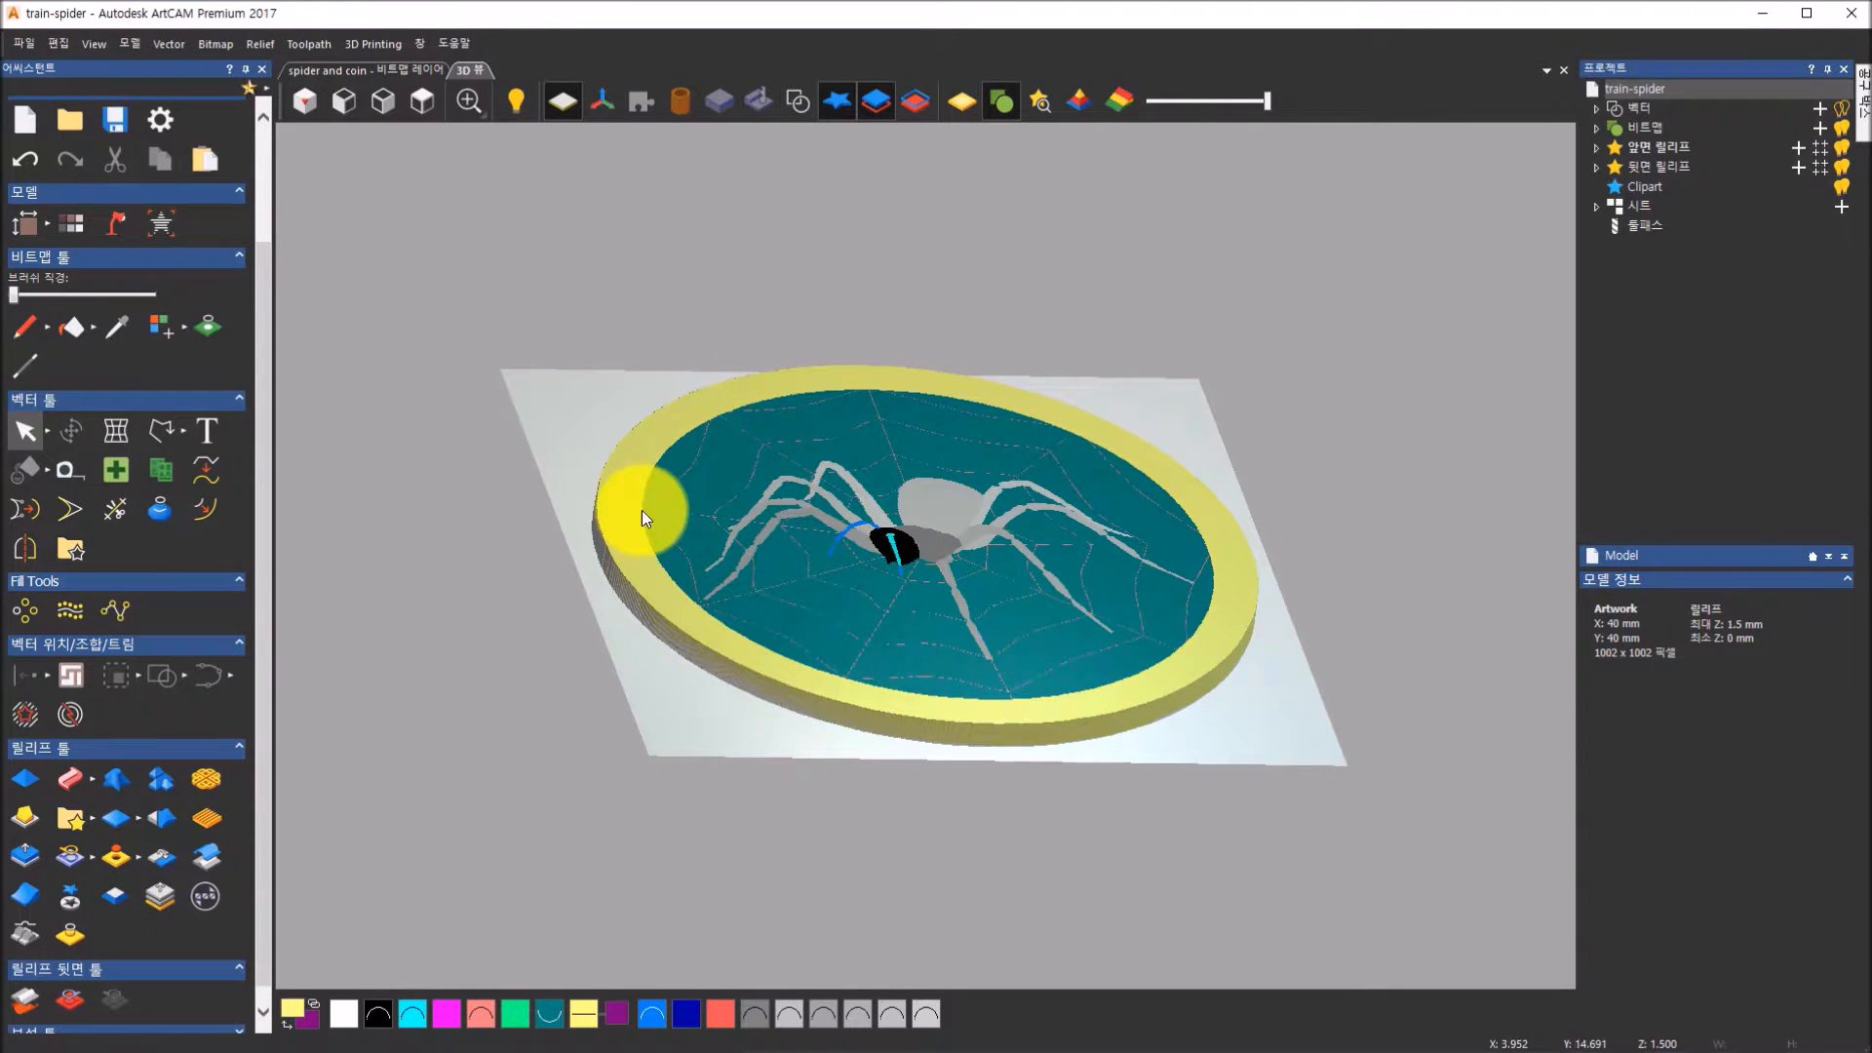
{"action": "double_click", "coordinate": [585, 1013]}
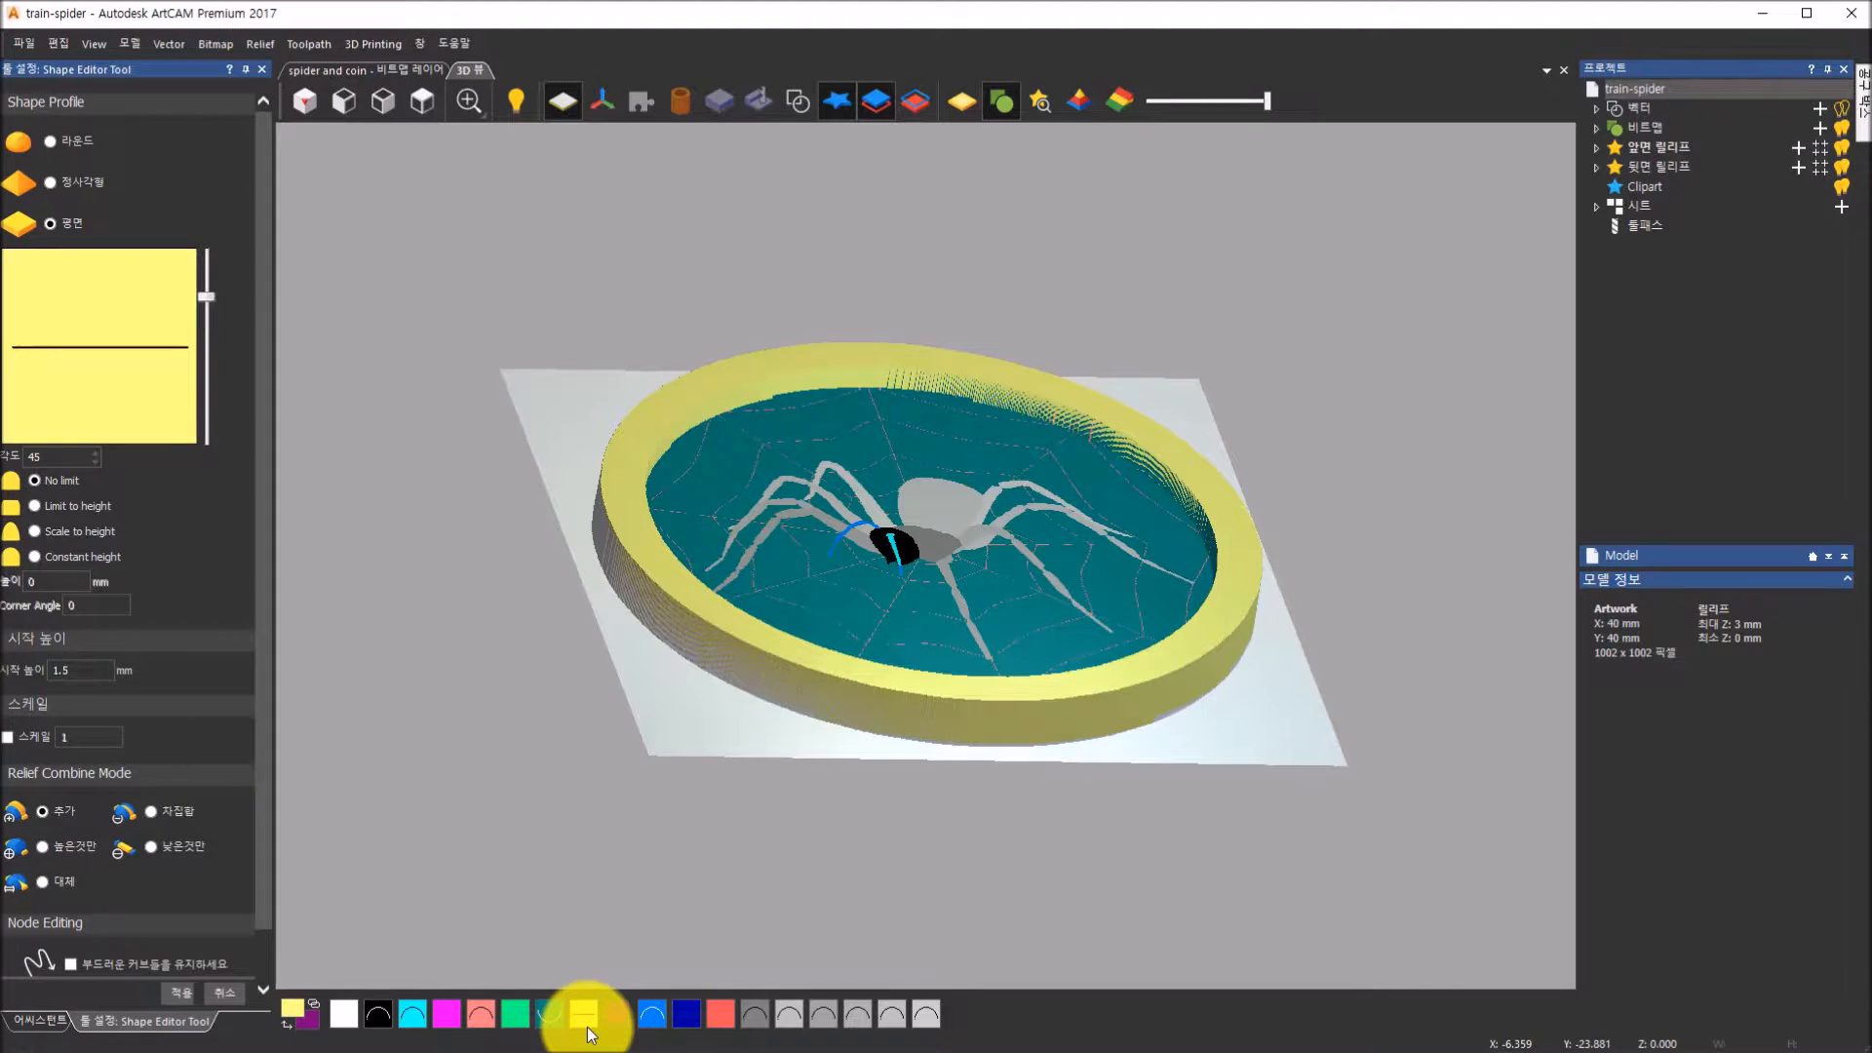
{"action": "left_click_drag", "start_coordinate": [963, 605], "coordinate": [916, 542]}
{"action": "double_click", "coordinate": [75, 670]}
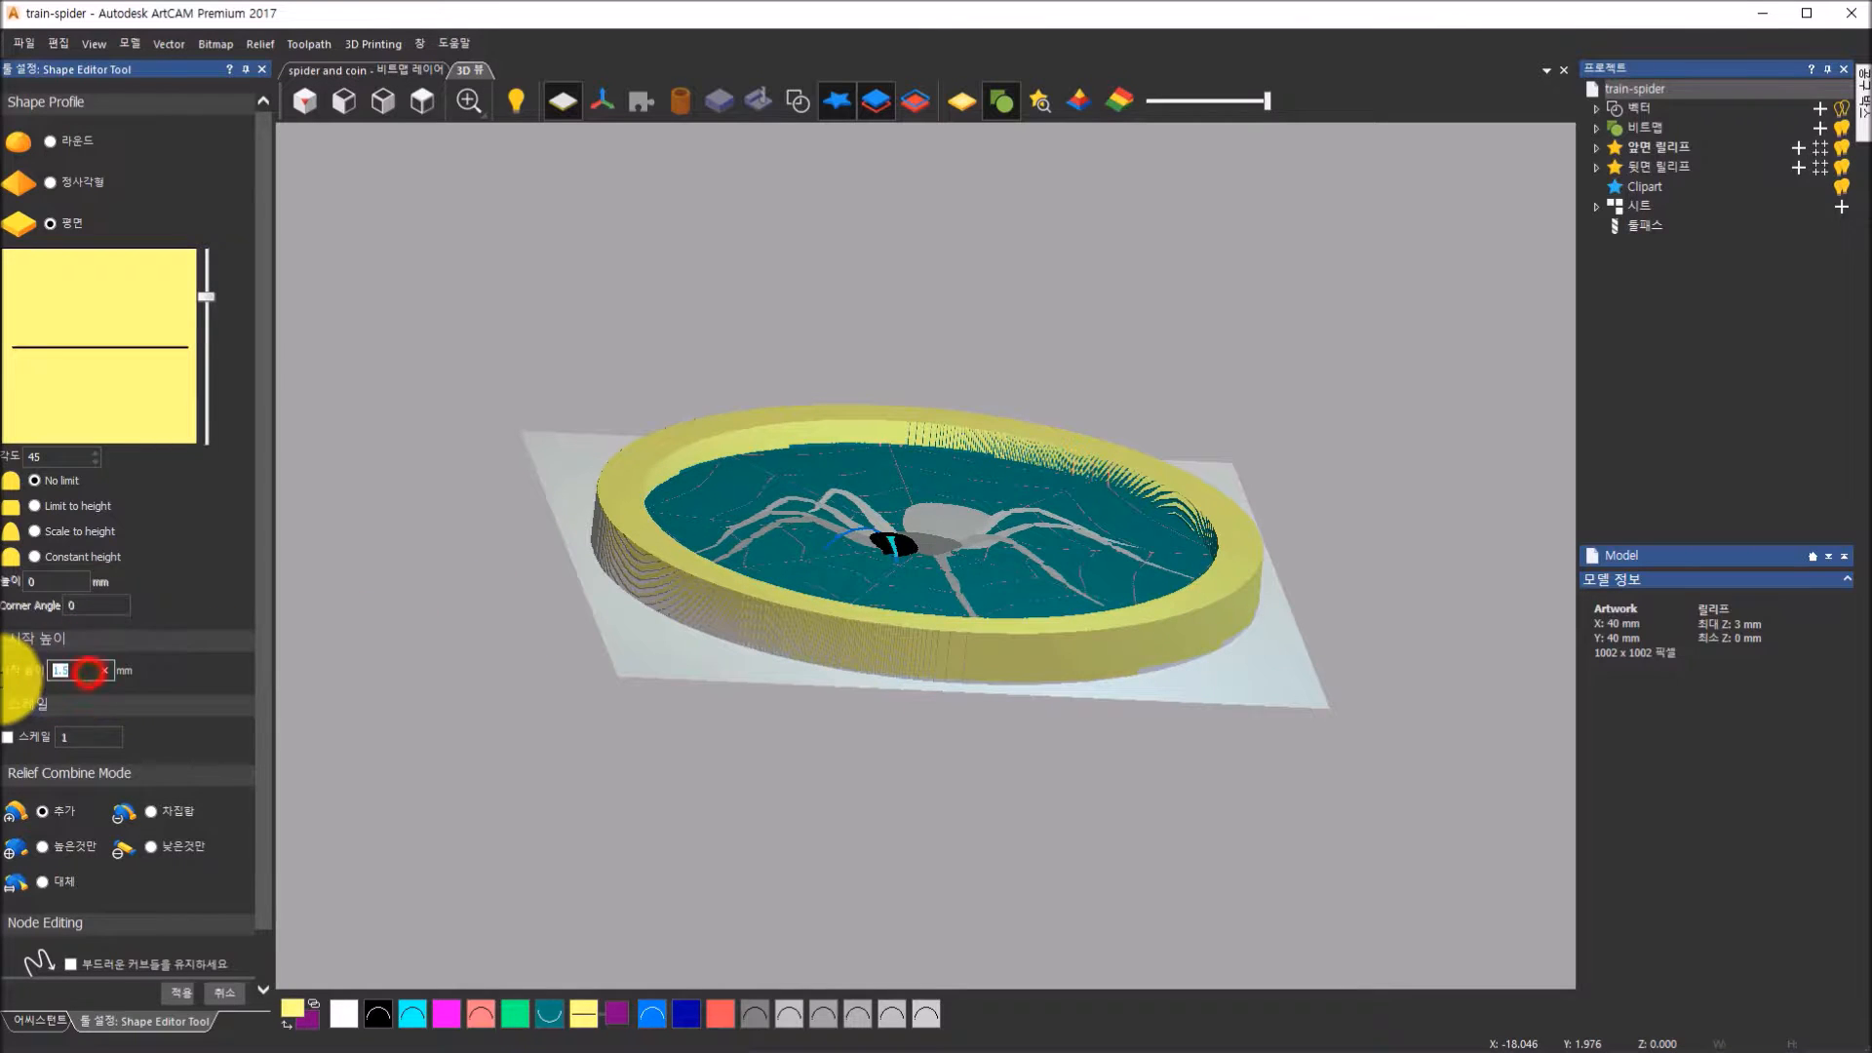
{"action": "type", "text": "2"}
{"action": "key", "text": "Return"}
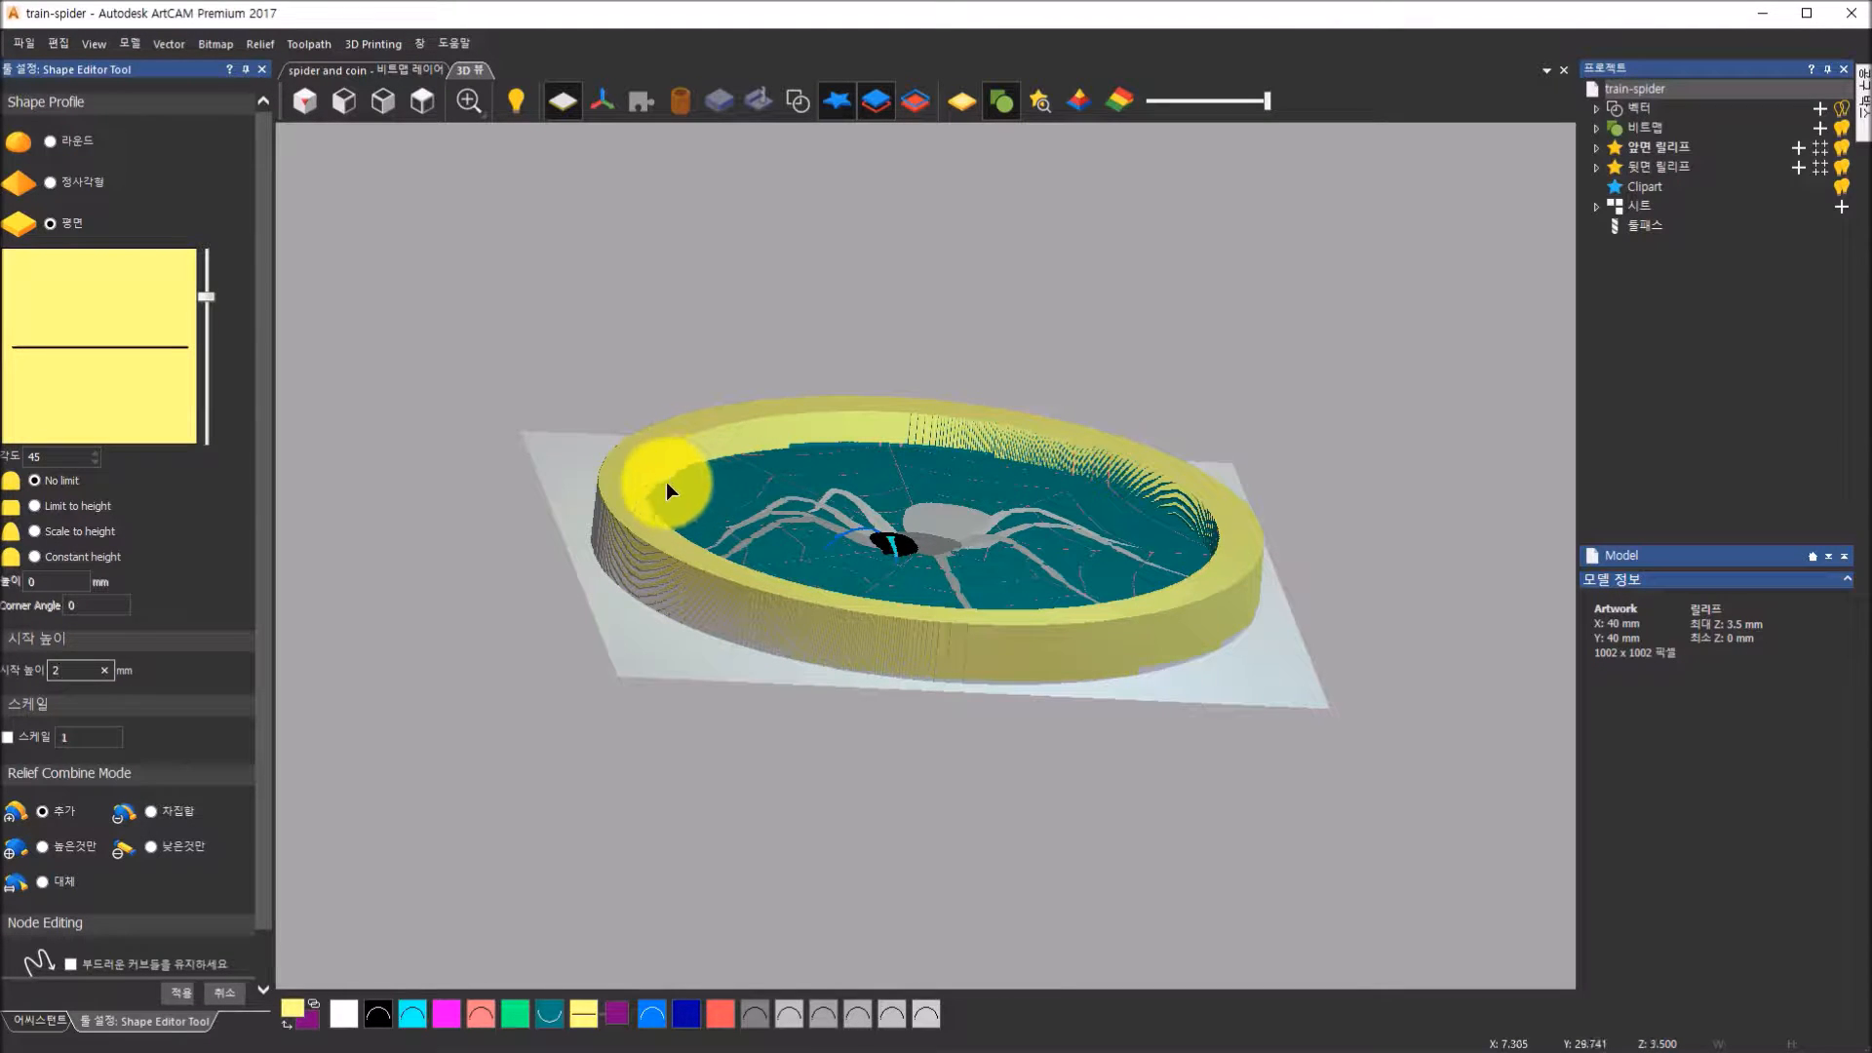
Combine the yellow rim with the relief in merge-high mode (높은것만), apply it and close the Shape Editor
{"action": "left_click", "coordinate": [78, 663]}
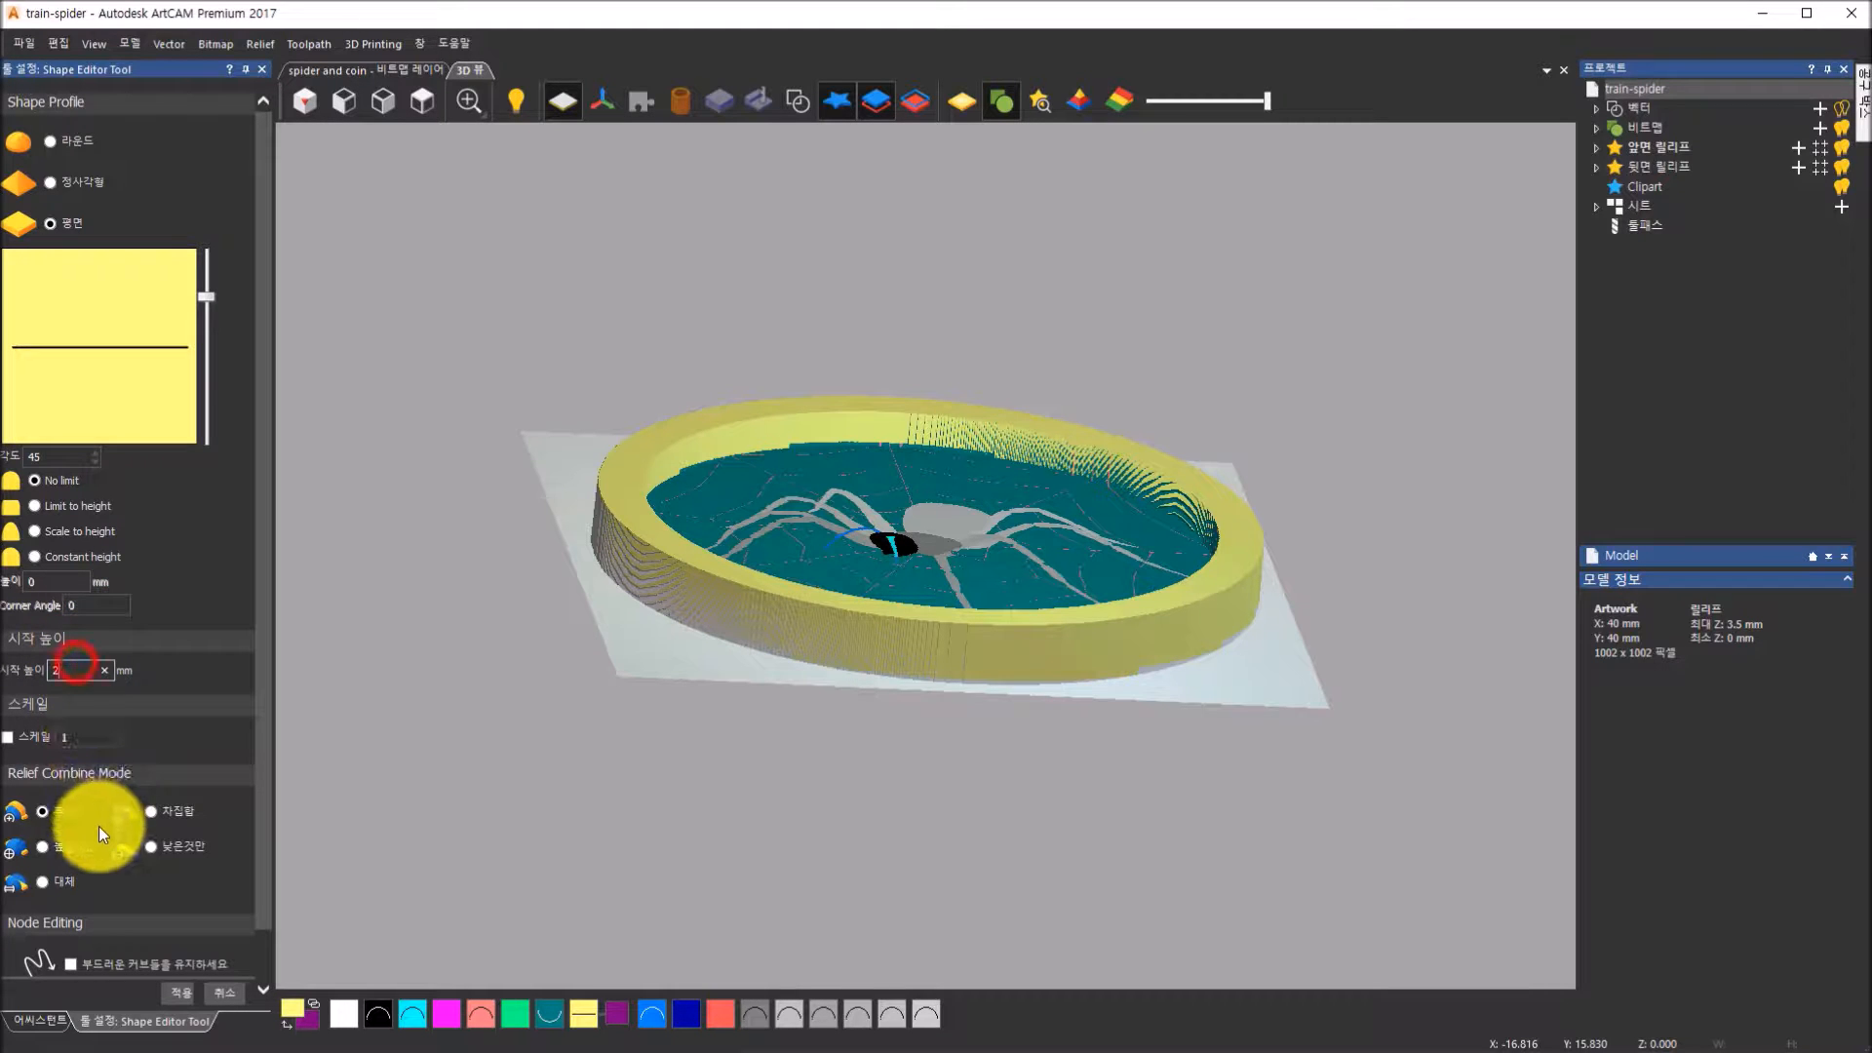
{"action": "left_click", "coordinate": [49, 852]}
{"action": "left_click_drag", "start_coordinate": [628, 754], "coordinate": [481, 806]}
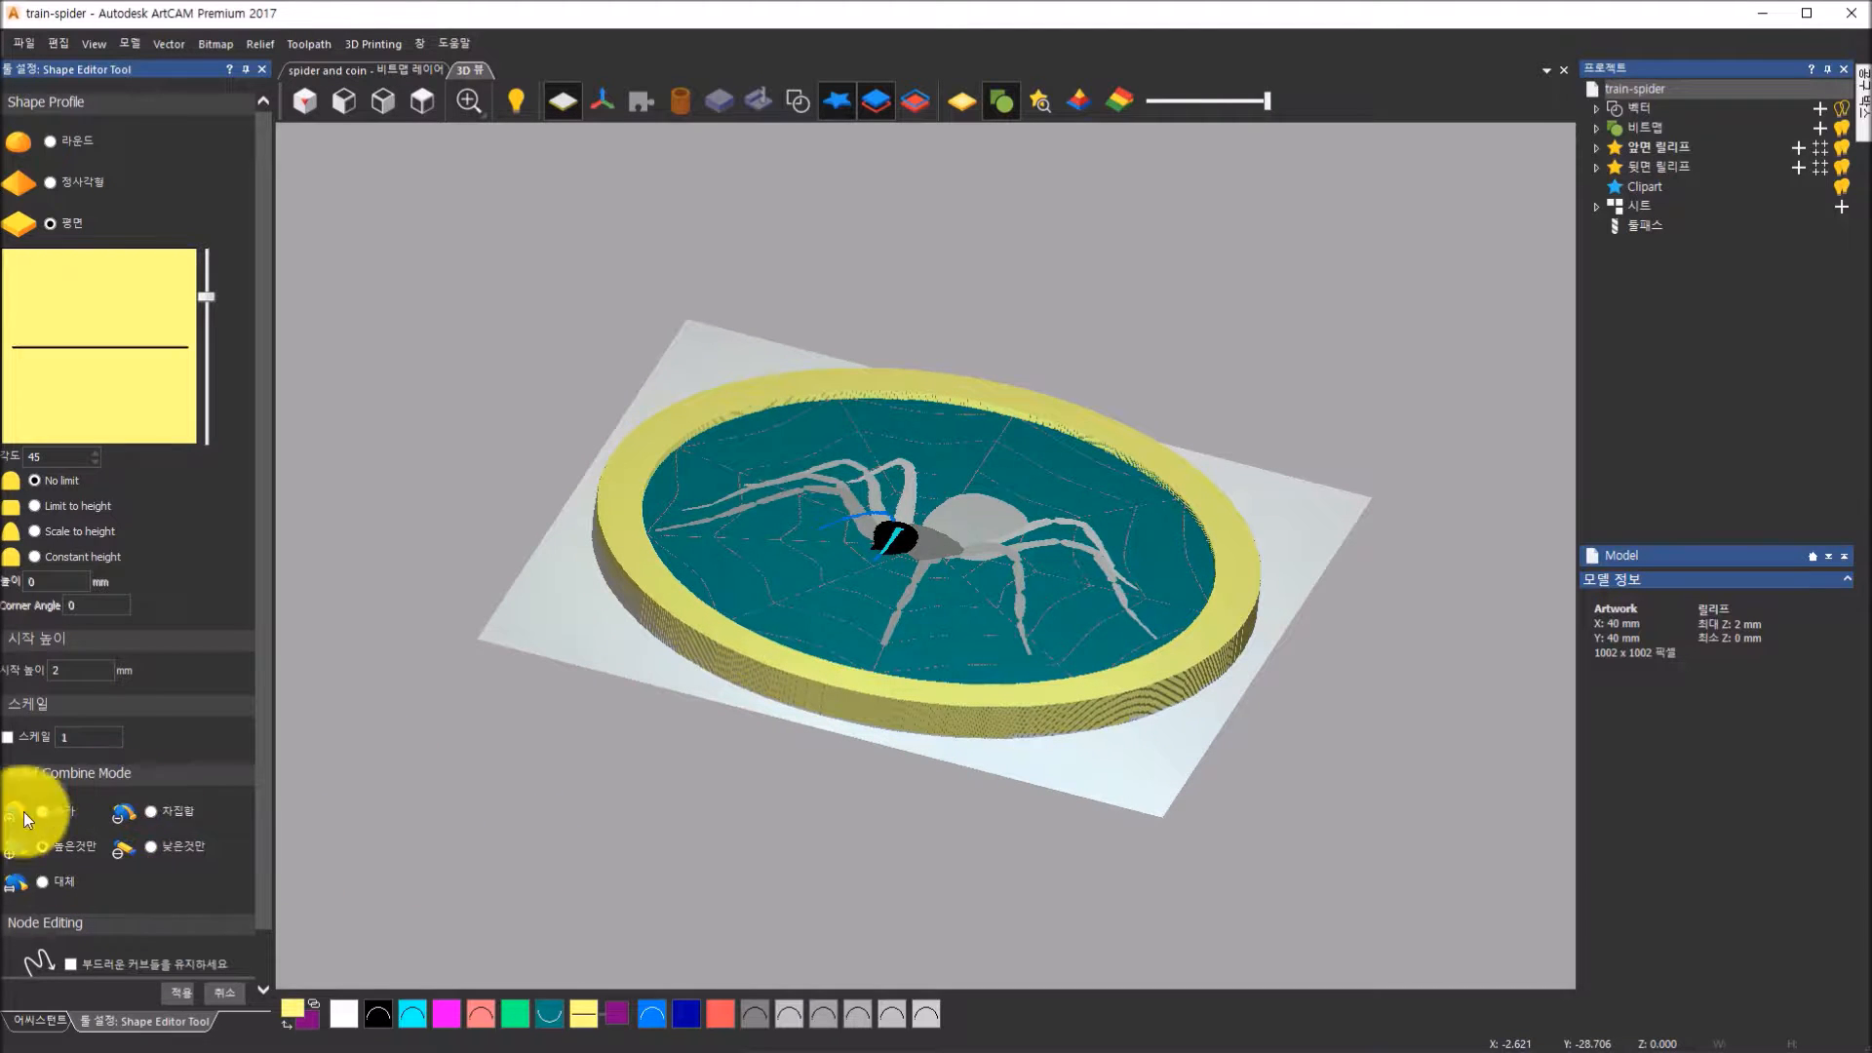
{"action": "left_click_drag", "start_coordinate": [991, 819], "coordinate": [531, 557]}
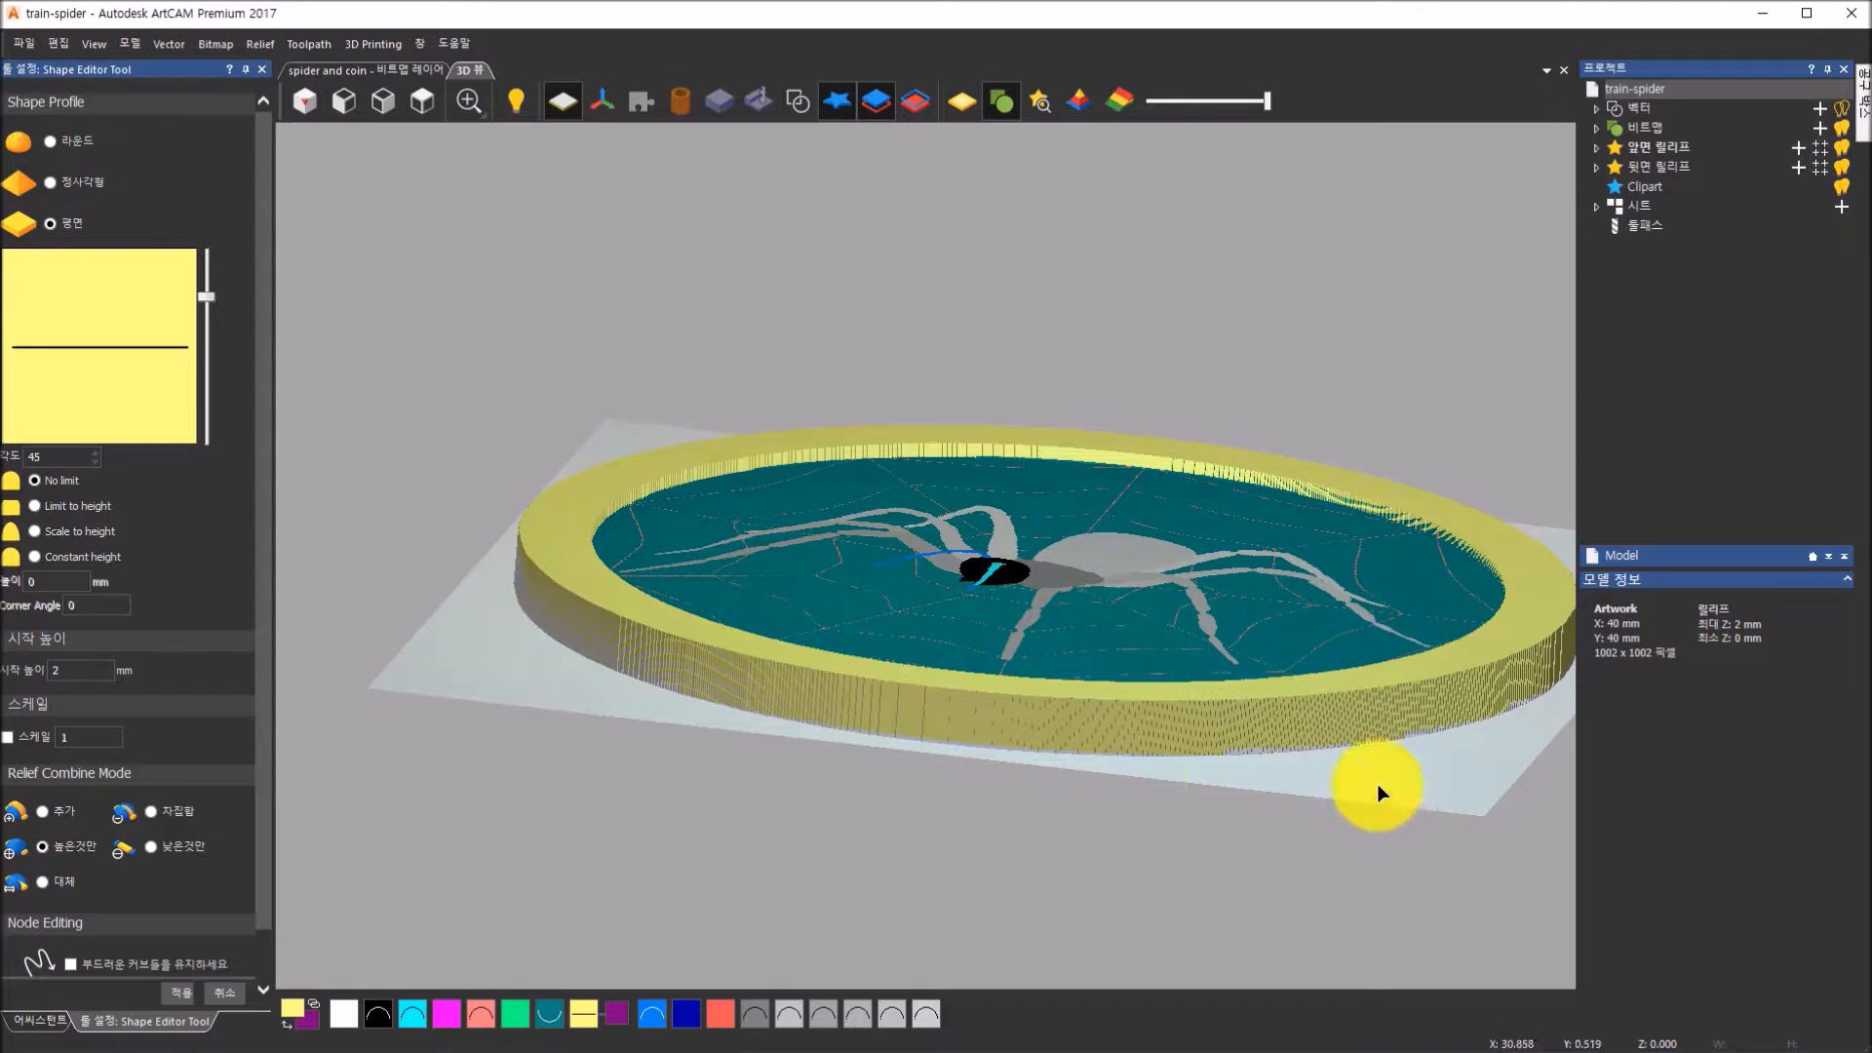
{"action": "left_click", "coordinate": [179, 992]}
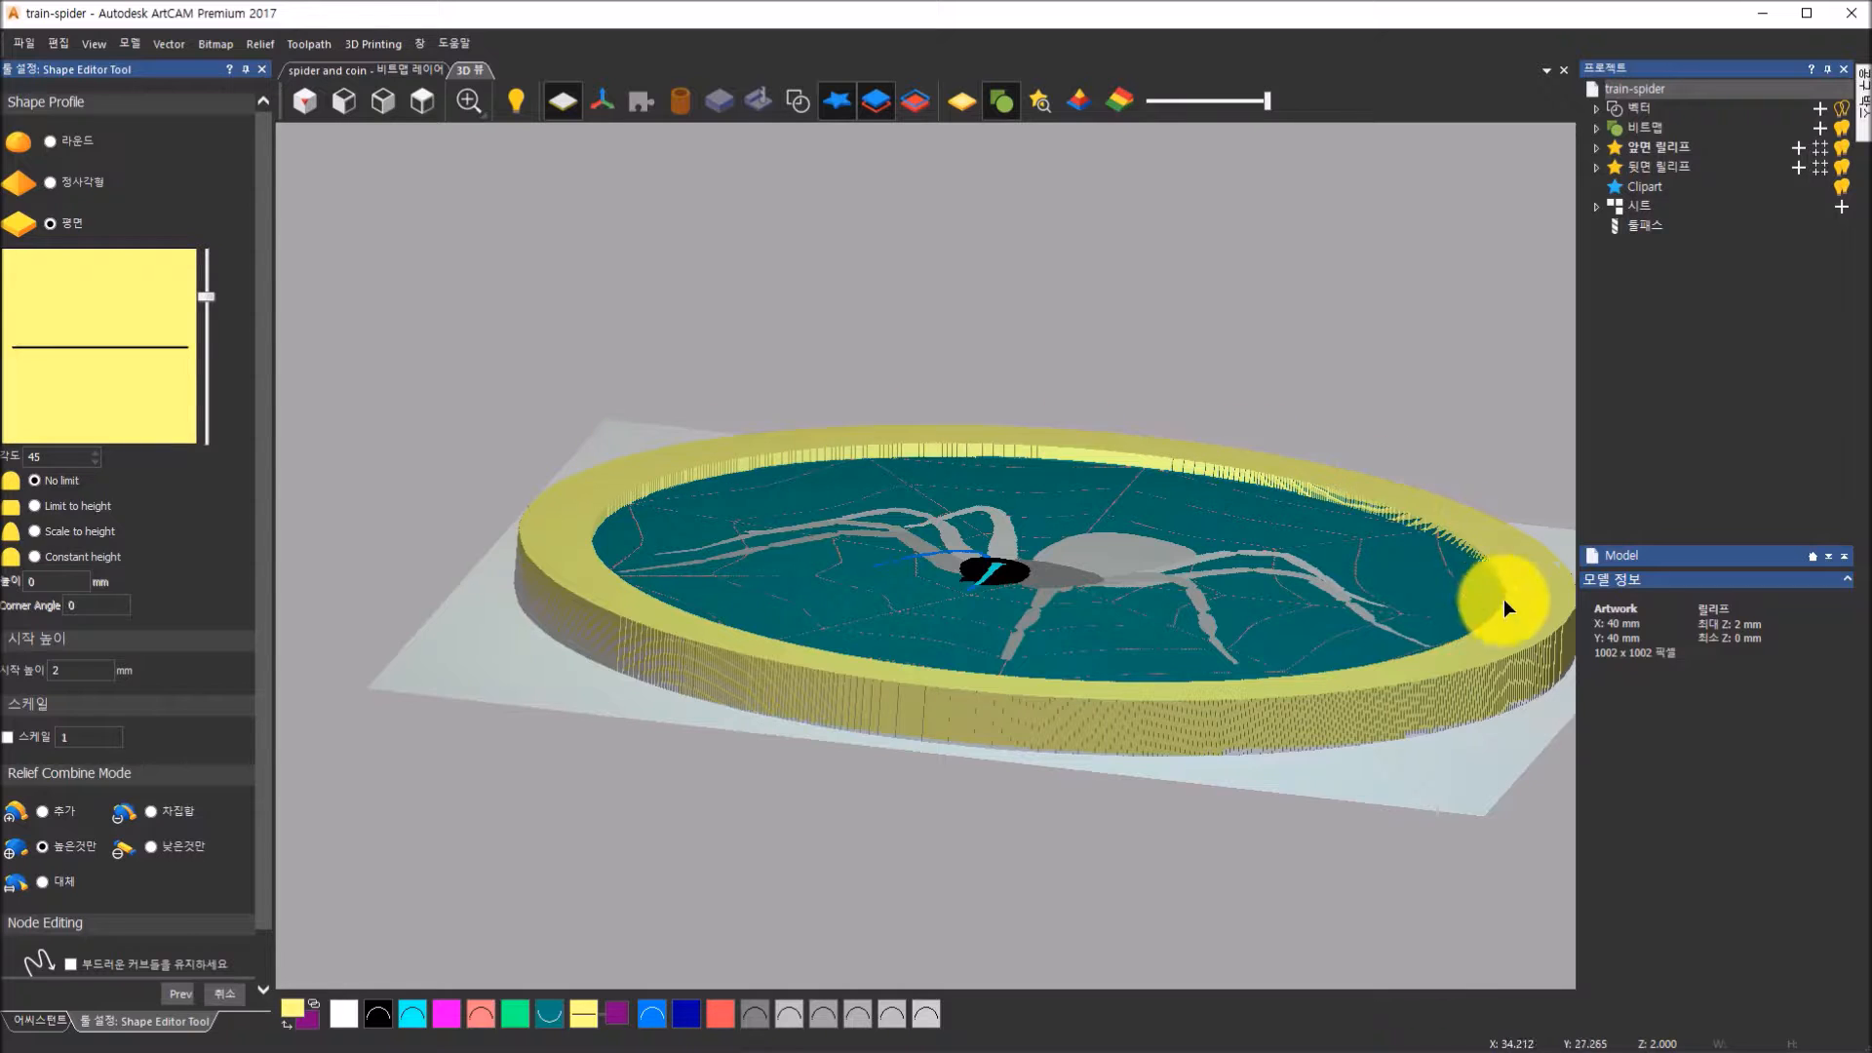
{"action": "left_click", "coordinate": [230, 1002]}
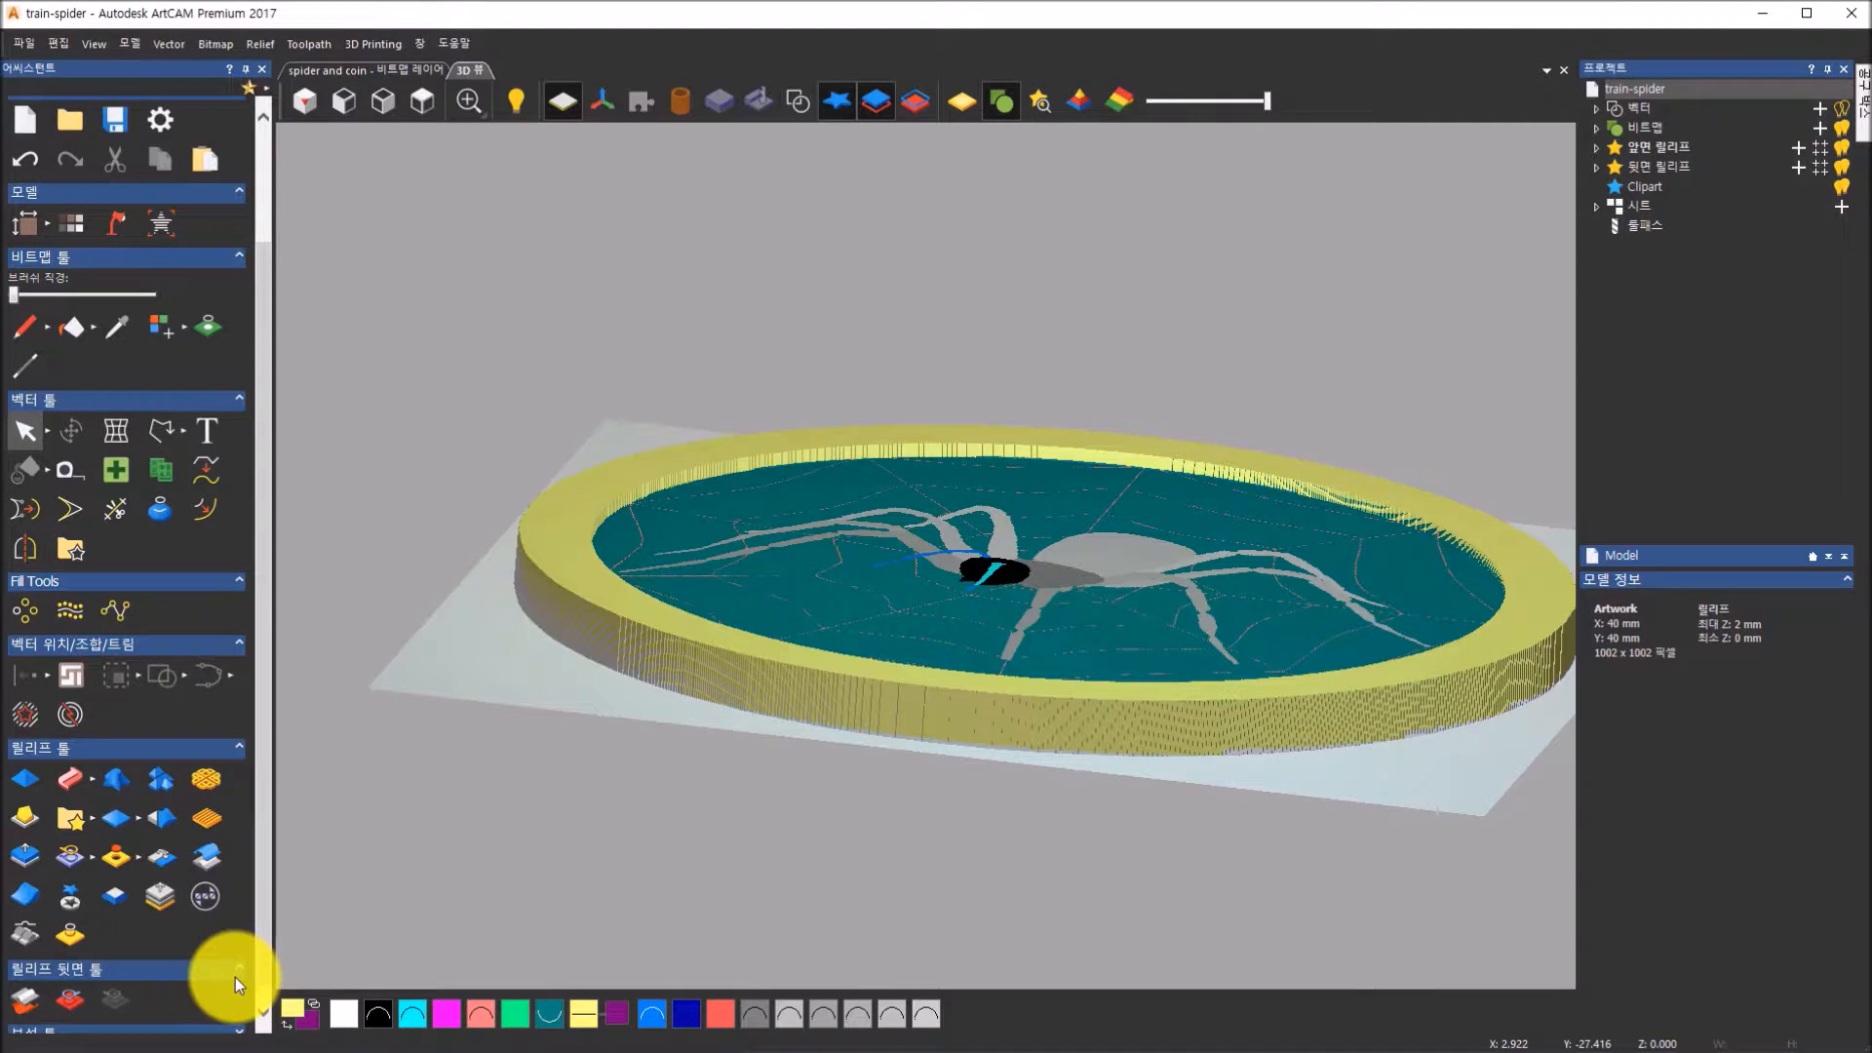
Toggle the purple lettering's link to yellow and leave purple unlinked
{"action": "left_click_drag", "start_coordinate": [693, 627], "coordinate": [635, 761]}
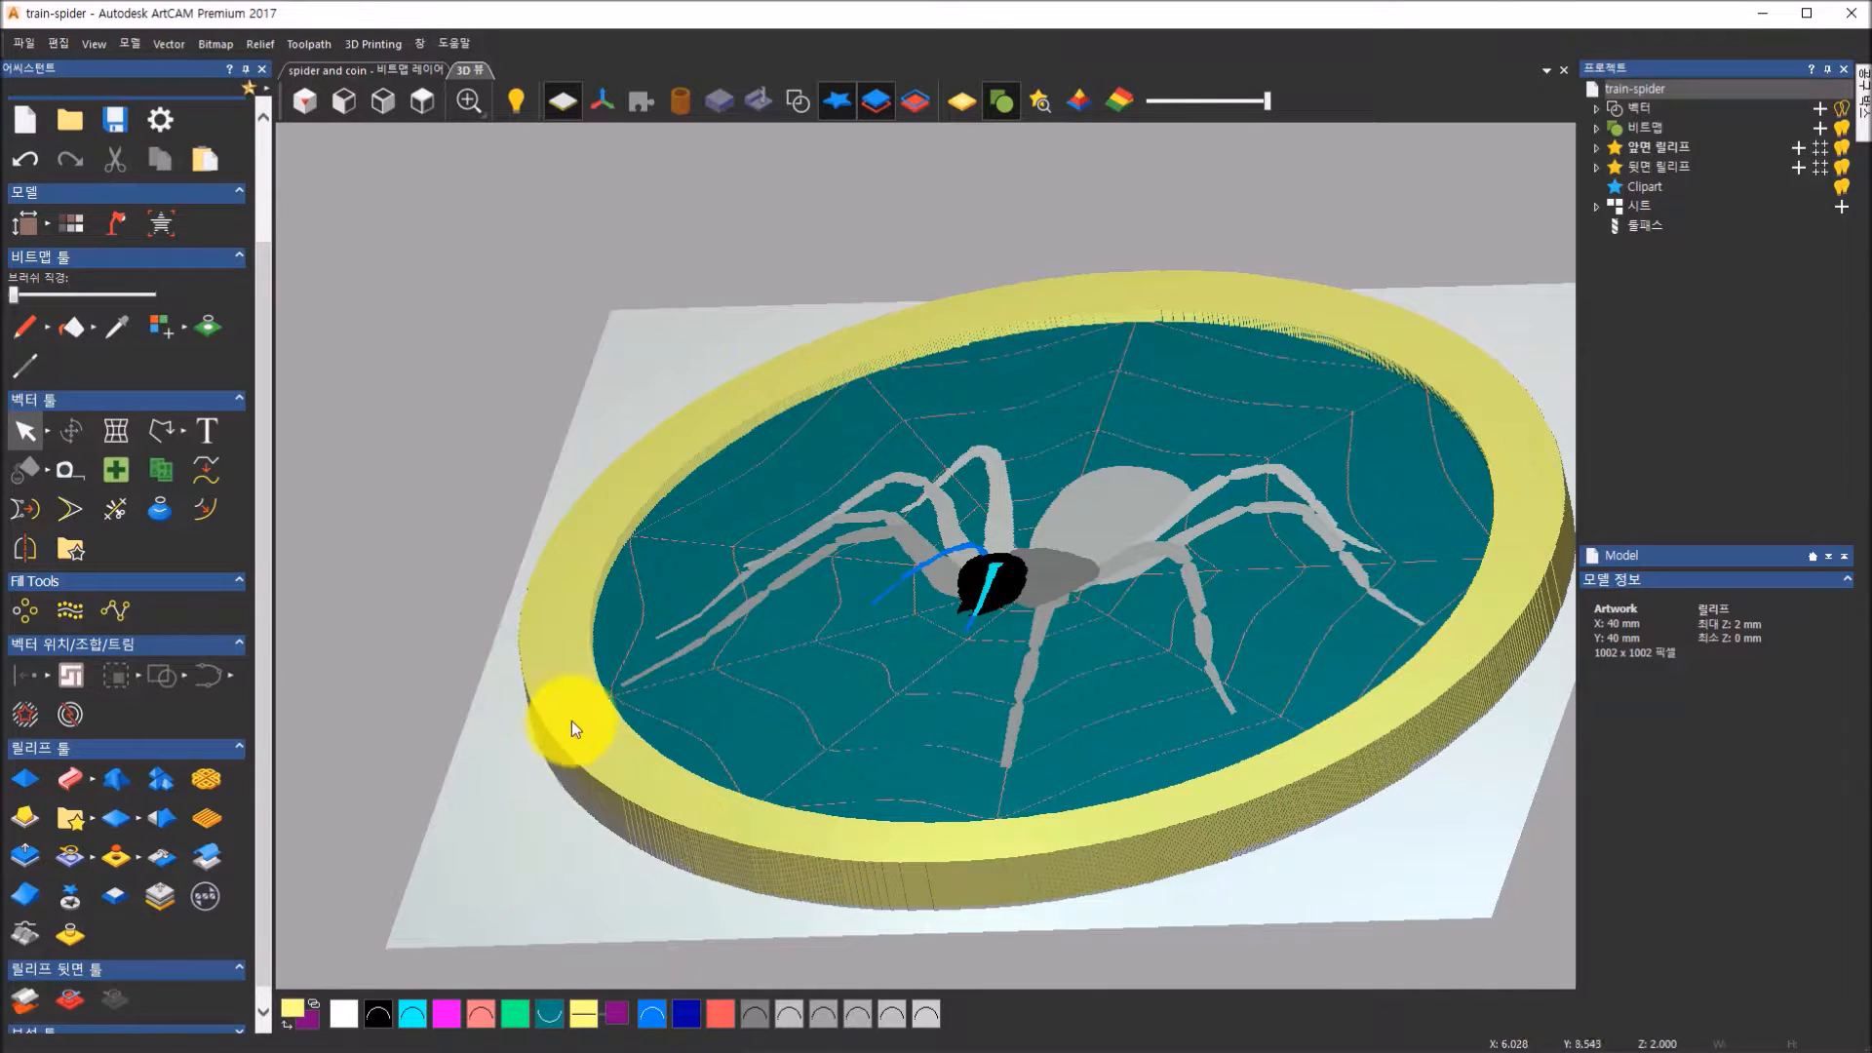
{"action": "double_click", "coordinate": [617, 1012]}
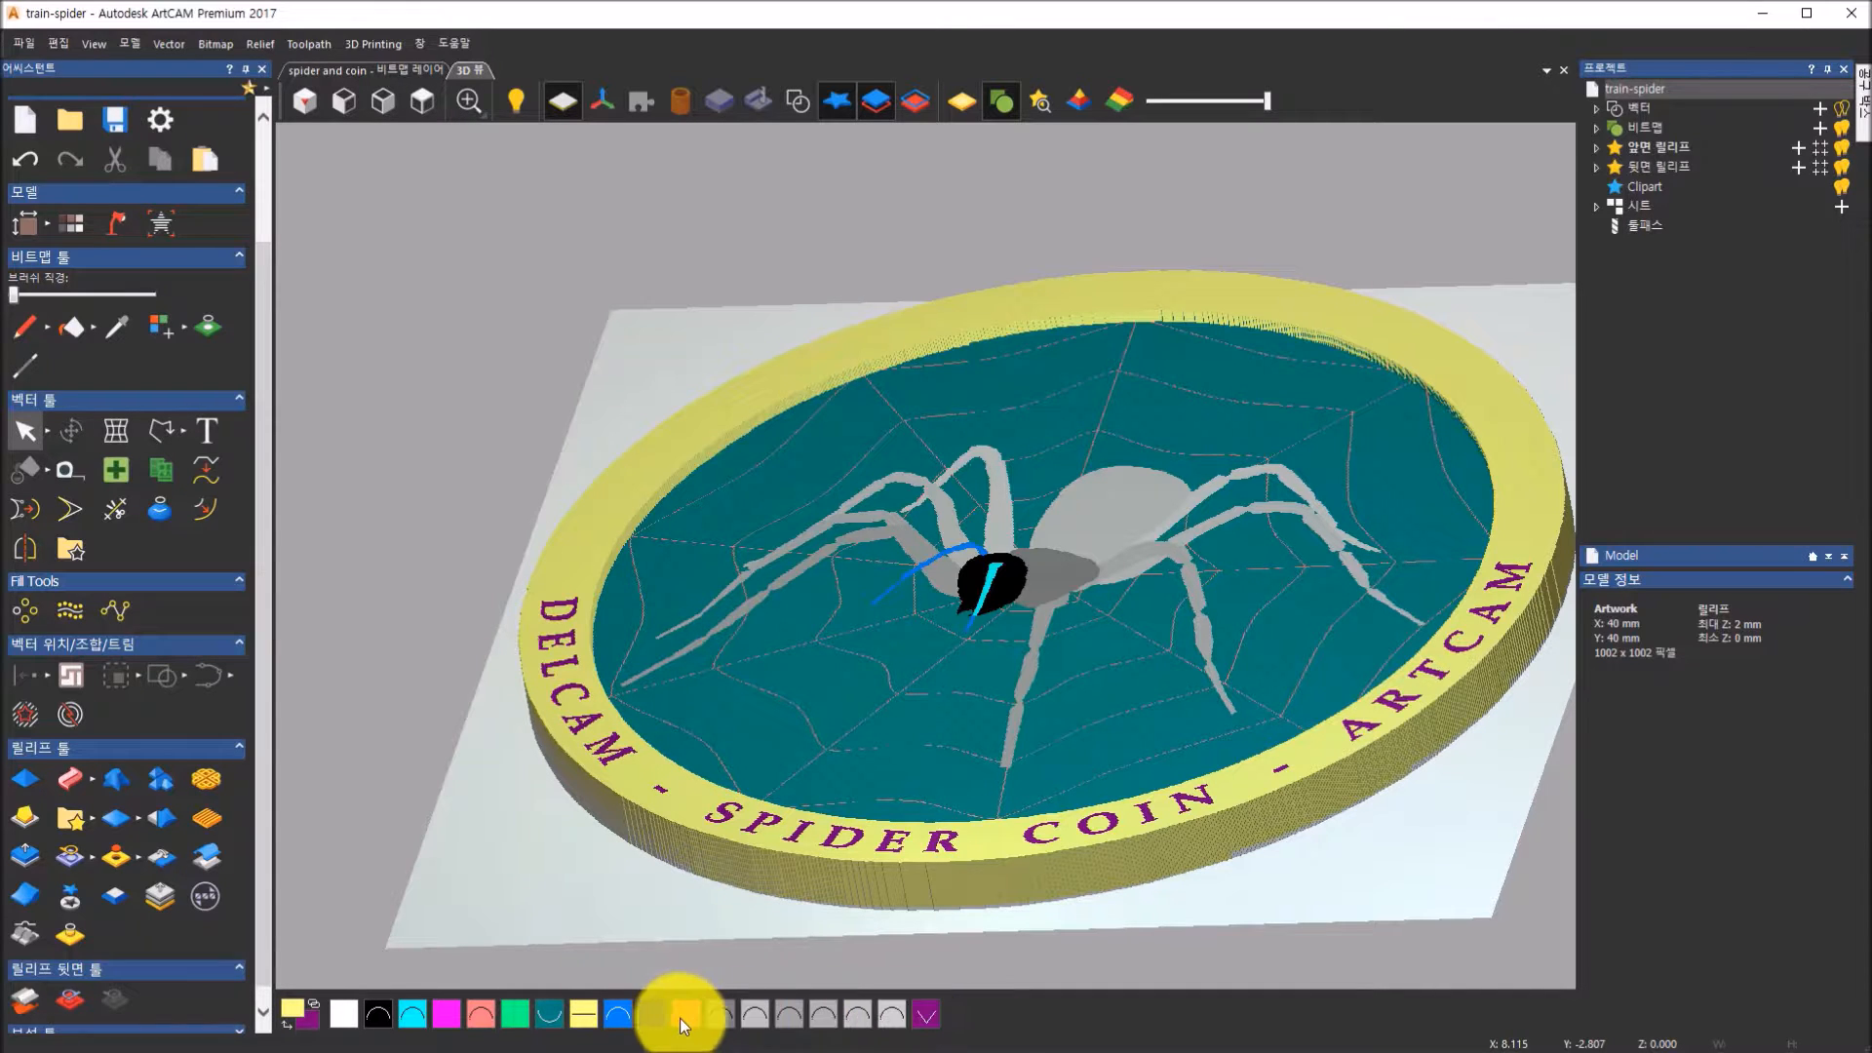
{"action": "right_click", "coordinate": [927, 1010]}
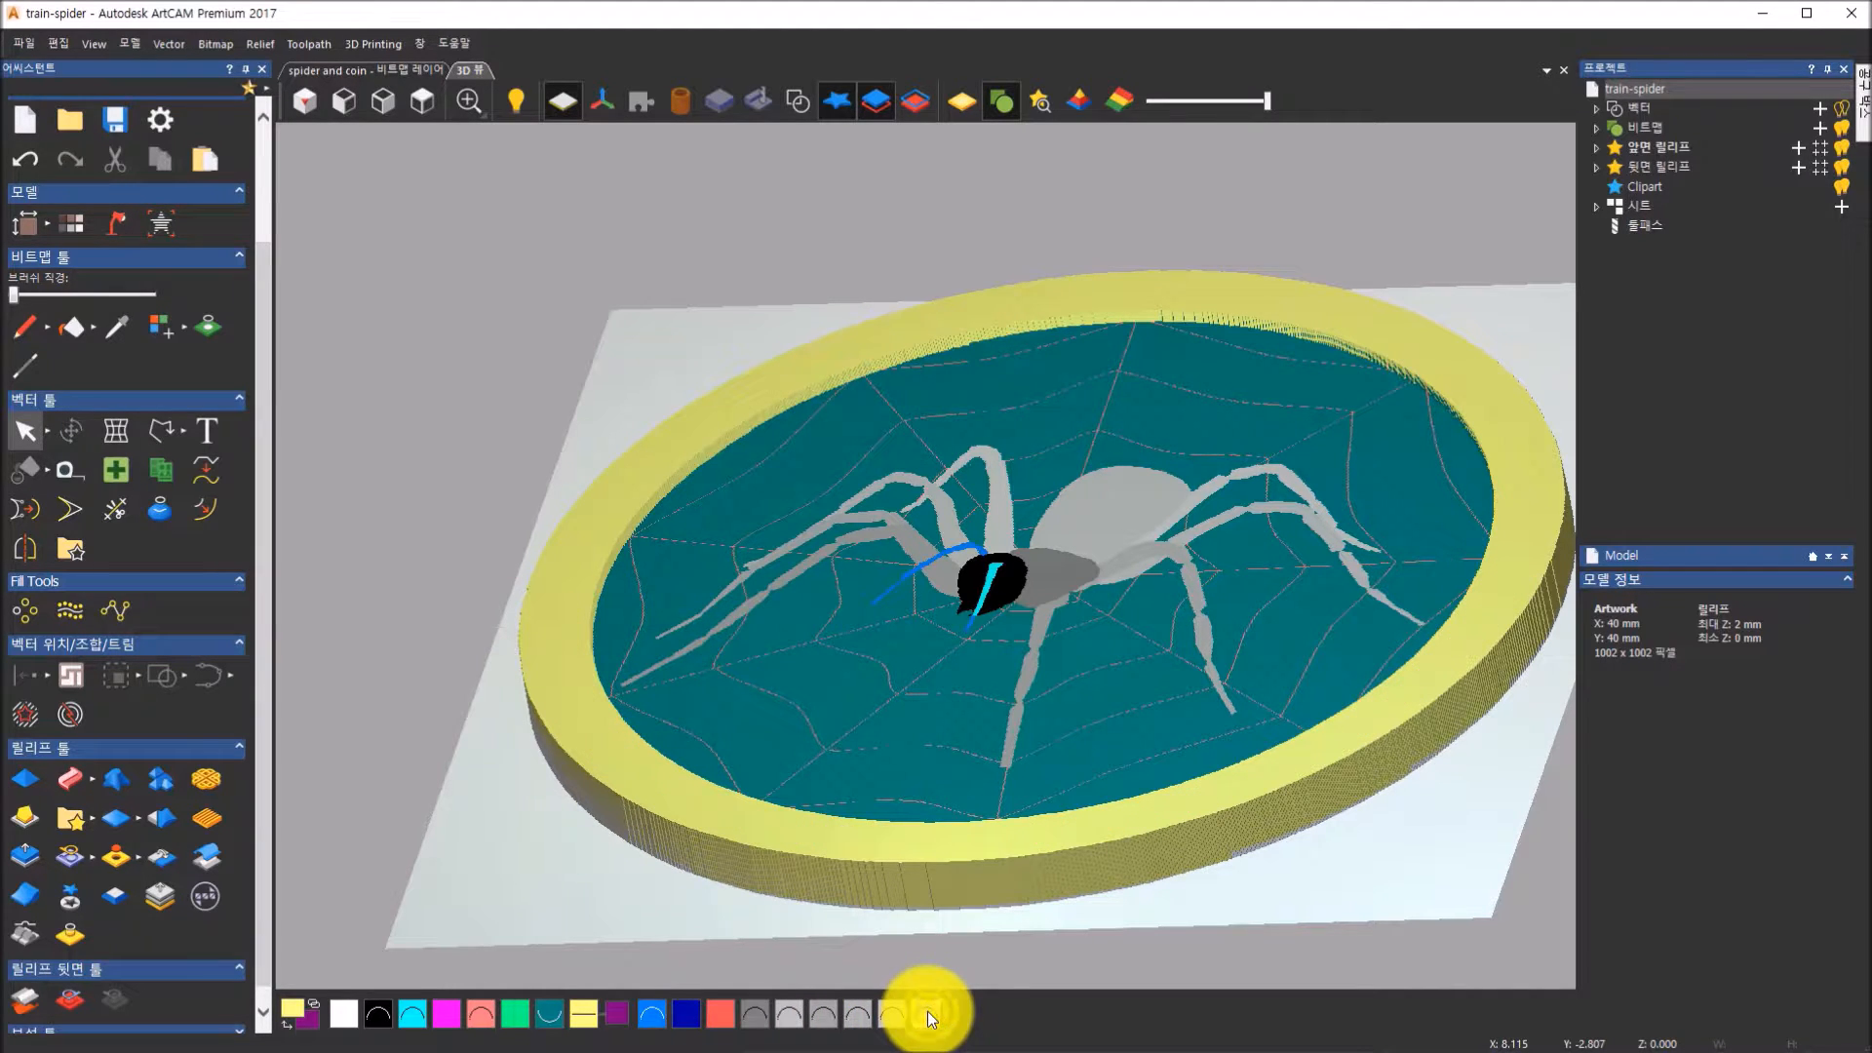
{"action": "left_click", "coordinate": [619, 1010]}
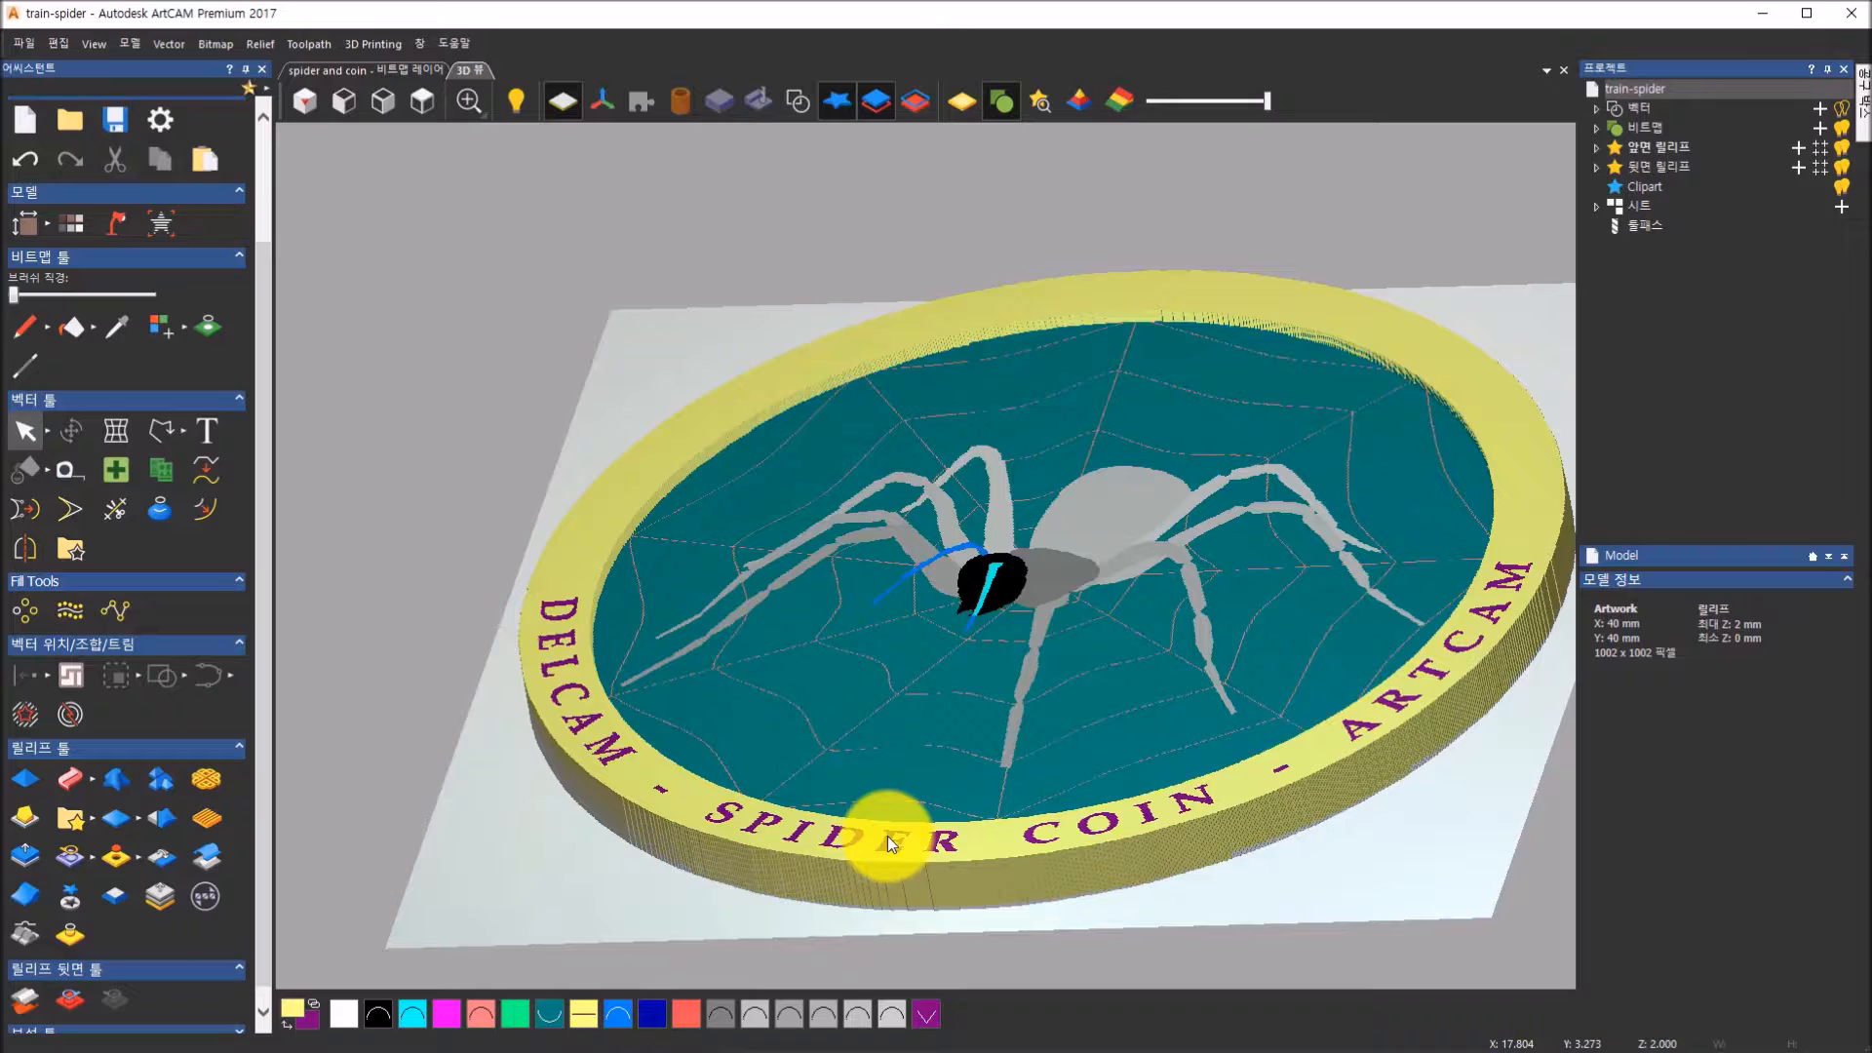
Open the purple rim lettering in the Shape Editor and set its relief combine mode to subtract (차집합)
{"action": "left_click_drag", "start_coordinate": [828, 675], "coordinate": [617, 670]}
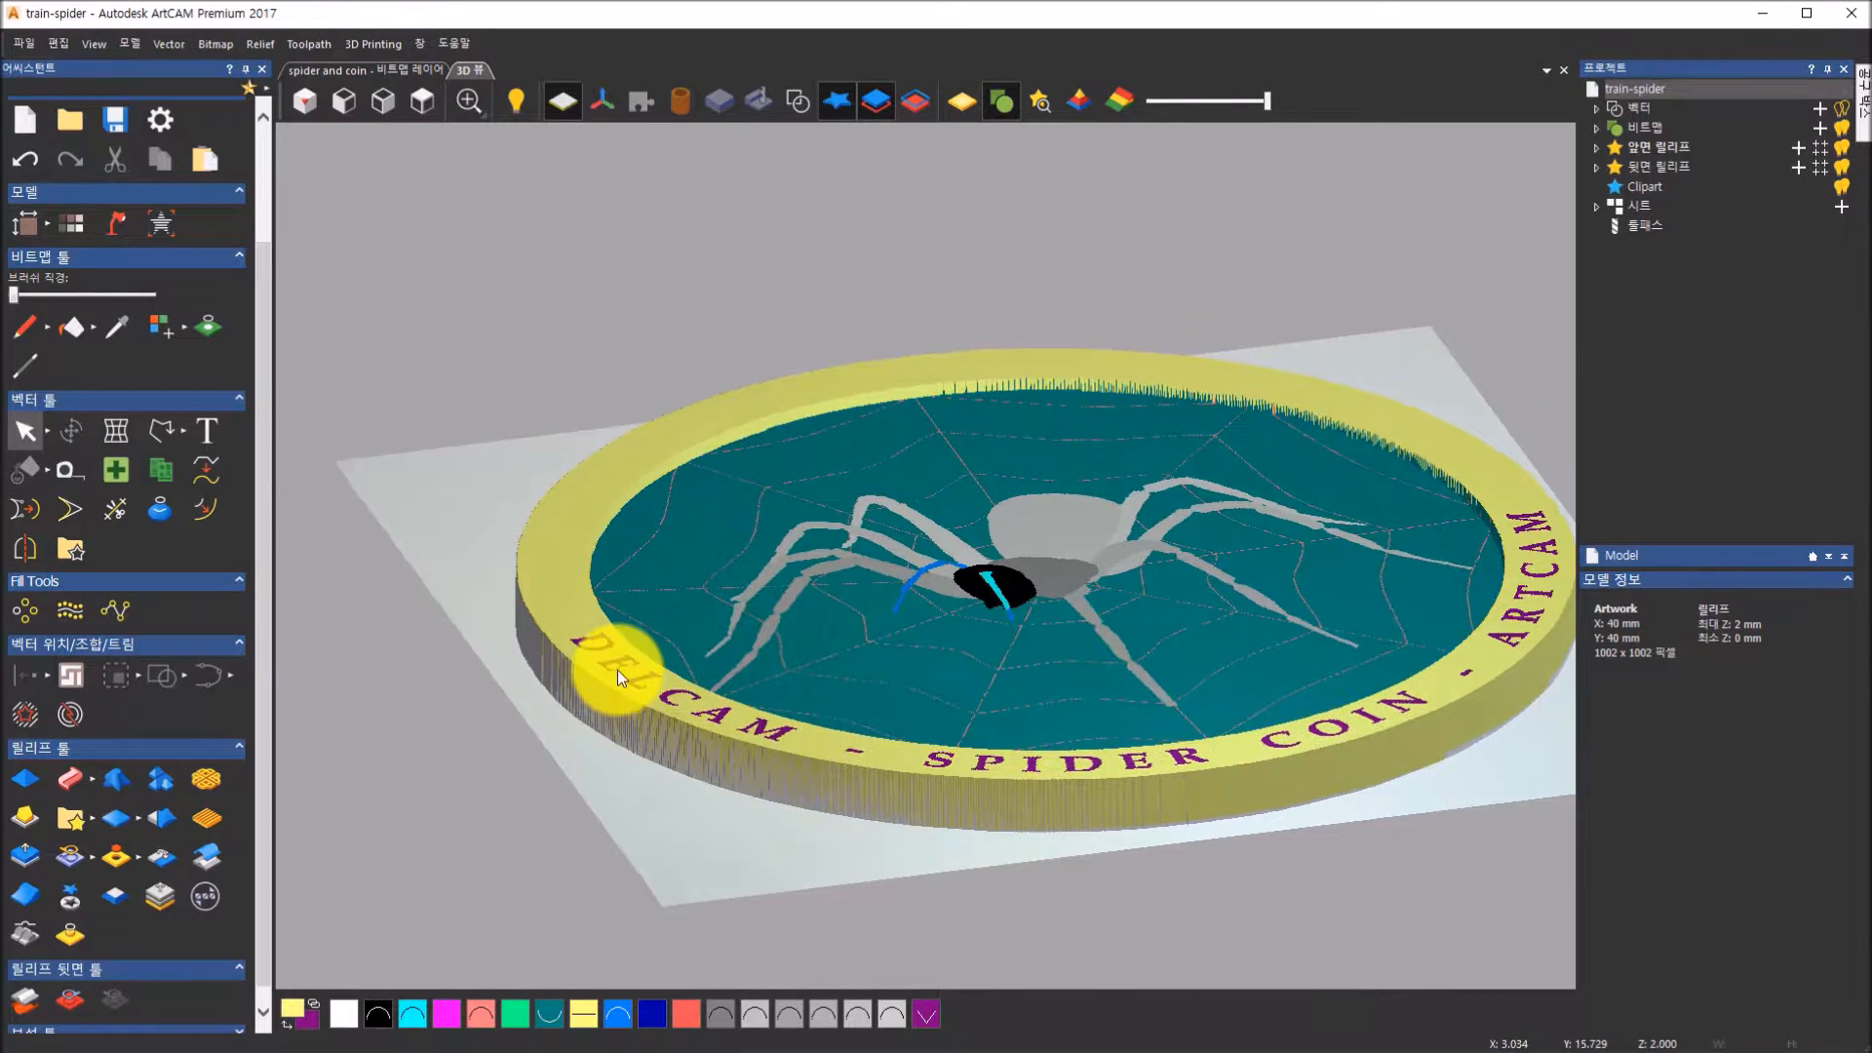
{"action": "scroll", "coordinate": [617, 670], "scroll_direction": "up", "scroll_amount": 5}
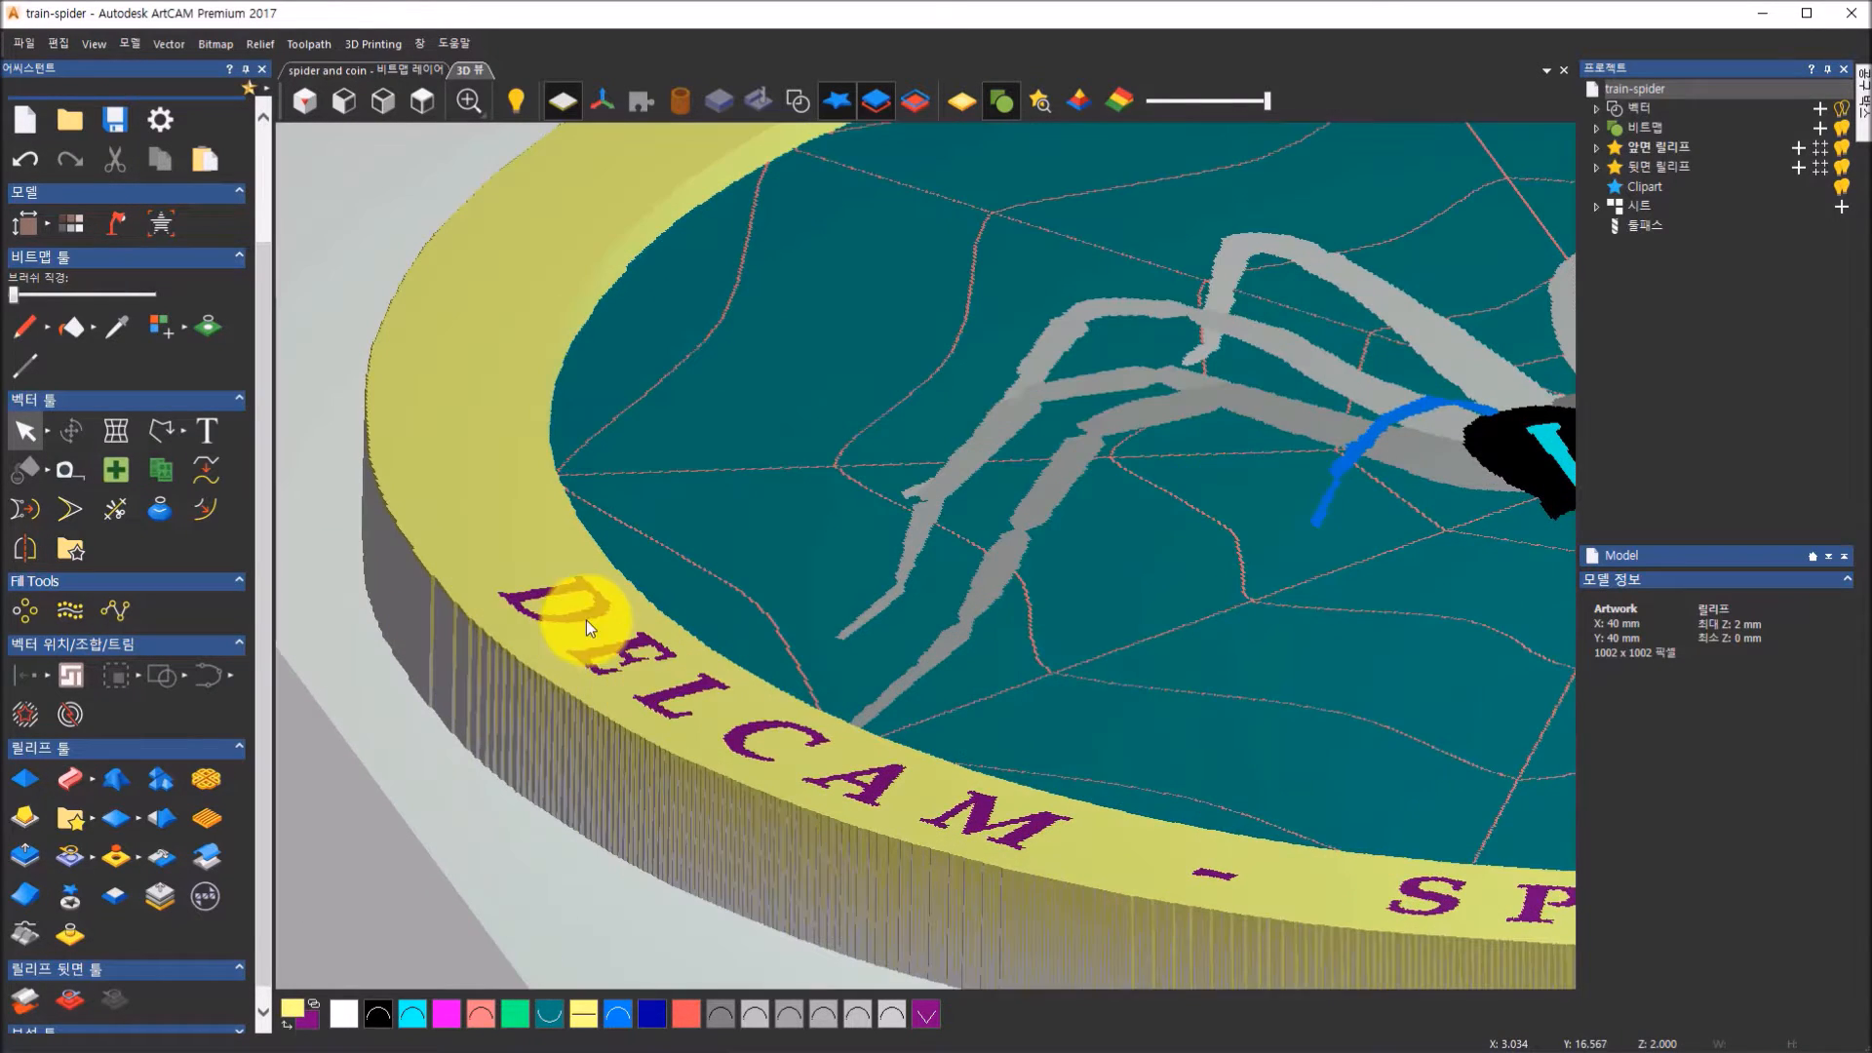
{"action": "left_click", "coordinate": [928, 1015]}
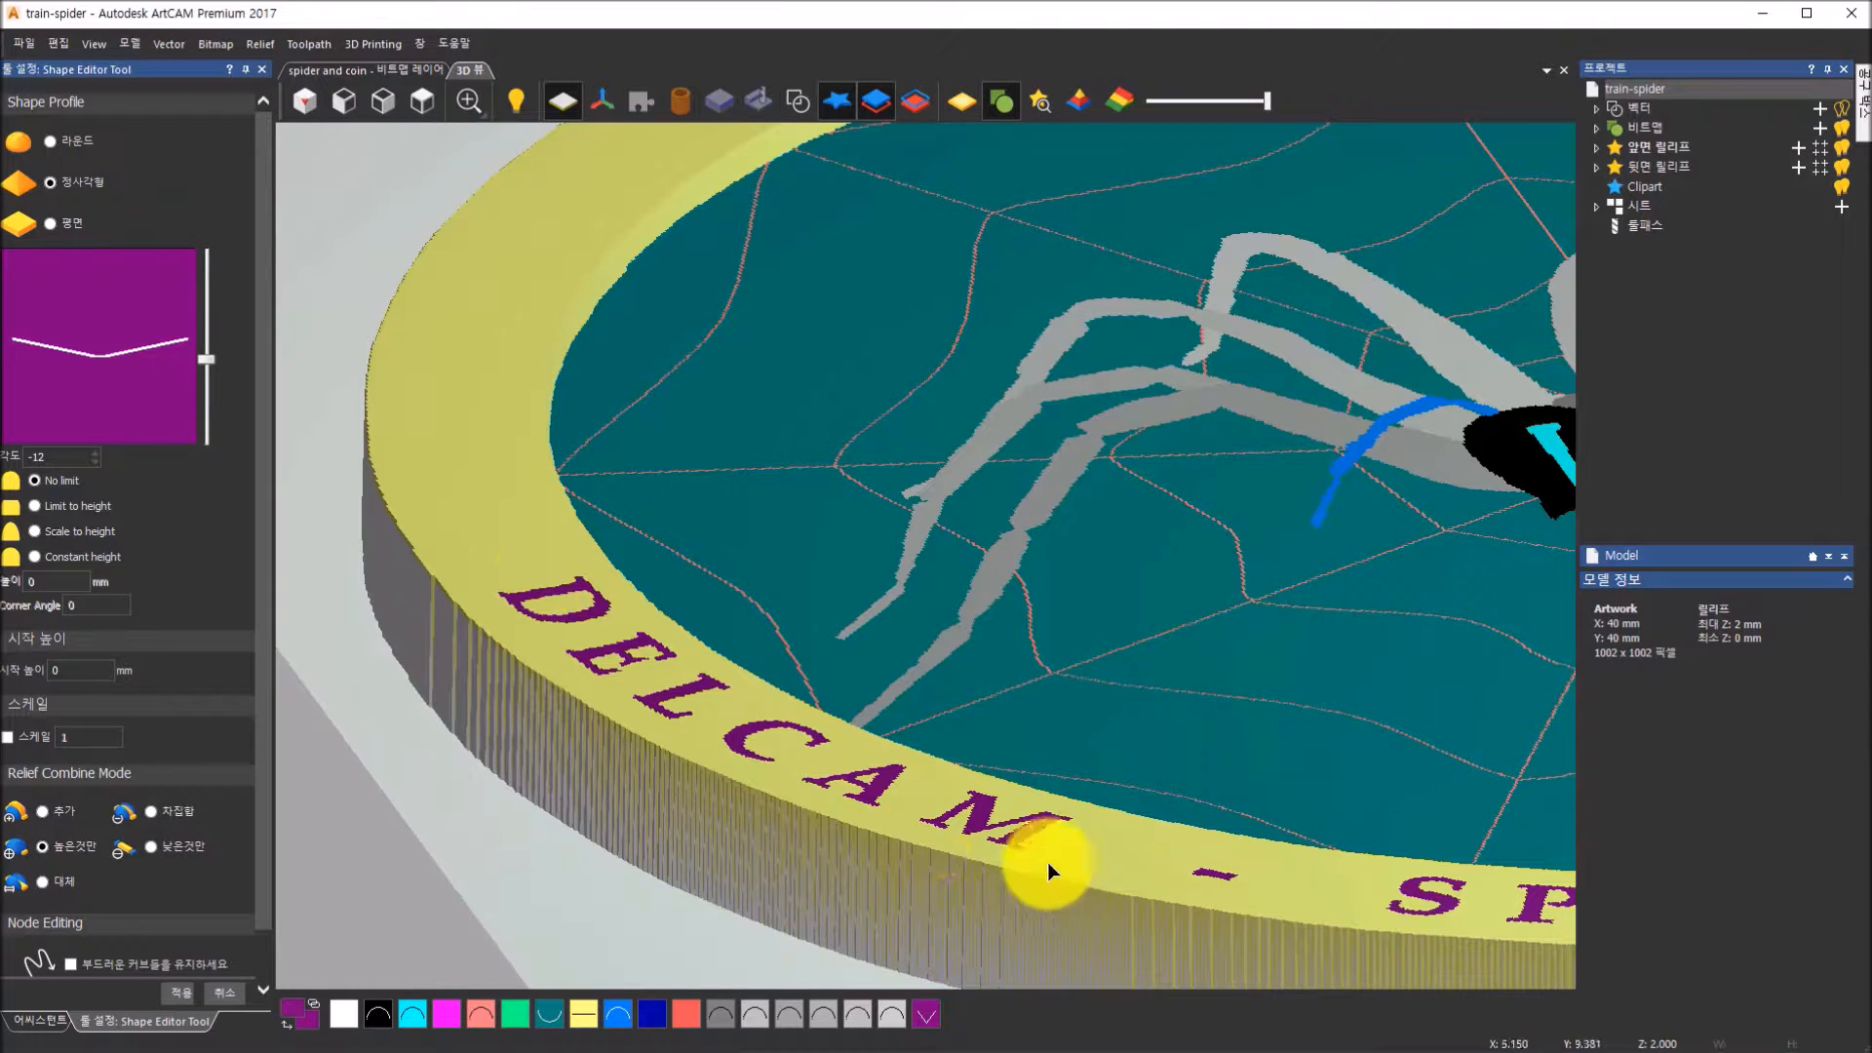
{"action": "left_click", "coordinate": [156, 811]}
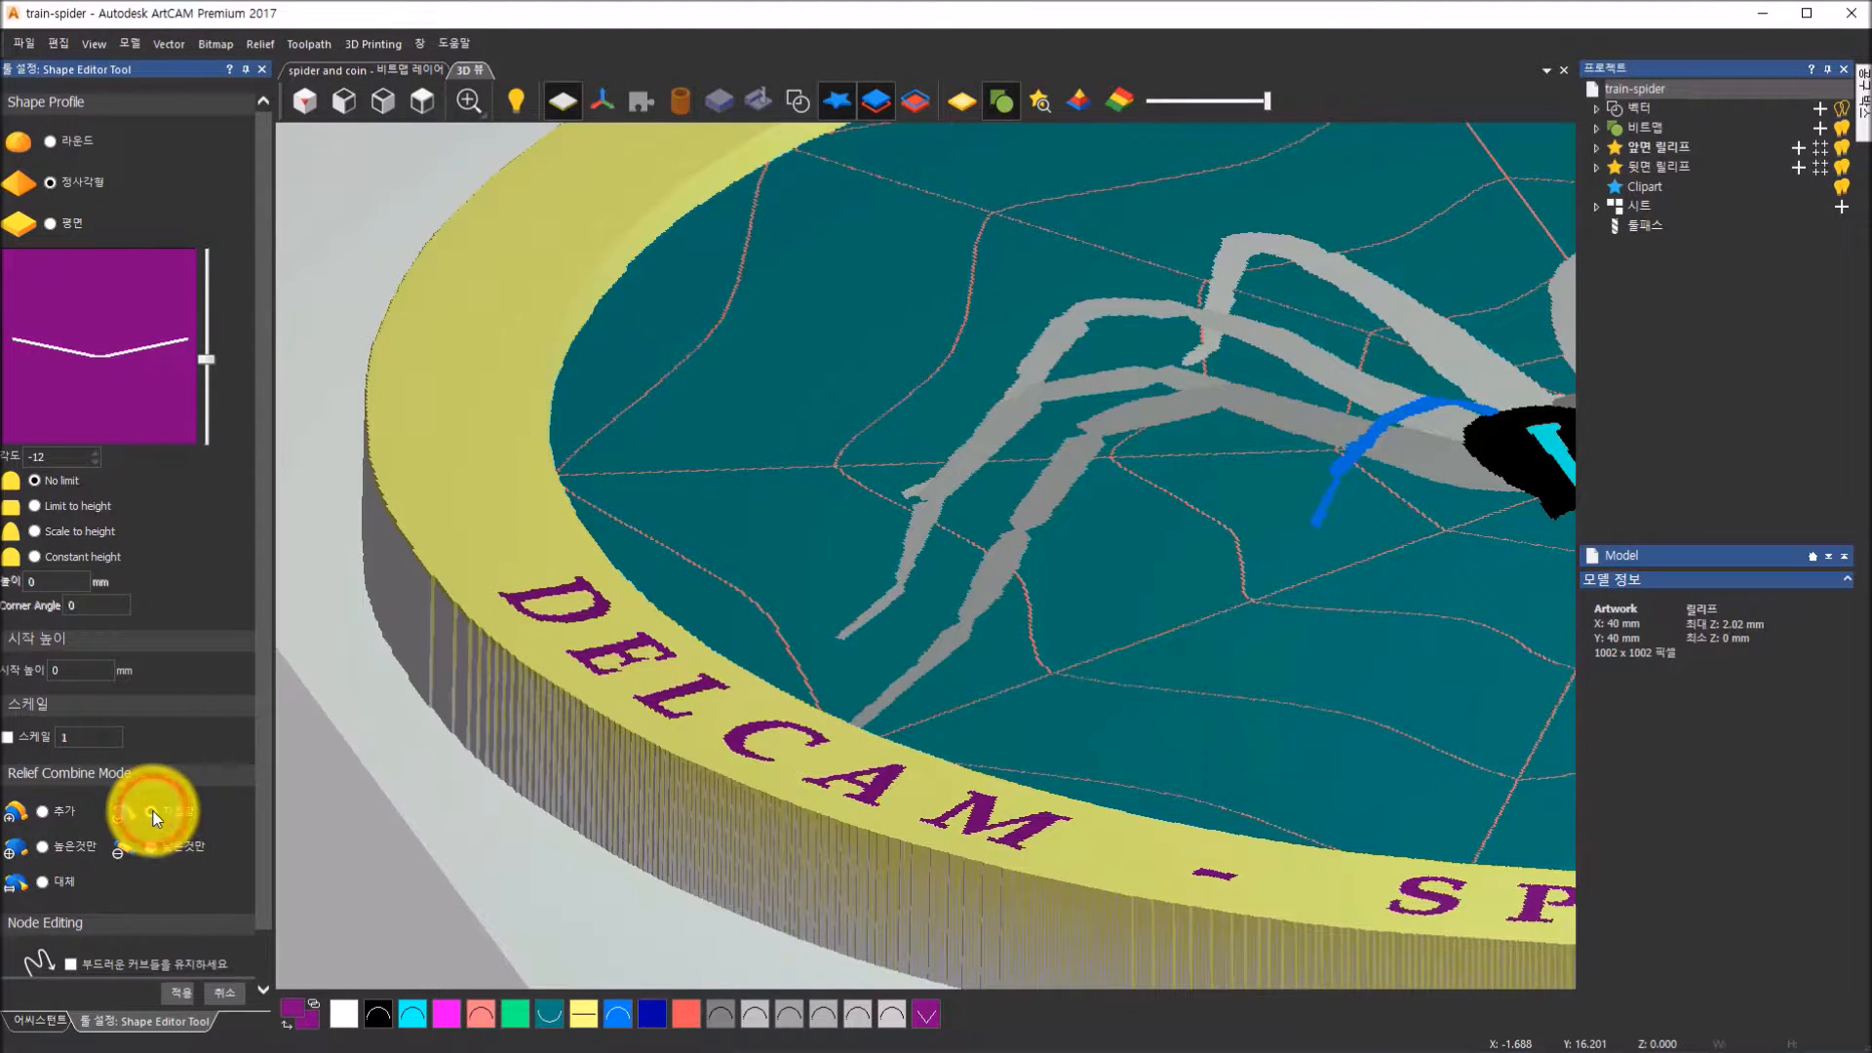
Try profile angles of -14, 45 and -48 degrees on the subtracted purple lettering
{"action": "mouse_move", "coordinate": [209, 358]}
{"action": "left_mouse_down"}
{"action": "mouse_move", "coordinate": [217, 302]}
{"action": "mouse_move", "coordinate": [206, 403]}
{"action": "mouse_move", "coordinate": [209, 357]}
{"action": "left_mouse_up"}
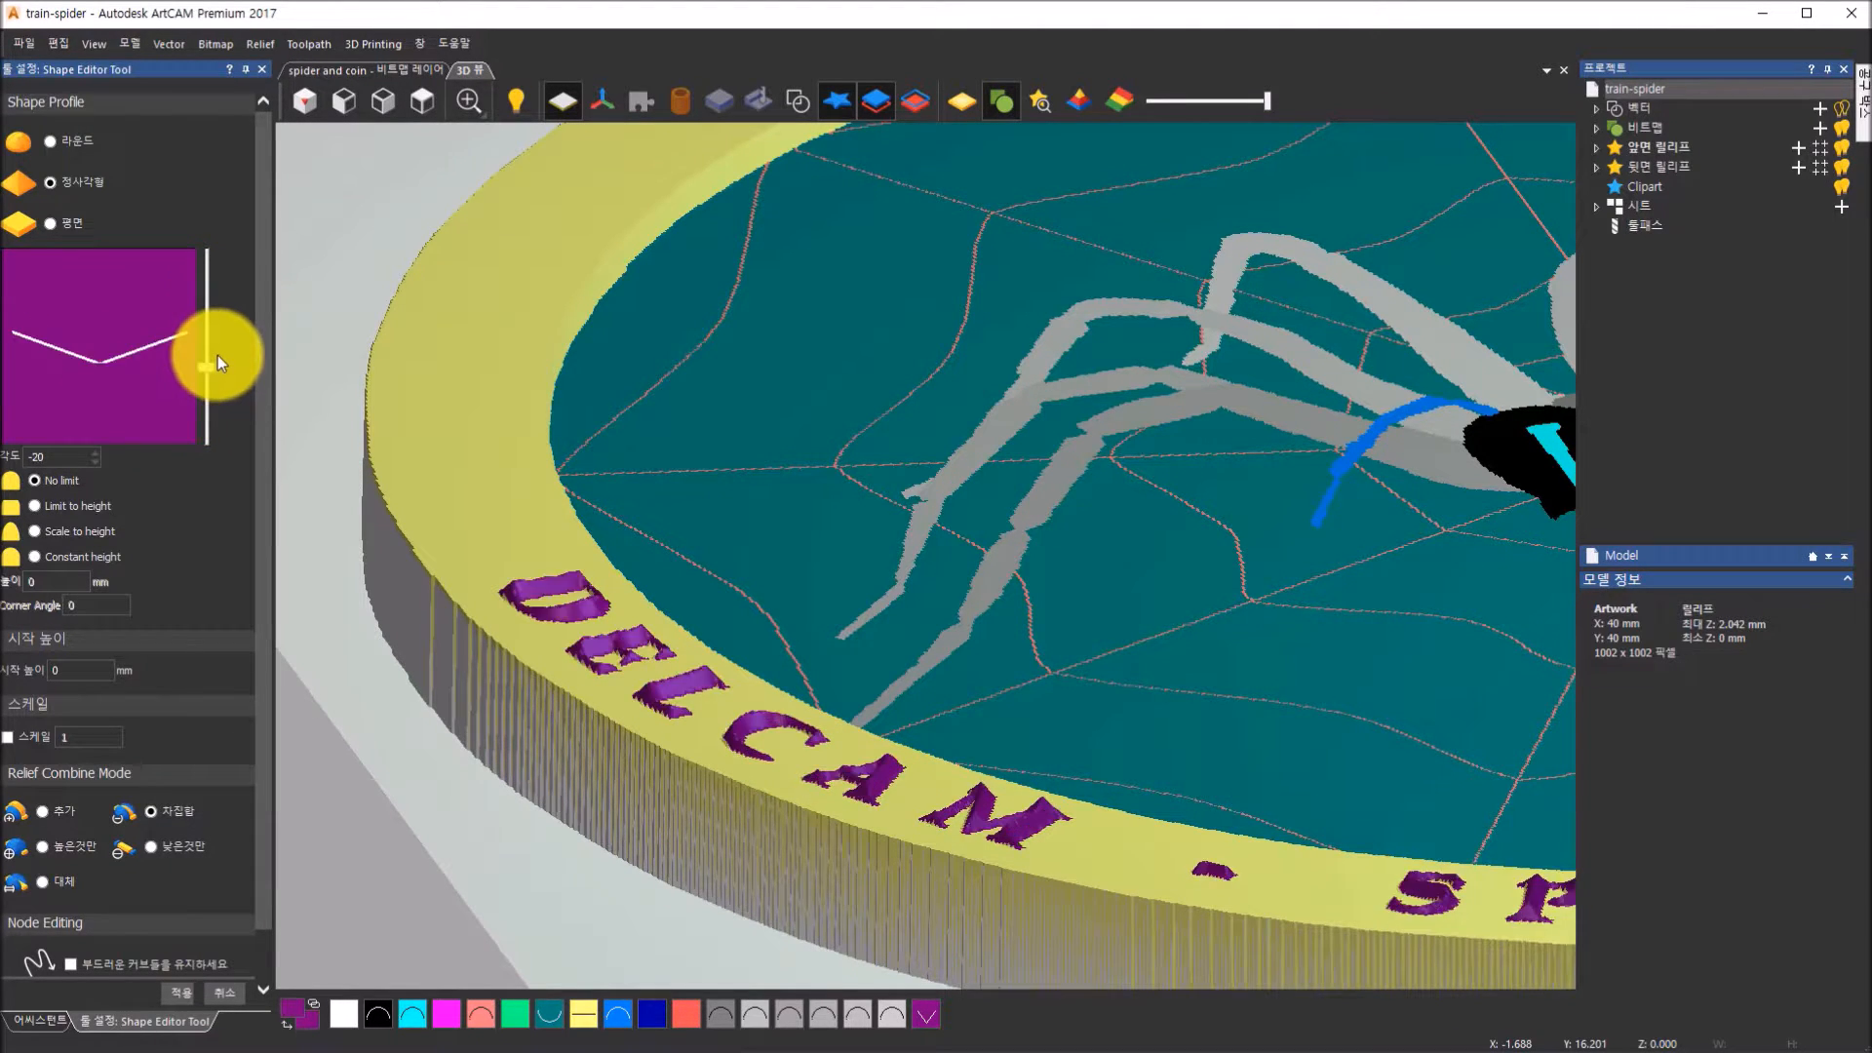
{"action": "left_click_drag", "start_coordinate": [1008, 856], "coordinate": [1081, 793]}
{"action": "scroll", "coordinate": [856, 530], "scroll_direction": "up", "scroll_amount": 4}
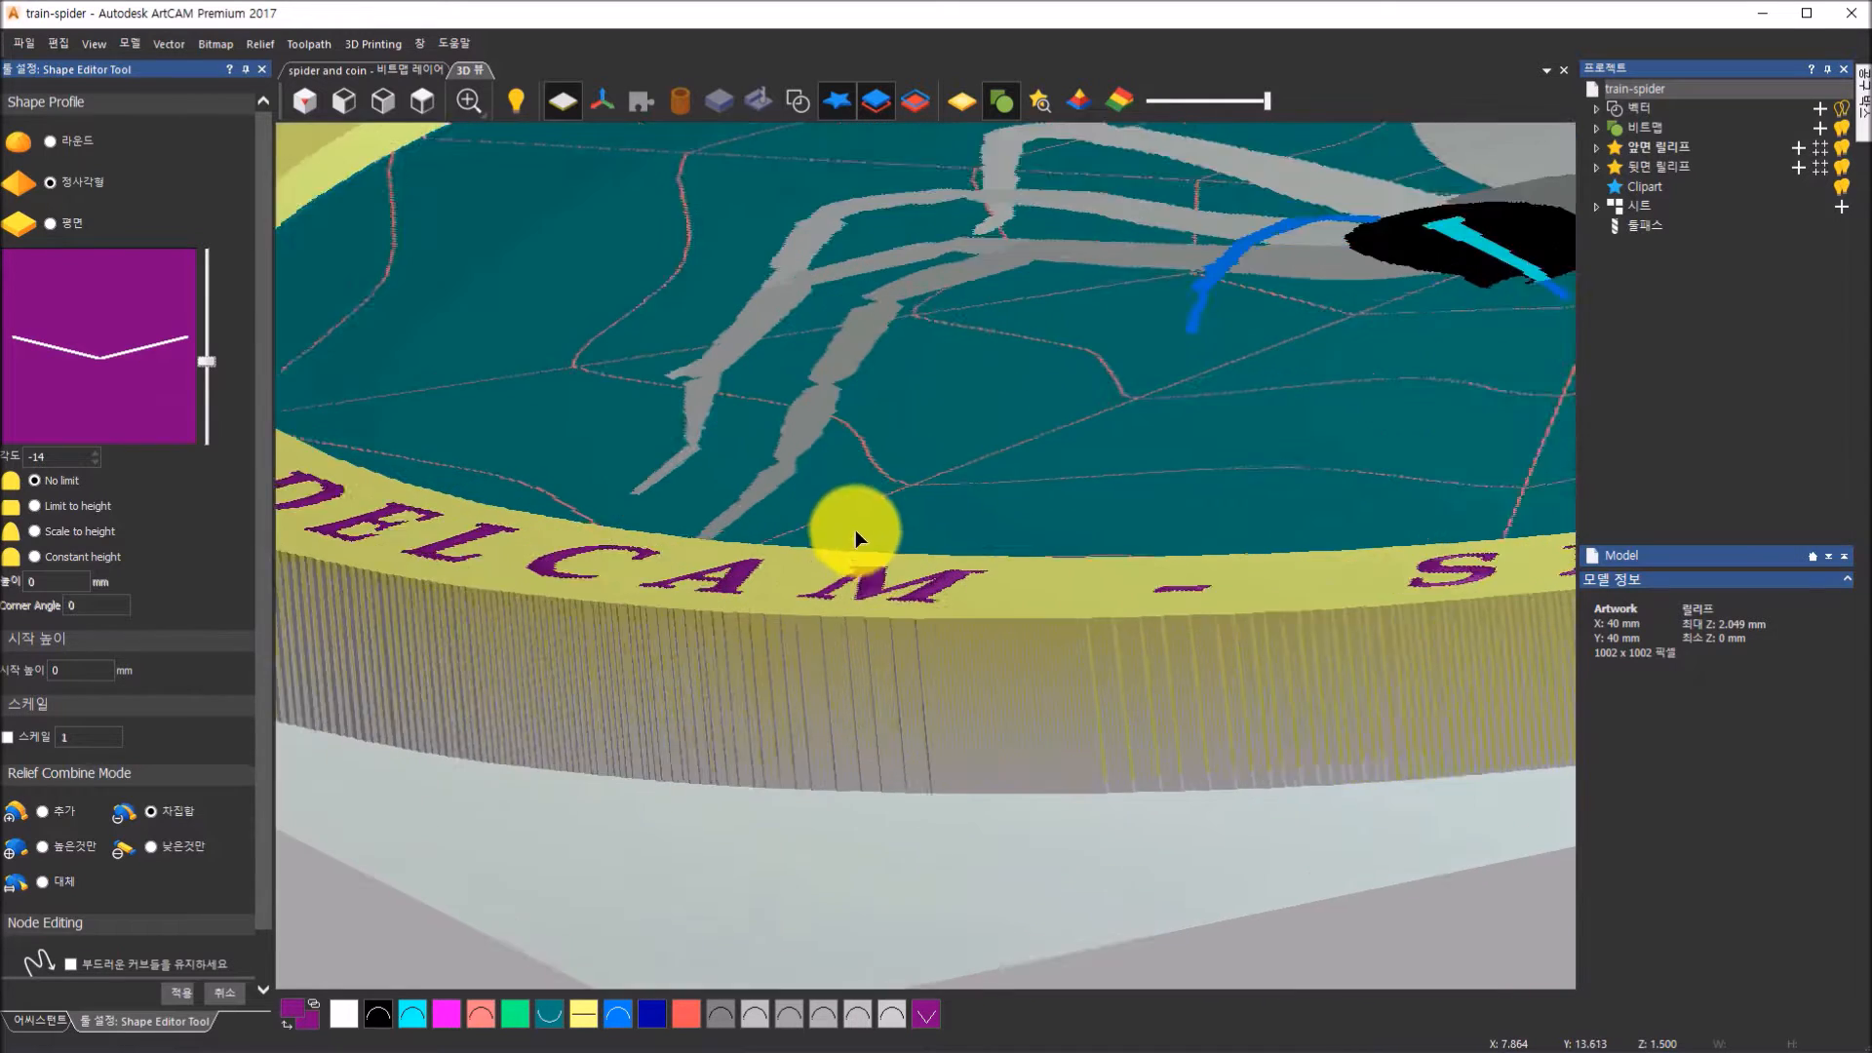
{"action": "scroll", "coordinate": [892, 639], "scroll_direction": "down", "scroll_amount": 1}
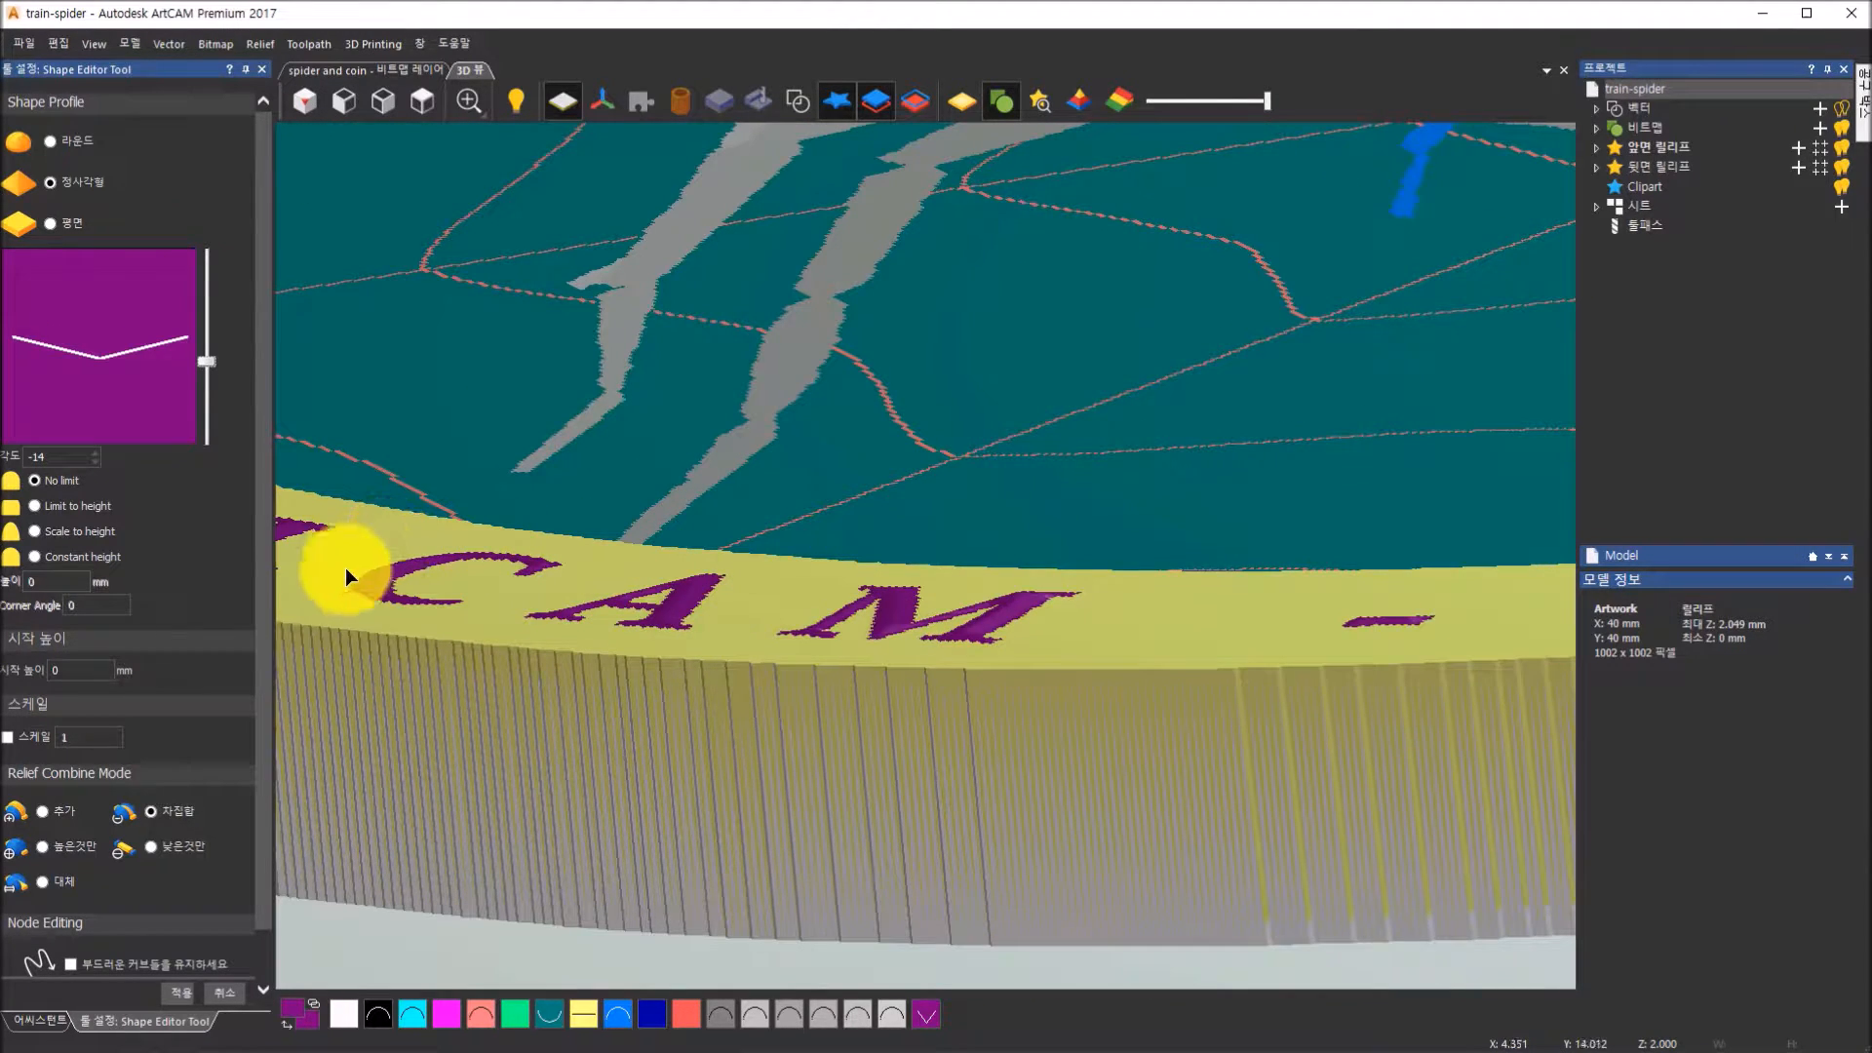
{"action": "left_click_drag", "start_coordinate": [209, 358], "coordinate": [222, 291]}
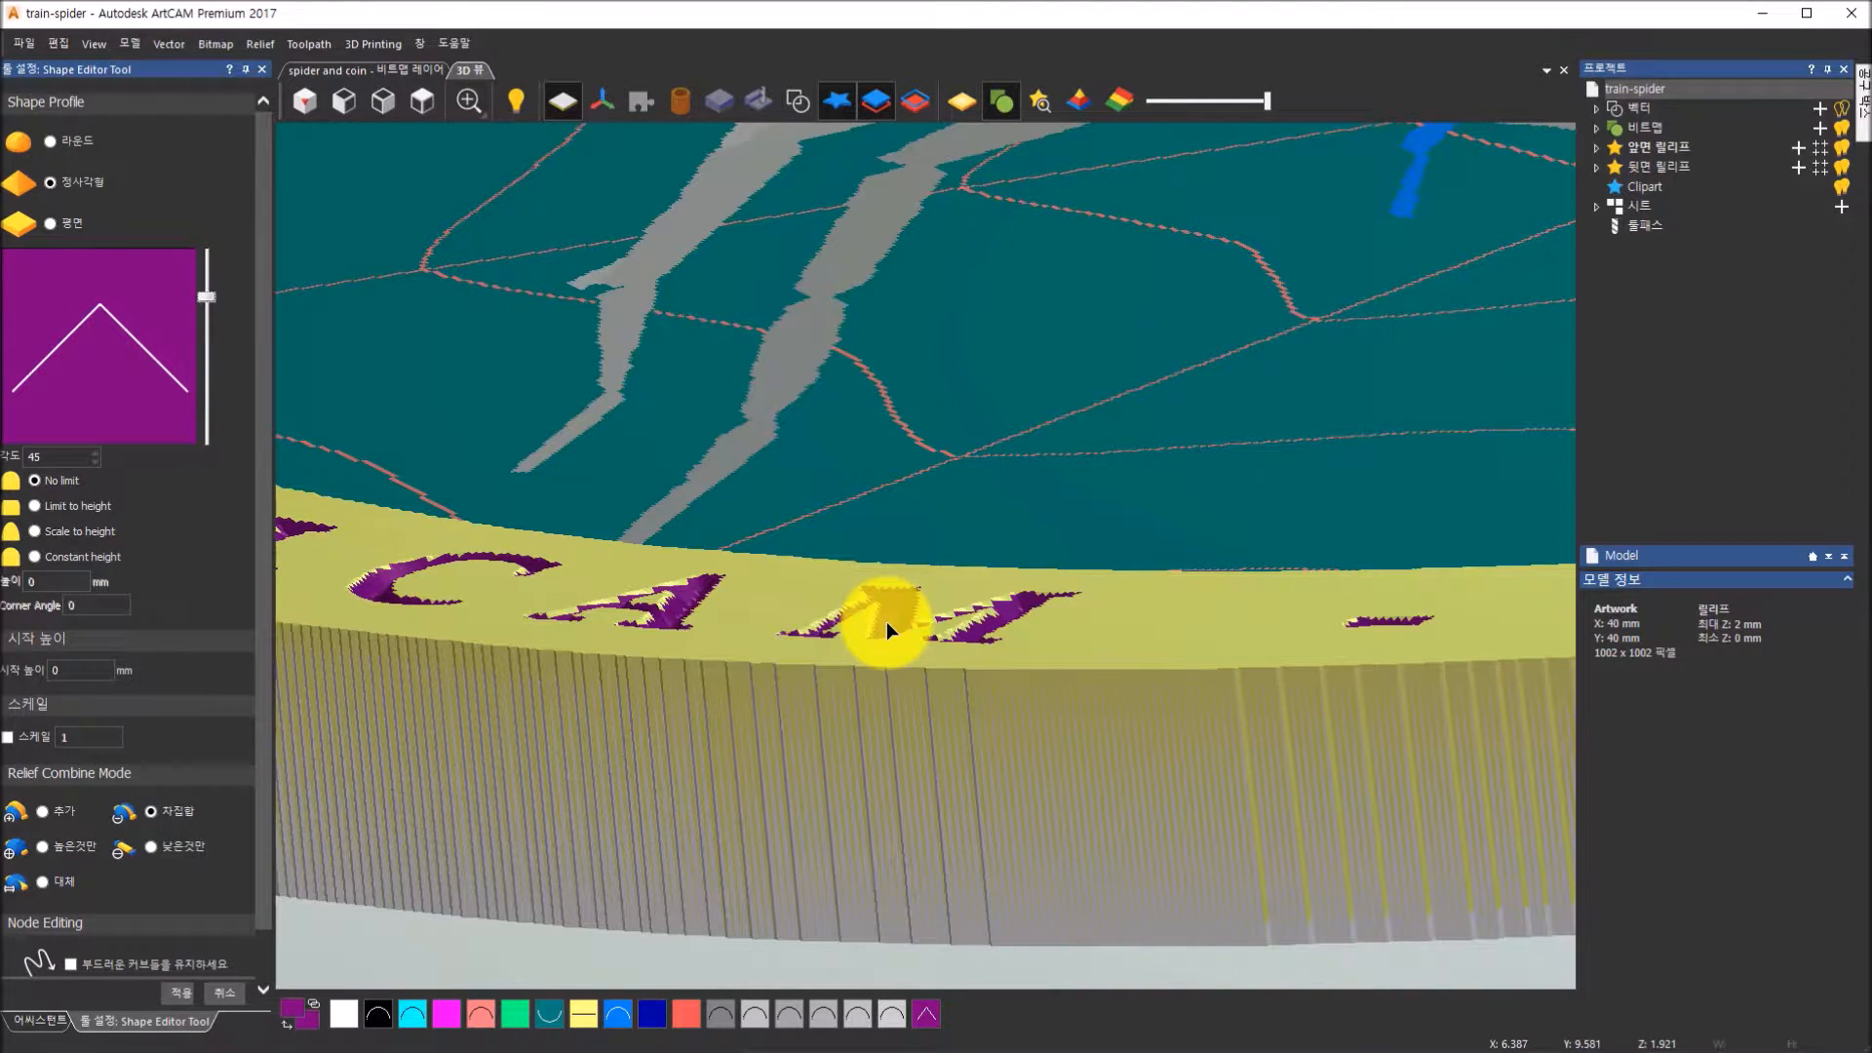
{"action": "left_click_drag", "start_coordinate": [208, 296], "coordinate": [207, 396]}
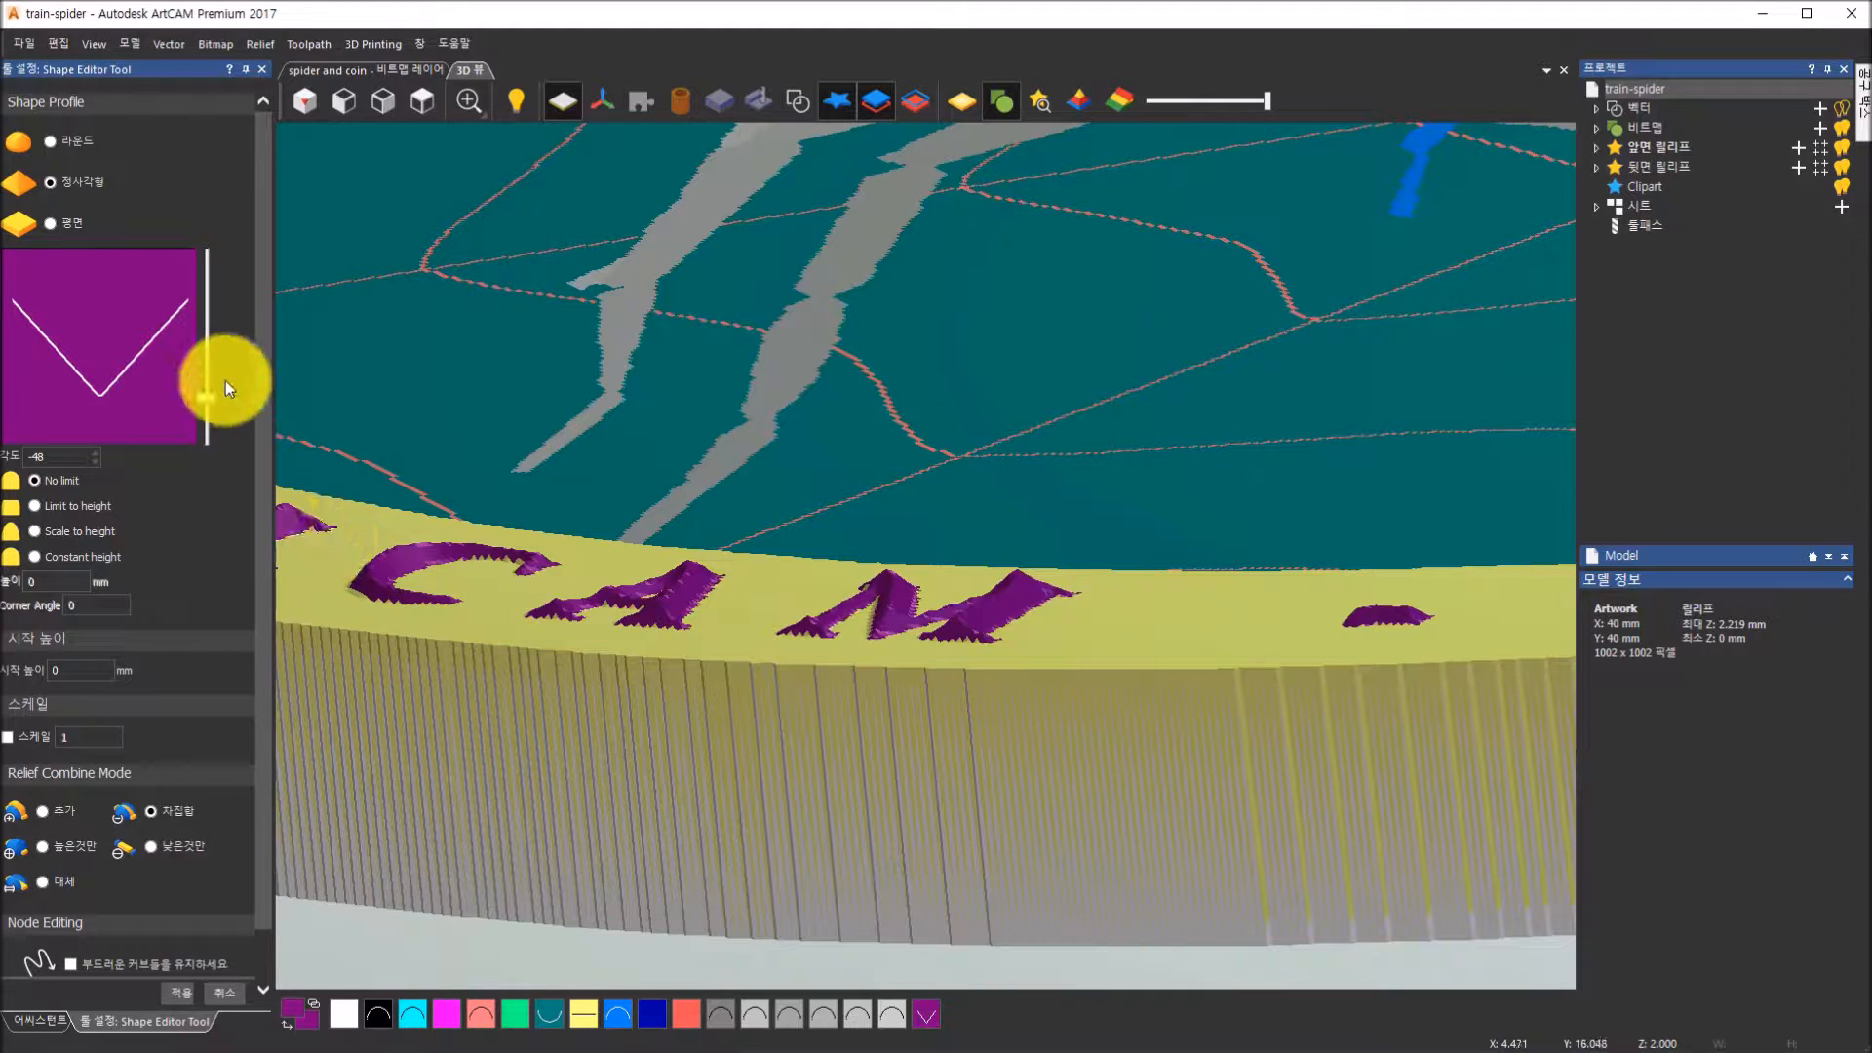
Set the purple lettering's profile angle to 41 degrees, check the engraving around the rim and apply it
{"action": "left_click_drag", "start_coordinate": [201, 388], "coordinate": [209, 290]}
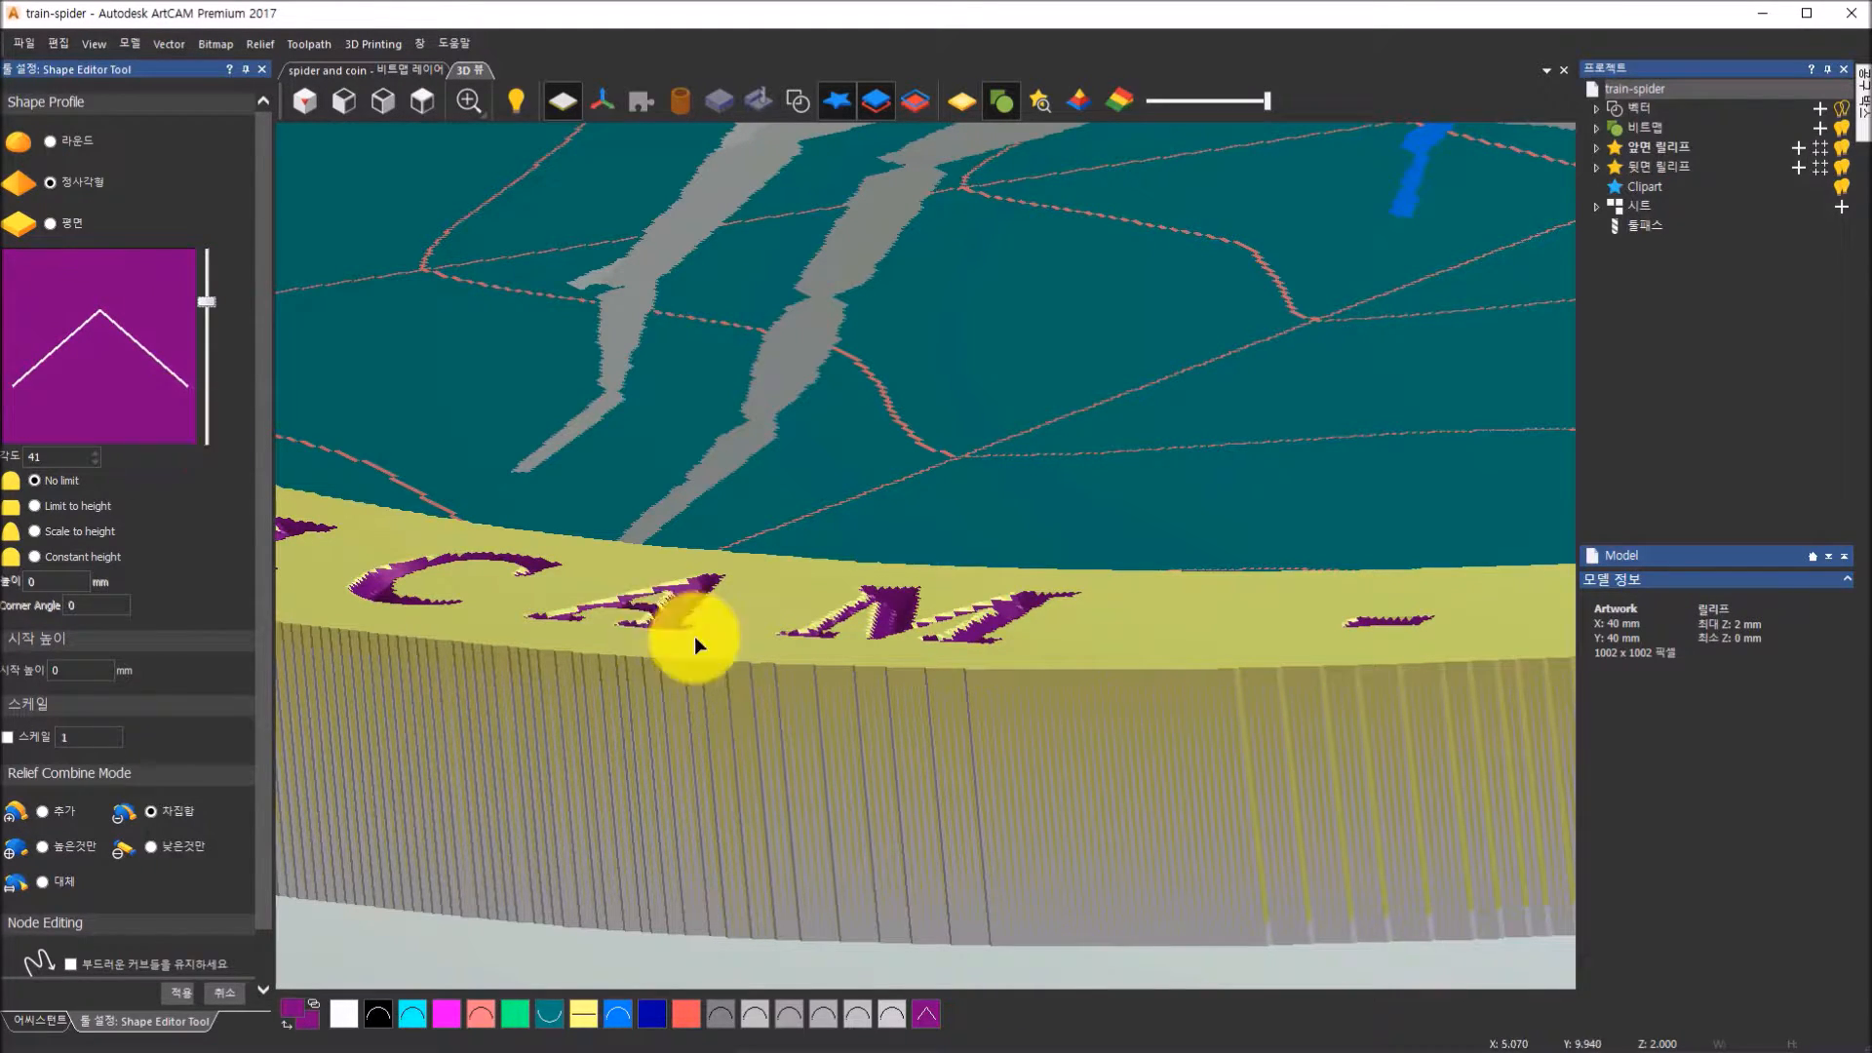
{"action": "left_click_drag", "start_coordinate": [839, 688], "coordinate": [1082, 751]}
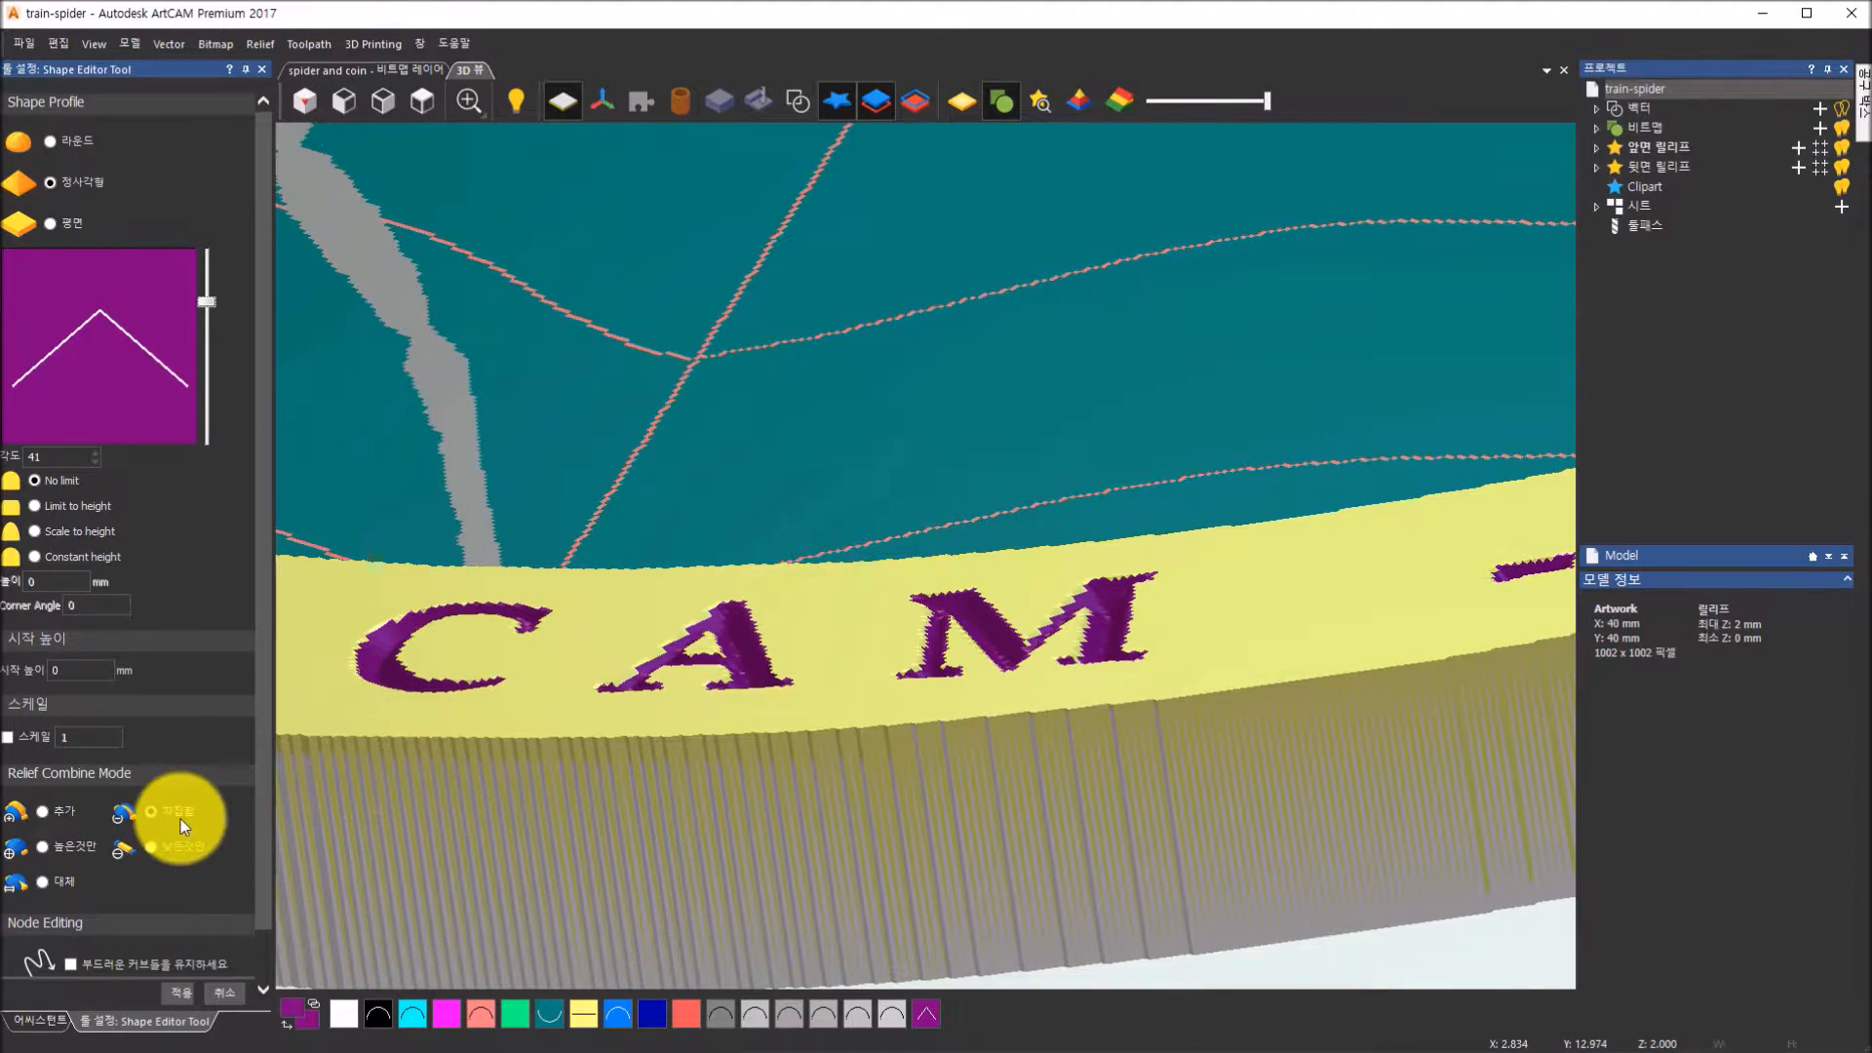
{"action": "left_click_drag", "start_coordinate": [523, 772], "coordinate": [807, 764]}
{"action": "scroll", "coordinate": [808, 764], "scroll_direction": "down", "scroll_amount": 4}
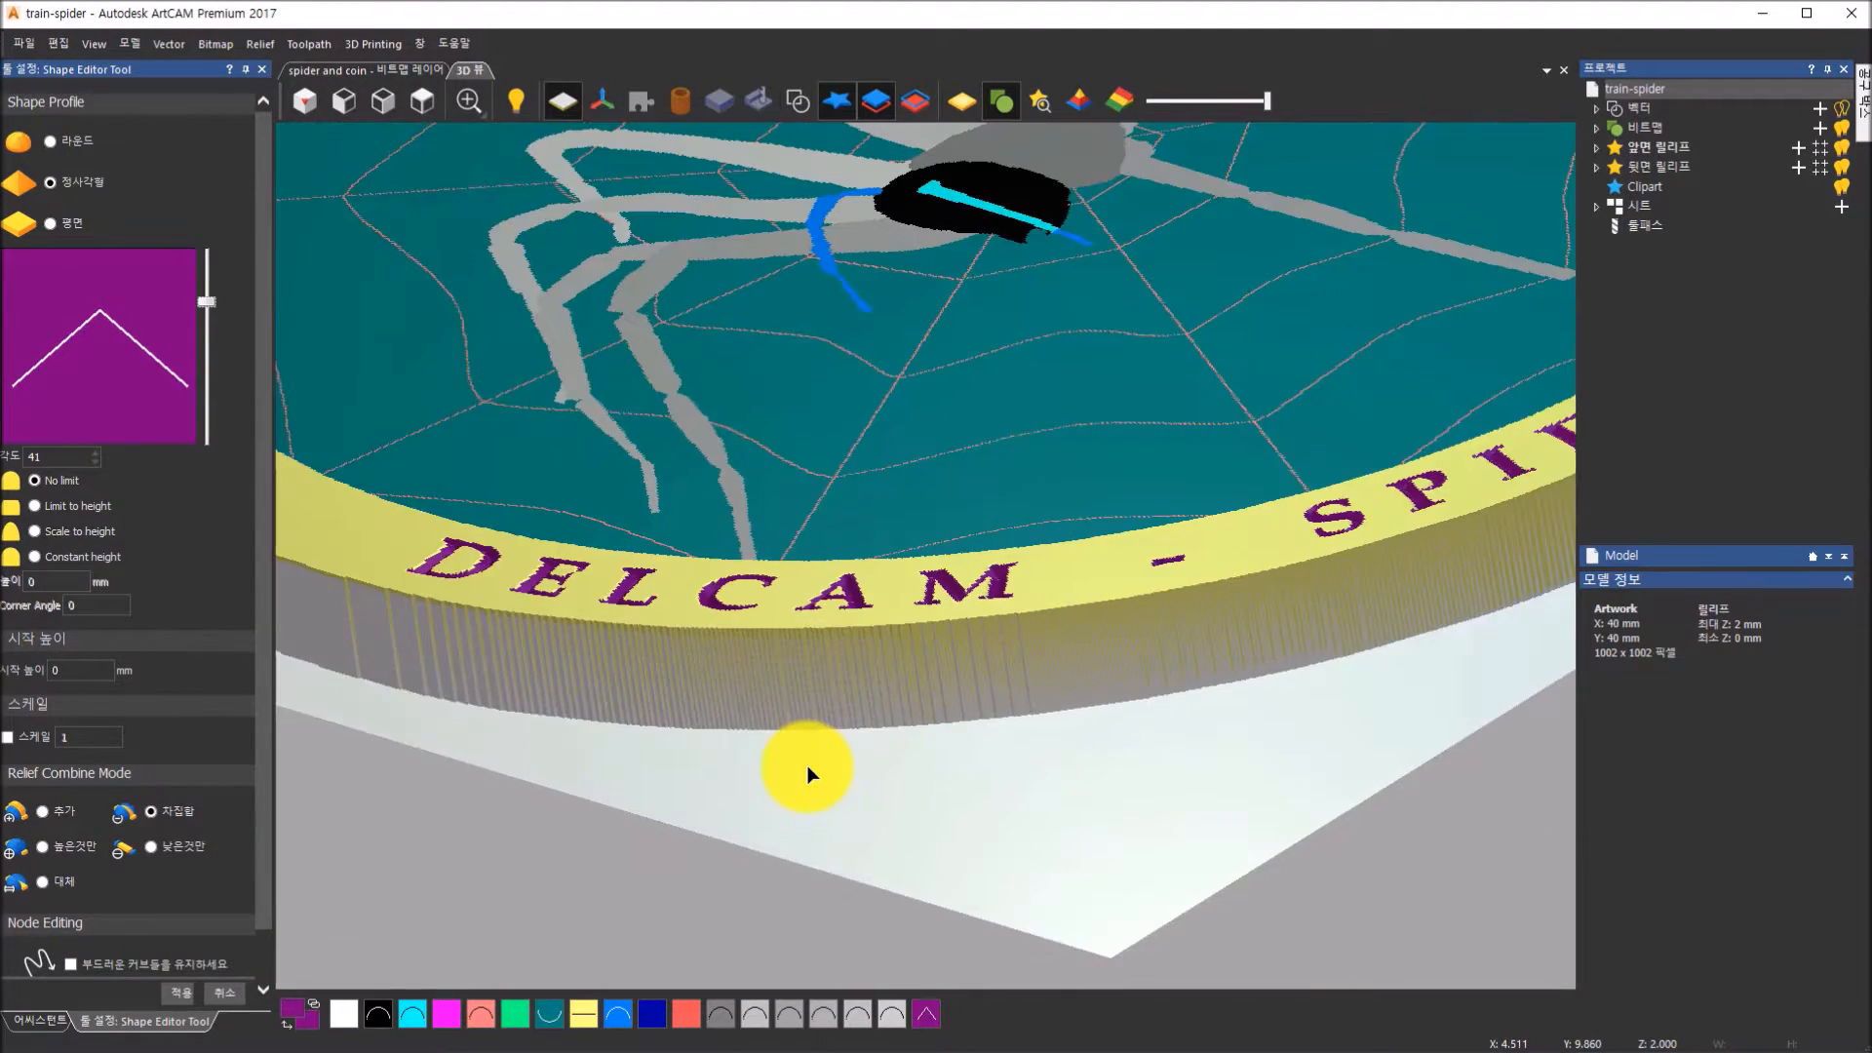
{"action": "left_click_drag", "start_coordinate": [1197, 752], "coordinate": [587, 529]}
{"action": "scroll", "coordinate": [993, 611], "scroll_direction": "down", "scroll_amount": 5}
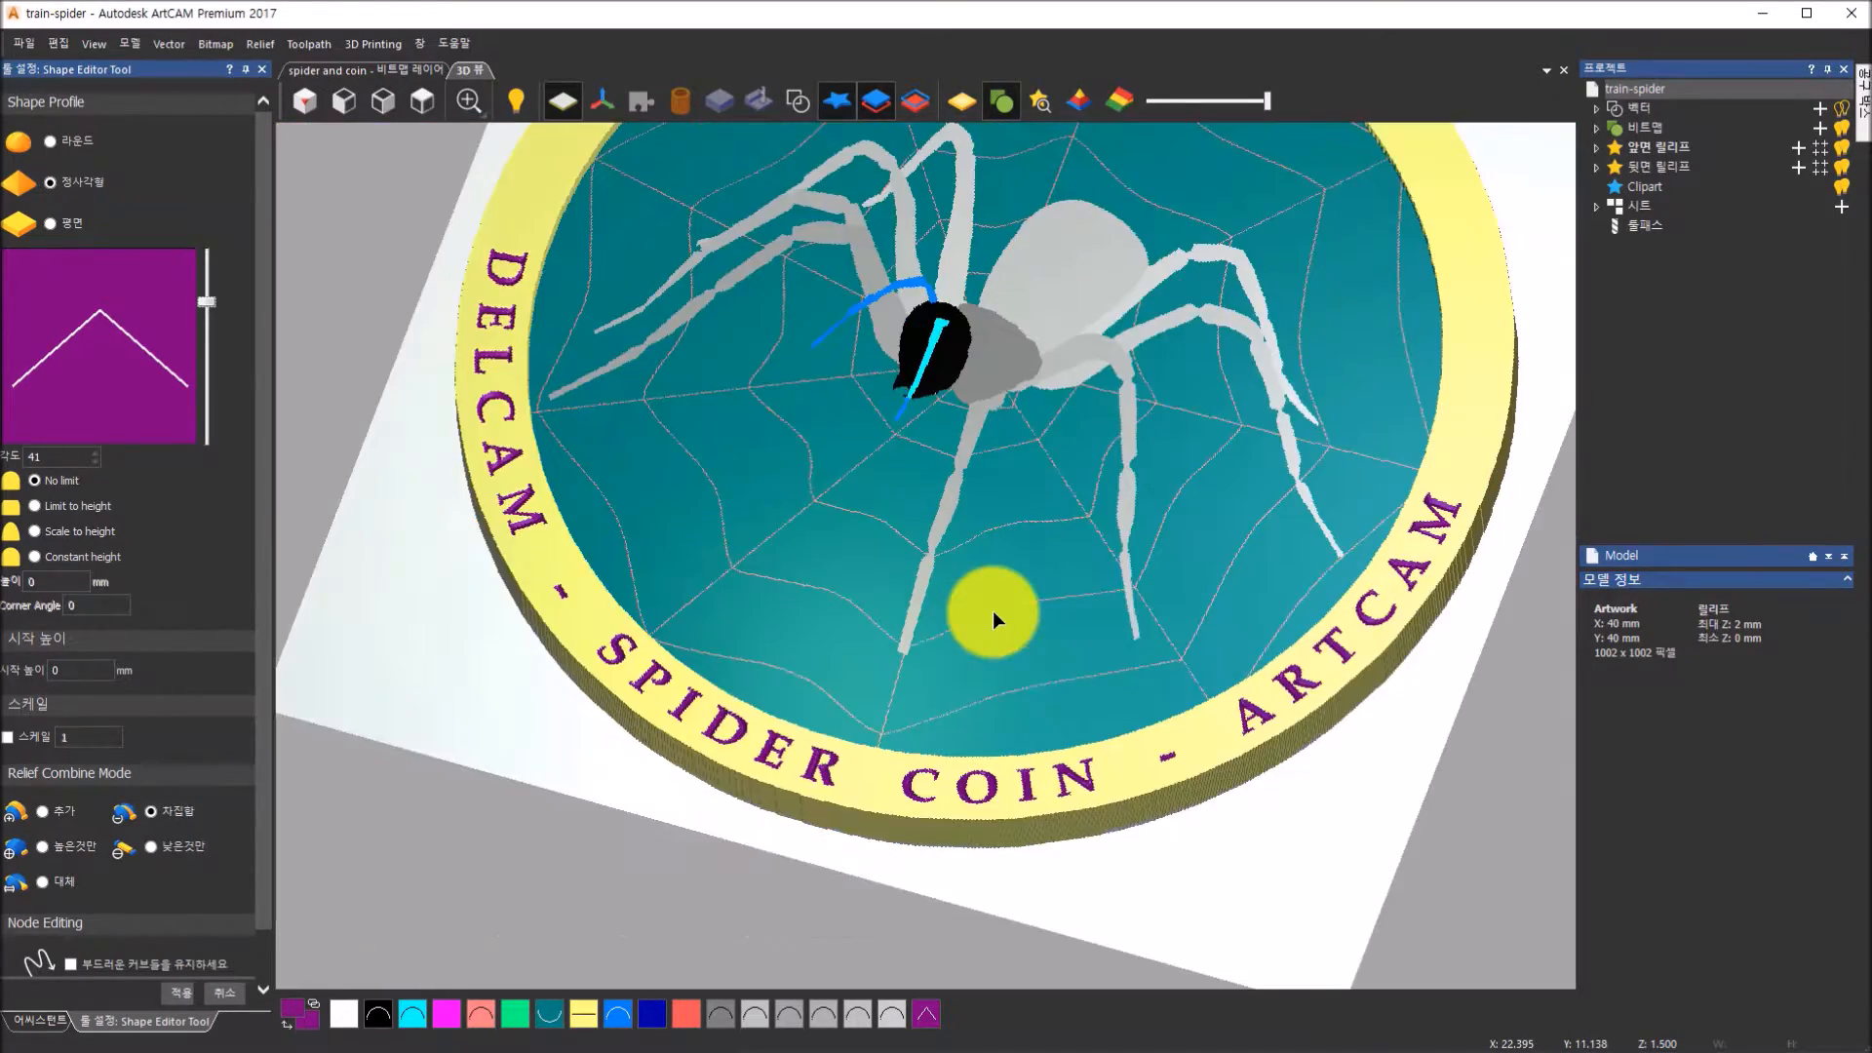
{"action": "left_click_drag", "start_coordinate": [1071, 634], "coordinate": [1196, 510]}
{"action": "left_click", "coordinate": [187, 995]}
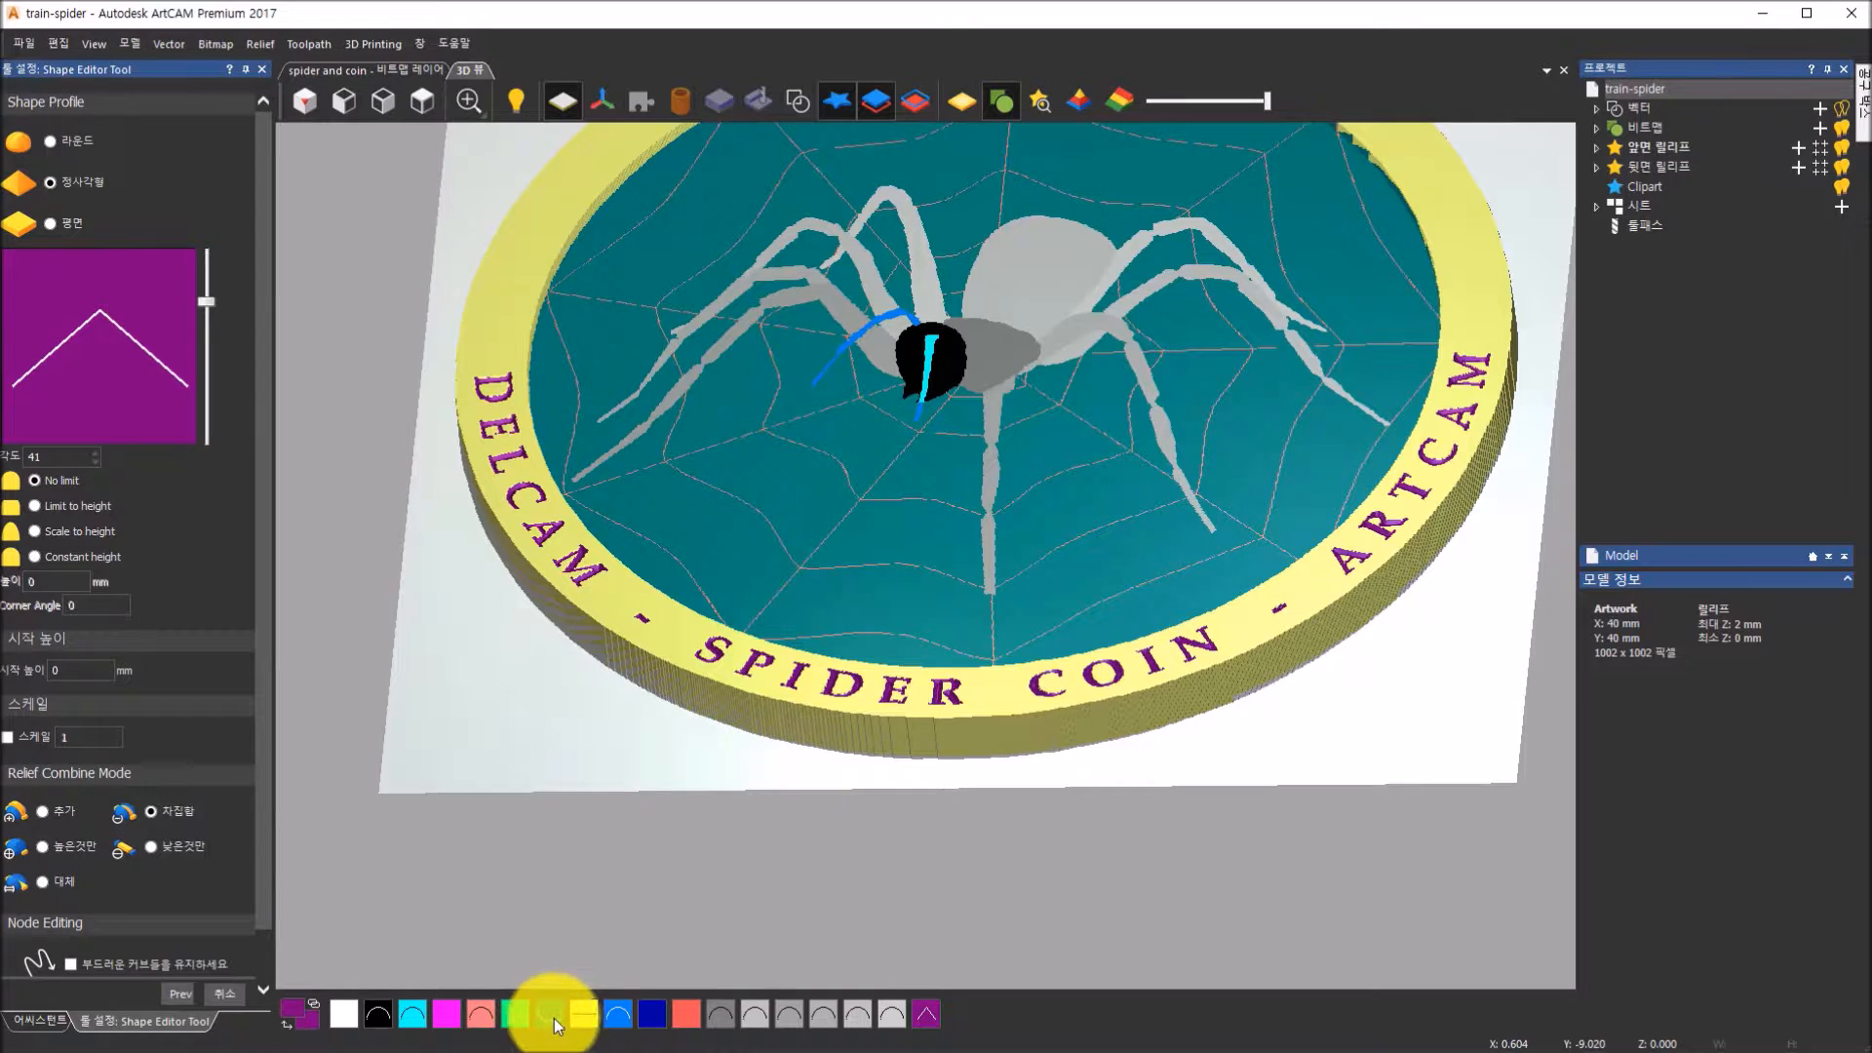
Load the light grey spider abdomen colour into the Shape Editor and set its relief combine mode to add (추가)
{"action": "left_click", "coordinate": [762, 1017]}
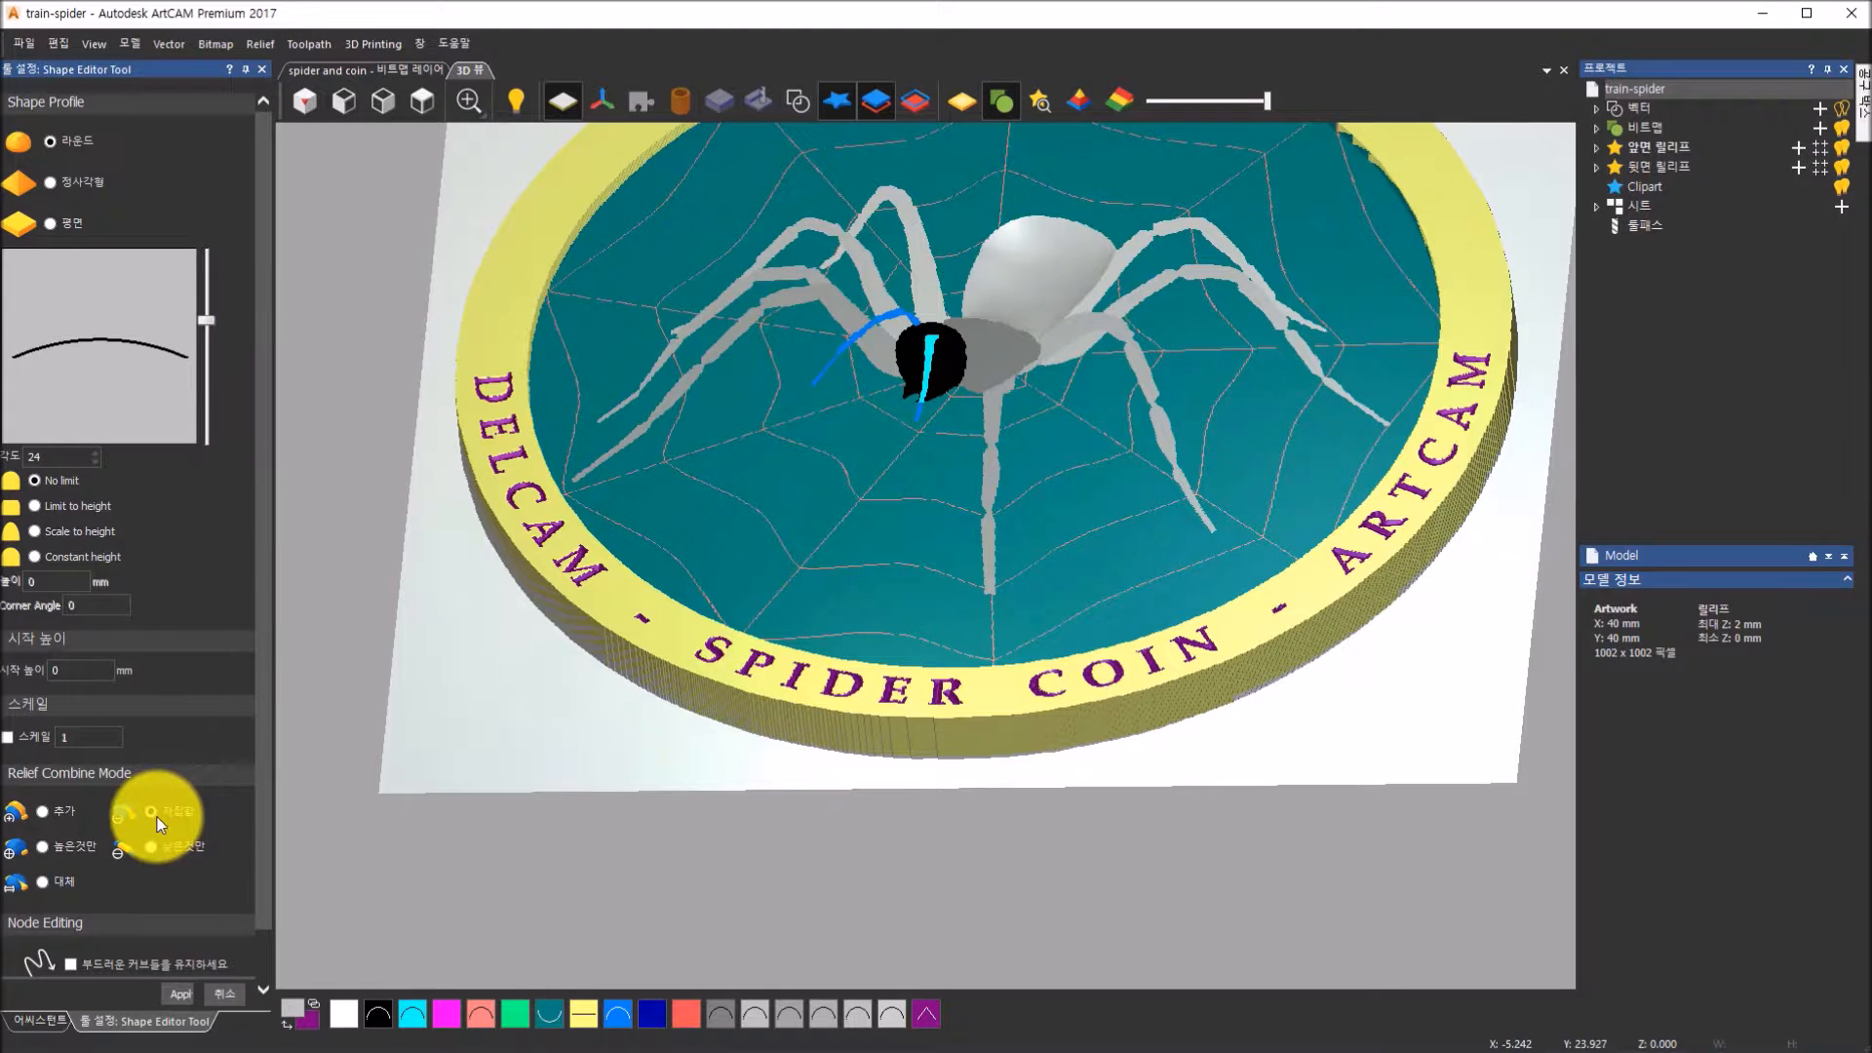
{"action": "left_click_drag", "start_coordinate": [865, 609], "coordinate": [922, 409]}
{"action": "scroll", "coordinate": [1062, 325], "scroll_direction": "up", "scroll_amount": 3}
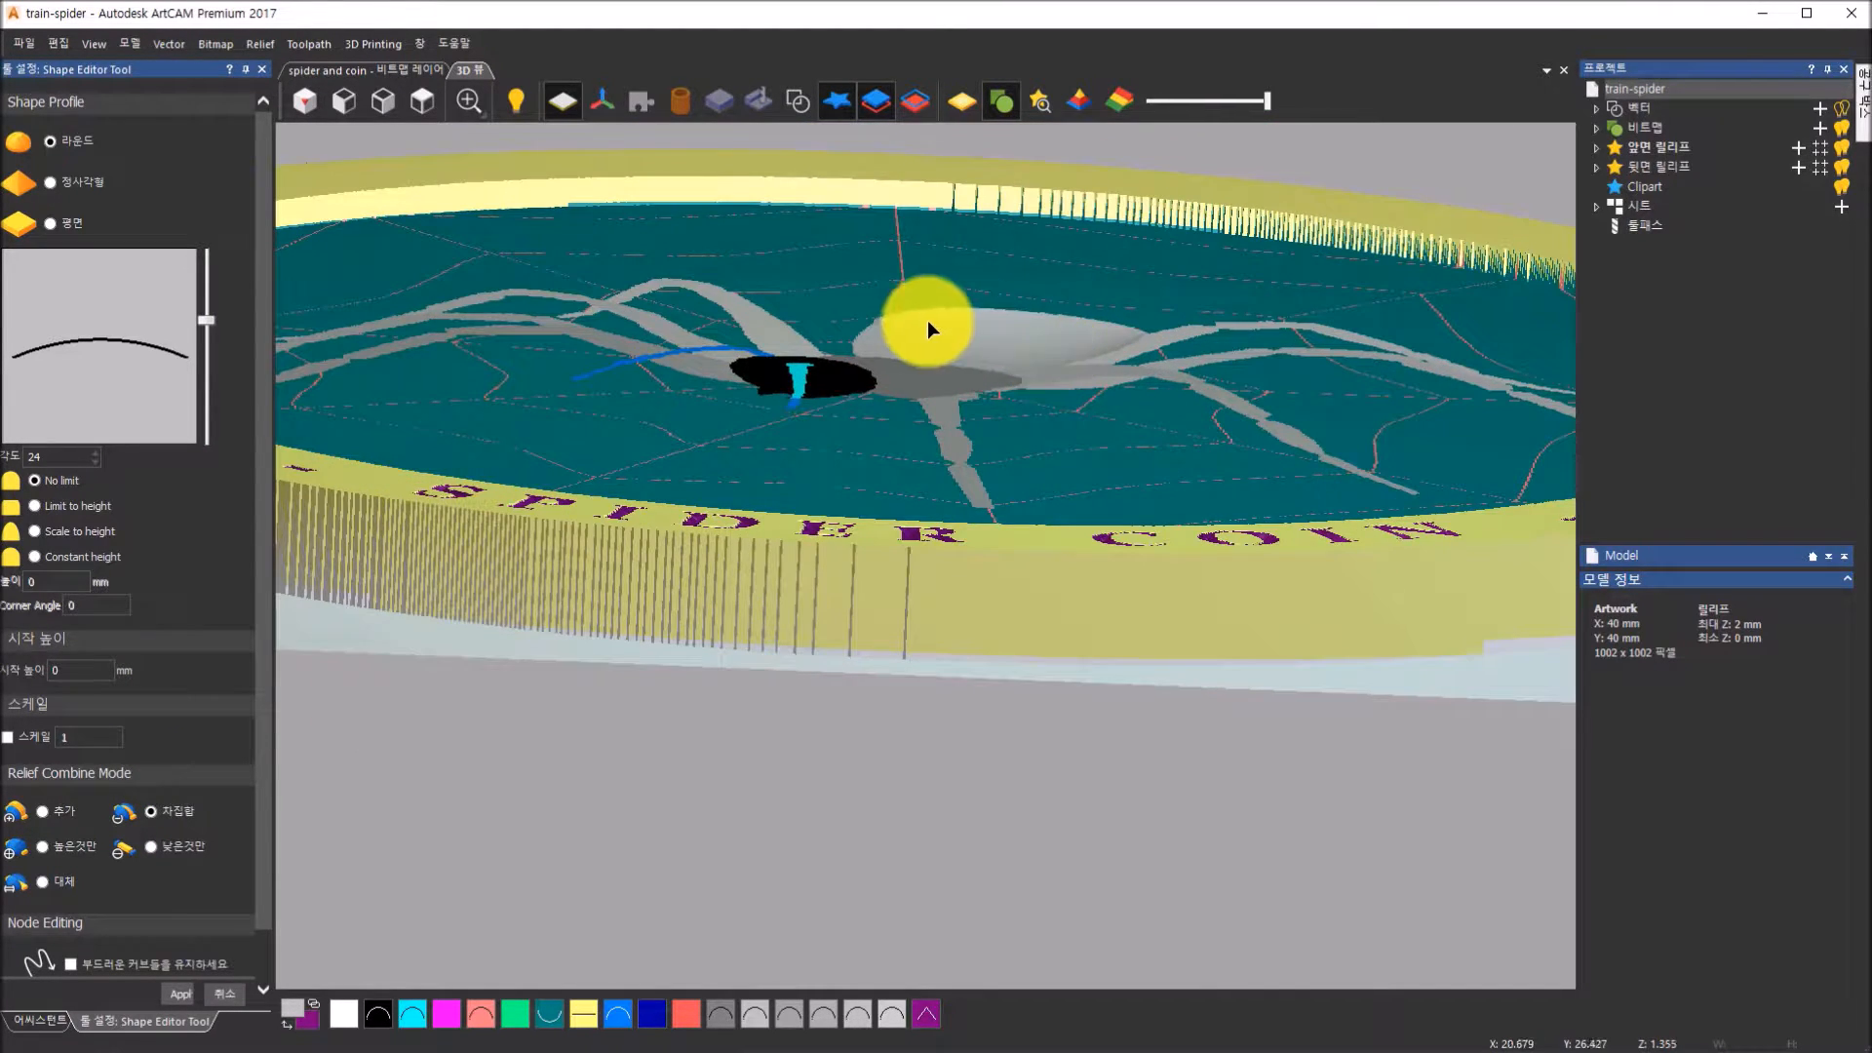
{"action": "left_click", "coordinate": [44, 811]}
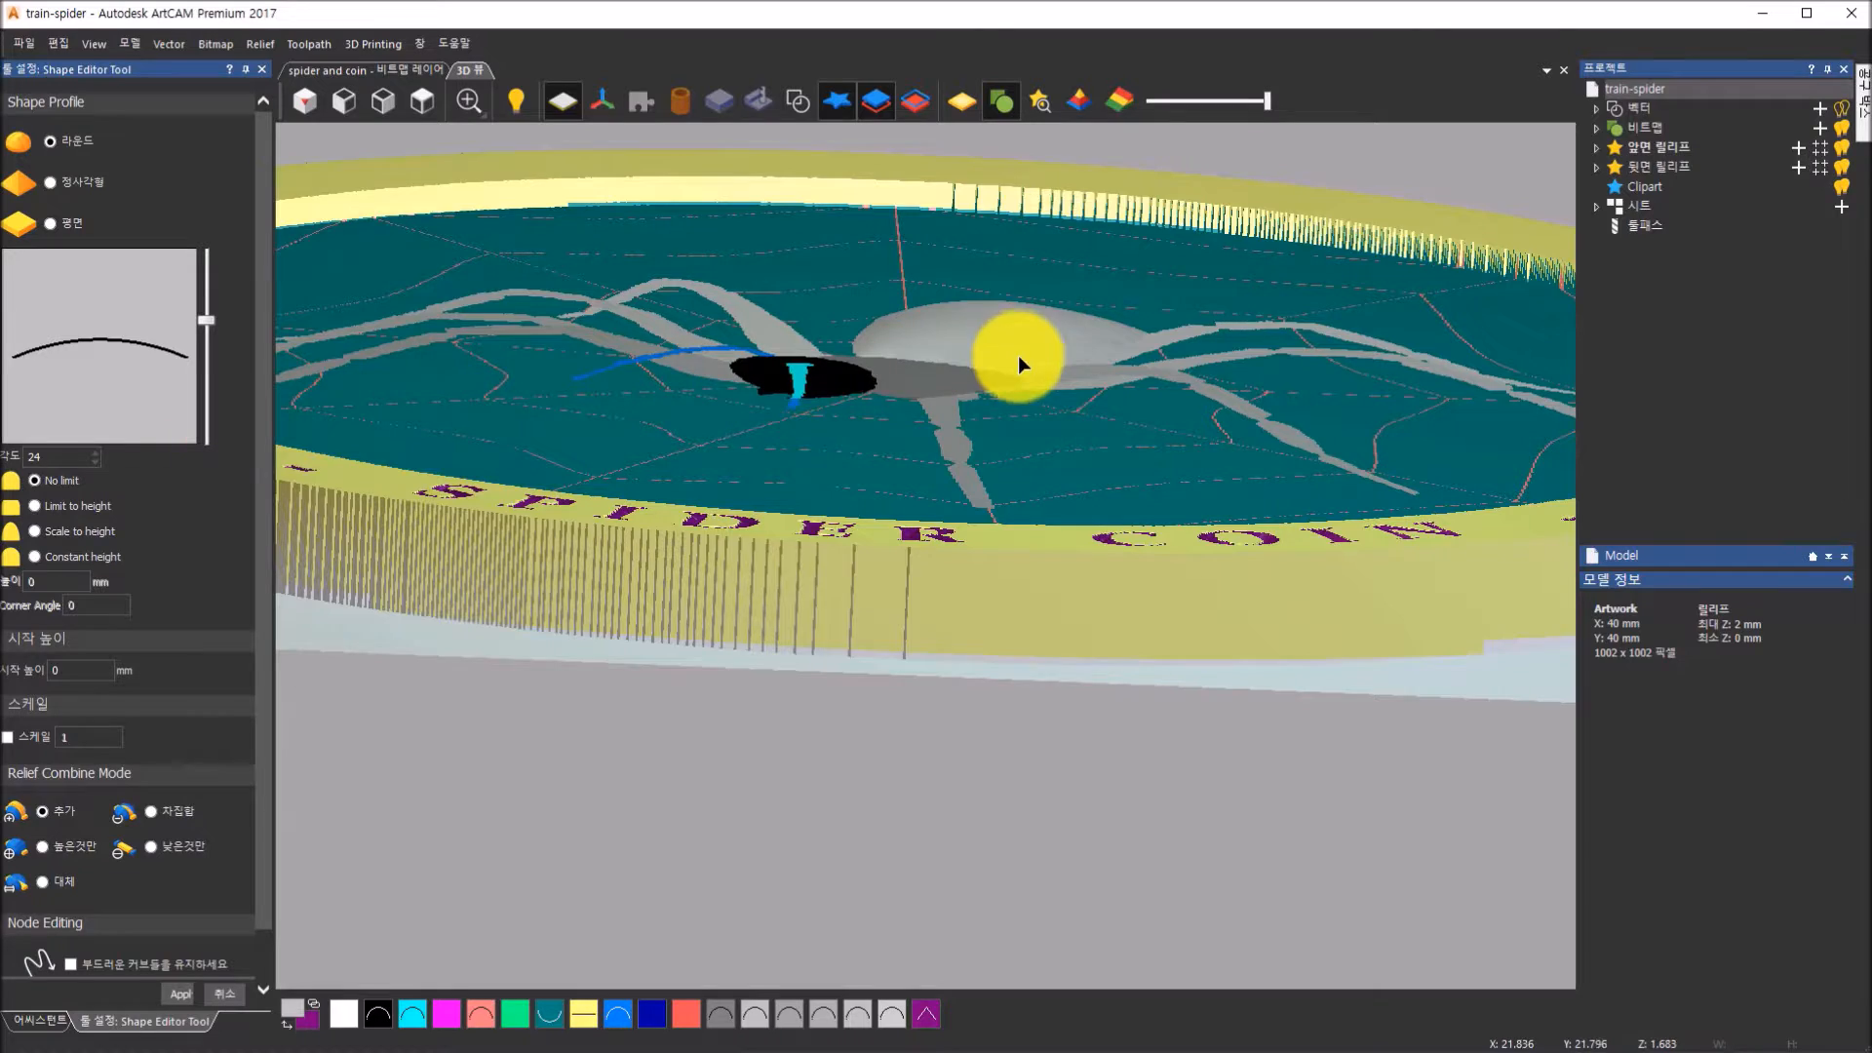
{"action": "scroll", "coordinate": [947, 415], "scroll_direction": "up", "scroll_amount": 3}
{"action": "left_click_drag", "start_coordinate": [914, 425], "coordinate": [905, 405]}
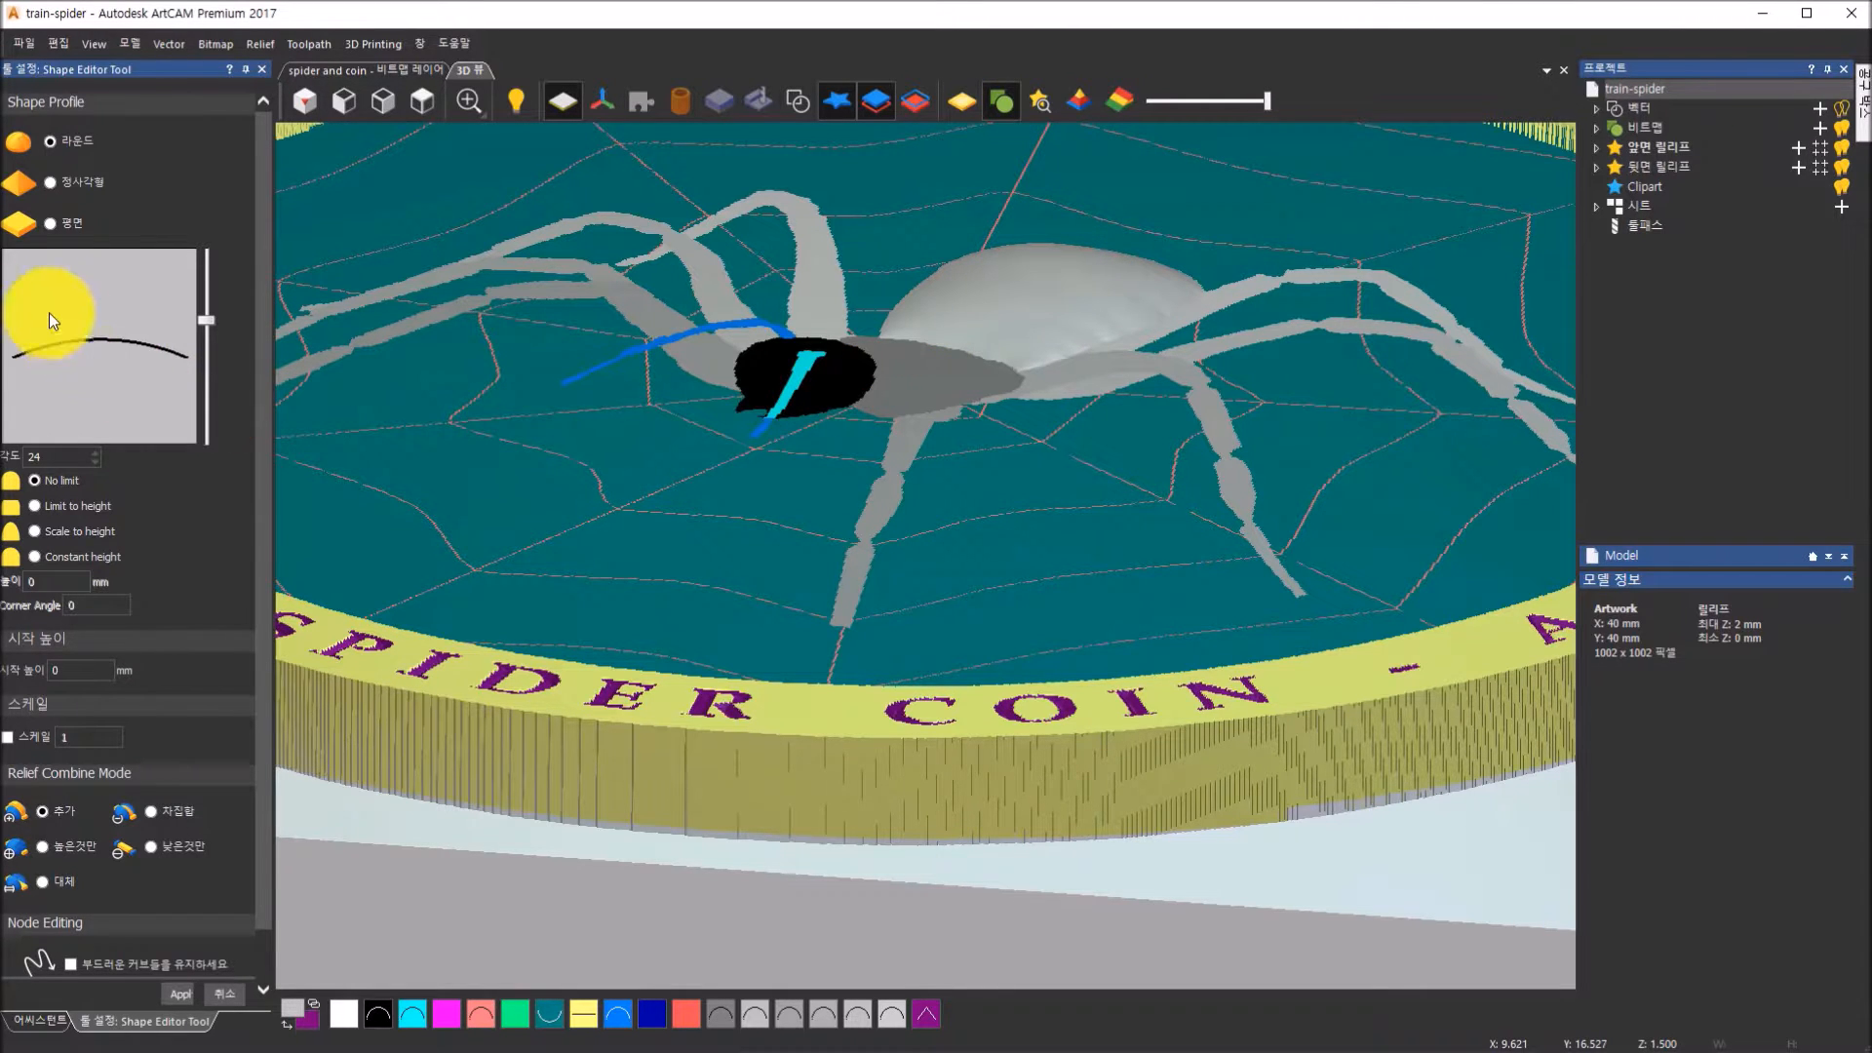
Set the light grey abdomen's rounded profile angle to 27 degrees, inspect the dome and apply it
{"action": "mouse_move", "coordinate": [201, 319]}
{"action": "left_mouse_down"}
{"action": "mouse_move", "coordinate": [205, 291]}
{"action": "mouse_move", "coordinate": [207, 316]}
{"action": "left_mouse_up"}
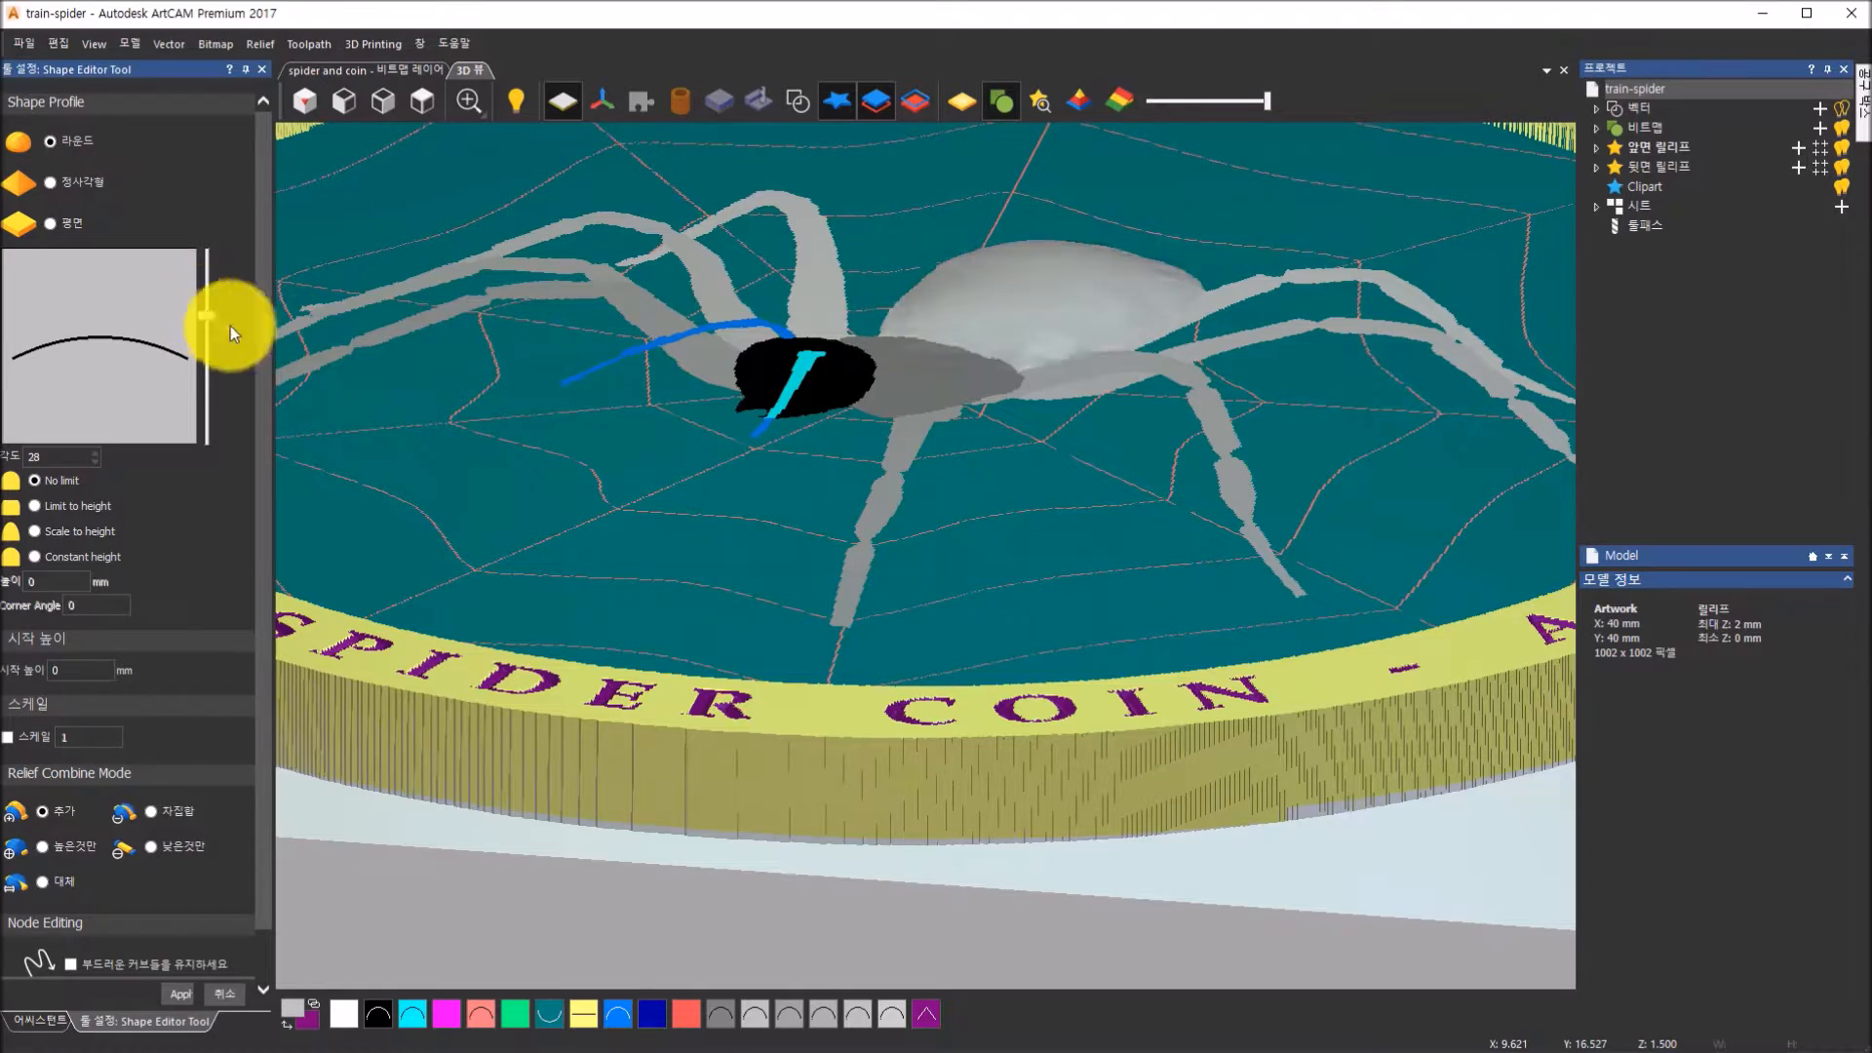
{"action": "left_click_drag", "start_coordinate": [1115, 518], "coordinate": [1059, 472]}
{"action": "left_click_drag", "start_coordinate": [969, 283], "coordinate": [410, 497]}
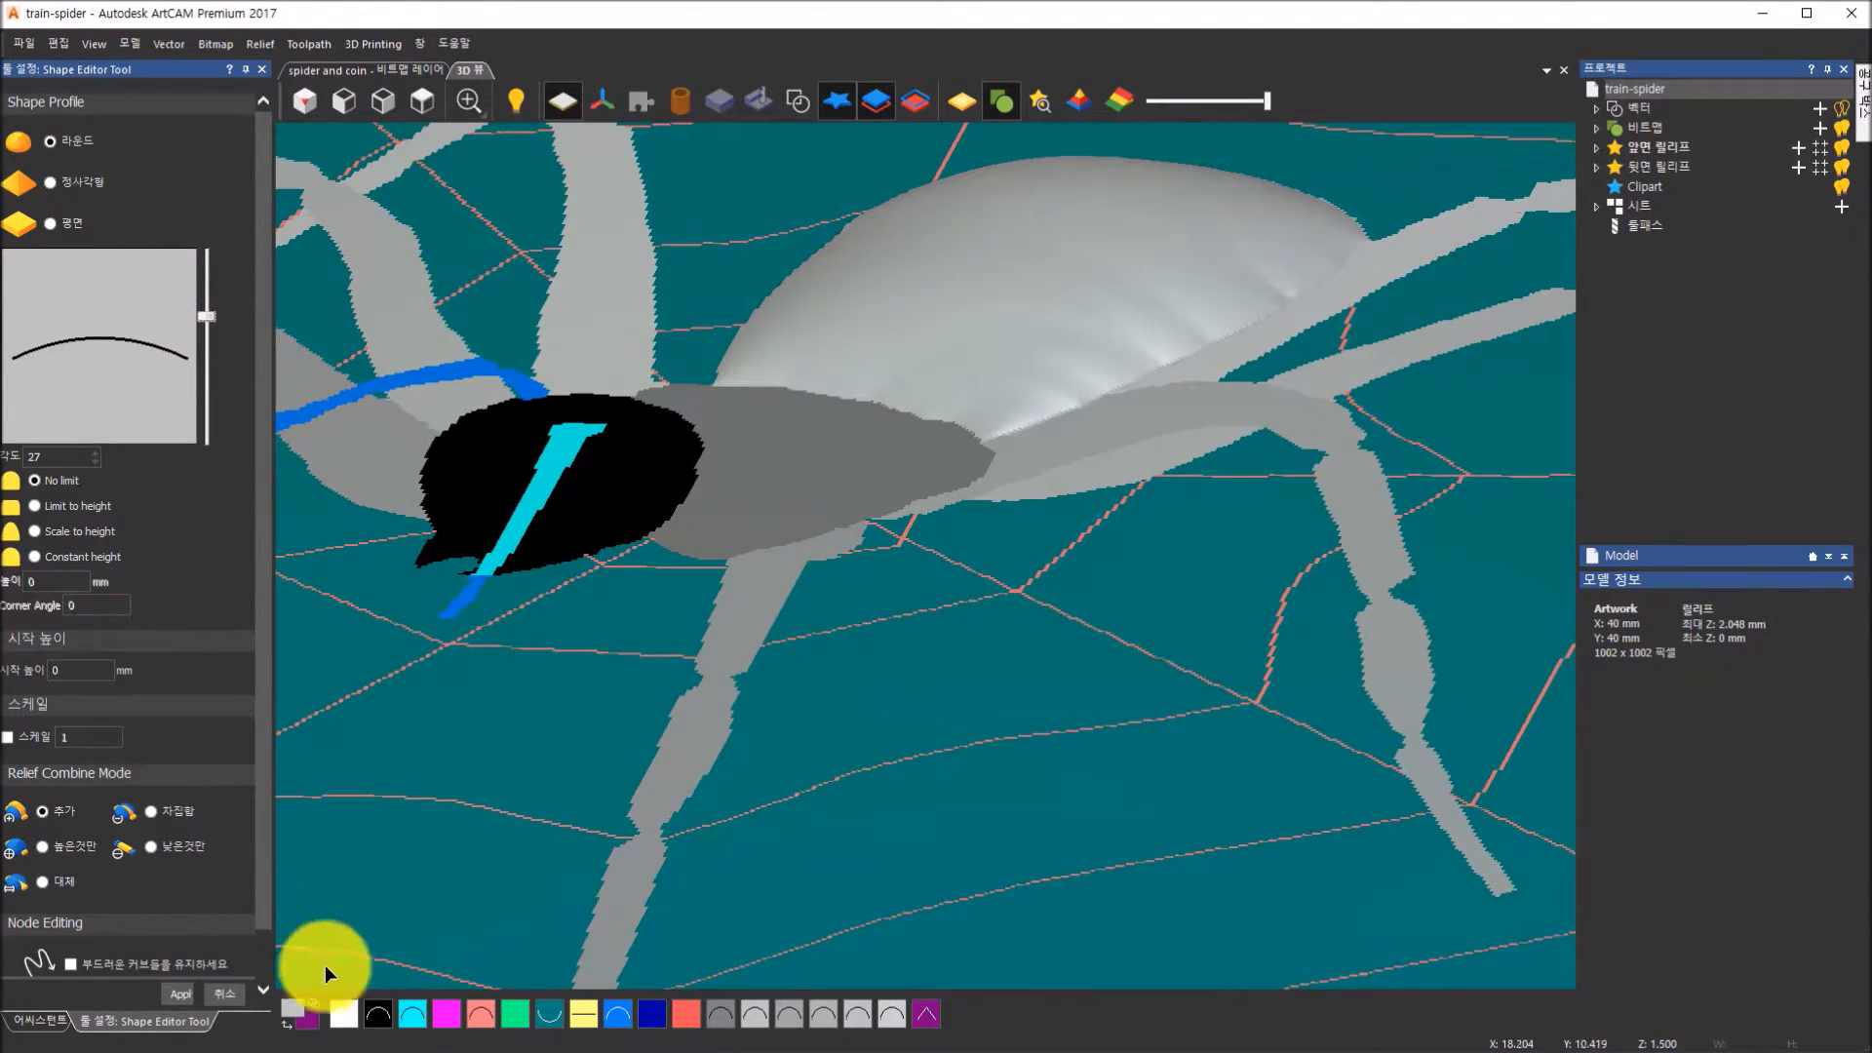
{"action": "left_click", "coordinate": [180, 996]}
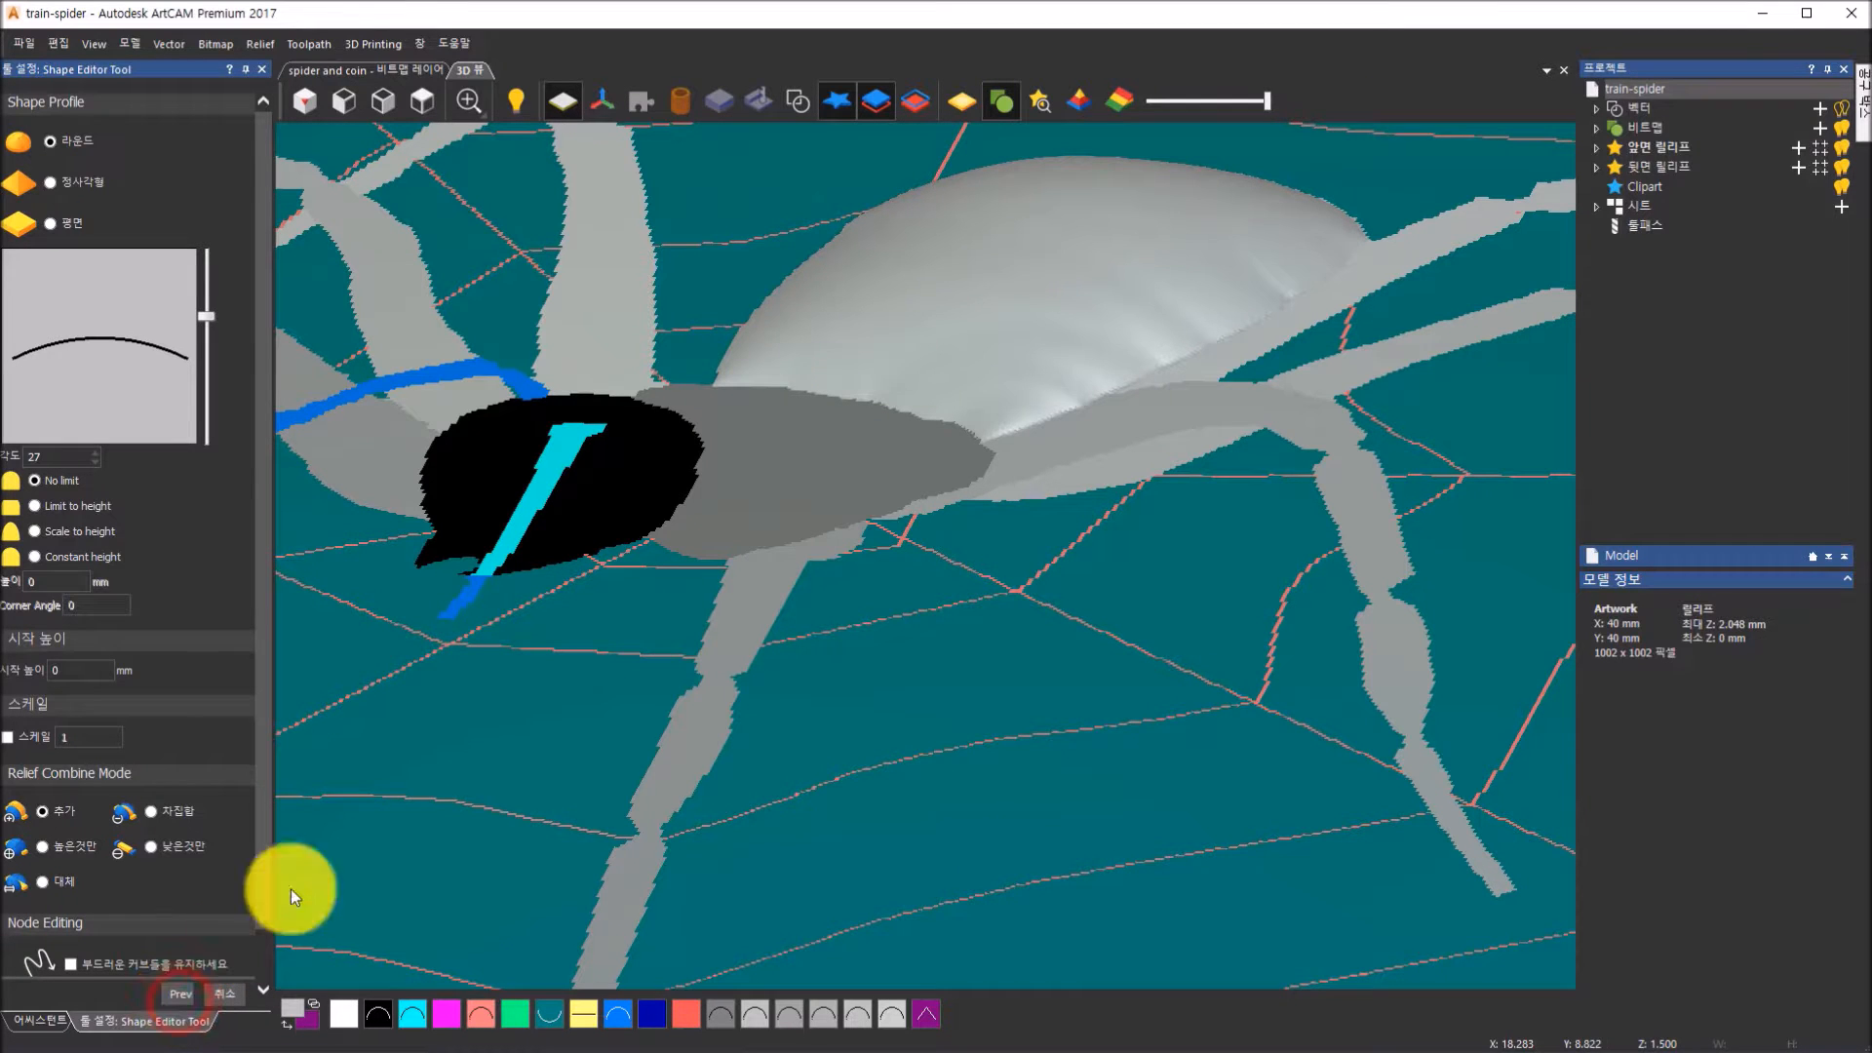
{"action": "scroll", "coordinate": [1084, 310], "scroll_direction": "down", "scroll_amount": 3}
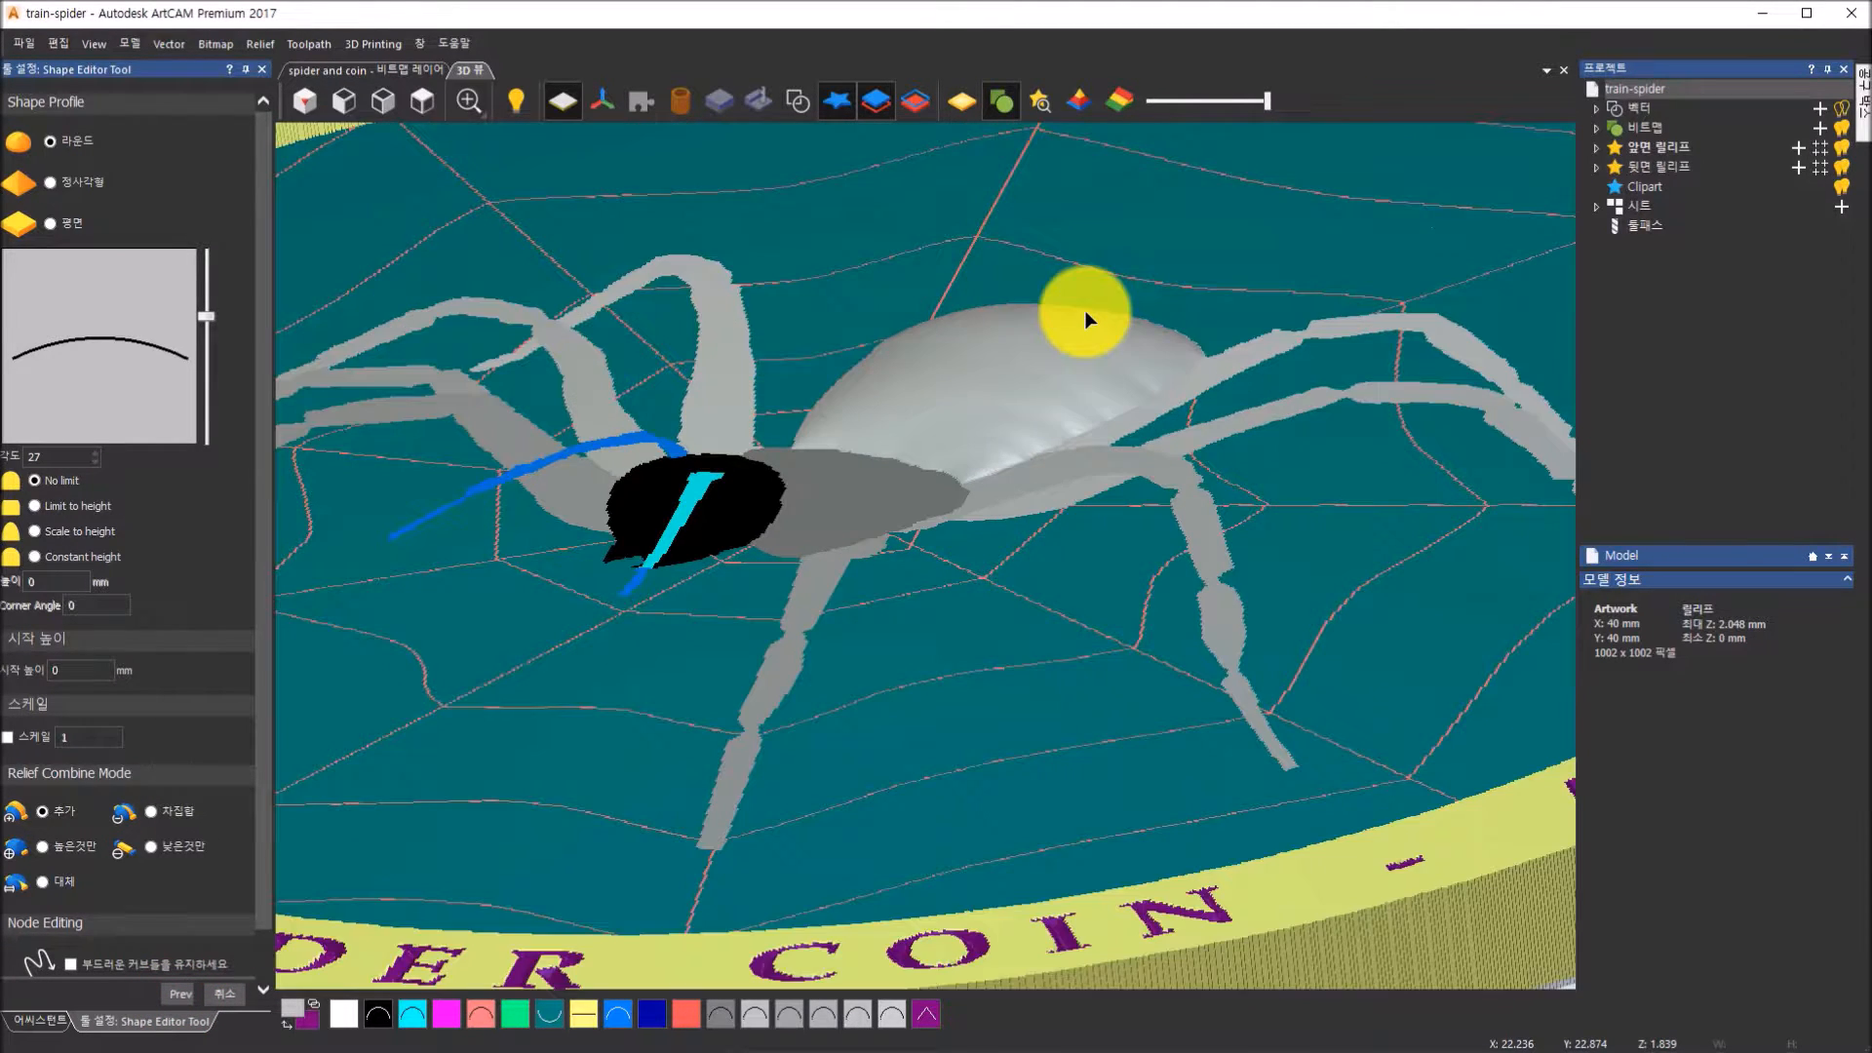
{"action": "scroll", "coordinate": [1058, 331], "scroll_direction": "down", "scroll_amount": 2}
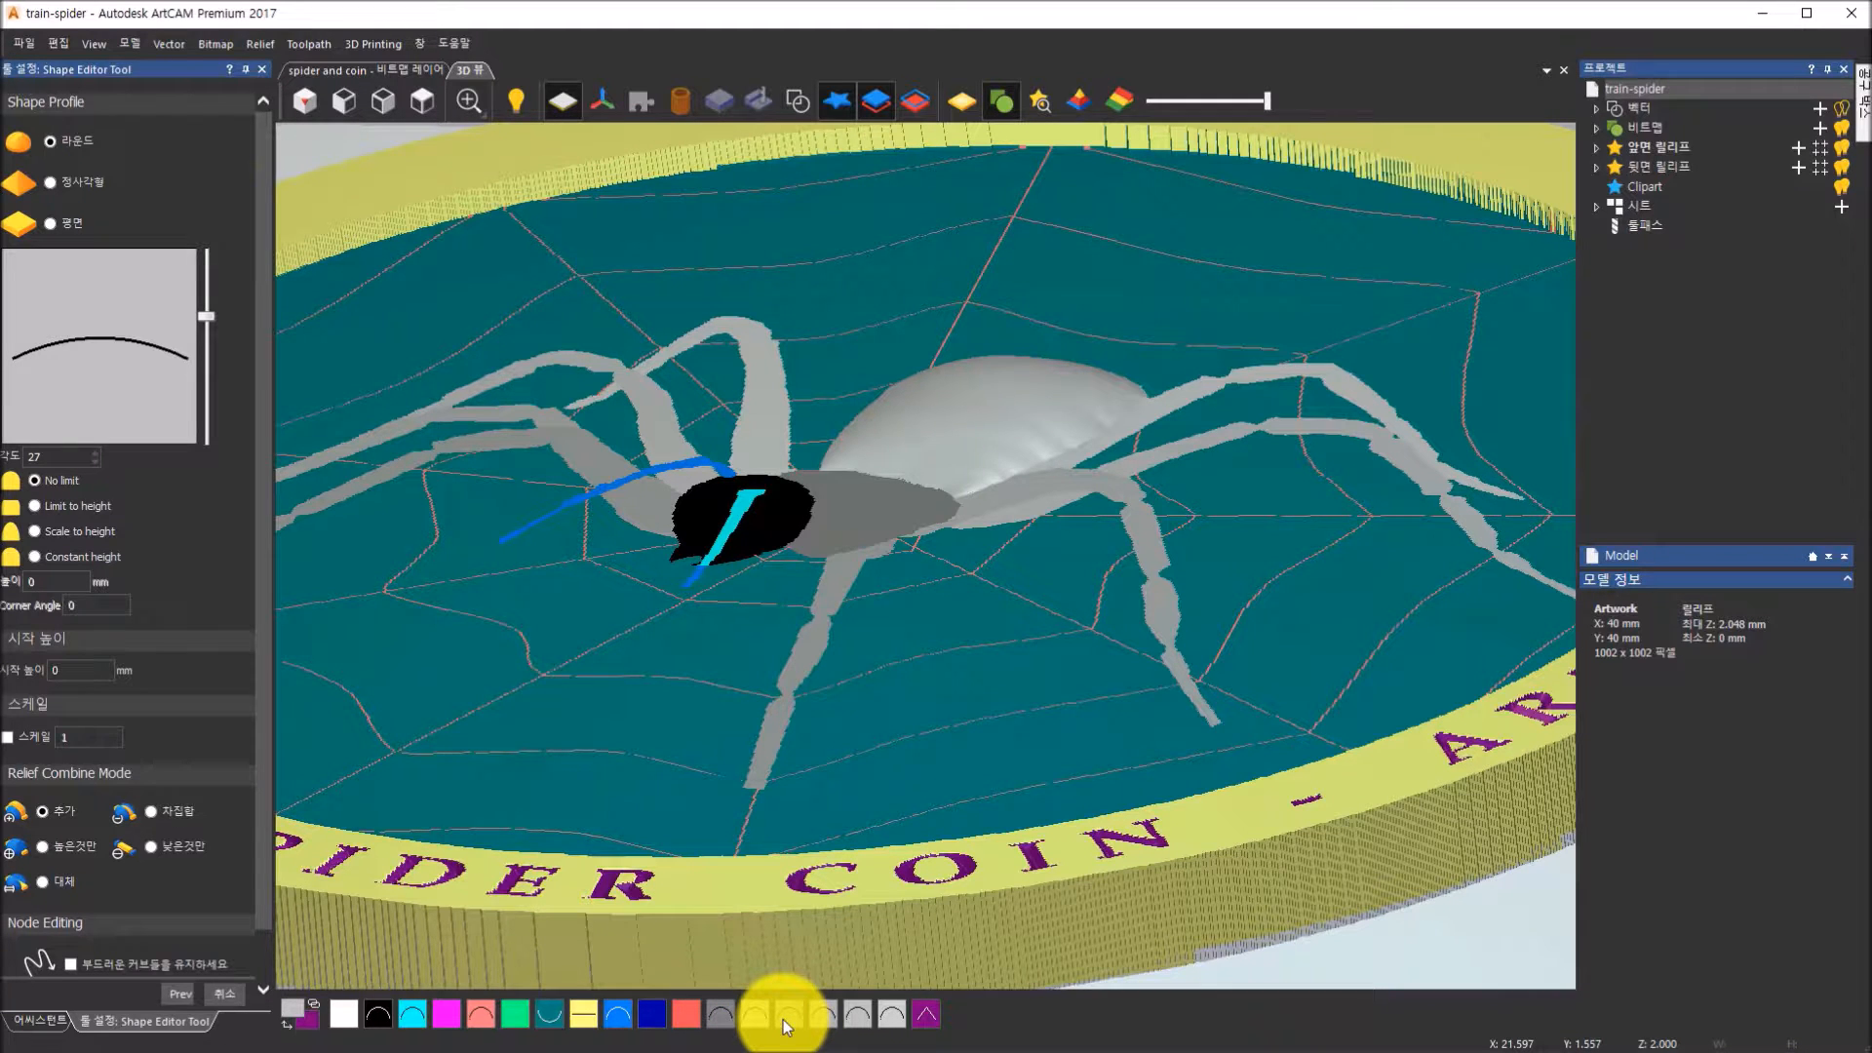
Apply an additive round profile of 23 degrees to the dark grey thorax, check it and close the Shape Editor
{"action": "left_click", "coordinate": [718, 1015]}
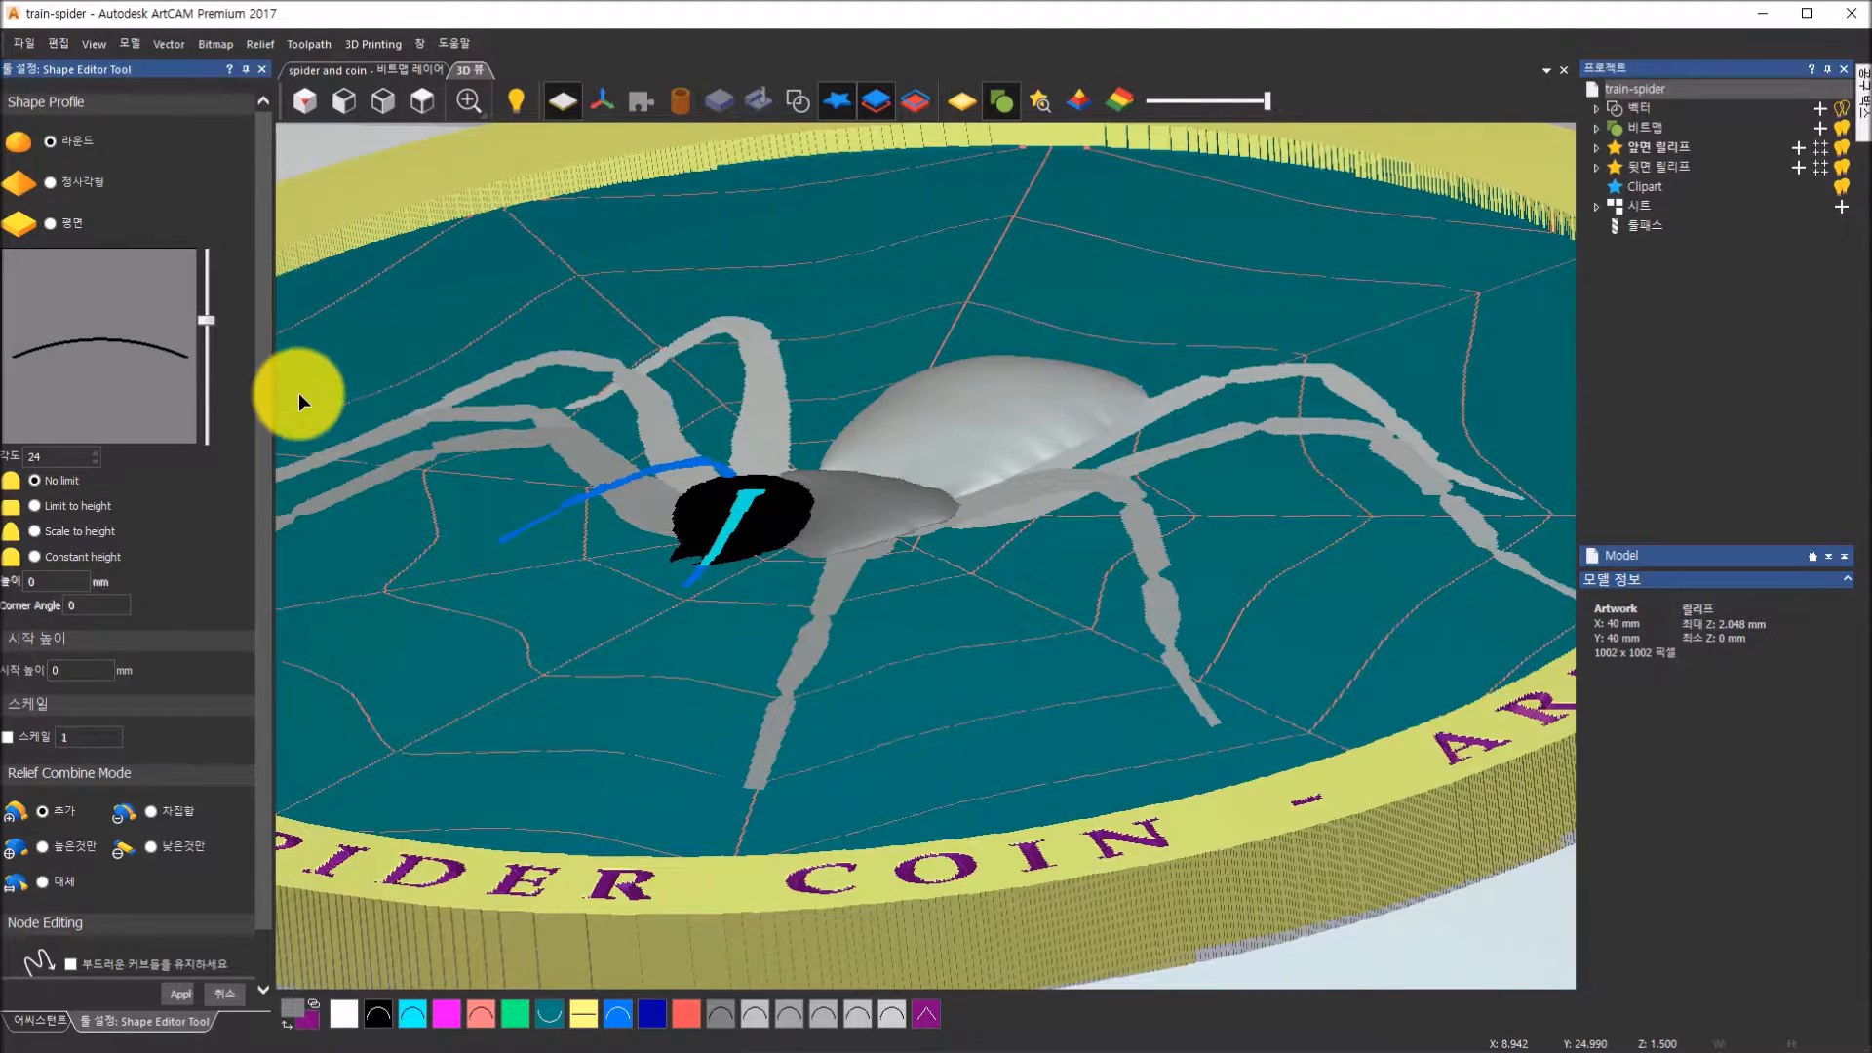
{"action": "left_click_drag", "start_coordinate": [209, 323], "coordinate": [209, 296]}
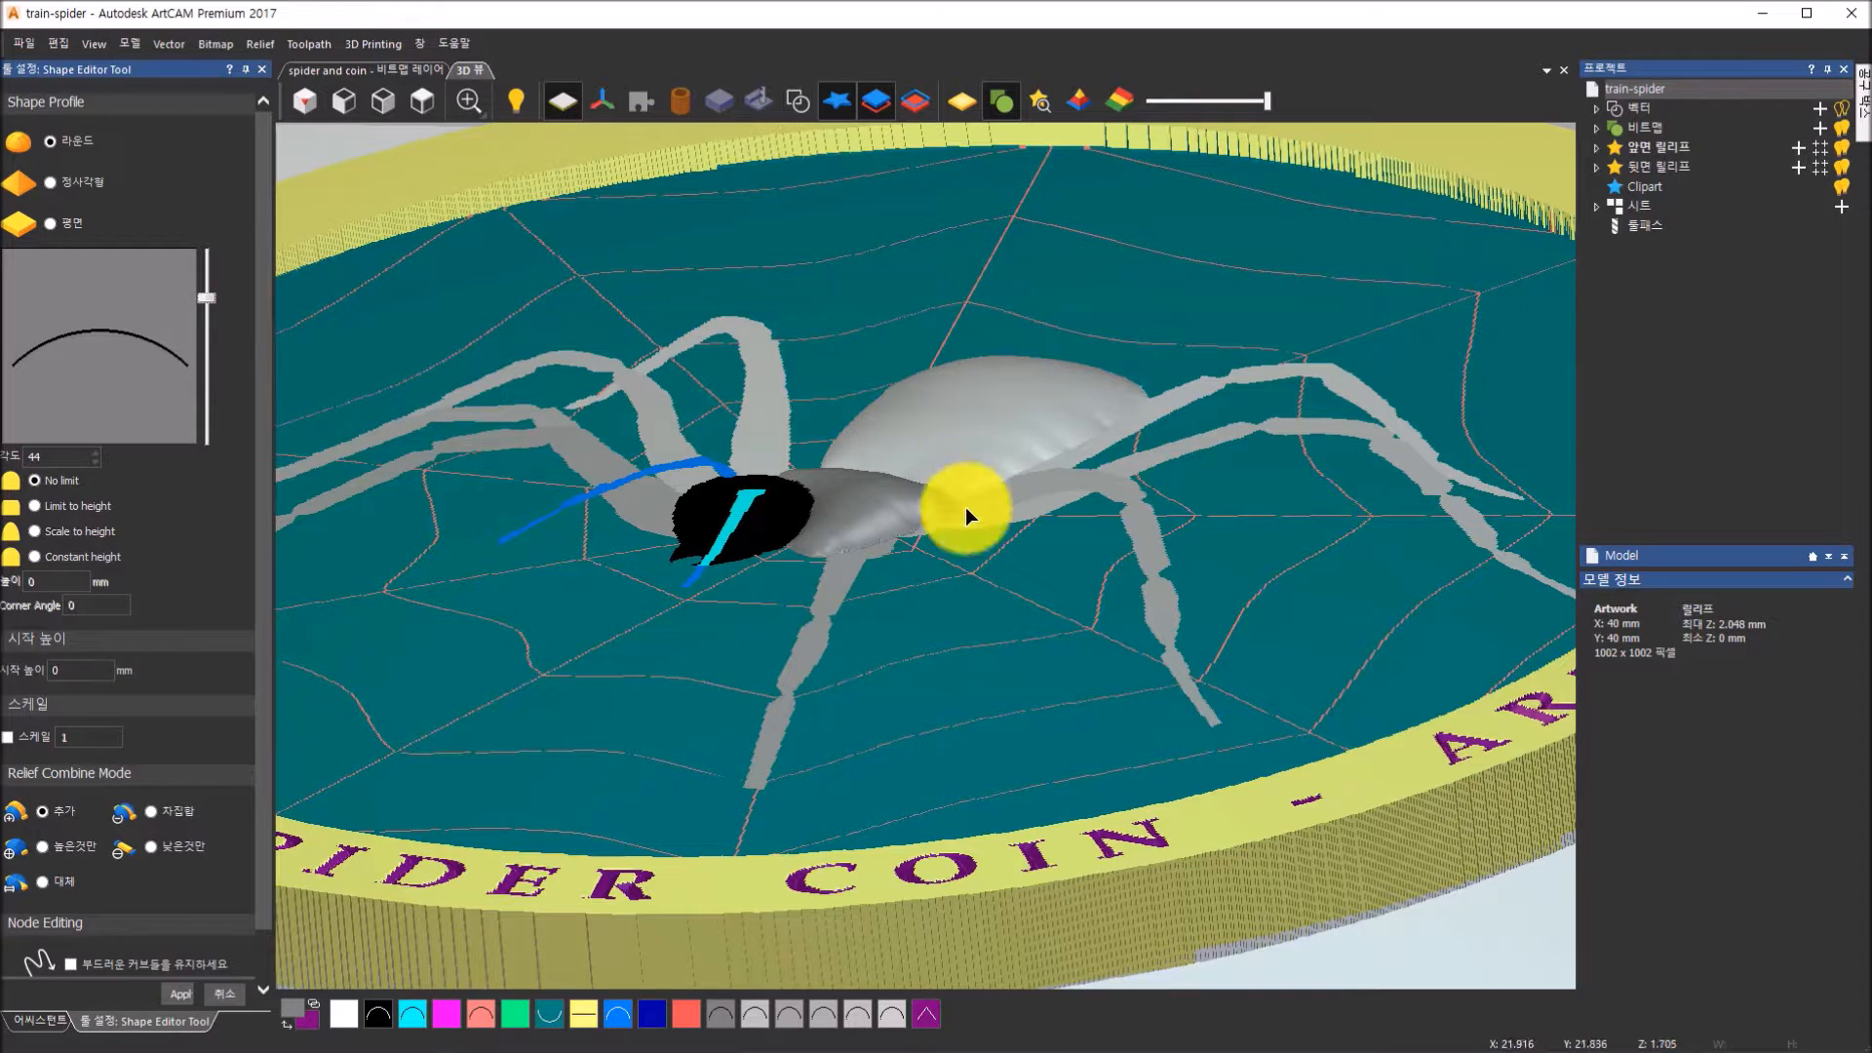
{"action": "left_click_drag", "start_coordinate": [204, 300], "coordinate": [205, 326]}
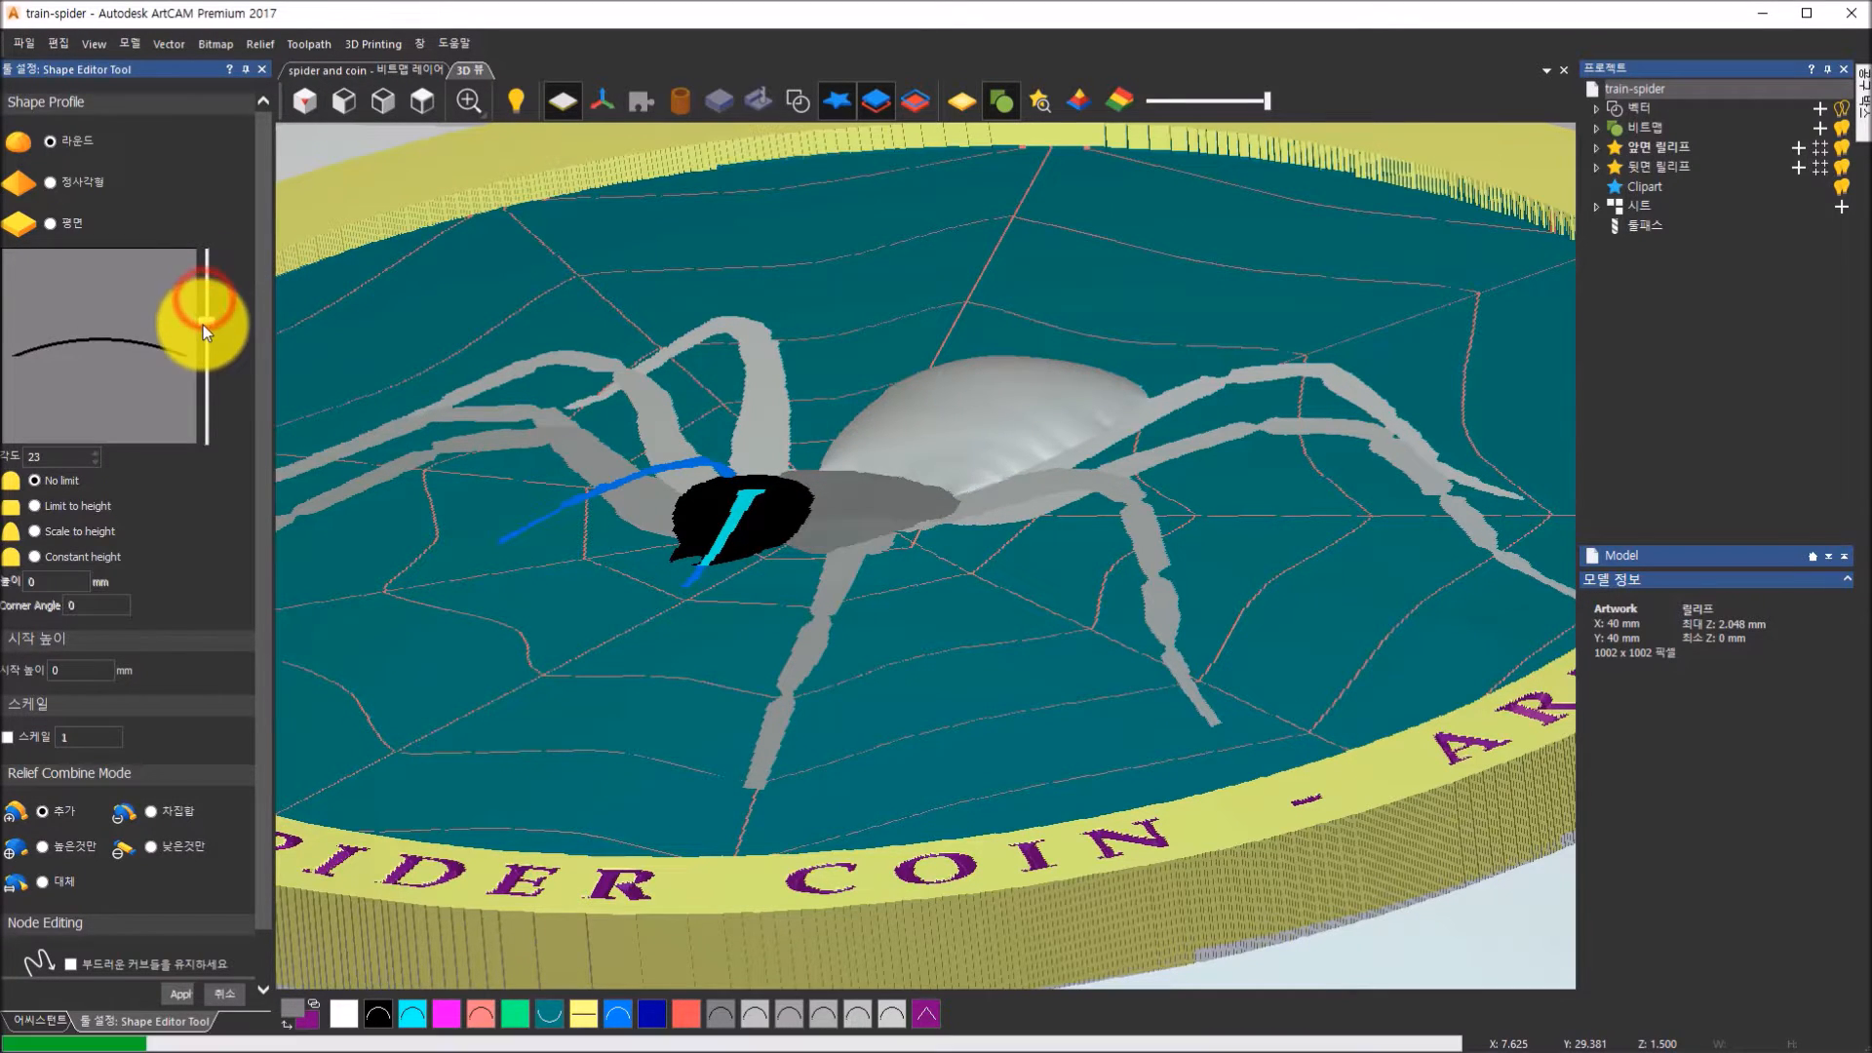
{"action": "mouse_move", "coordinate": [1000, 623]}
{"action": "left_mouse_down"}
{"action": "mouse_move", "coordinate": [985, 729]}
{"action": "mouse_move", "coordinate": [974, 612]}
{"action": "left_mouse_up"}
{"action": "left_click_drag", "start_coordinate": [208, 324], "coordinate": [209, 307]}
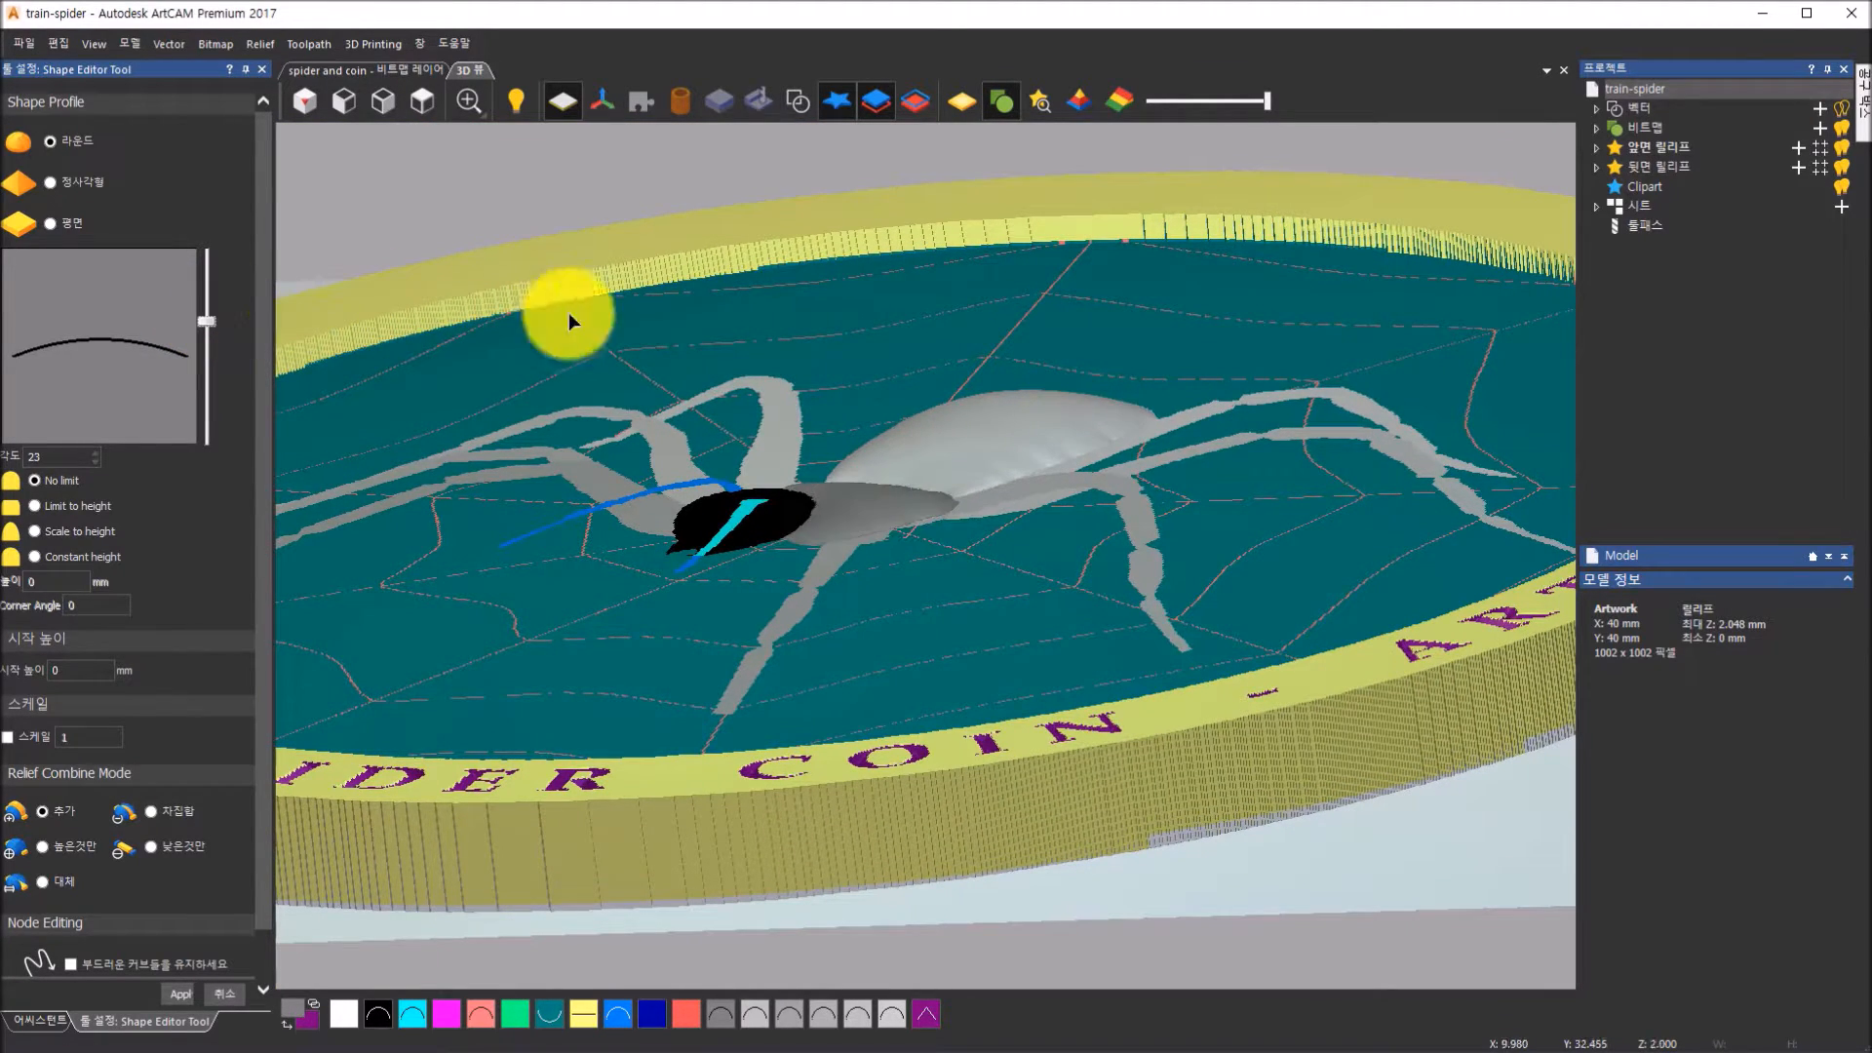
{"action": "scroll", "coordinate": [902, 538], "scroll_direction": "up", "scroll_amount": 5}
{"action": "left_click_drag", "start_coordinate": [898, 544], "coordinate": [571, 524]}
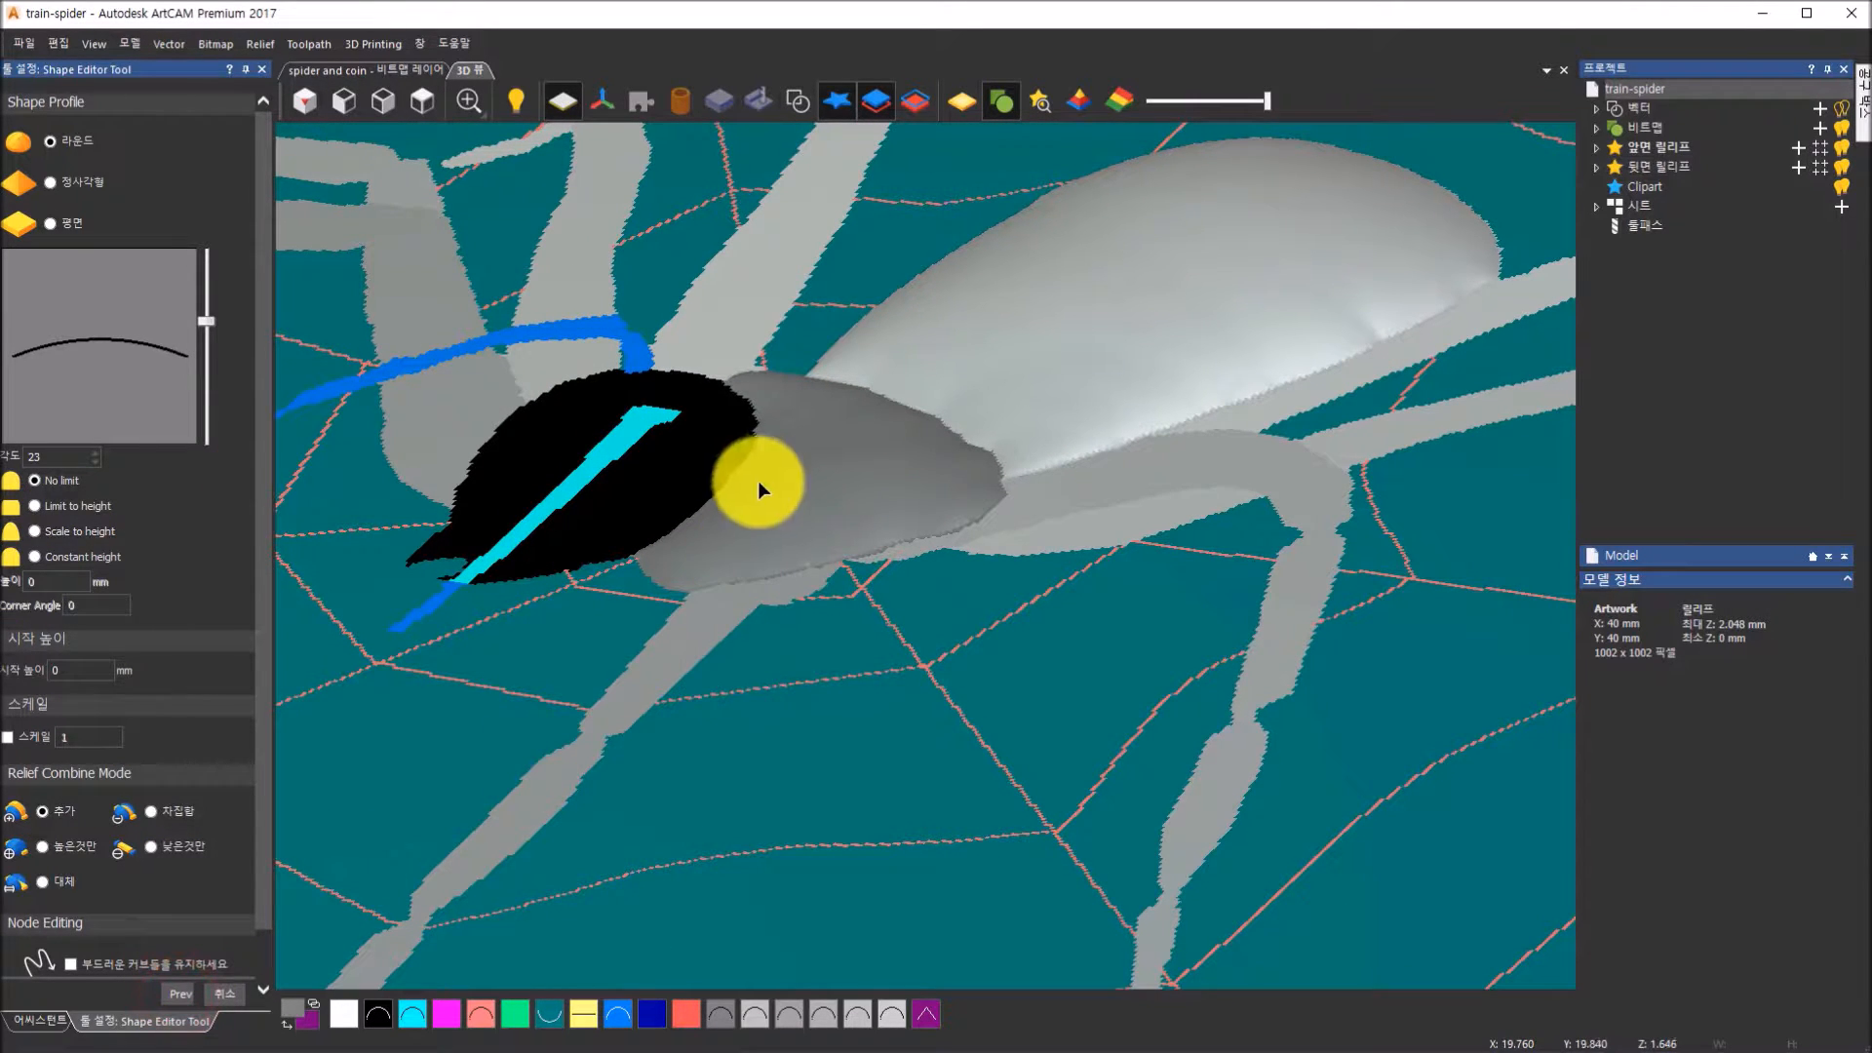
{"action": "scroll", "coordinate": [785, 519], "scroll_direction": "down", "scroll_amount": 4}
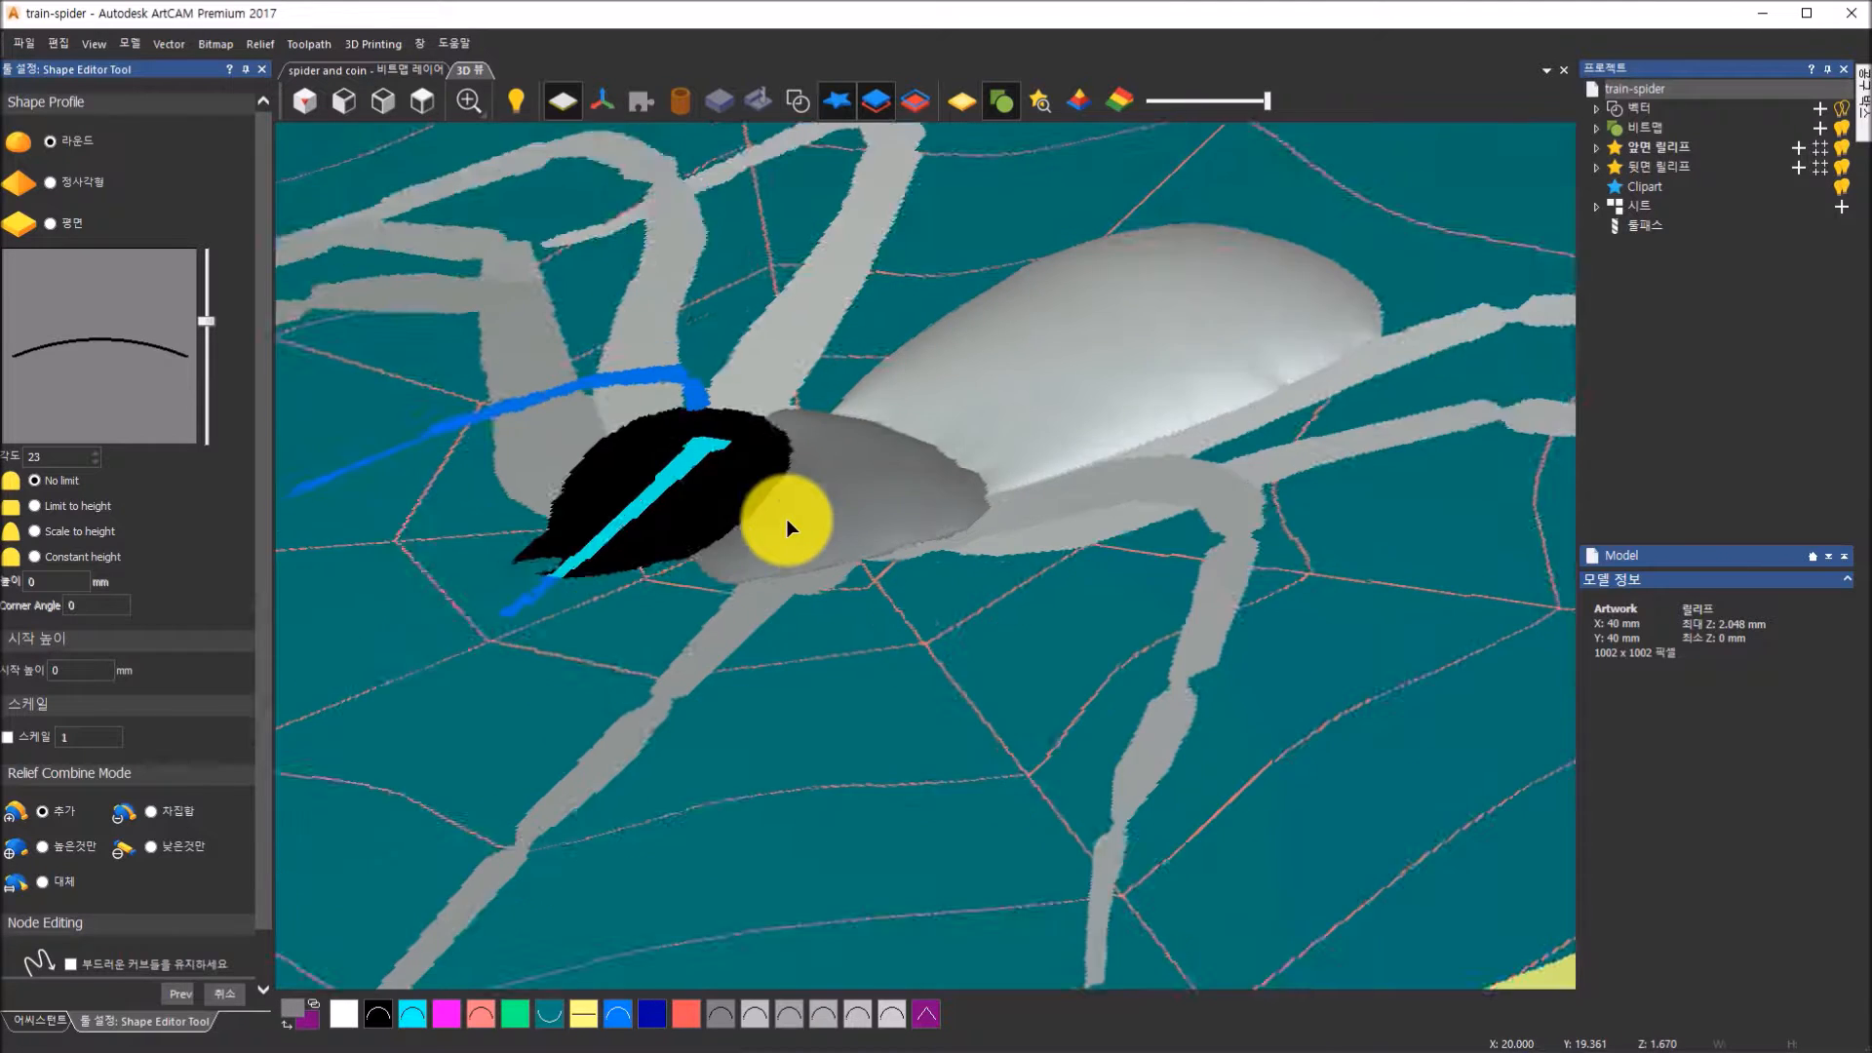
{"action": "scroll", "coordinate": [786, 518], "scroll_direction": "down", "scroll_amount": 3}
{"action": "scroll", "coordinate": [799, 546], "scroll_direction": "up", "scroll_amount": 5}
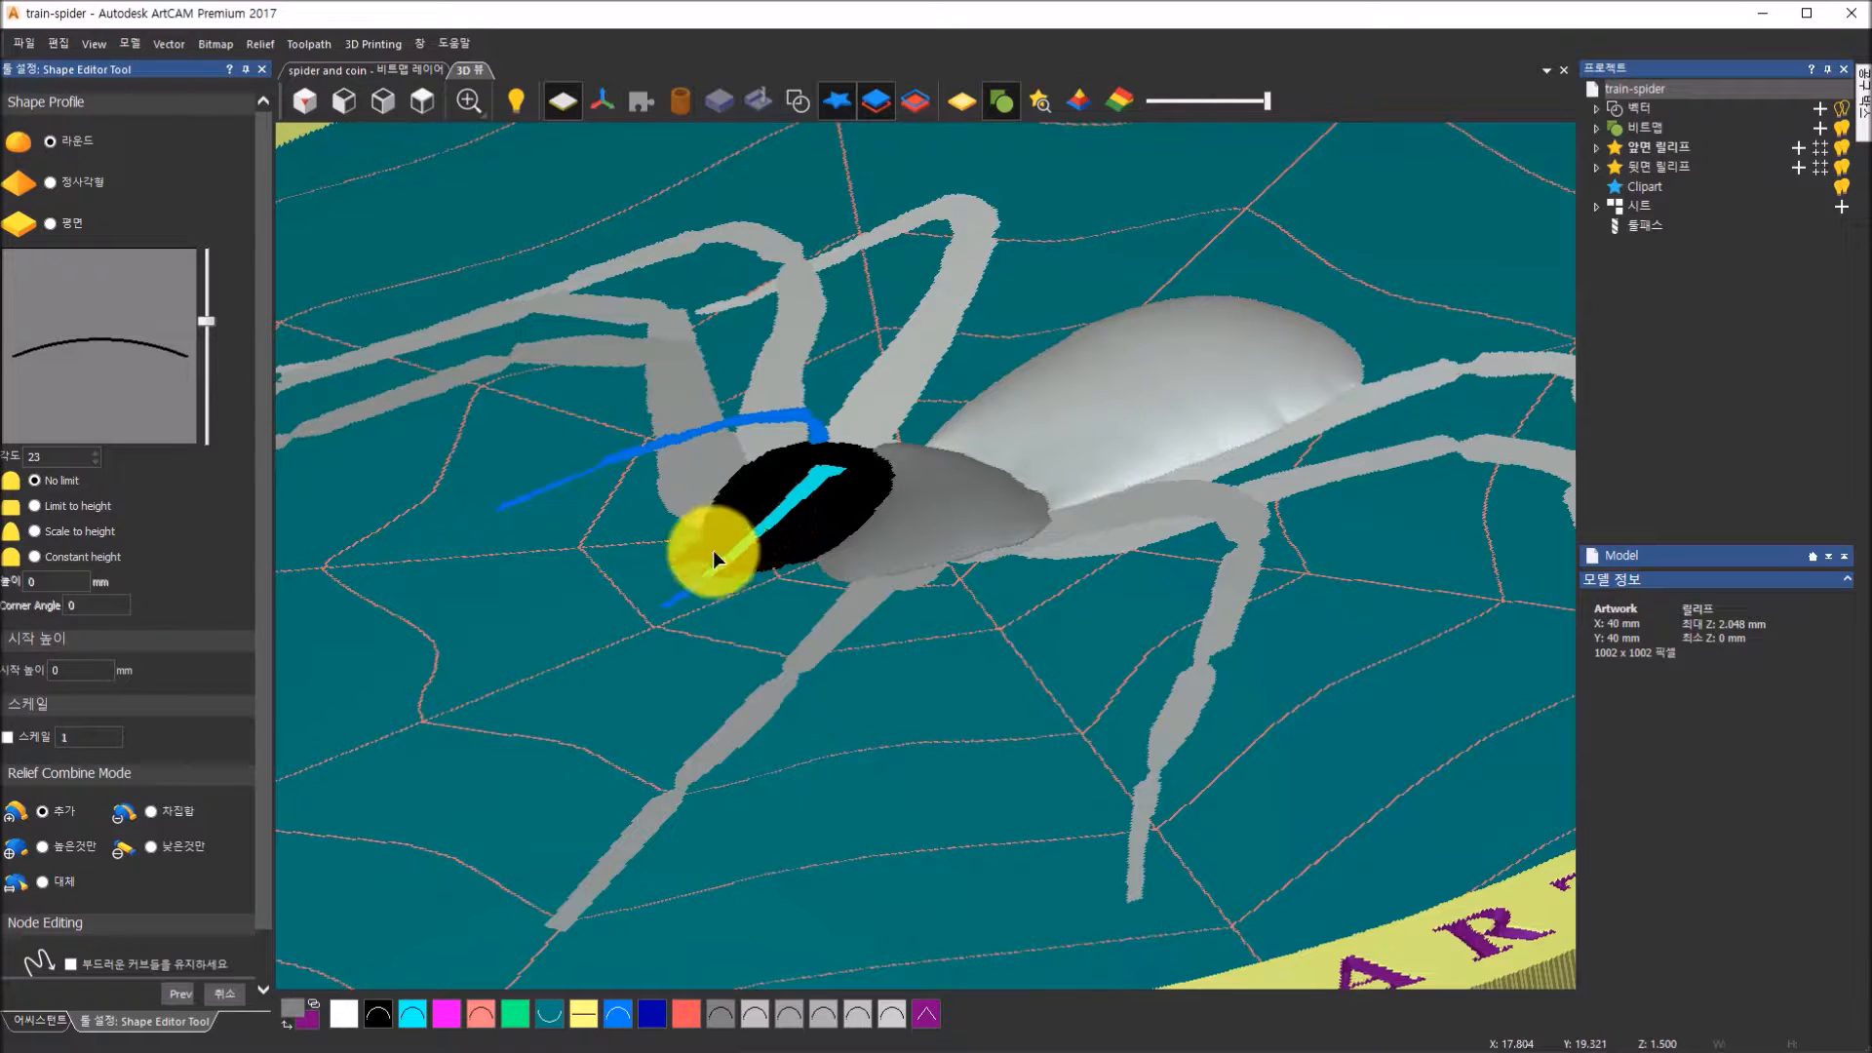
{"action": "left_click", "coordinate": [234, 993]}
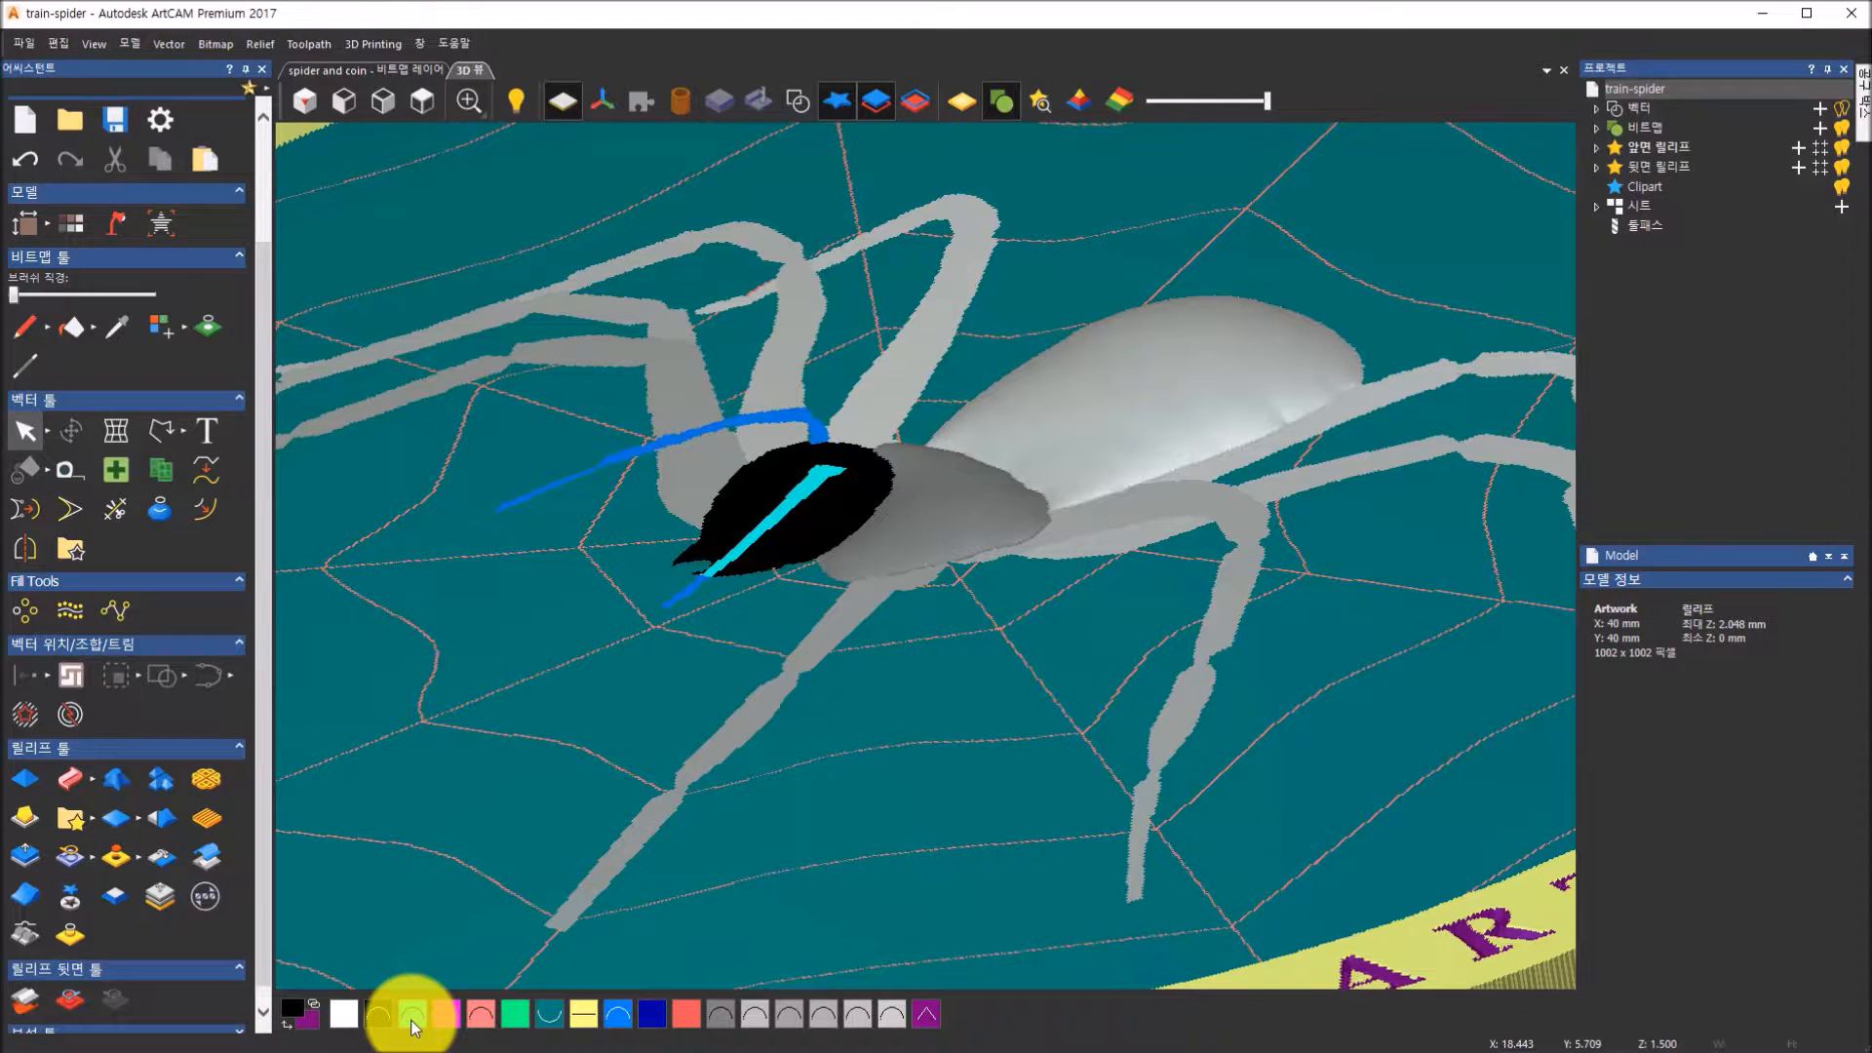
Link the cyan head stripe colour to black so that the spider's head becomes one region
{"action": "right_click", "coordinate": [411, 1024]}
{"action": "right_click", "coordinate": [411, 1023]}
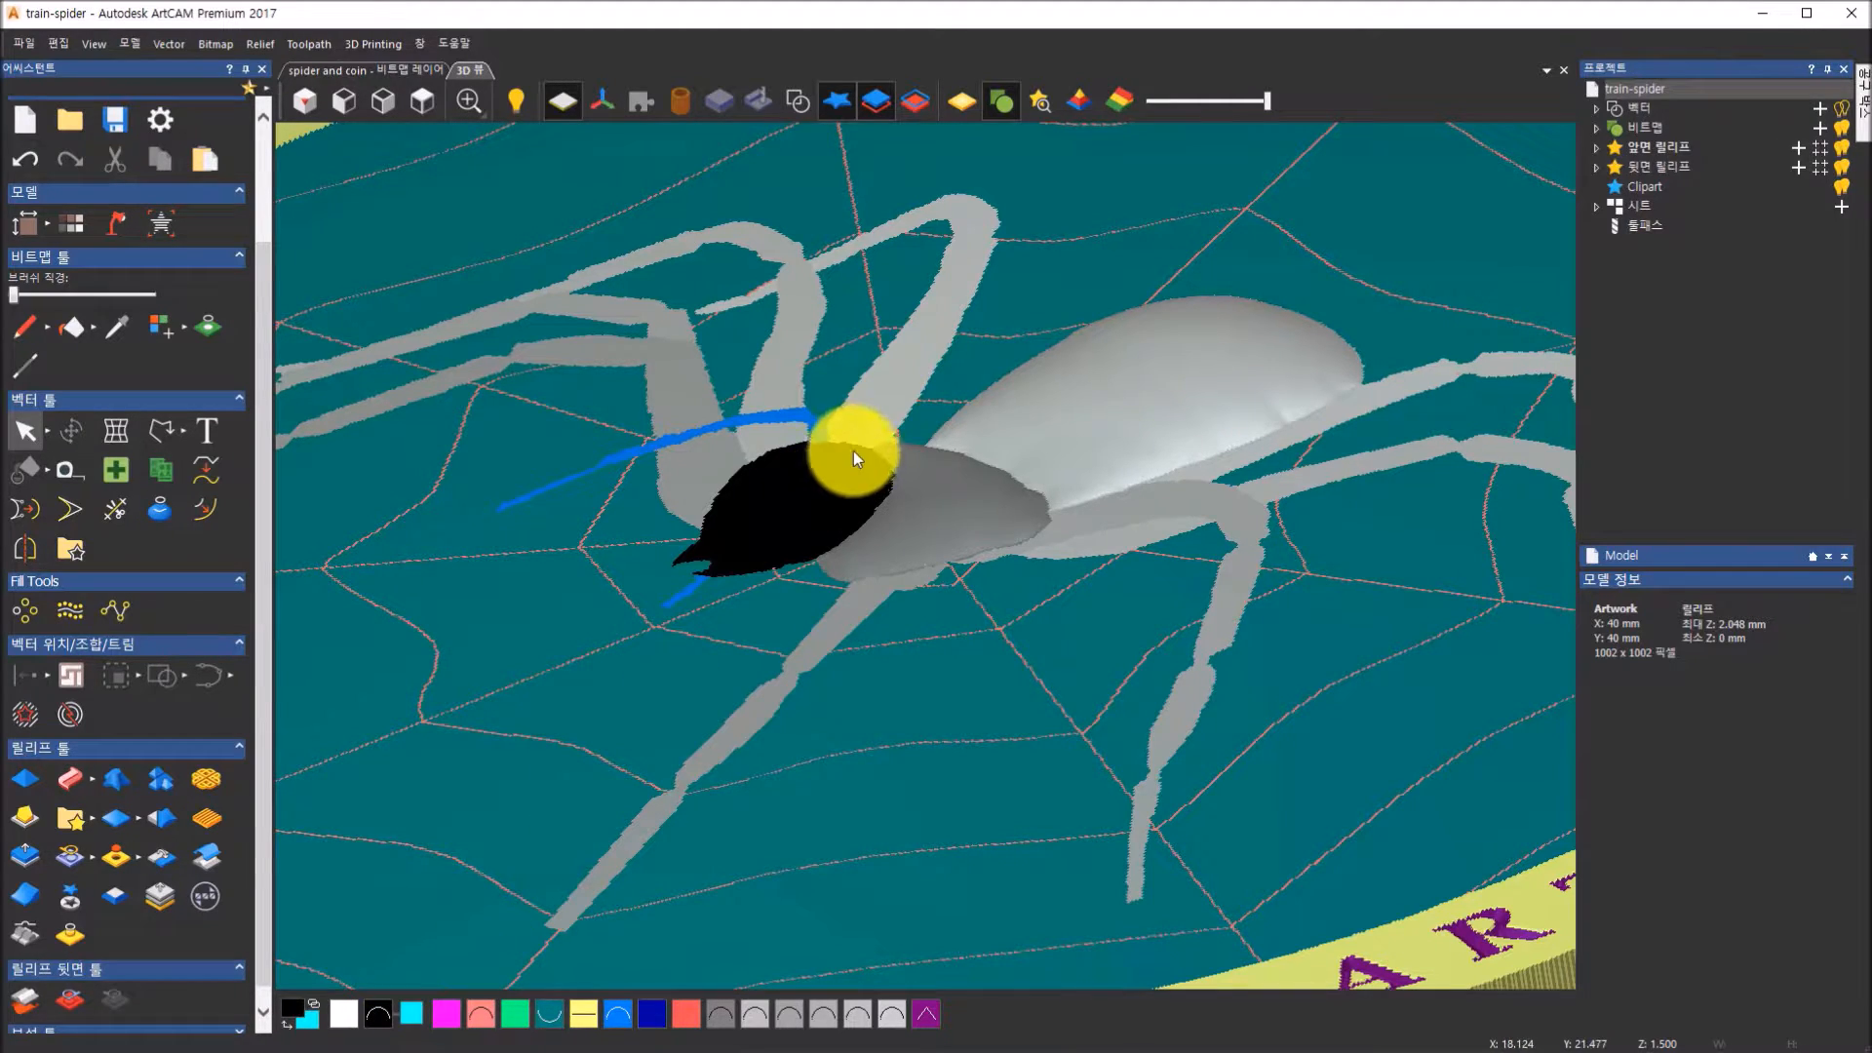
{"action": "mouse_move", "coordinate": [680, 541]}
{"action": "left_mouse_down"}
{"action": "mouse_move", "coordinate": [684, 573]}
{"action": "mouse_move", "coordinate": [877, 509]}
{"action": "mouse_move", "coordinate": [864, 448]}
{"action": "left_mouse_up"}
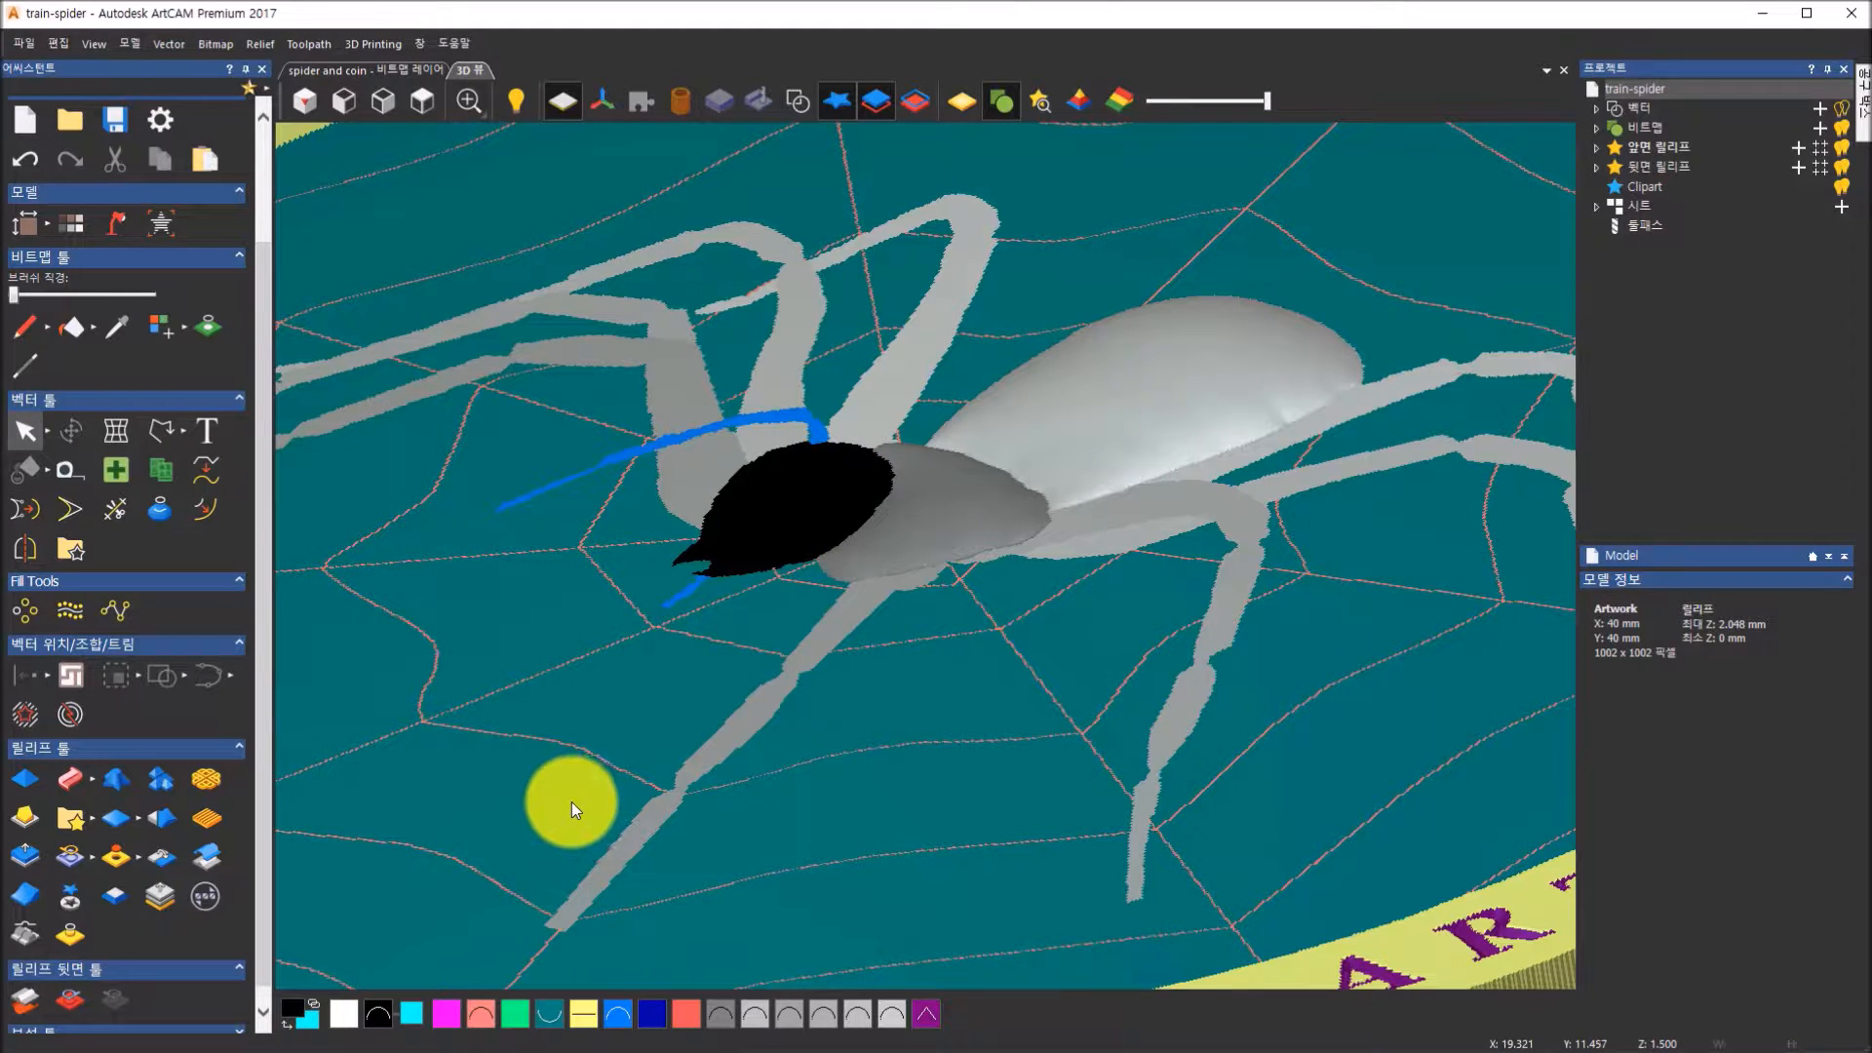
Open the black head colour in the Shape Editor, set its round profile angle to 27 degrees and apply it
{"action": "double_click", "coordinate": [380, 1020]}
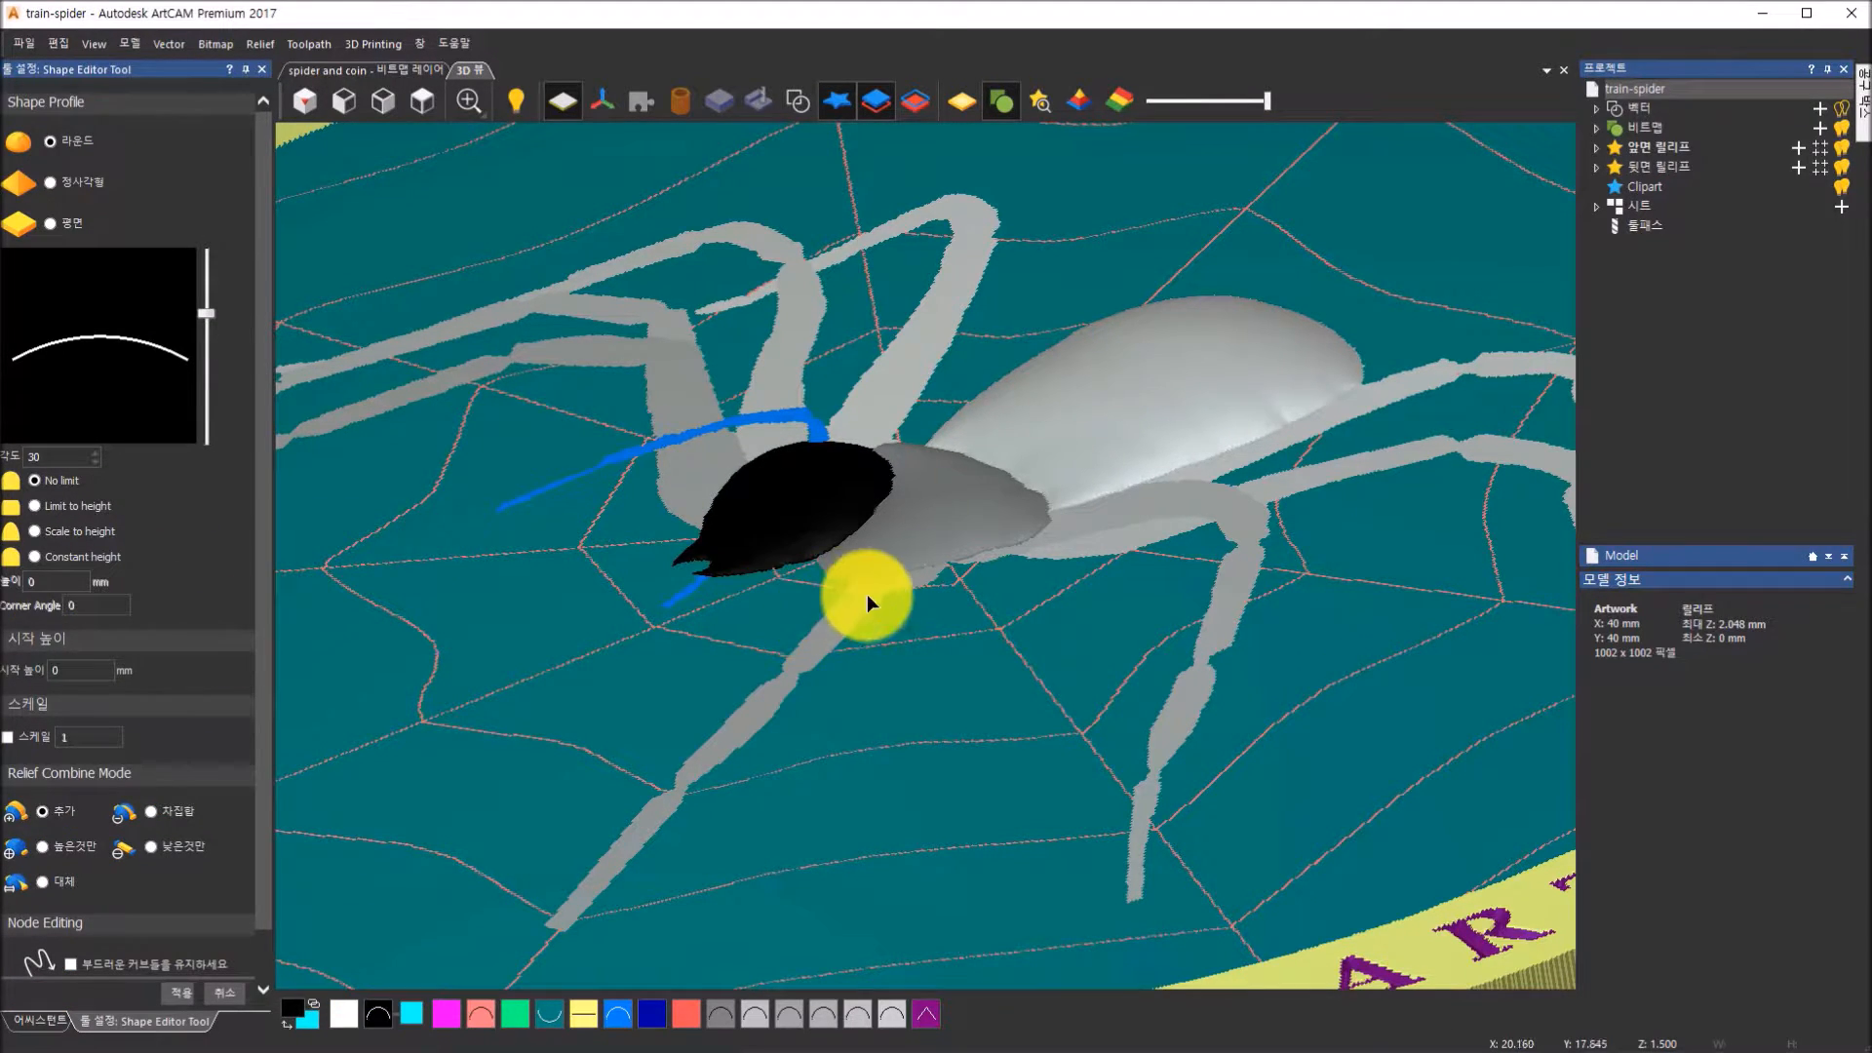
{"action": "left_click_drag", "start_coordinate": [1064, 522], "coordinate": [861, 464]}
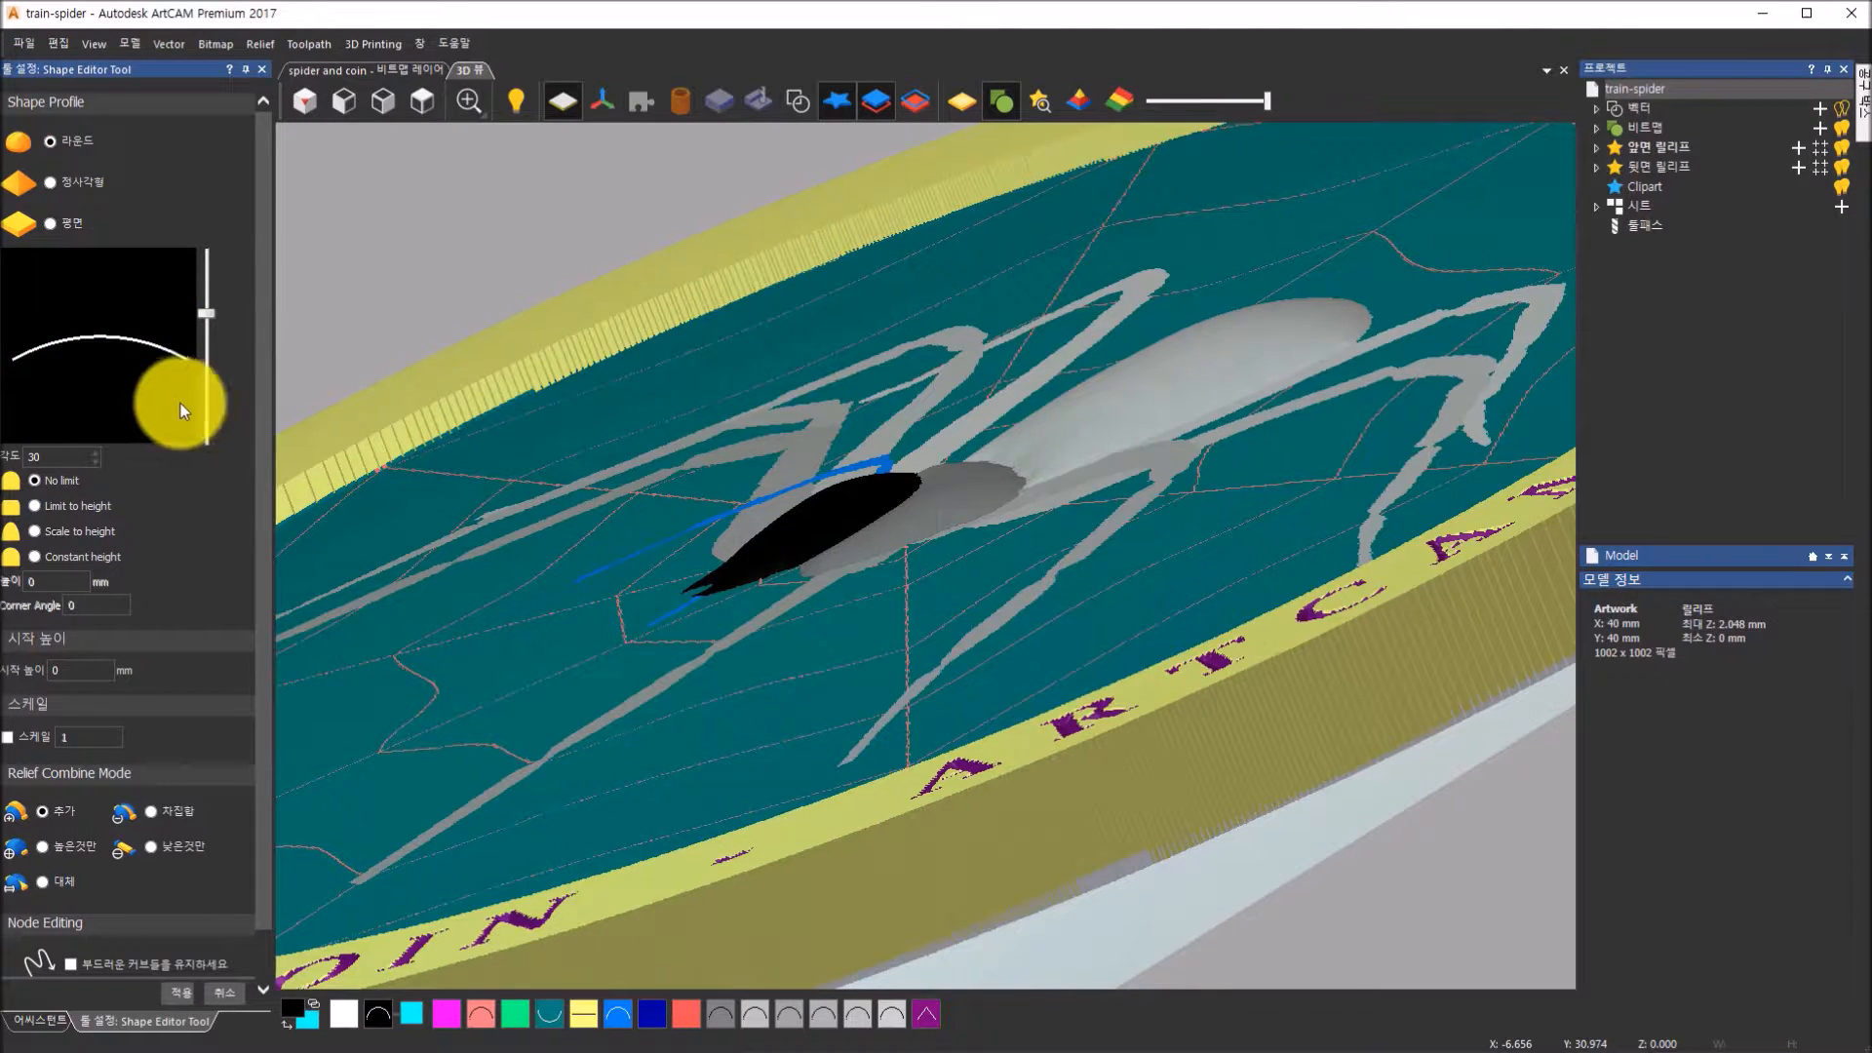
{"action": "left_click_drag", "start_coordinate": [1083, 497], "coordinate": [1209, 584]}
{"action": "left_click_drag", "start_coordinate": [209, 313], "coordinate": [205, 301]}
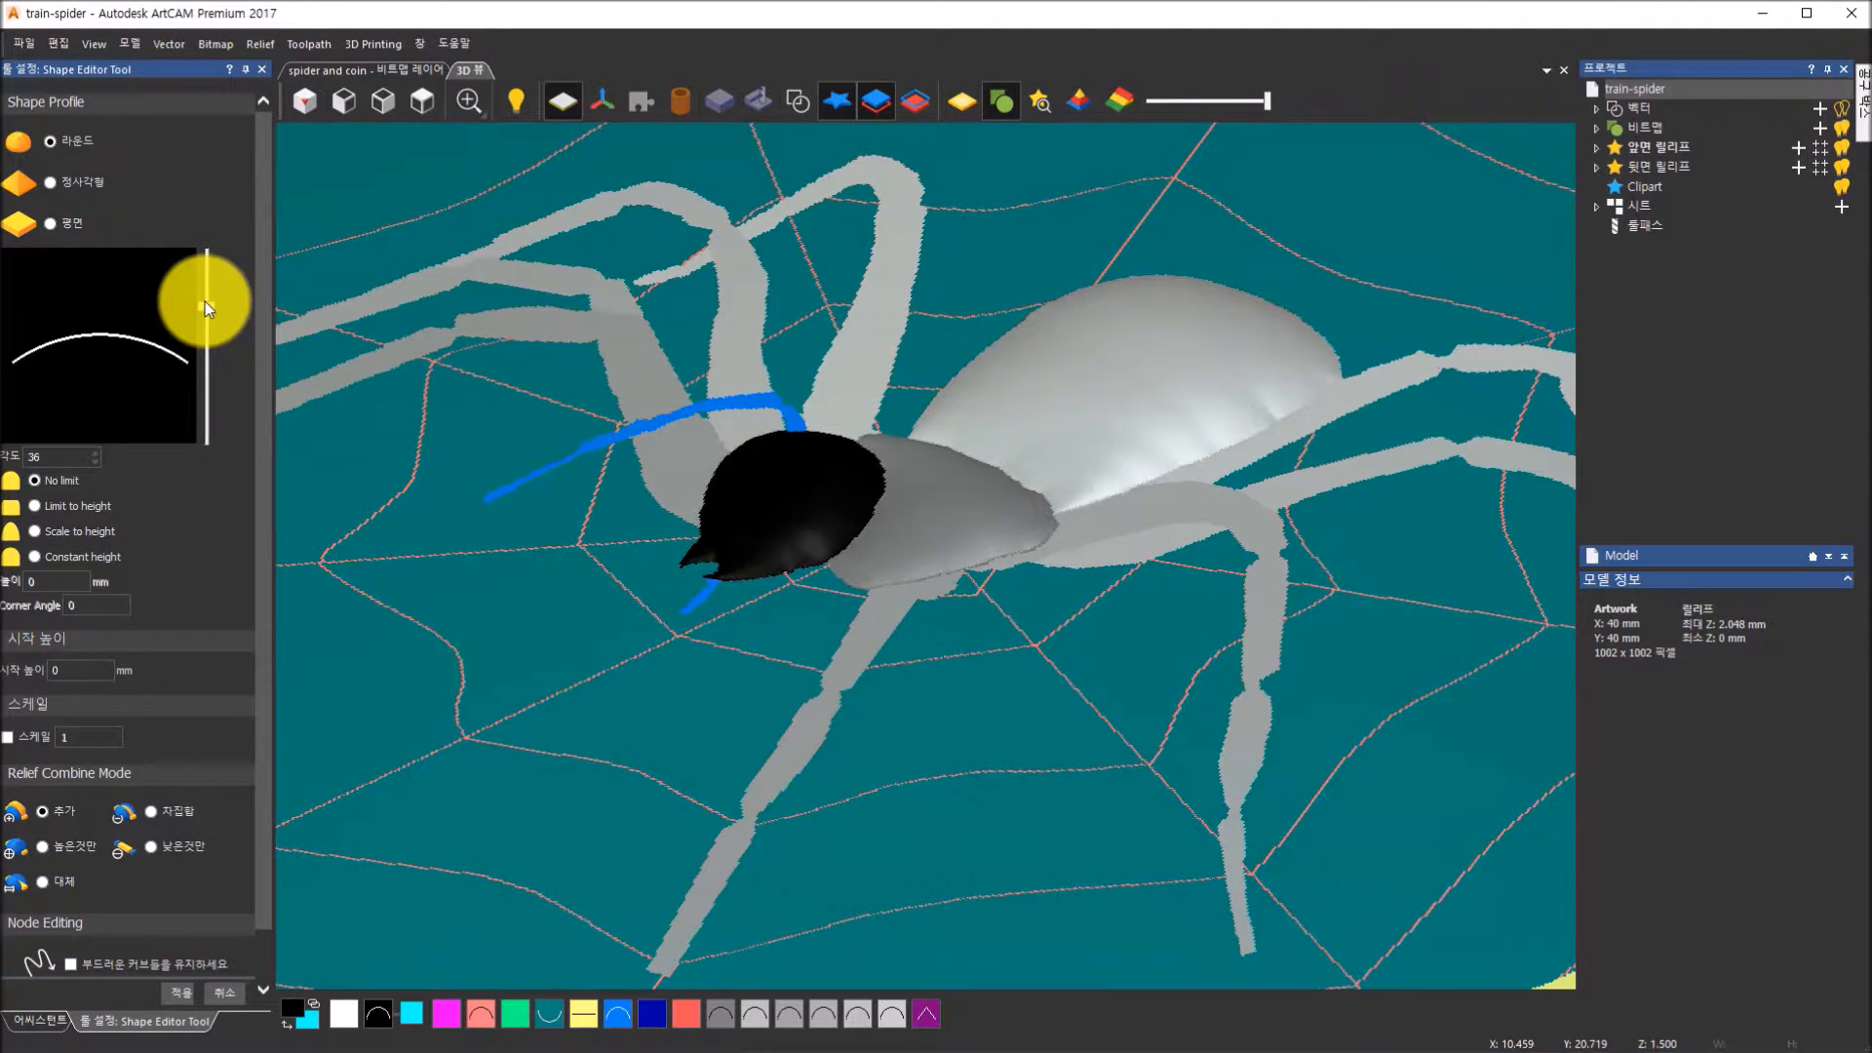
{"action": "left_click_drag", "start_coordinate": [790, 630], "coordinate": [681, 488]}
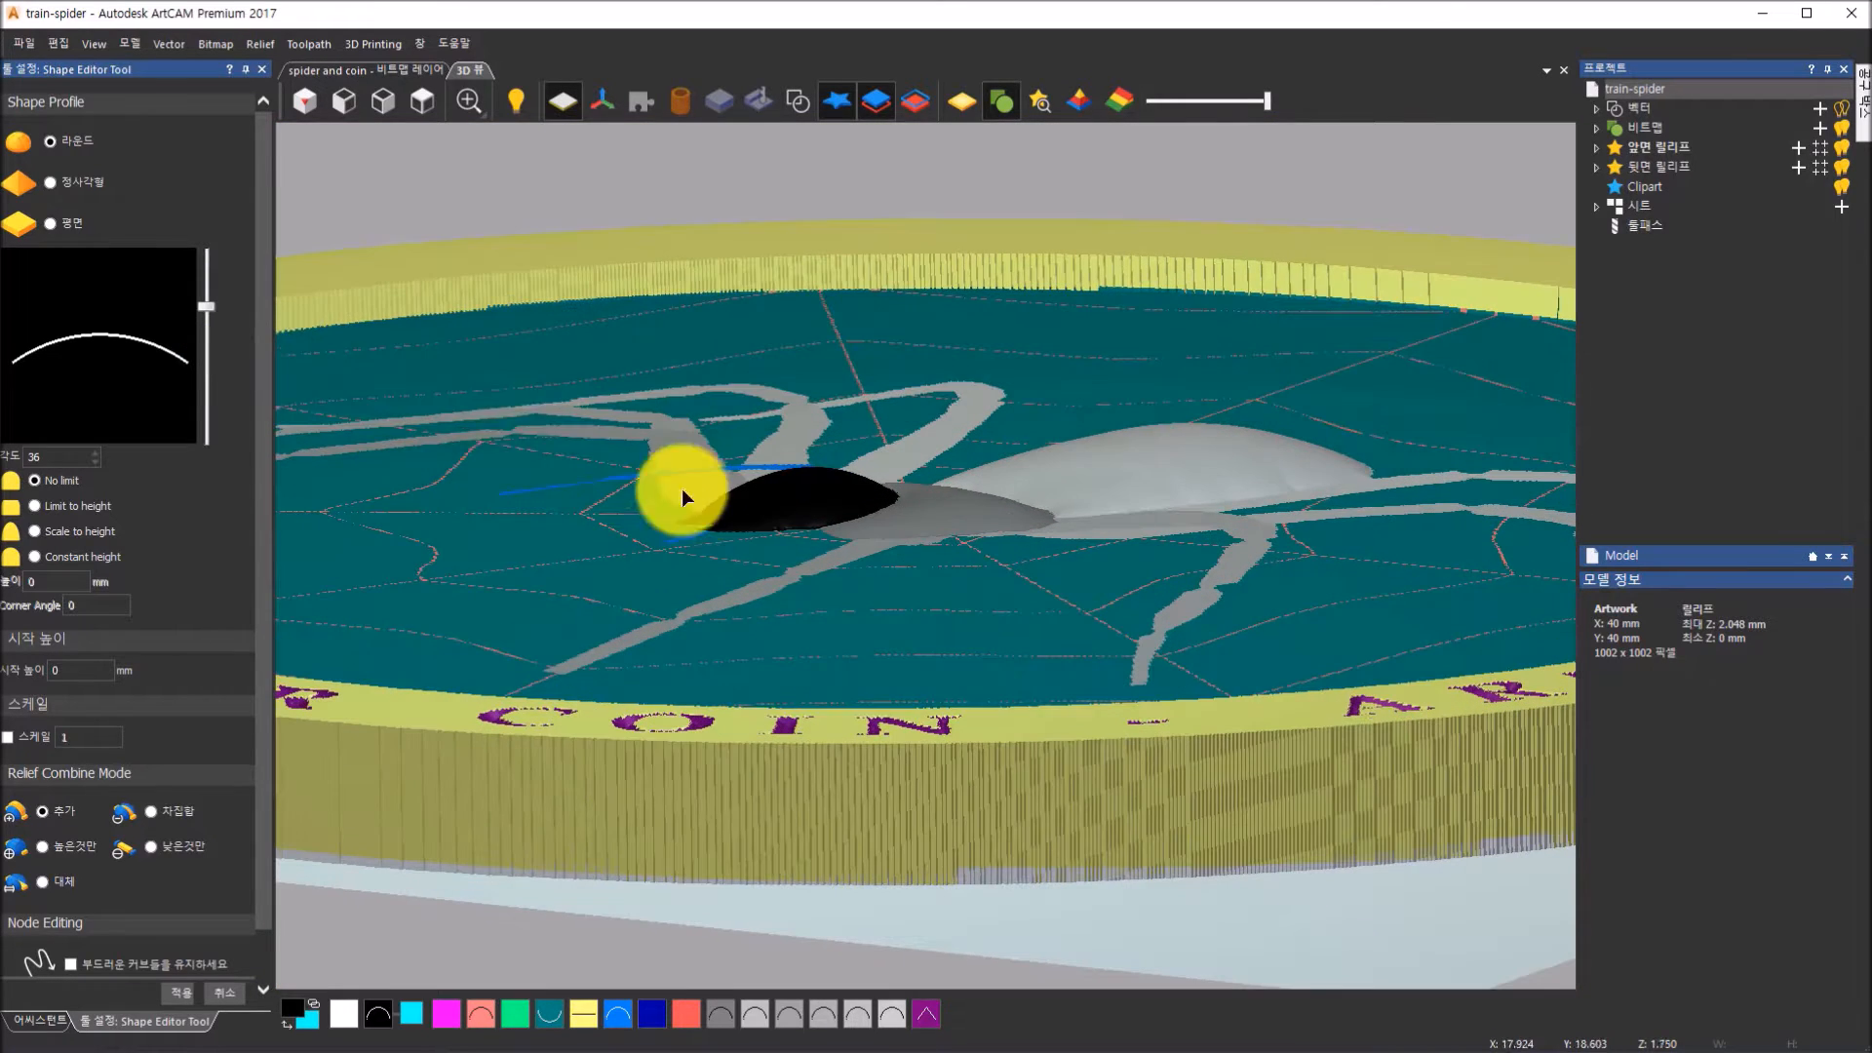
{"action": "left_click_drag", "start_coordinate": [202, 304], "coordinate": [203, 314]}
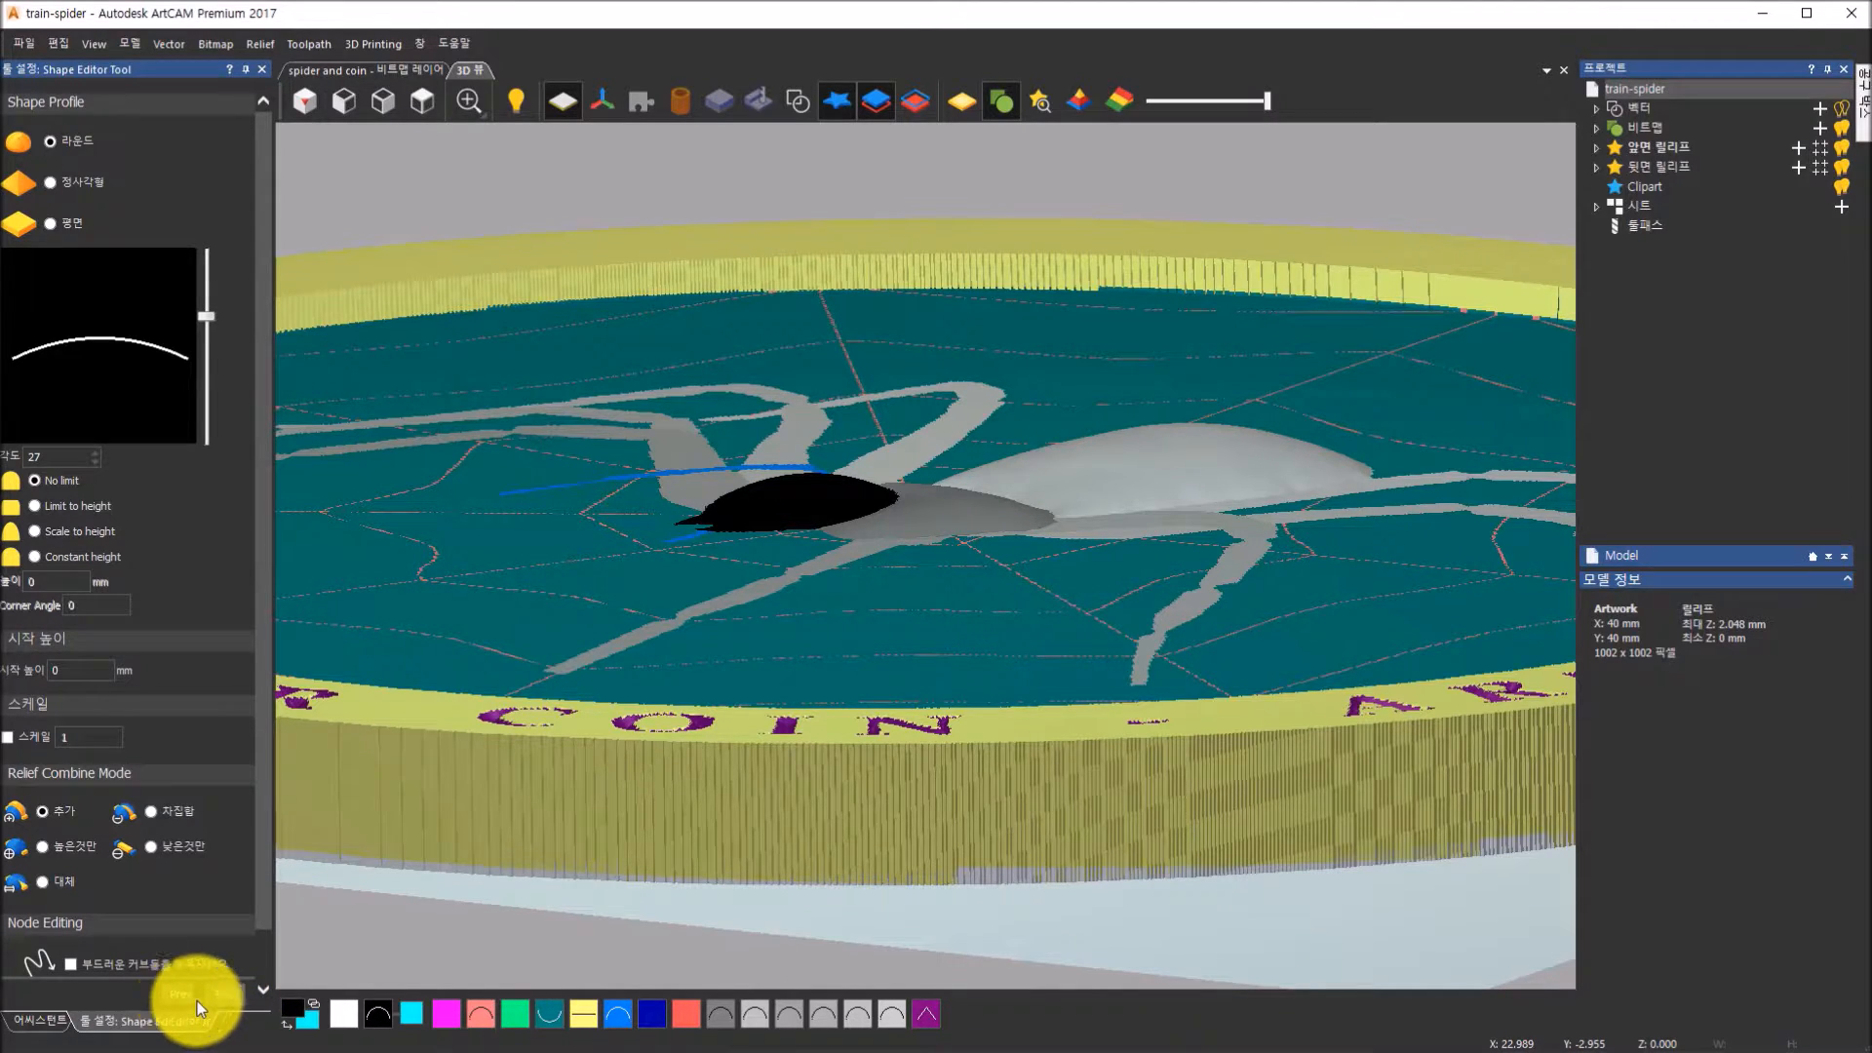
{"action": "scroll", "coordinate": [841, 544], "scroll_direction": "up", "scroll_amount": 5}
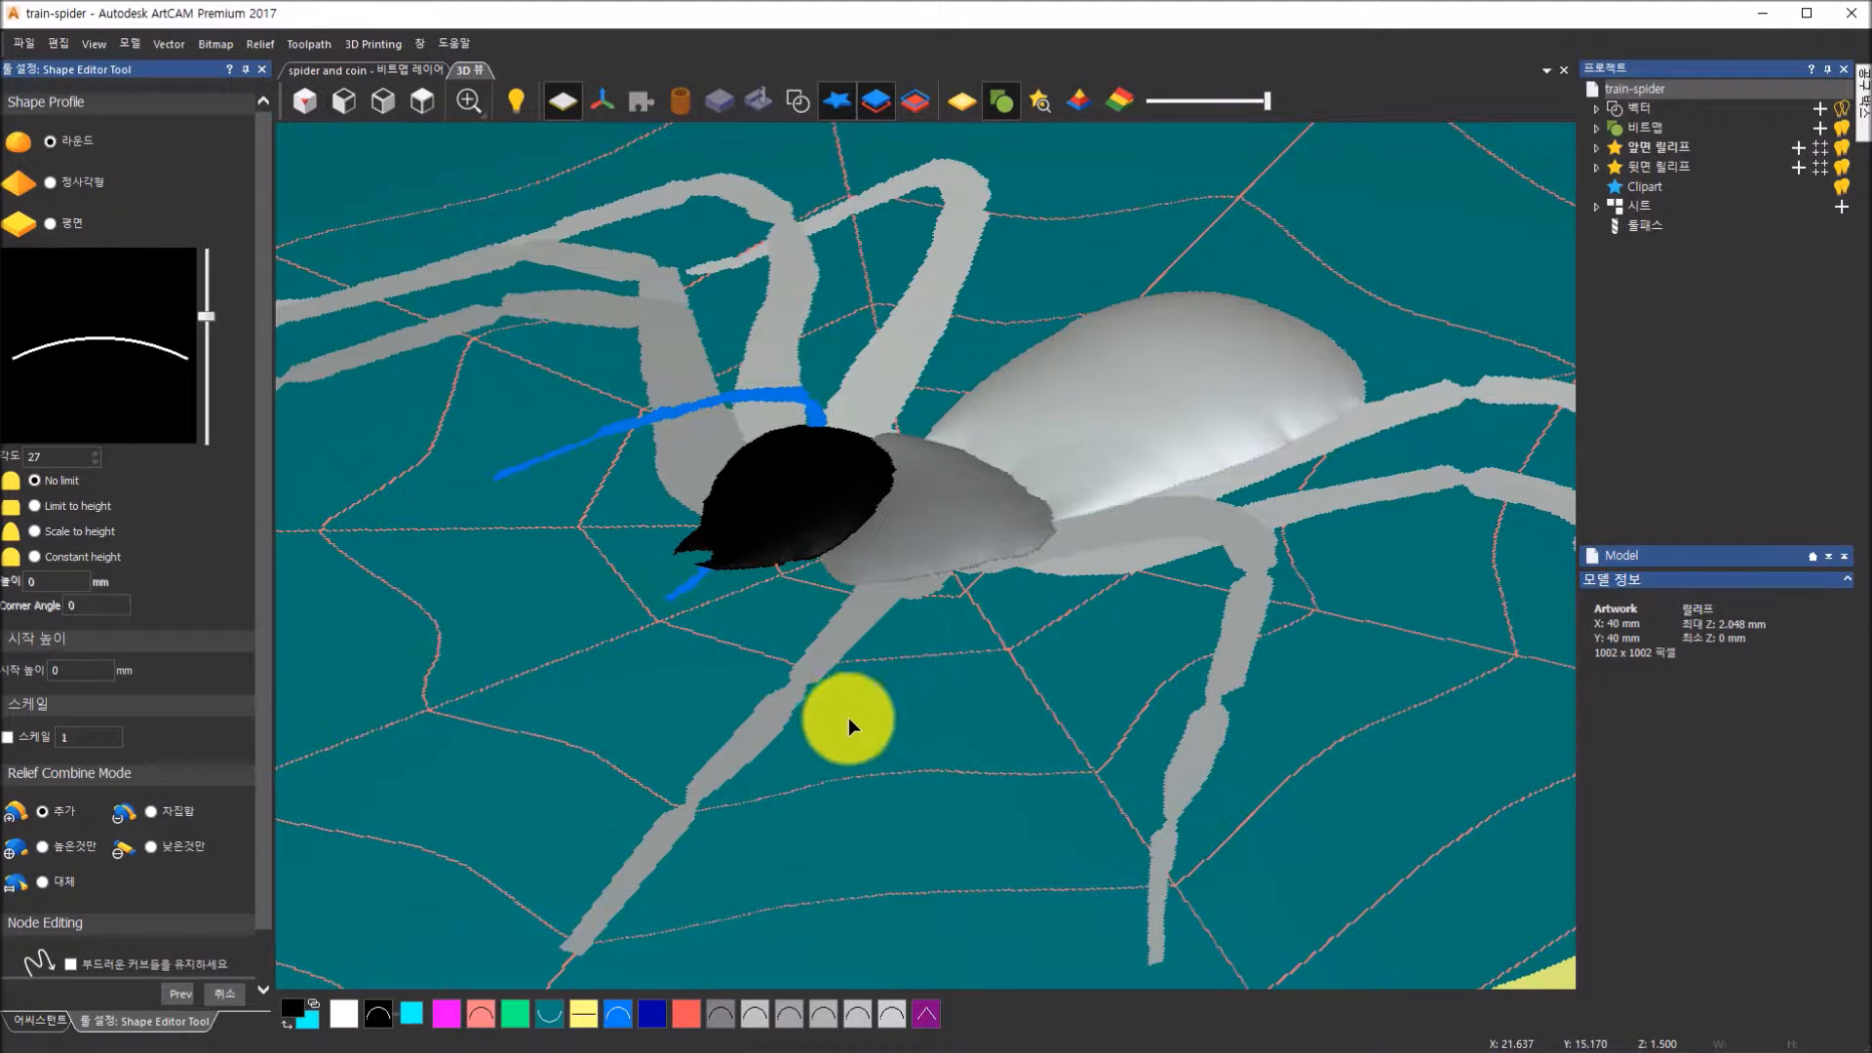
Apply the additive round profile at 45 degrees to the two lightest grey leg colours
{"action": "left_click", "coordinate": [885, 1026]}
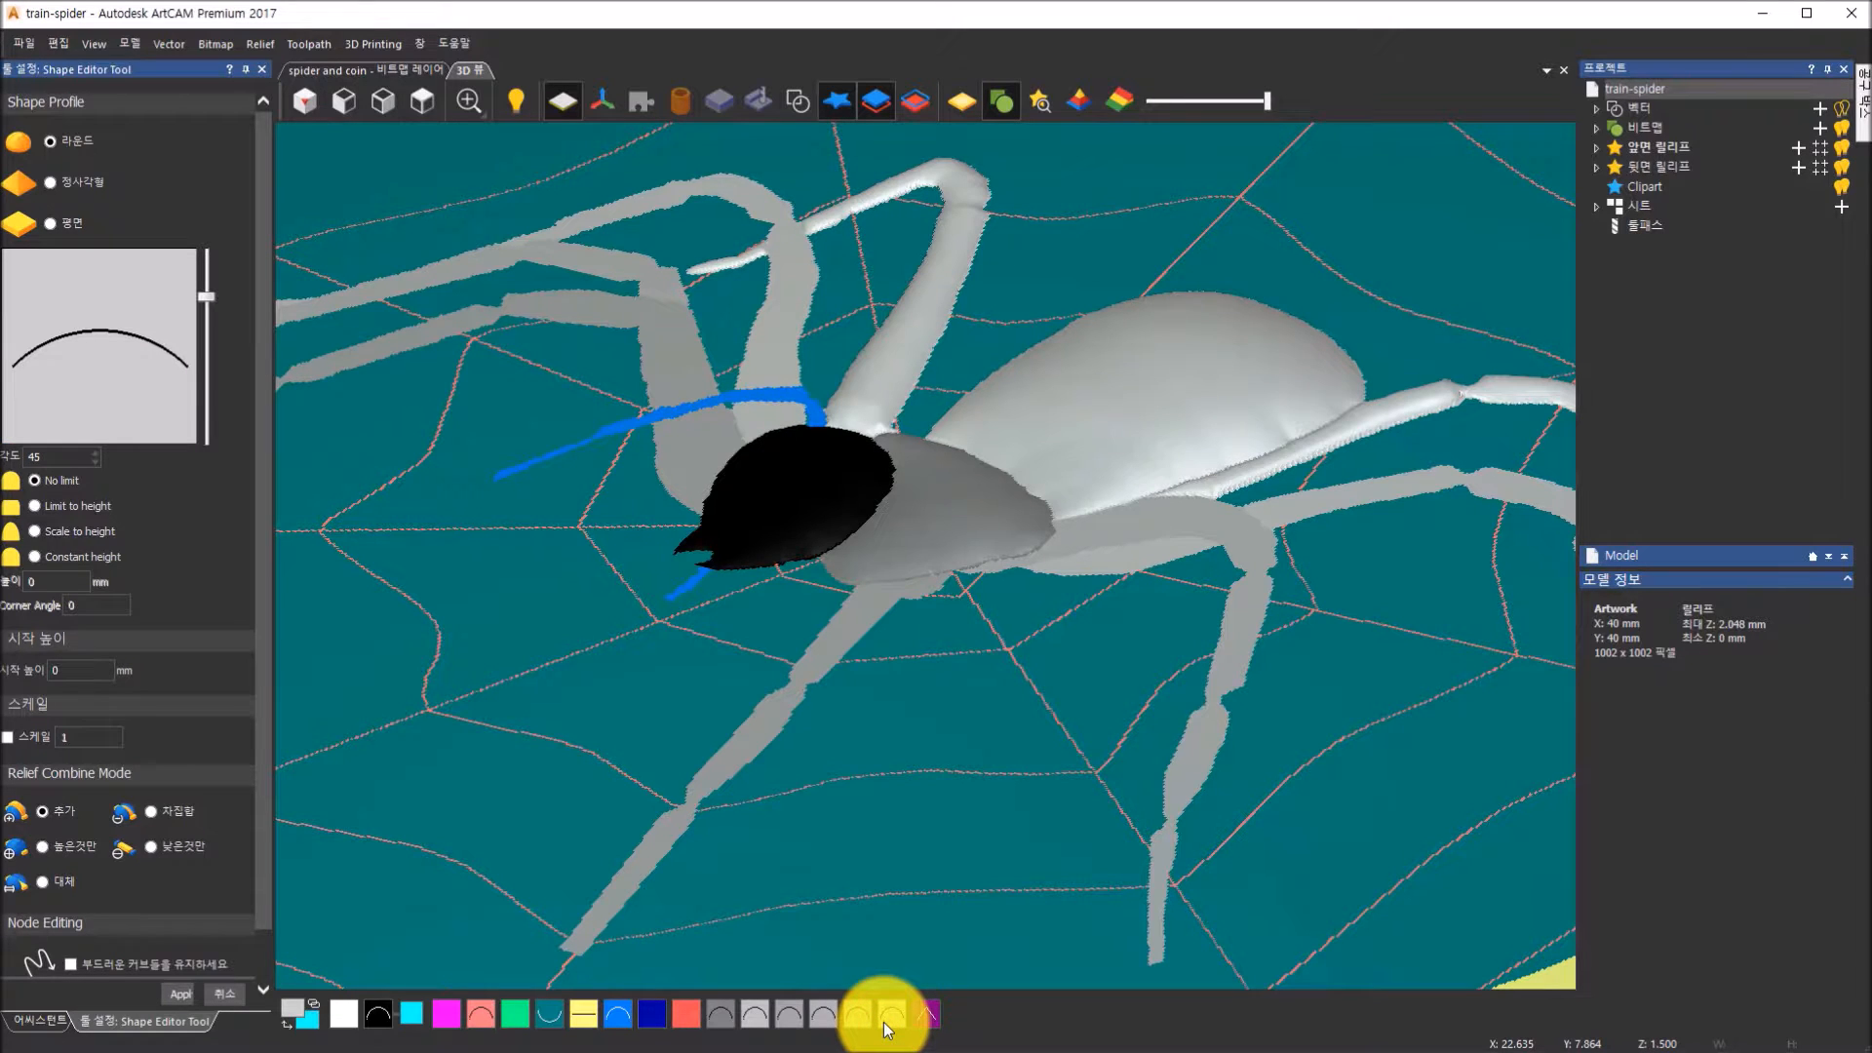
{"action": "mouse_move", "coordinate": [1360, 397]}
{"action": "left_mouse_down"}
{"action": "mouse_move", "coordinate": [1426, 378]}
{"action": "mouse_move", "coordinate": [1335, 417]}
{"action": "left_mouse_up"}
{"action": "scroll", "coordinate": [1336, 425], "scroll_direction": "down", "scroll_amount": 2}
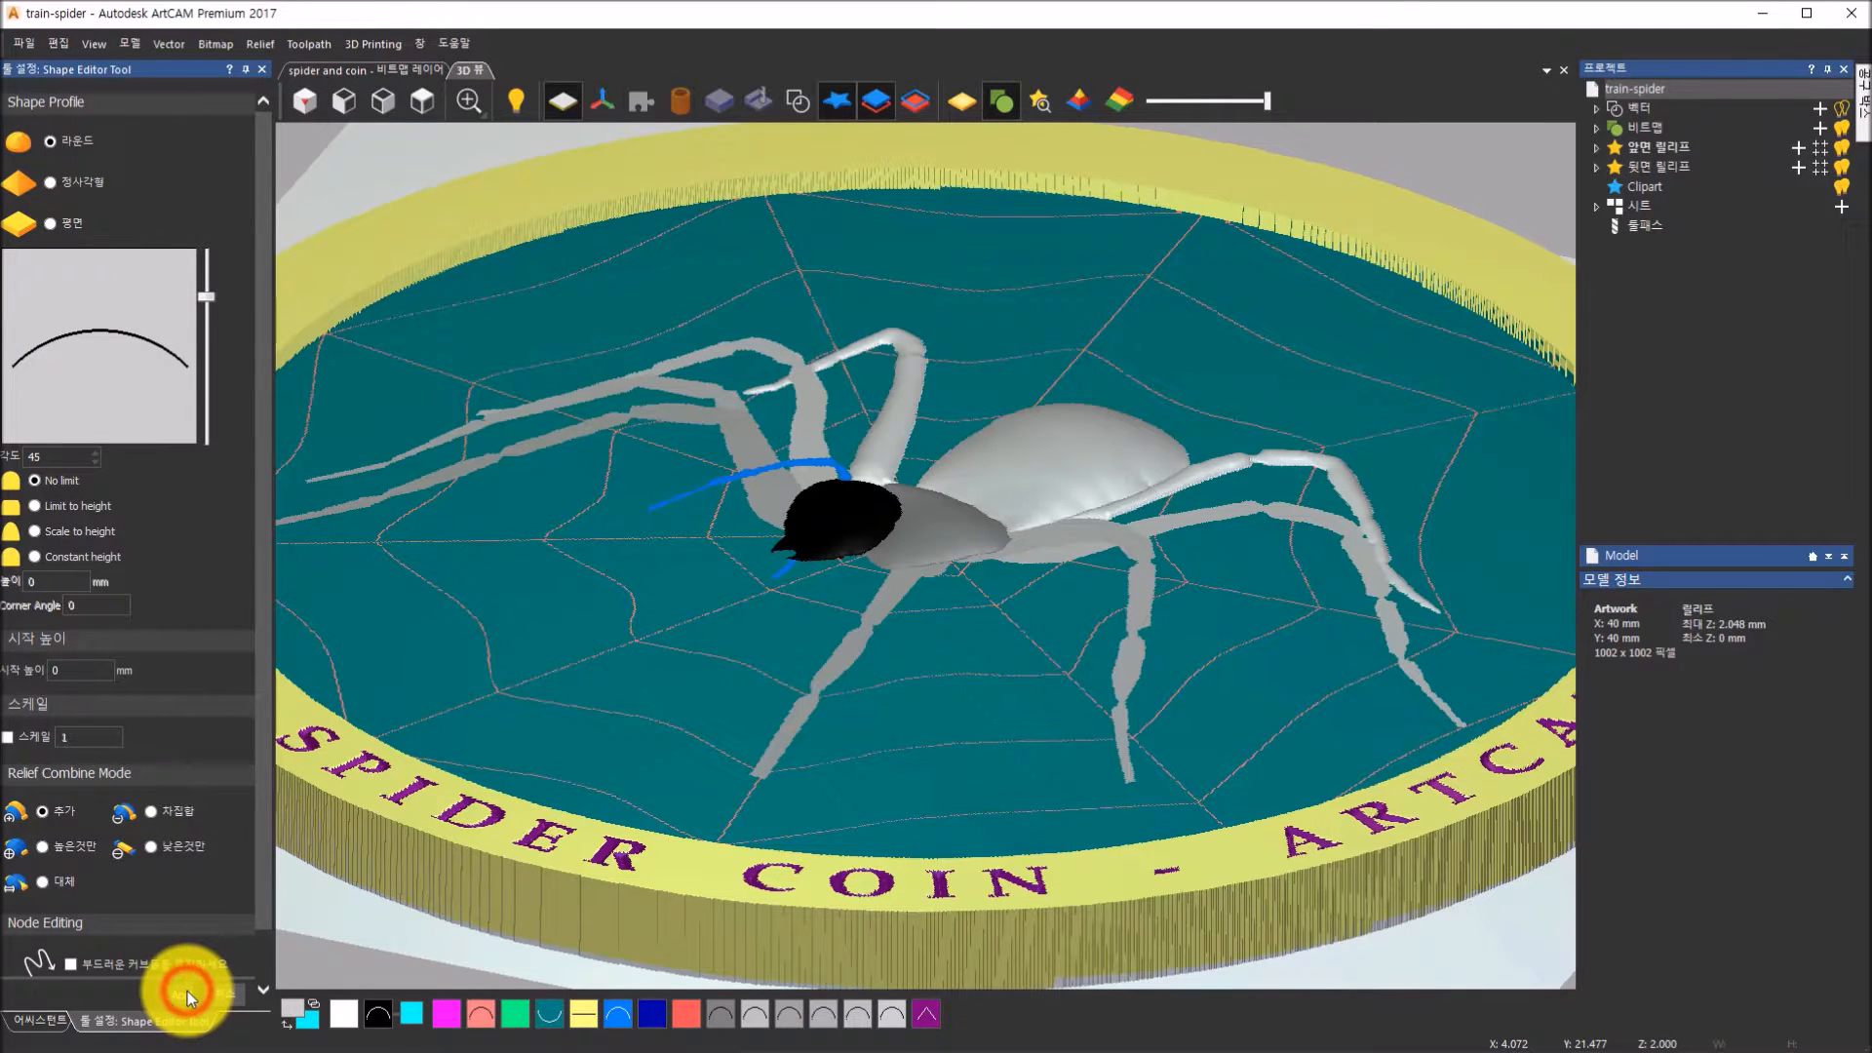
{"action": "left_click", "coordinate": [858, 1012]}
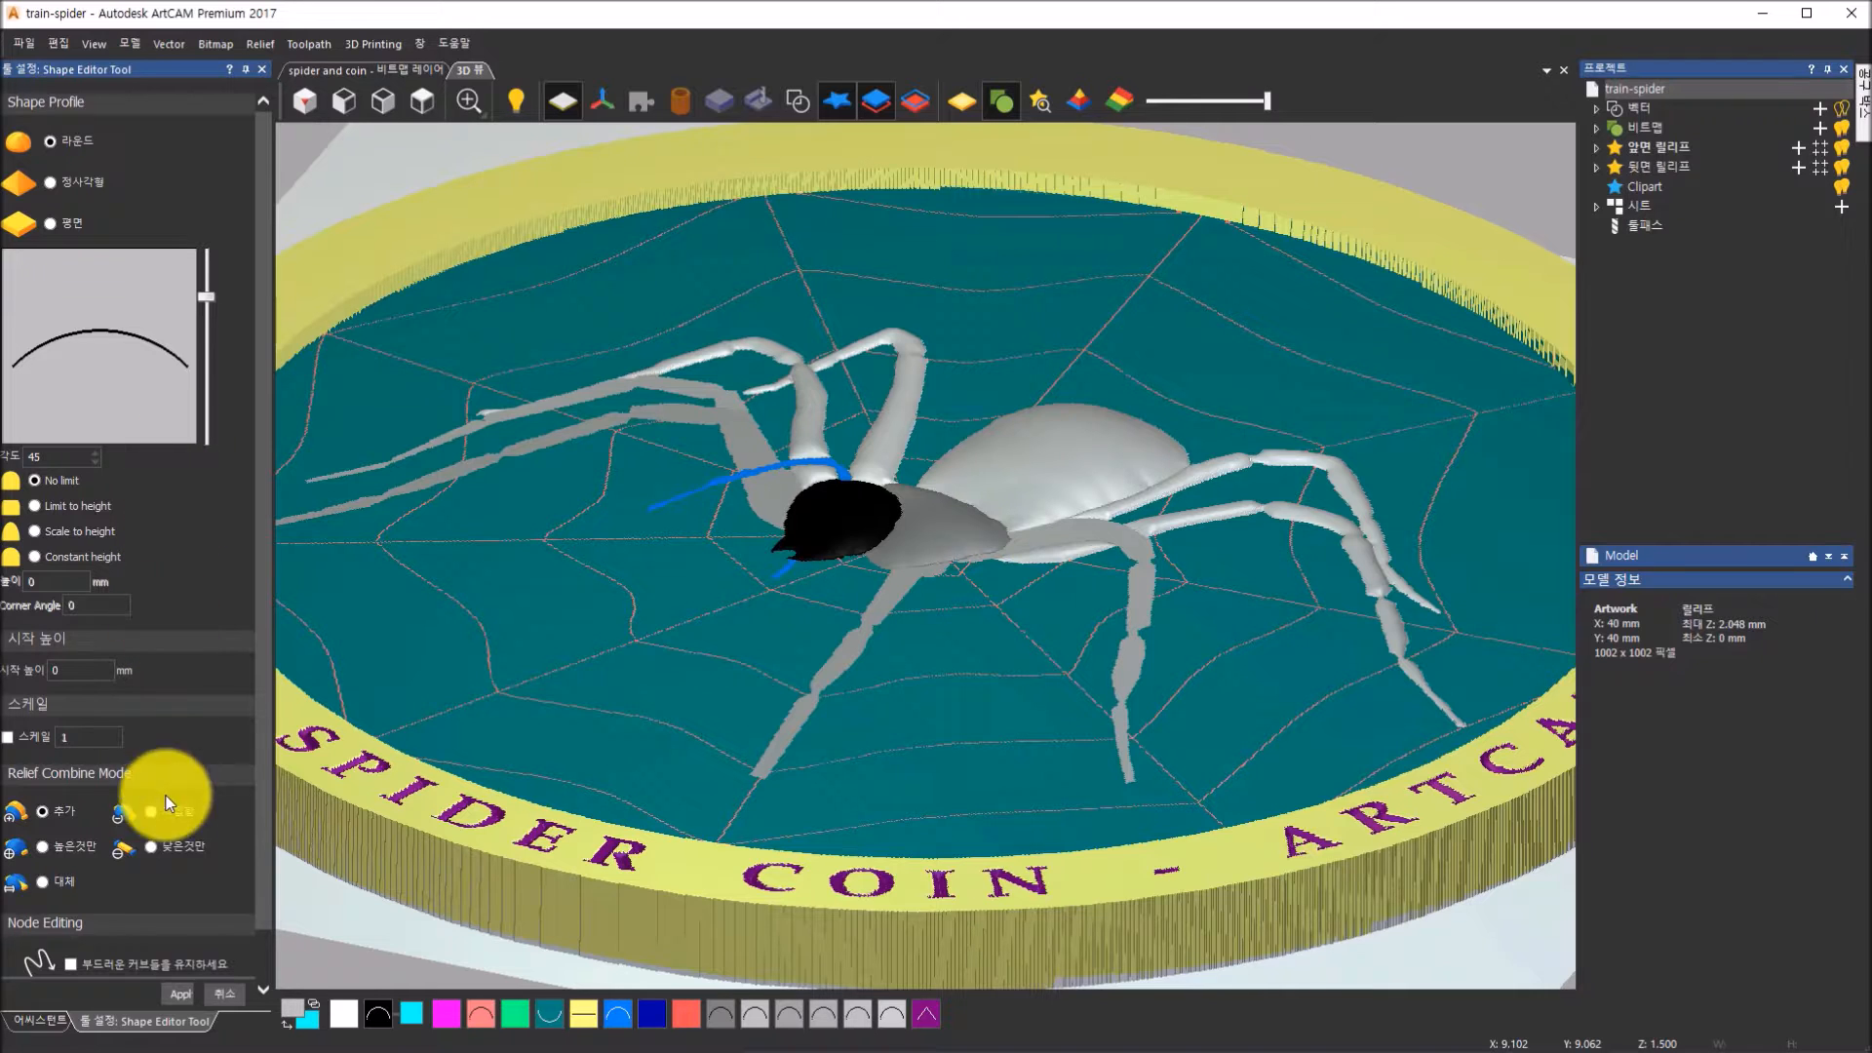
{"action": "left_click", "coordinate": [170, 991]}
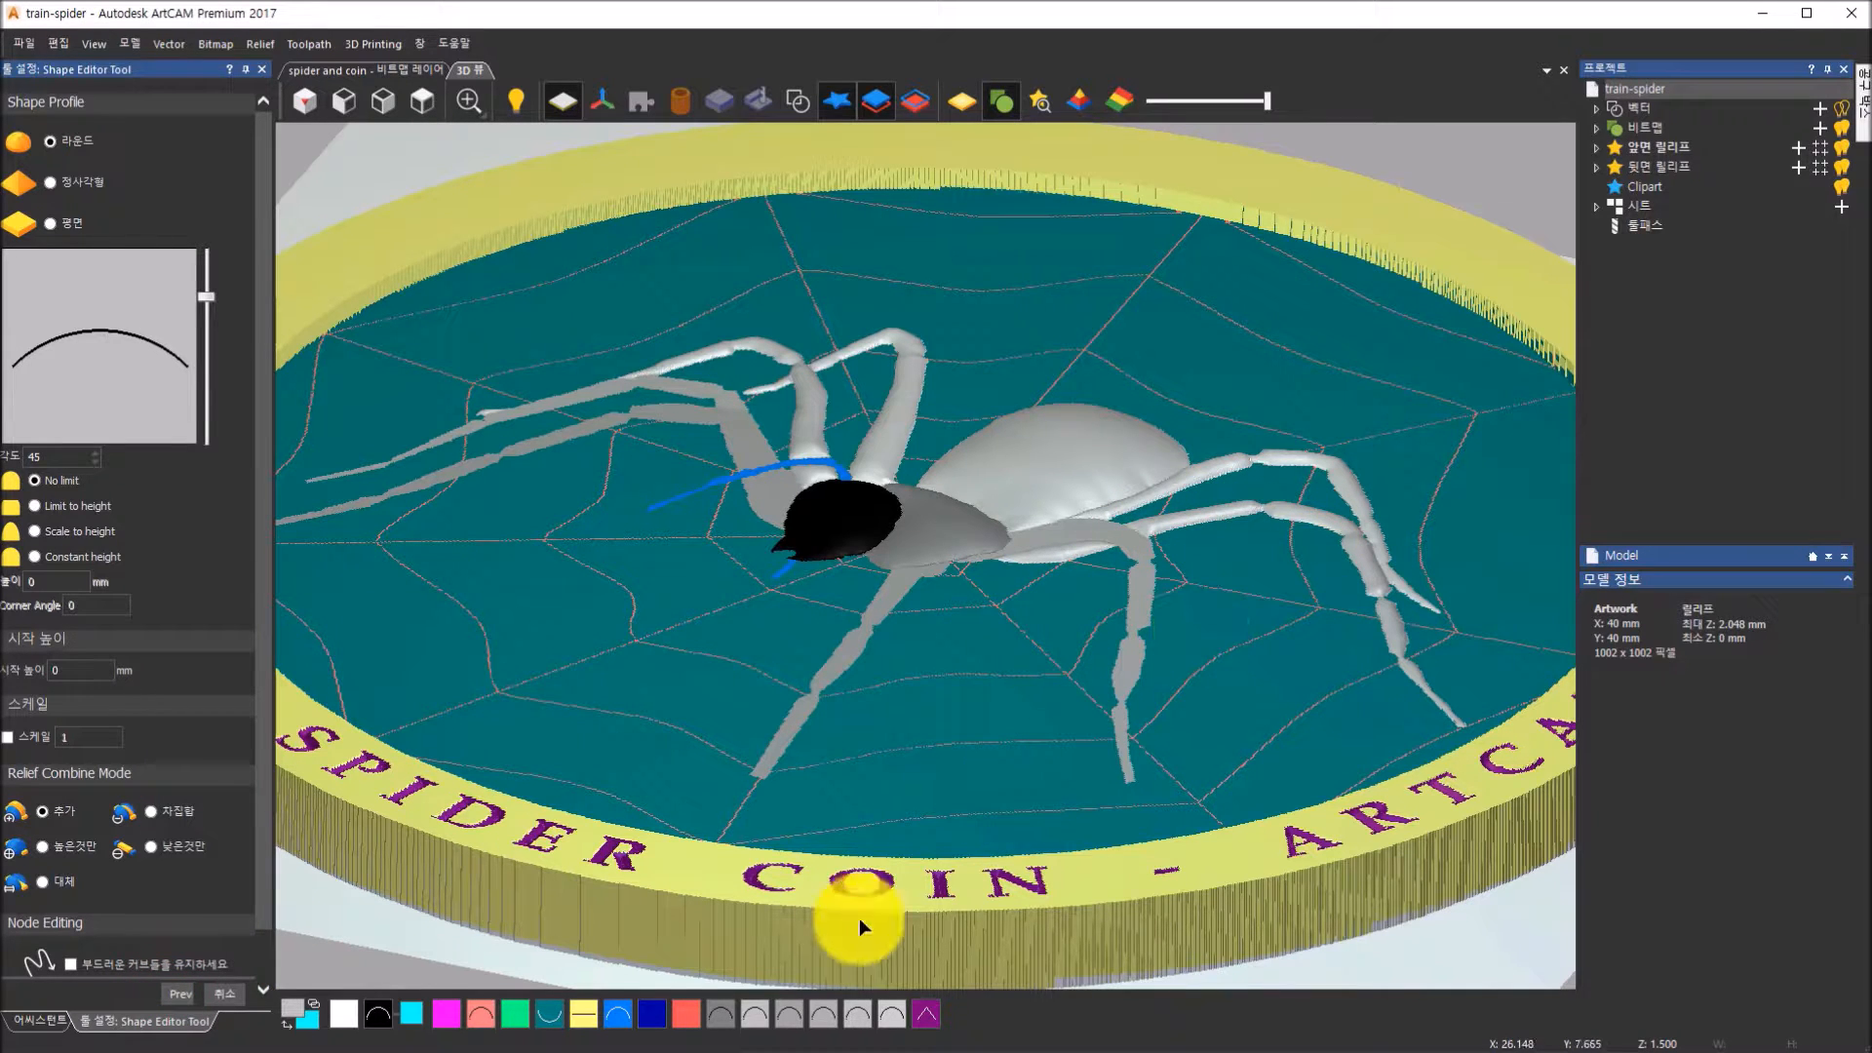
Apply the additive round profile at 45 degrees to the remaining two grey leg colours and close the Shape Editor
{"action": "left_click", "coordinate": [822, 1016]}
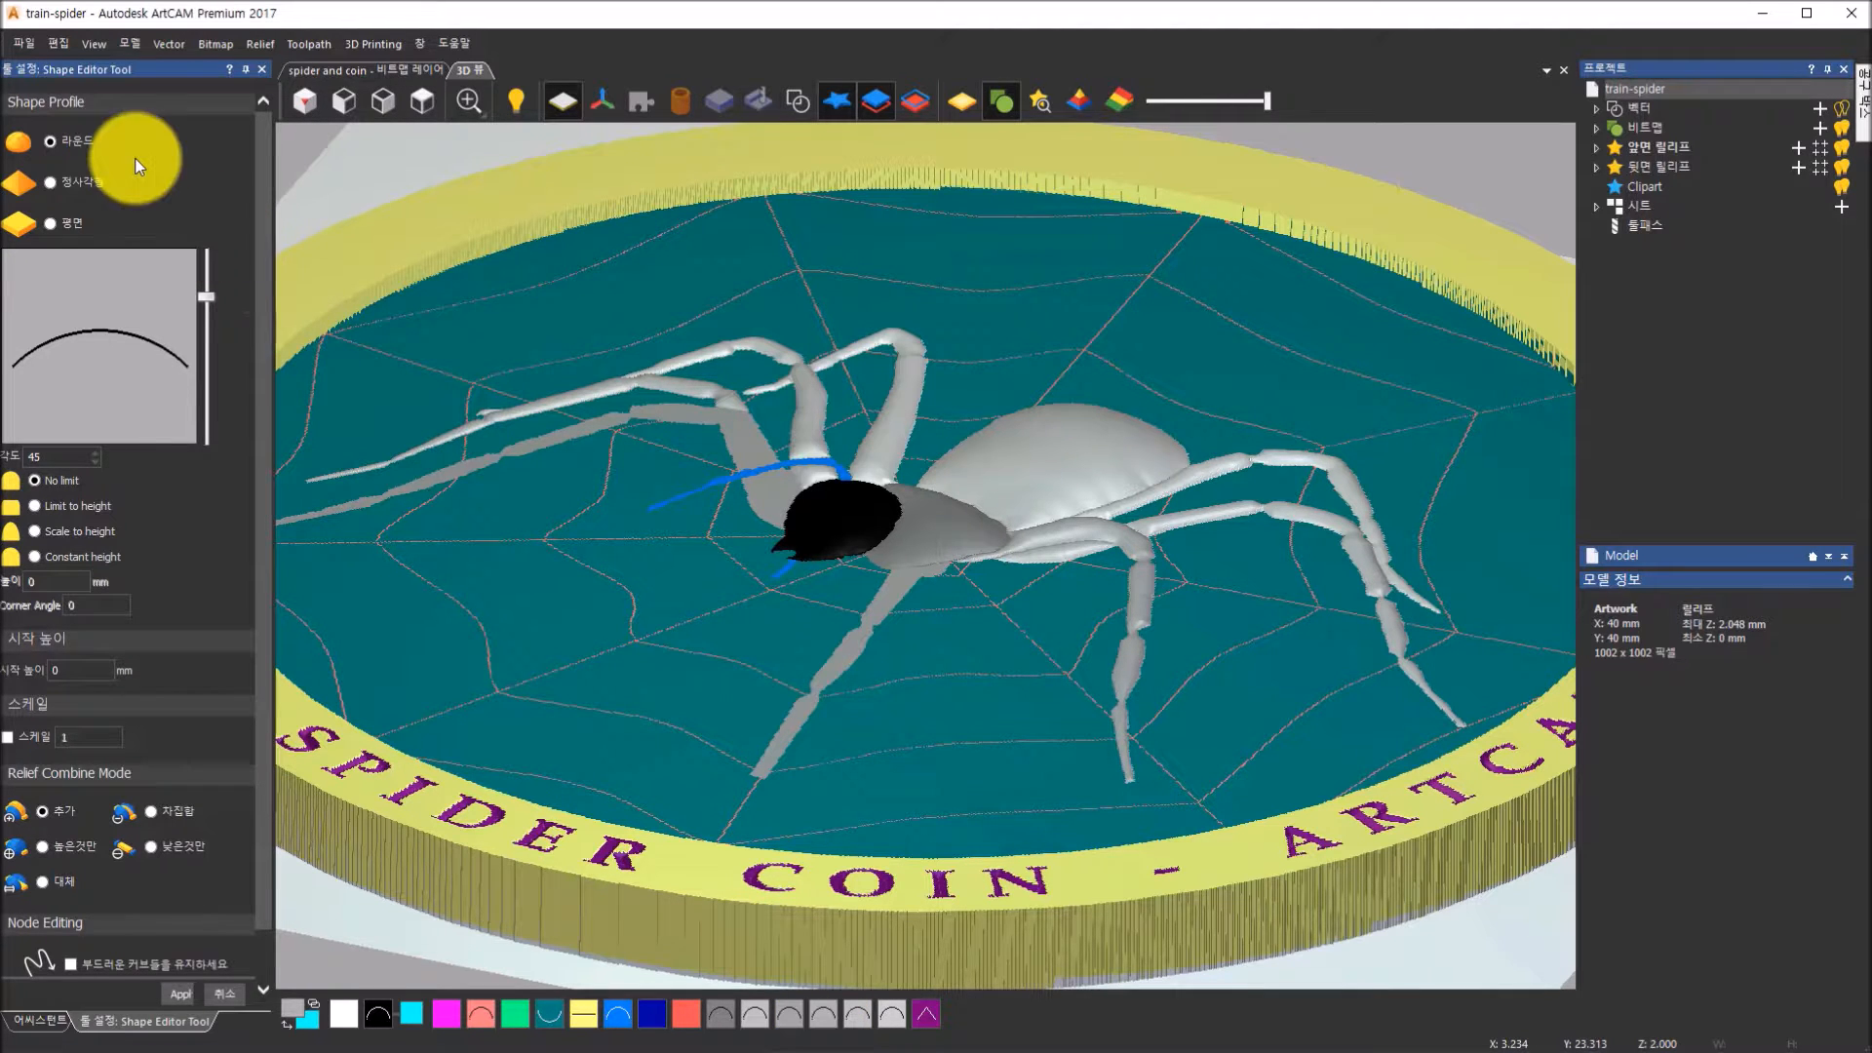
{"action": "left_click", "coordinate": [177, 994]}
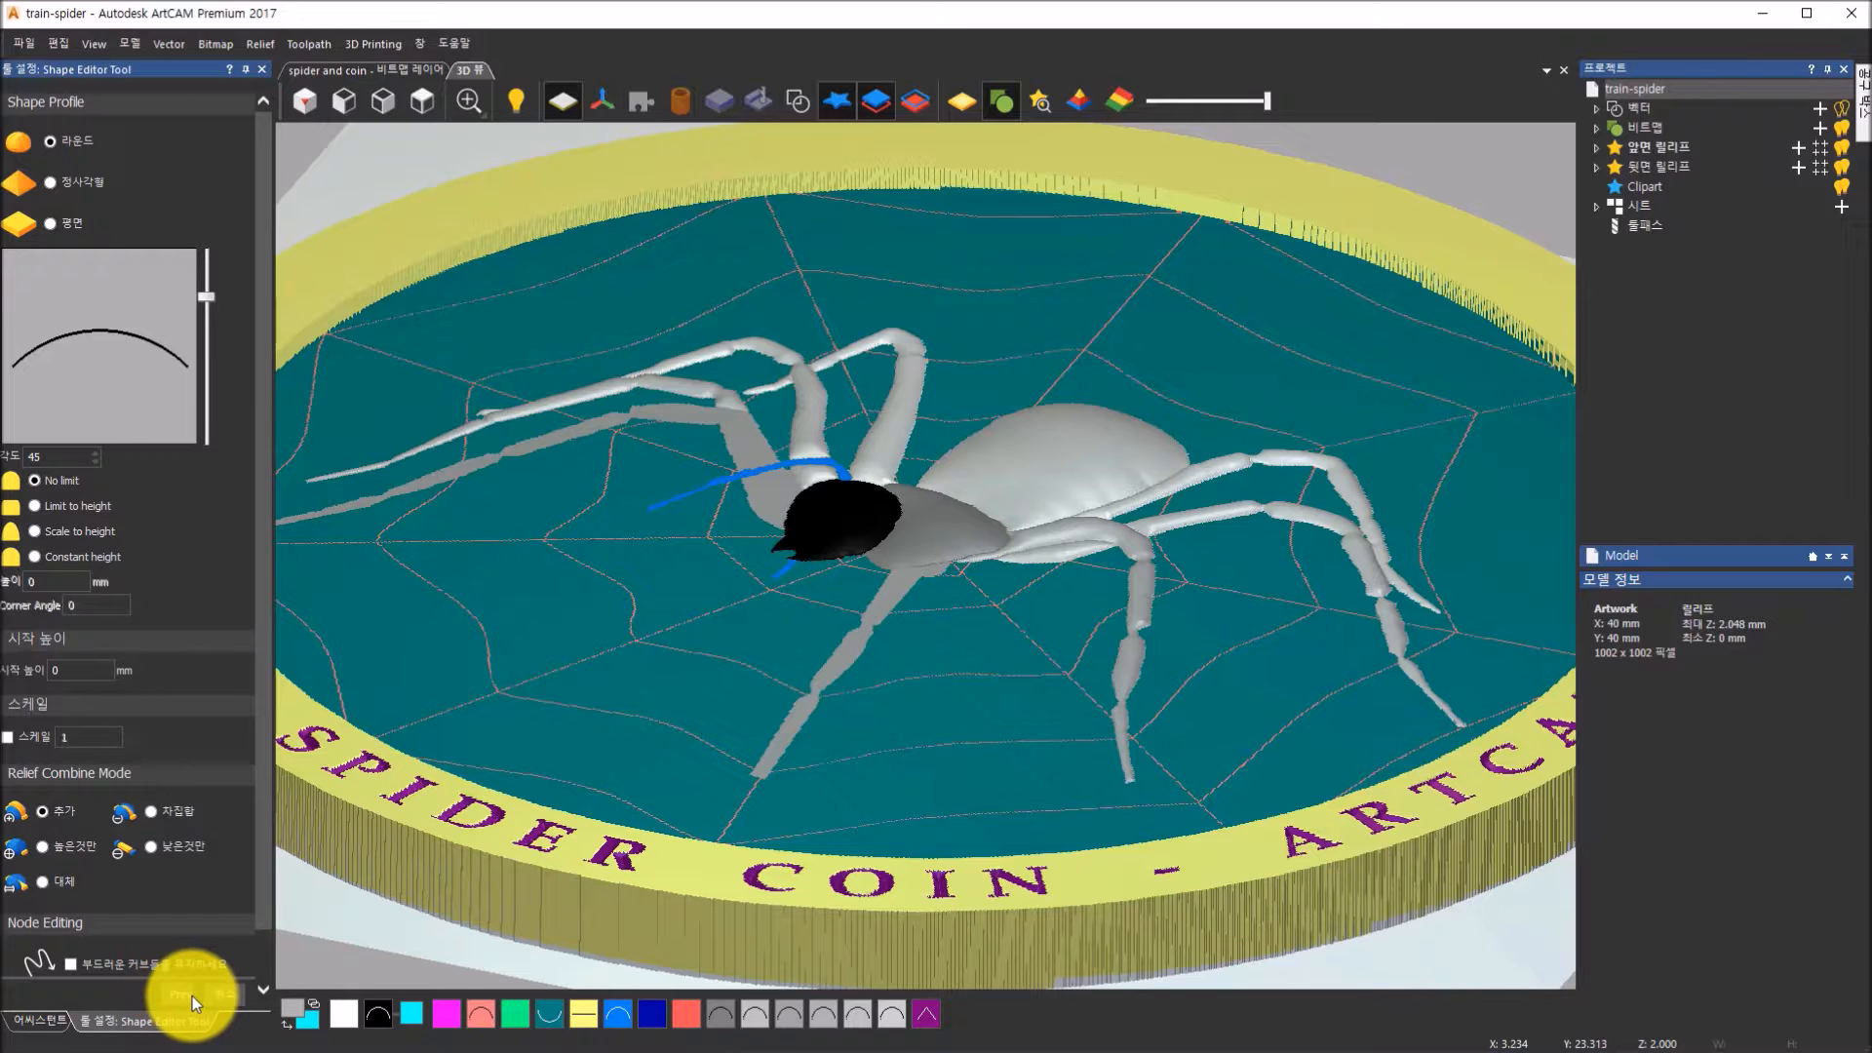
{"action": "left_click", "coordinate": [793, 1018]}
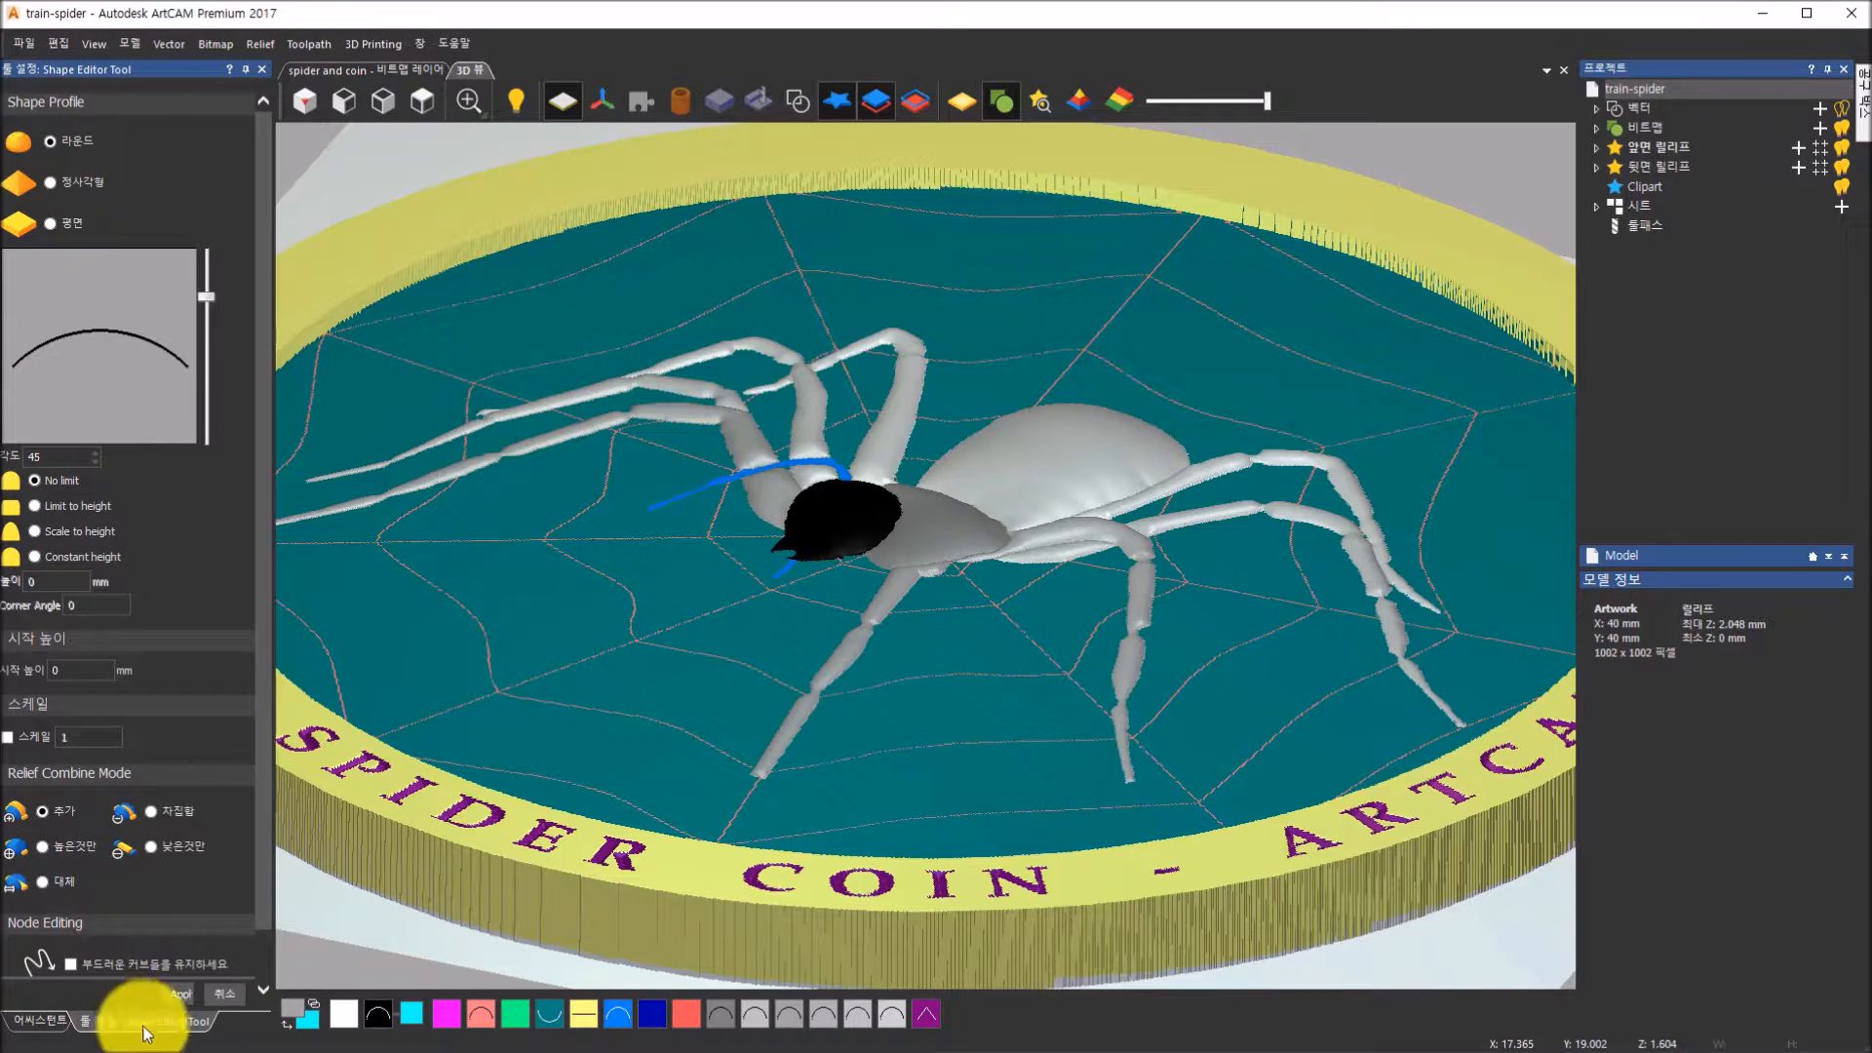
{"action": "left_click", "coordinate": [193, 996]}
{"action": "left_click", "coordinate": [179, 999]}
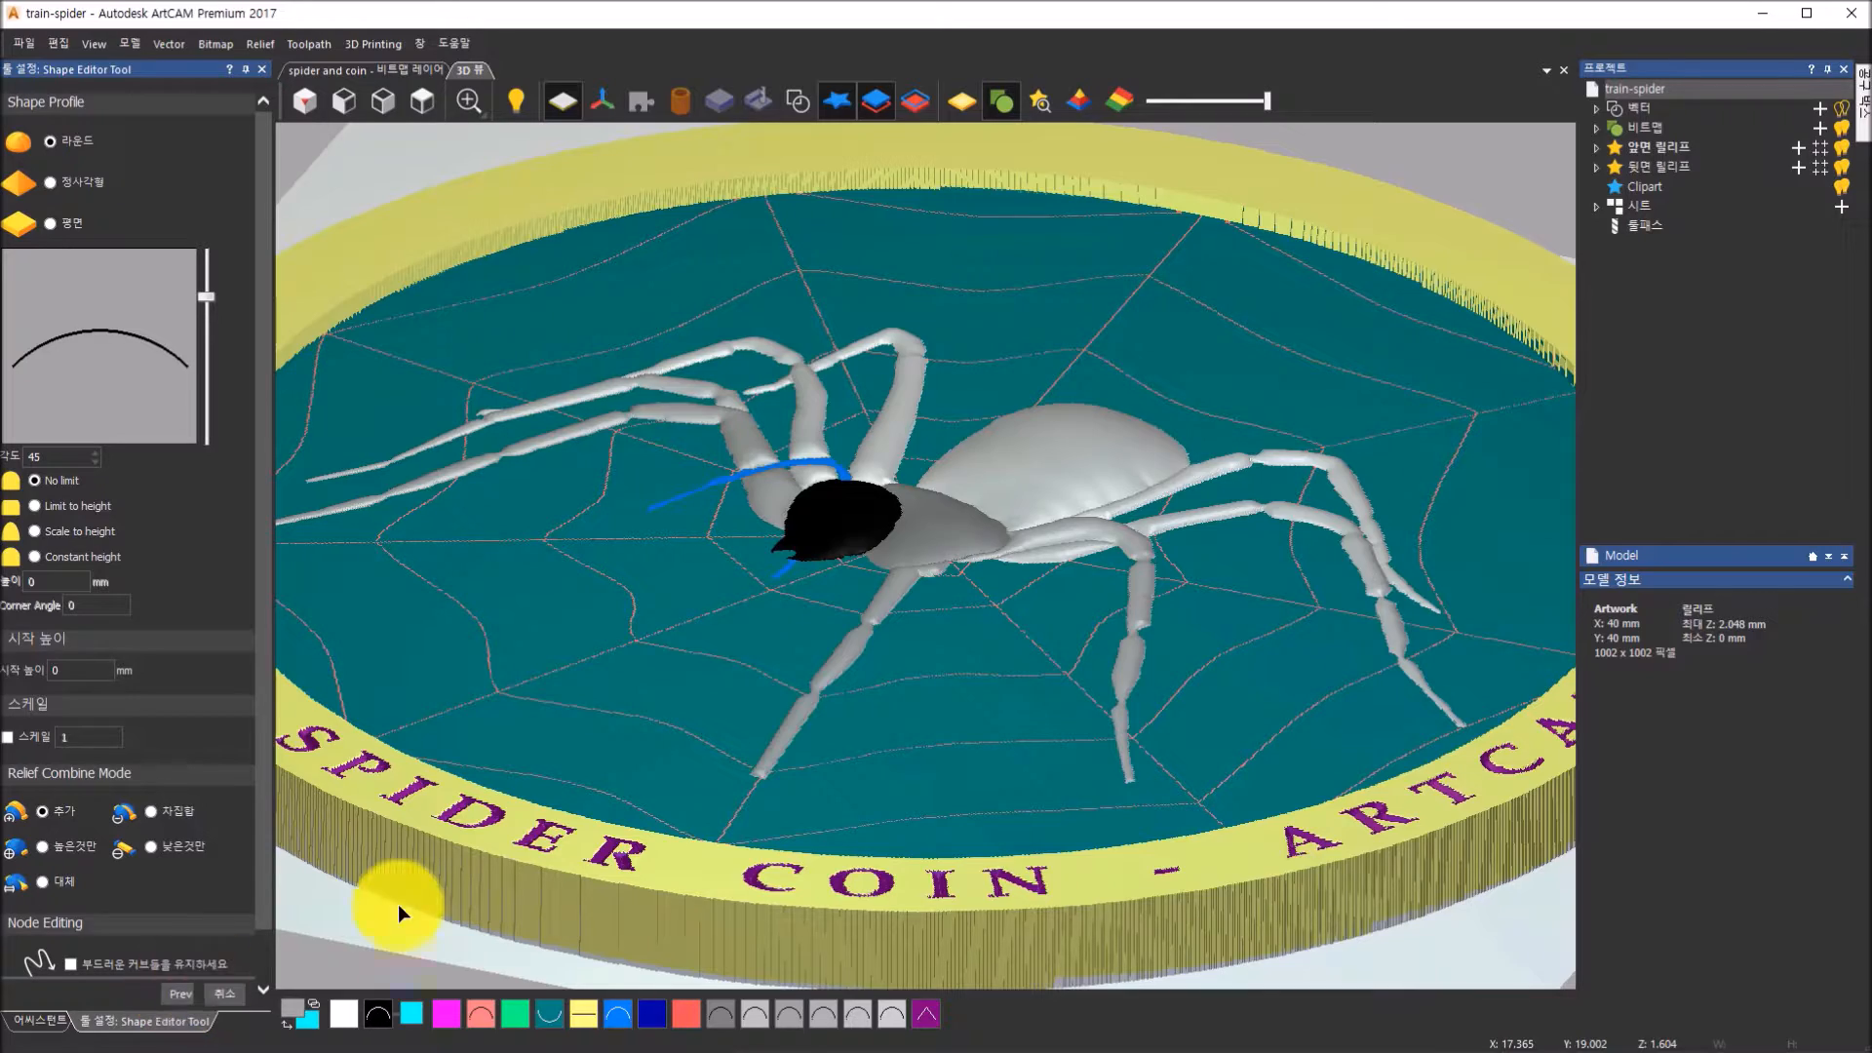
{"action": "left_click_drag", "start_coordinate": [869, 636], "coordinate": [909, 431]}
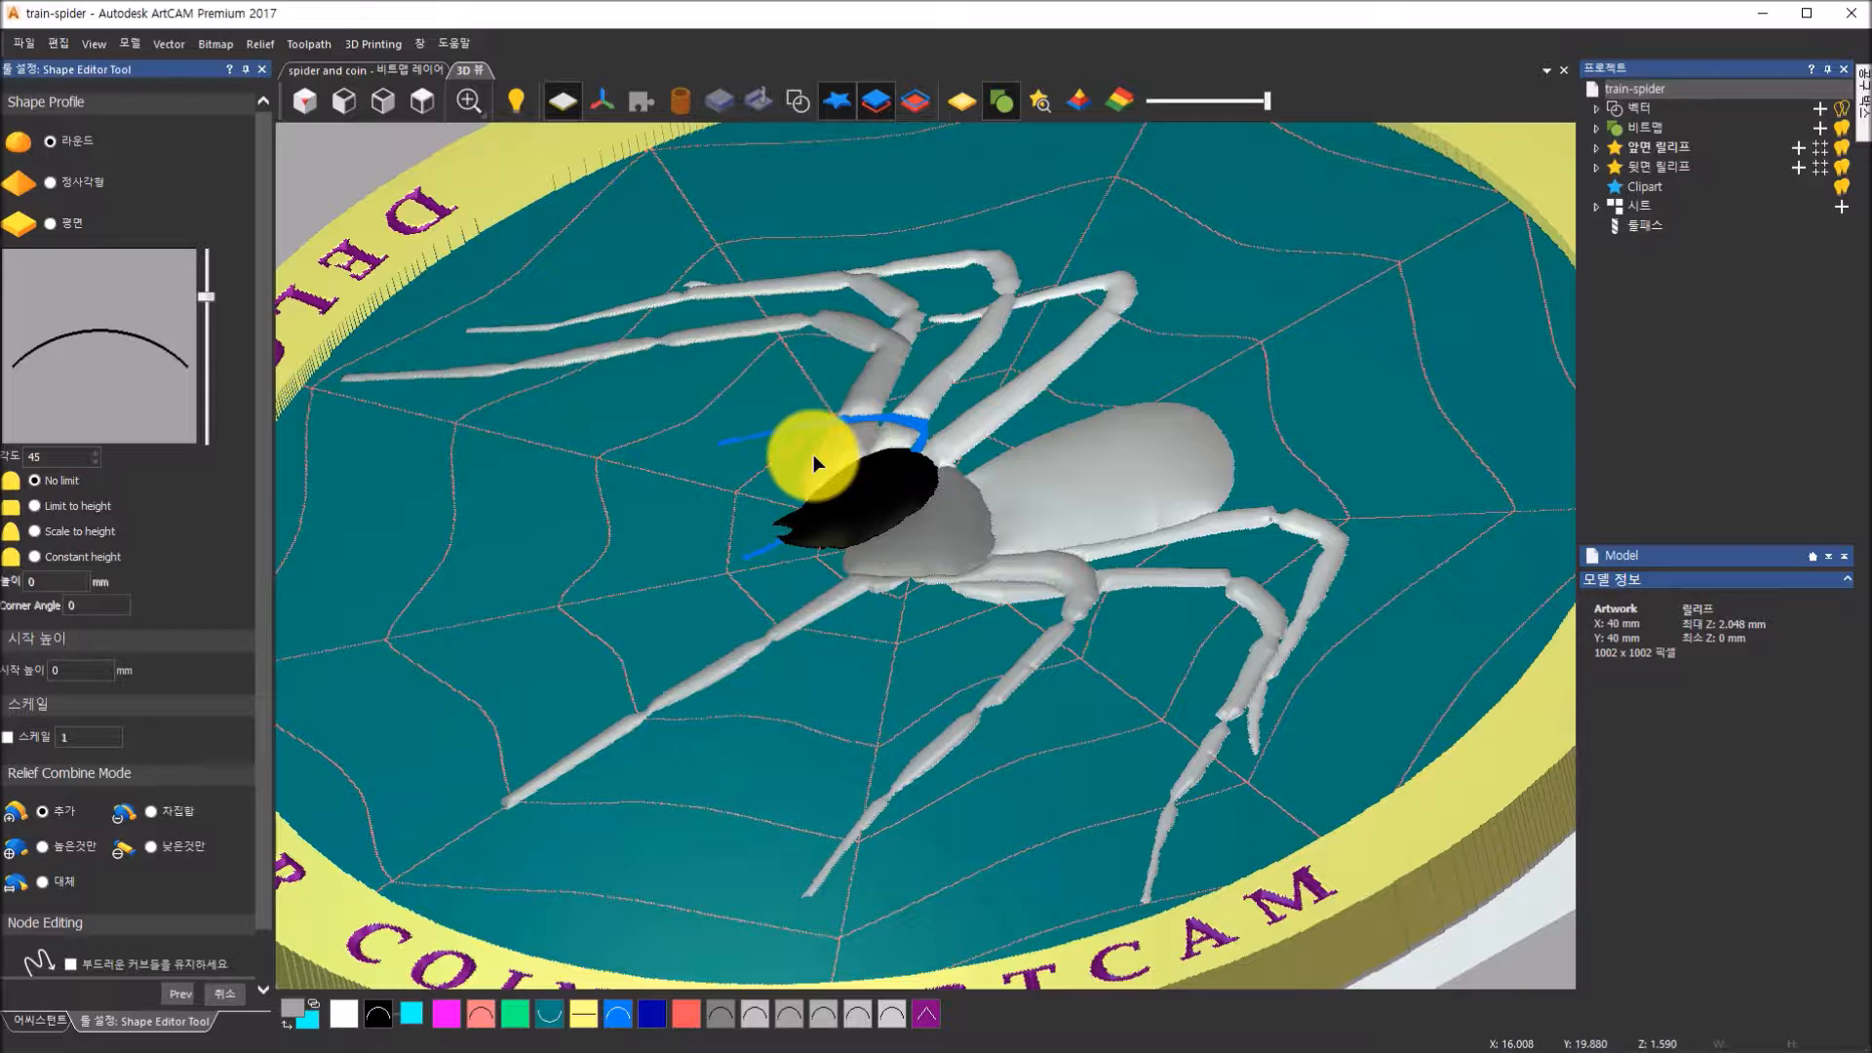
{"action": "left_click", "coordinate": [236, 992]}
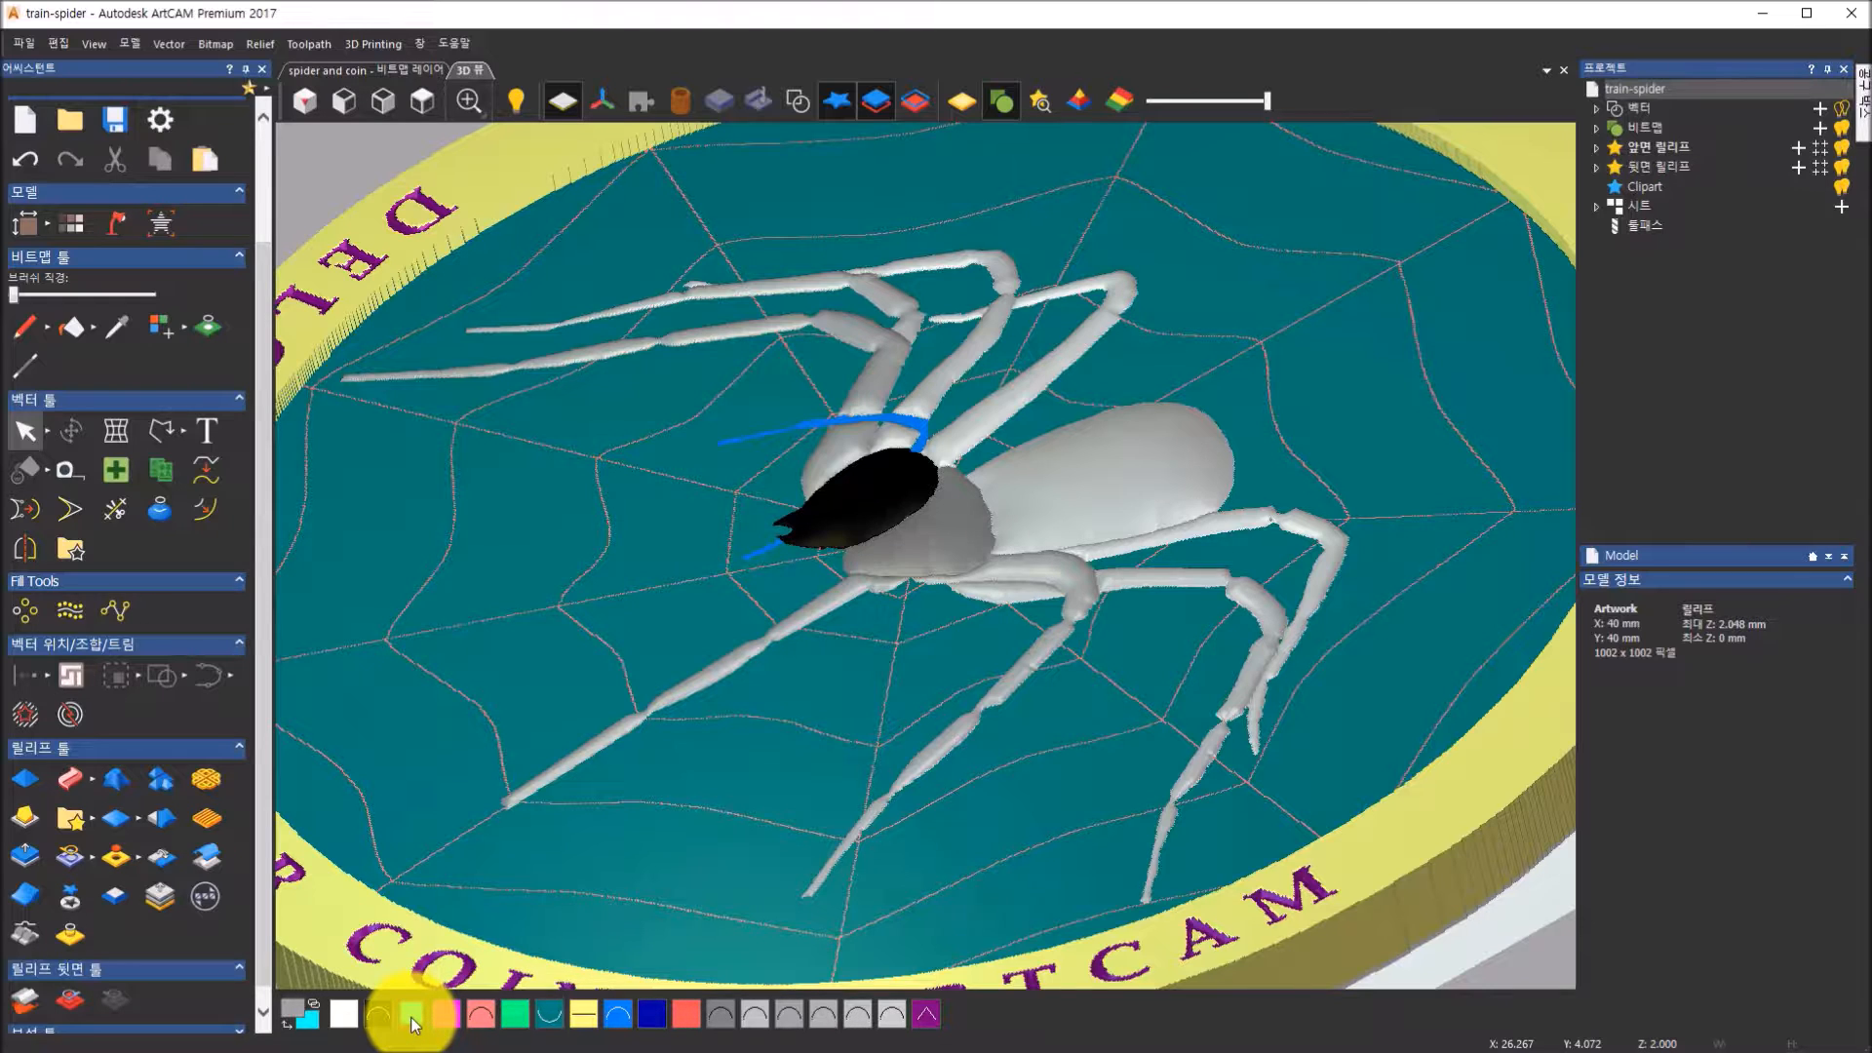
Unlink the cyan head stripe from its current colour and link it to the blue feeler colour
{"action": "double_click", "coordinate": [412, 1015]}
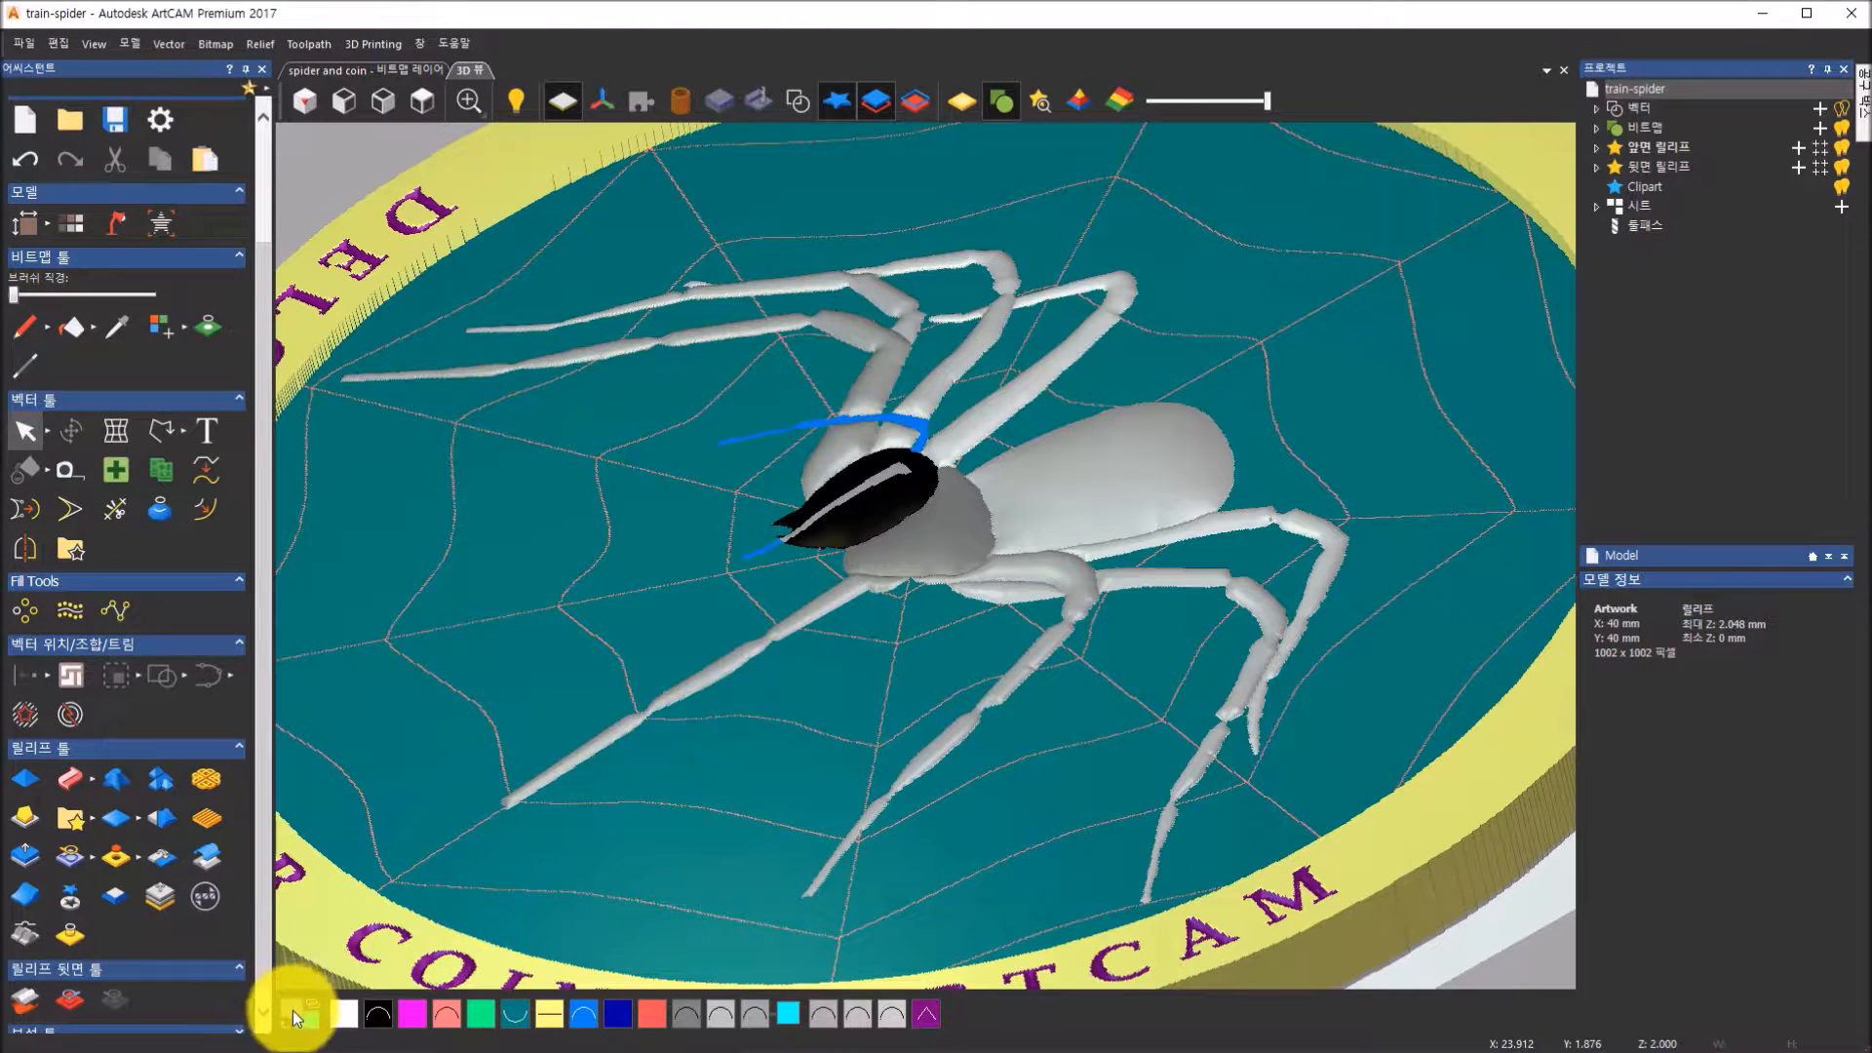
{"action": "left_click", "coordinate": [787, 1016]}
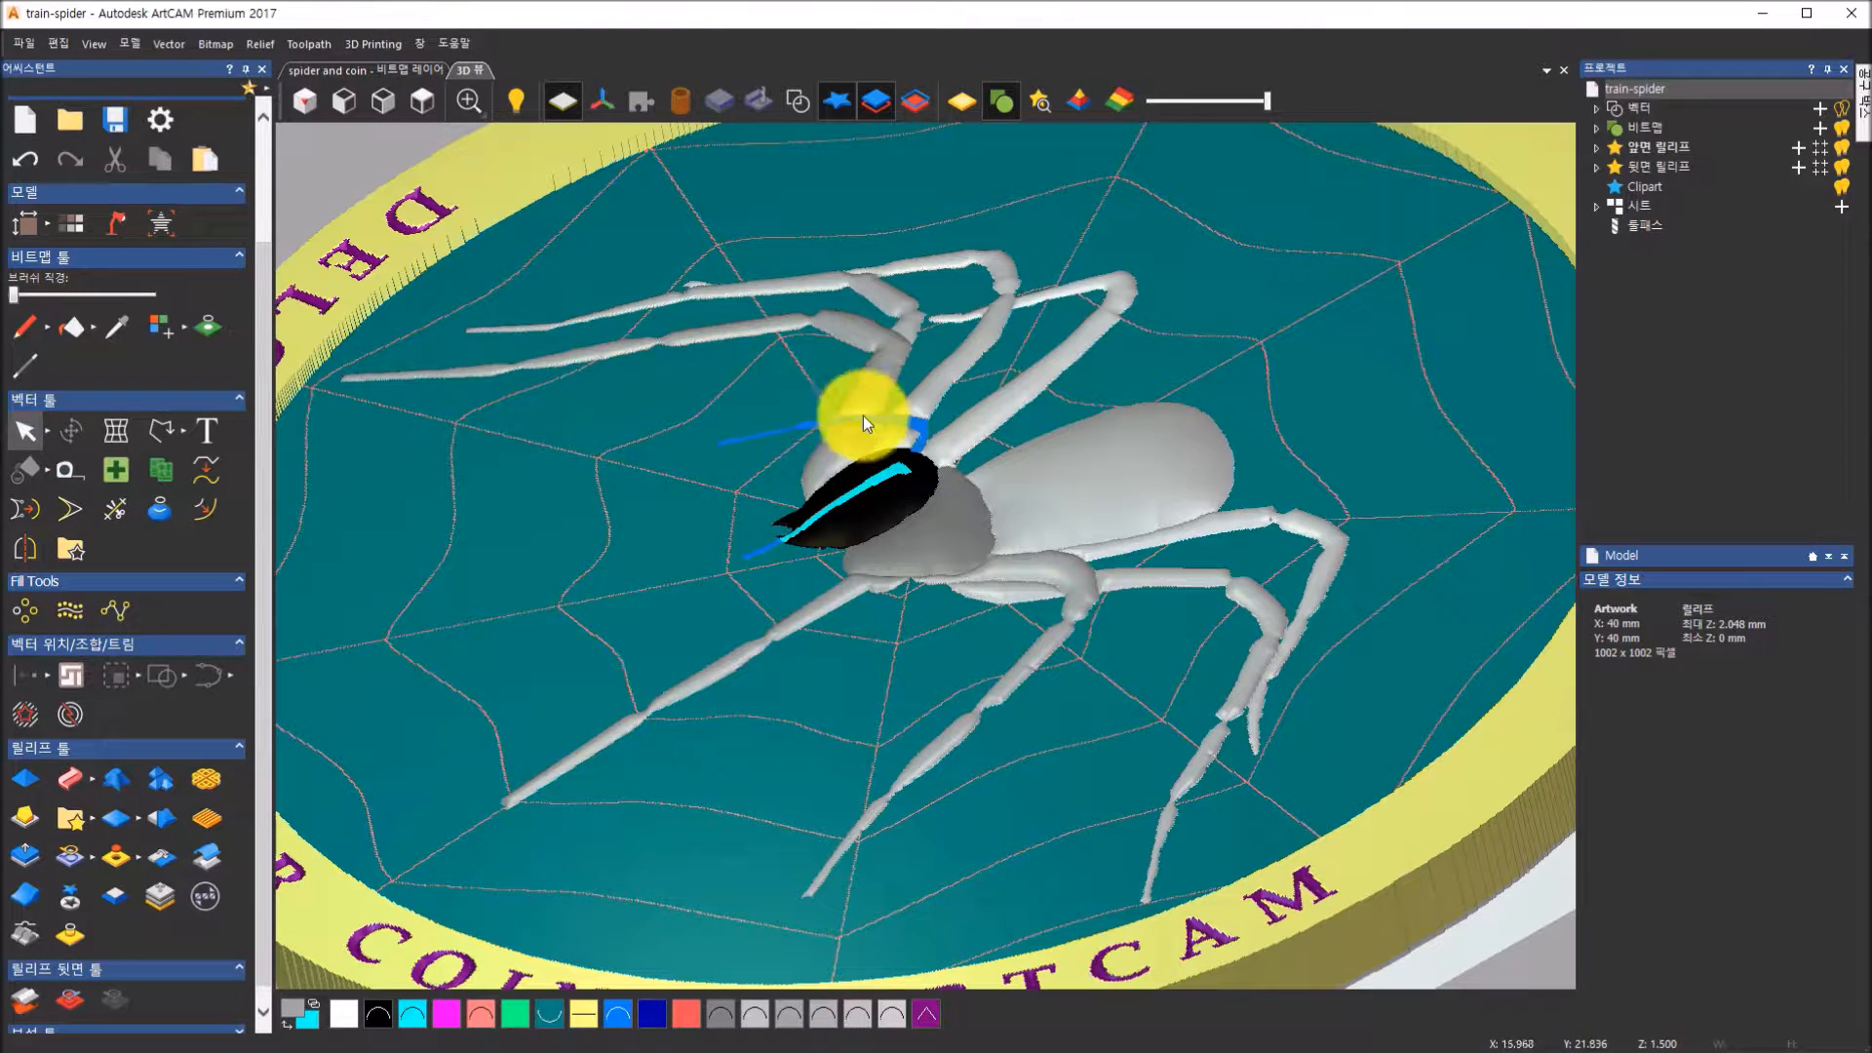
{"action": "left_click", "coordinate": [617, 1024]}
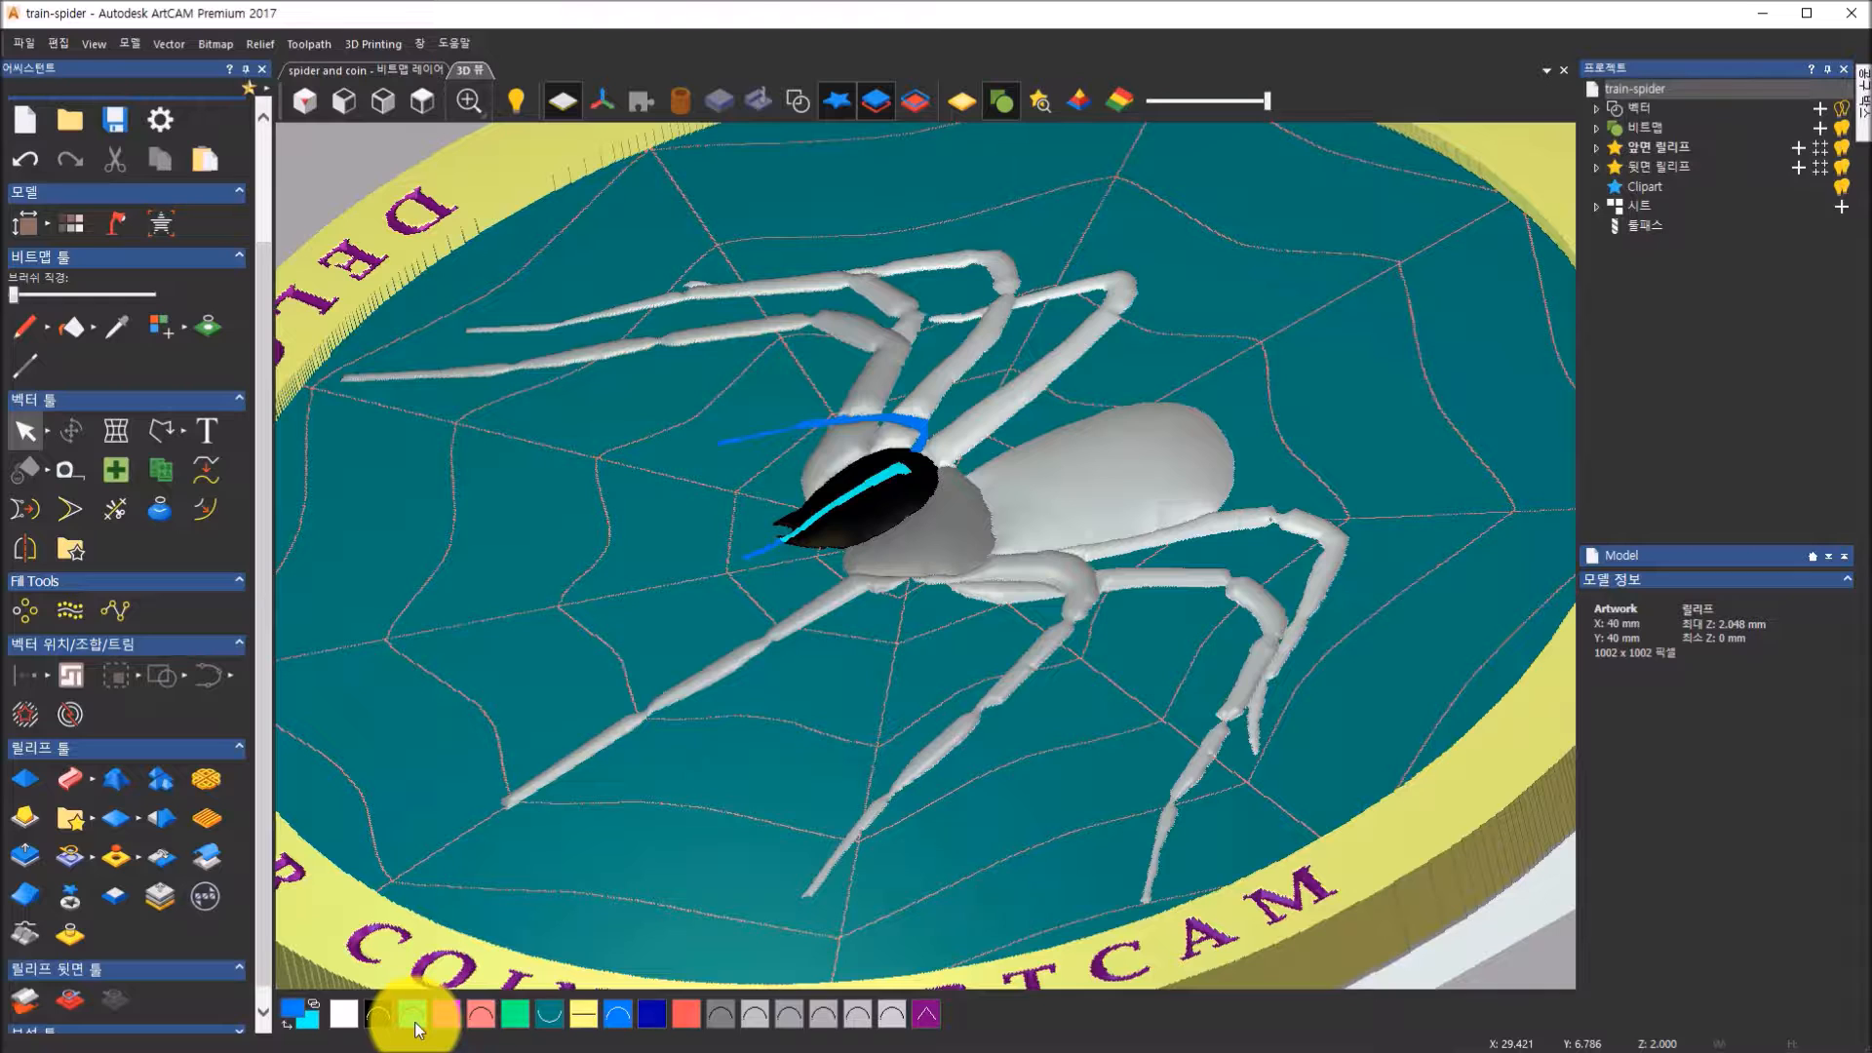
{"action": "left_click", "coordinate": [413, 1022]}
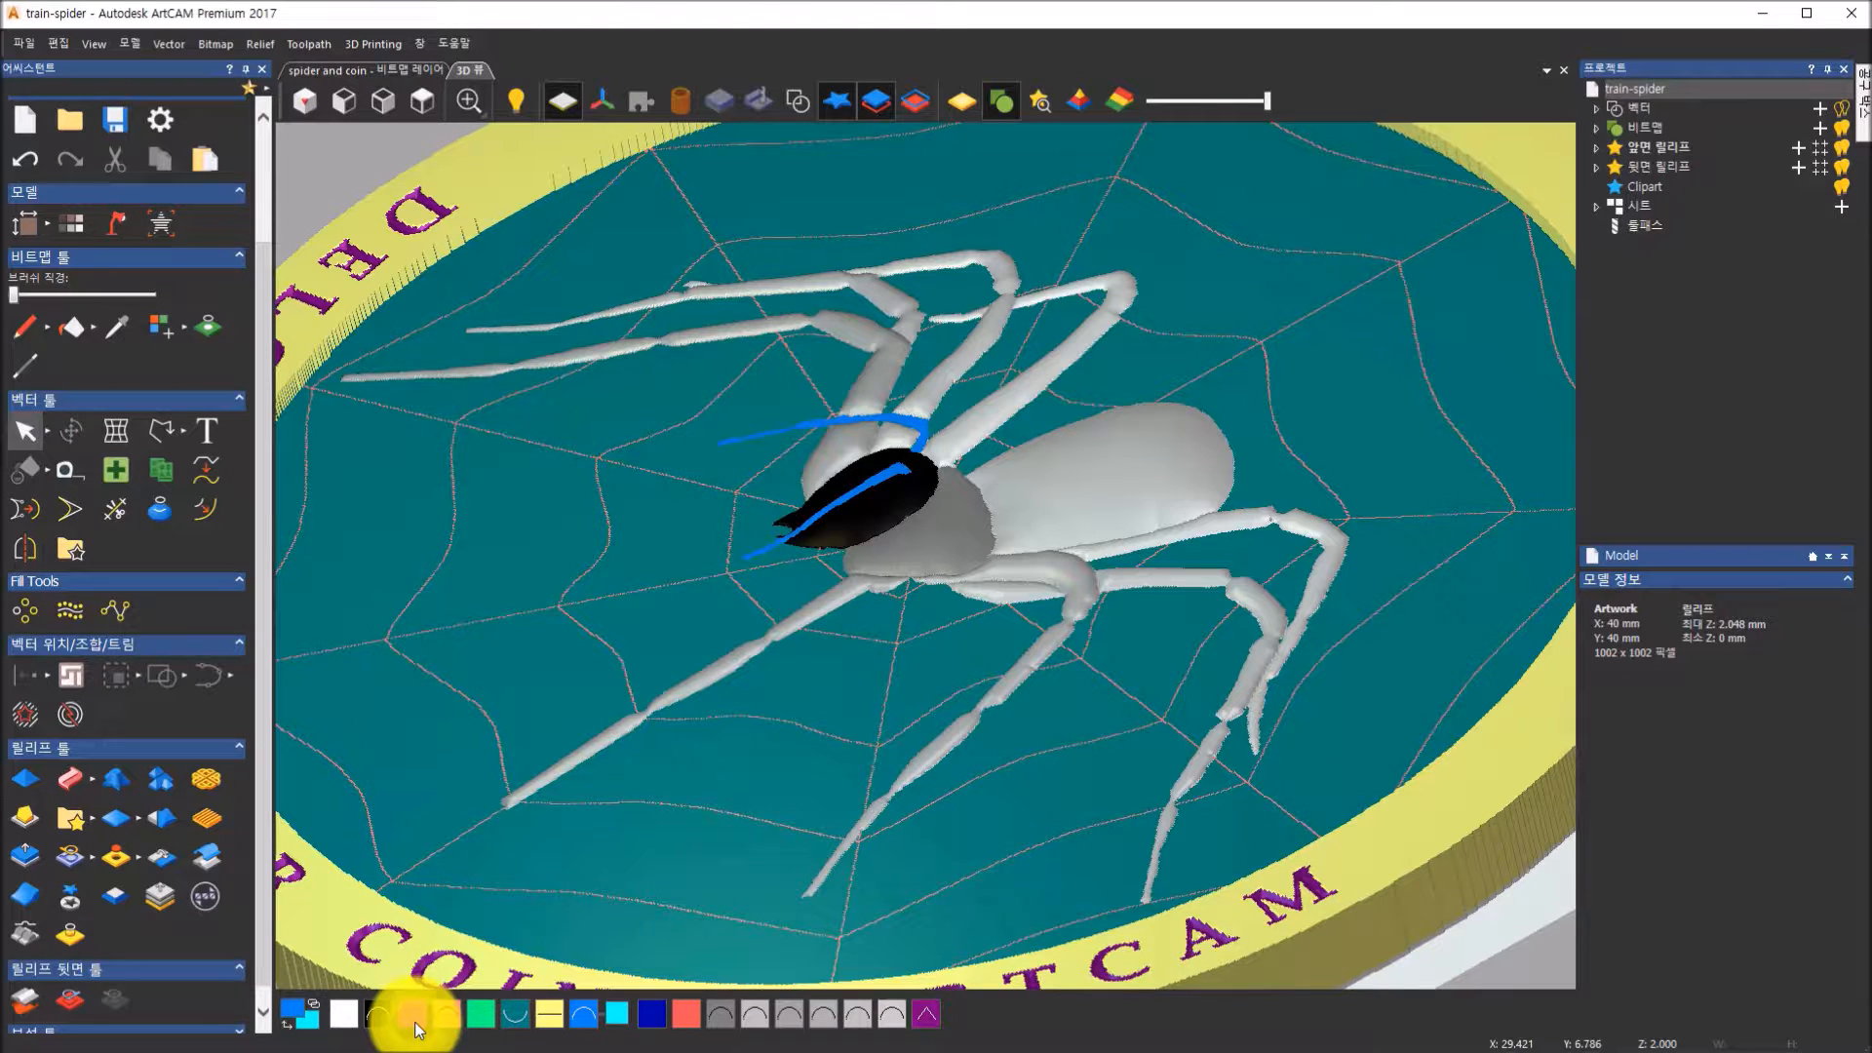
Open the blue feeler colour in the Shape Editor, apply the additive round profile at 45 degrees and close the editor
{"action": "left_click_drag", "start_coordinate": [963, 571], "coordinate": [868, 472]}
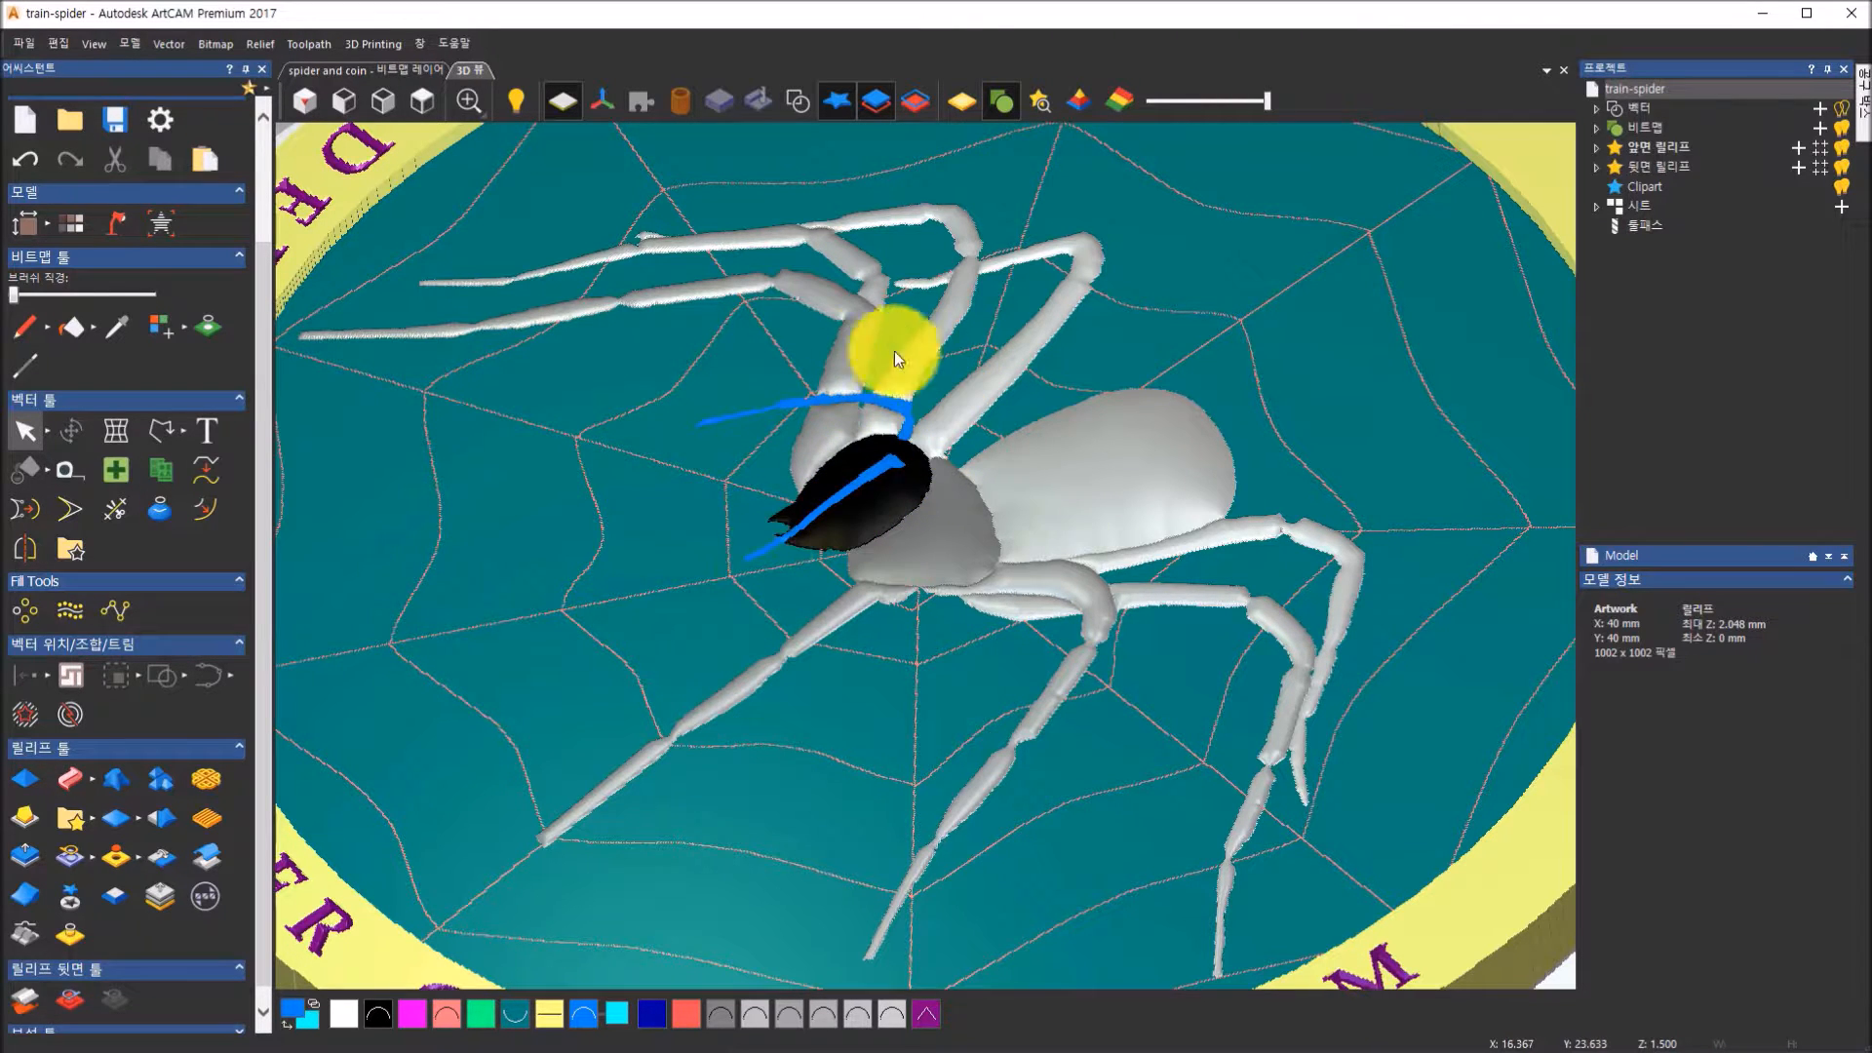
{"action": "scroll", "coordinate": [868, 471], "scroll_direction": "up", "scroll_amount": 2}
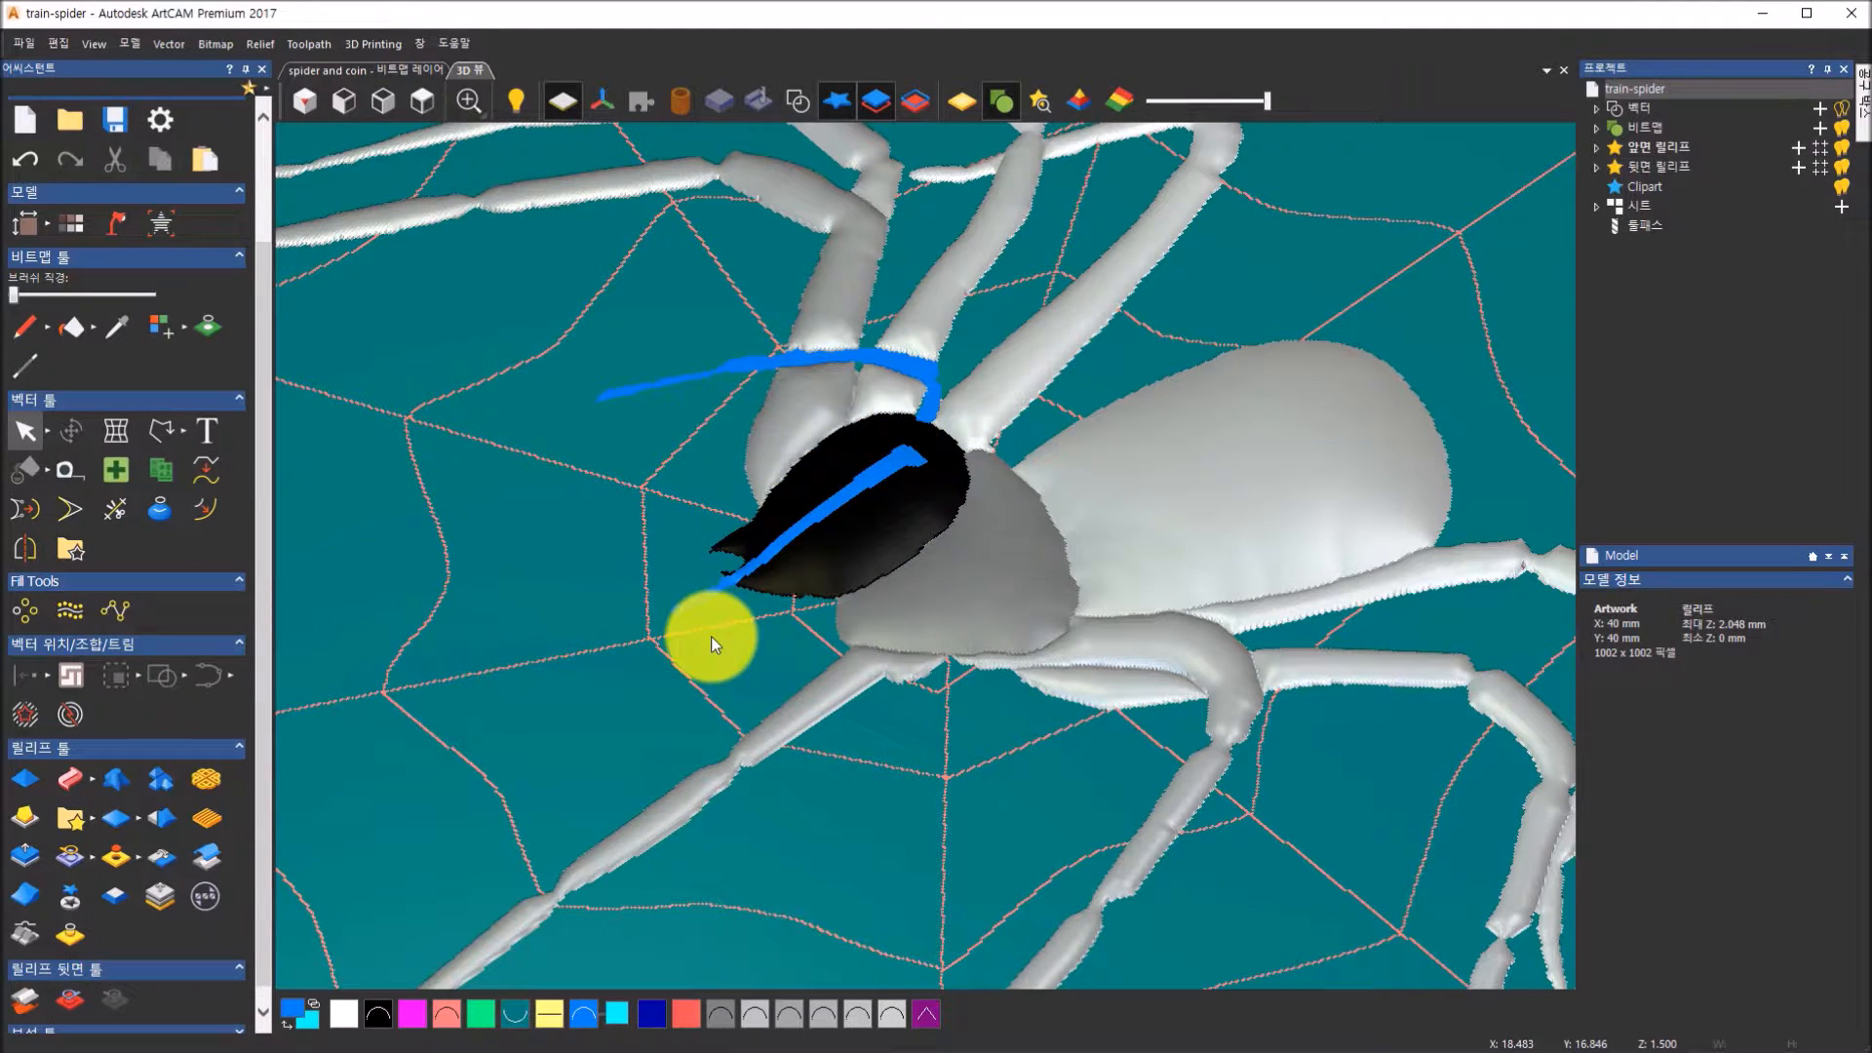
{"action": "double_click", "coordinate": [583, 1025]}
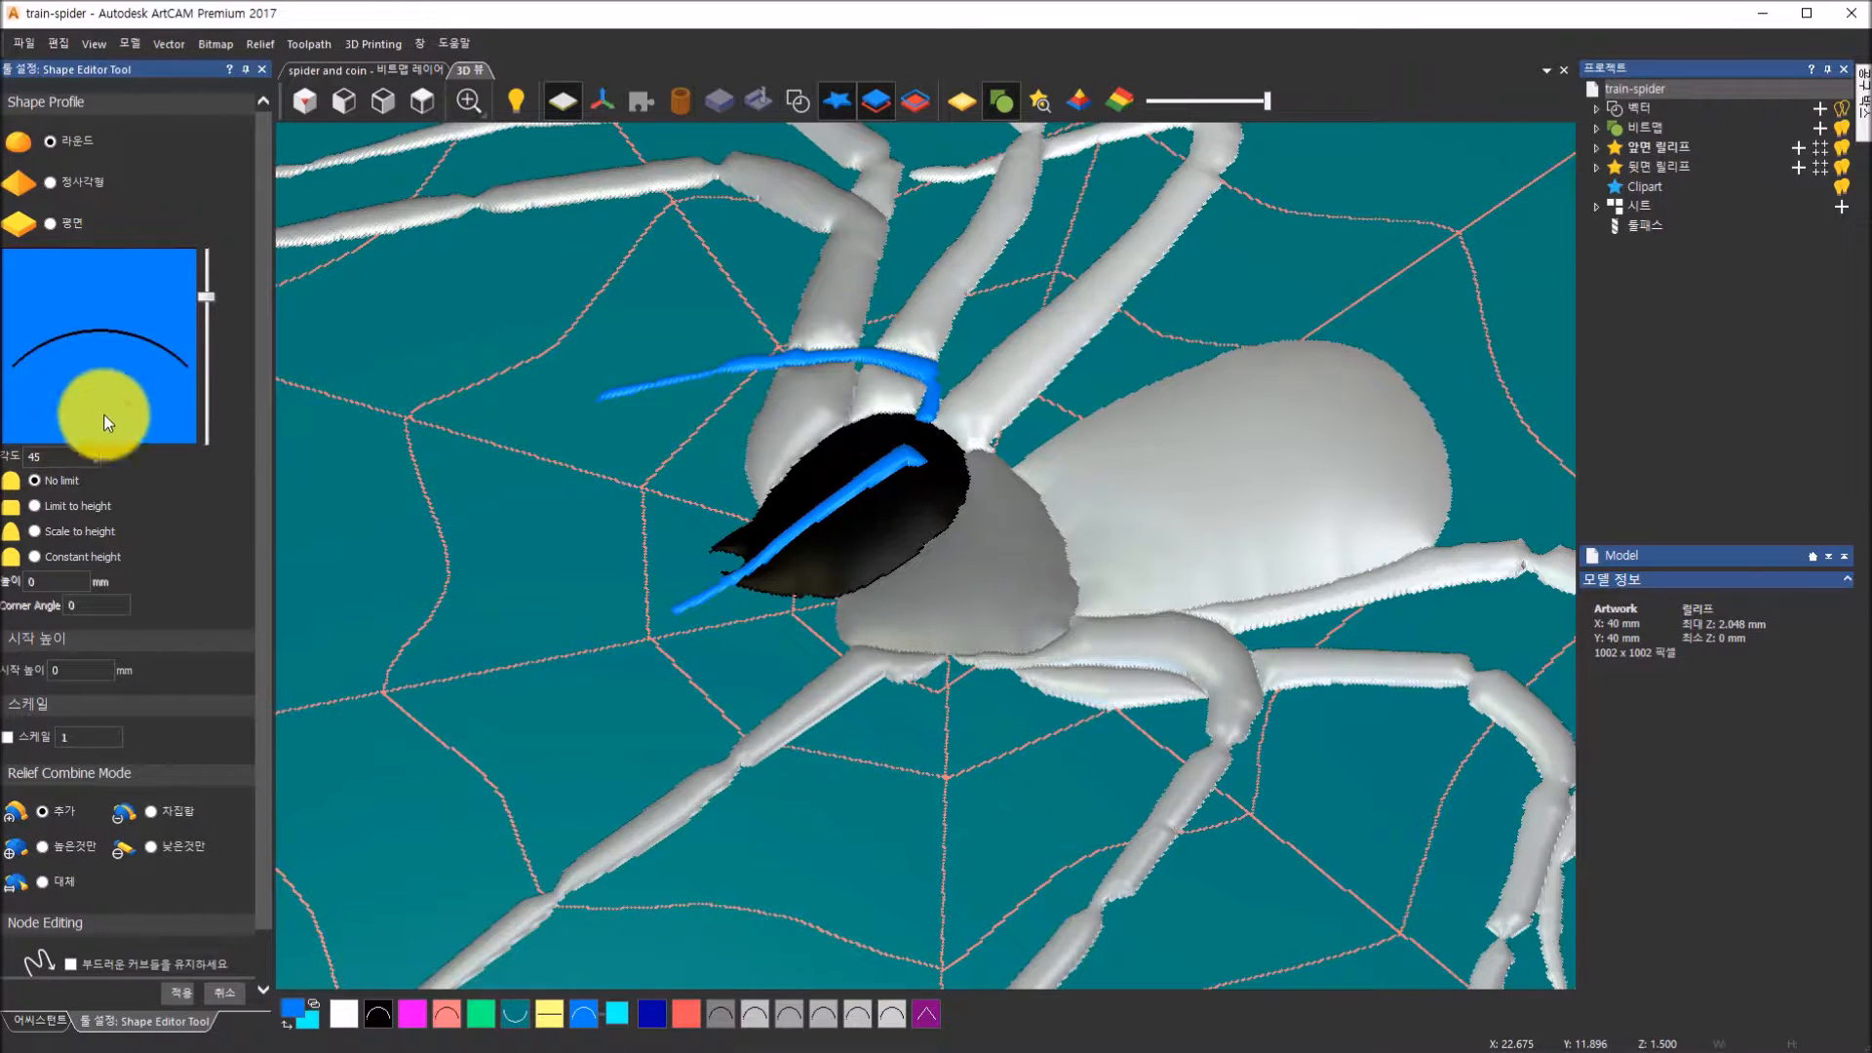
{"action": "left_click_drag", "start_coordinate": [782, 554], "coordinate": [814, 462]}
{"action": "scroll", "coordinate": [813, 462], "scroll_direction": "up", "scroll_amount": 6}
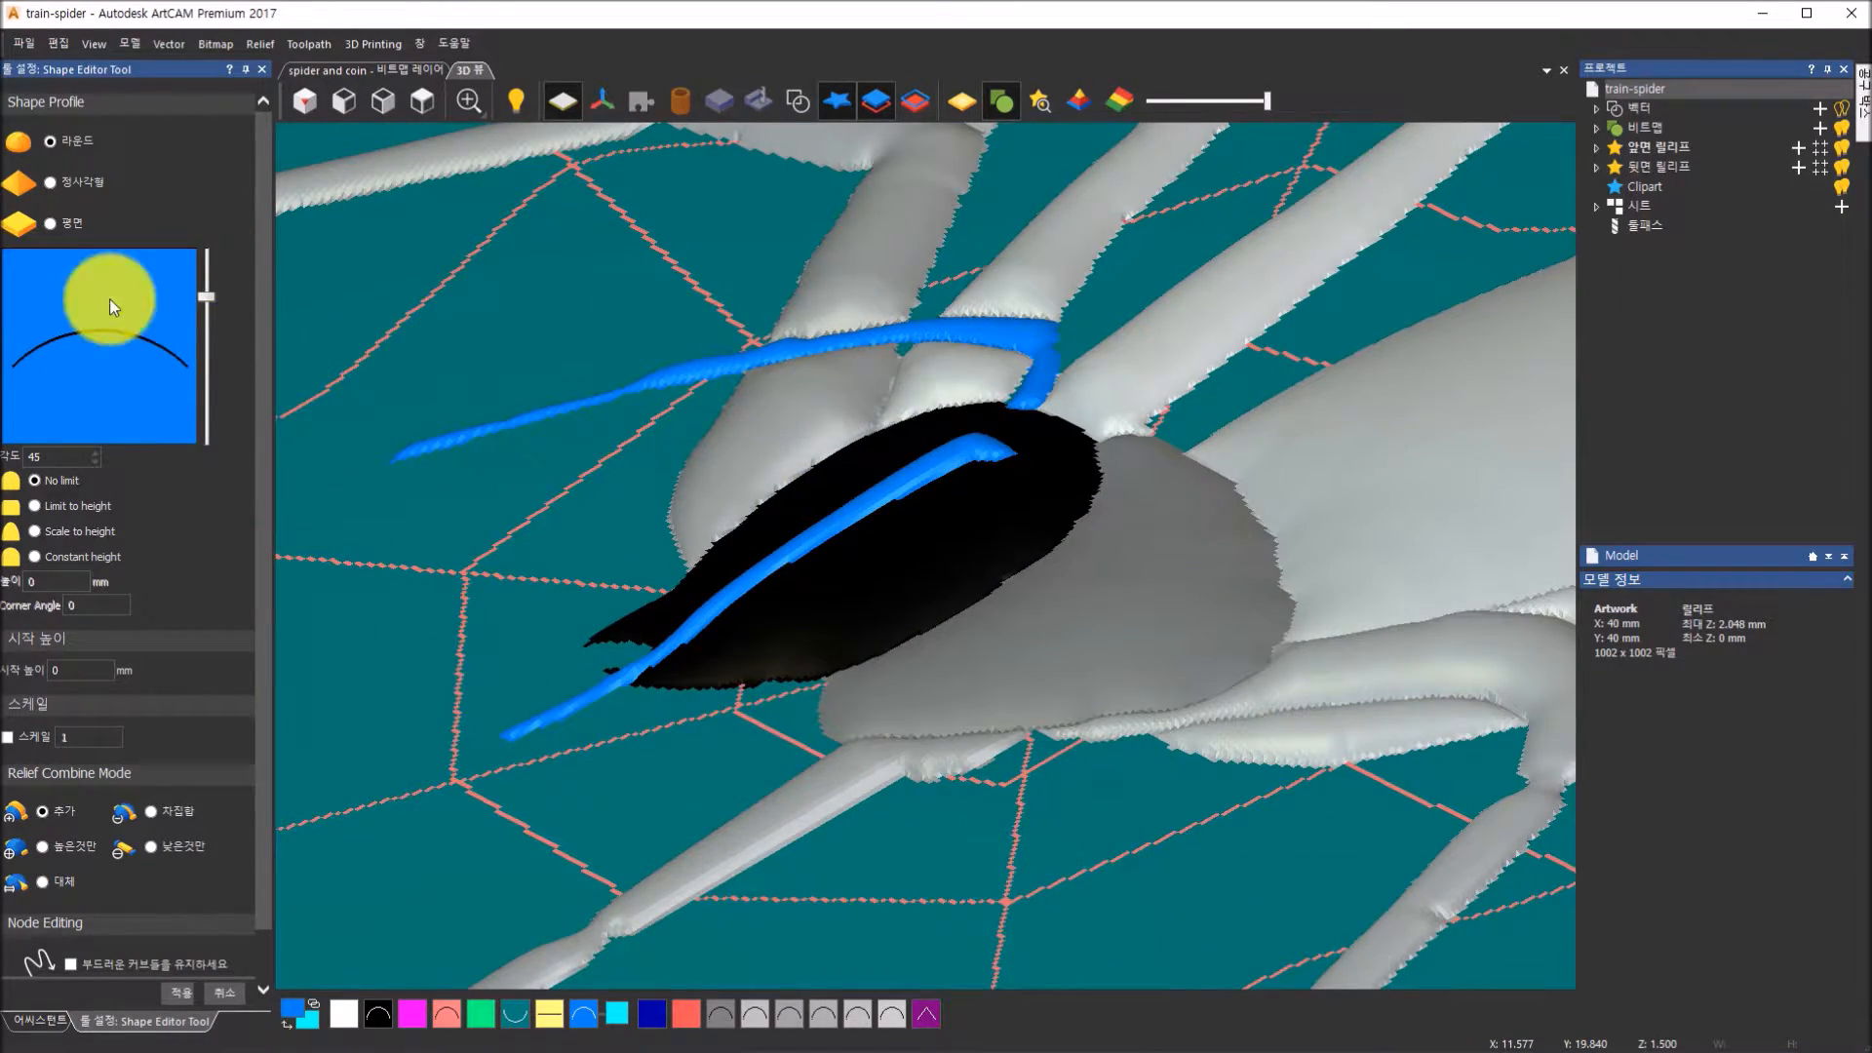
{"action": "mouse_move", "coordinate": [210, 296]}
{"action": "left_mouse_down"}
{"action": "mouse_move", "coordinate": [212, 279]}
{"action": "mouse_move", "coordinate": [211, 302]}
{"action": "left_mouse_up"}
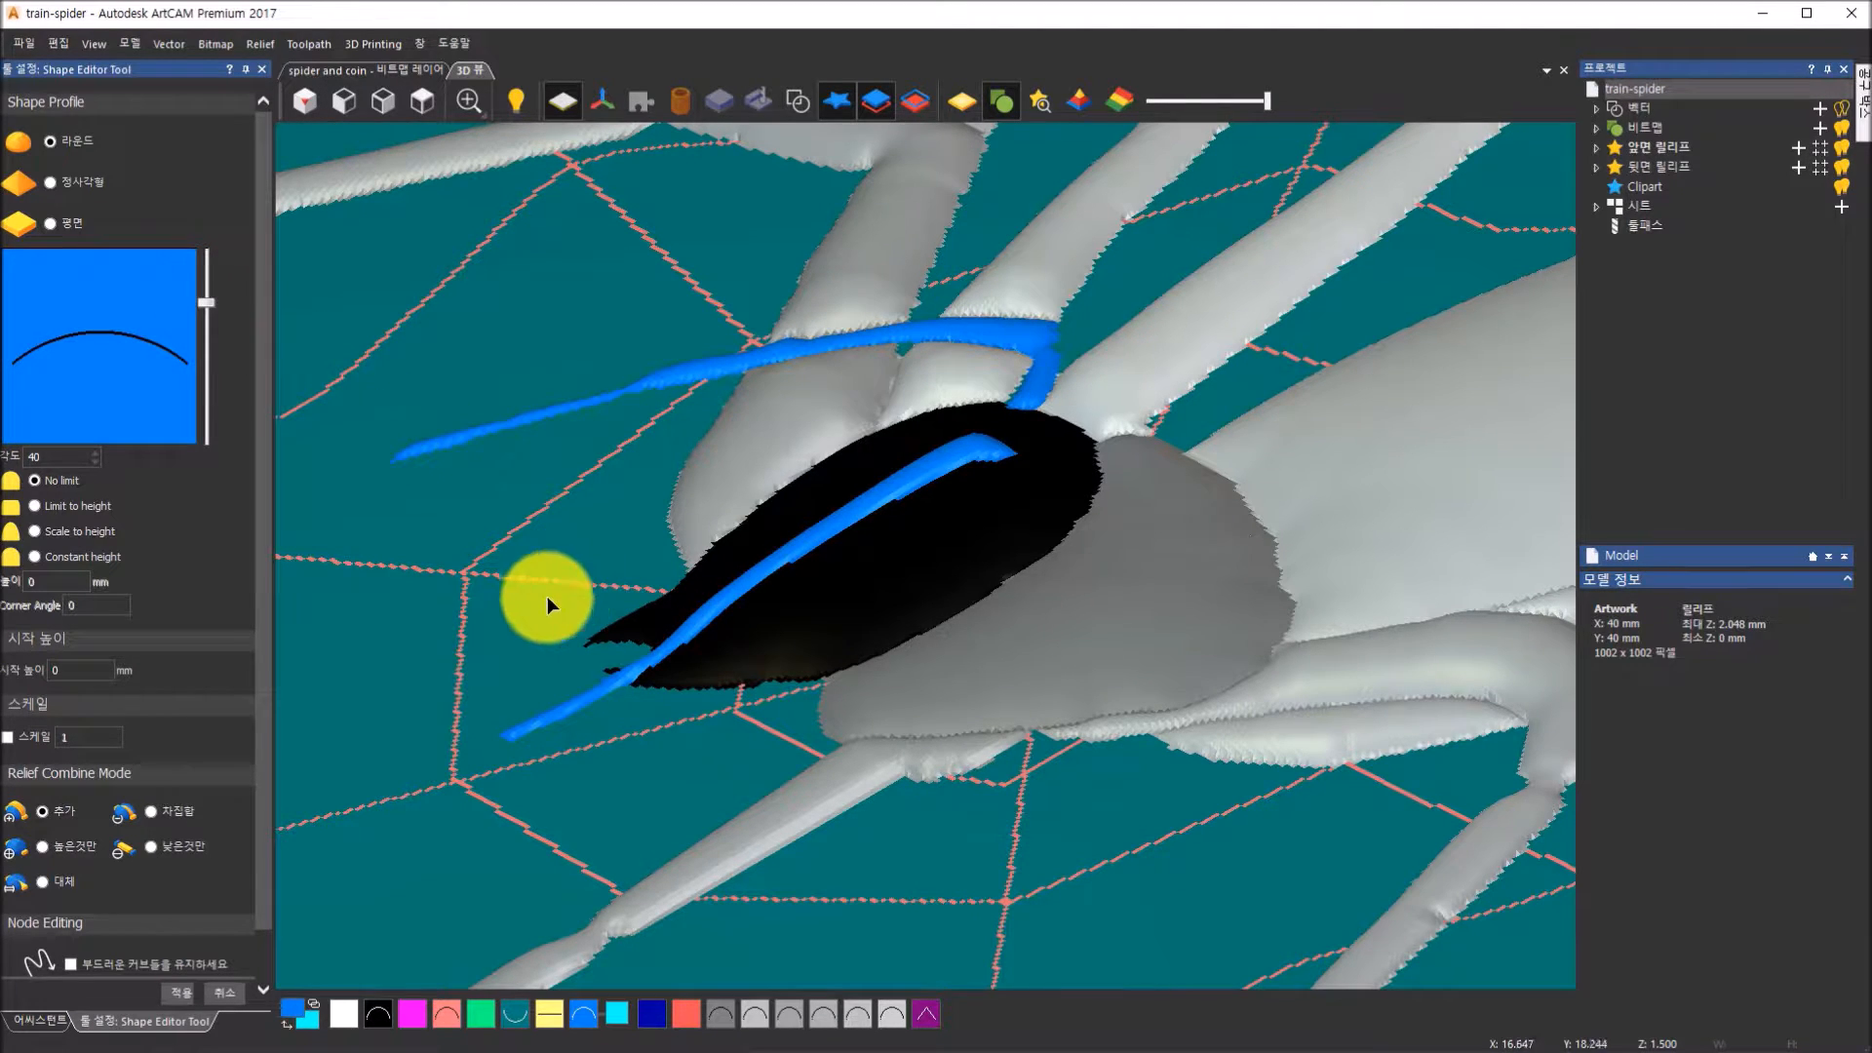
{"action": "left_click_drag", "start_coordinate": [72, 457], "coordinate": [13, 454]}
{"action": "type", "text": "45"}
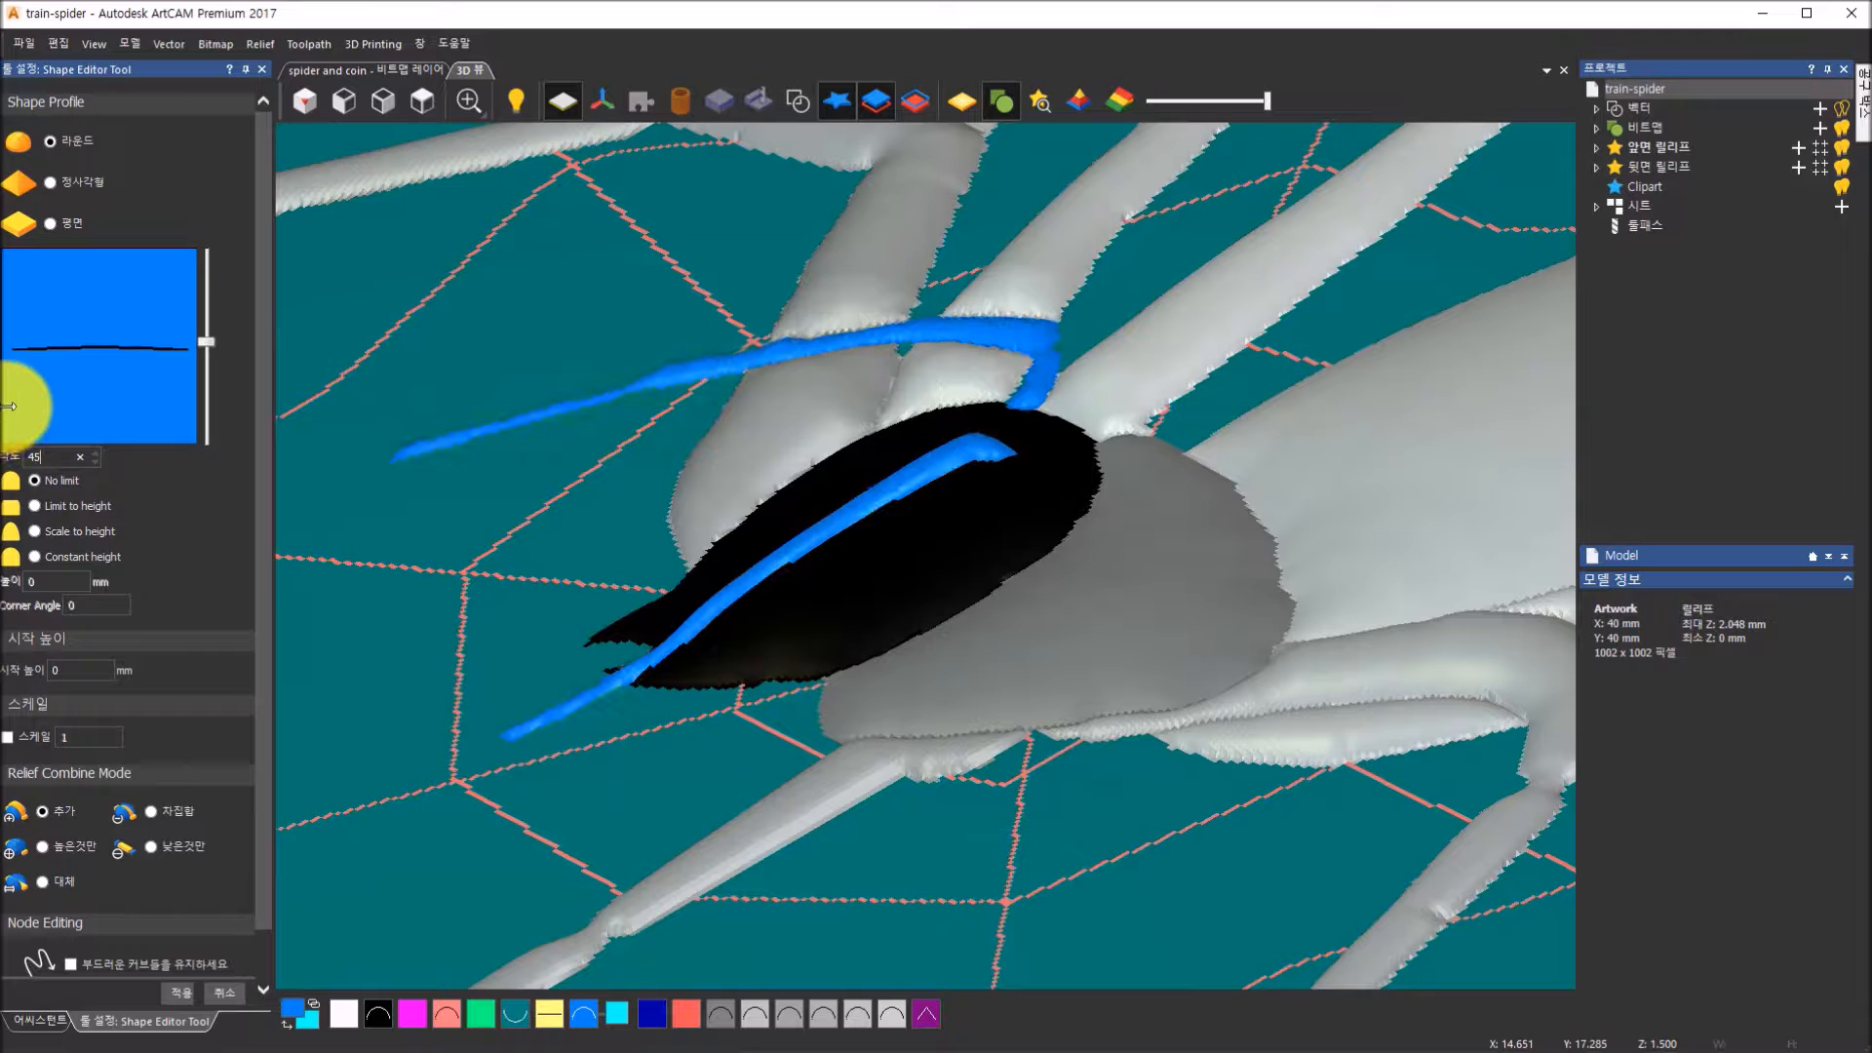
{"action": "key", "text": "Return"}
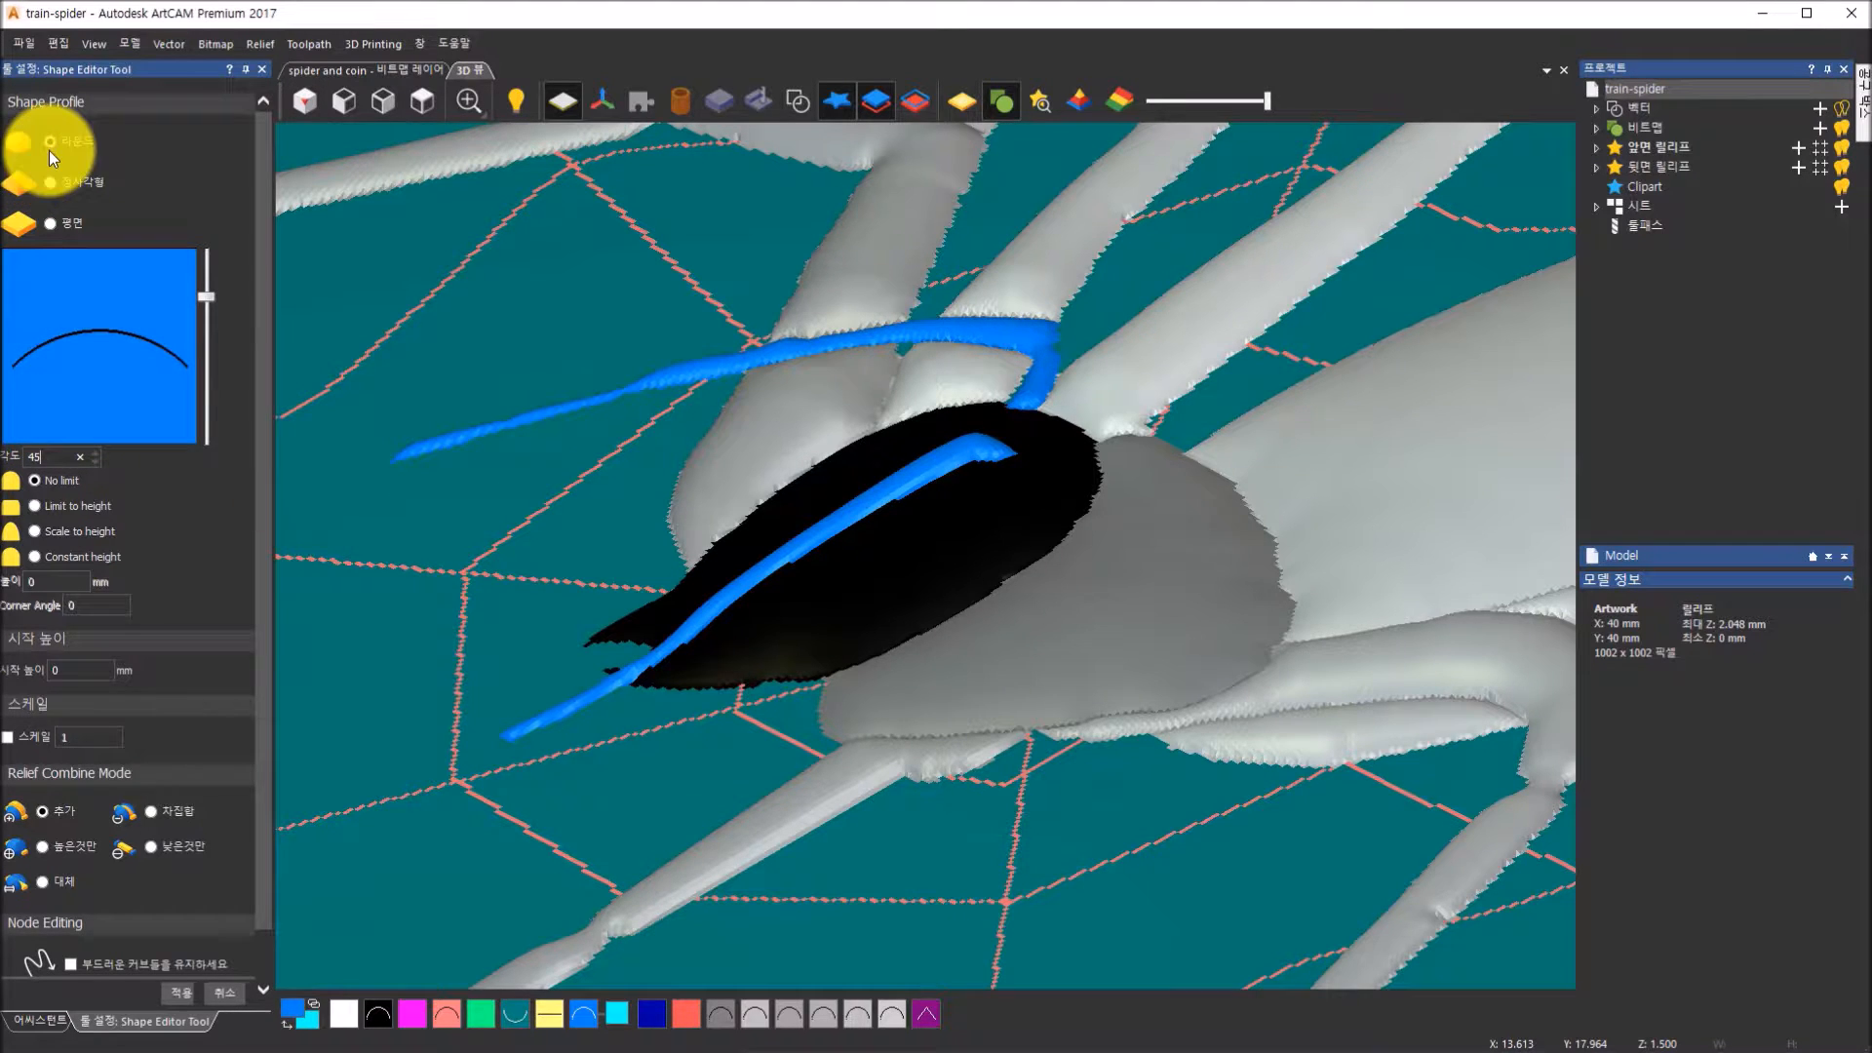
{"action": "left_click", "coordinate": [183, 996]}
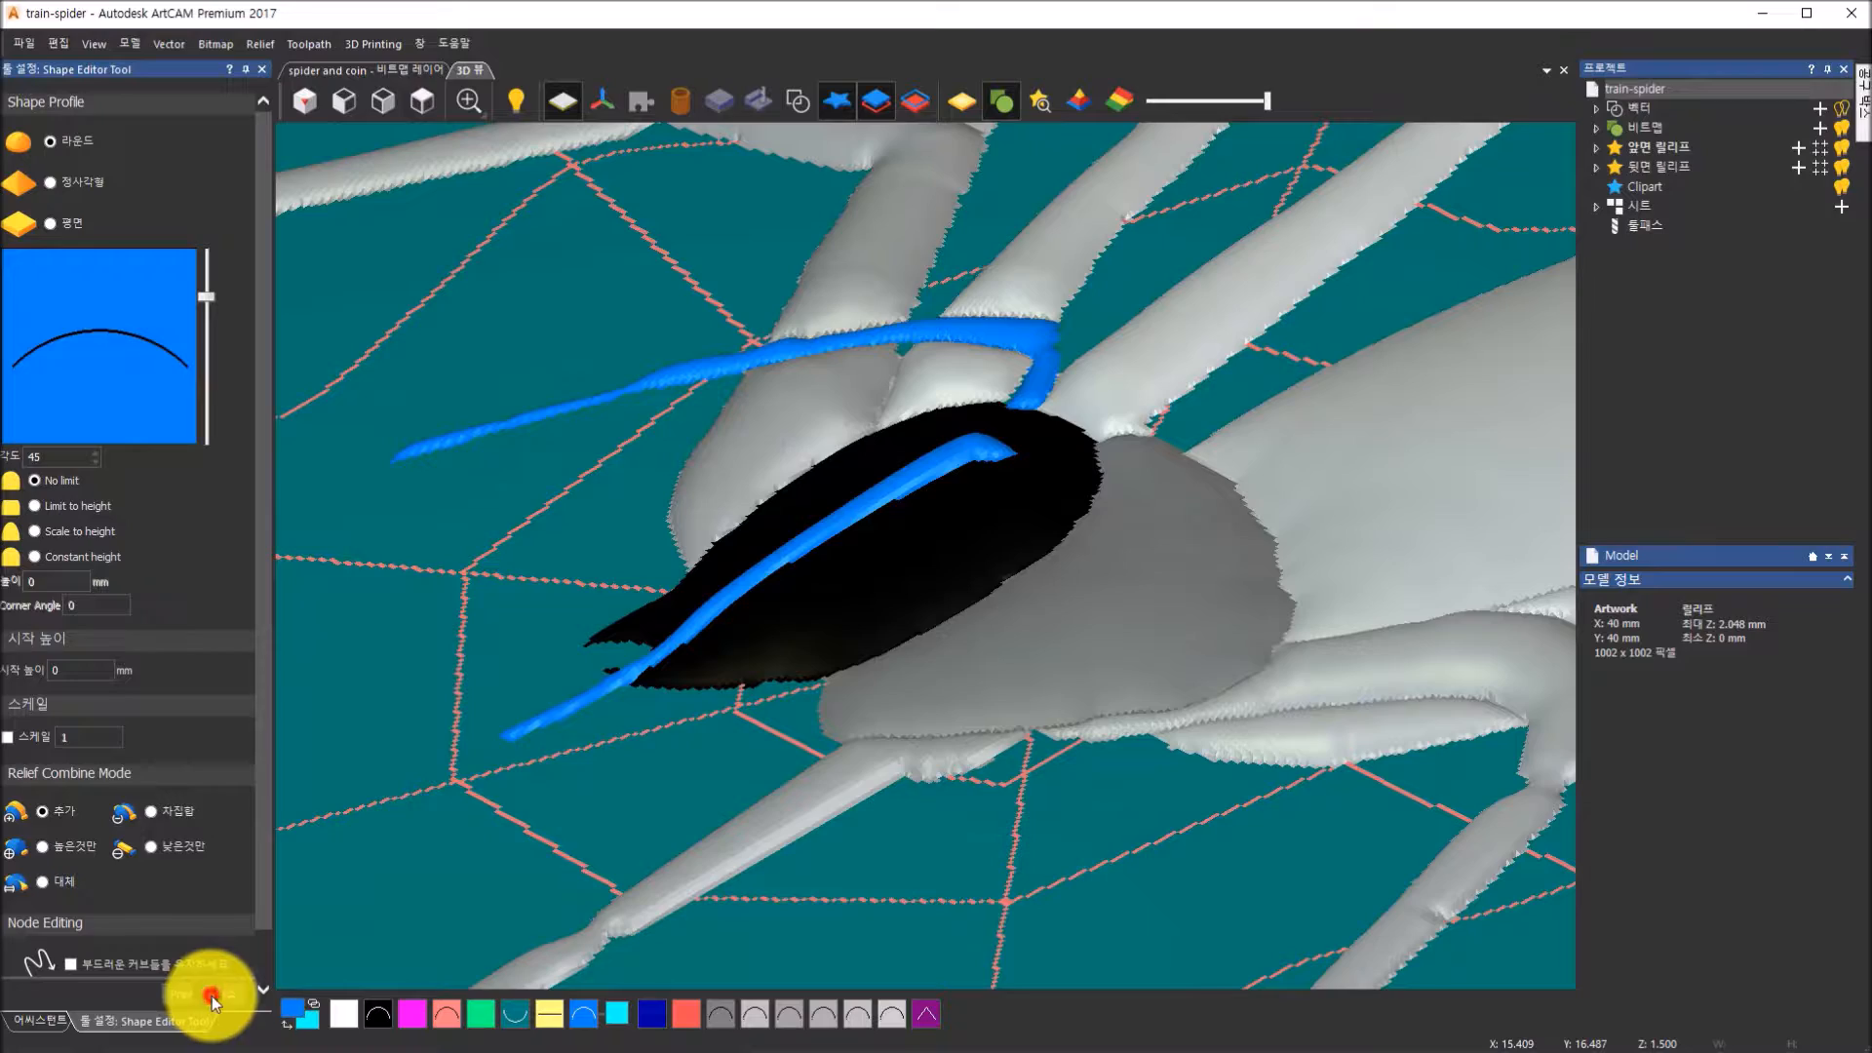
{"action": "left_click", "coordinate": [214, 999]}
Inspect the whole coin relief in the shaded material display, then return to the bitmap colour display
{"action": "scroll", "coordinate": [583, 839], "scroll_direction": "down", "scroll_amount": 5}
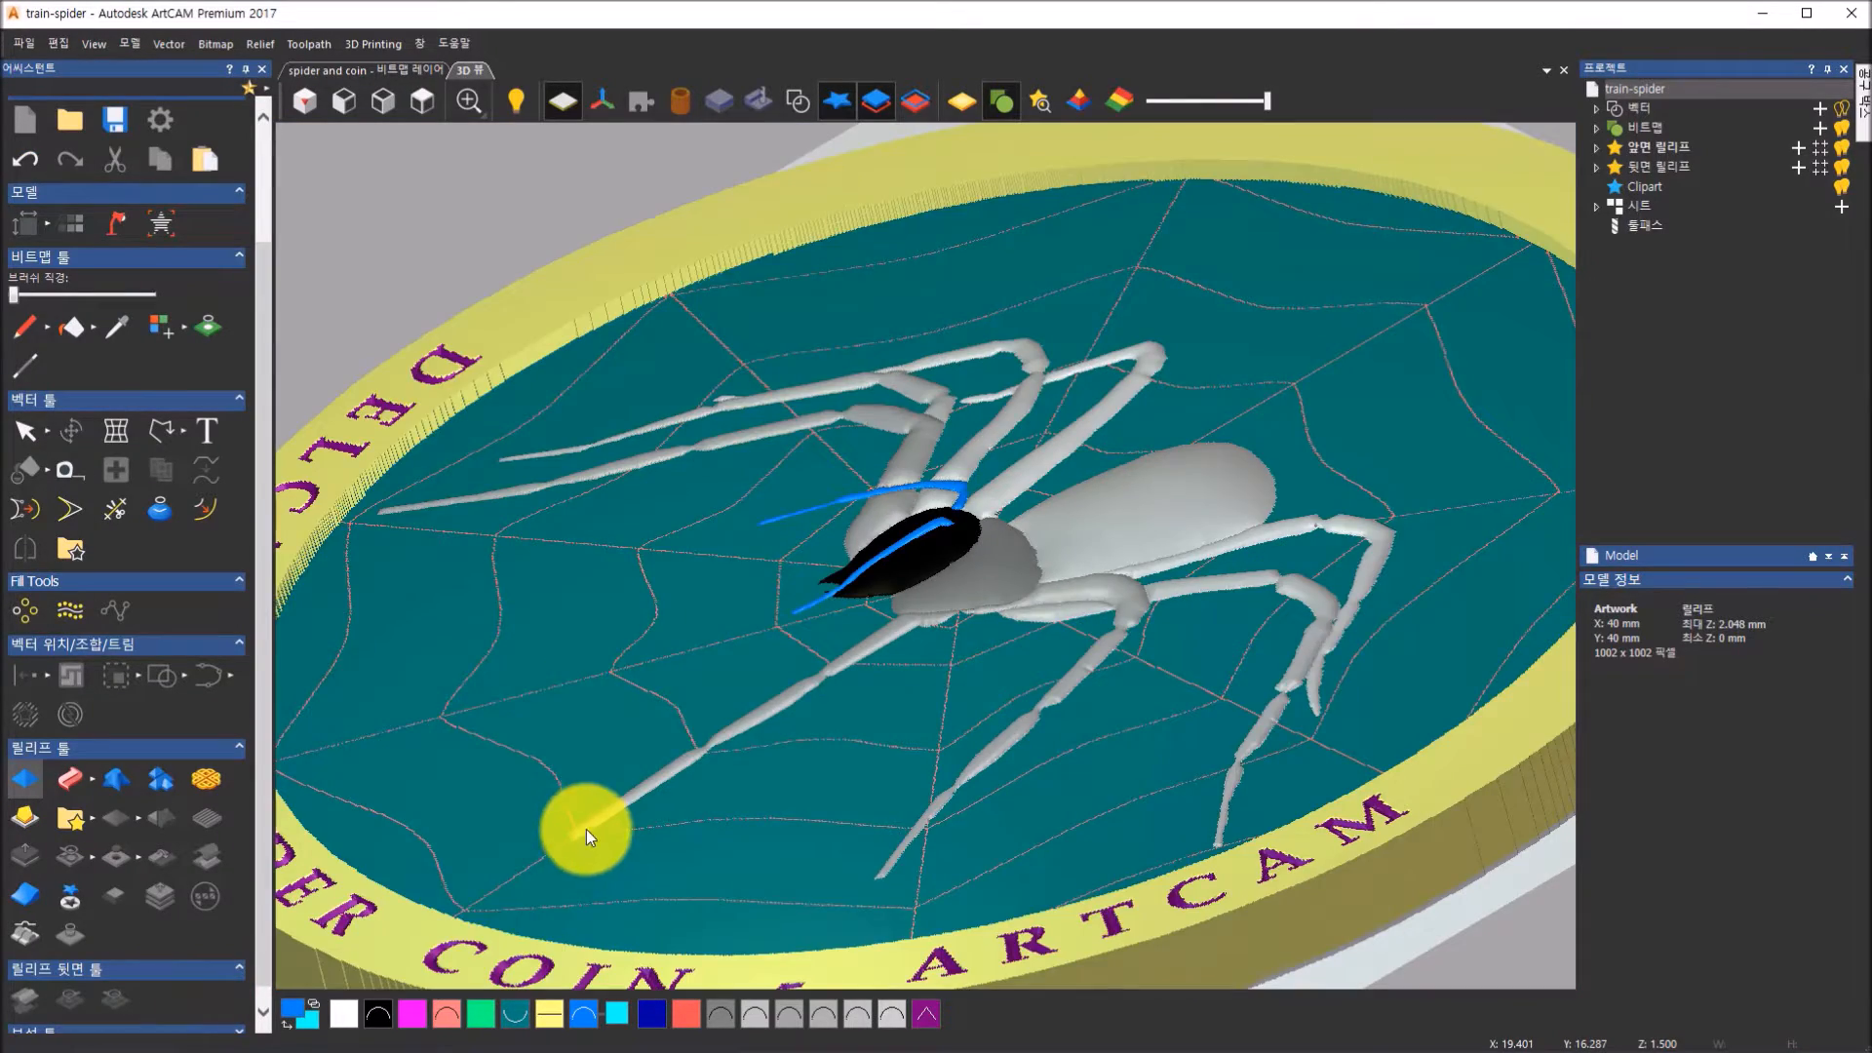
{"action": "scroll", "coordinate": [585, 833], "scroll_direction": "down", "scroll_amount": 2}
{"action": "left_click_drag", "start_coordinate": [862, 661], "coordinate": [1067, 705]}
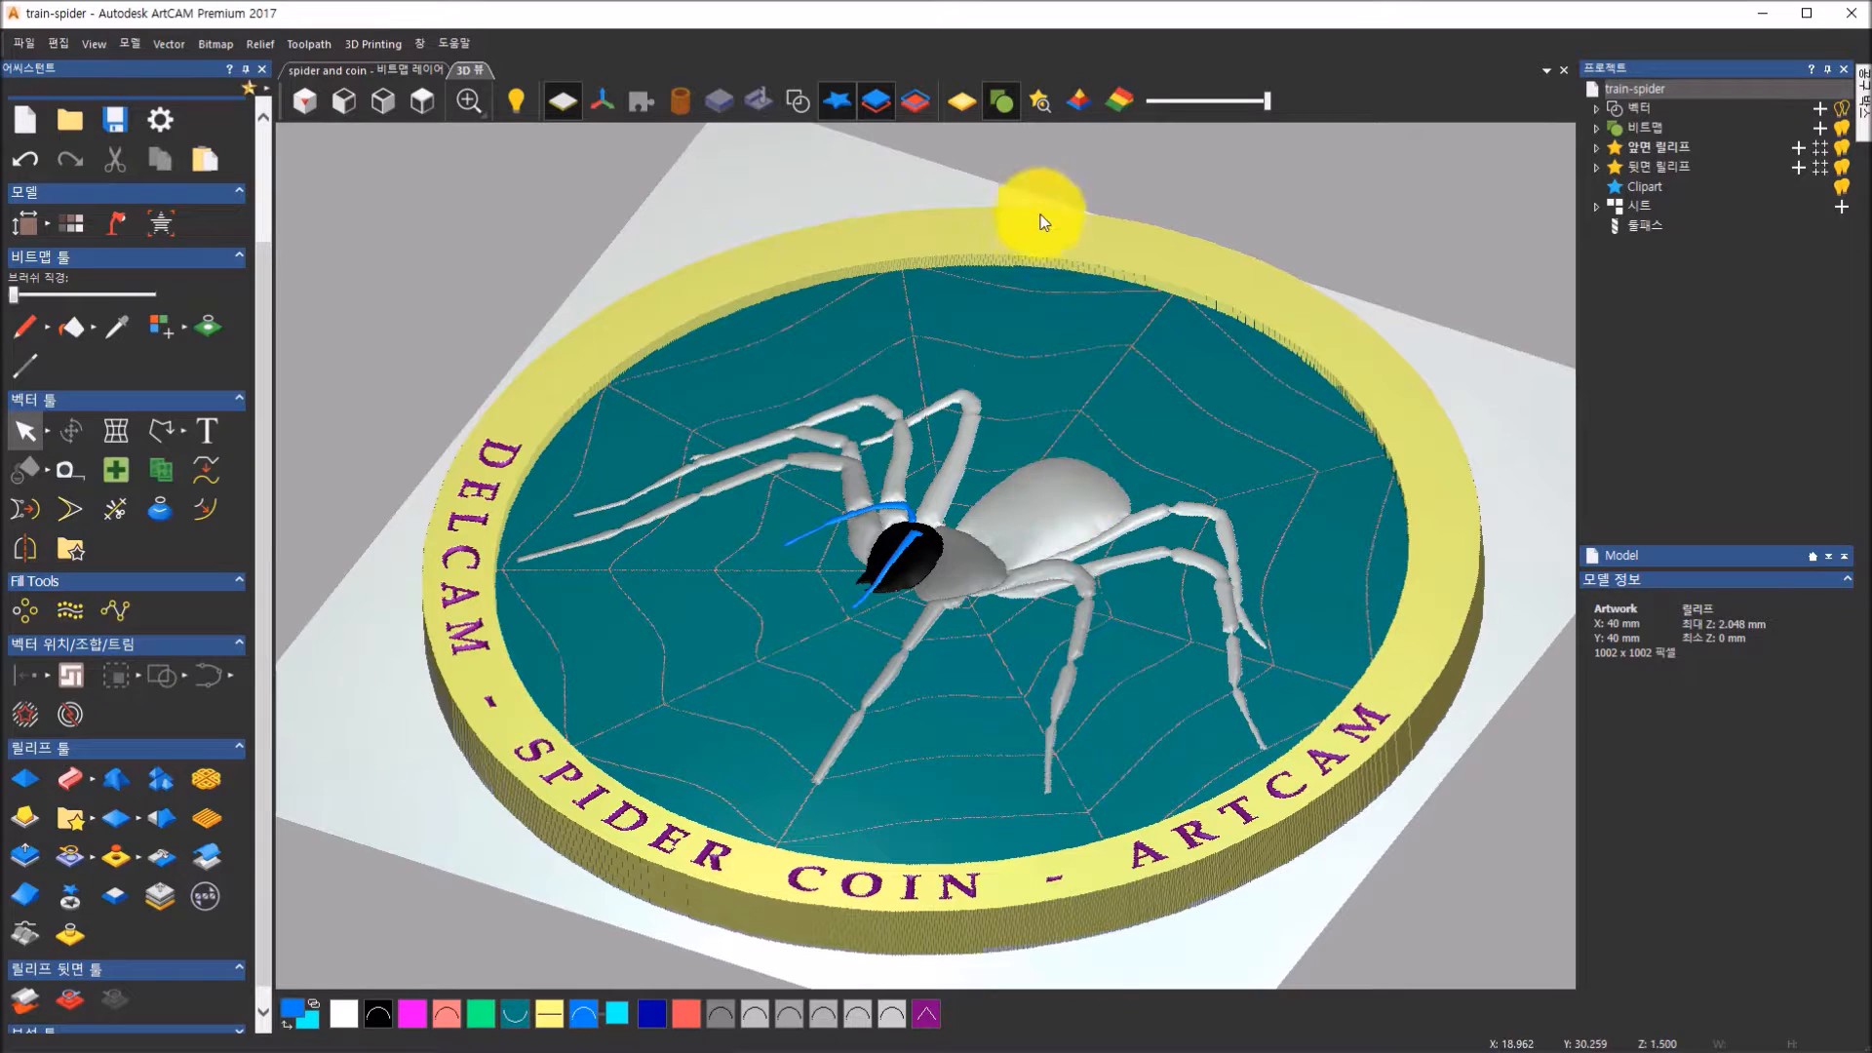
{"action": "left_click", "coordinate": [974, 108]}
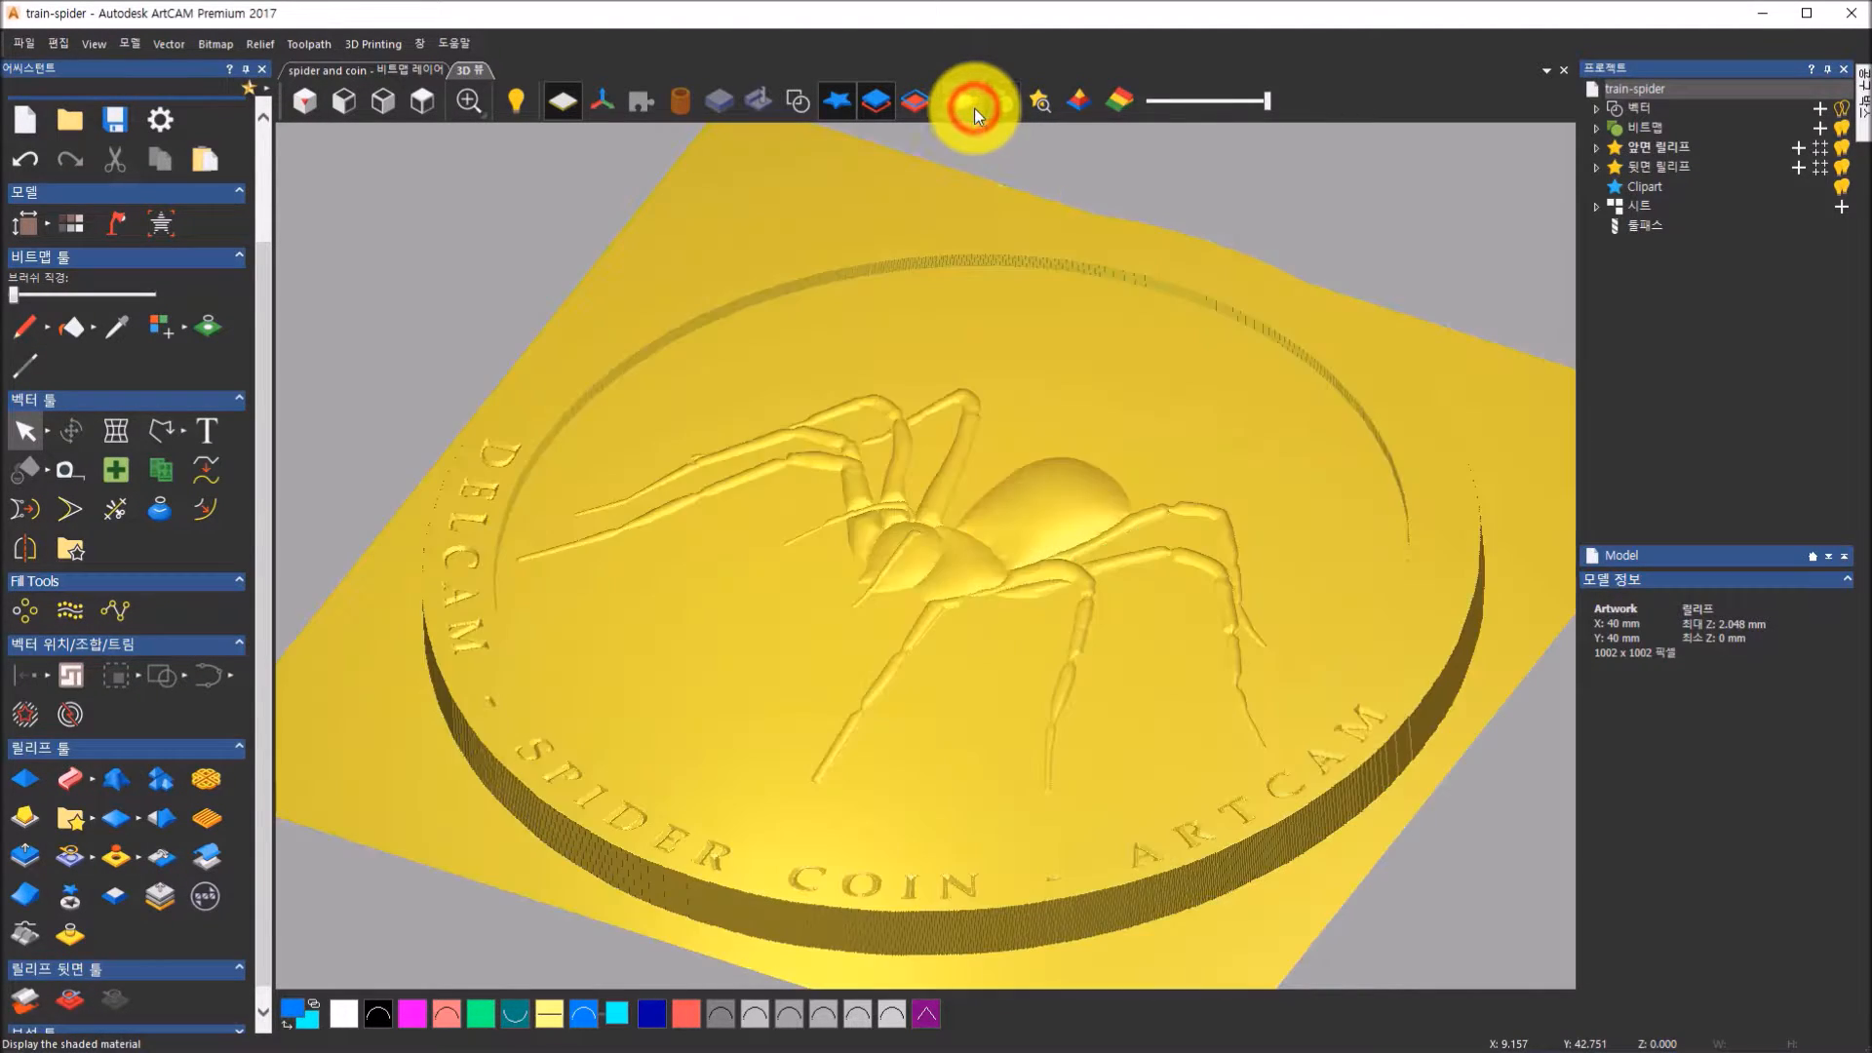
{"action": "left_click_drag", "start_coordinate": [1194, 733], "coordinate": [663, 439]}
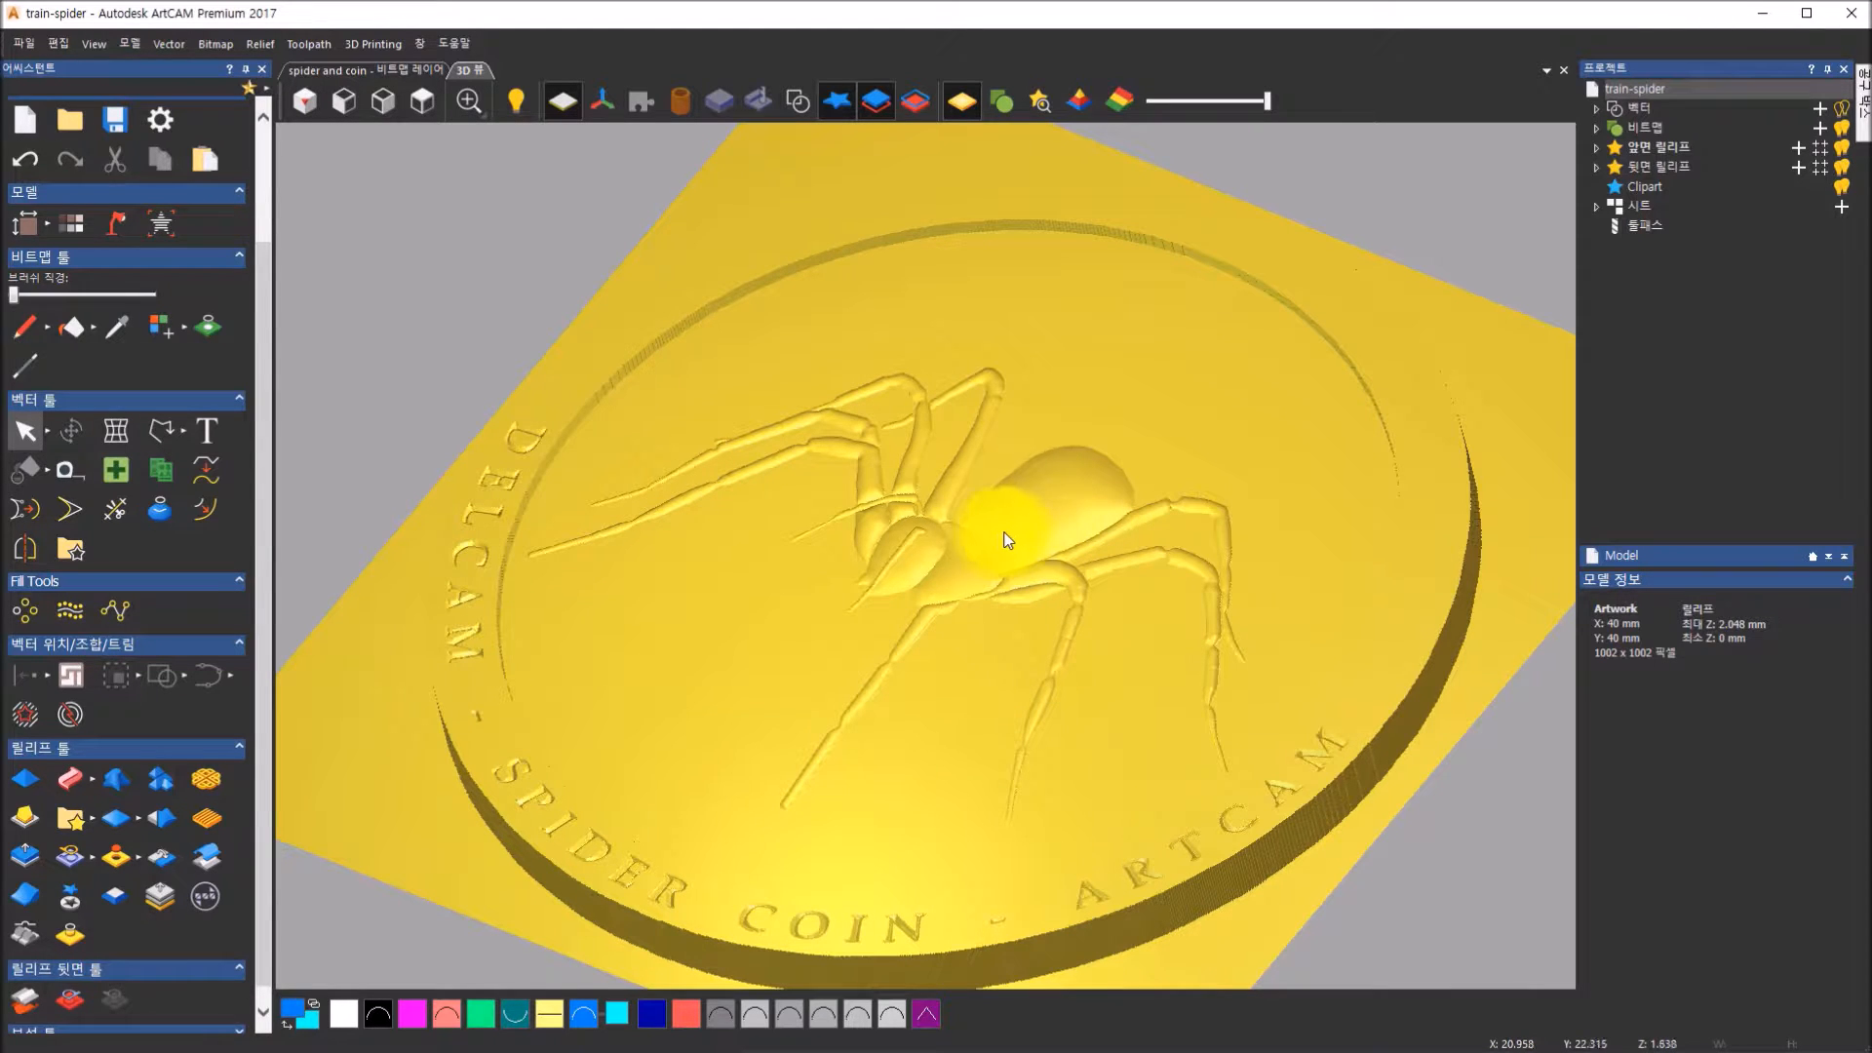
{"action": "left_click", "coordinate": [1016, 107]}
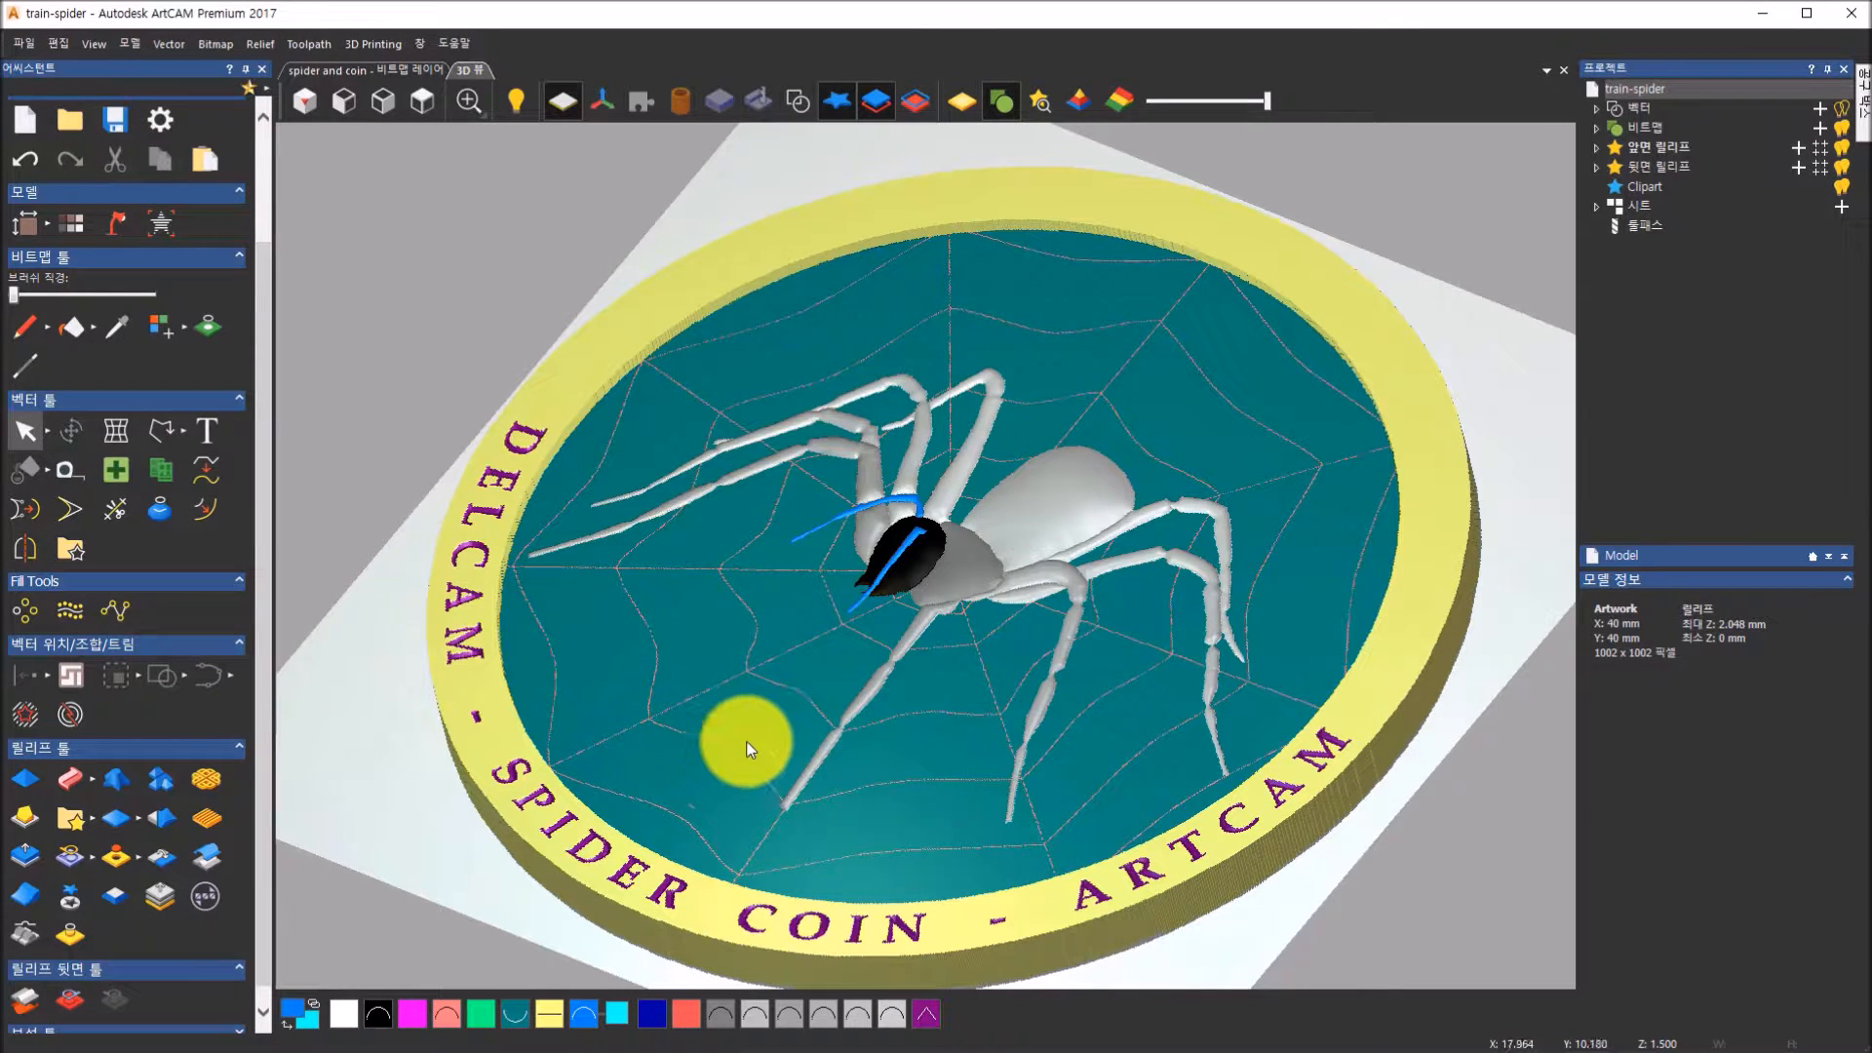
Apply an additive round profile at -10 degrees to the teal web background colour and close the Shape Editor
{"action": "scroll", "coordinate": [745, 742], "scroll_direction": "up", "scroll_amount": 2}
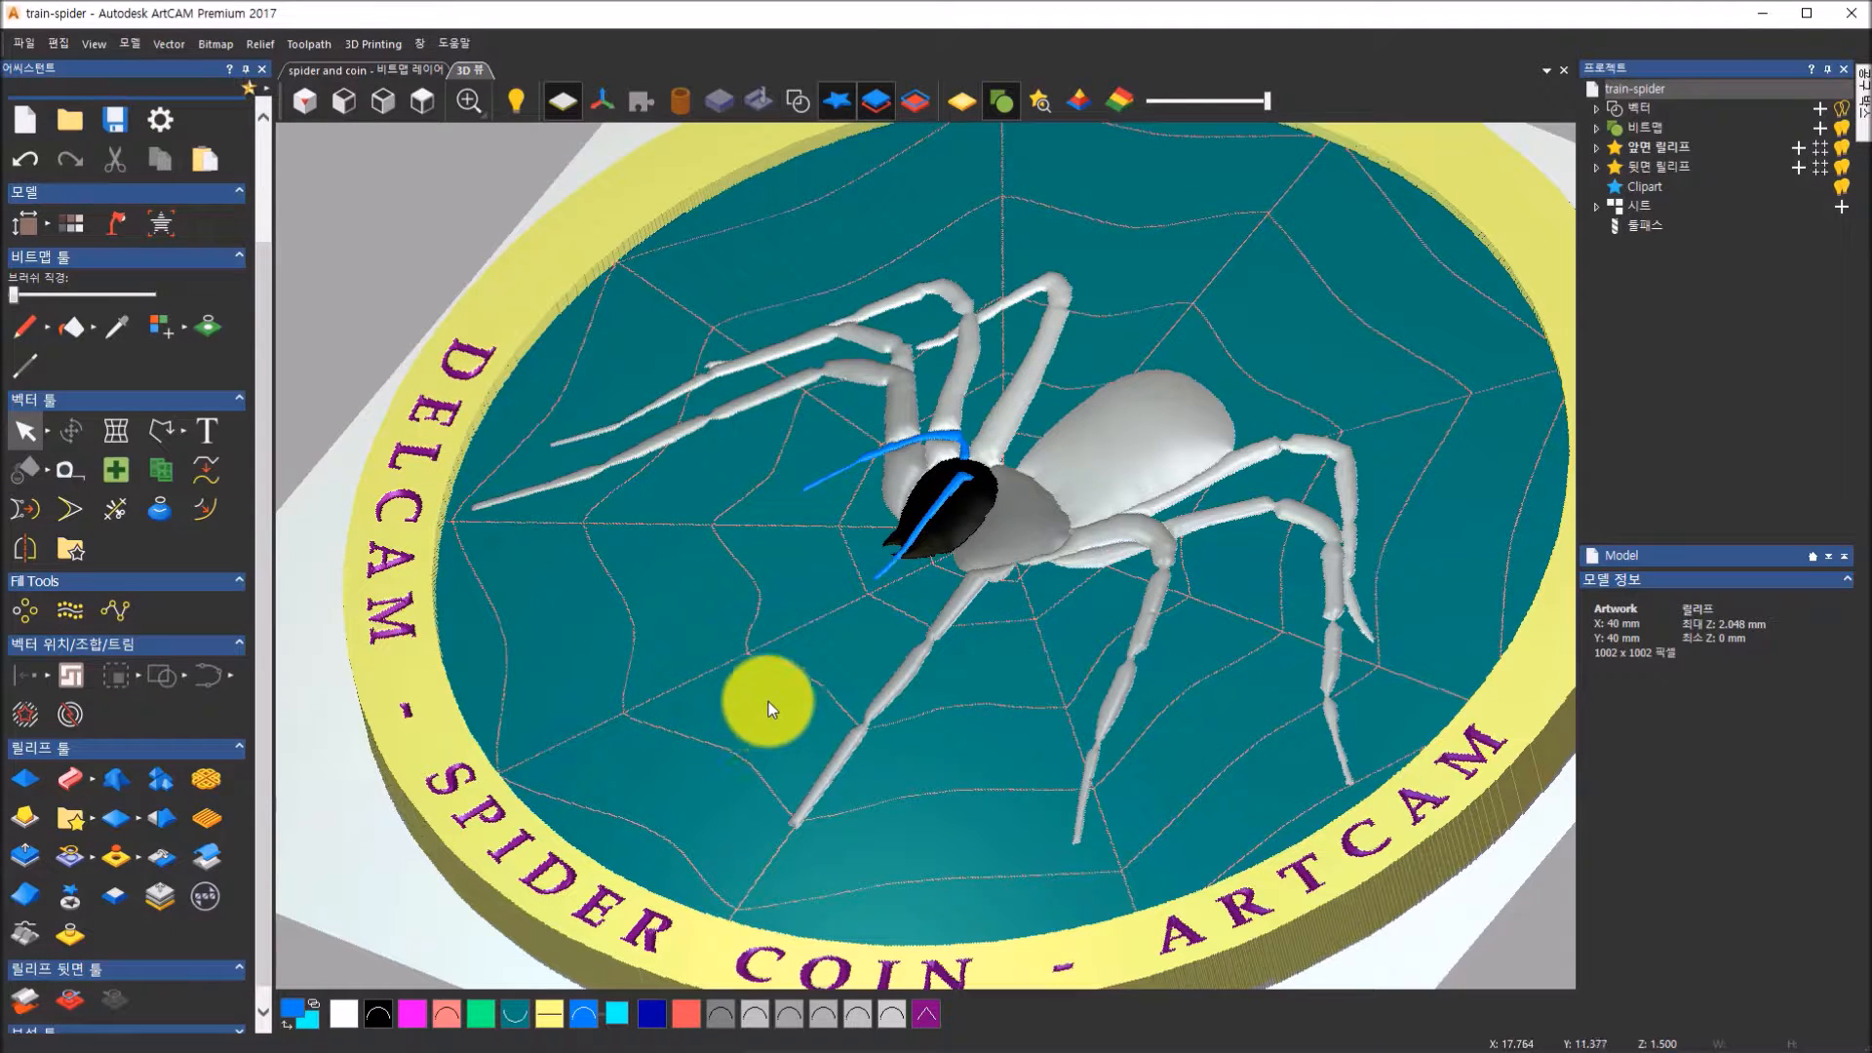
{"action": "scroll", "coordinate": [770, 658], "scroll_direction": "up", "scroll_amount": 3}
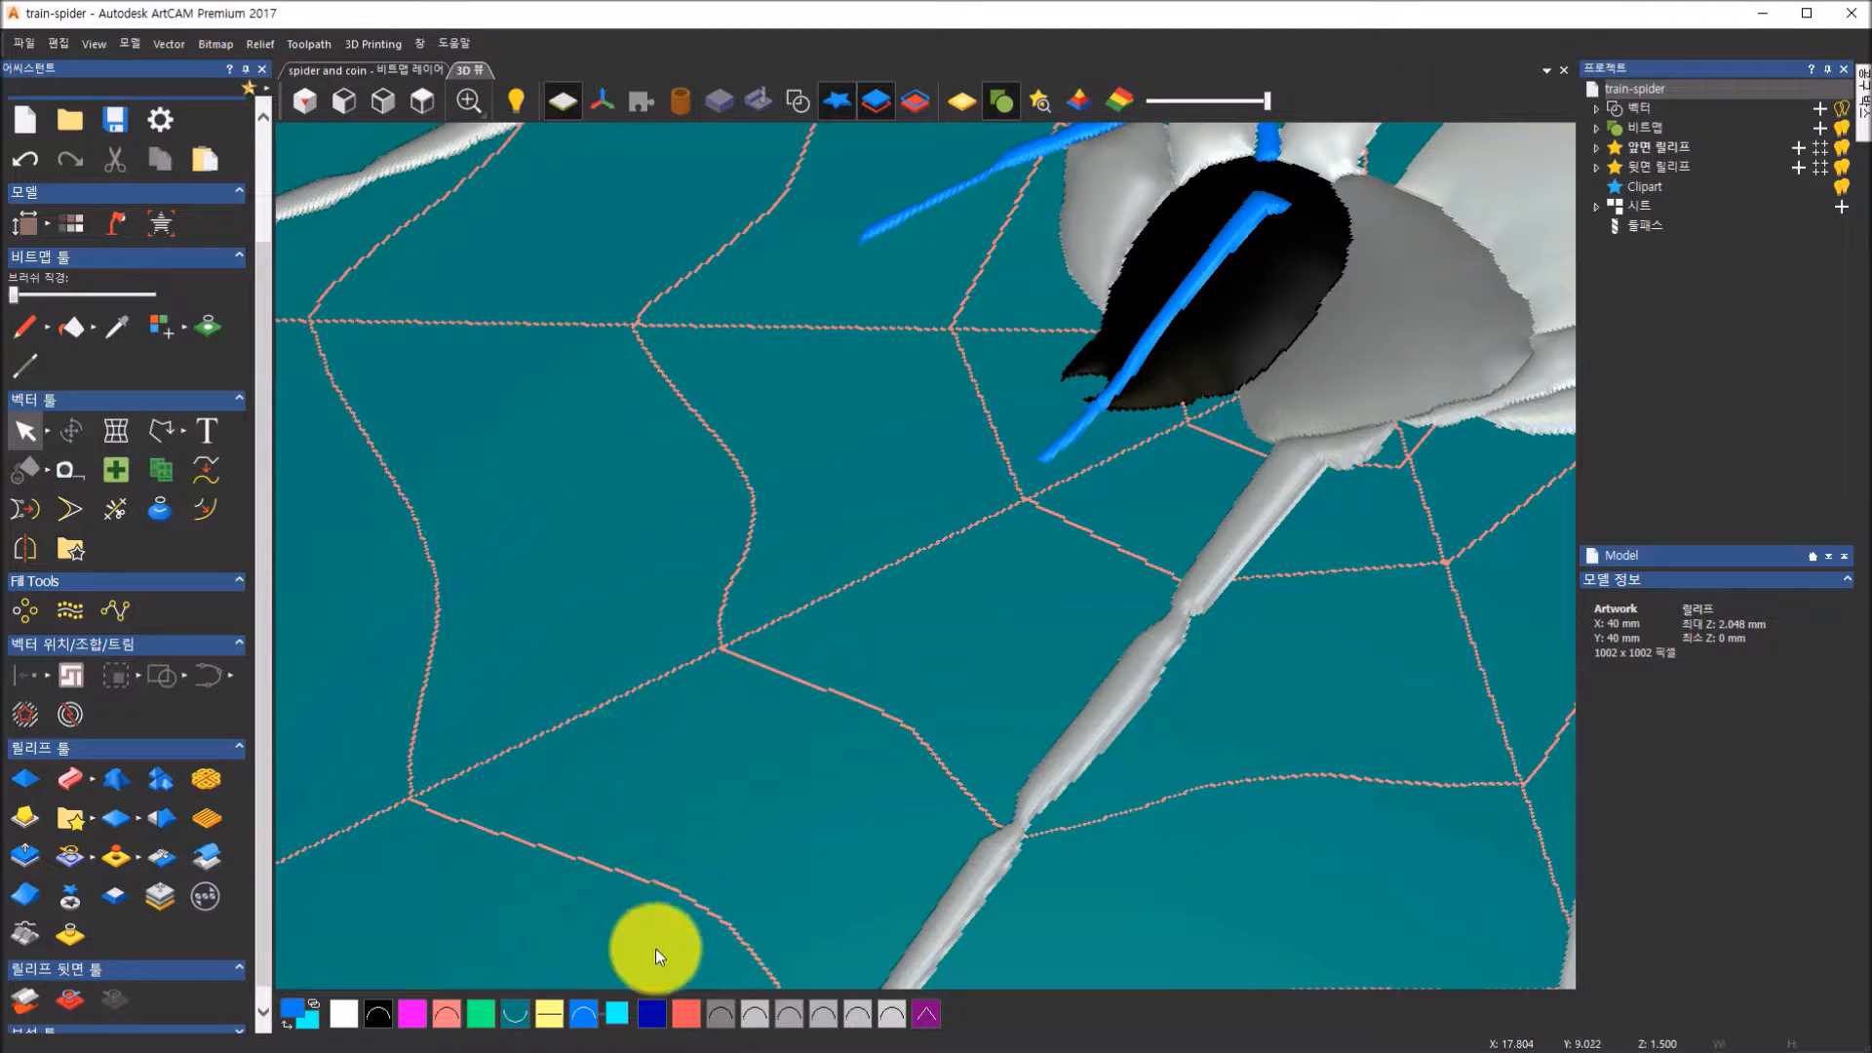
{"action": "left_click", "coordinate": [513, 1018]}
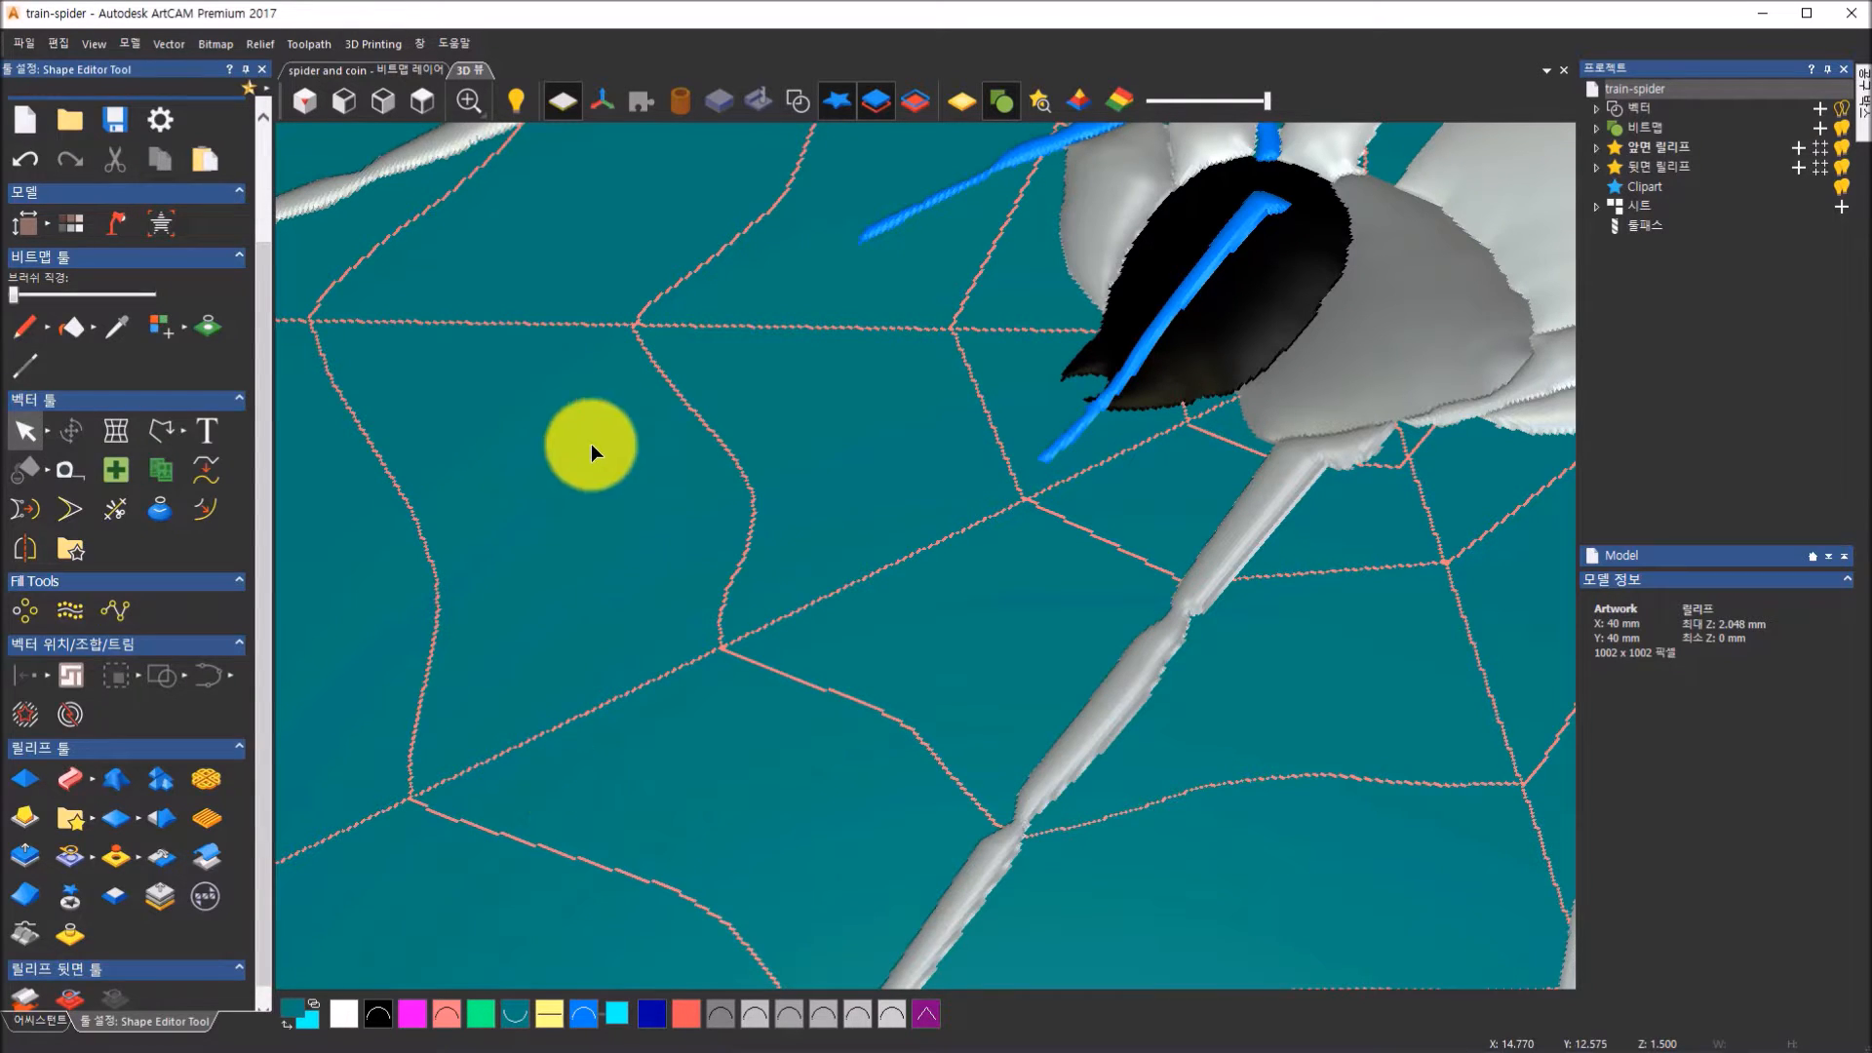
{"action": "left_click", "coordinate": [564, 615]}
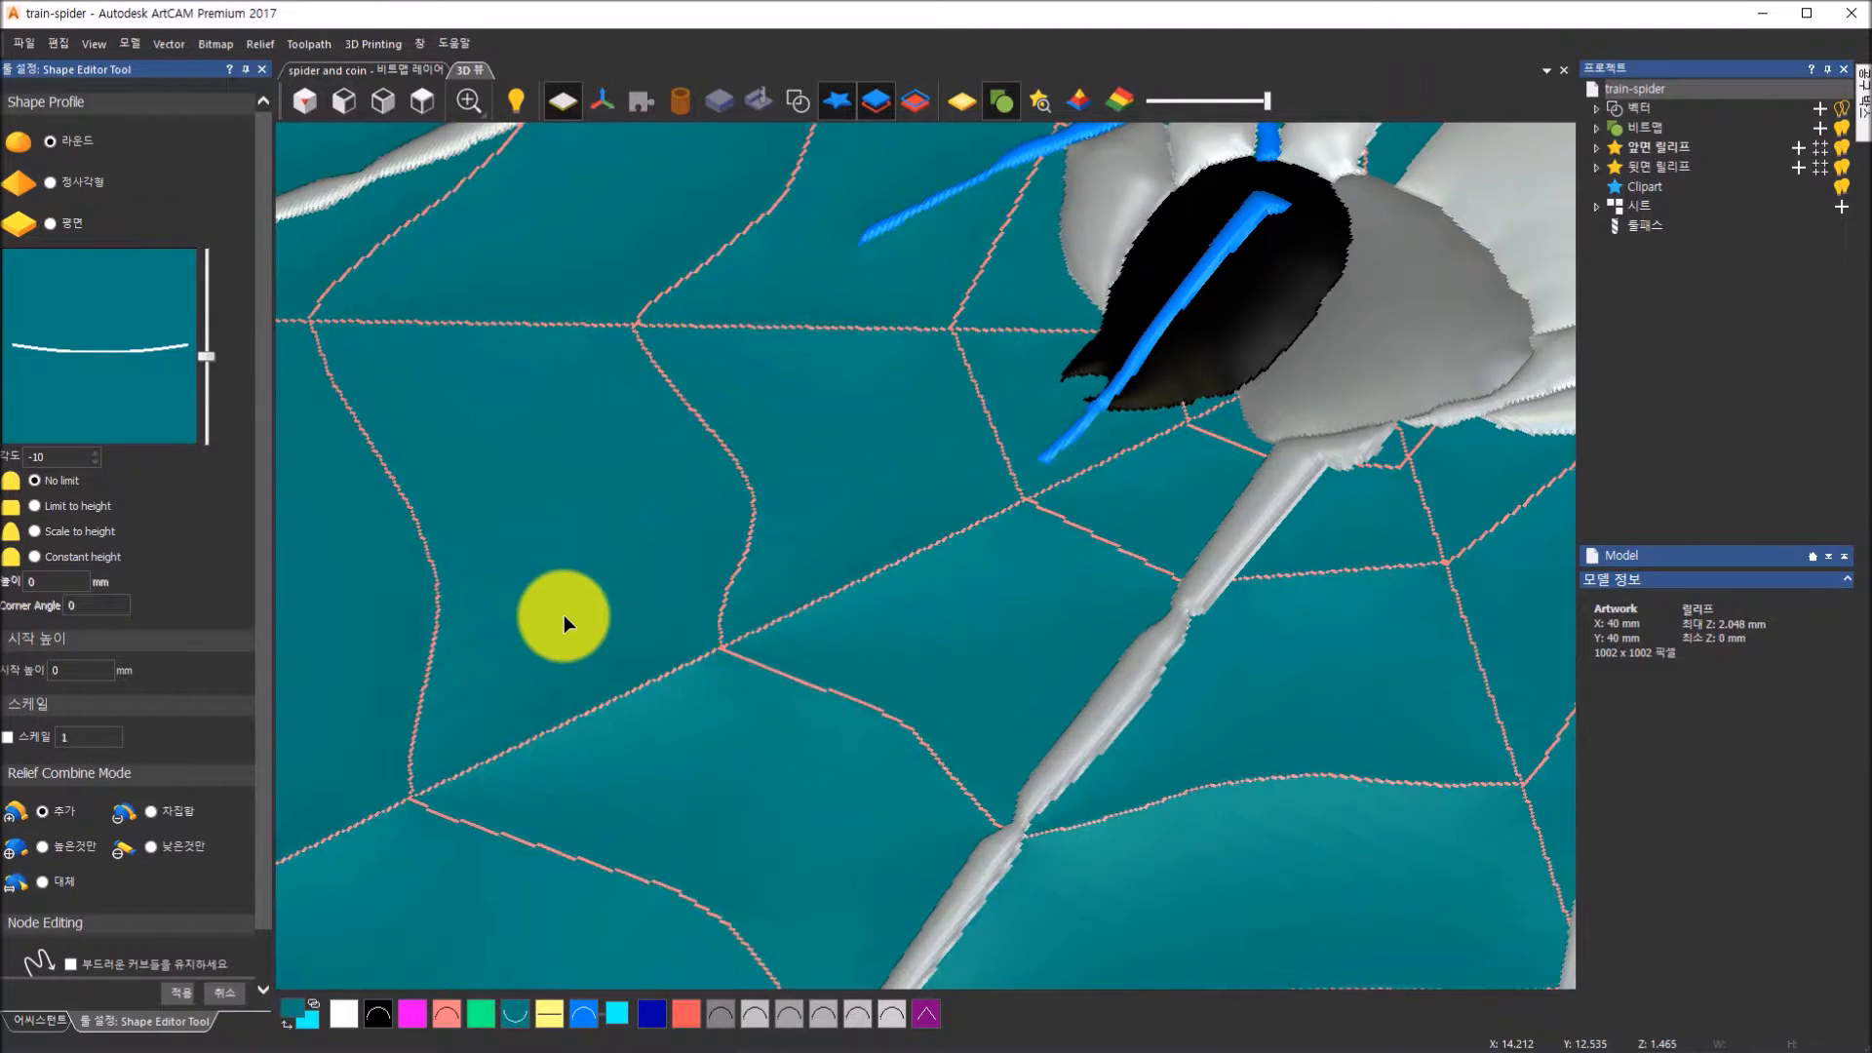
{"action": "scroll", "coordinate": [563, 614], "scroll_direction": "down", "scroll_amount": 5}
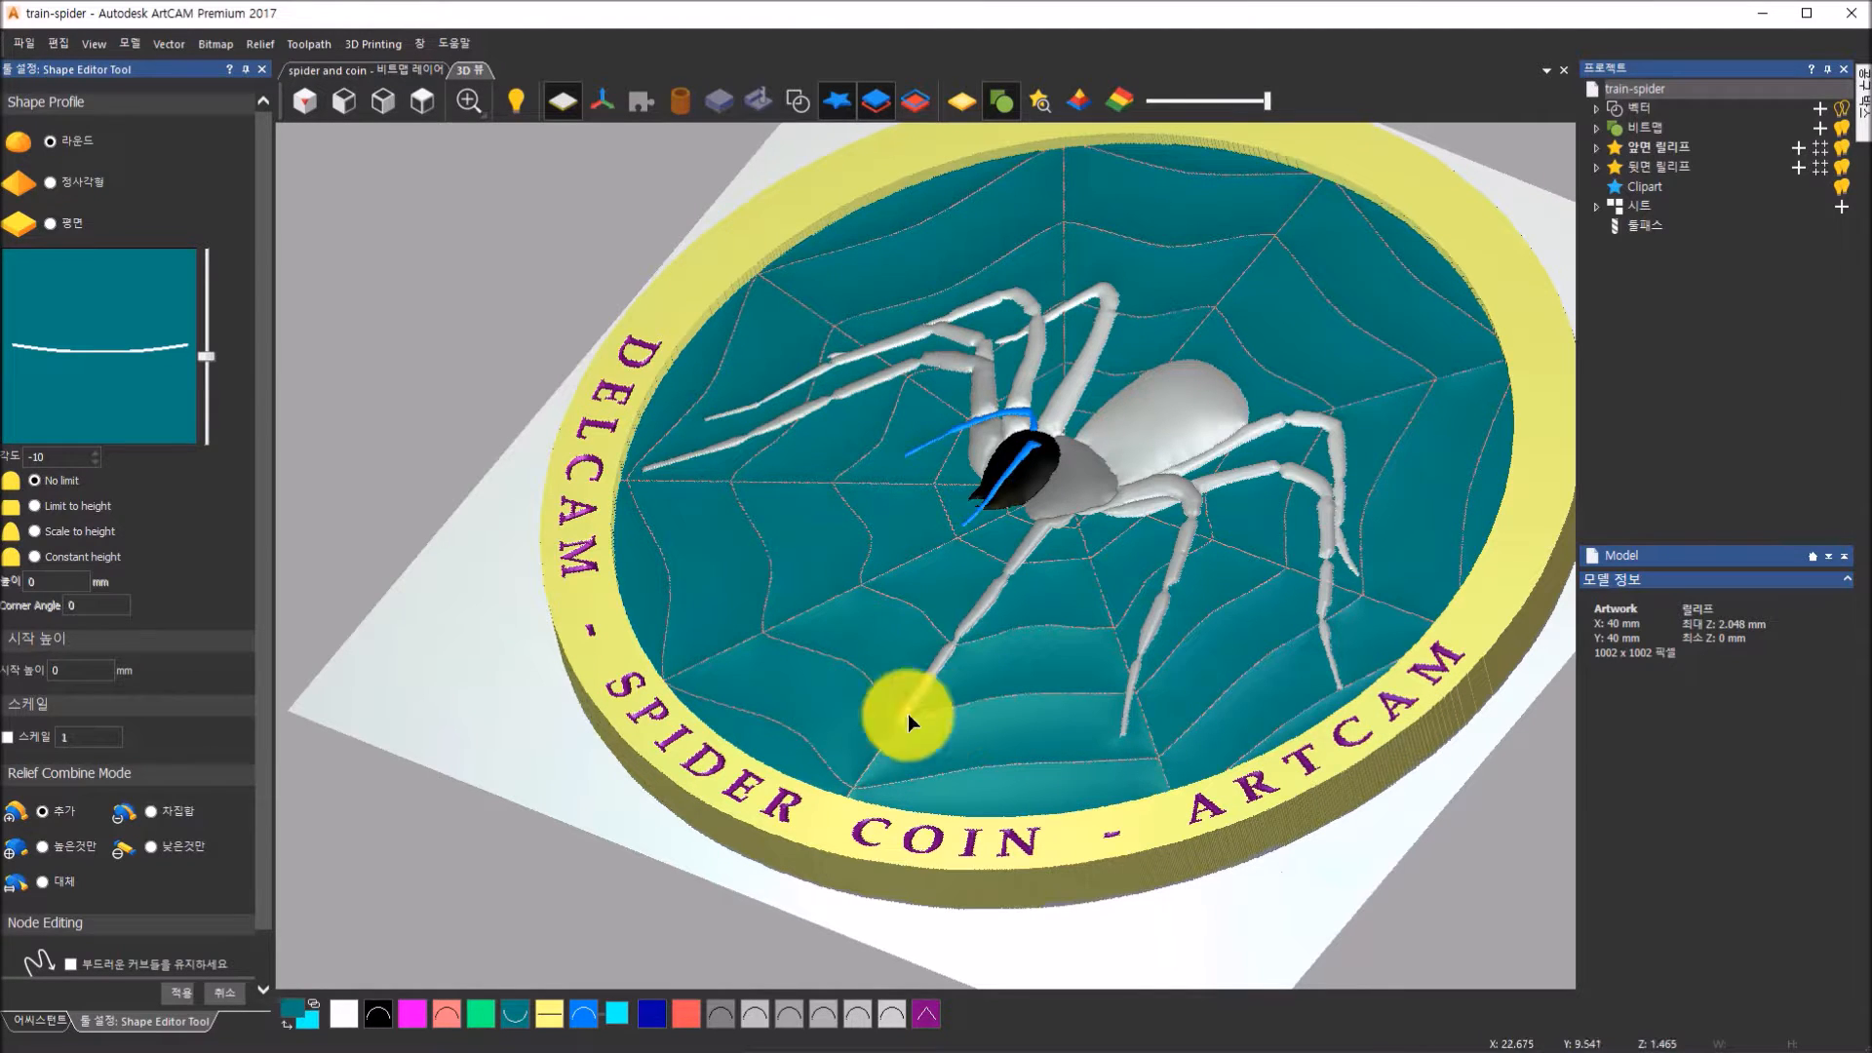
{"action": "left_click", "coordinate": [186, 996]}
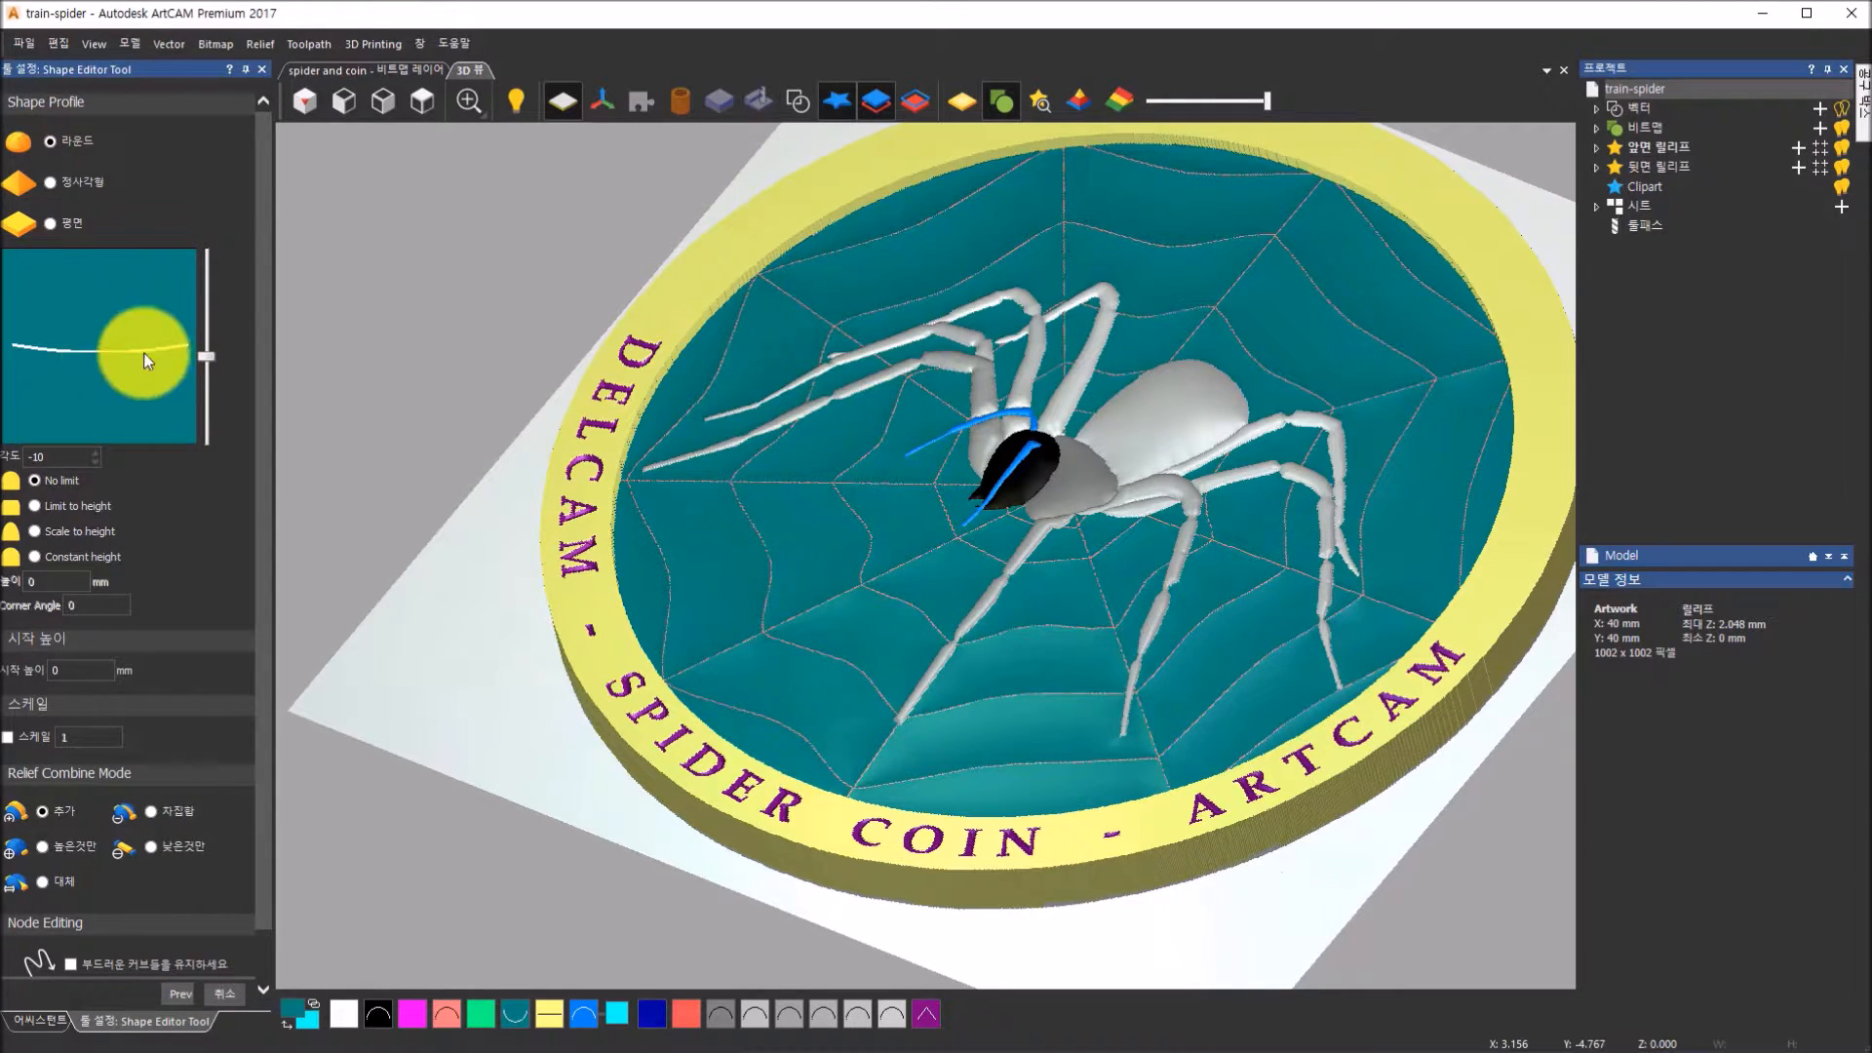
{"action": "left_click", "coordinate": [215, 999]}
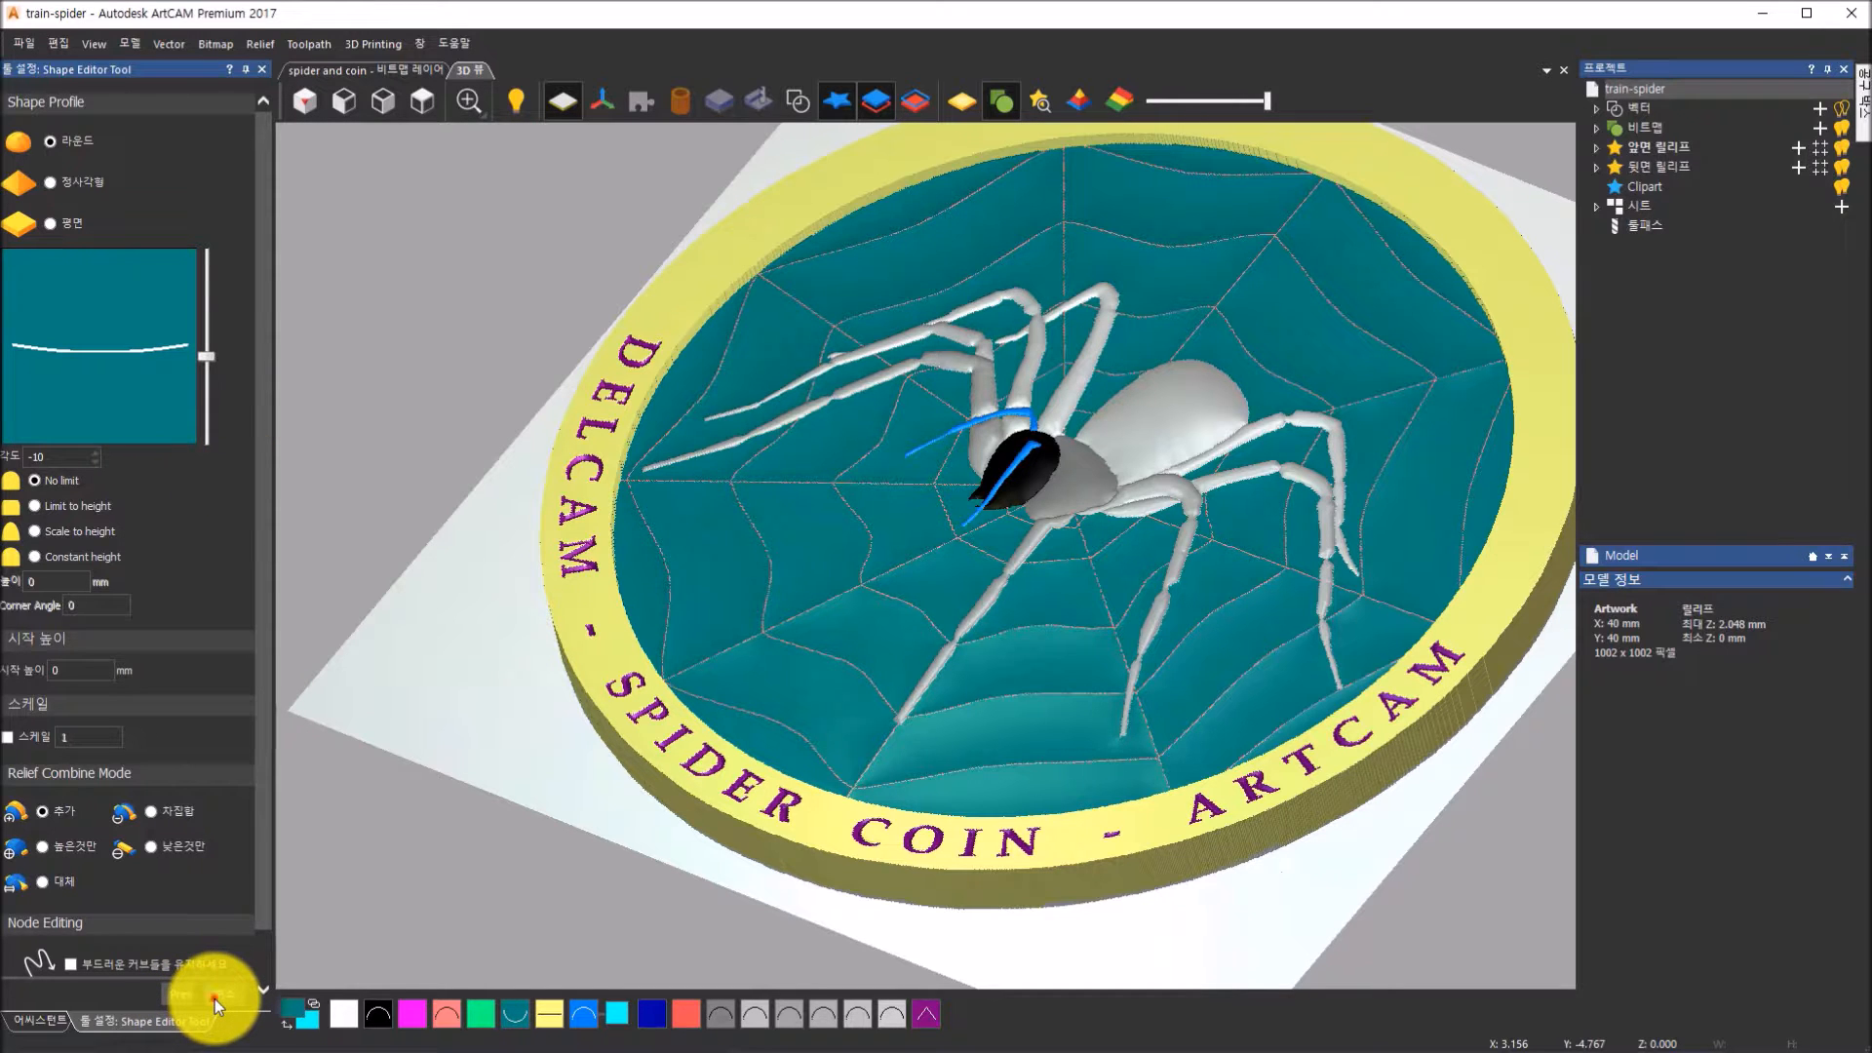
Examine the coin relief as shaded material from several angles with the zero plane hidden, then restore the bitmap colour display
{"action": "left_click", "coordinate": [963, 103]}
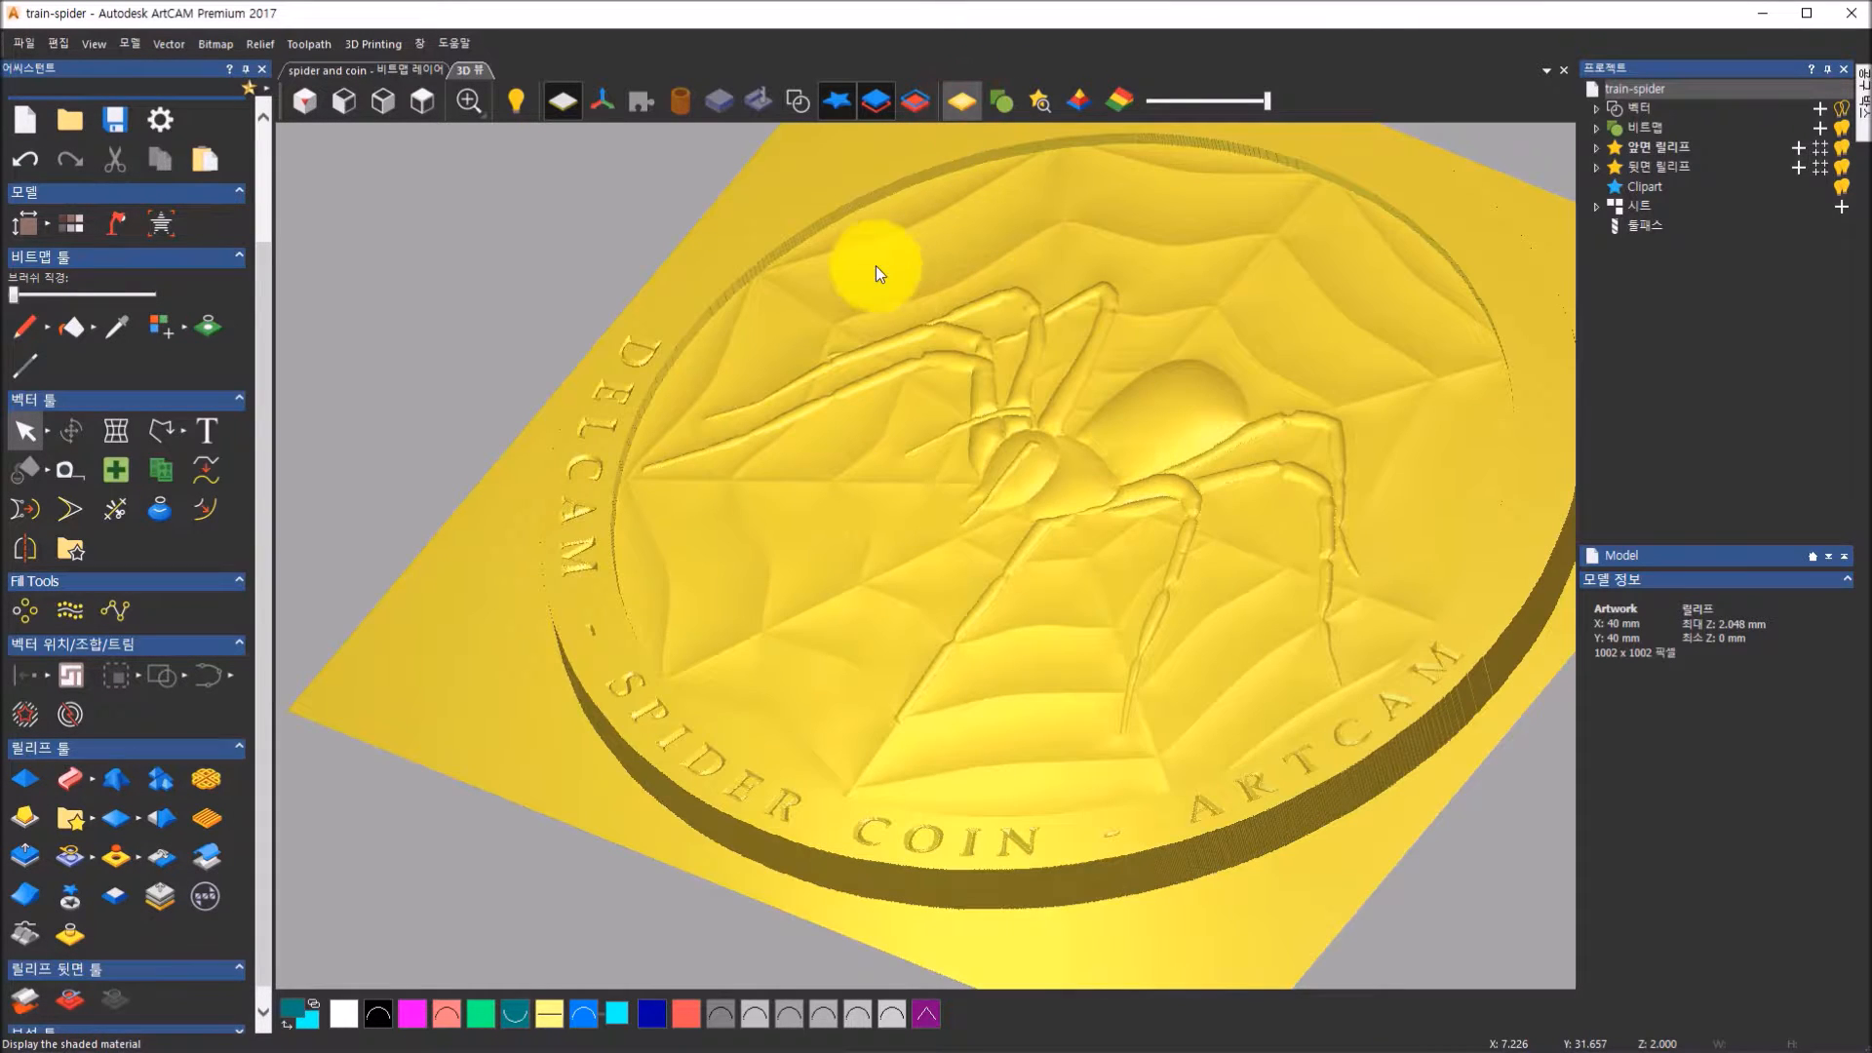
{"action": "left_click_drag", "start_coordinate": [932, 349], "coordinate": [1291, 368]}
{"action": "left_click_drag", "start_coordinate": [1106, 426], "coordinate": [757, 384]}
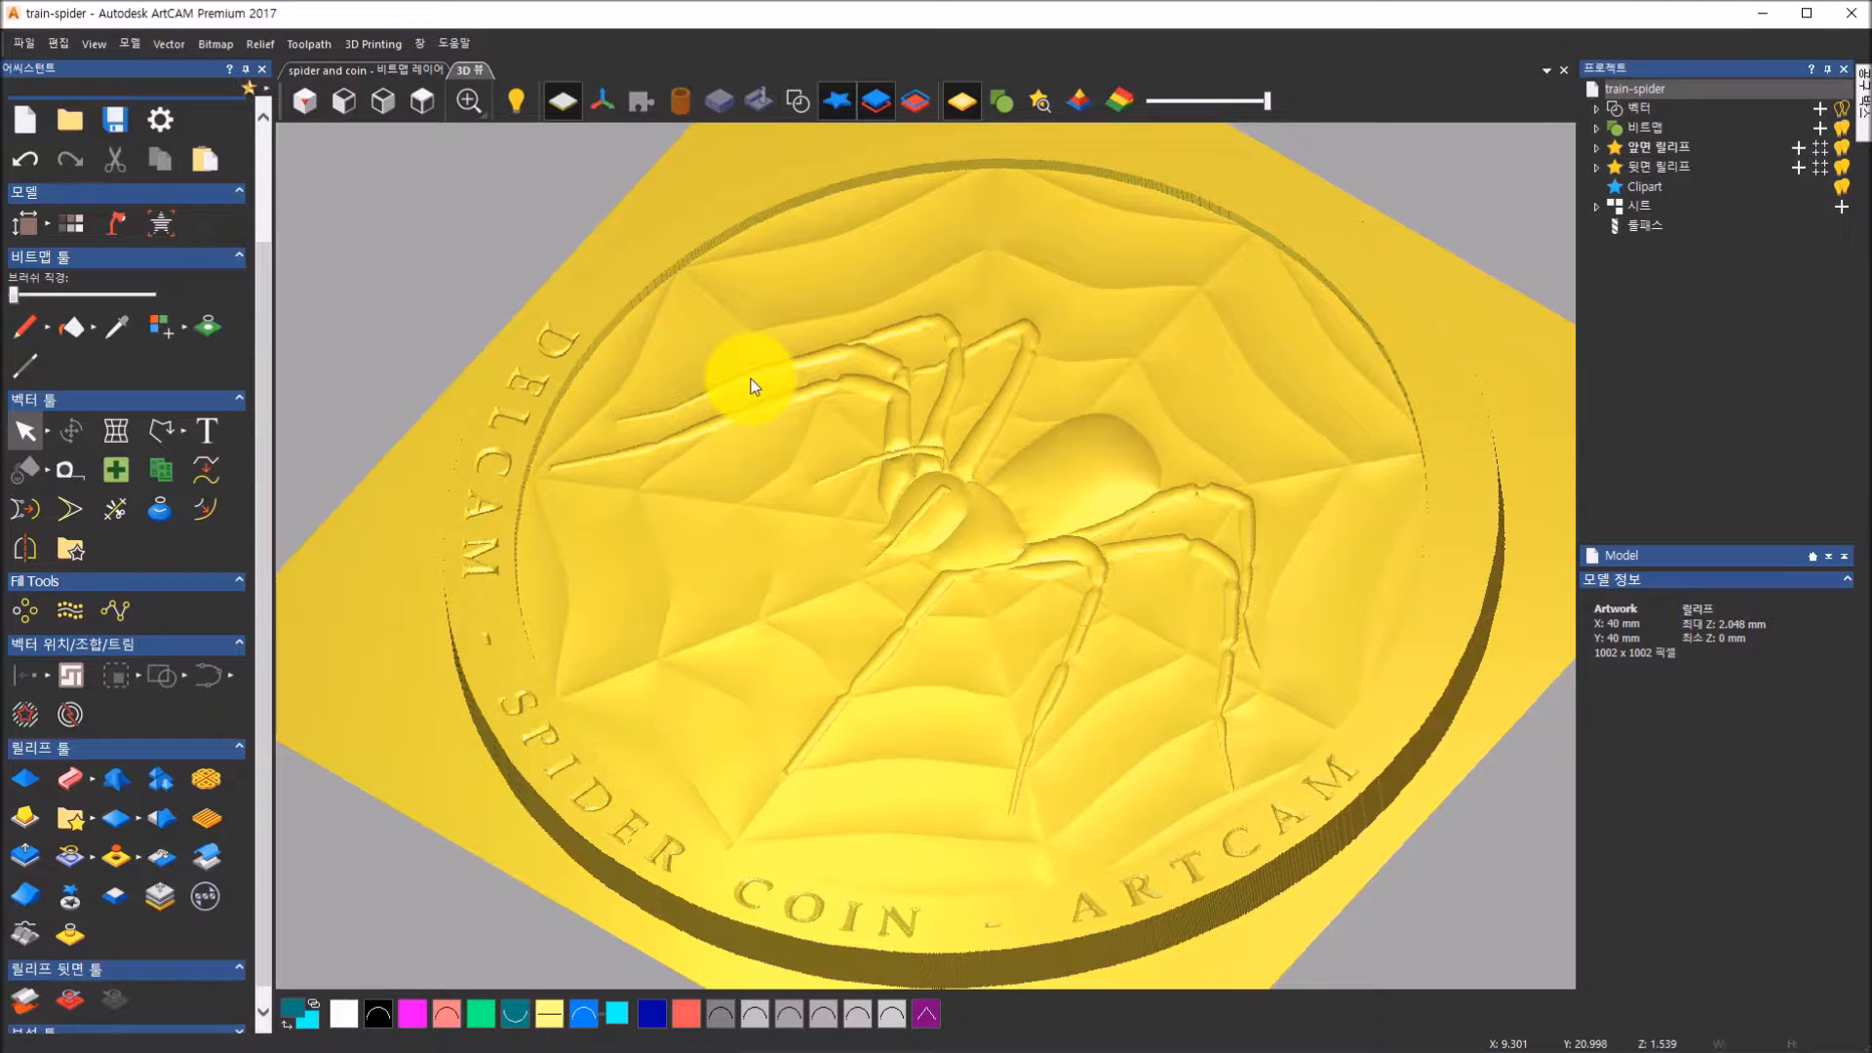
{"action": "left_click", "coordinate": [554, 95]}
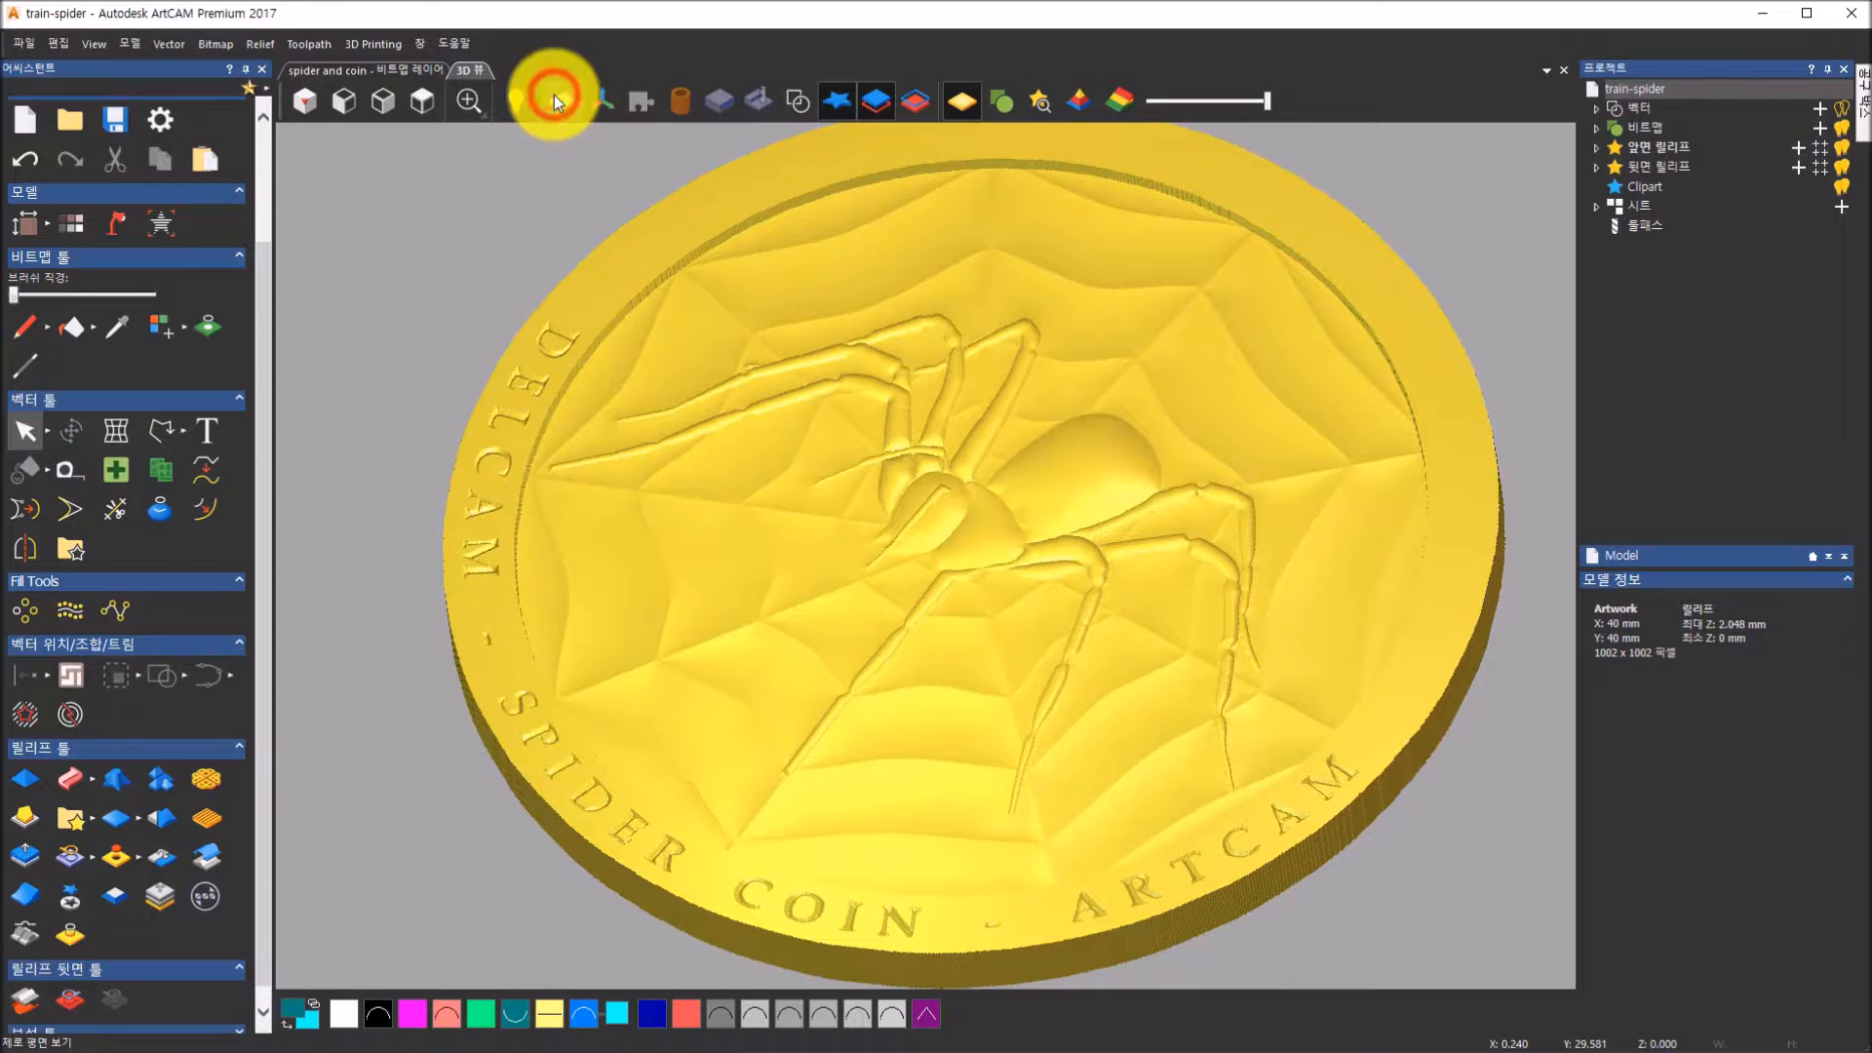
{"action": "left_click_drag", "start_coordinate": [881, 610], "coordinate": [940, 509]}
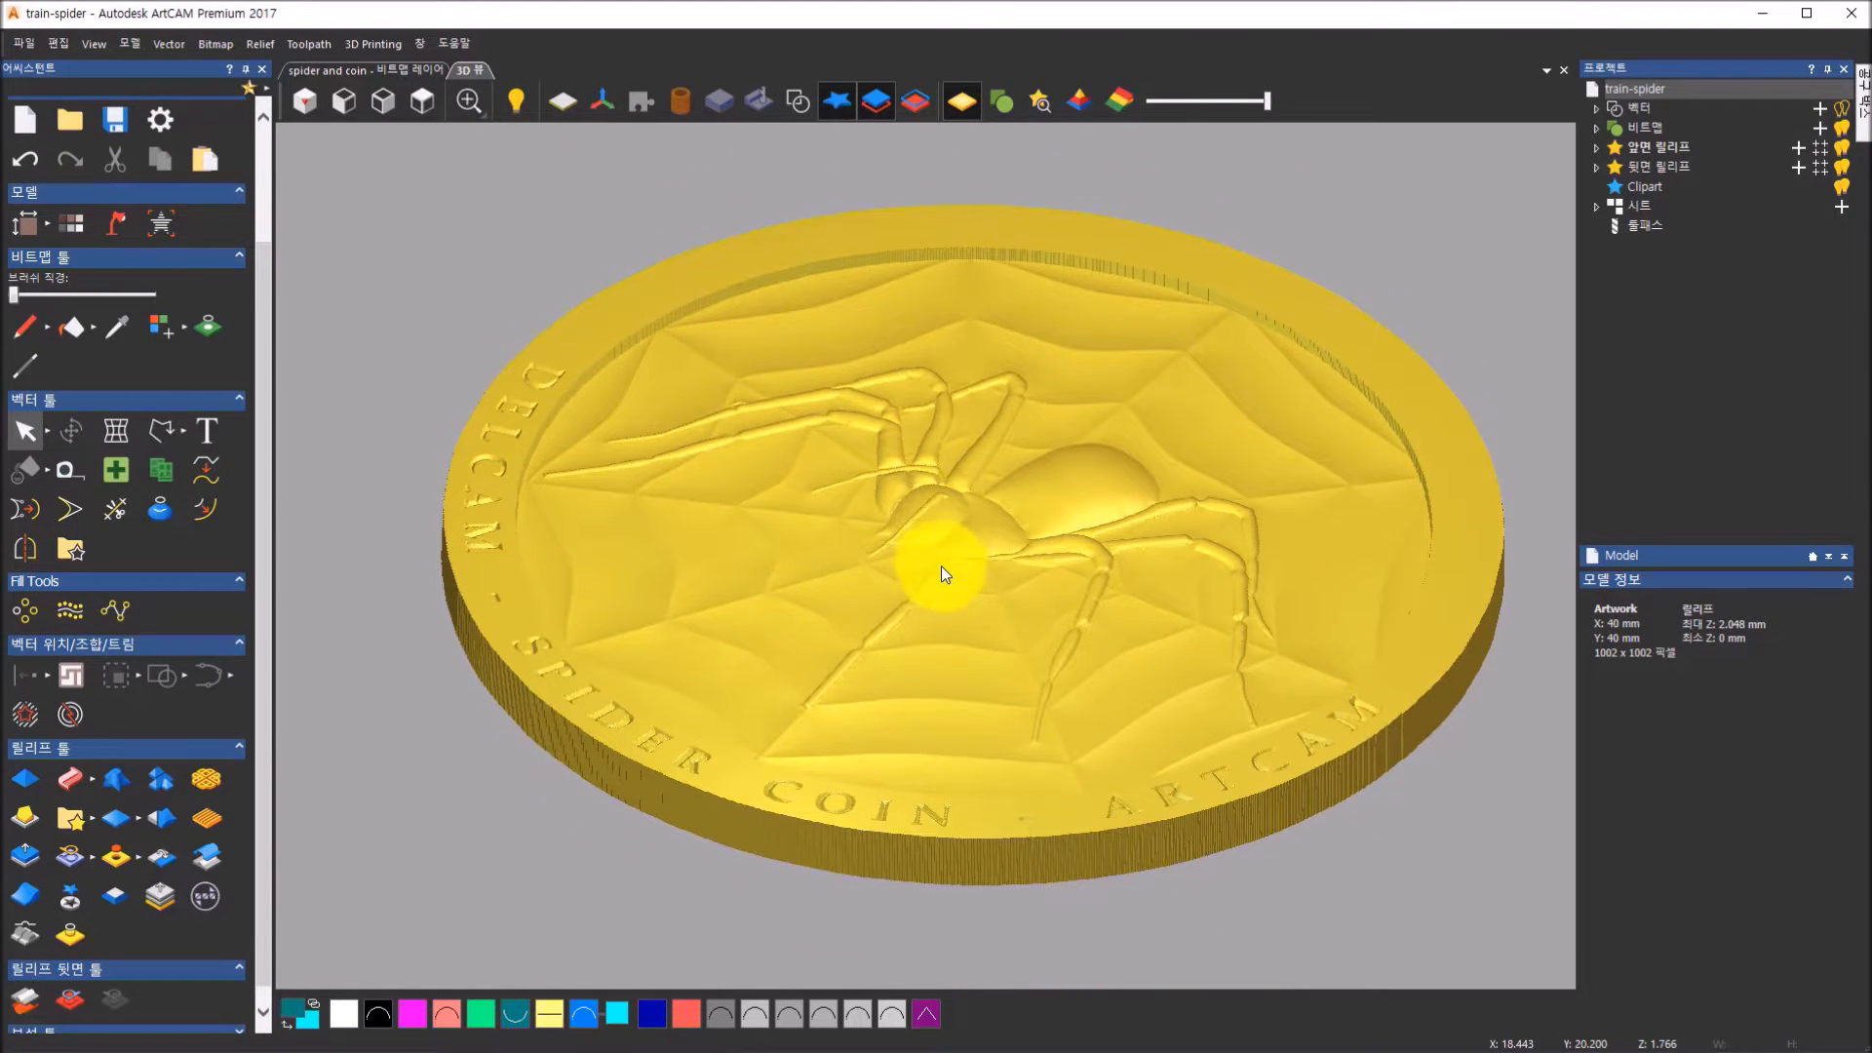
{"action": "left_click_drag", "start_coordinate": [939, 565], "coordinate": [933, 626]}
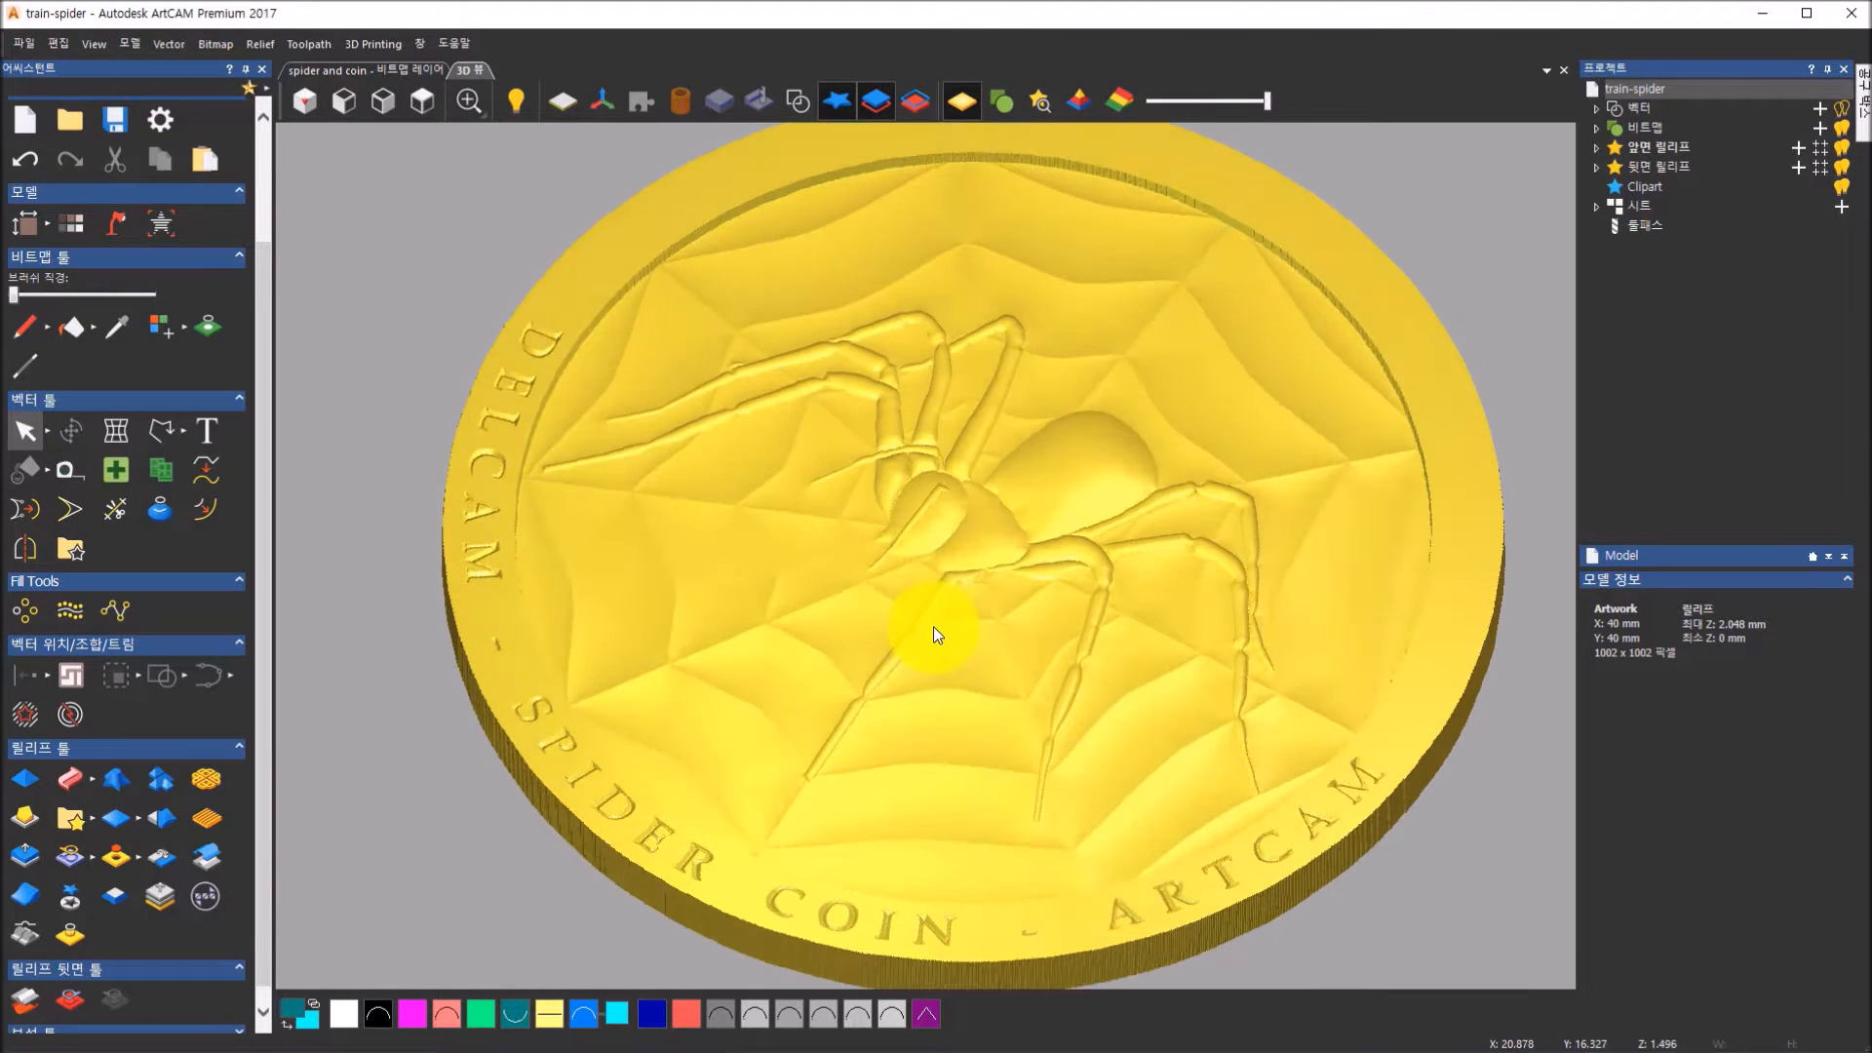
{"action": "left_click", "coordinate": [1001, 102]}
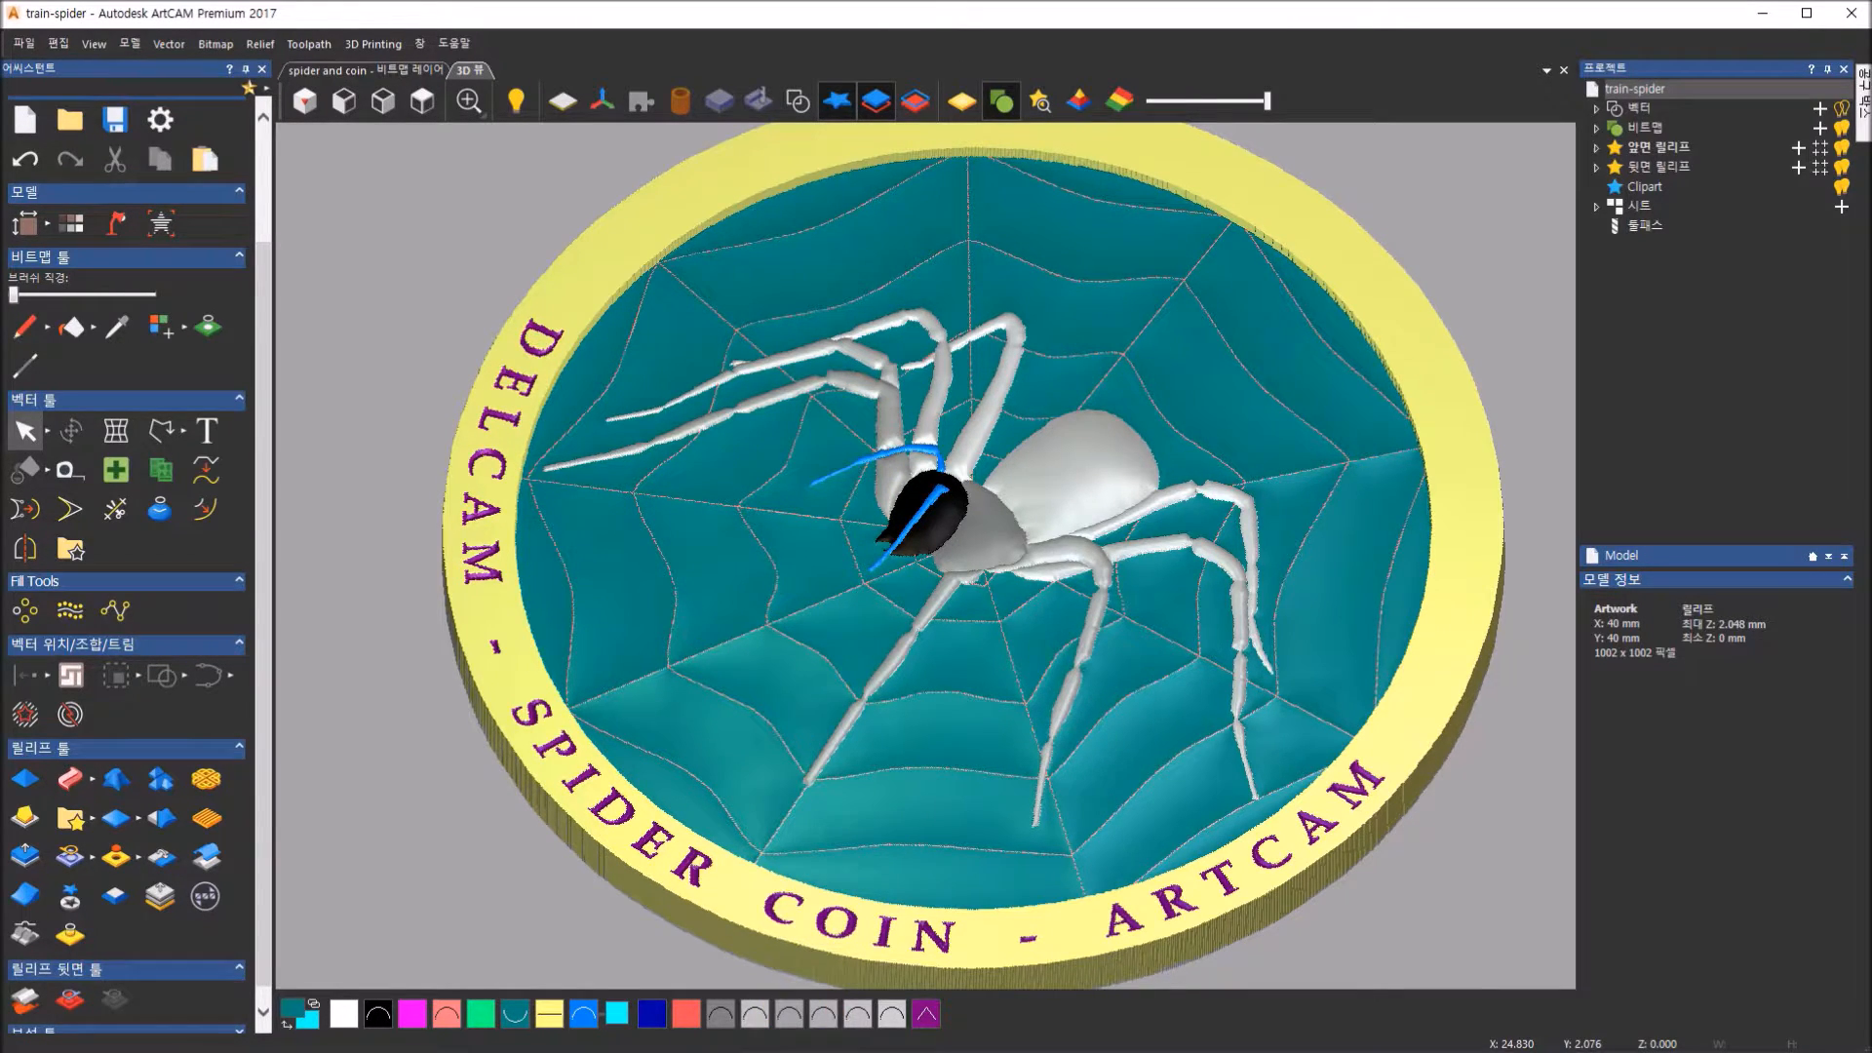
{"action": "mouse_move", "coordinate": [839, 1051]}
{"action": "left_click", "coordinate": [848, 1015]}
{"action": "left_click", "coordinate": [1010, 1020]}
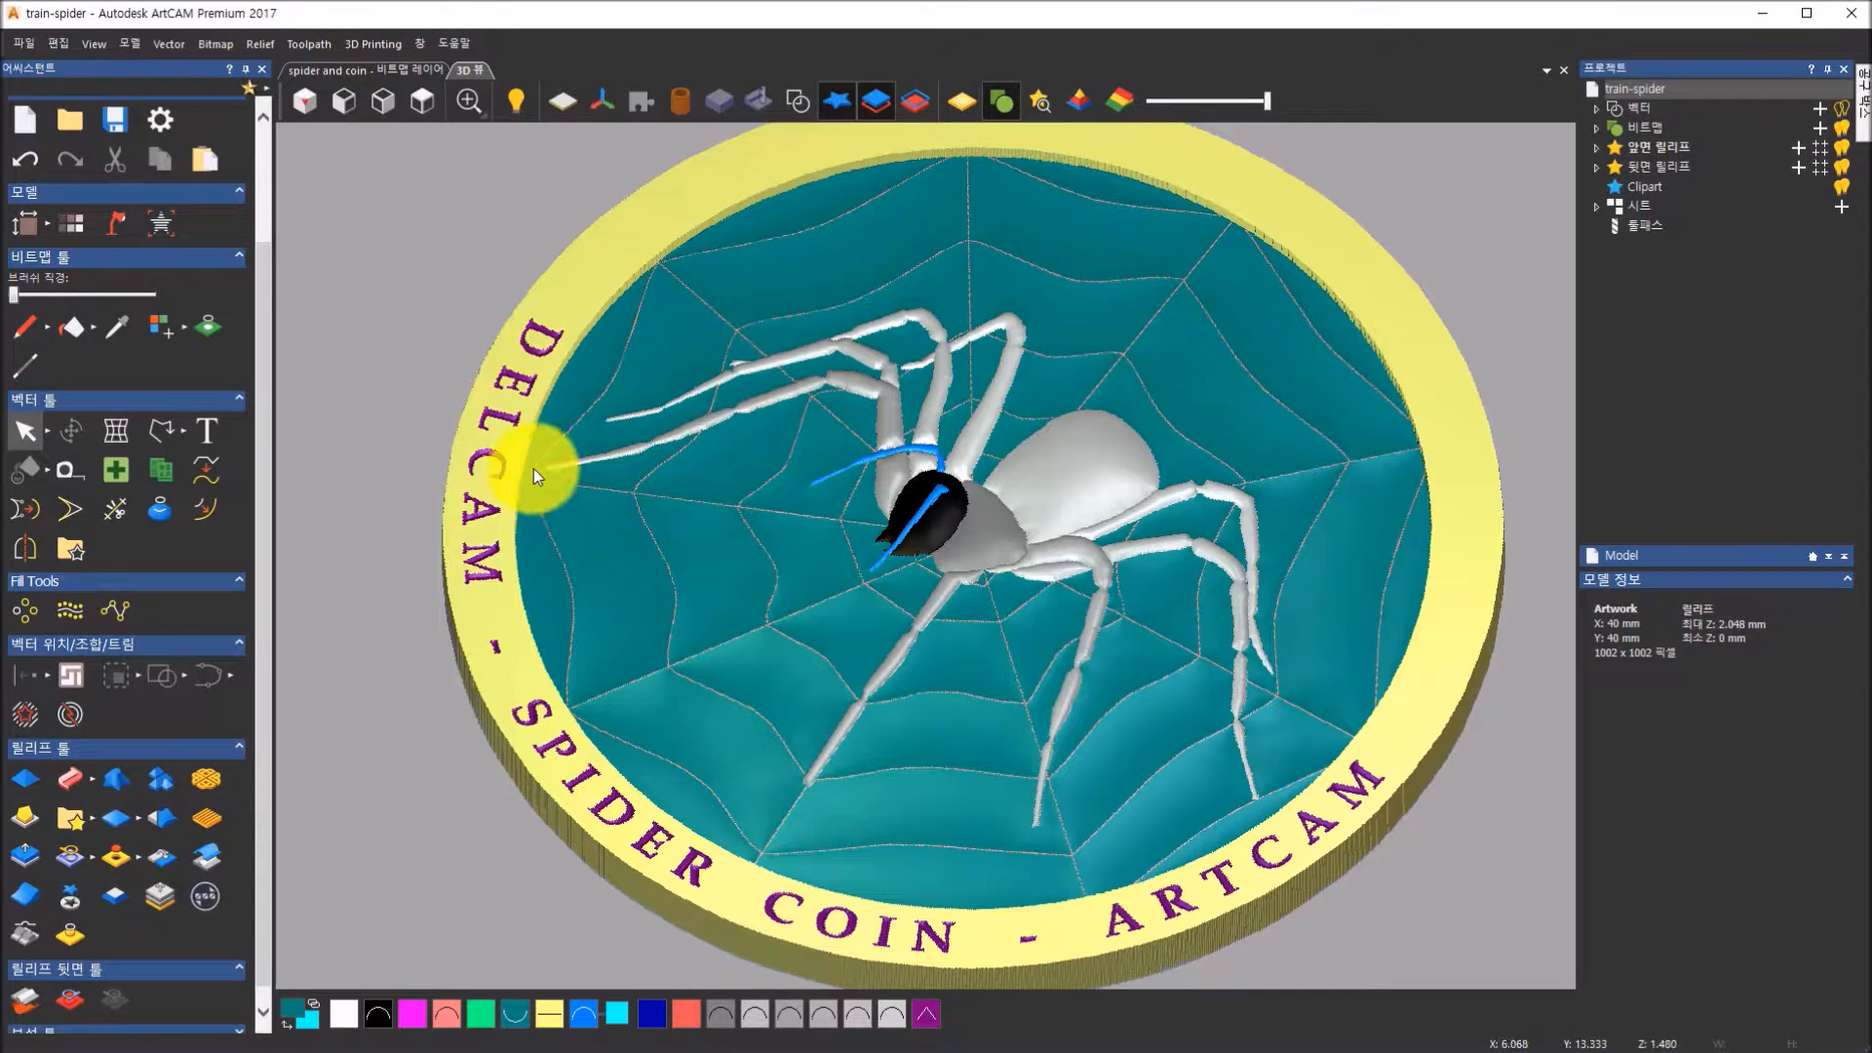
Switch to the 2D bitmap view and close the train-spider model without saving the changes
{"action": "left_click", "coordinate": [389, 68]}
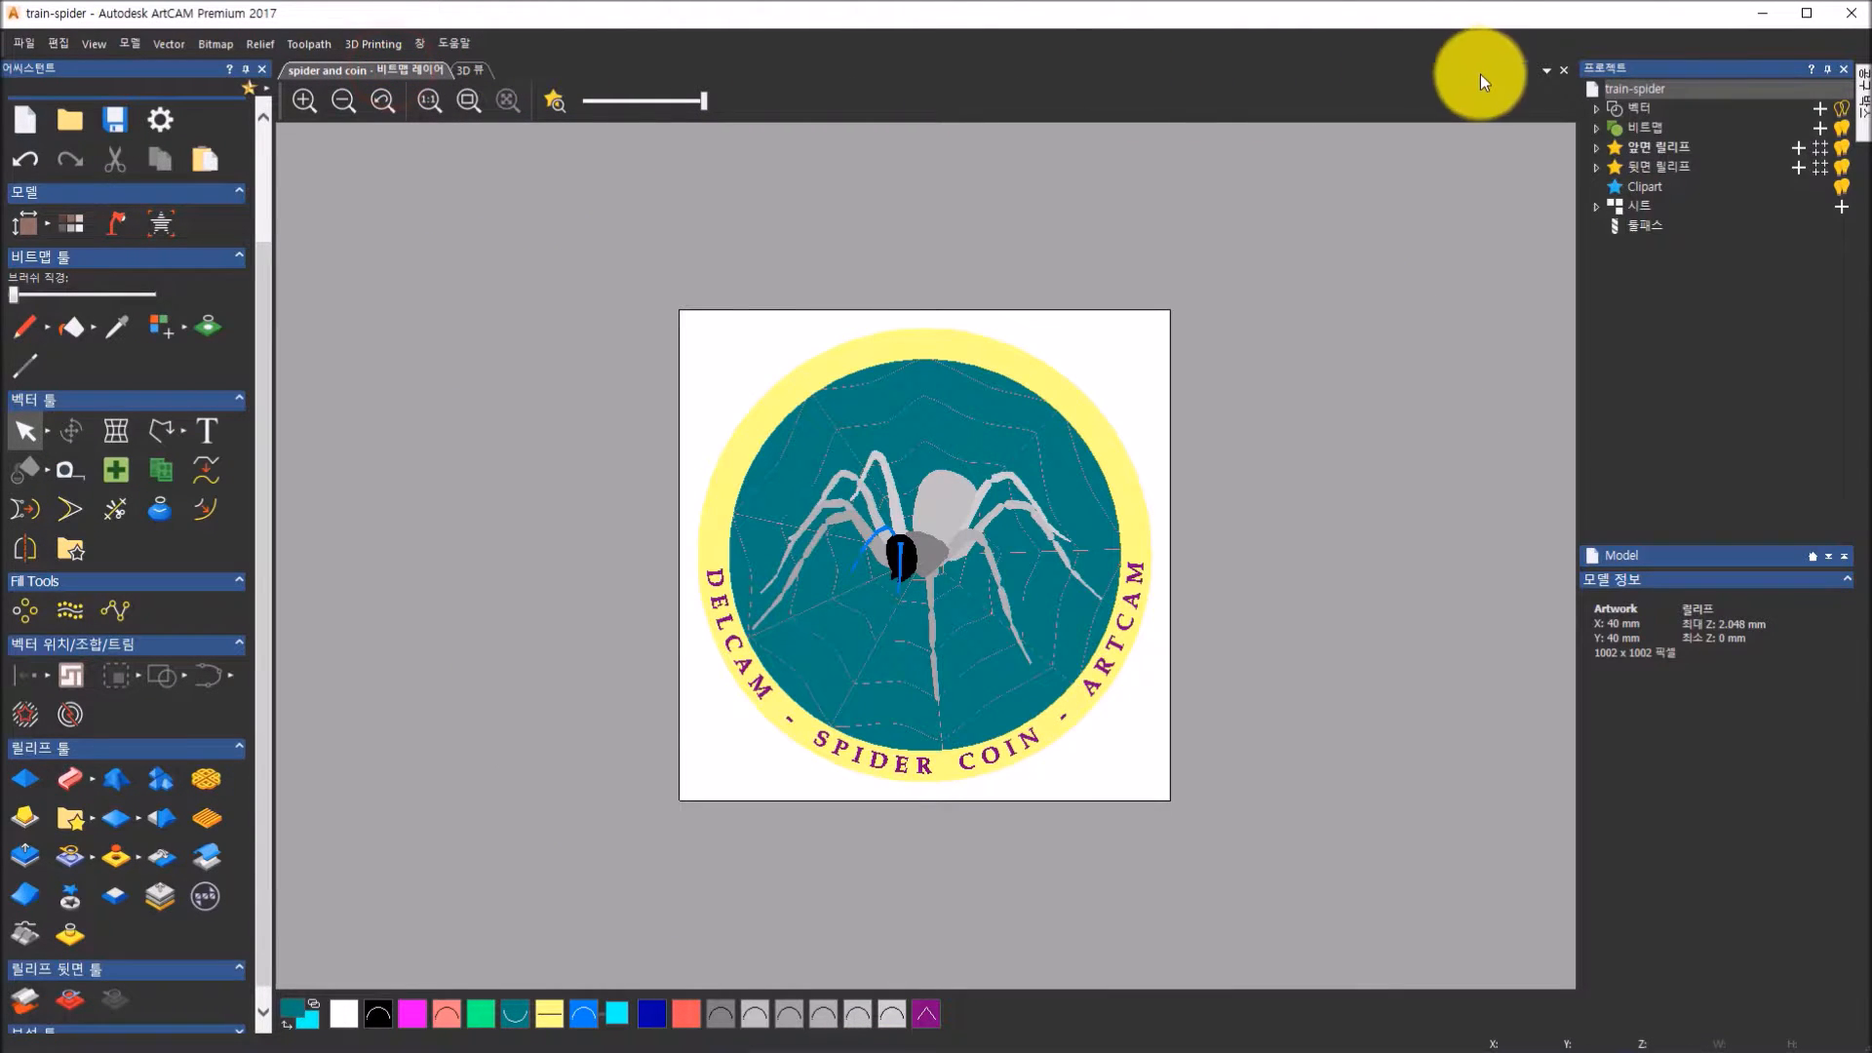
{"action": "left_click", "coordinate": [1566, 69]}
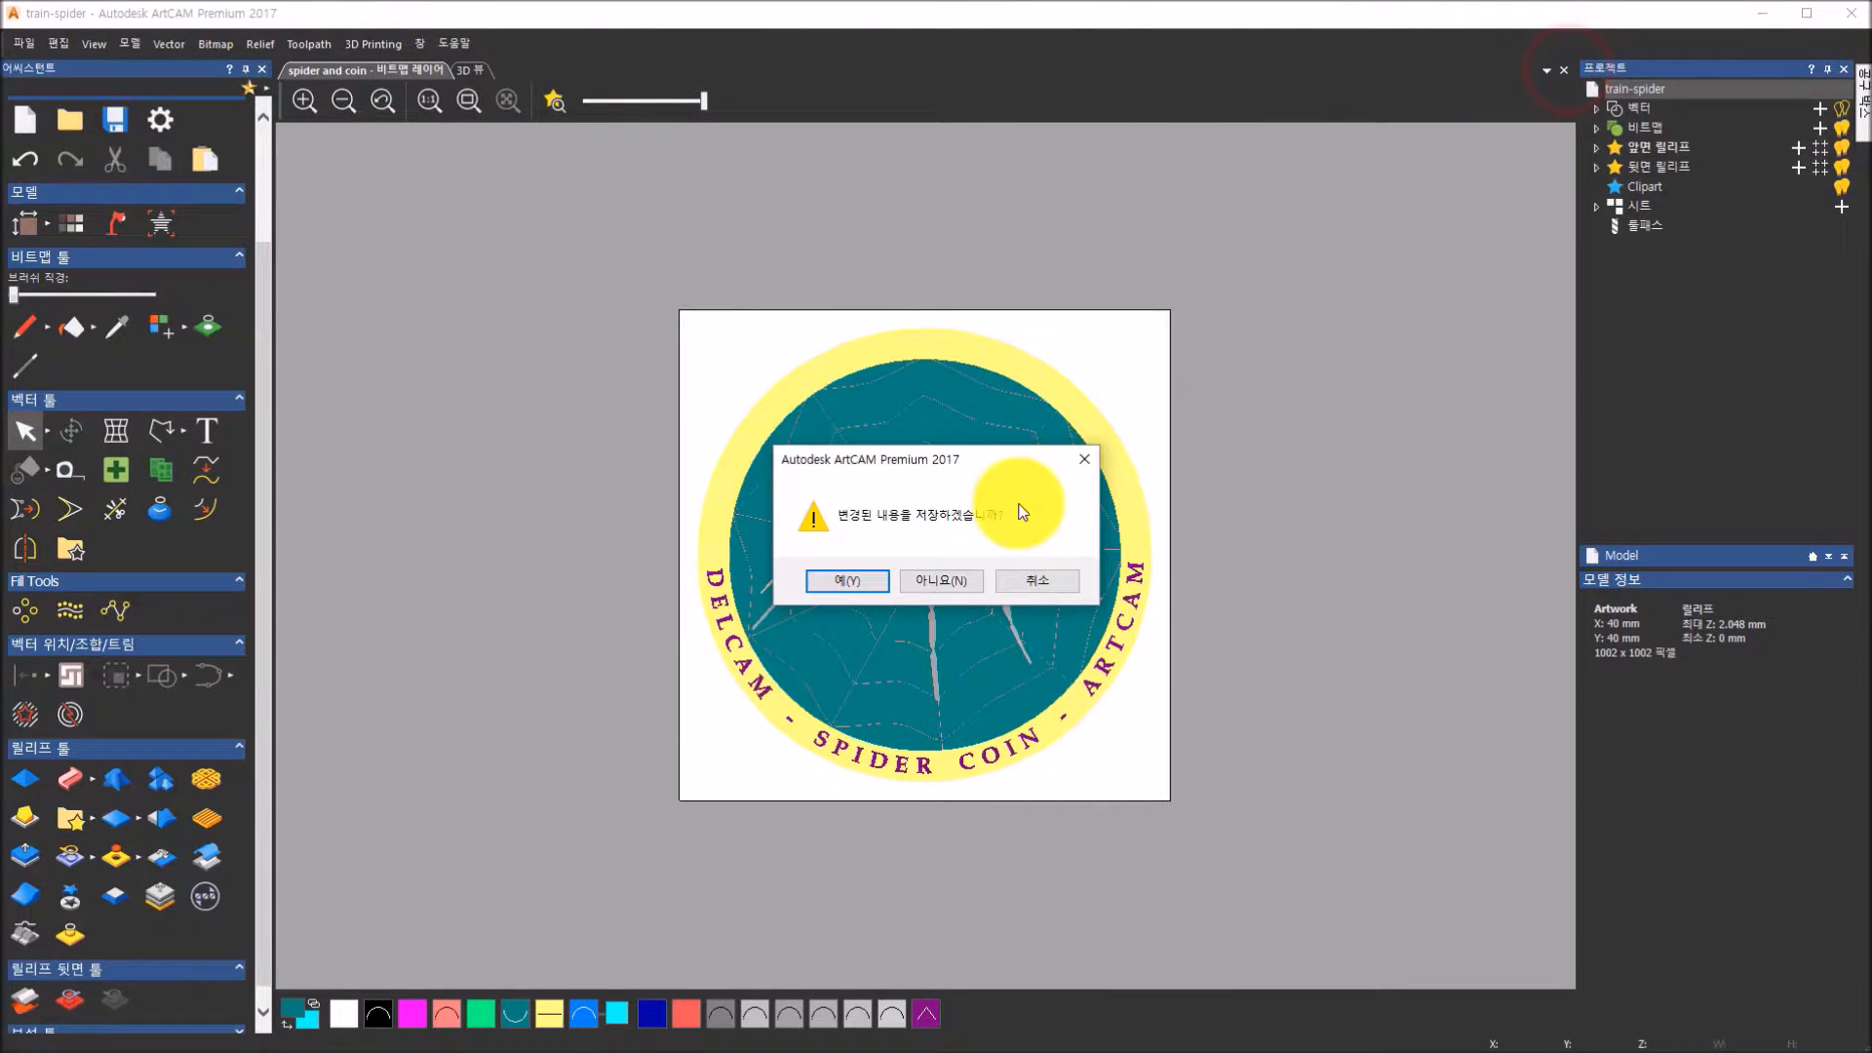
{"action": "left_click", "coordinate": [954, 585]}
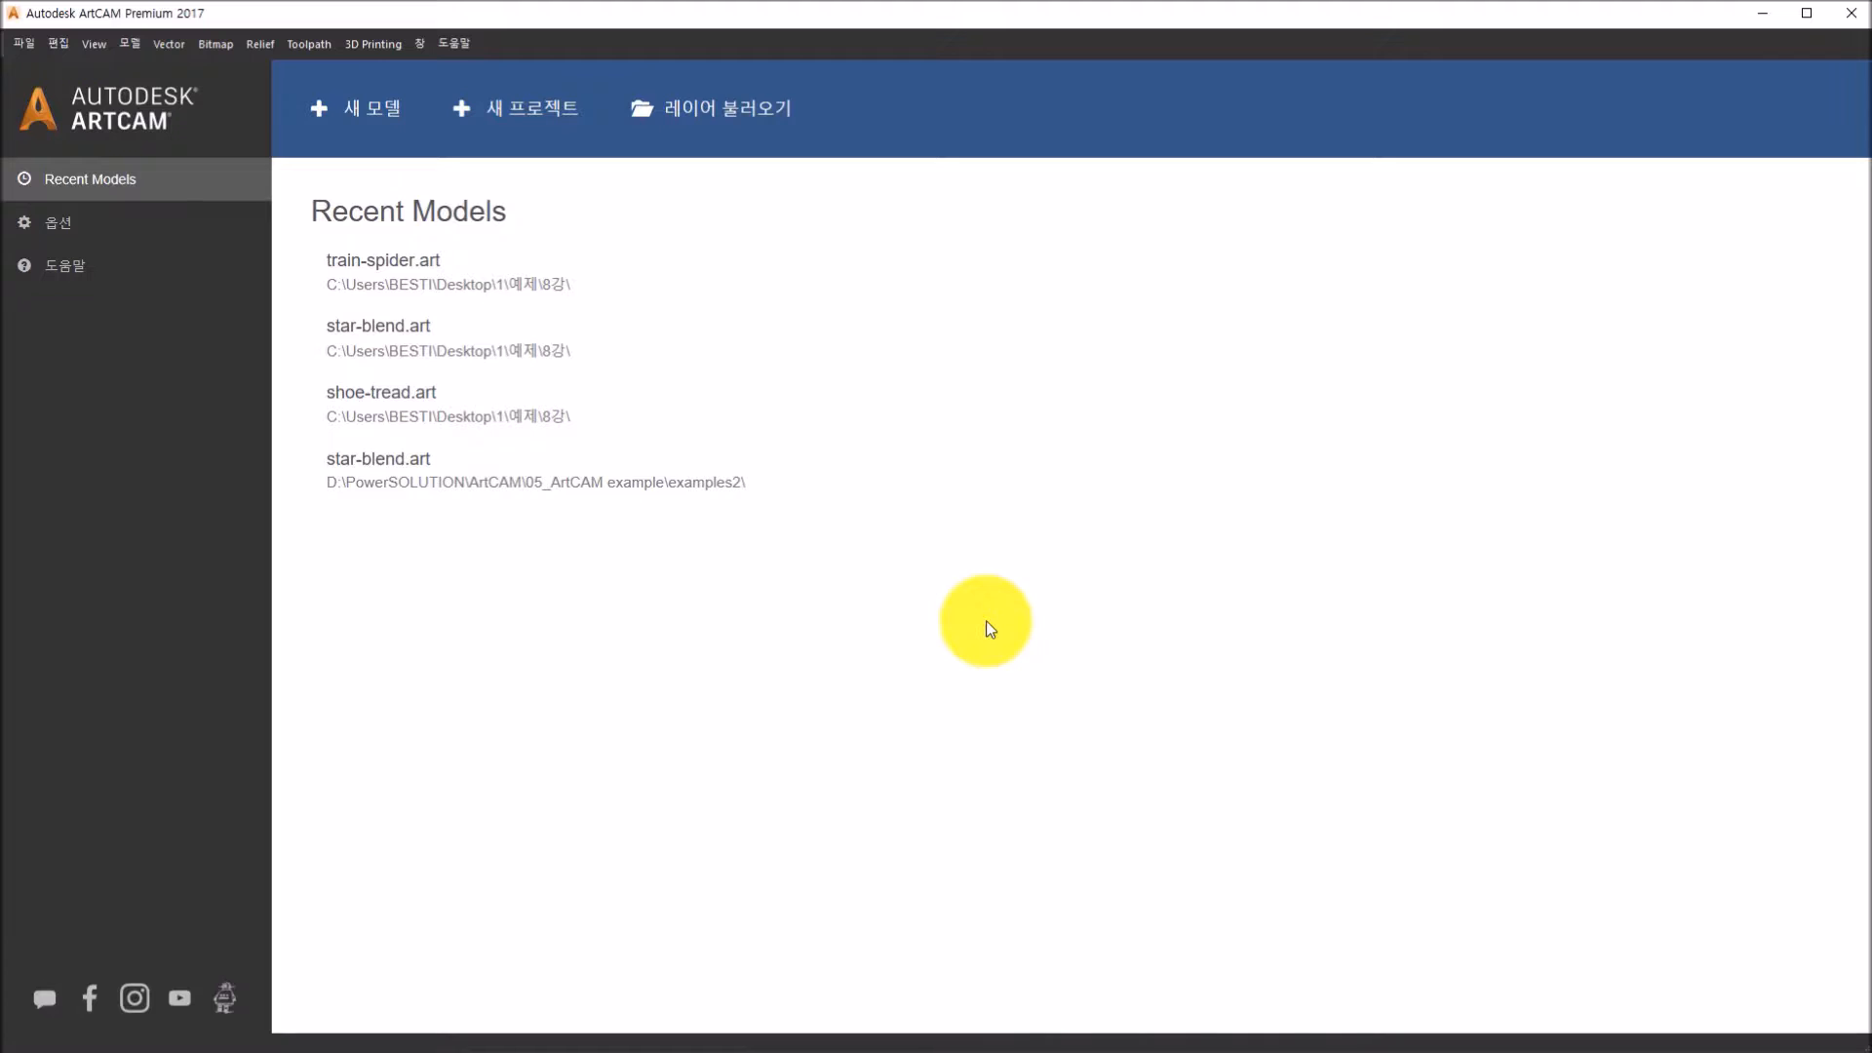
Create a new model from toucan.gif with a height of 100 mm and its origin at the centre
{"action": "left_click", "coordinate": [785, 114]}
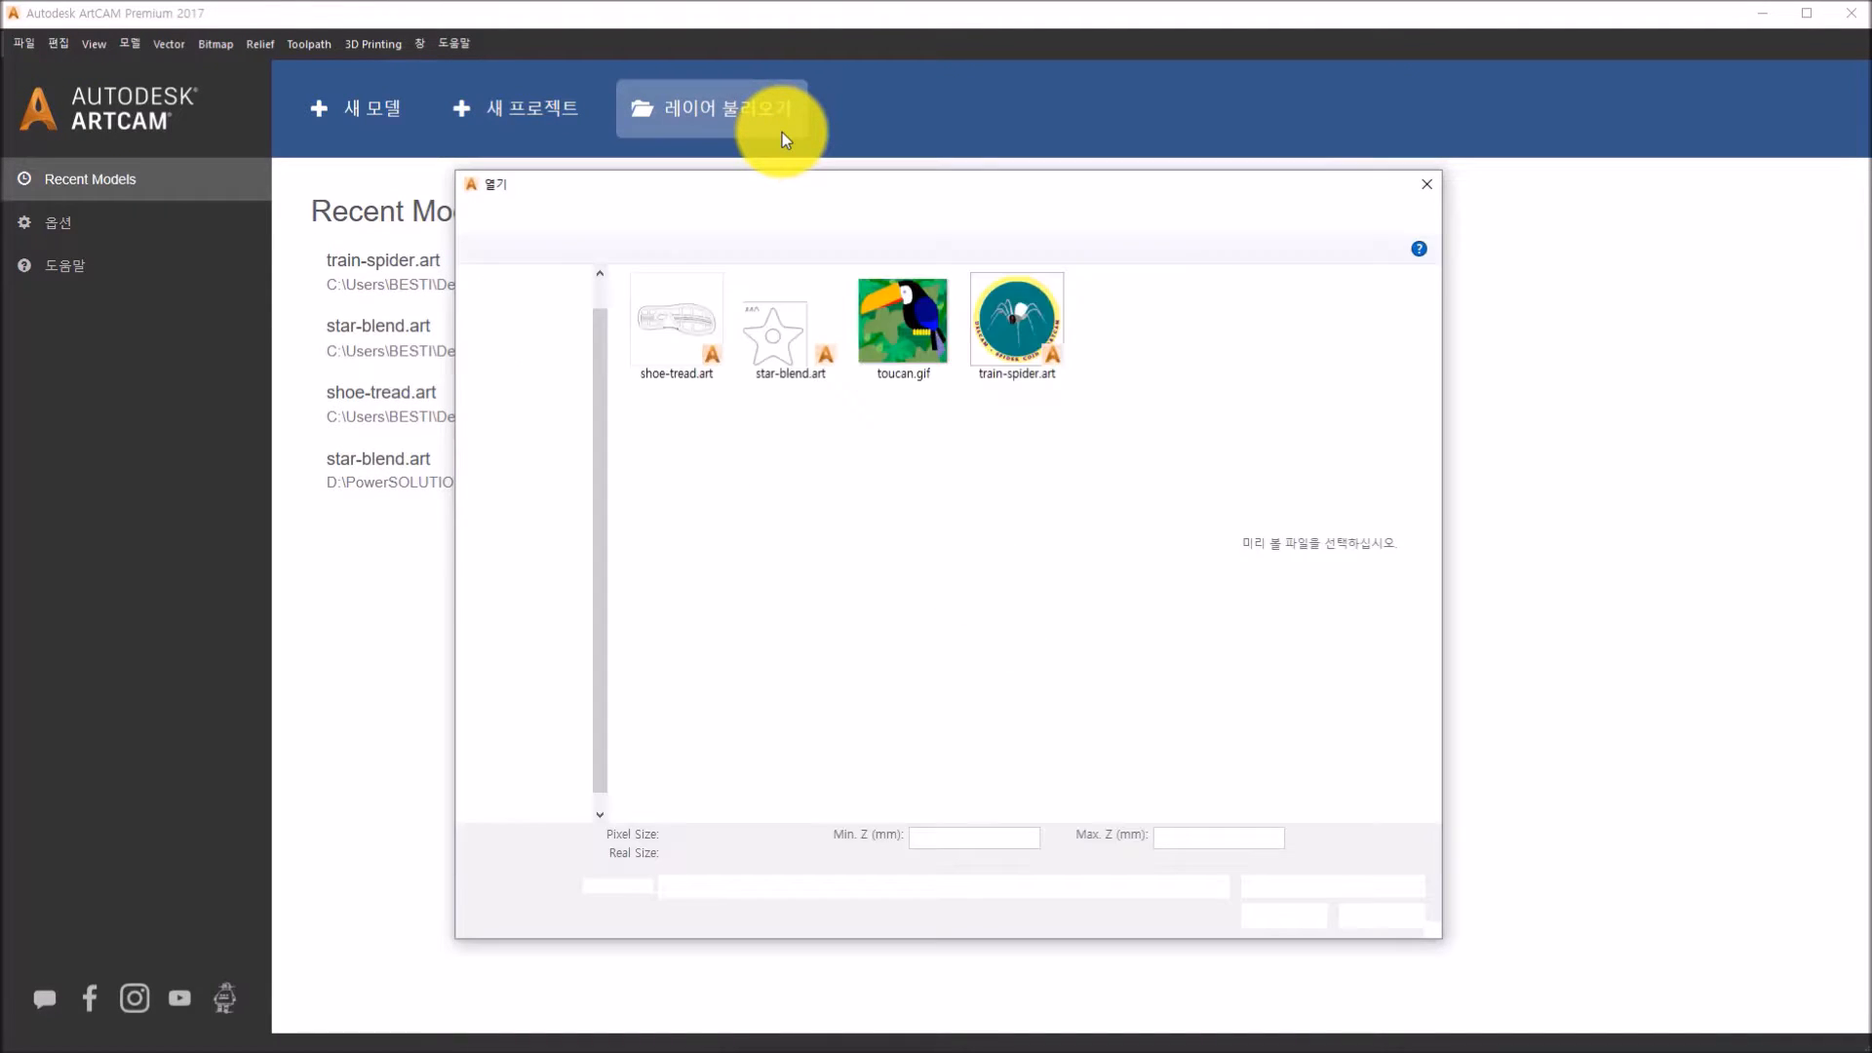
{"action": "left_click", "coordinate": [892, 313]}
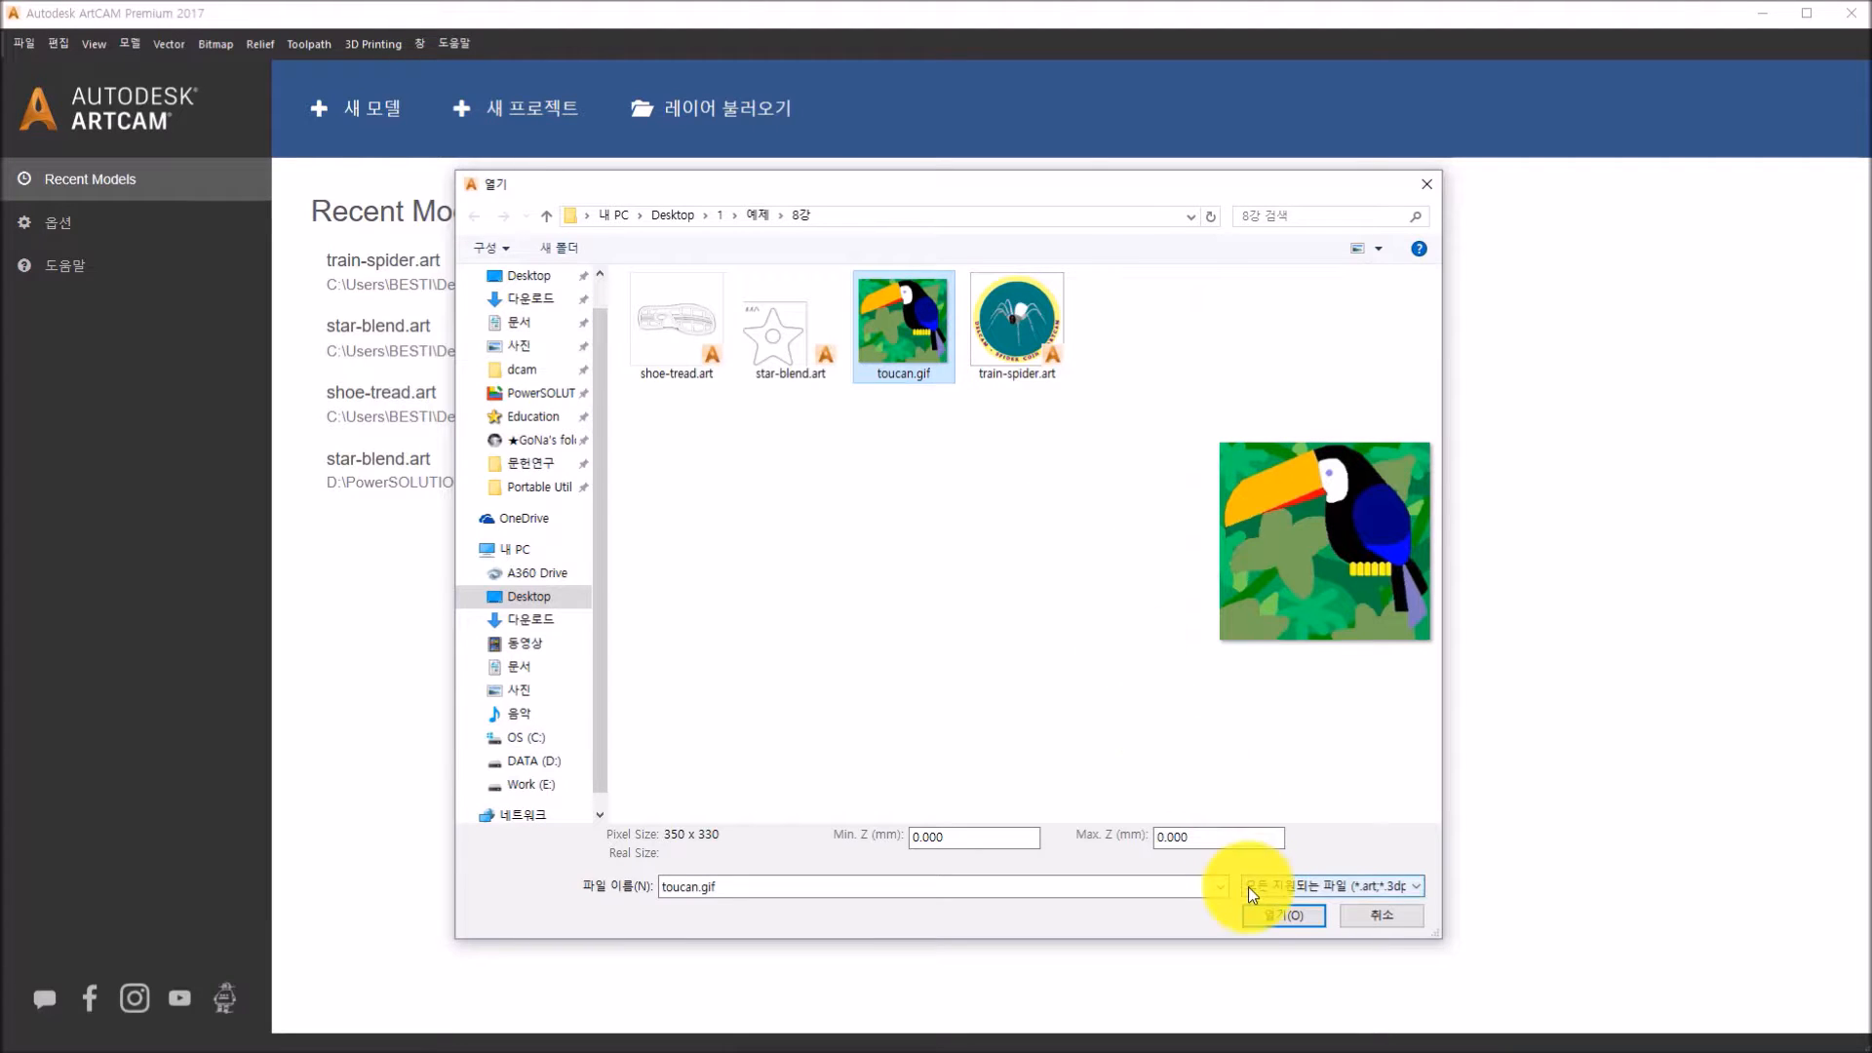
{"action": "left_click", "coordinate": [1260, 915]}
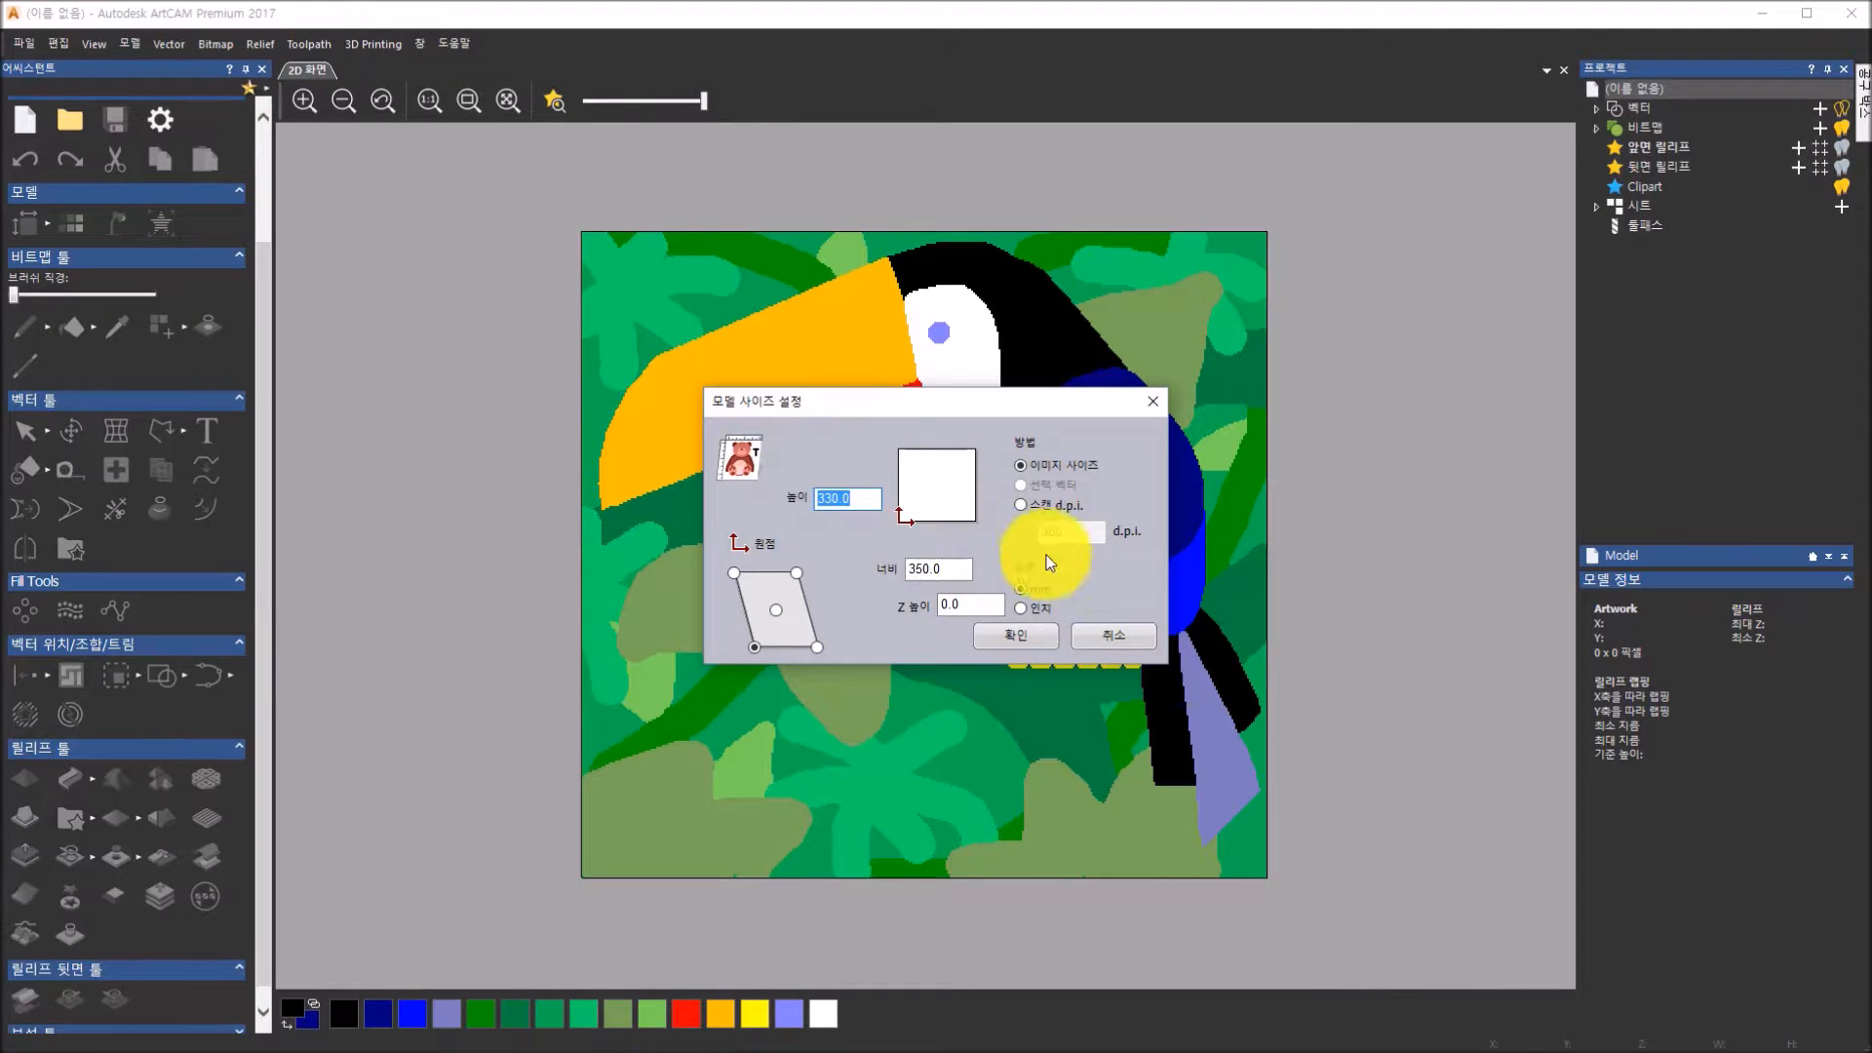
{"action": "type", "text": "100"}
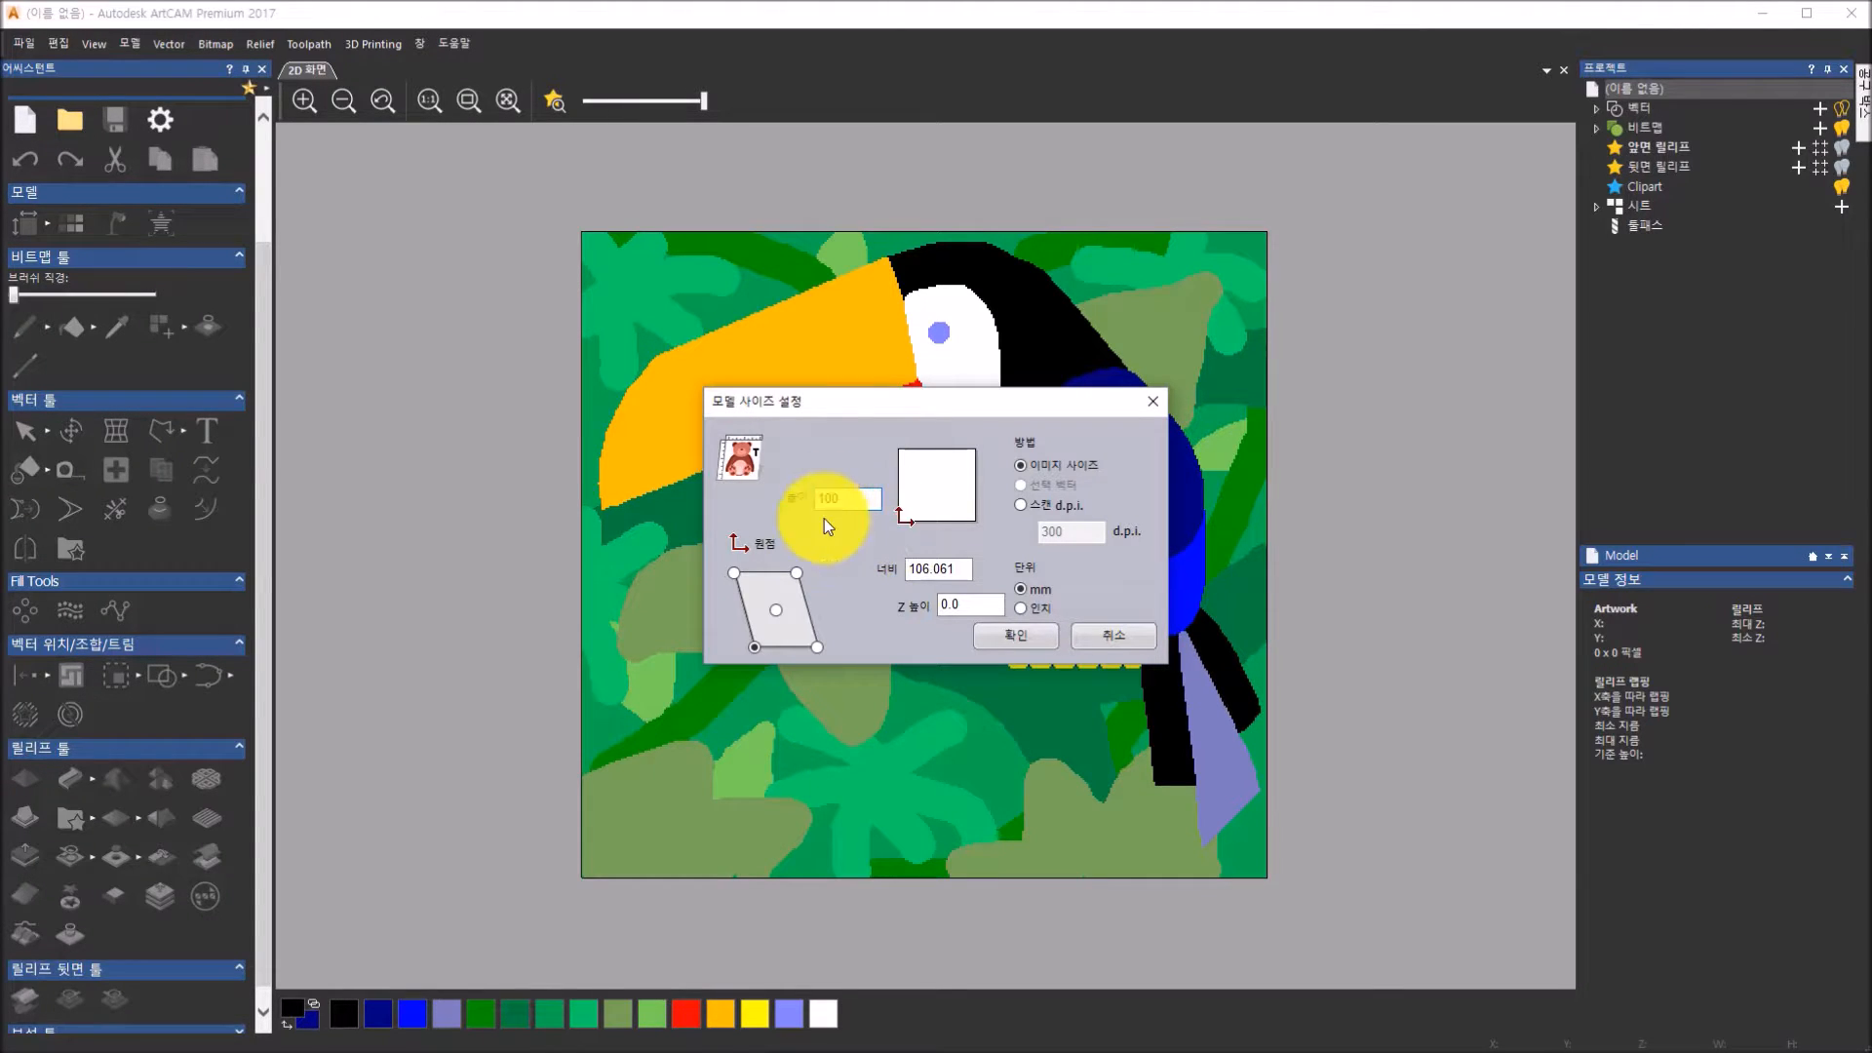
{"action": "left_click", "coordinate": [776, 611]}
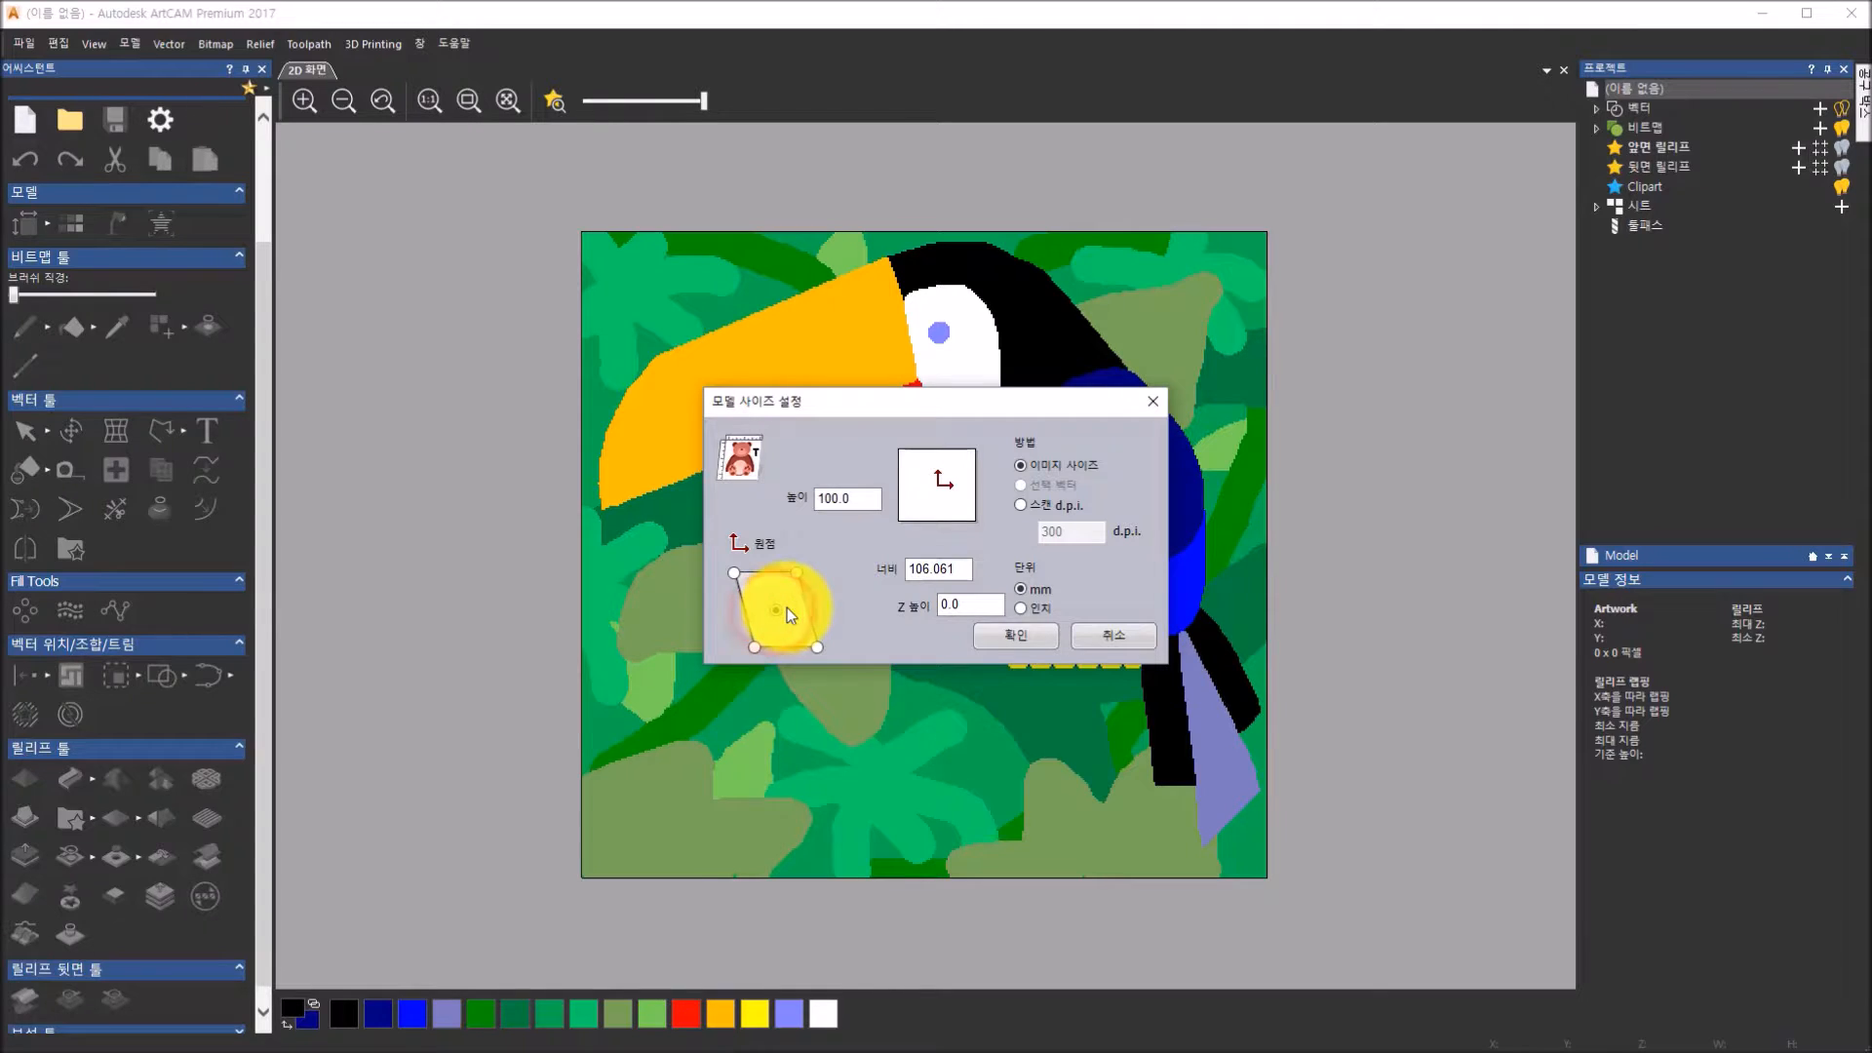
{"action": "left_click", "coordinate": [1042, 635]}
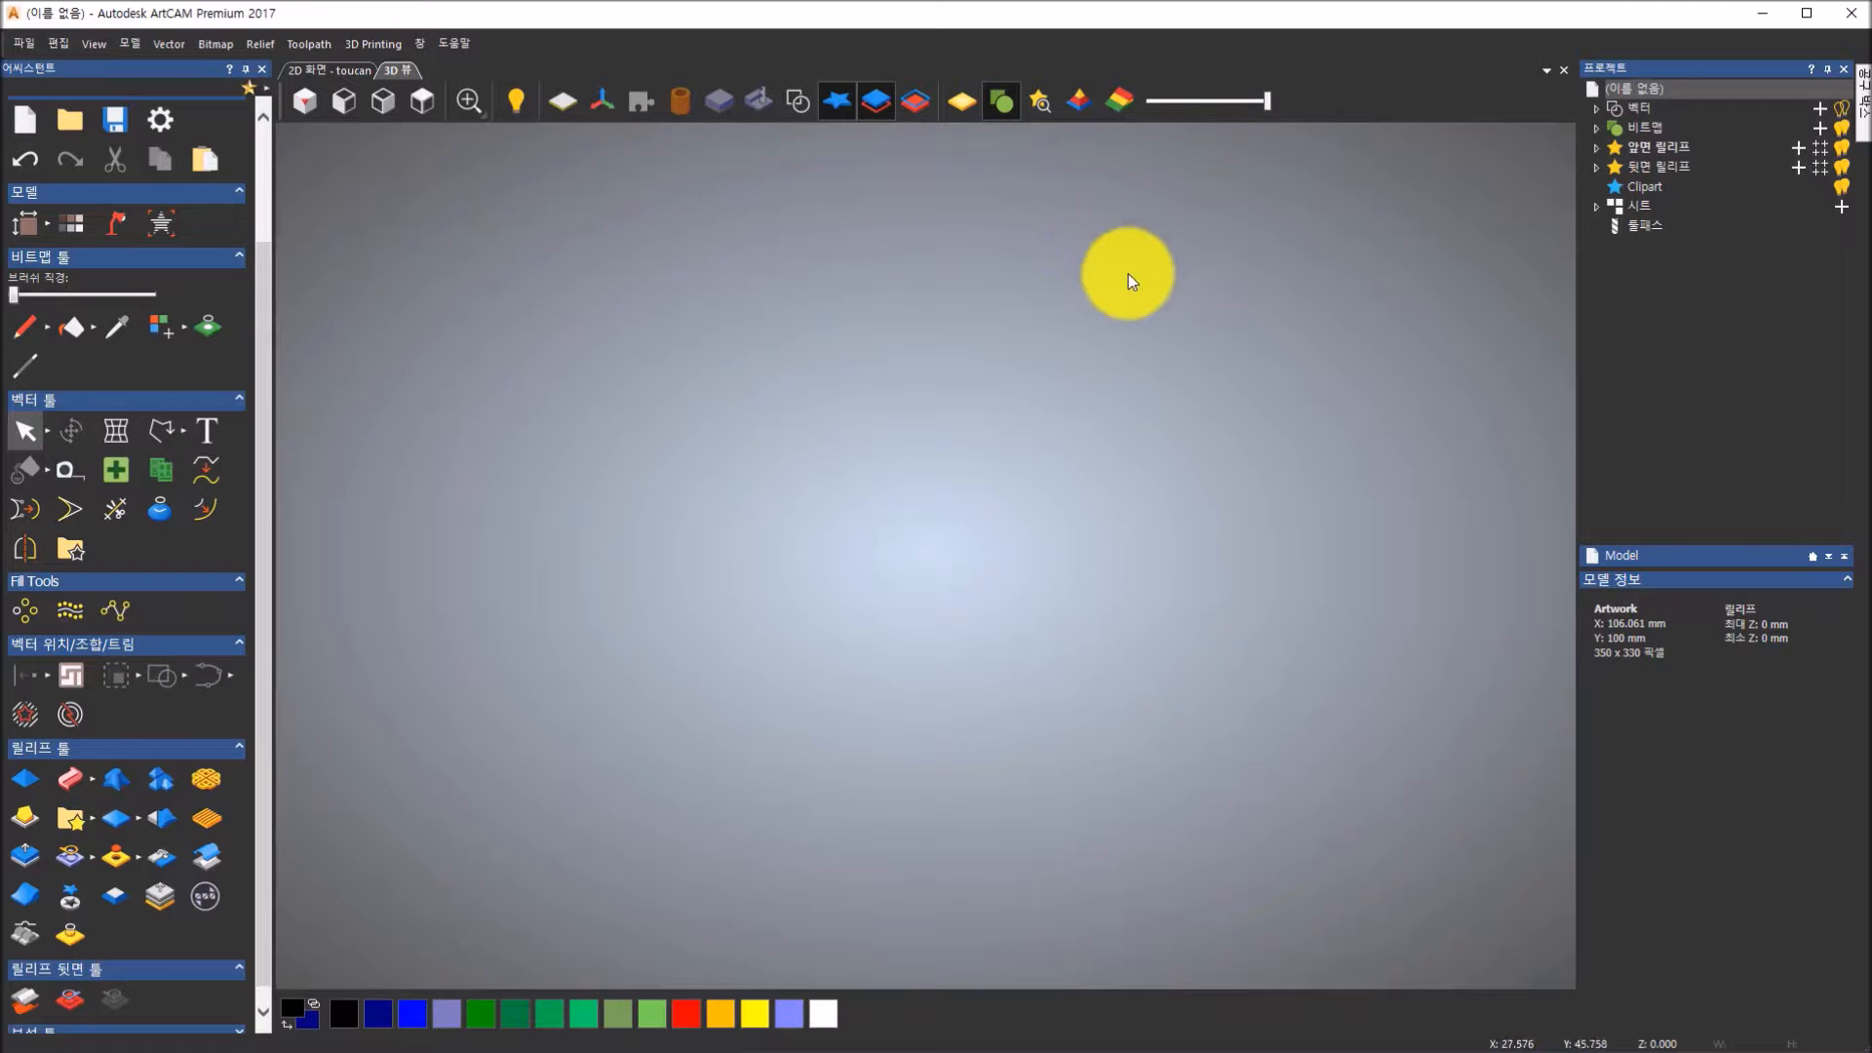
Show the zero plane in the 3D view and link the five other green background colours to the dark green primary colour
{"action": "left_click", "coordinate": [571, 96]}
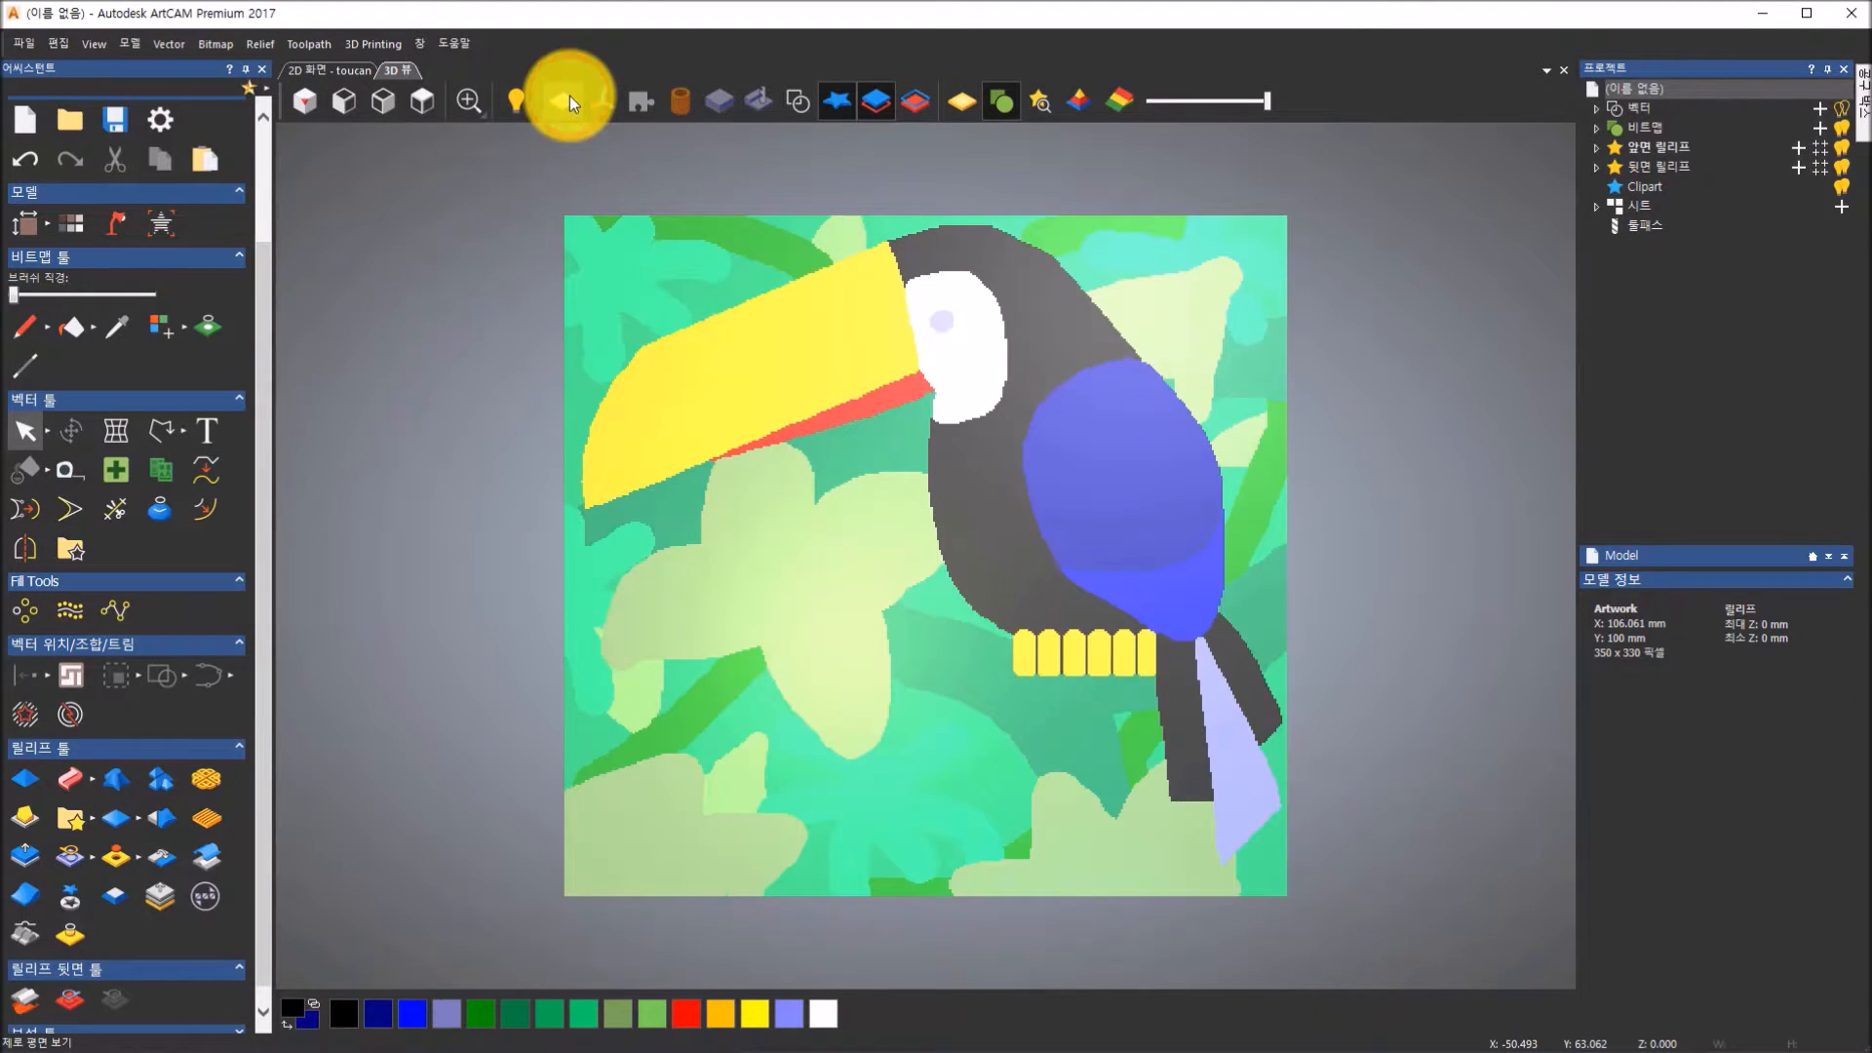
{"action": "left_click_drag", "start_coordinate": [986, 680], "coordinate": [1138, 422]}
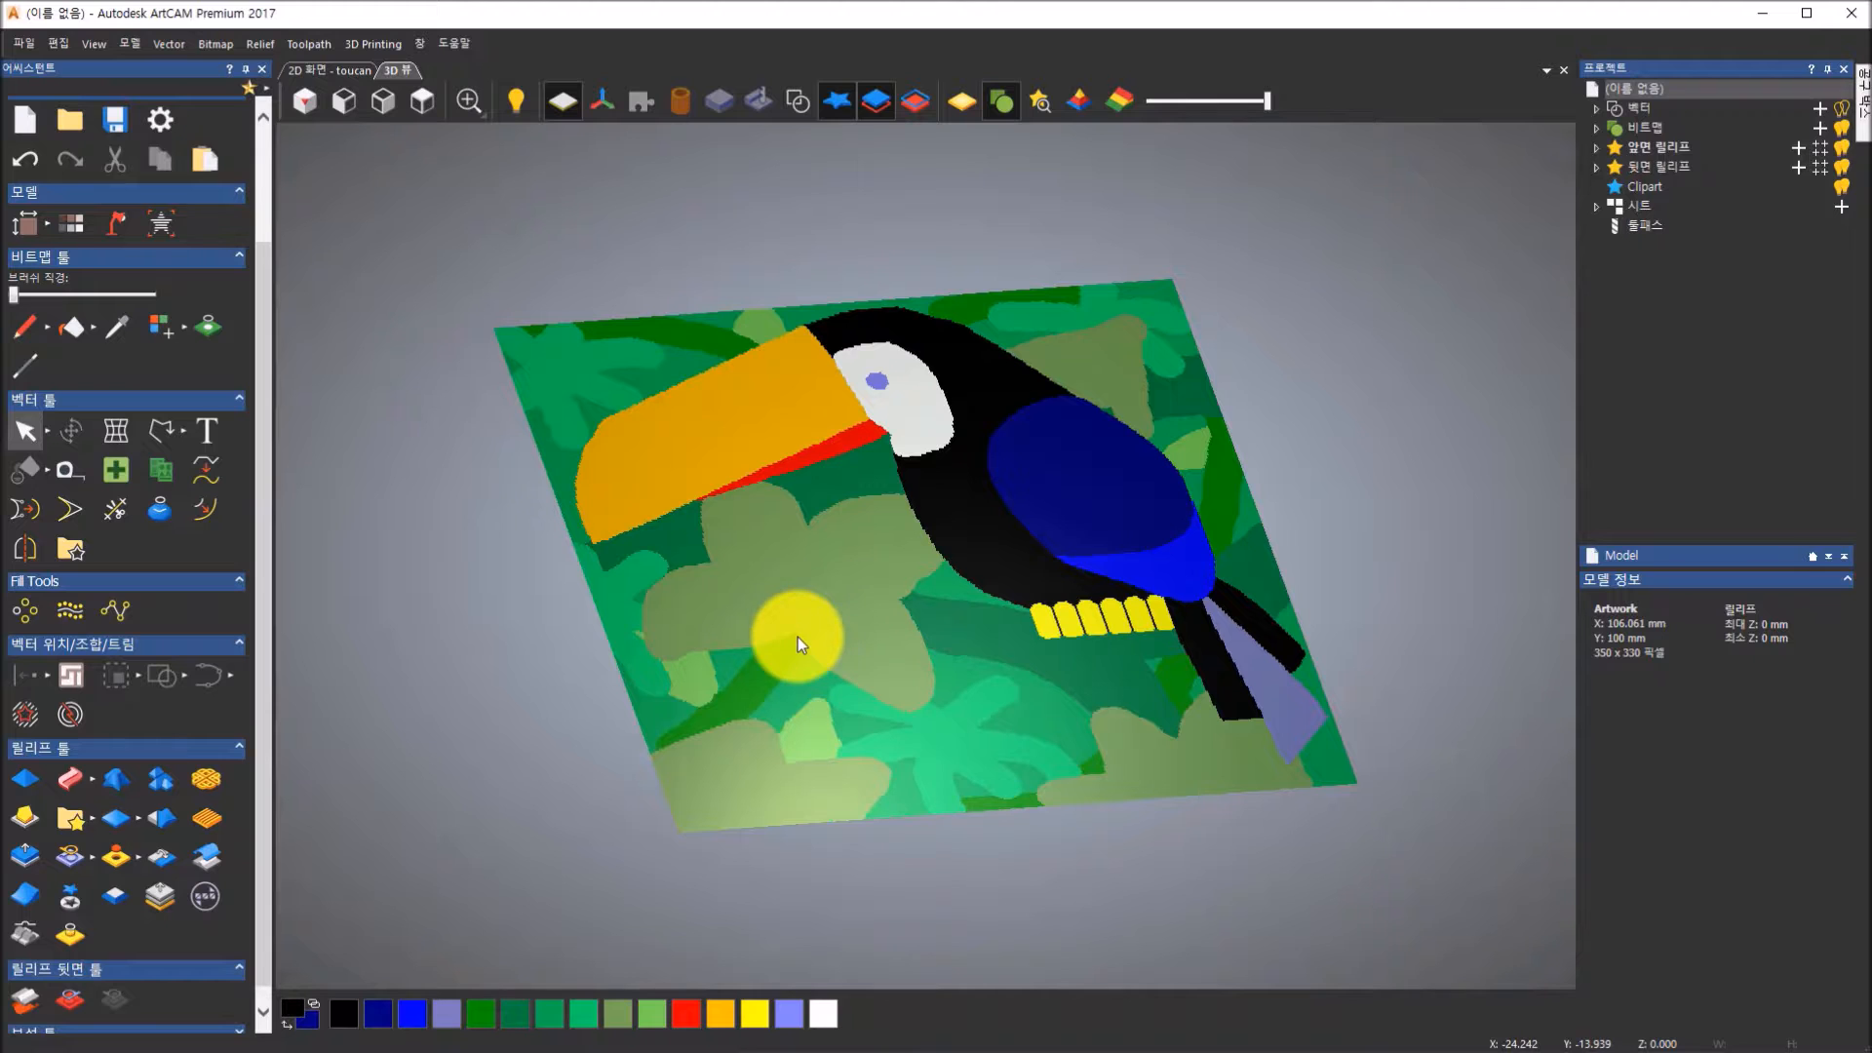
{"action": "left_click", "coordinate": [492, 1015]}
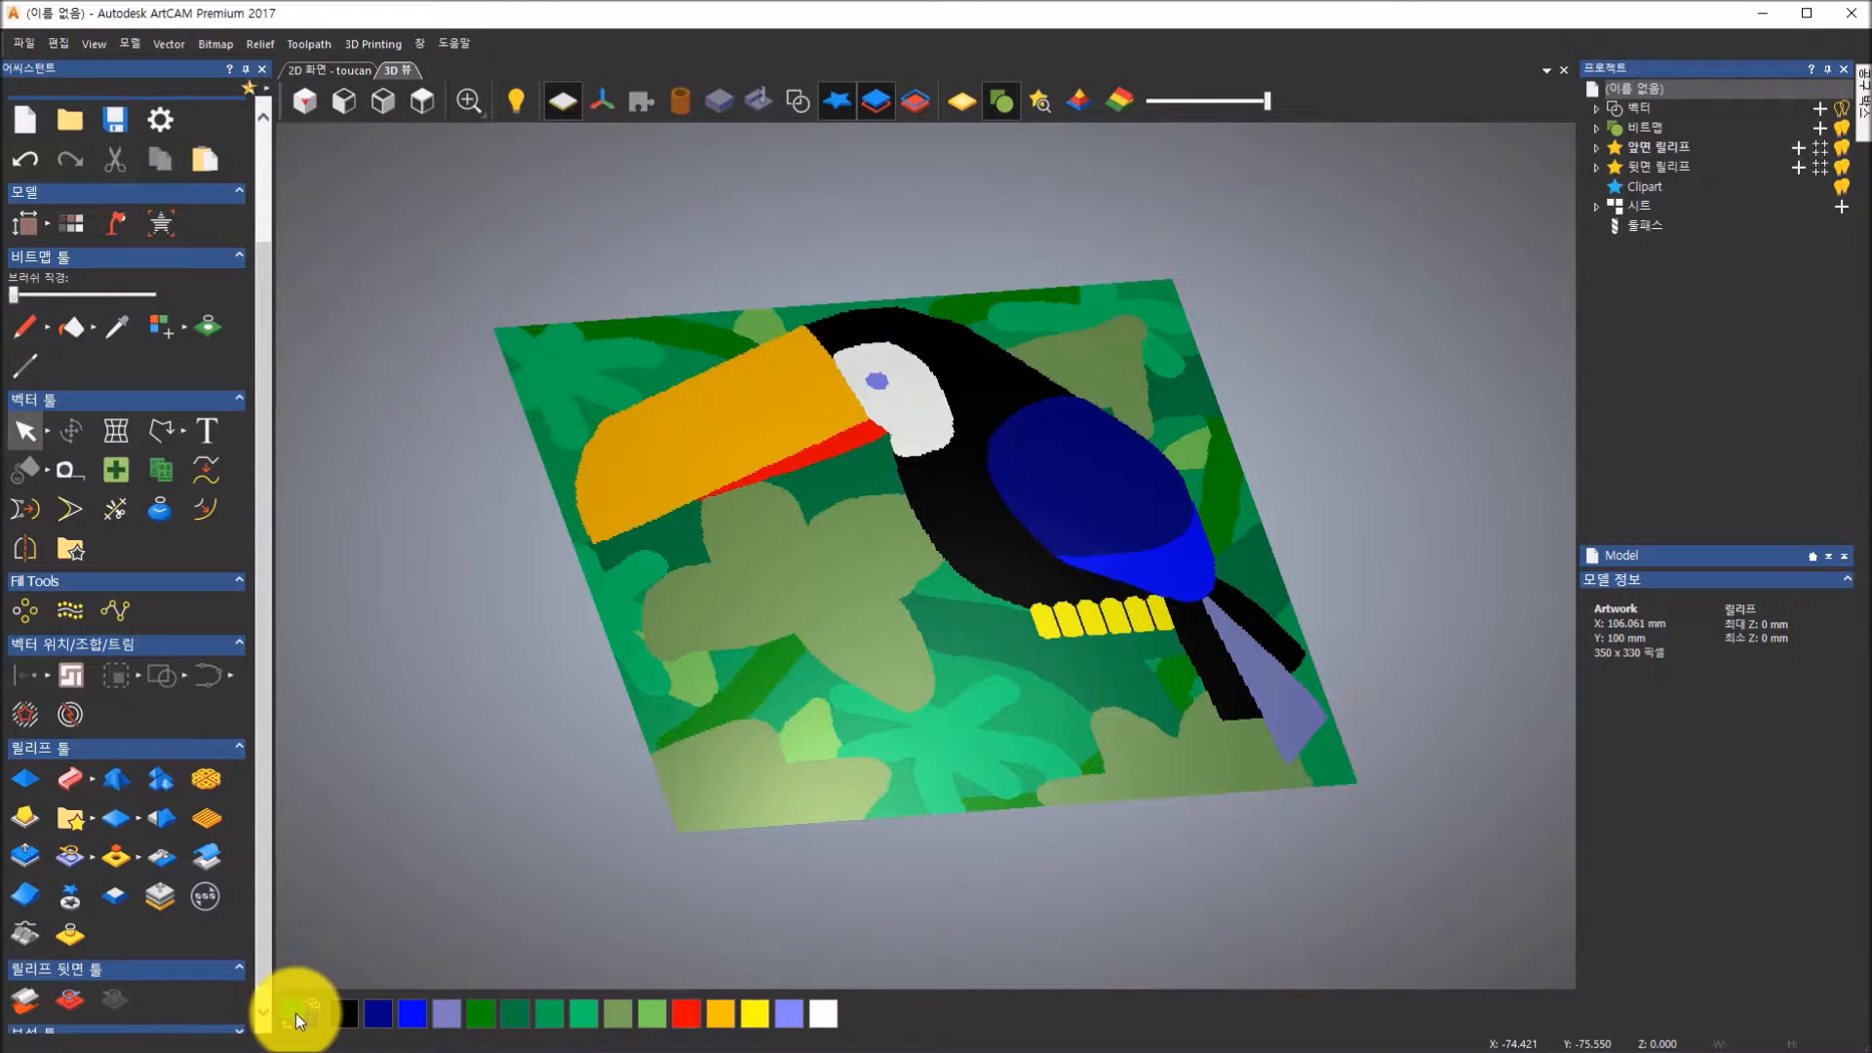
{"action": "right_click", "coordinate": [517, 1020]}
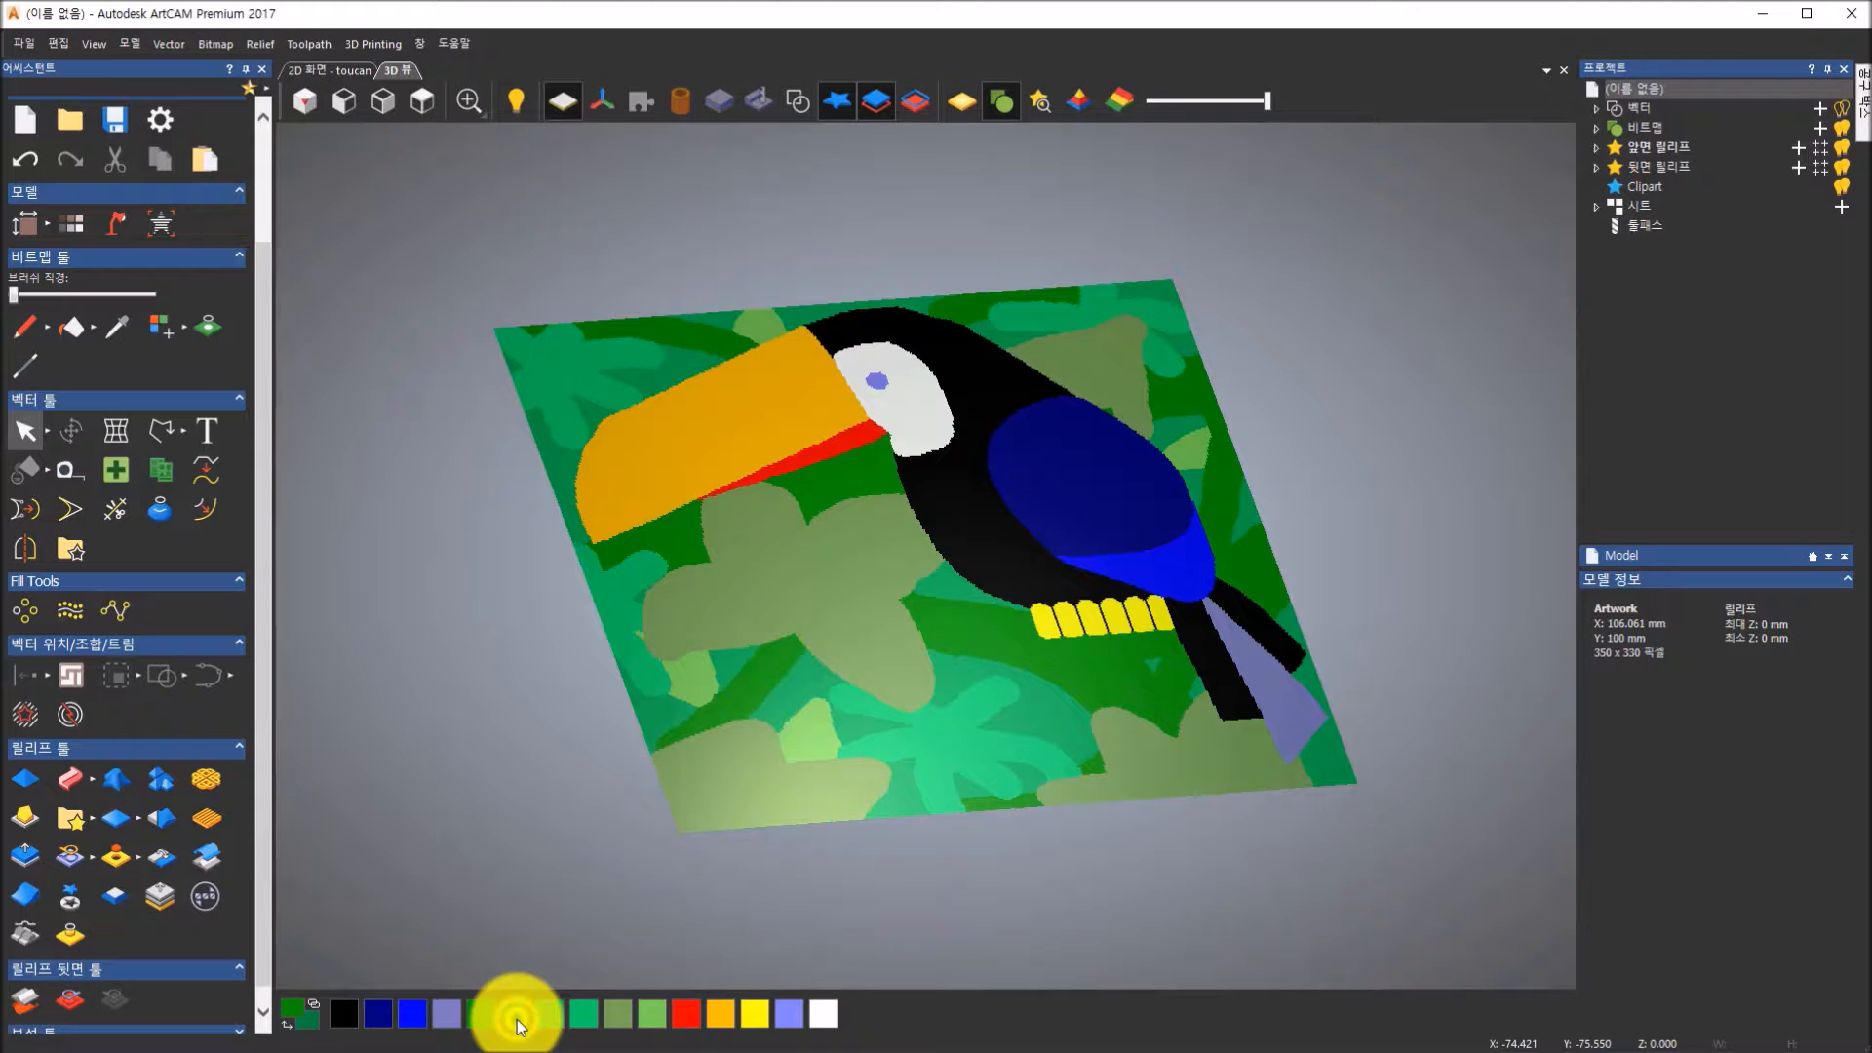
{"action": "left_click", "coordinate": [540, 1019], "text": "shift"}
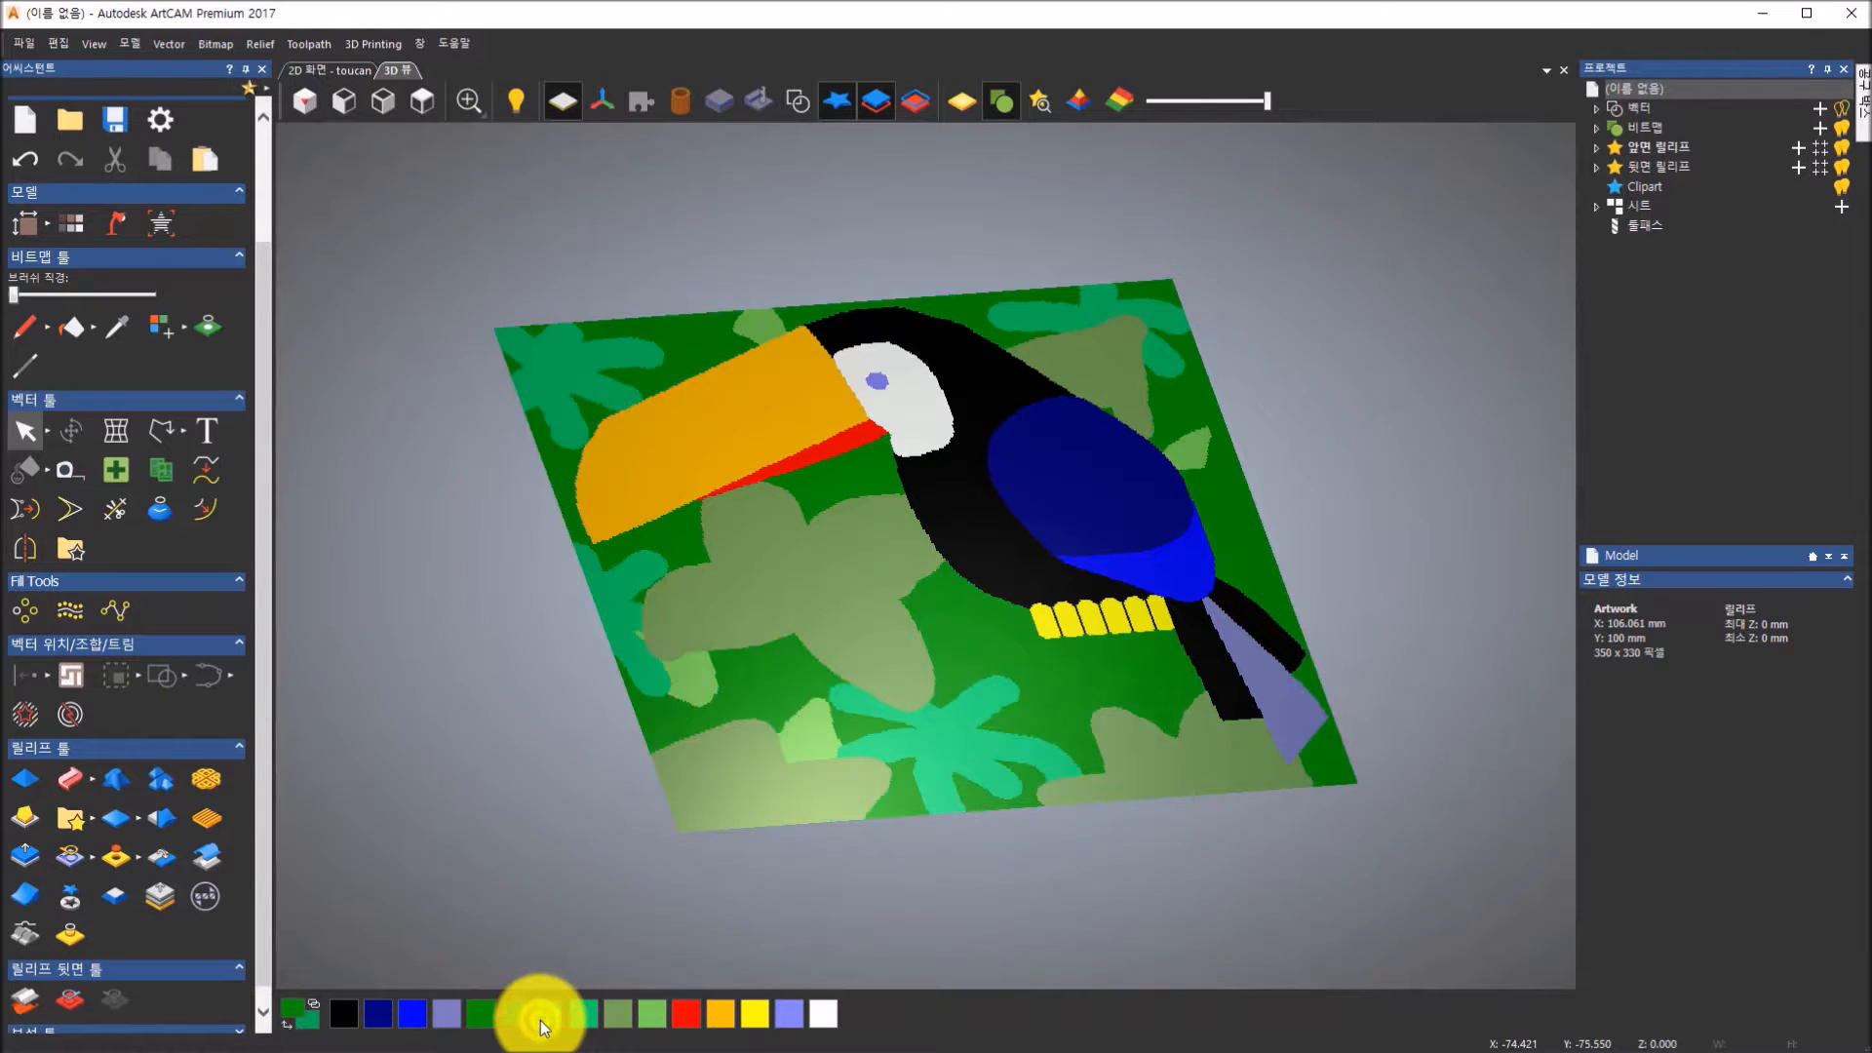
{"action": "left_click", "coordinate": [587, 1019], "text": "shift"}
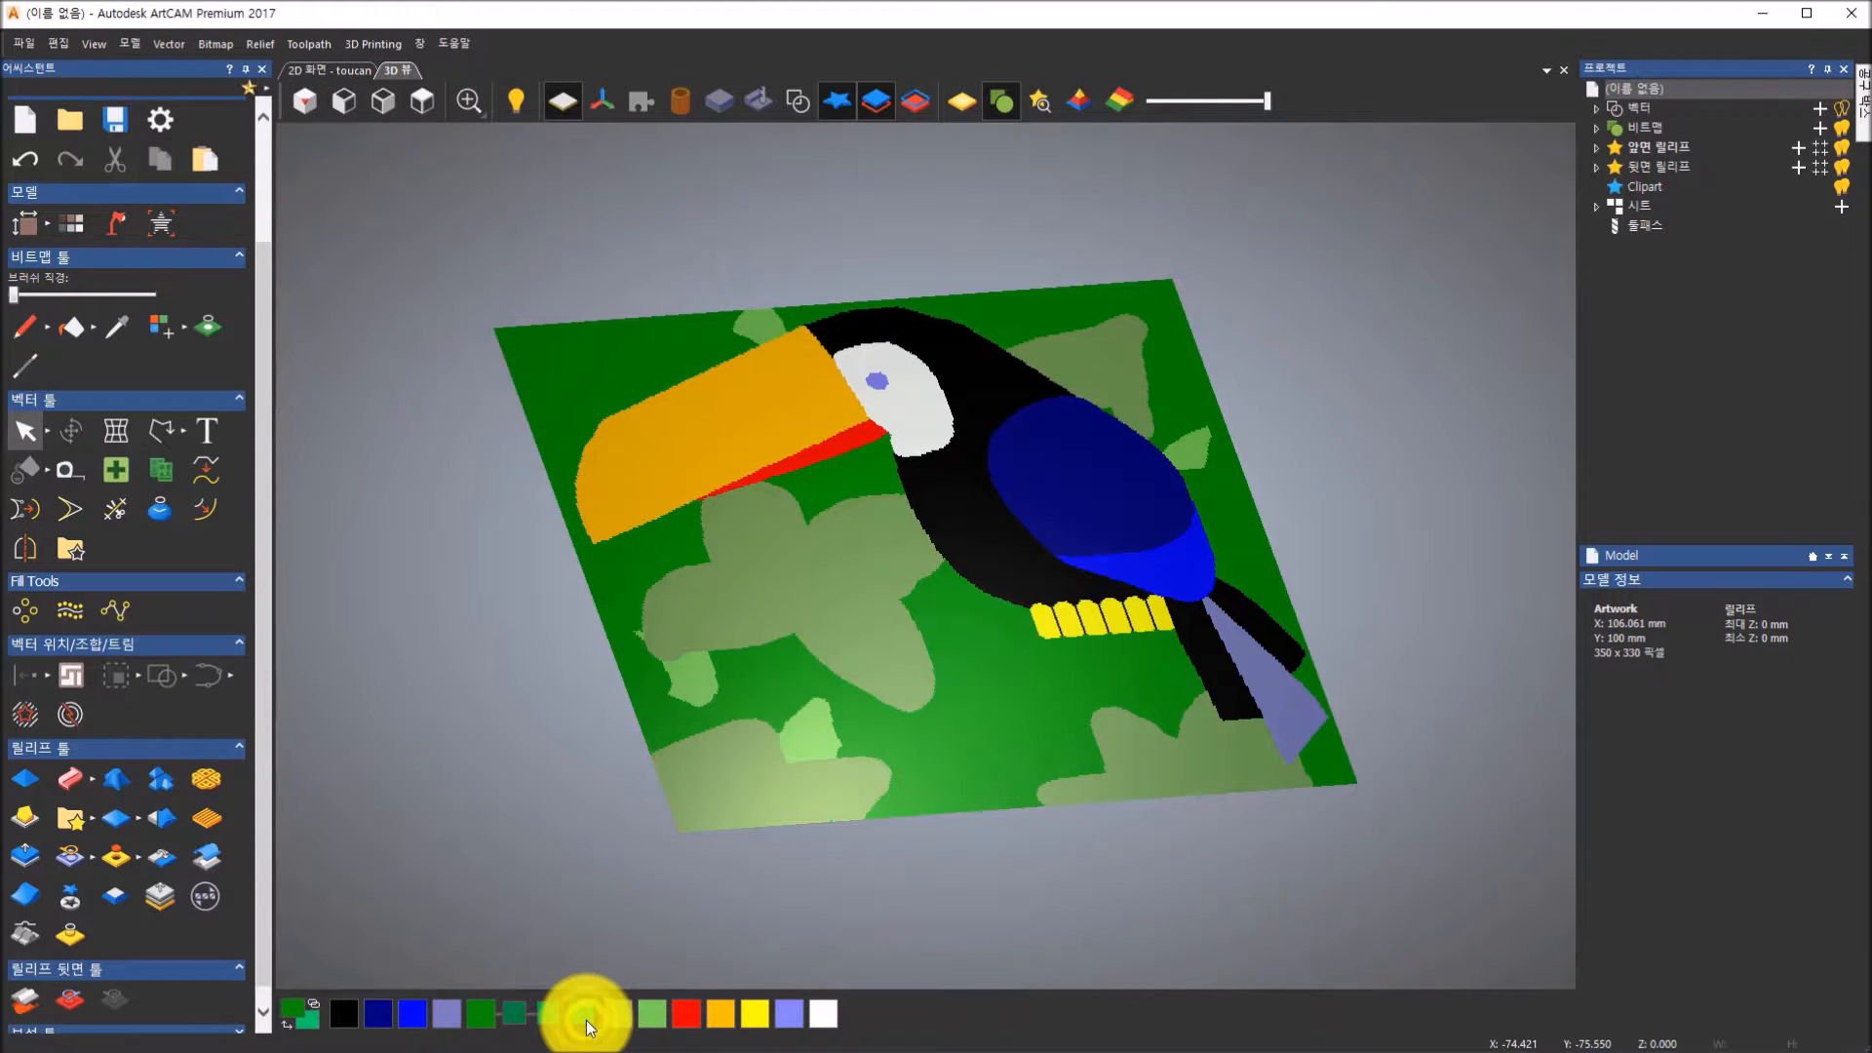
{"action": "left_click", "coordinate": [611, 1020], "text": "shift"}
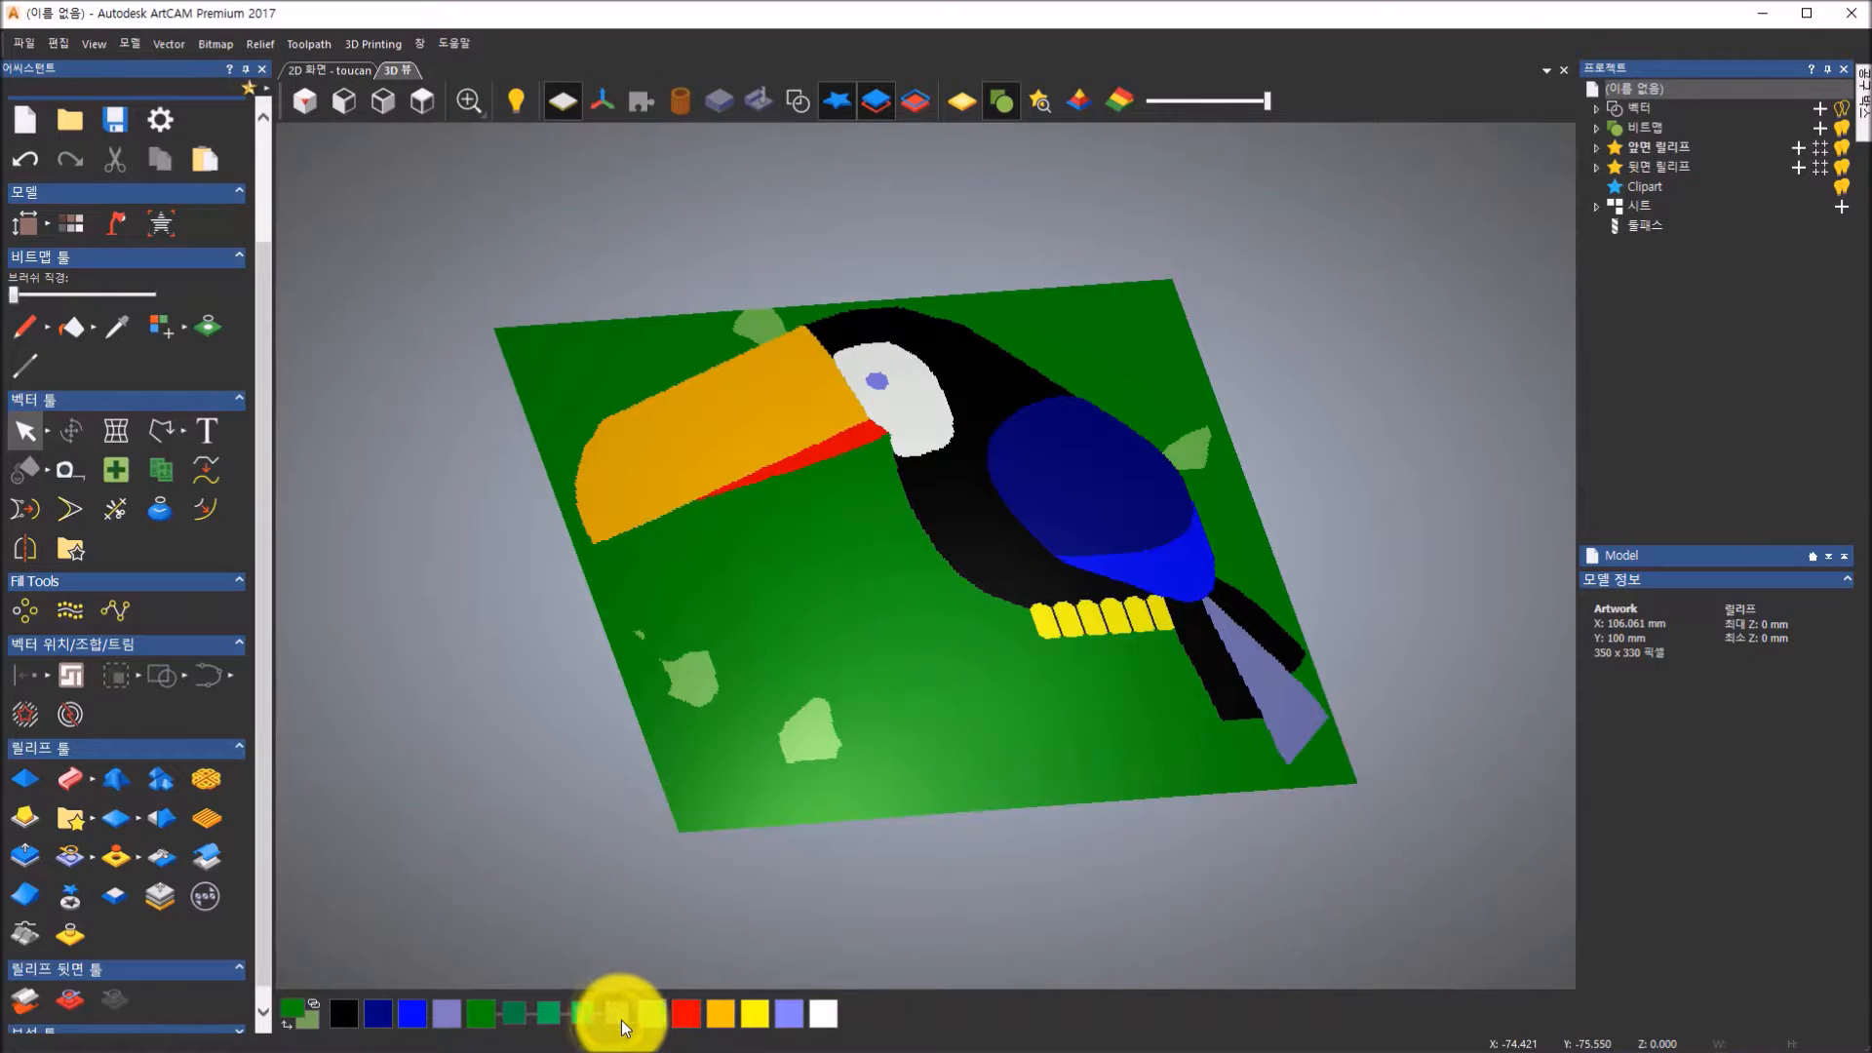
{"action": "left_click", "coordinate": [657, 1021], "text": "shift"}
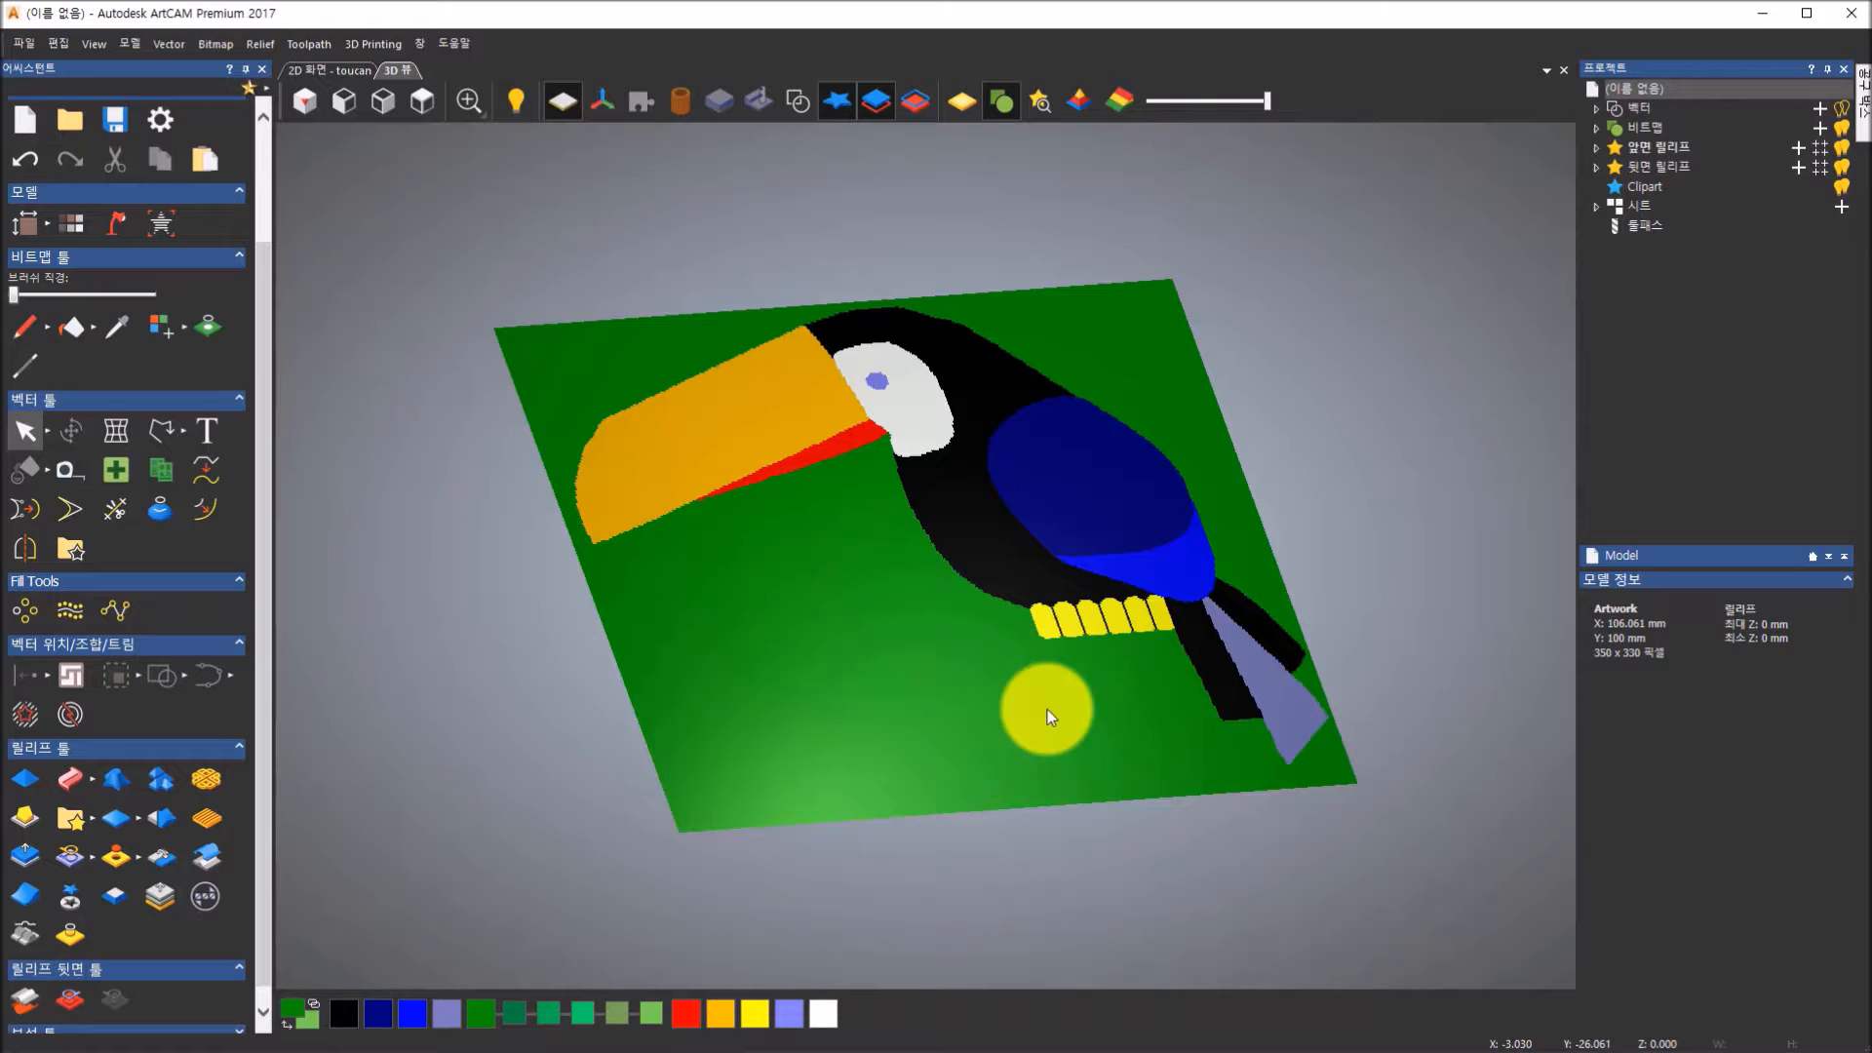
Link the red lower beak colour and the yellow feet colour to the dark green primary colour
{"action": "left_click_drag", "start_coordinate": [1016, 377], "coordinate": [876, 423]}
{"action": "scroll", "coordinate": [876, 423], "scroll_direction": "up", "scroll_amount": 2}
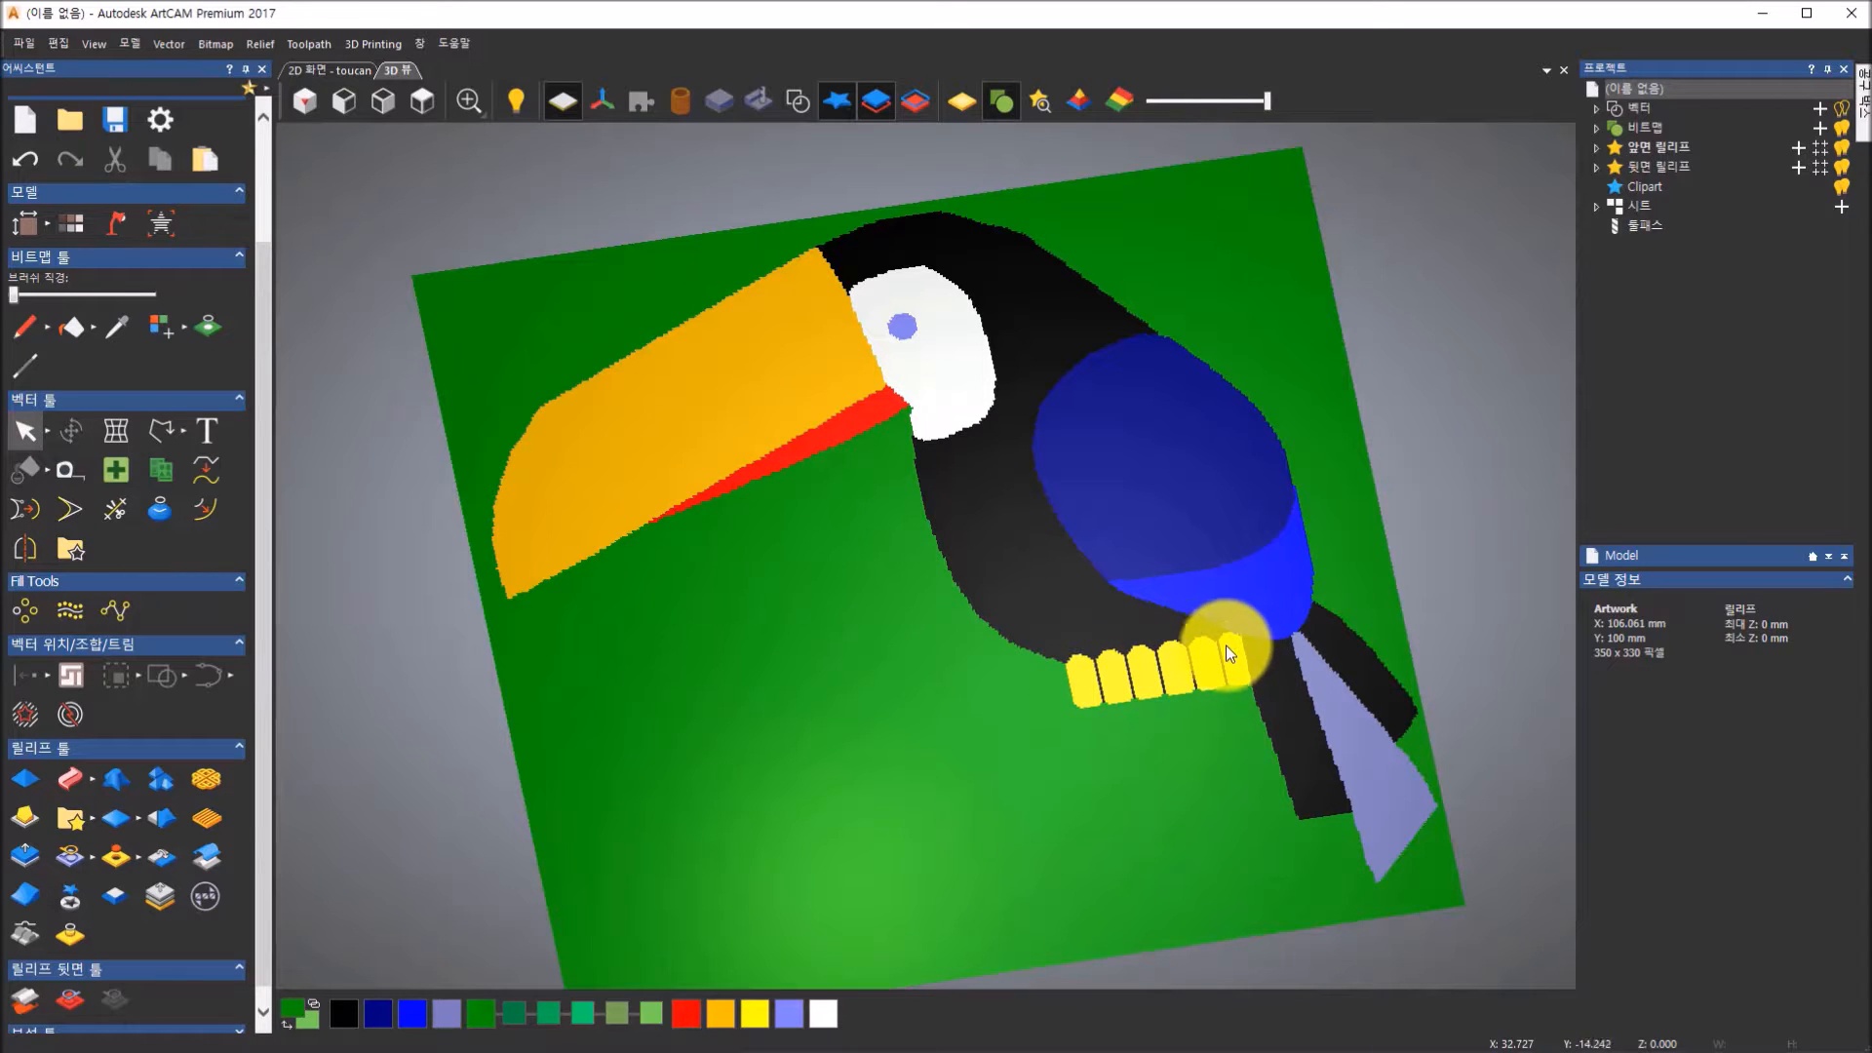
{"action": "right_click", "coordinate": [681, 1009]}
{"action": "right_click", "coordinate": [681, 1009]}
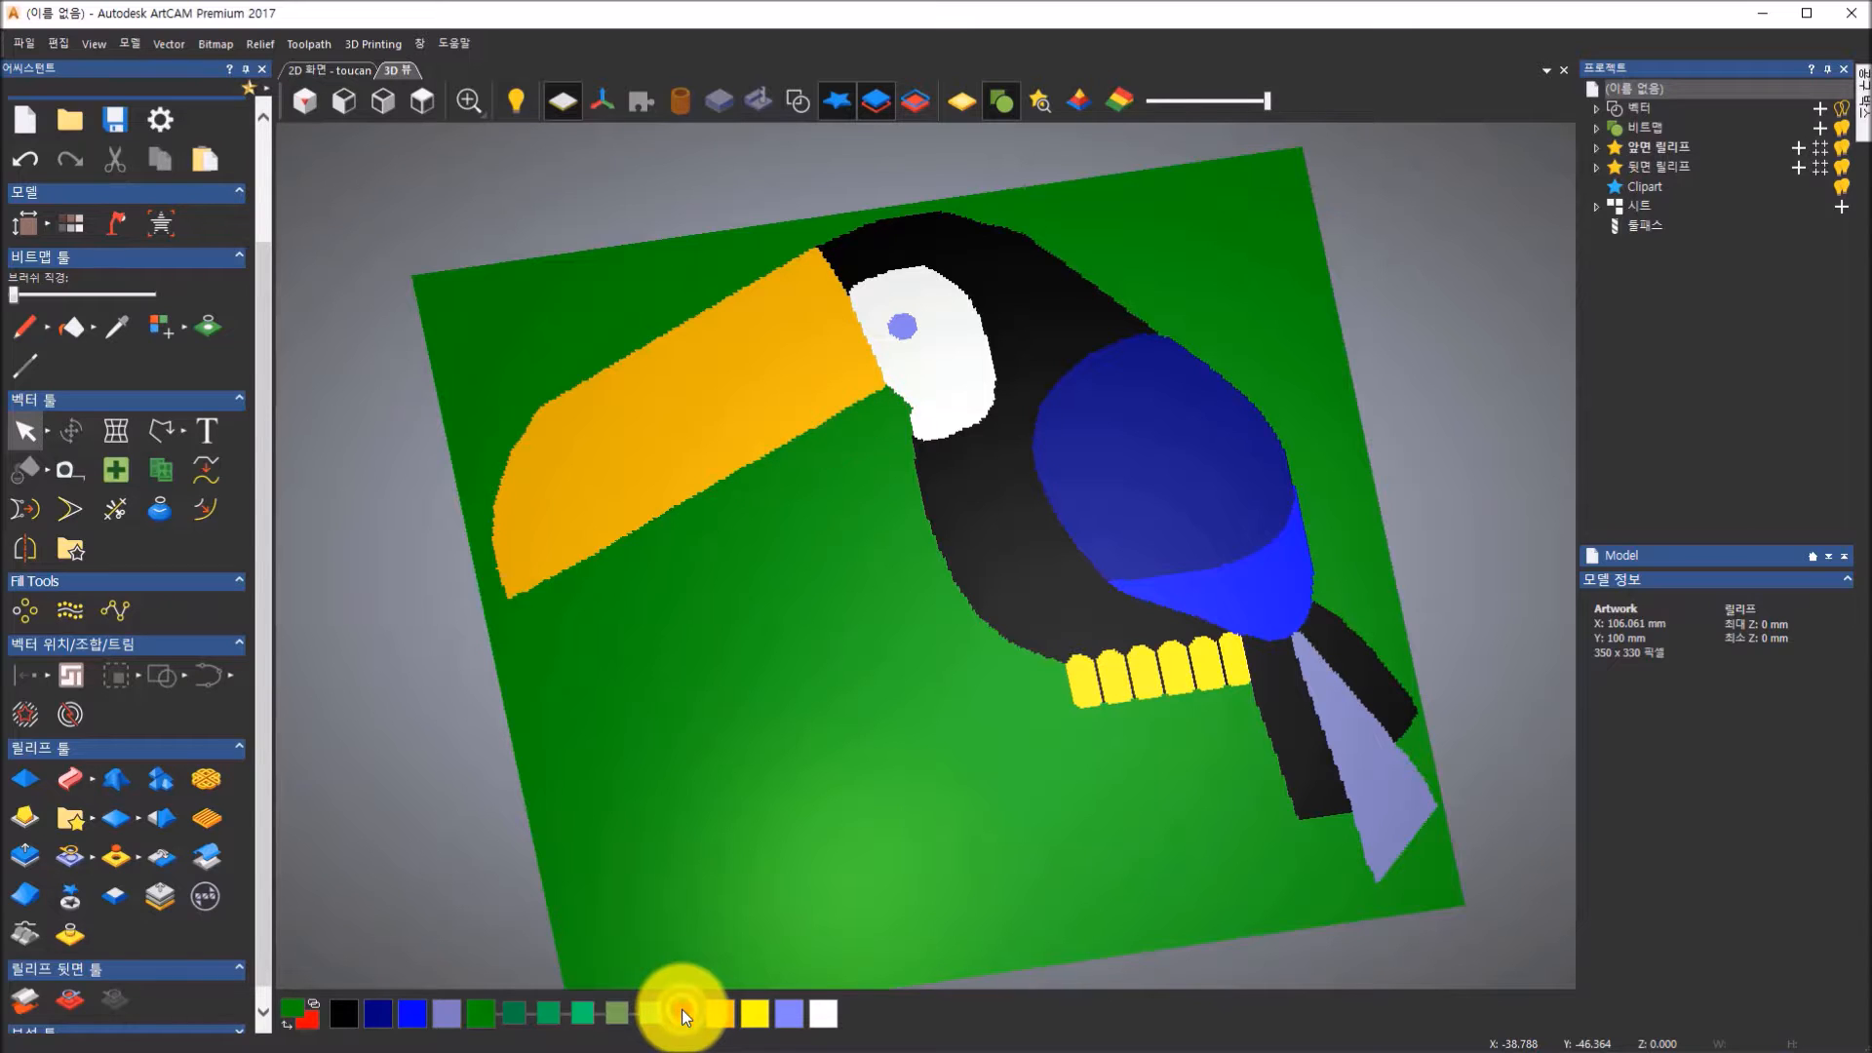
{"action": "right_click", "coordinate": [759, 1019]}
{"action": "right_click", "coordinate": [759, 1019]}
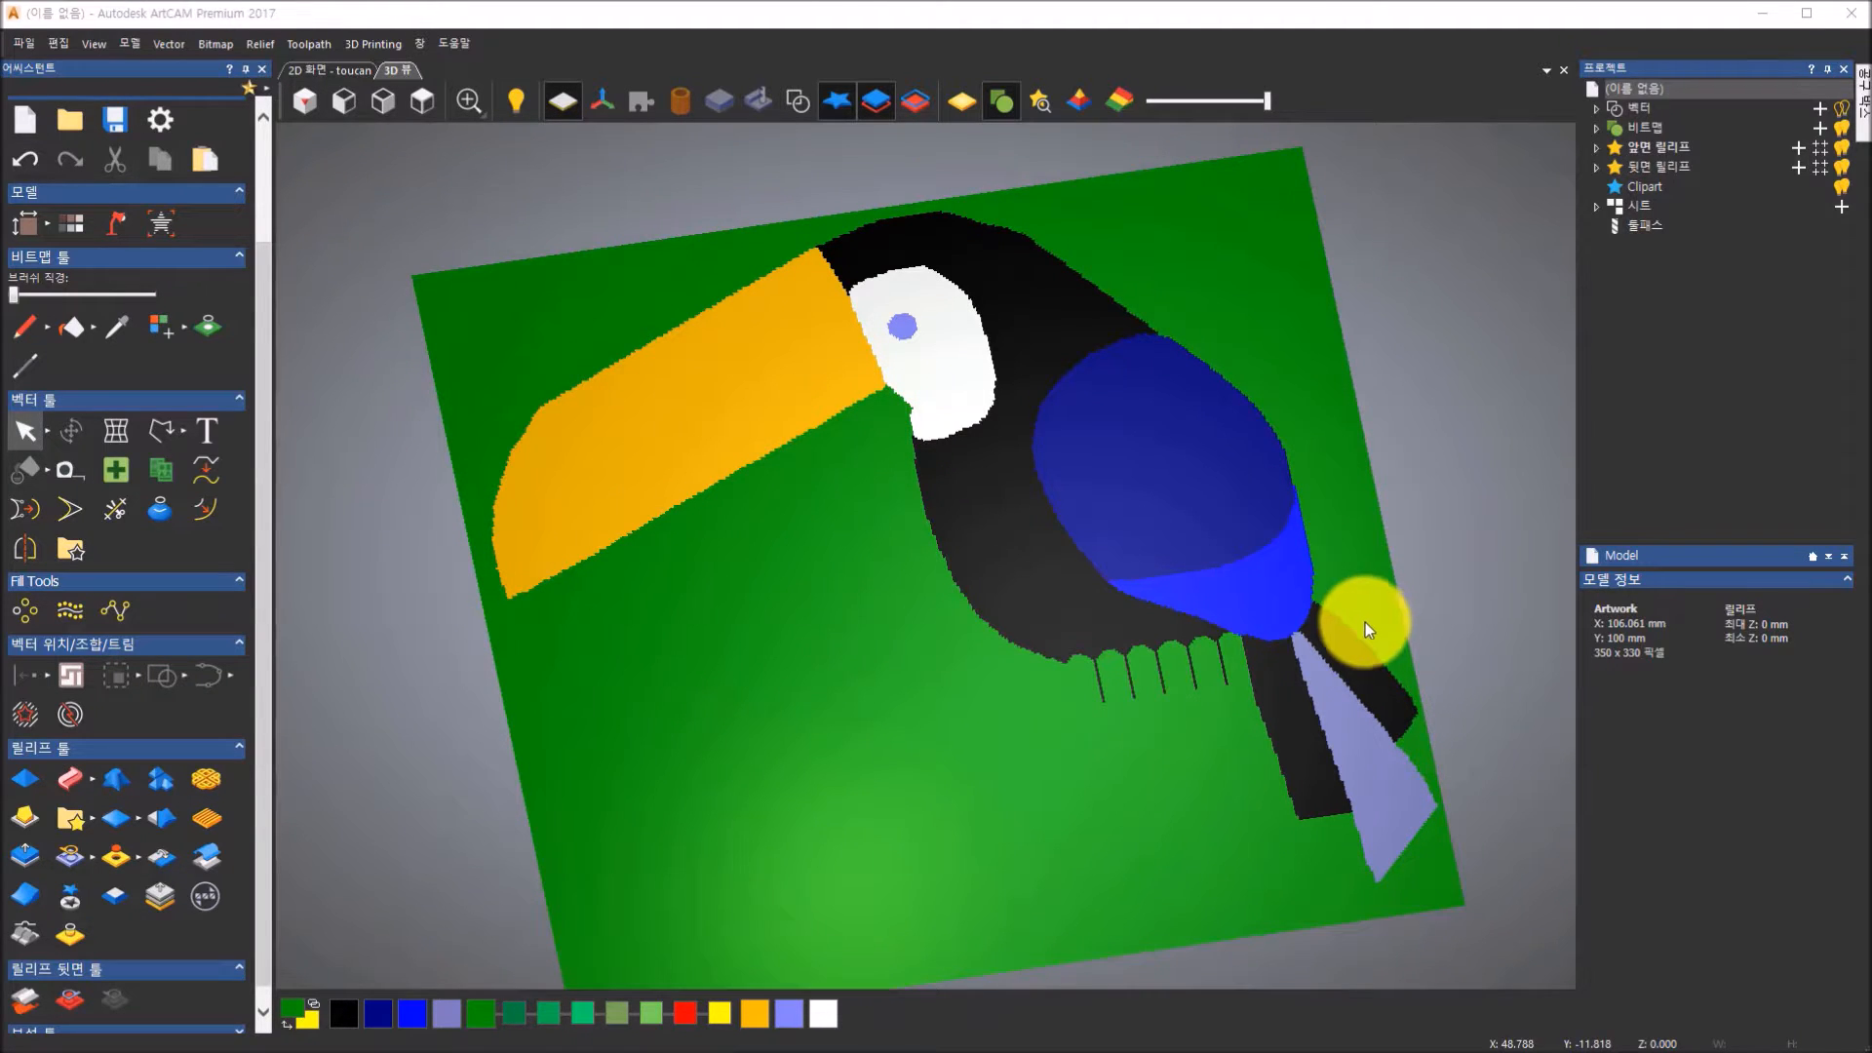
Create boundary vectors from the dark green primary colour with Bitmap to Vector and show them over the bitmap at reduced contrast
{"action": "left_click", "coordinate": [478, 1024]}
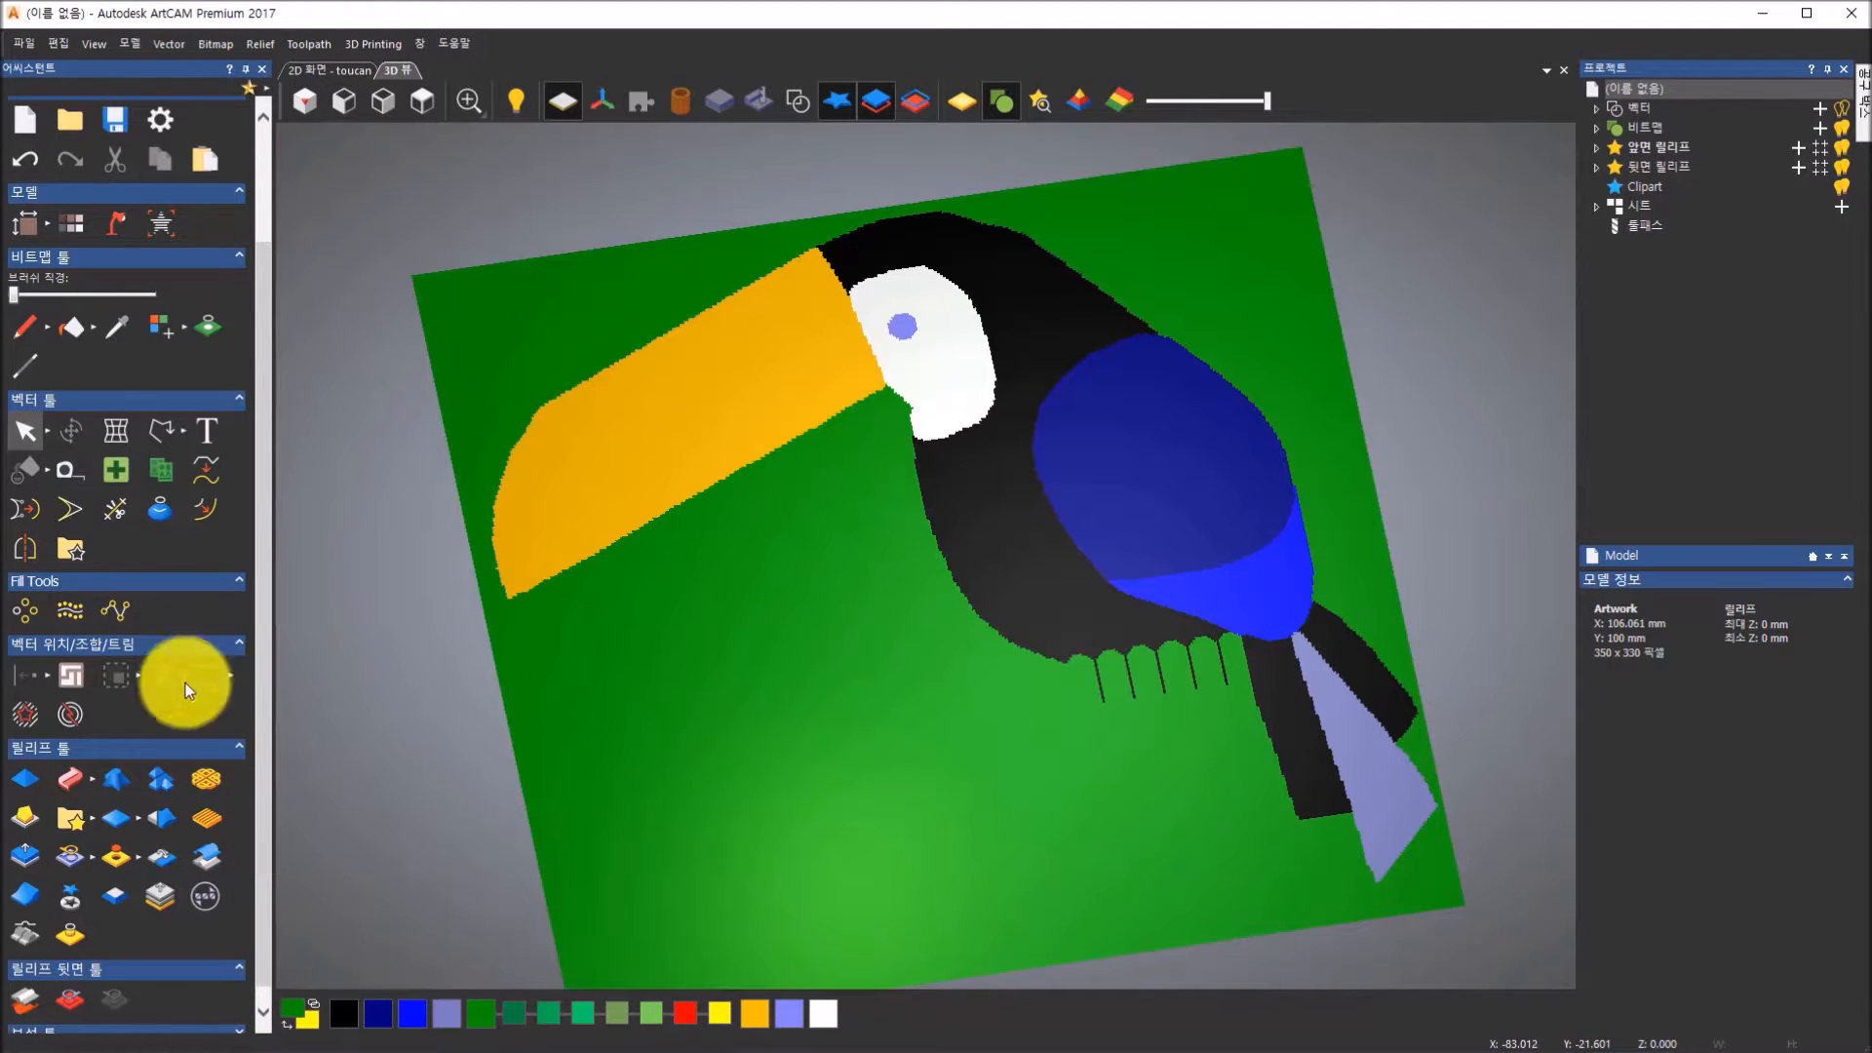
{"action": "left_click", "coordinate": [207, 322]}
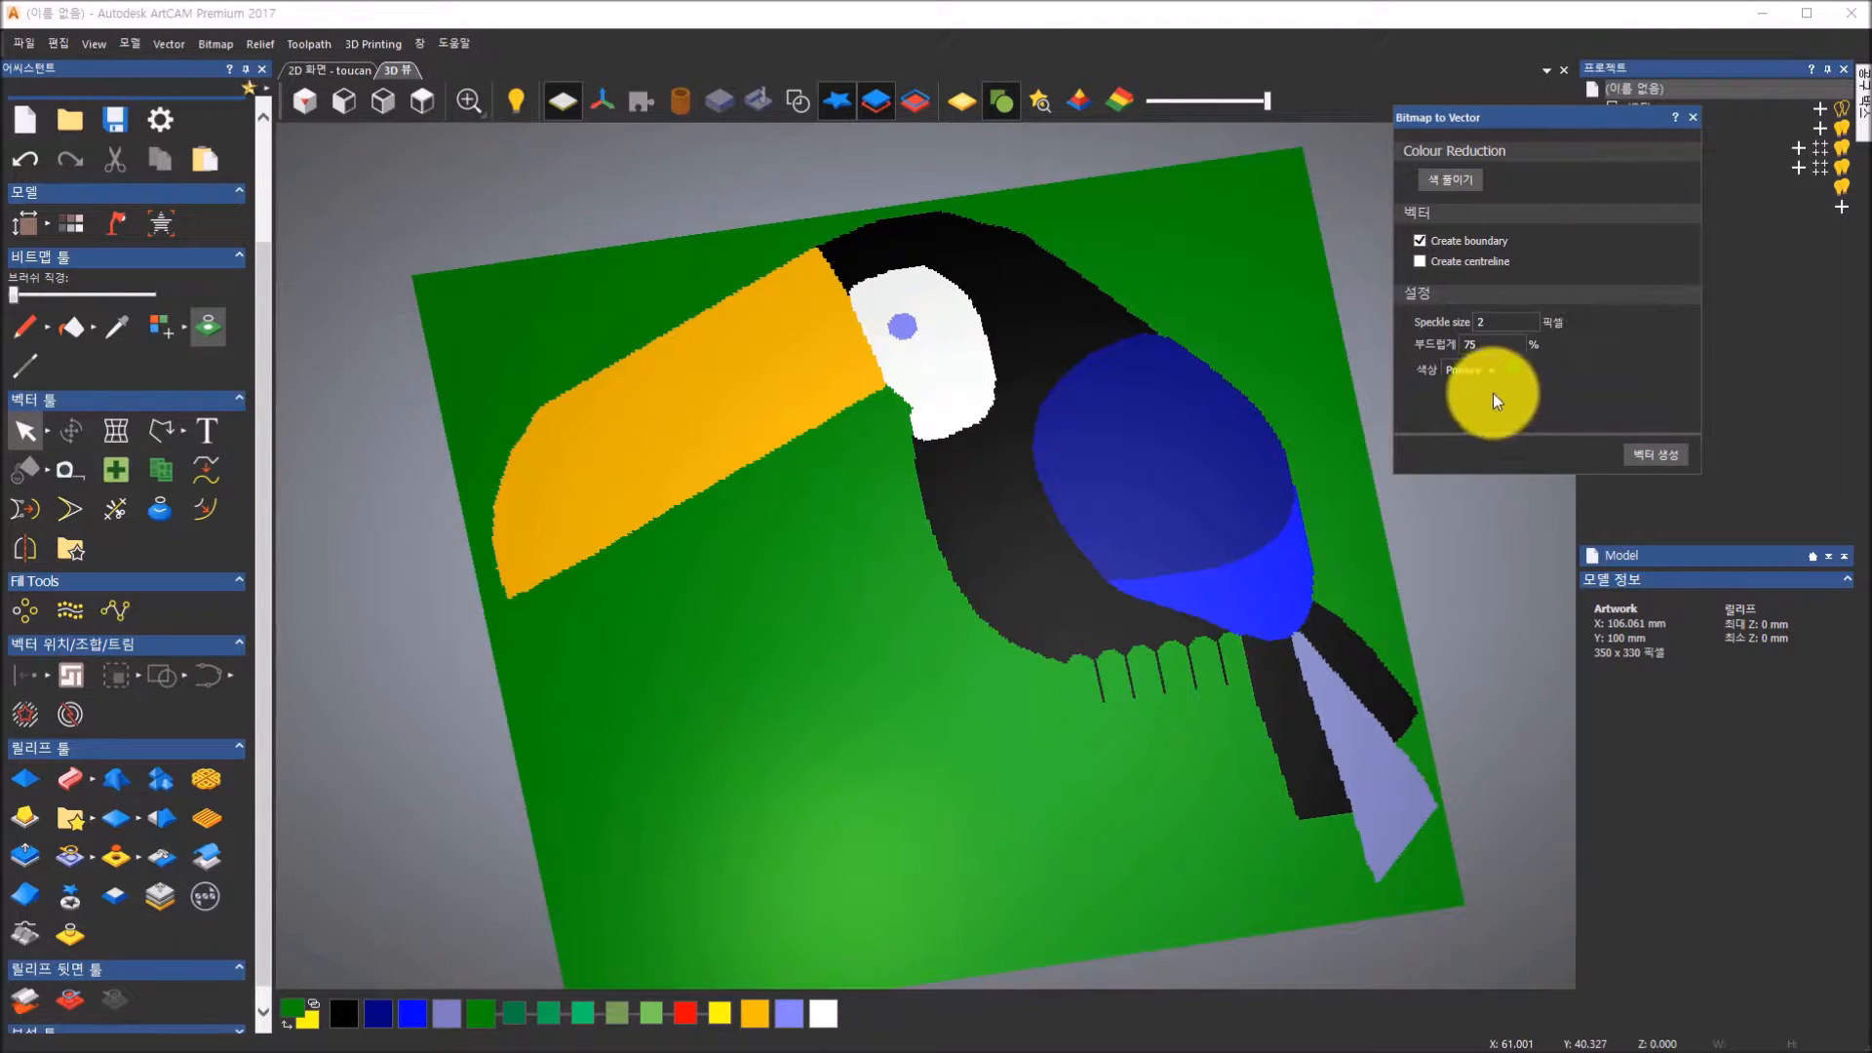
{"action": "left_click", "coordinate": [1647, 457]}
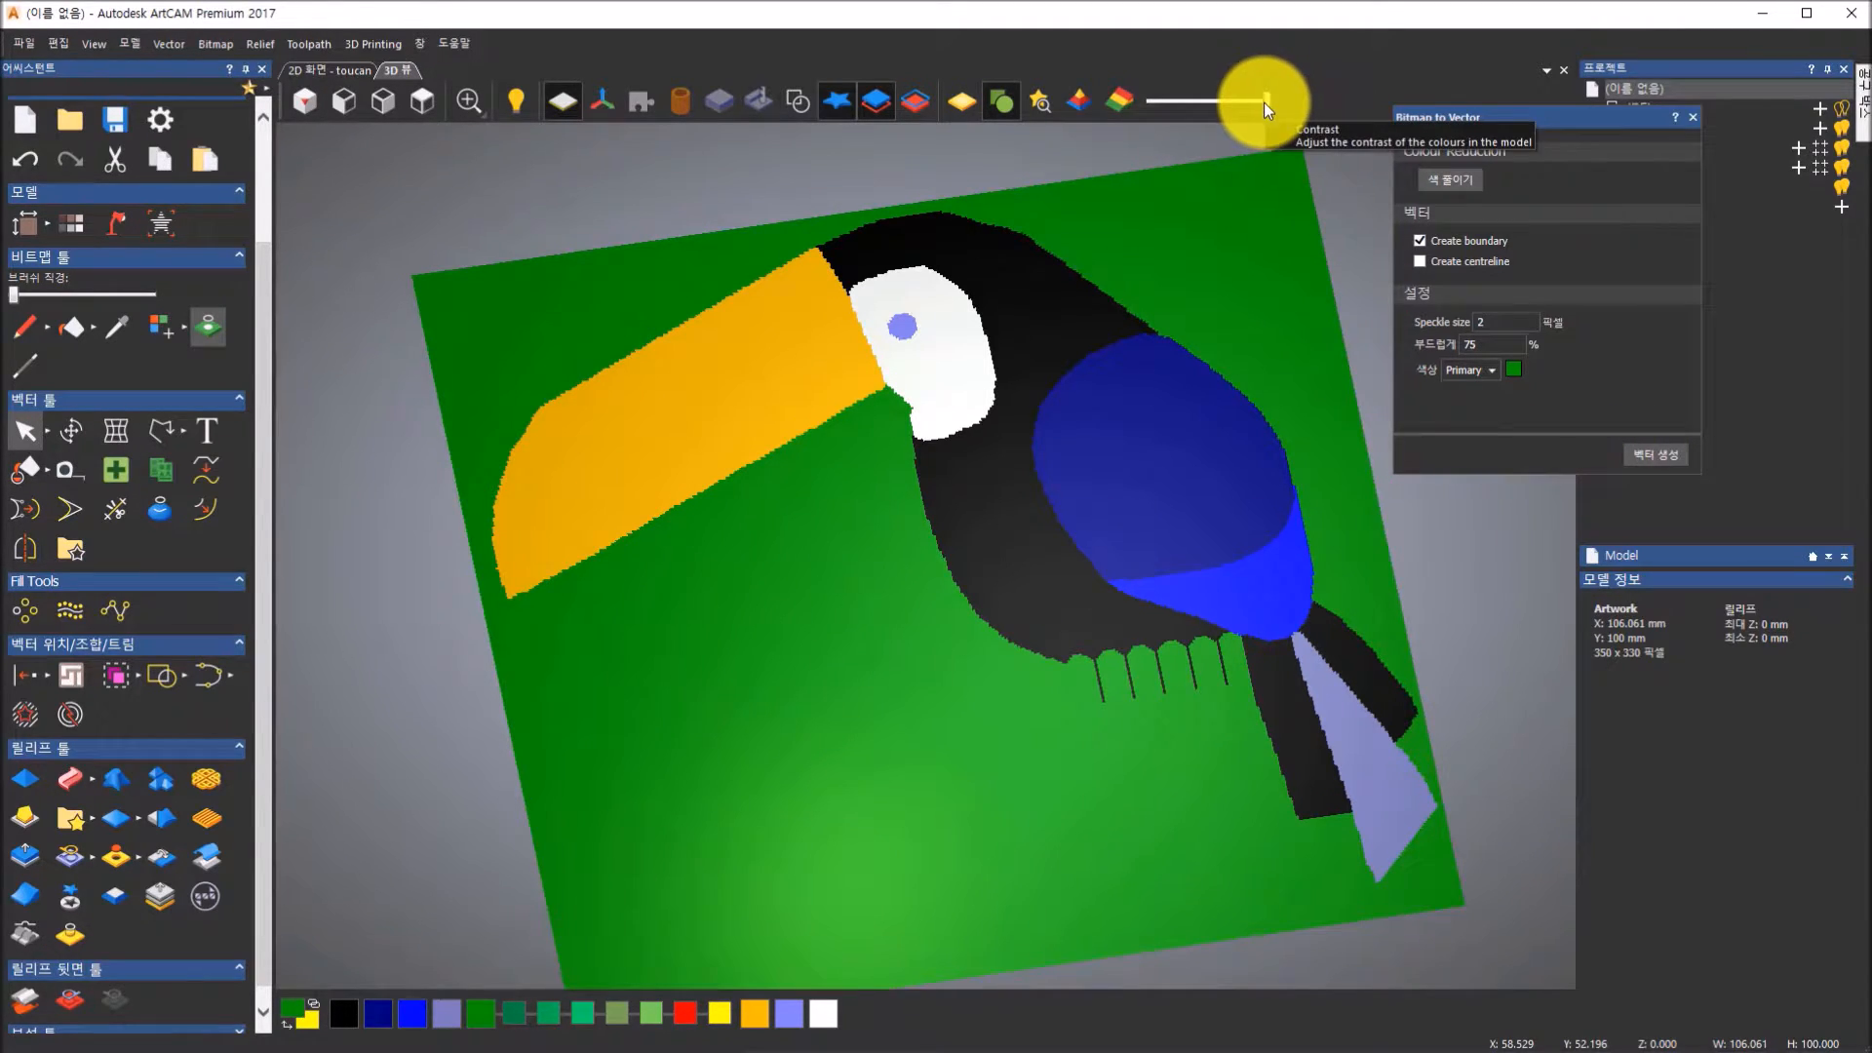
{"action": "left_click_drag", "start_coordinate": [1263, 102], "coordinate": [1181, 102]}
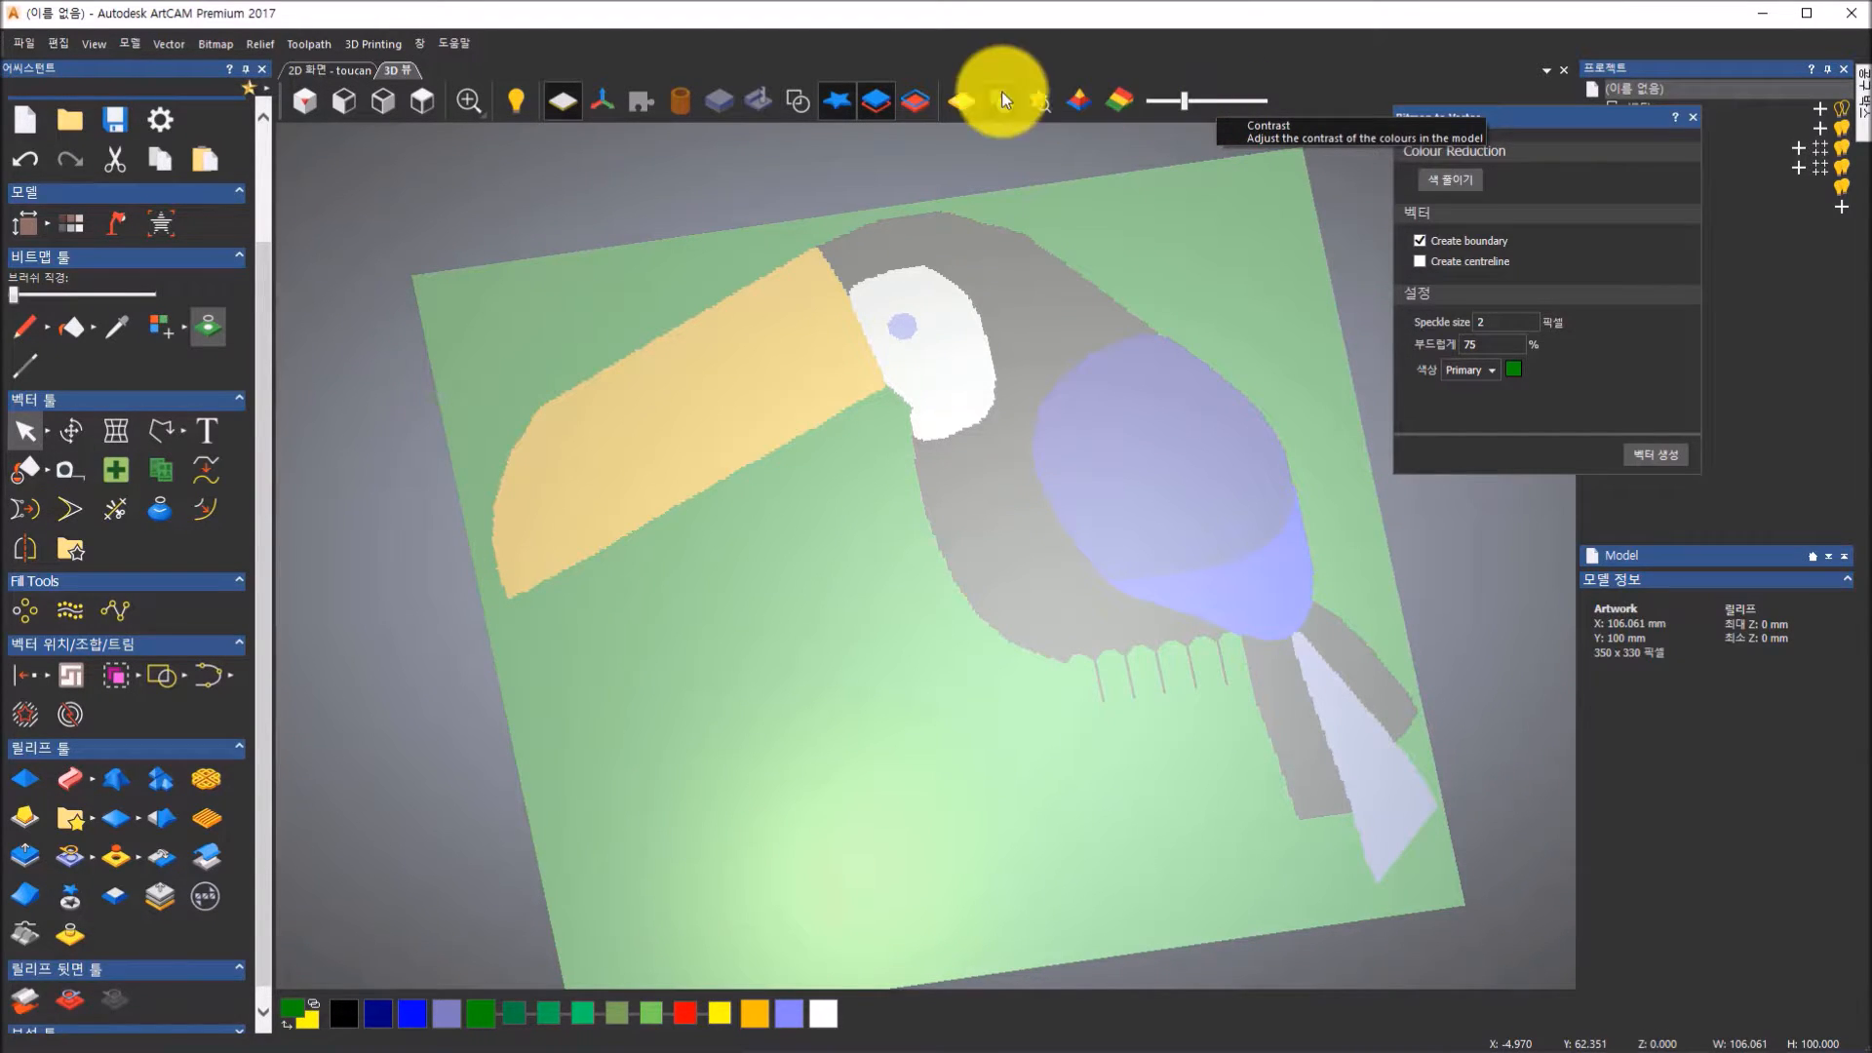
{"action": "left_click", "coordinate": [804, 102]}
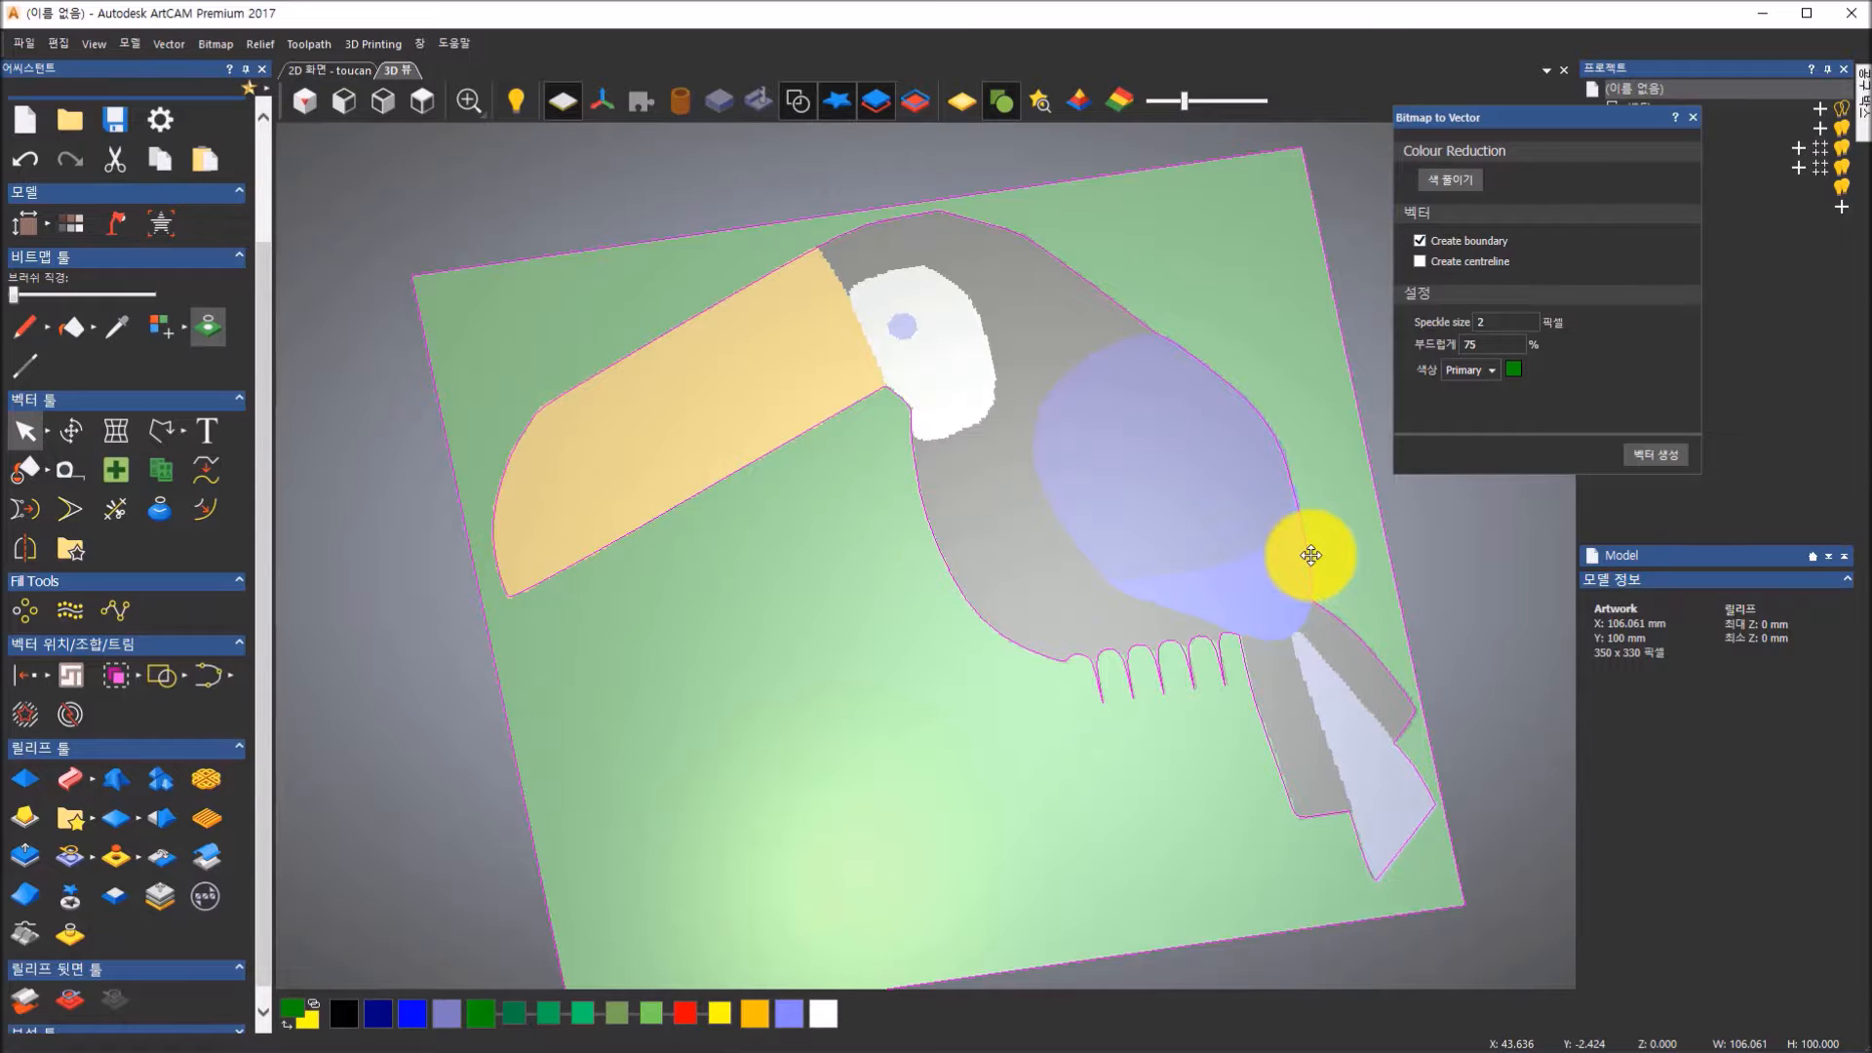
Delete the rectangular vector around the model's outer edge and close Bitmap to Vector
{"action": "left_click", "coordinate": [1332, 220]}
{"action": "left_click", "coordinate": [1319, 219]}
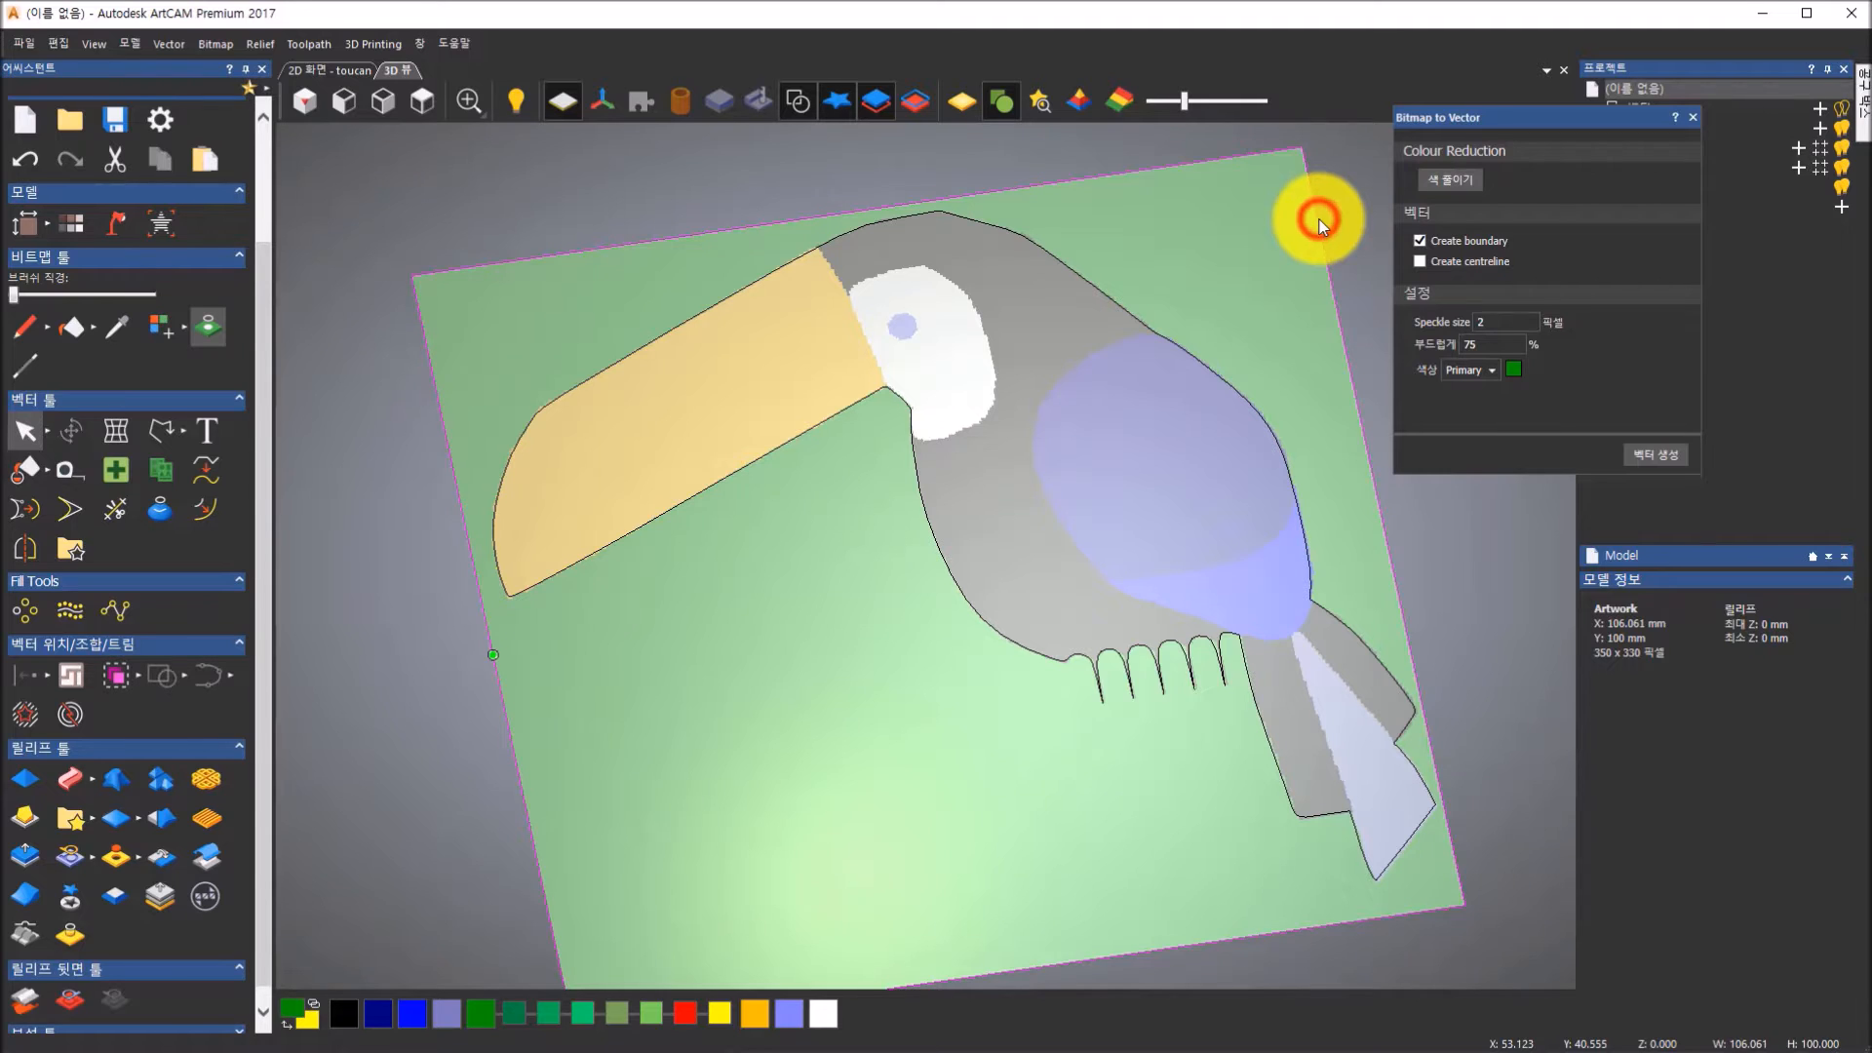
{"action": "left_click", "coordinate": [1319, 219]}
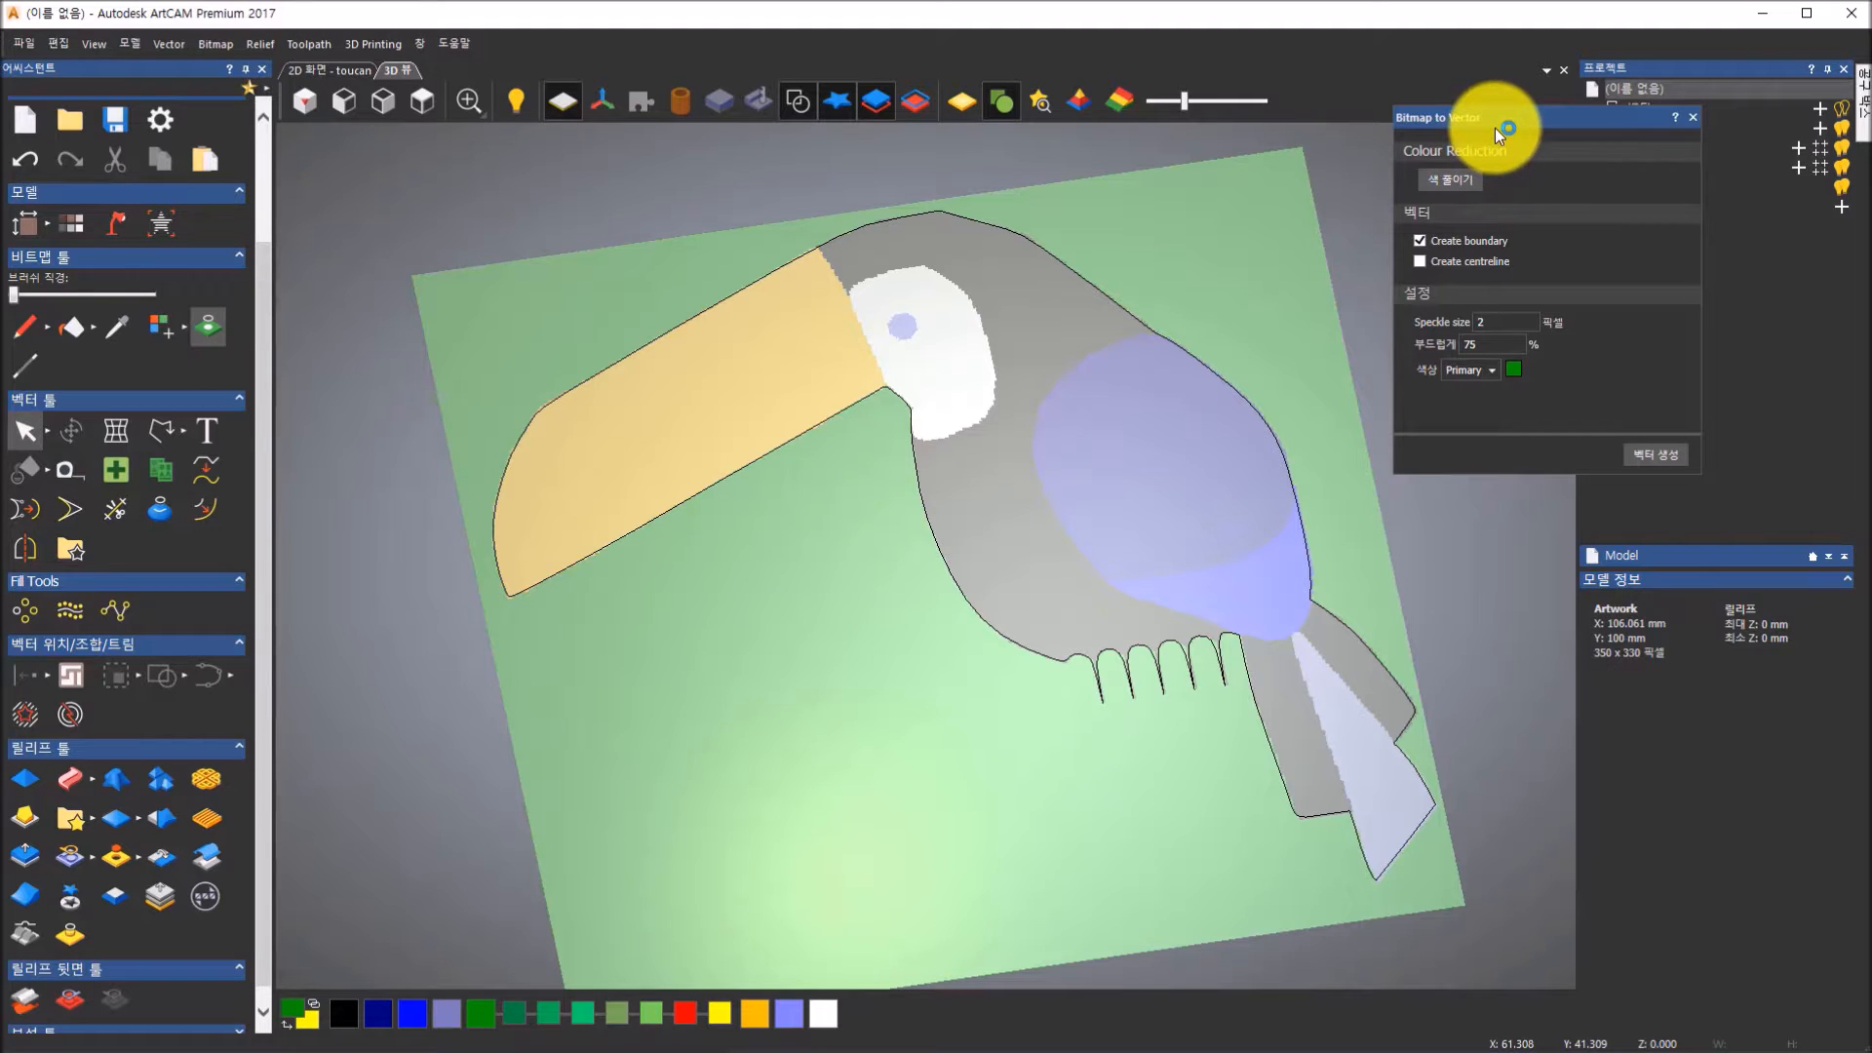
{"action": "left_click", "coordinate": [1697, 119]}
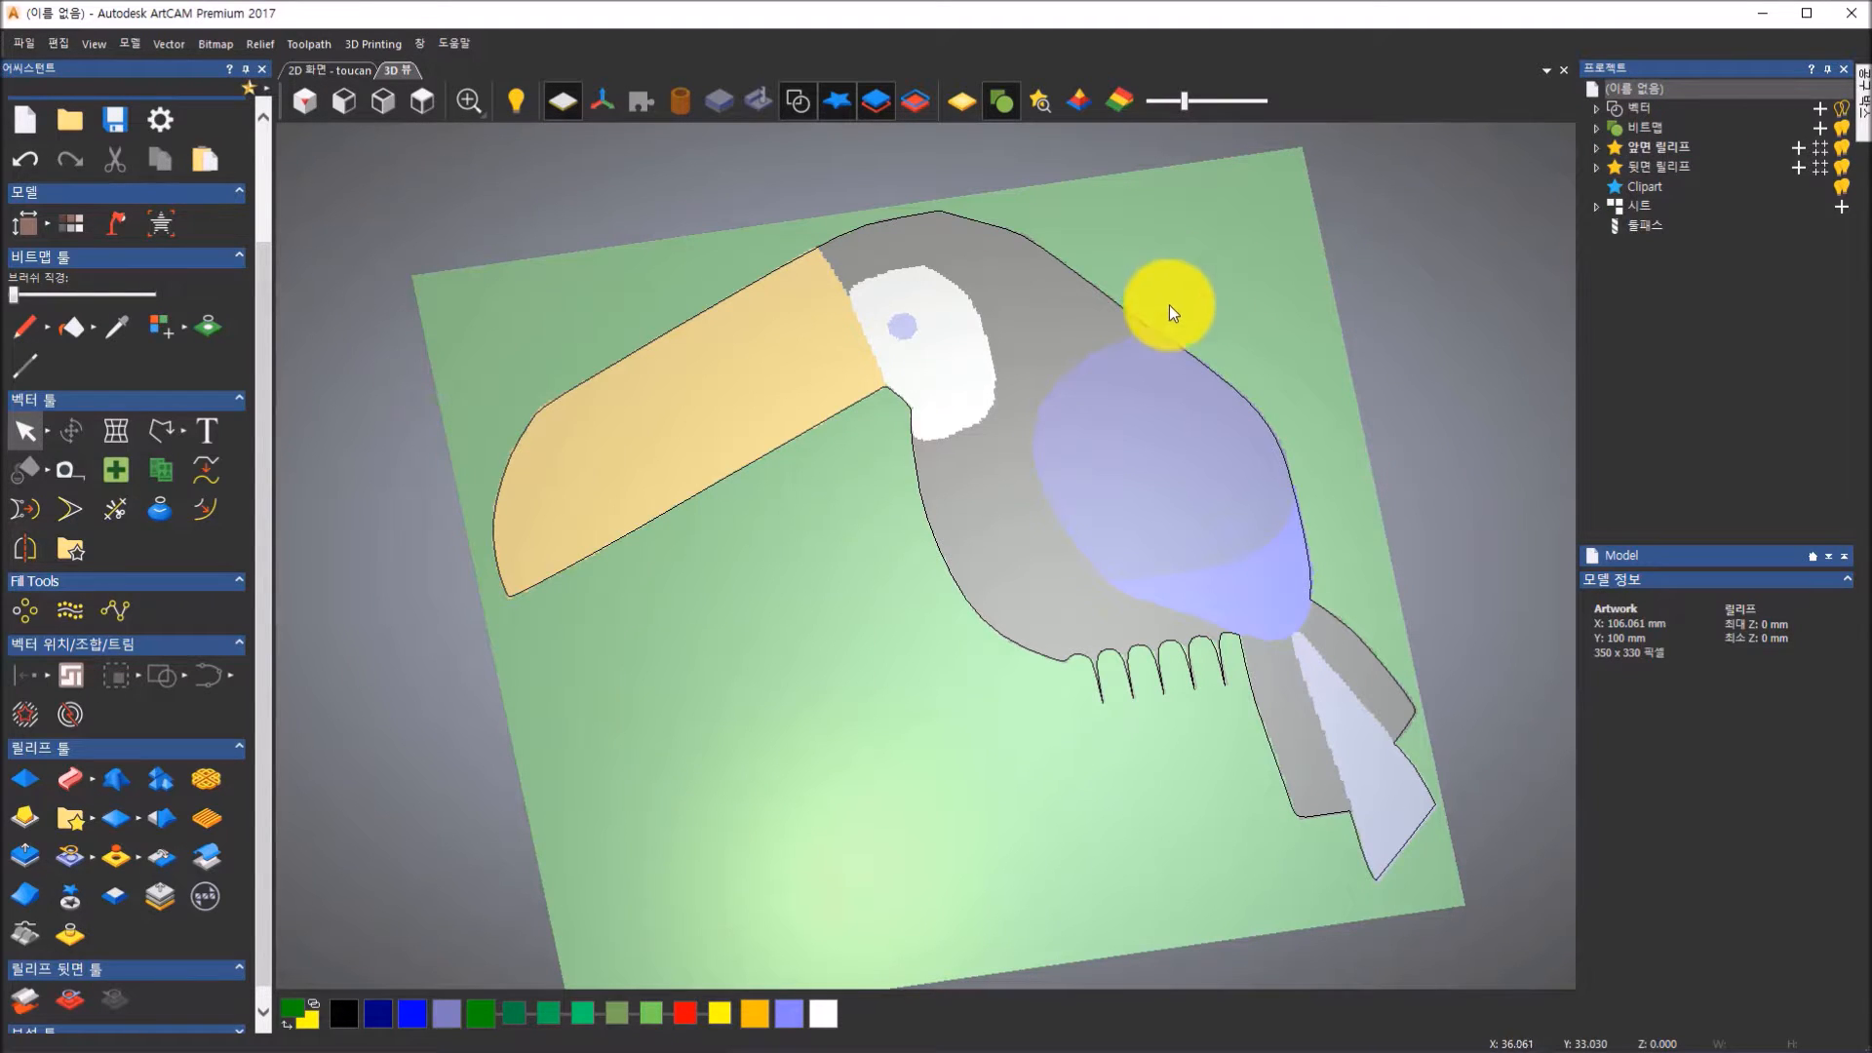
Give the toucan outline an additive round profile at 45 degrees with no height limit, then close the Shape Editor and deselect the outline
{"action": "left_click", "coordinate": [1138, 324]}
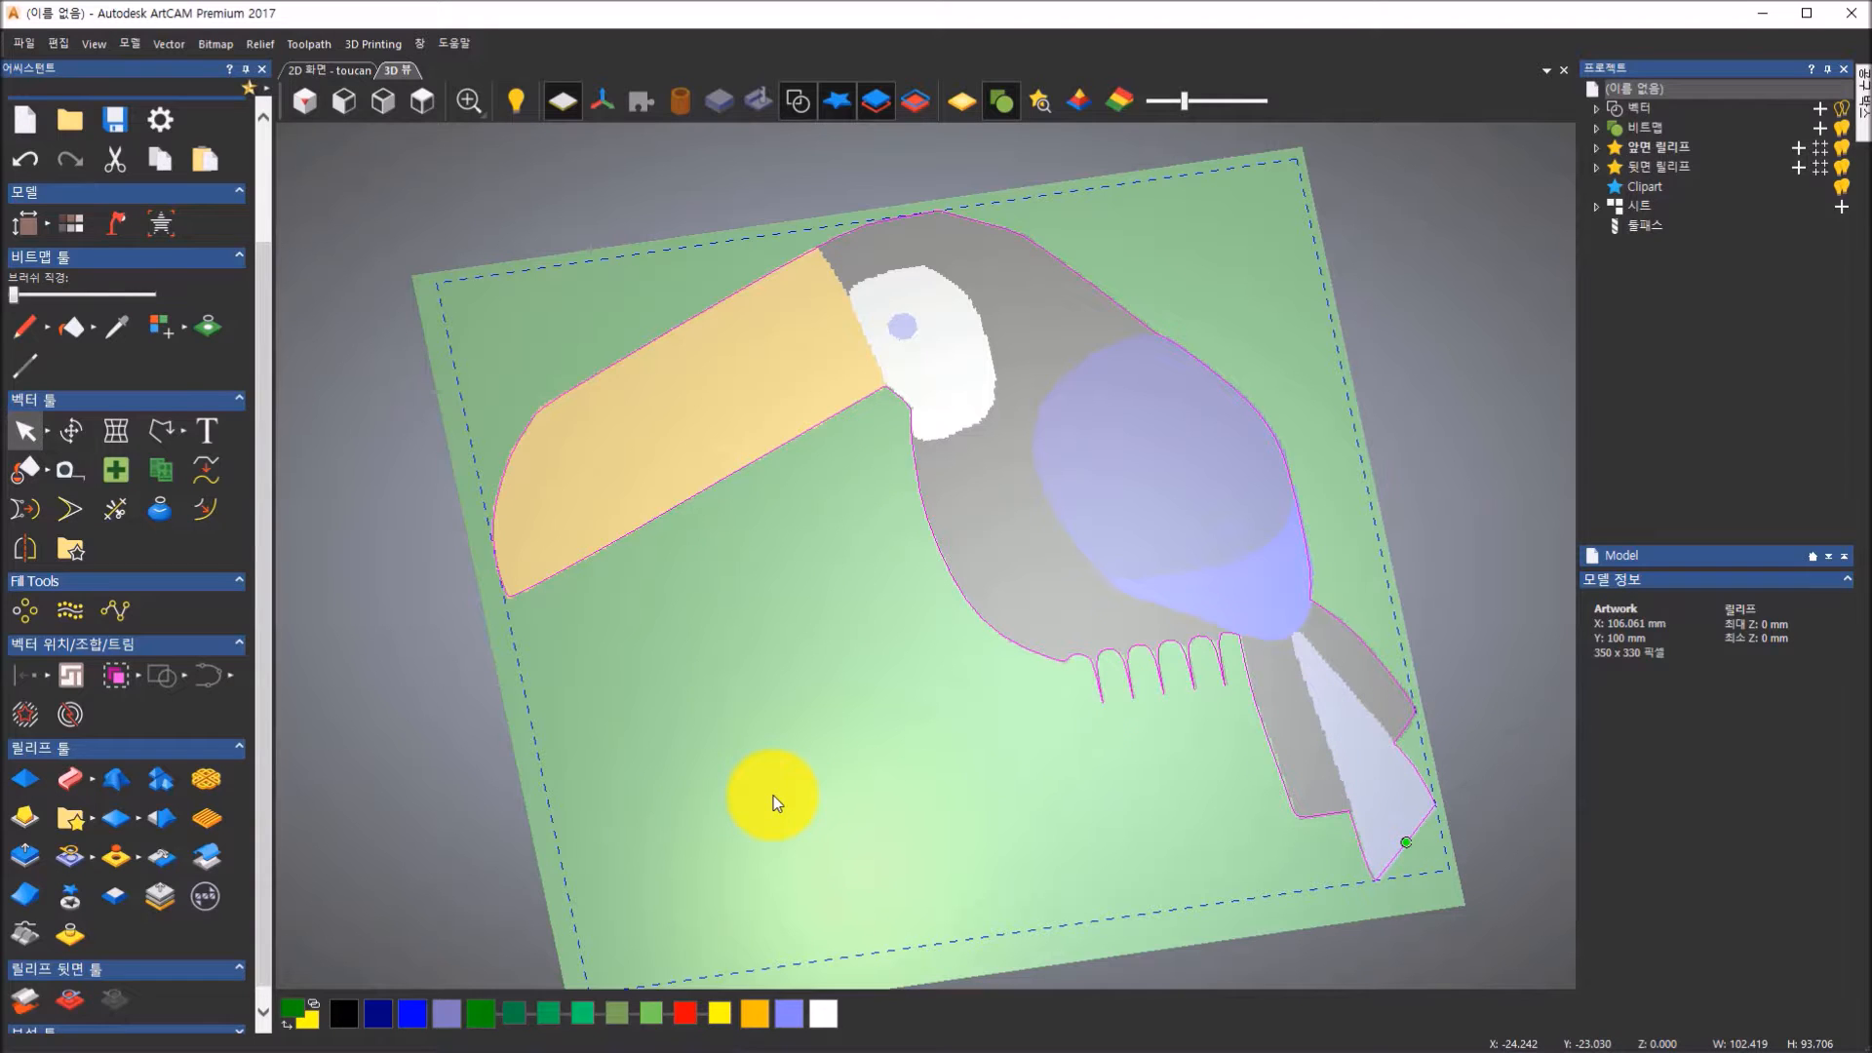
{"action": "left_click", "coordinate": [26, 788]}
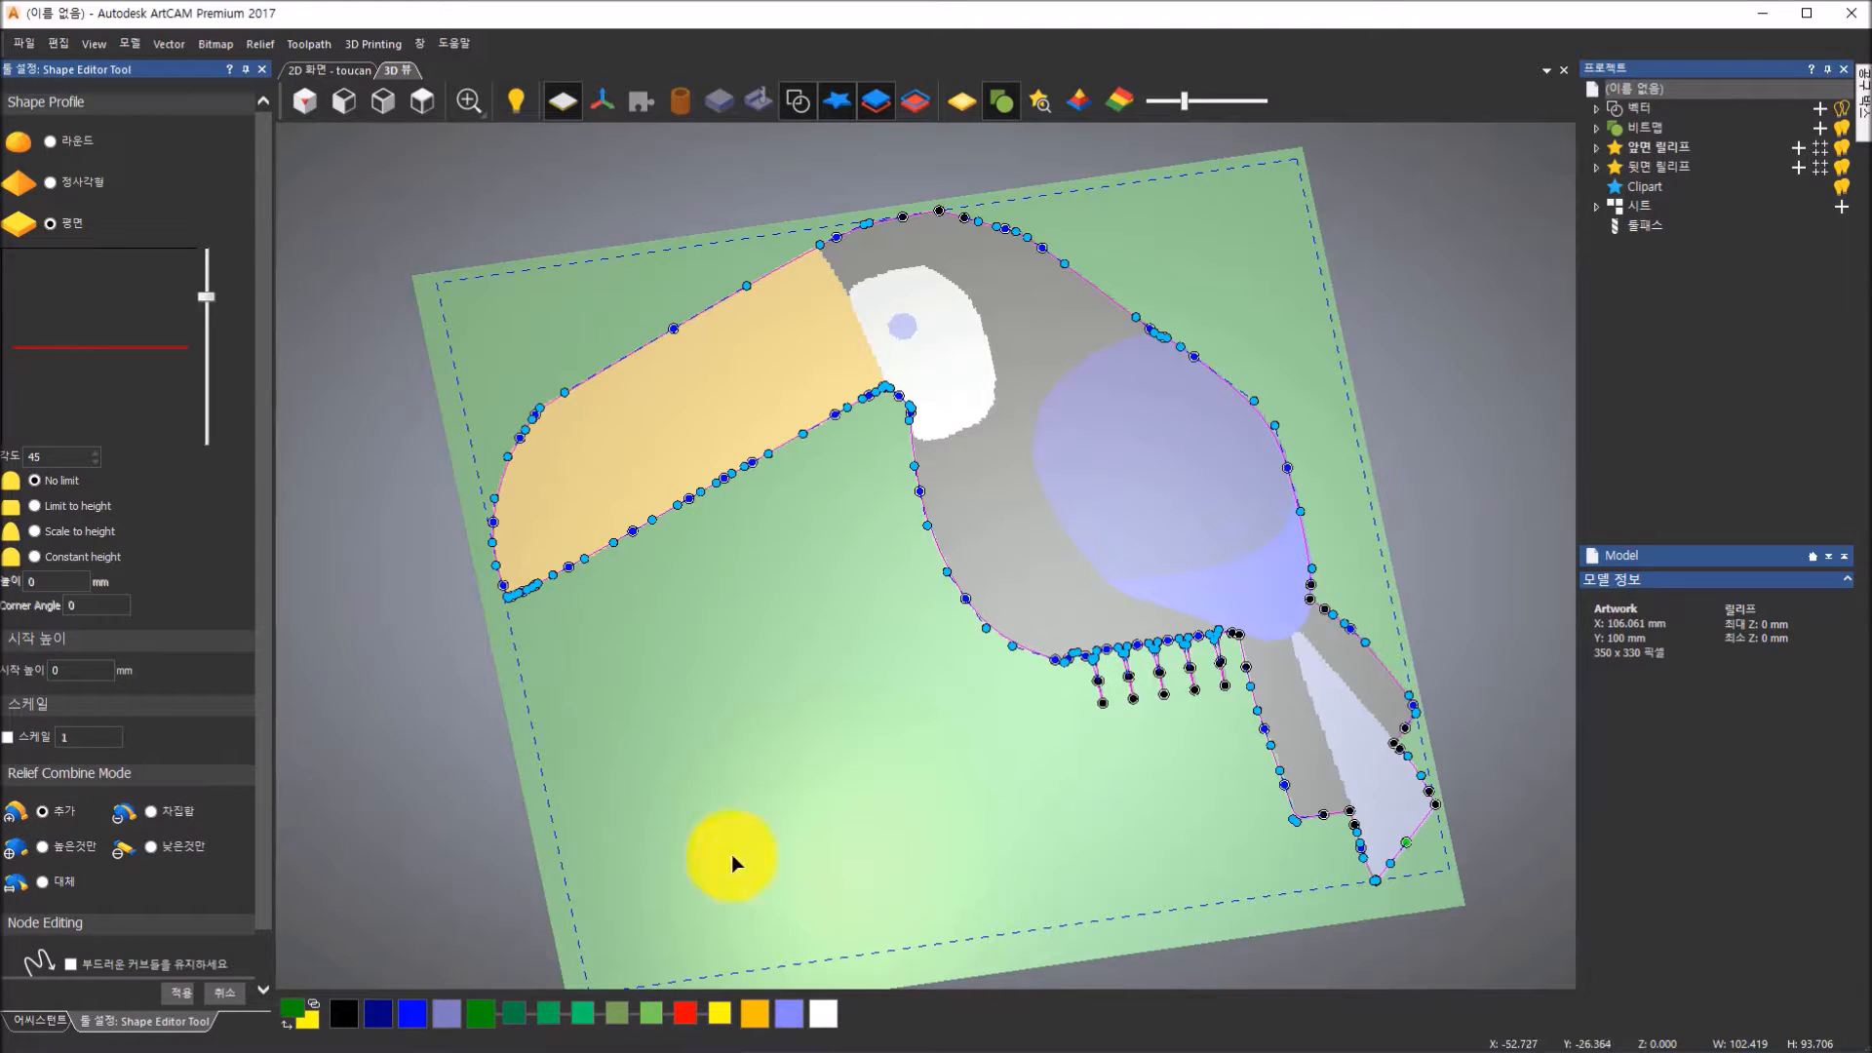
{"action": "left_click_drag", "start_coordinate": [926, 805], "coordinate": [780, 536]}
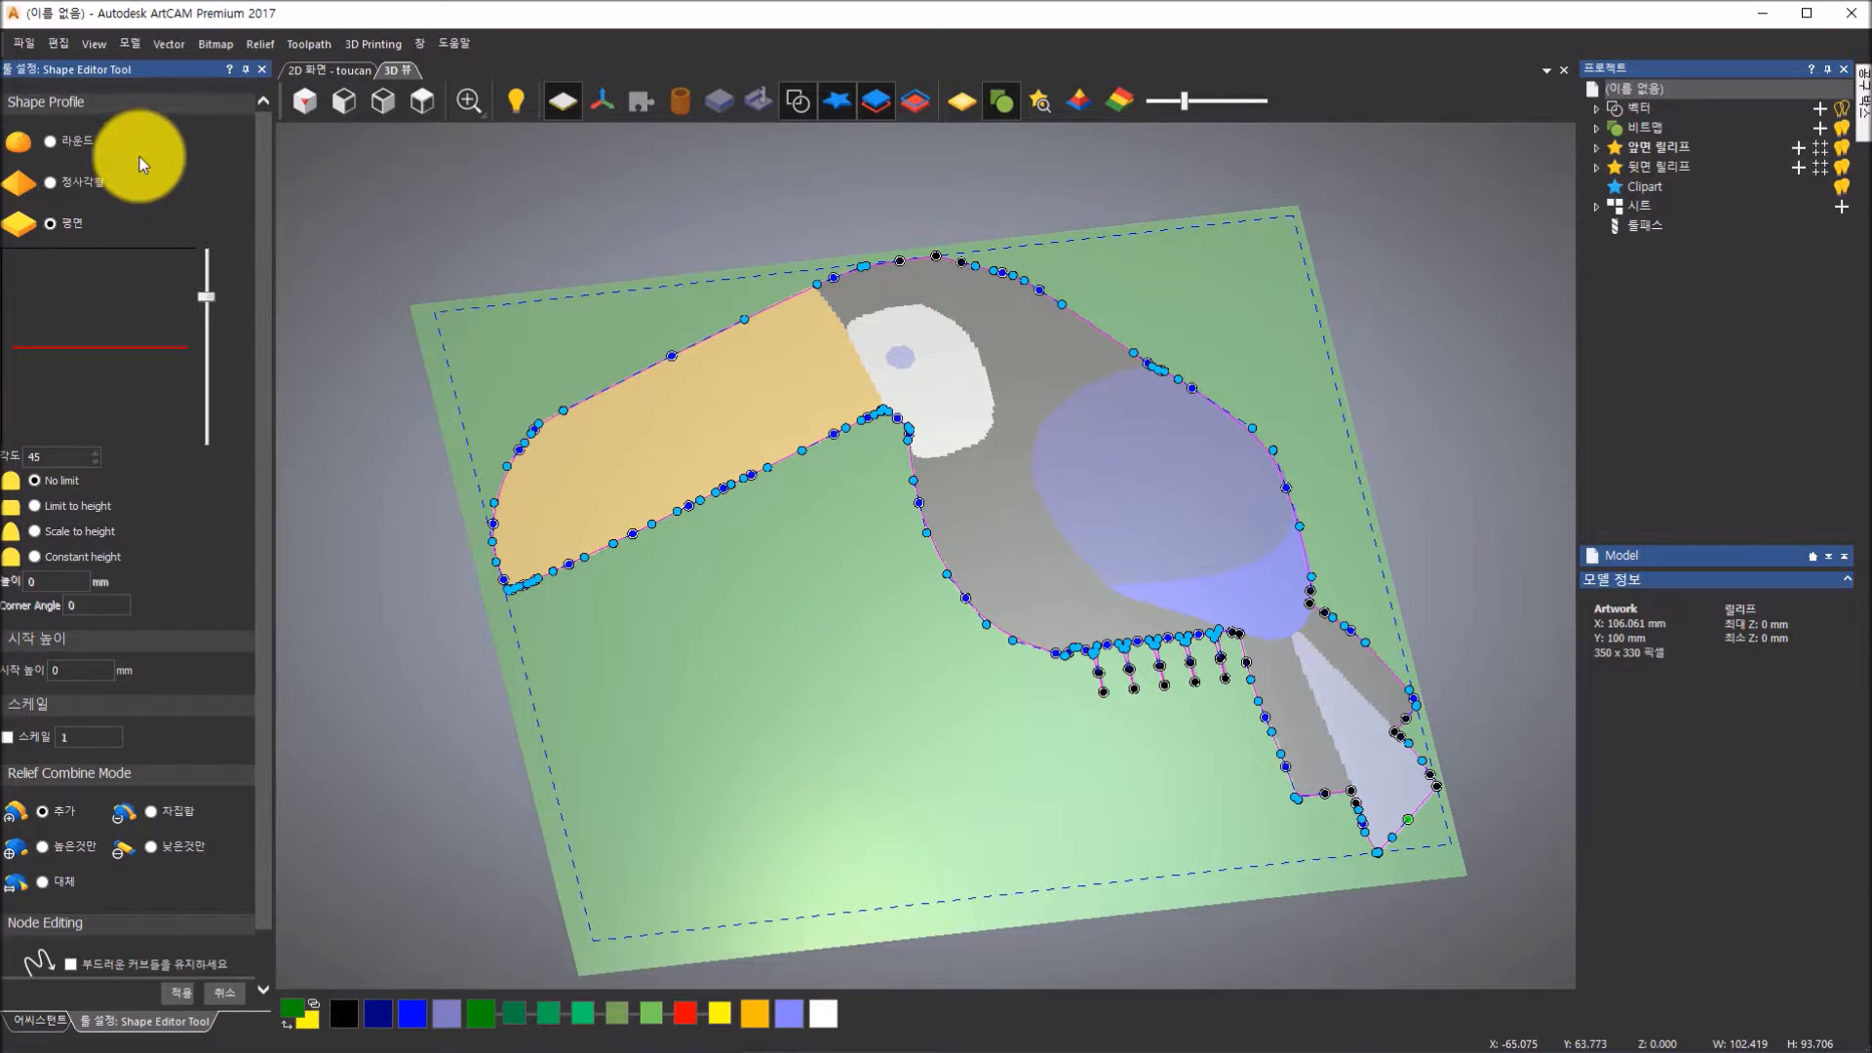
{"action": "left_click", "coordinate": [49, 142]}
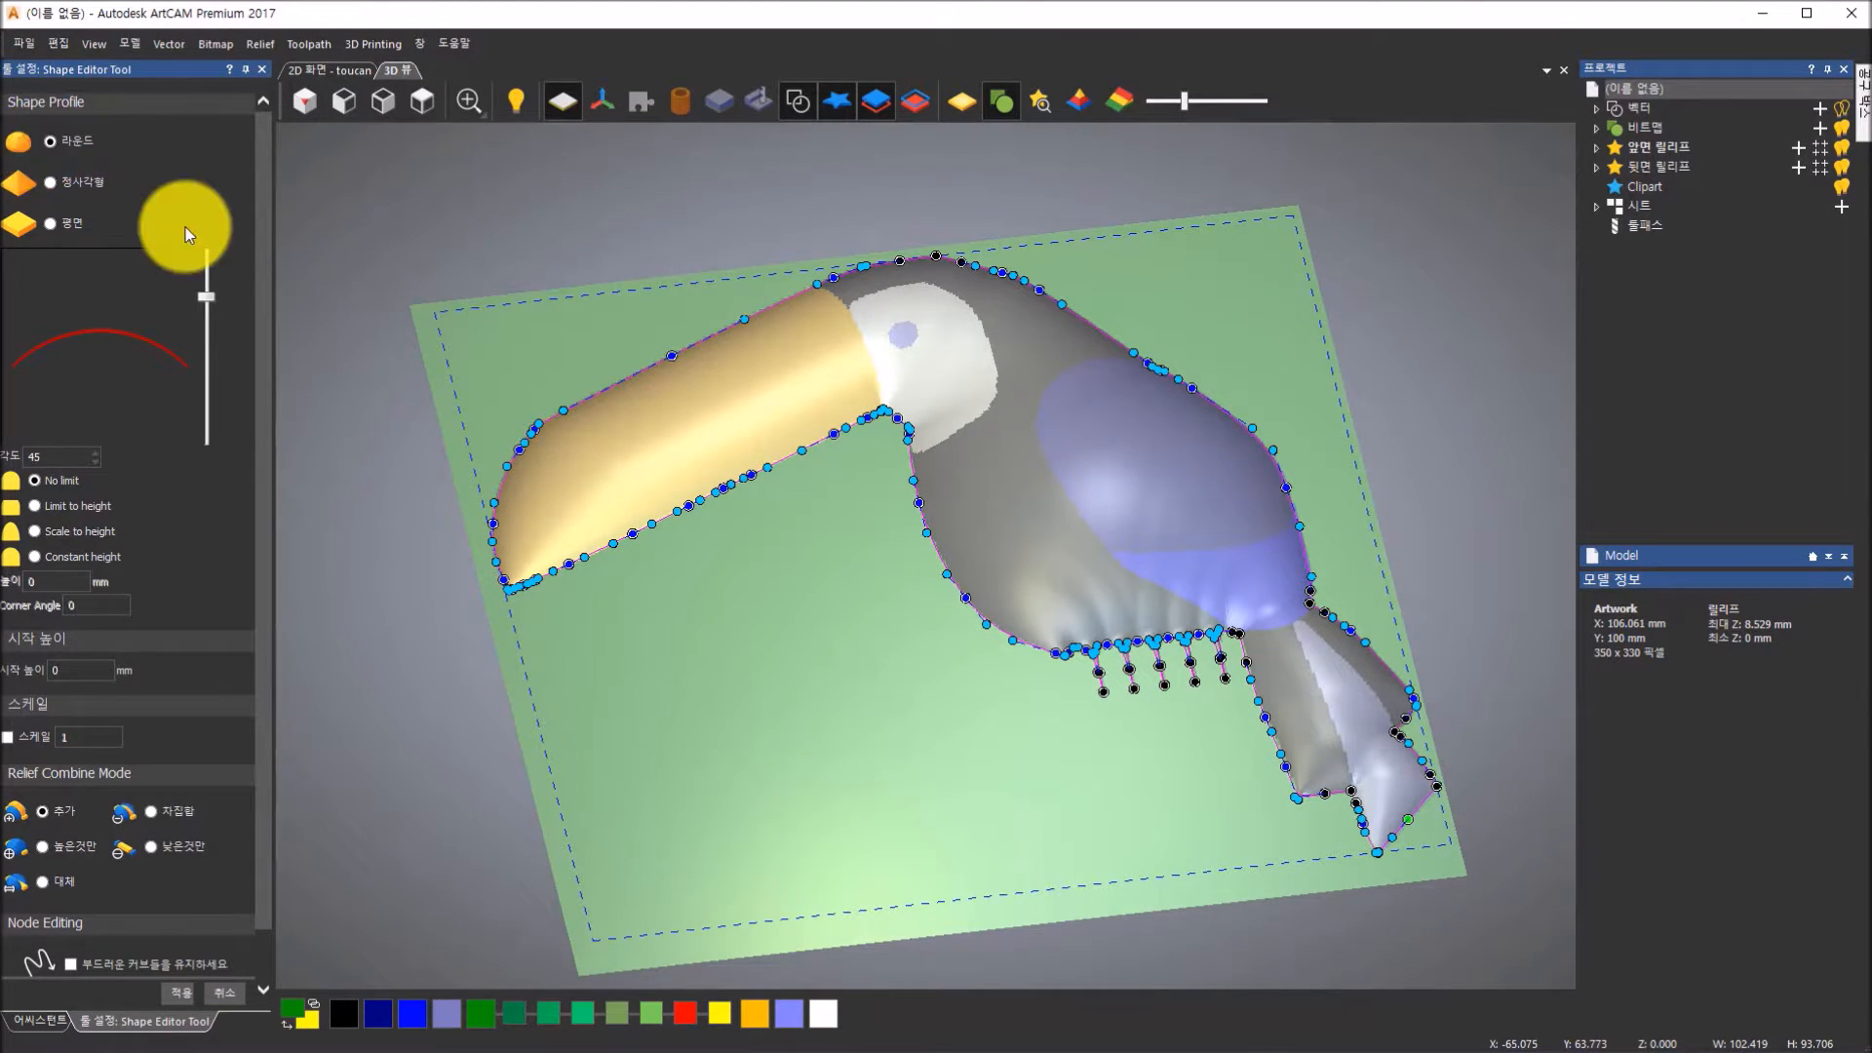
{"action": "mouse_move", "coordinate": [201, 301]}
{"action": "left_mouse_down"}
{"action": "mouse_move", "coordinate": [203, 330]}
{"action": "mouse_move", "coordinate": [222, 295]}
{"action": "left_mouse_up"}
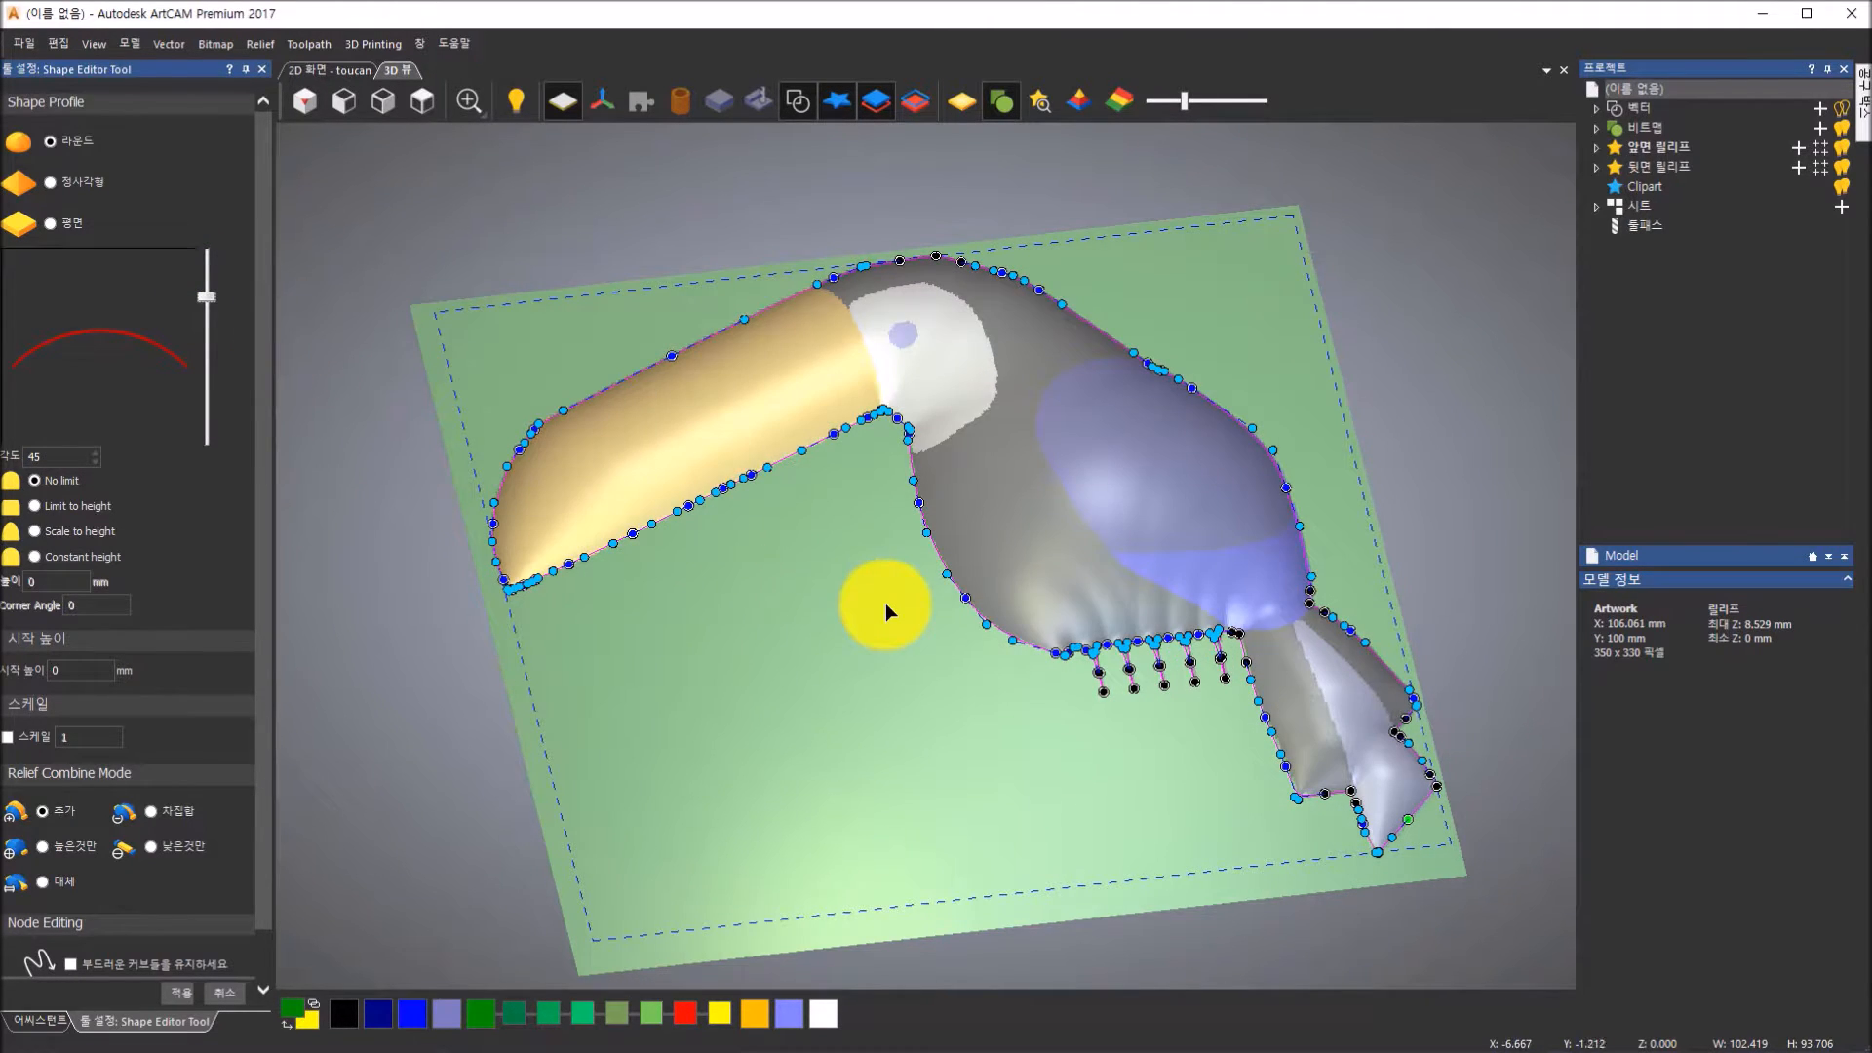
{"action": "left_click_drag", "start_coordinate": [915, 562], "coordinate": [921, 567]}
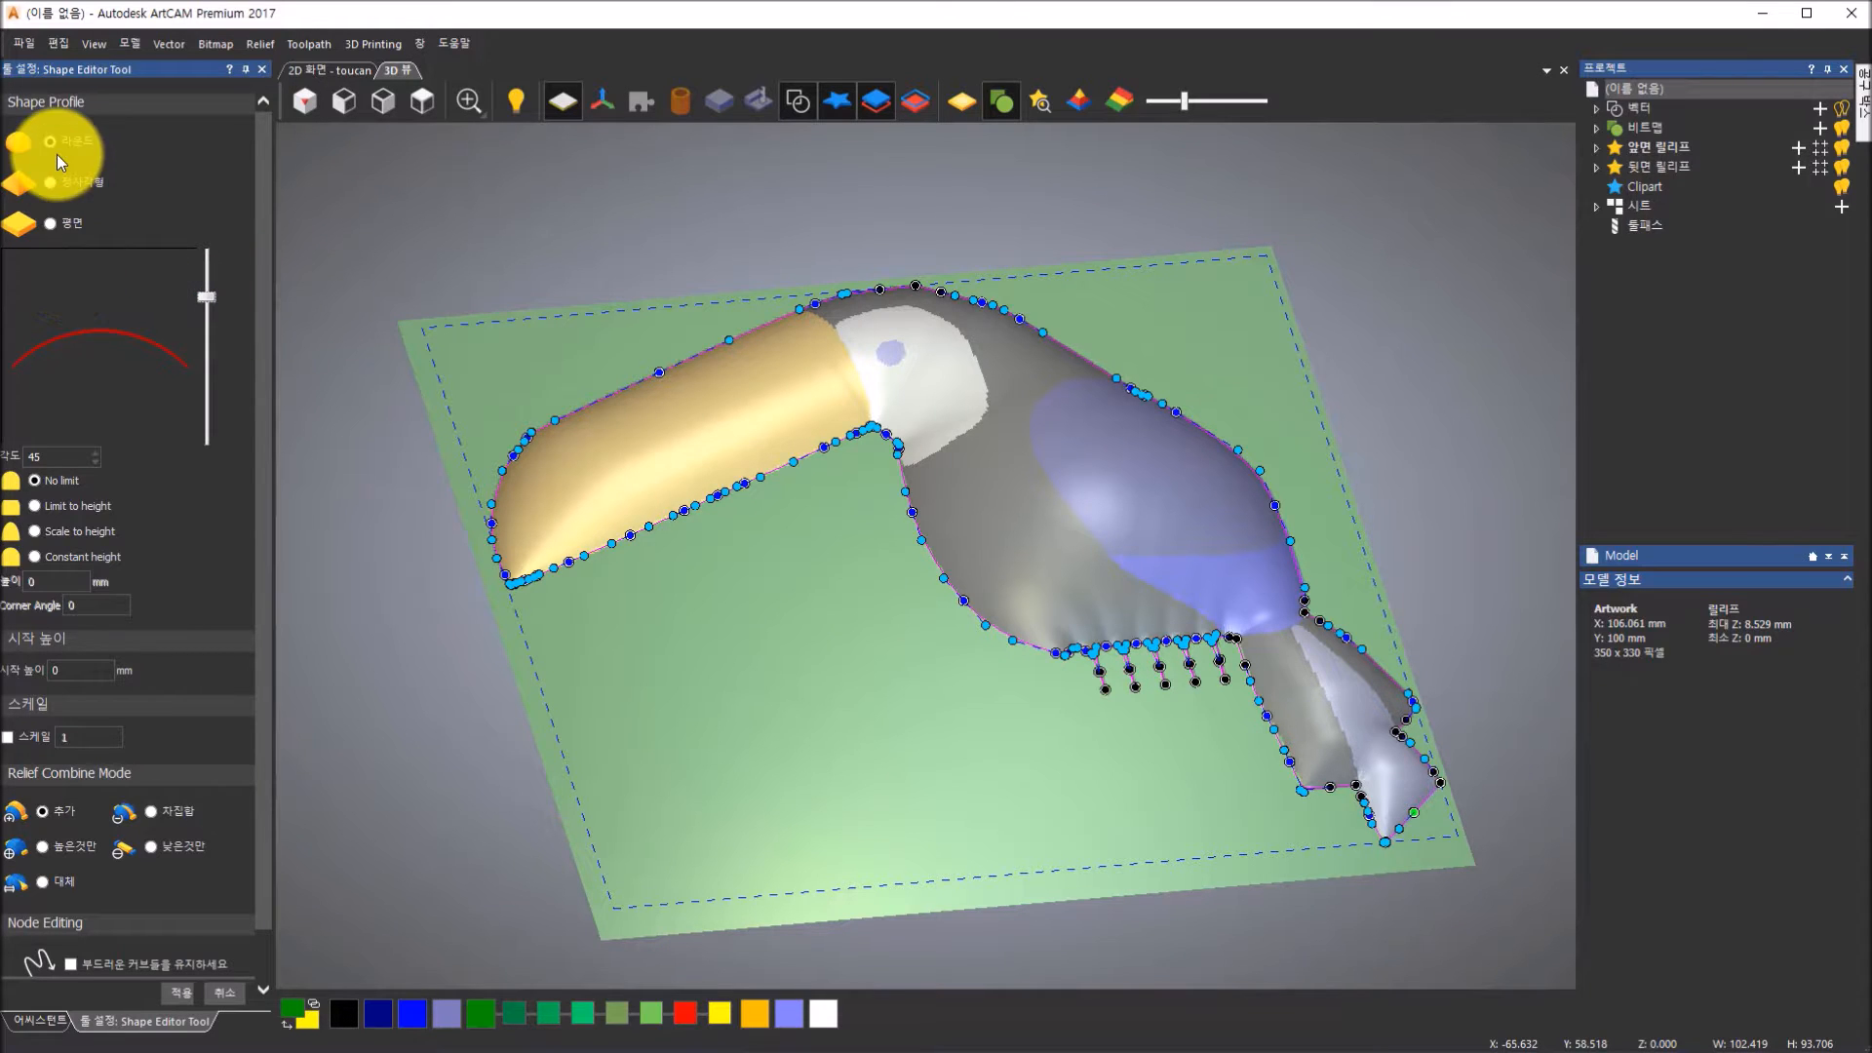
{"action": "left_click", "coordinate": [49, 456]}
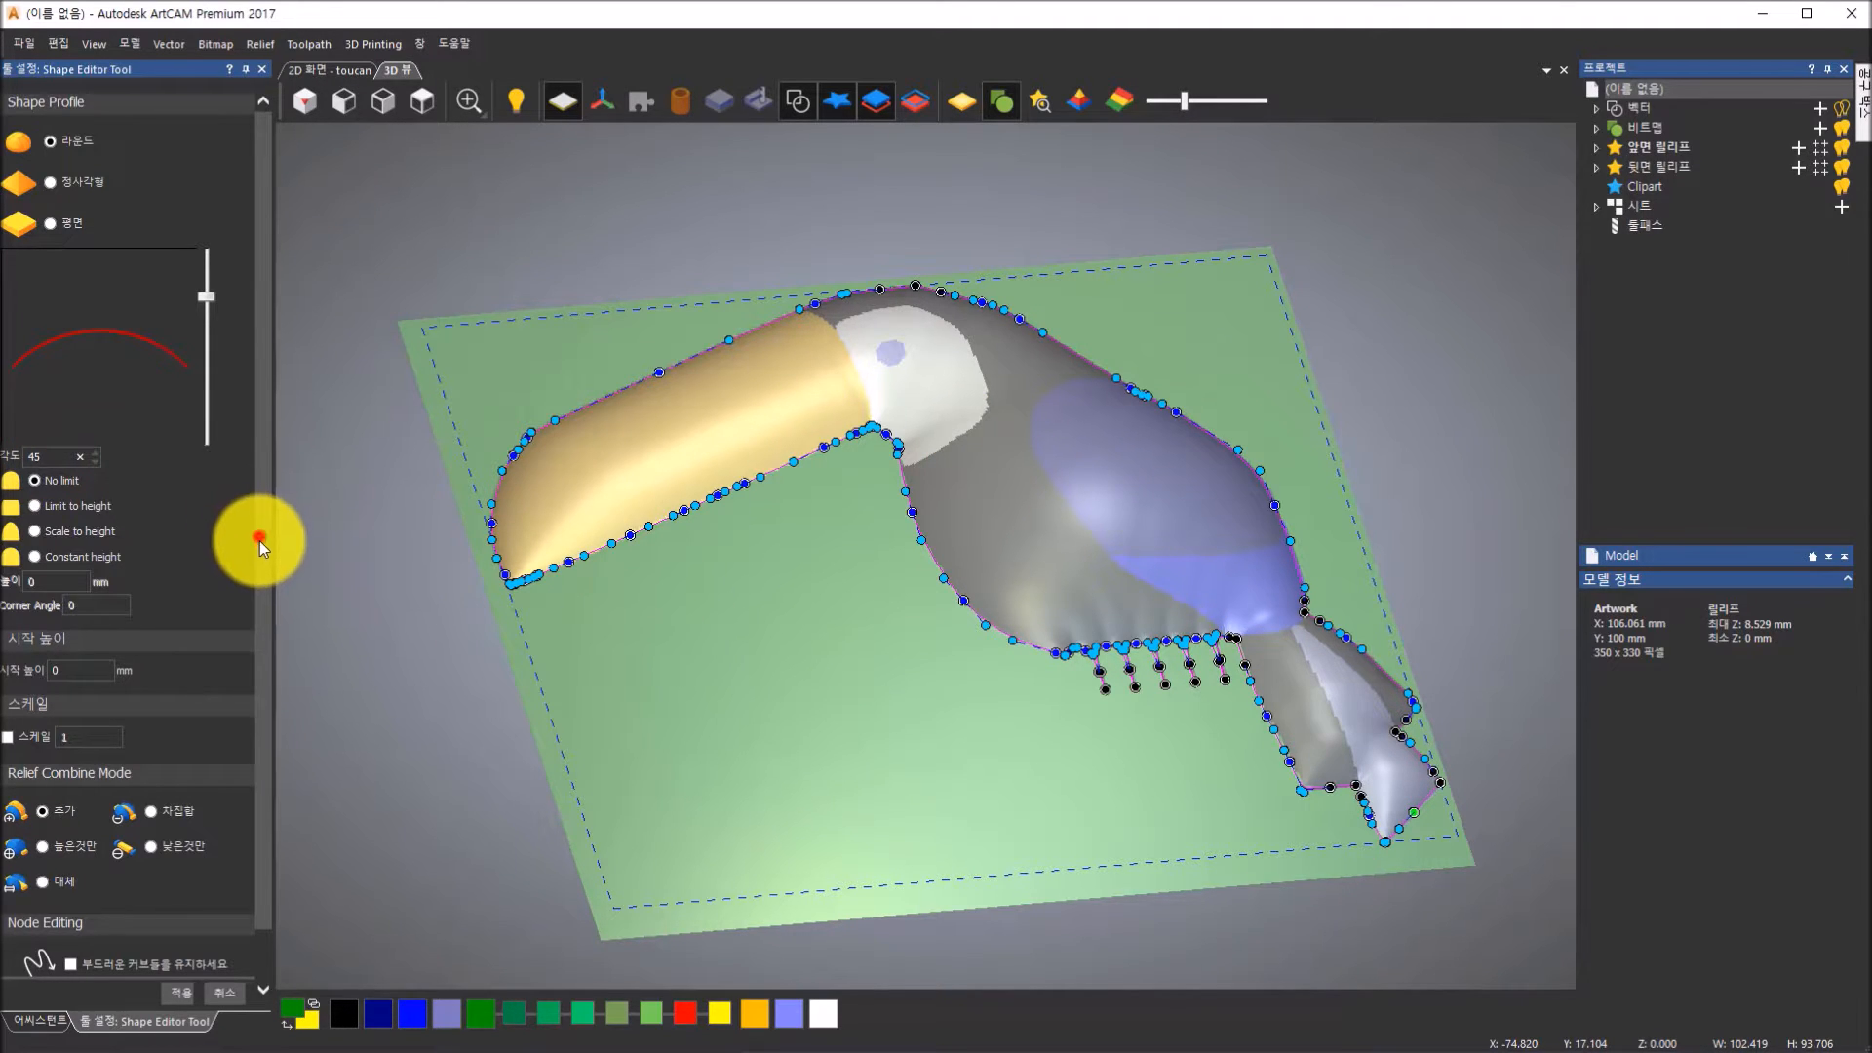
{"action": "left_click_drag", "start_coordinate": [259, 536], "coordinate": [261, 620]}
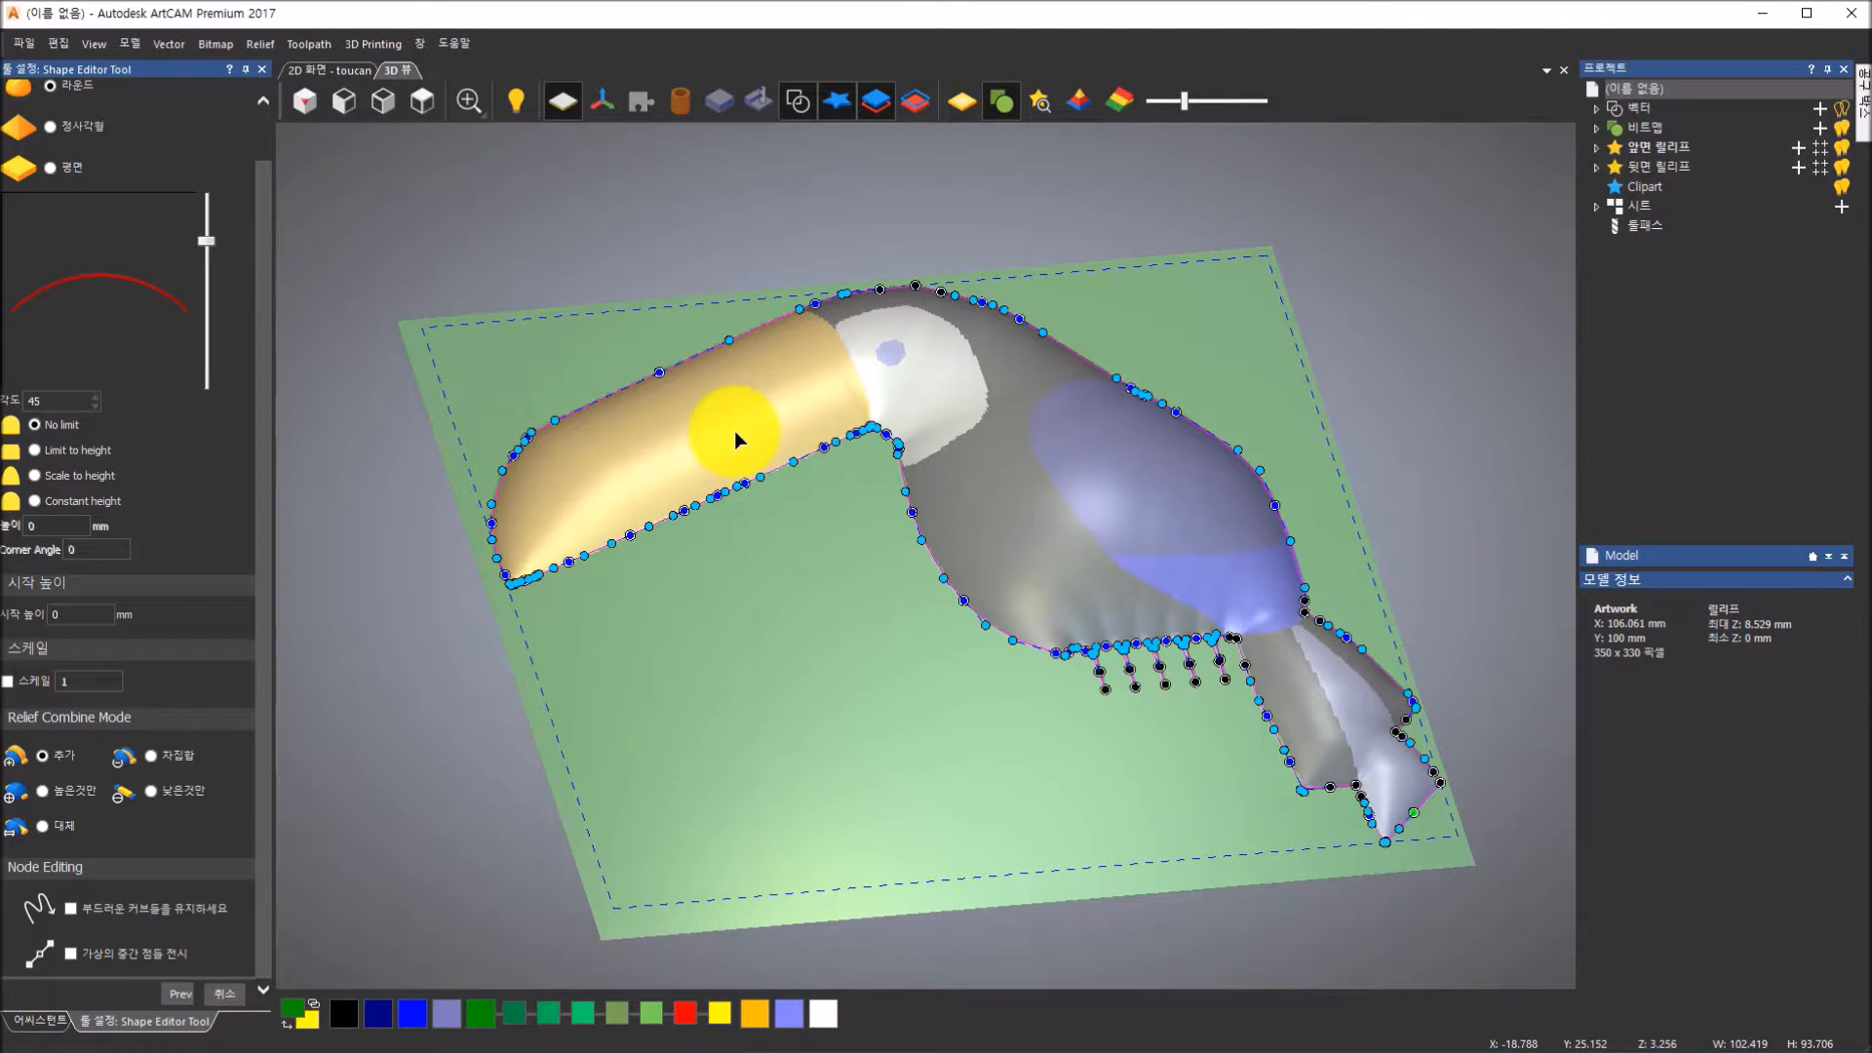
{"action": "left_click", "coordinate": [231, 997]}
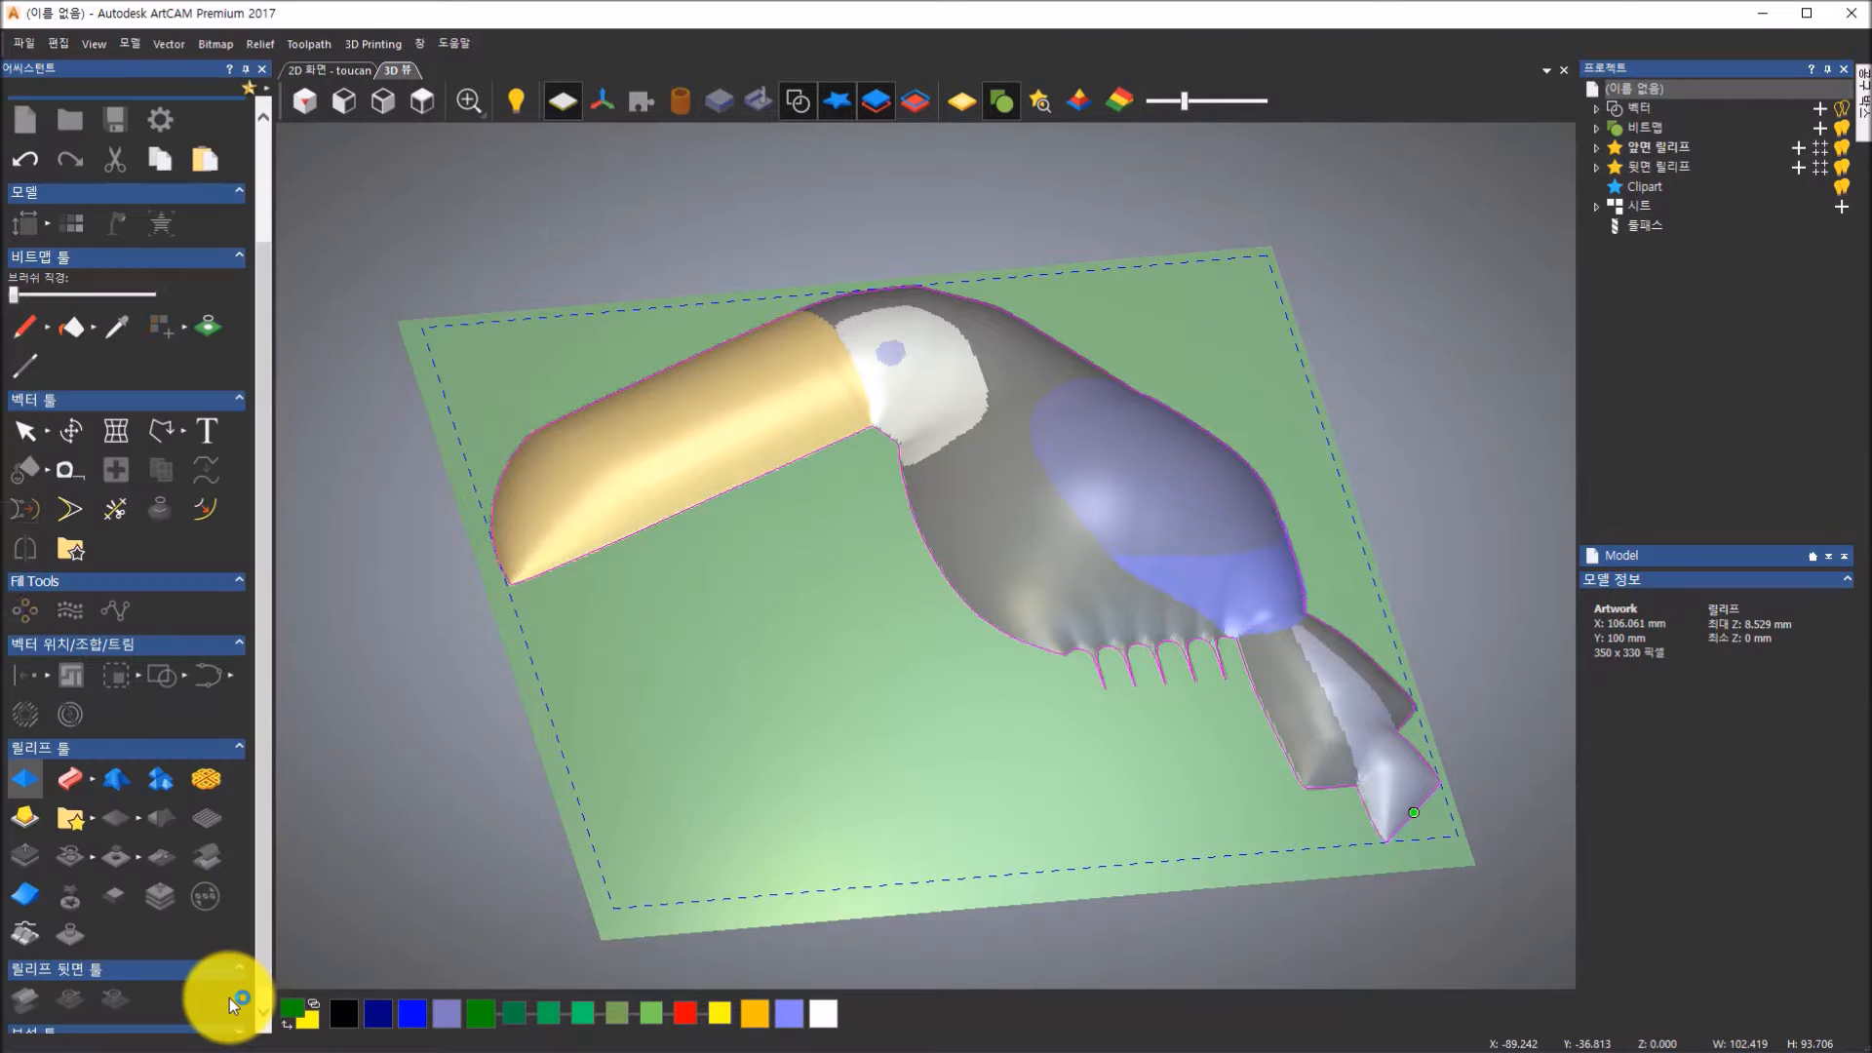
{"action": "left_click", "coordinate": [367, 765]}
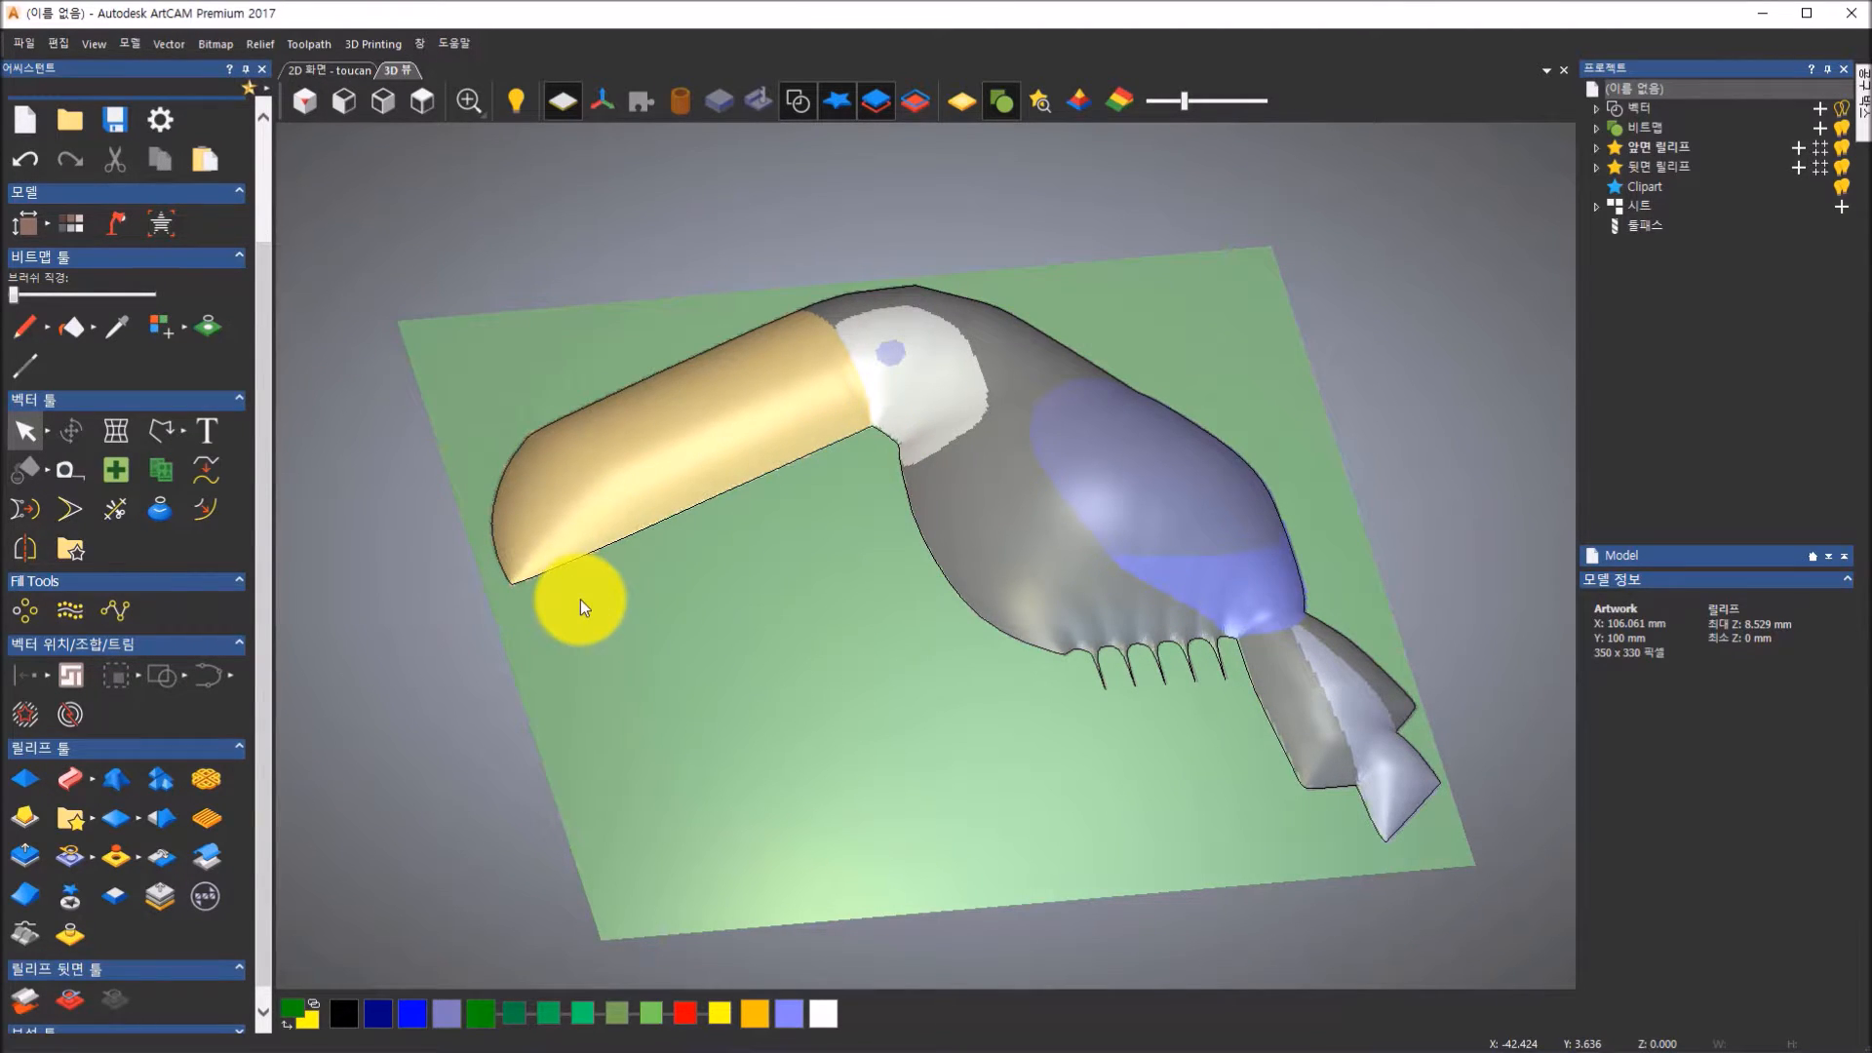
Unlink the red lower beak and yellow feet colours from dark green, and create boundary vectors from each with Bitmap to Vector
{"action": "left_click", "coordinate": [686, 1015]}
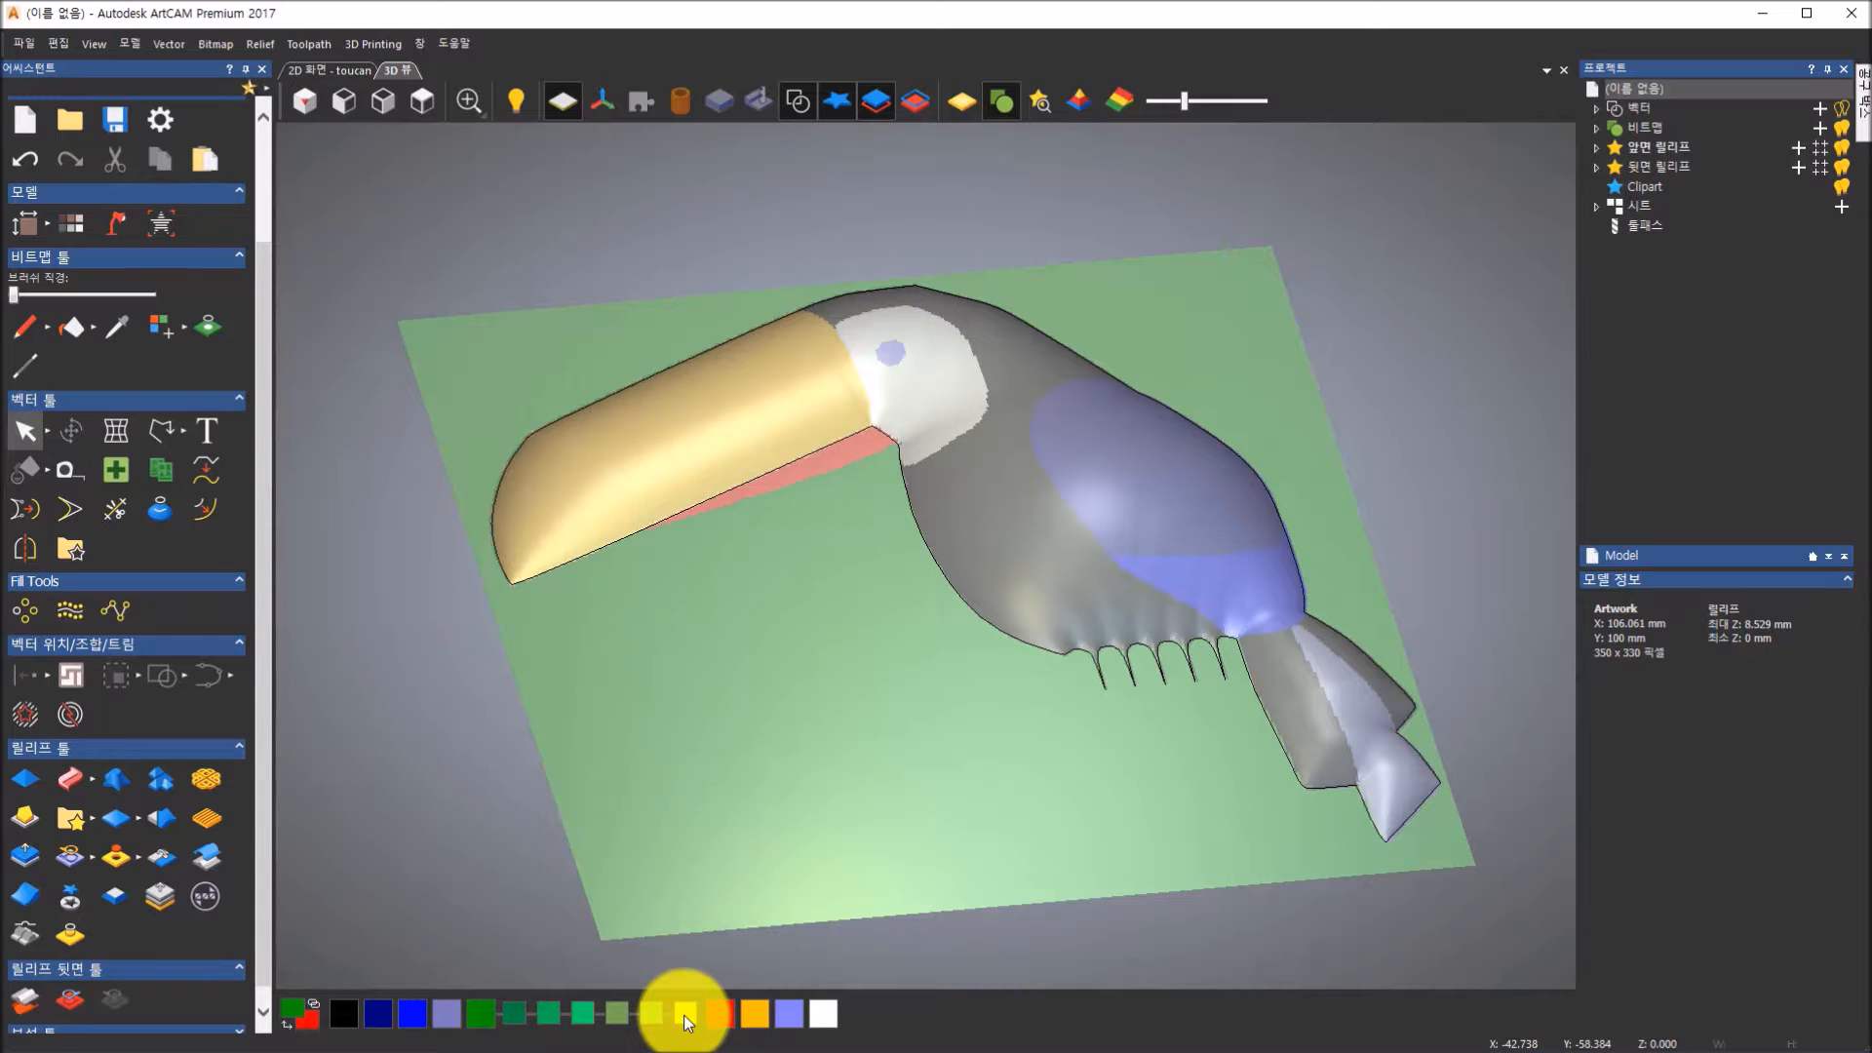
{"action": "left_click", "coordinate": [686, 1017]}
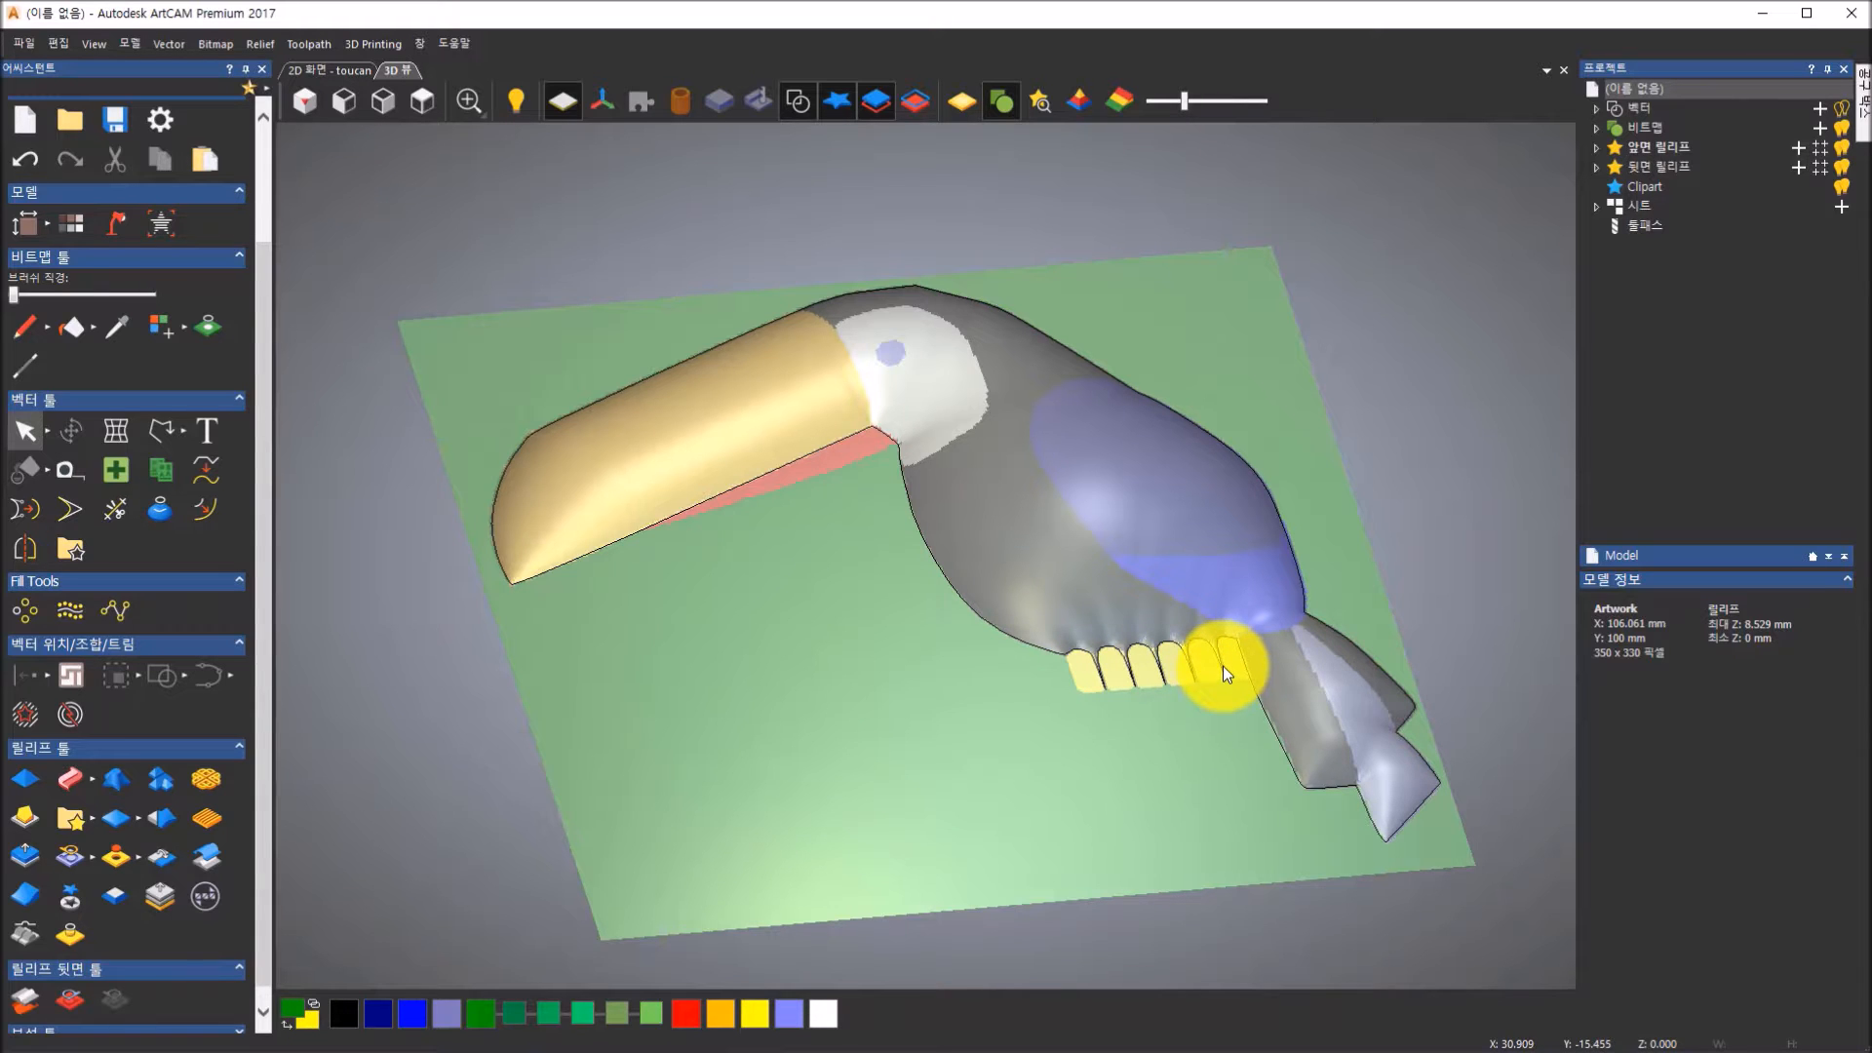
{"action": "left_click", "coordinate": [680, 1016]}
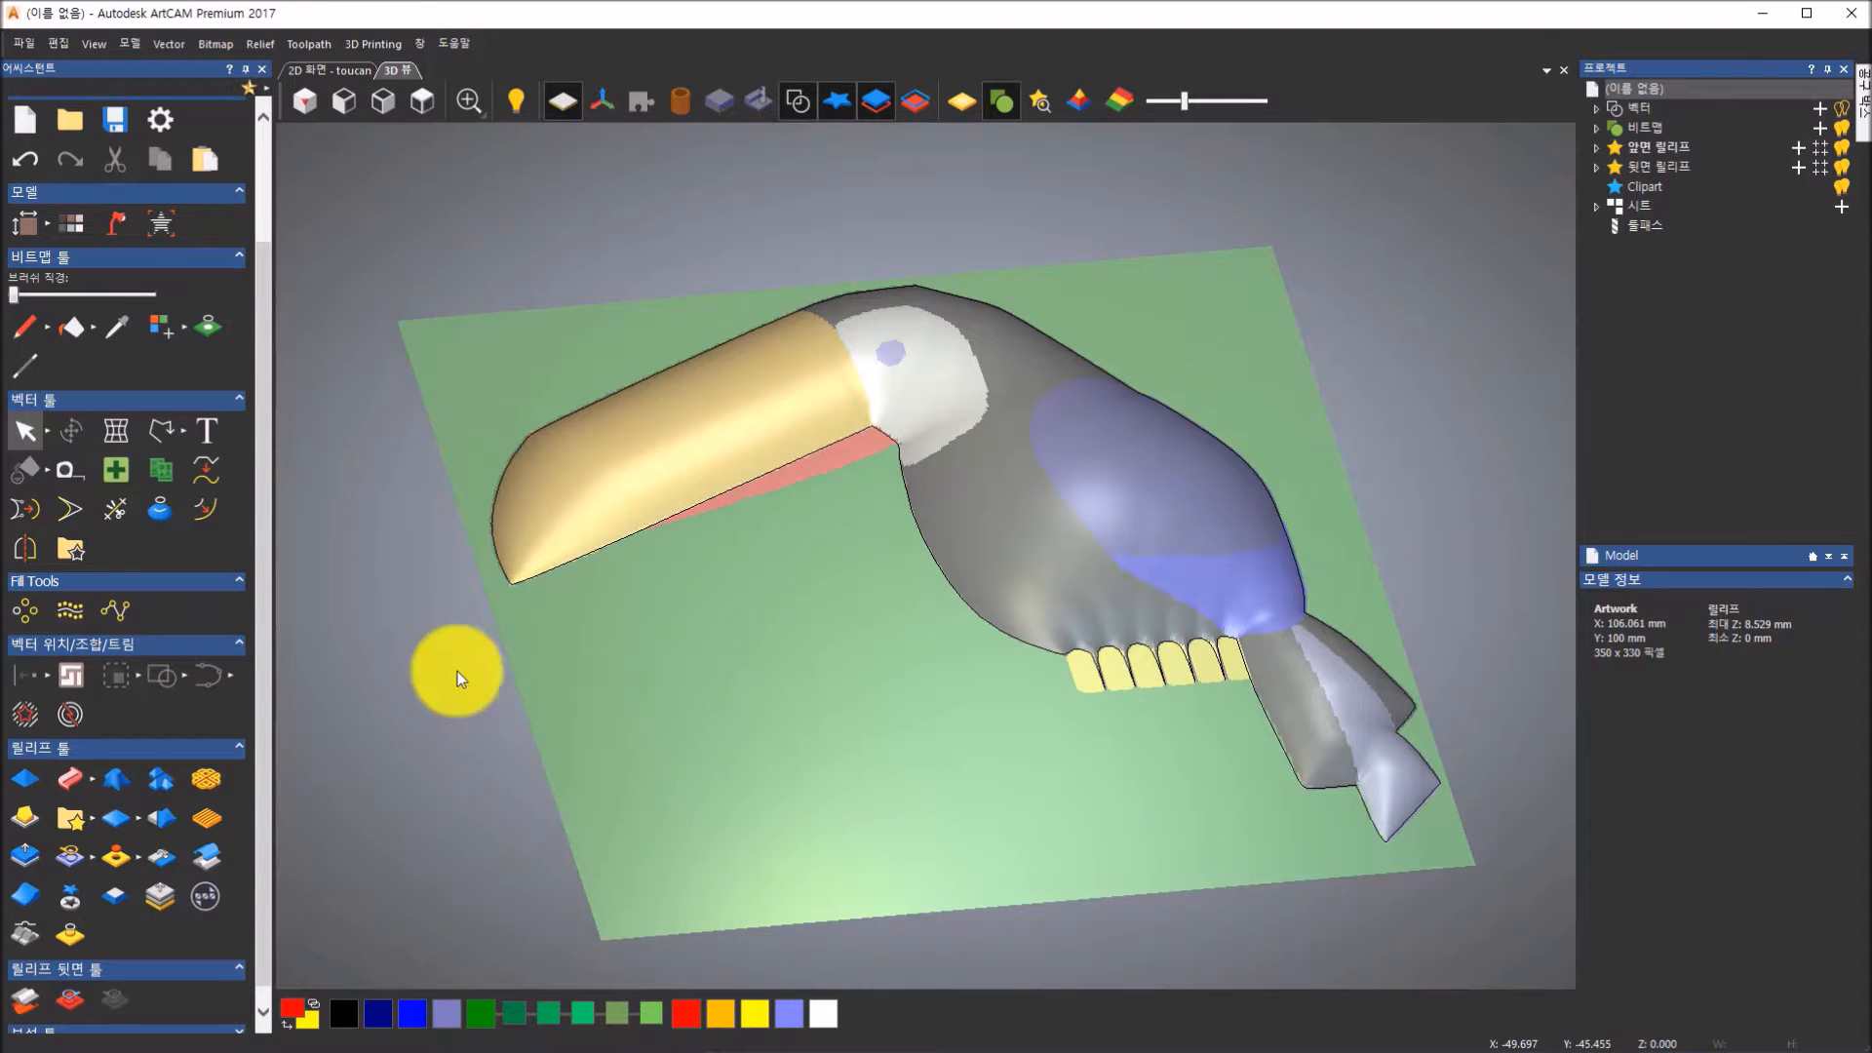
{"action": "left_click", "coordinate": [224, 328]}
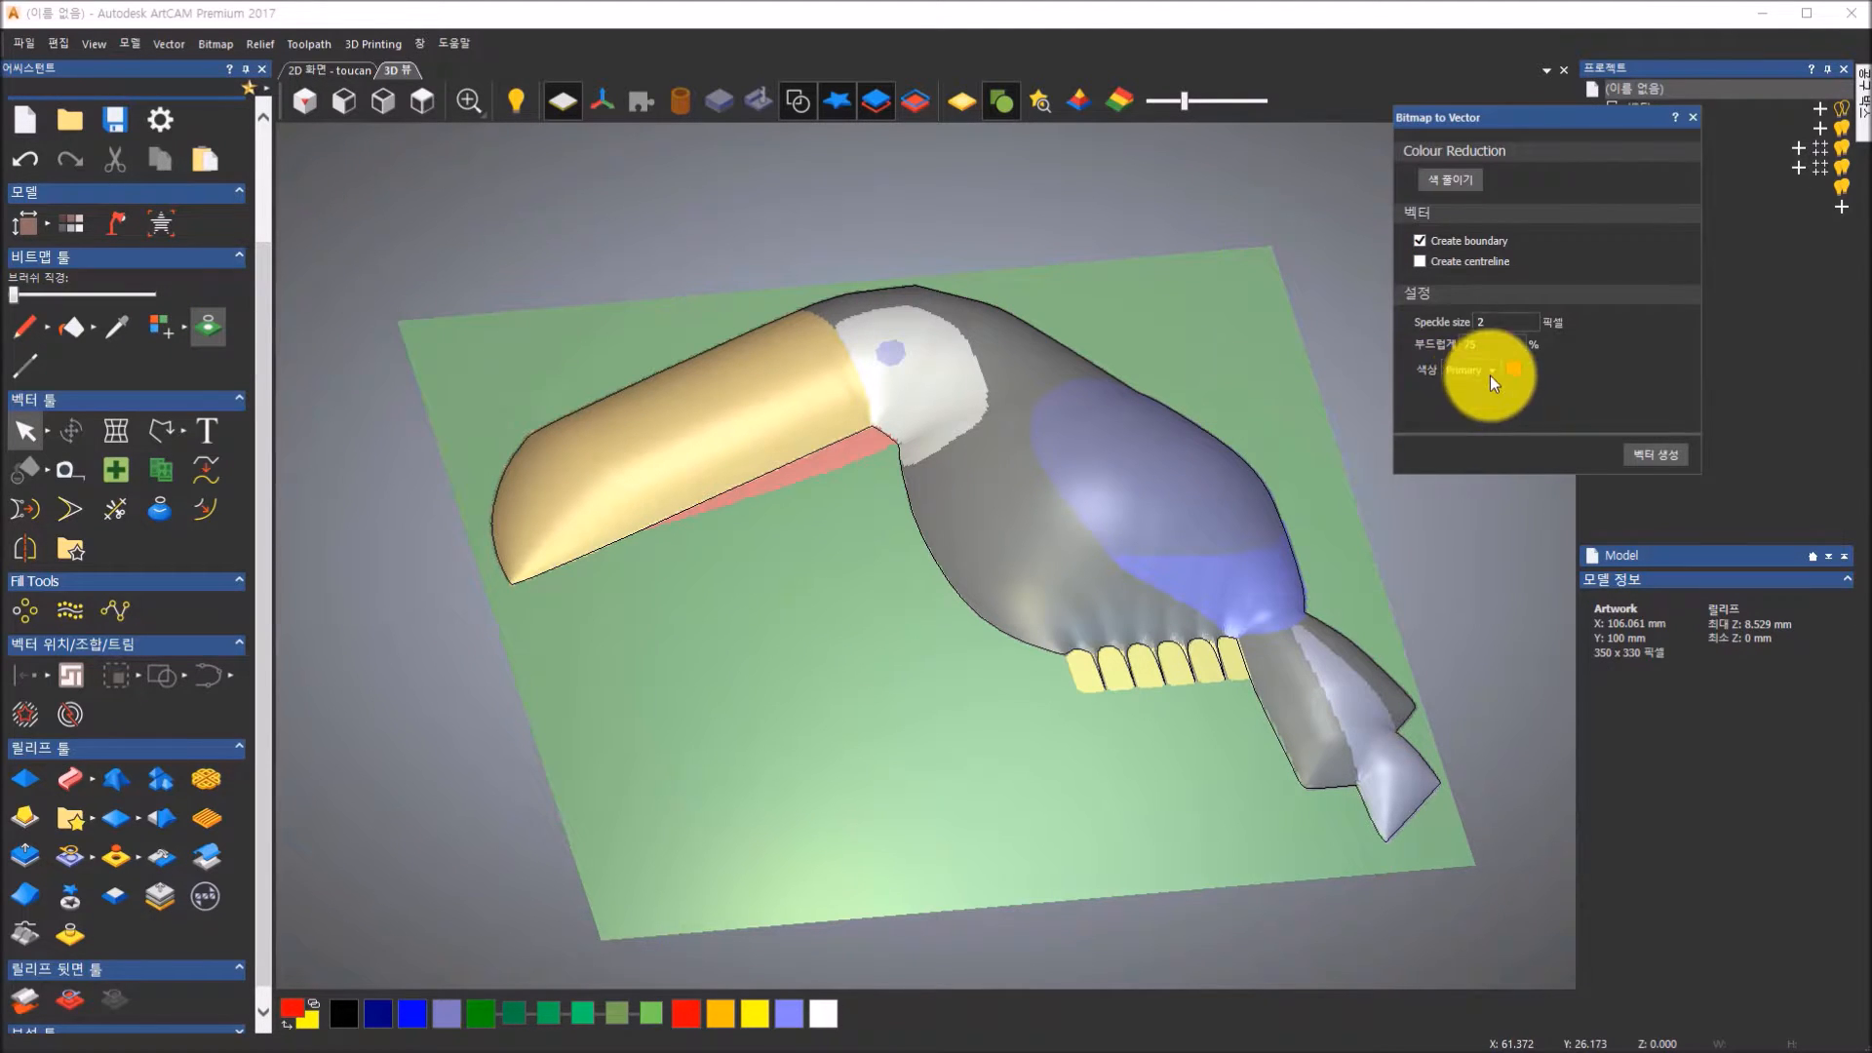
{"action": "left_click", "coordinate": [1655, 452]}
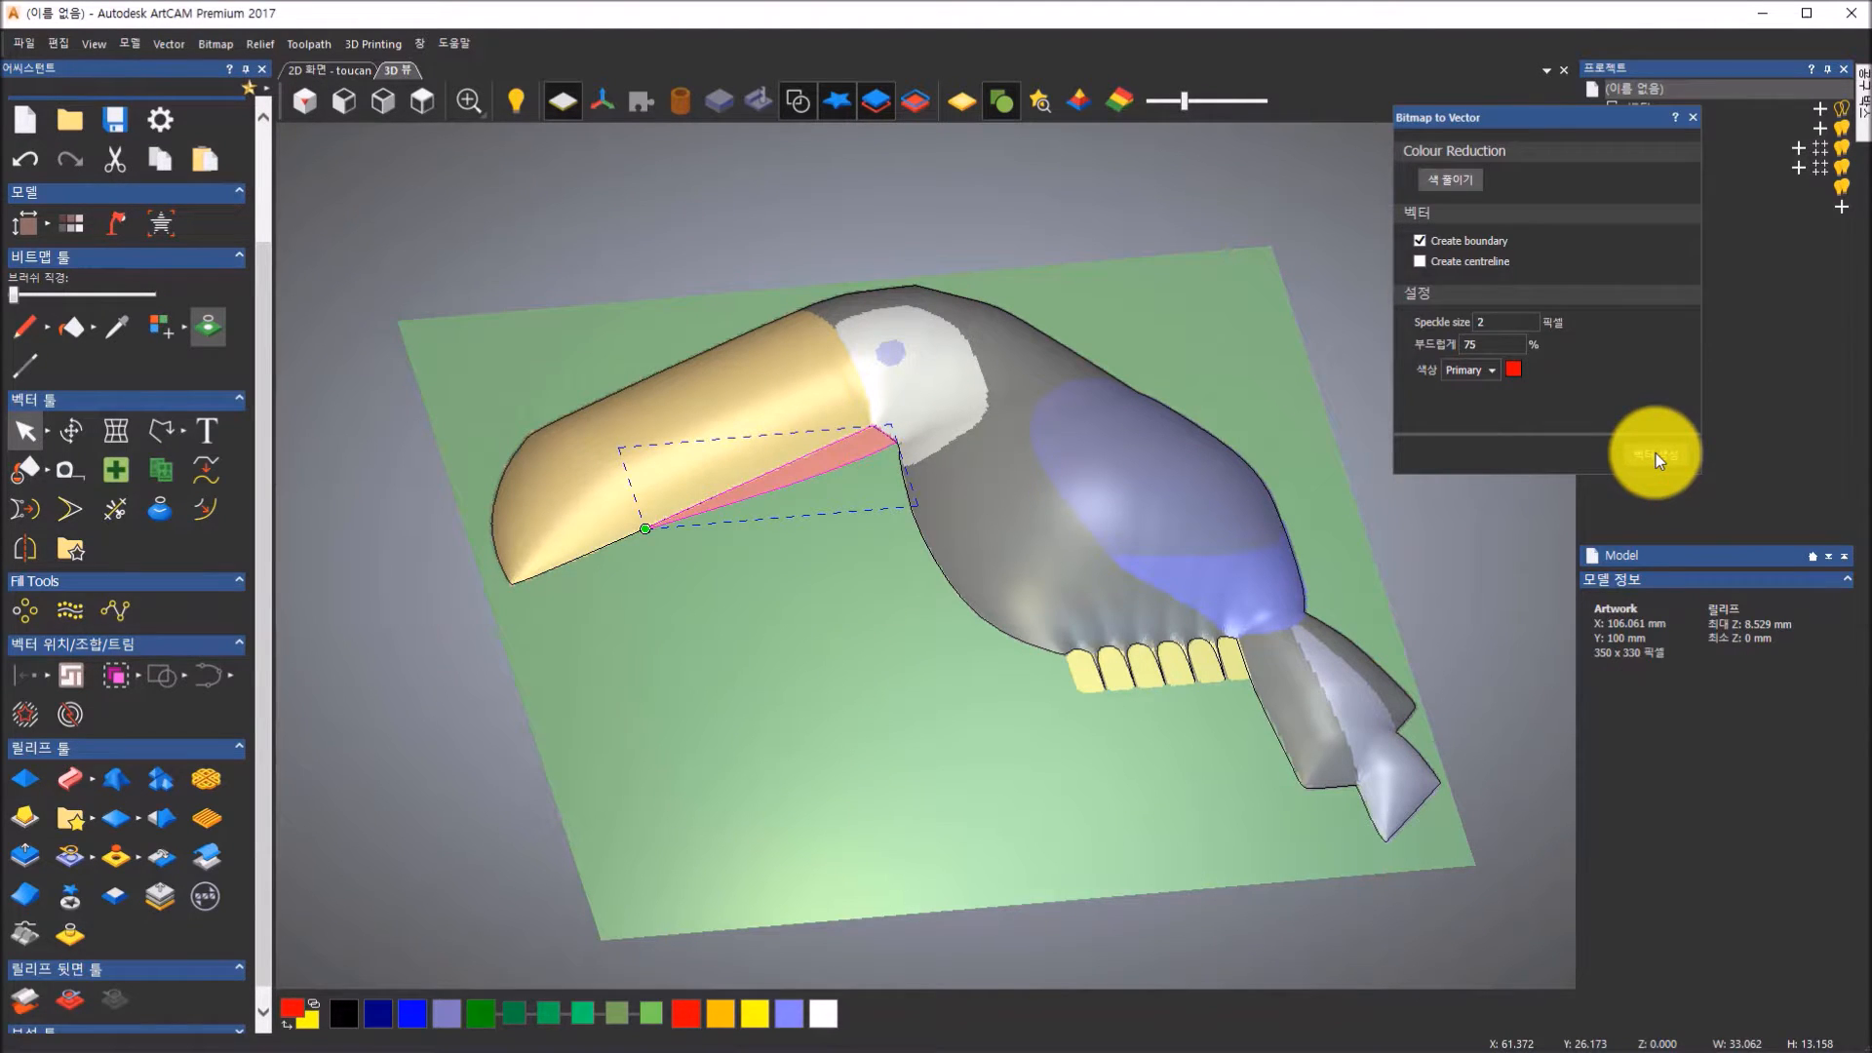
{"action": "left_click", "coordinate": [757, 1020]}
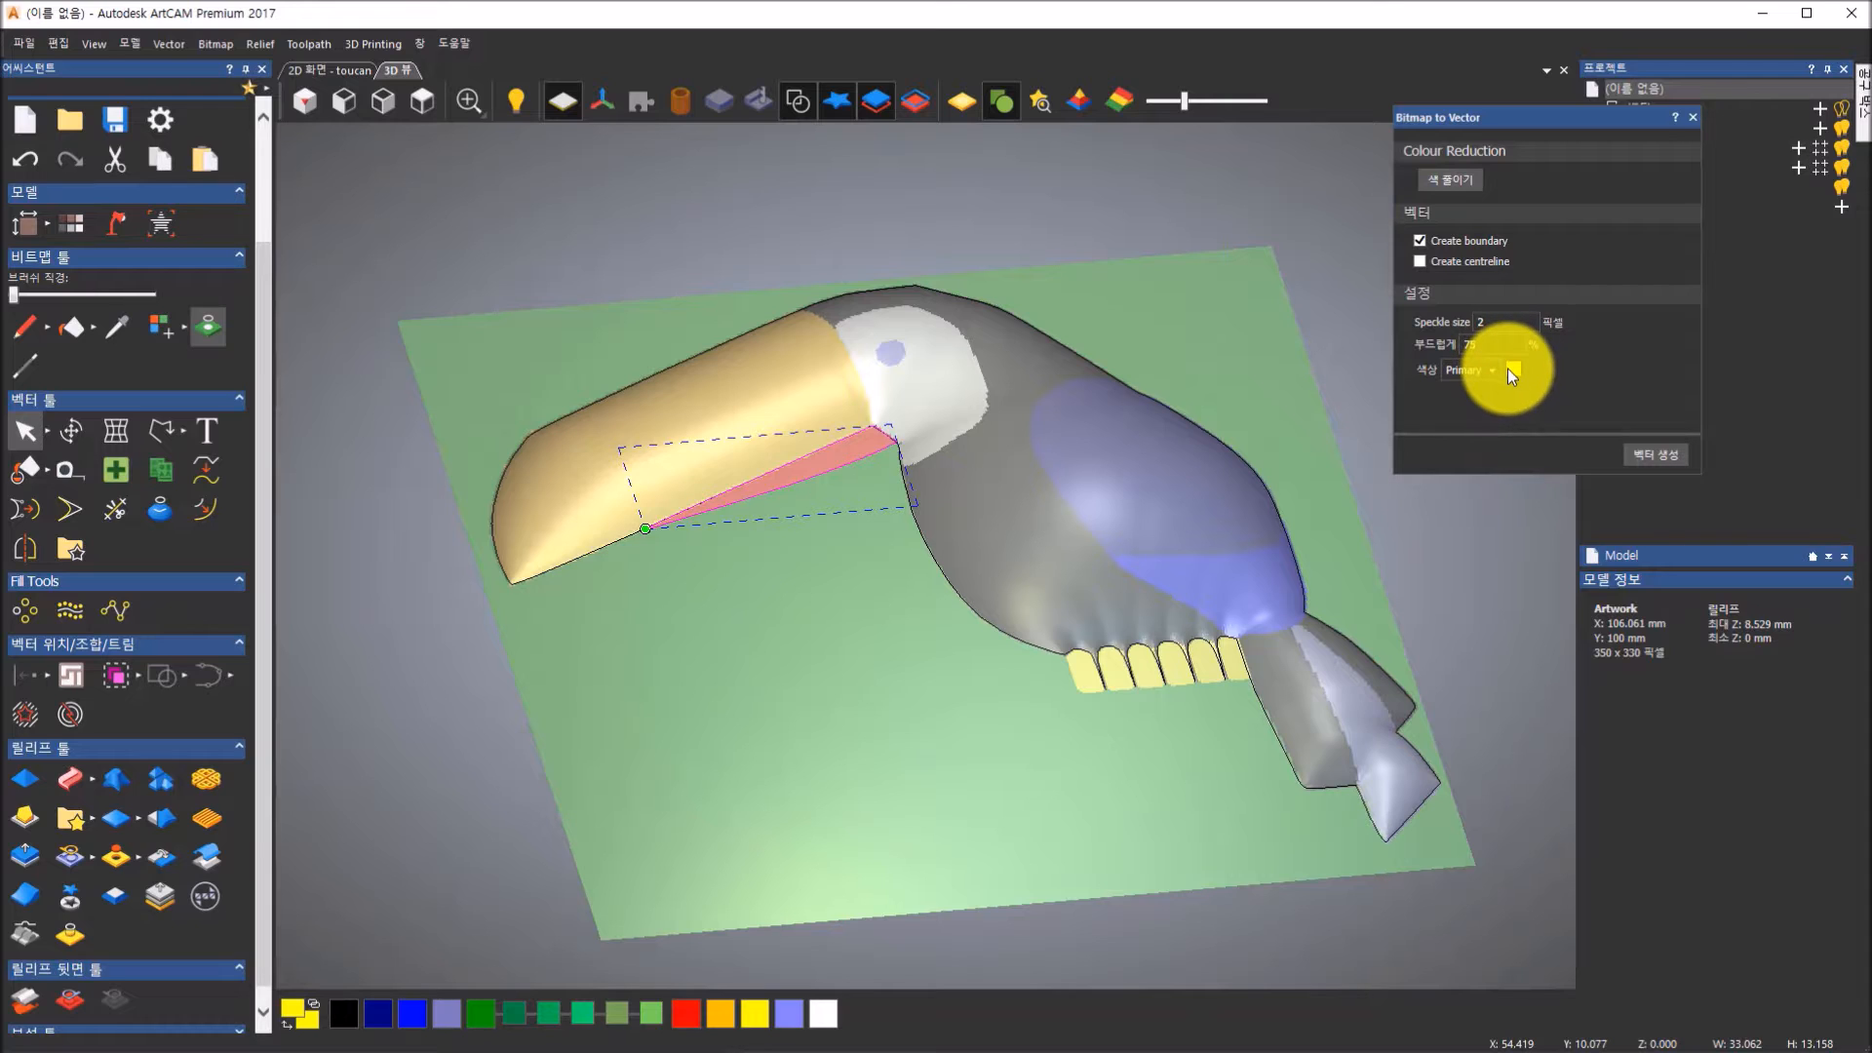
{"action": "left_click", "coordinate": [1664, 459]}
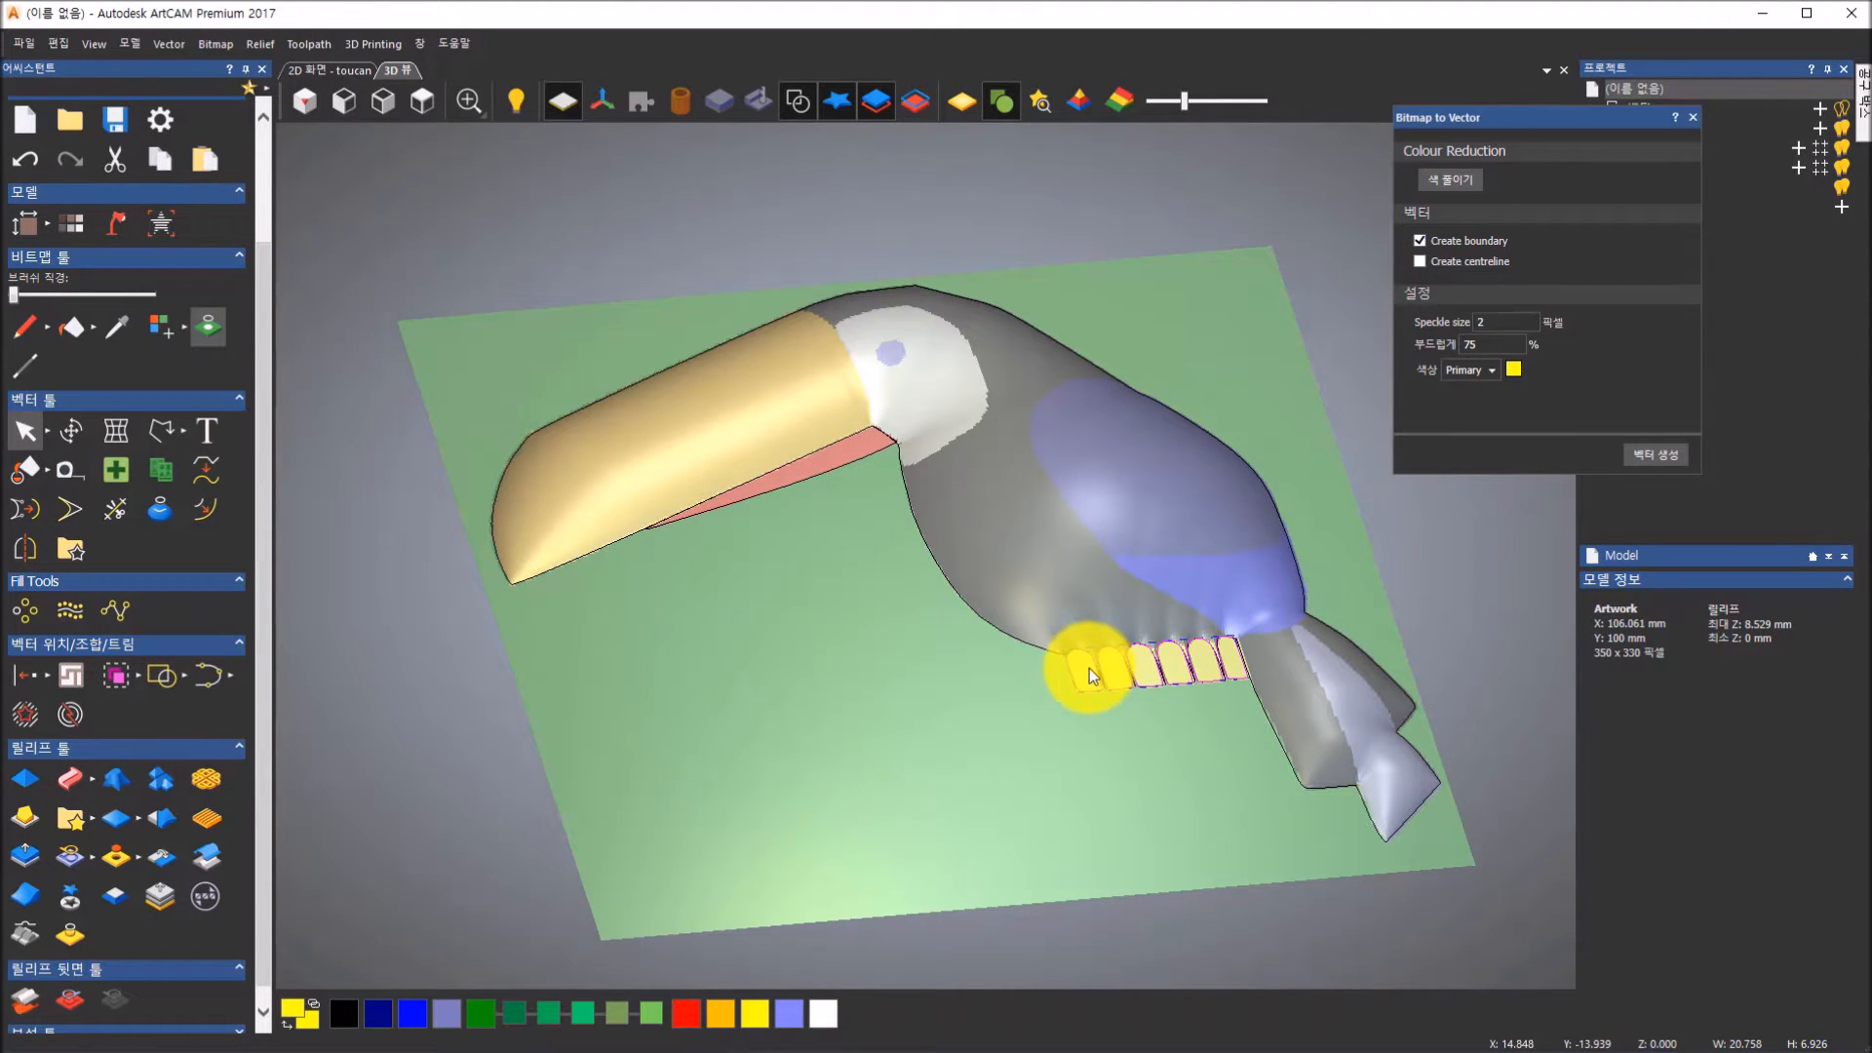
Give the six yellow foot vectors an additive round profile at 83 degrees with no height limit in the Shape Editor
{"action": "scroll", "coordinate": [1236, 671], "scroll_direction": "up", "scroll_amount": 2}
{"action": "scroll", "coordinate": [1236, 664], "scroll_direction": "up", "scroll_amount": 3}
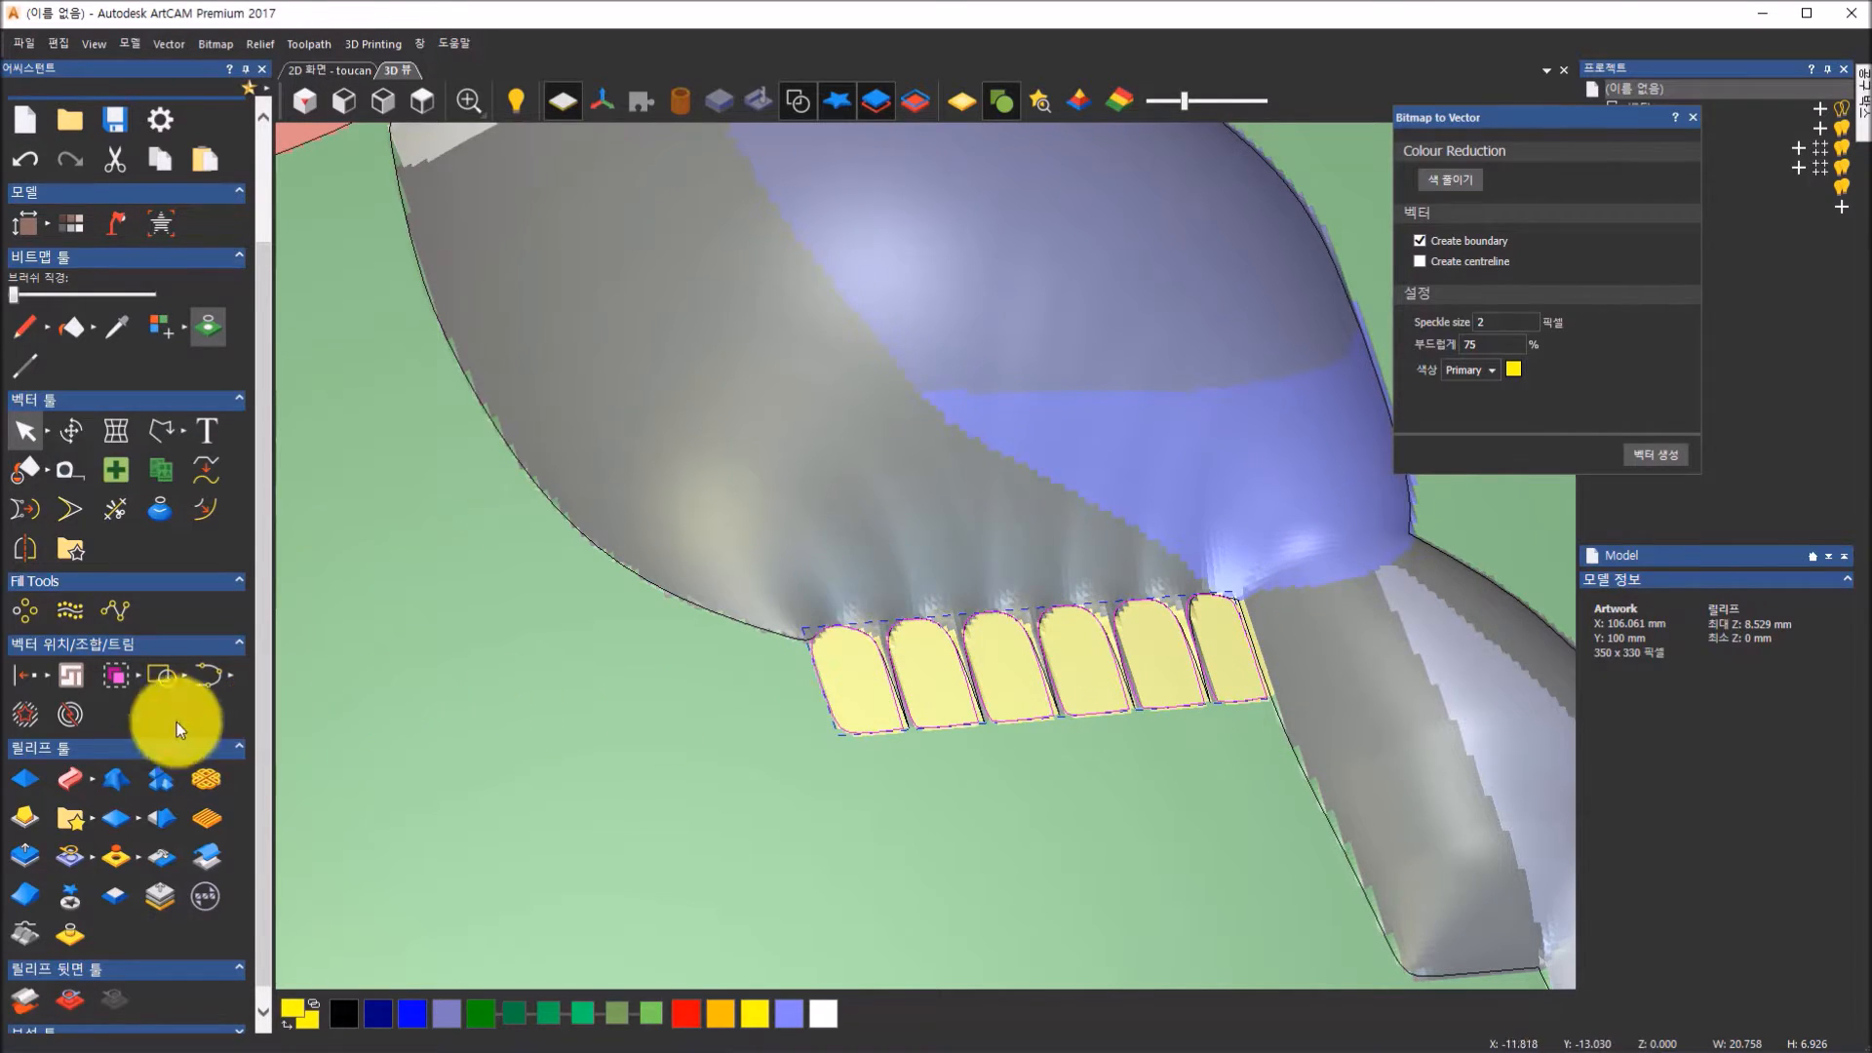
{"action": "left_click", "coordinate": [29, 772]}
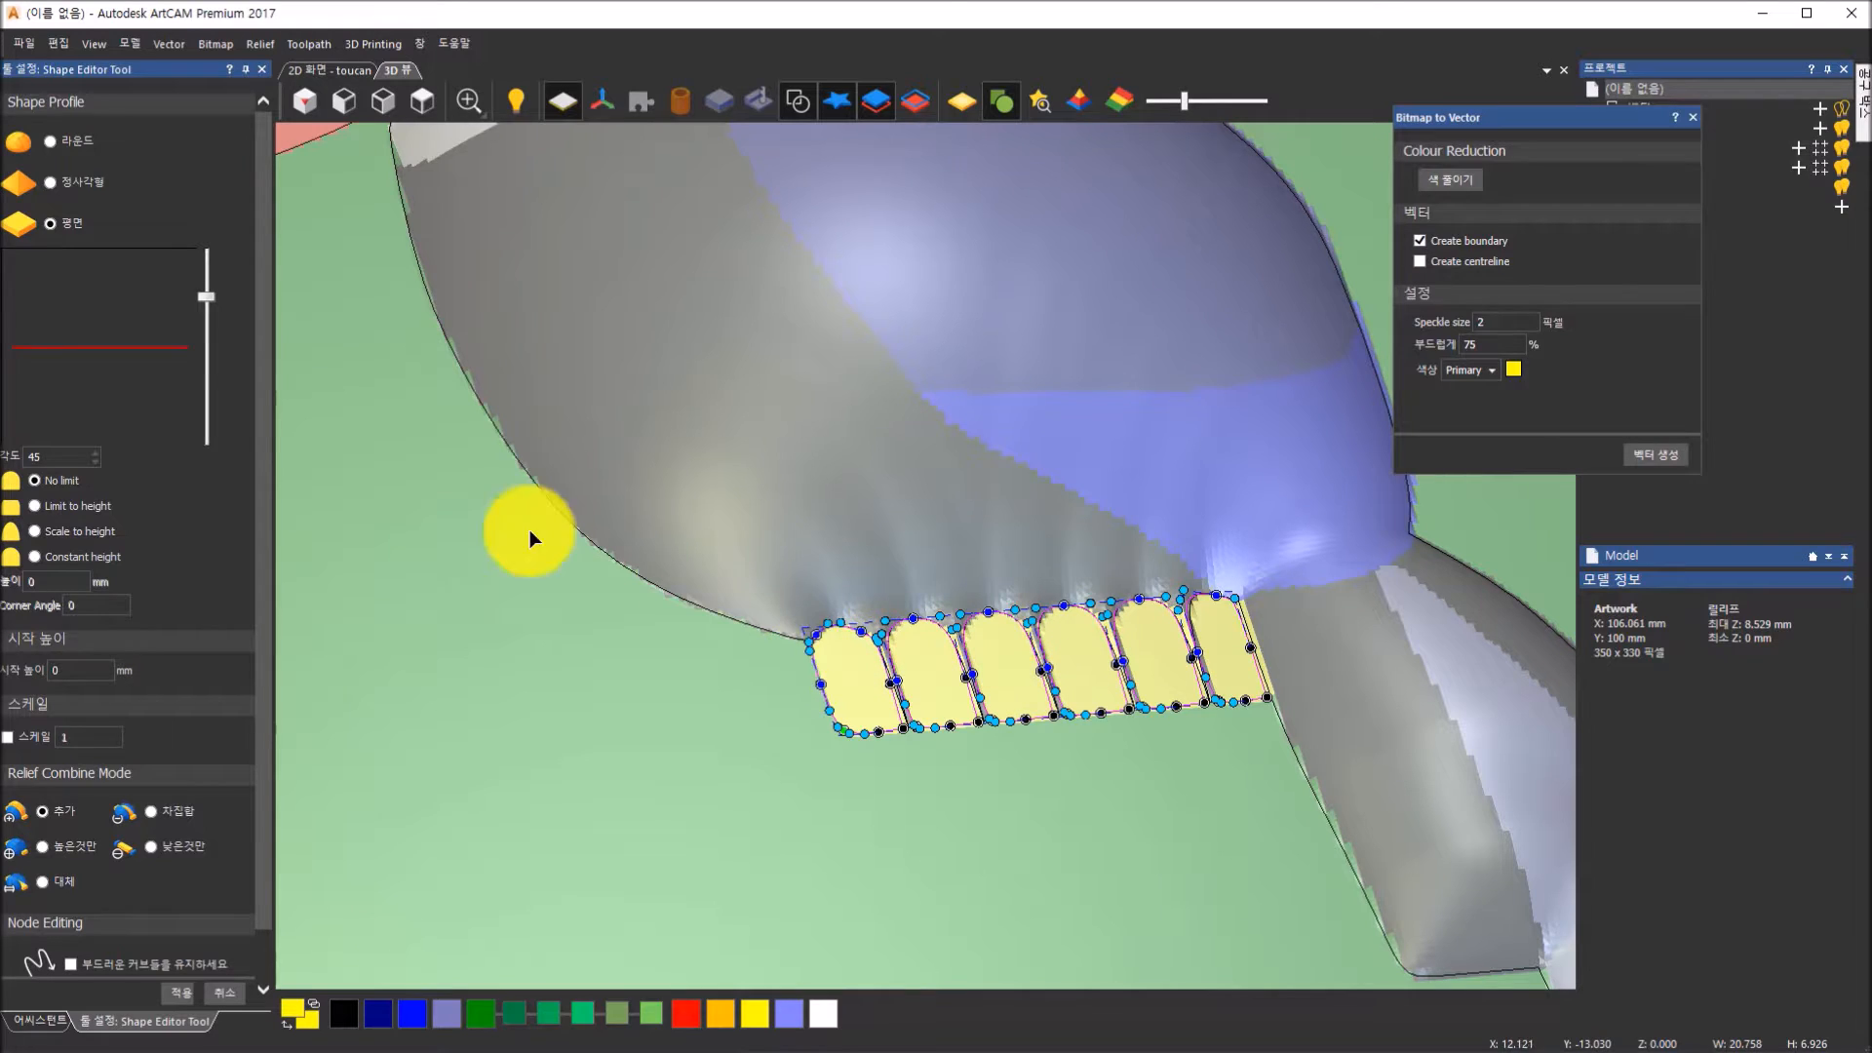
{"action": "left_click", "coordinate": [48, 141]}
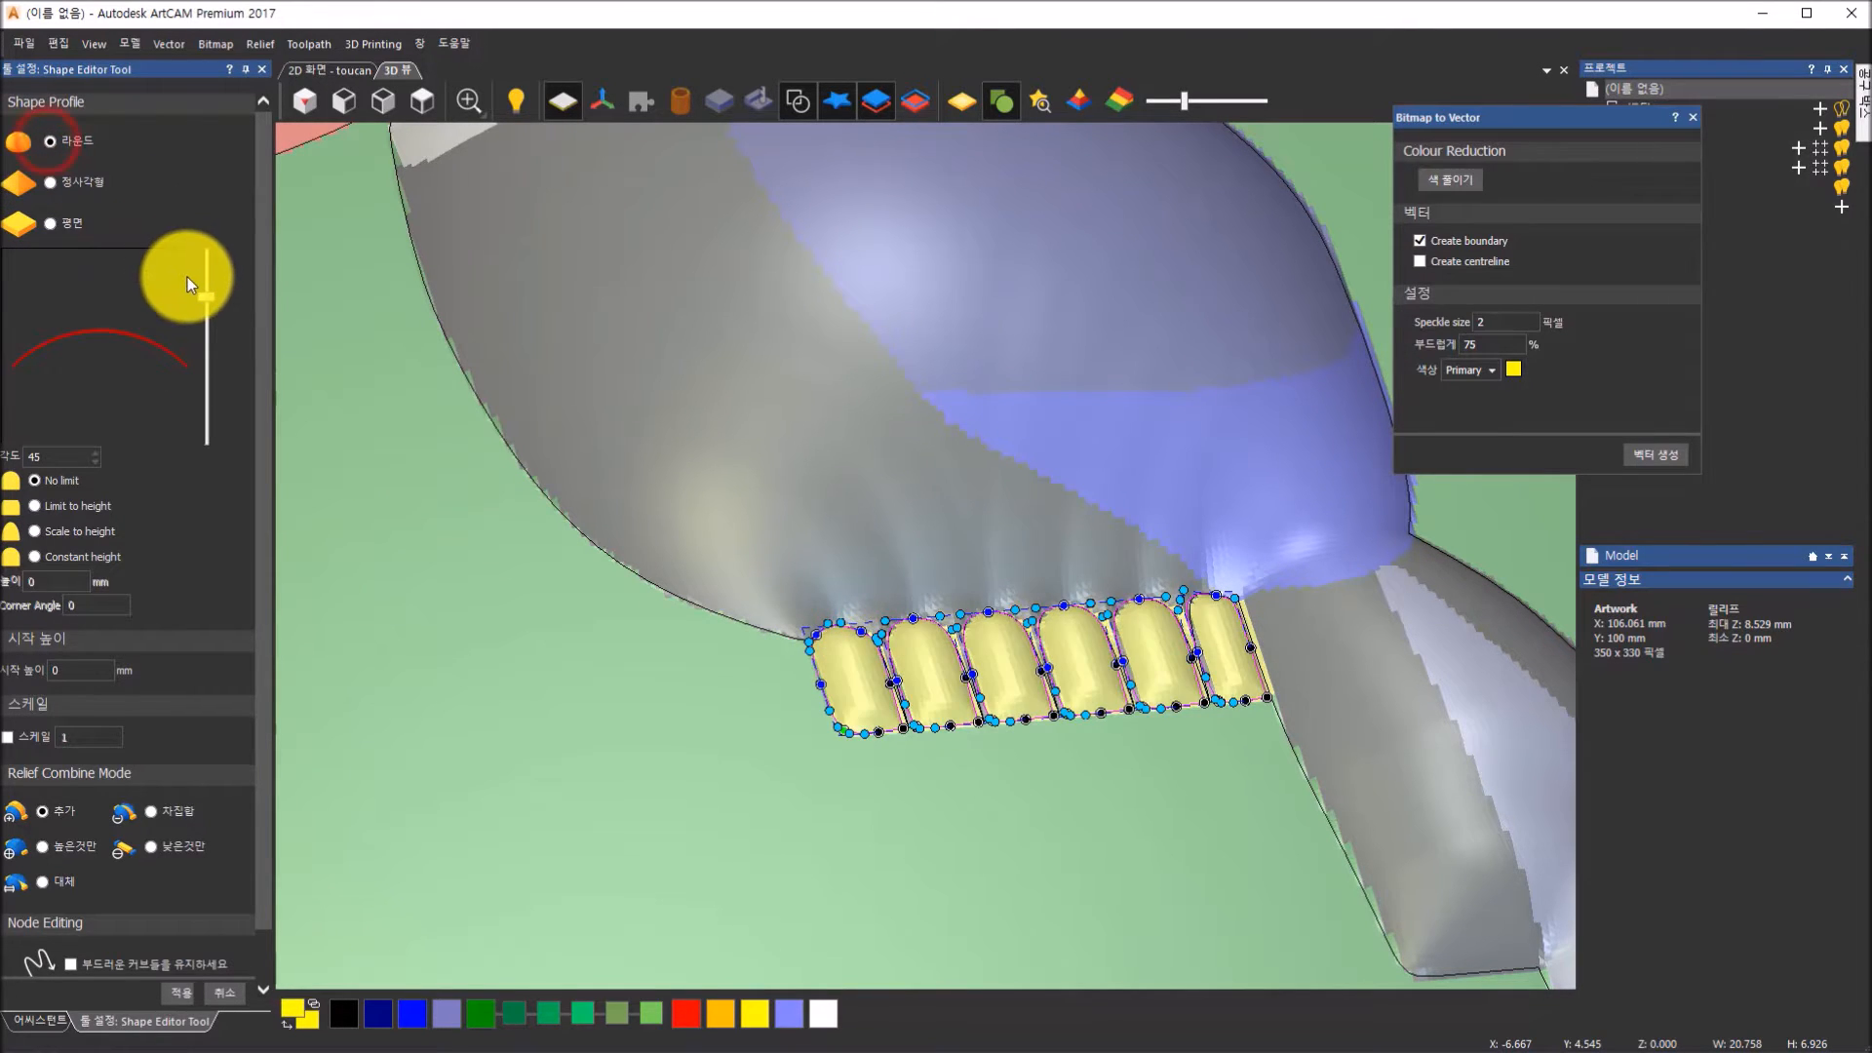
{"action": "left_click_drag", "start_coordinate": [214, 299], "coordinate": [214, 260]}
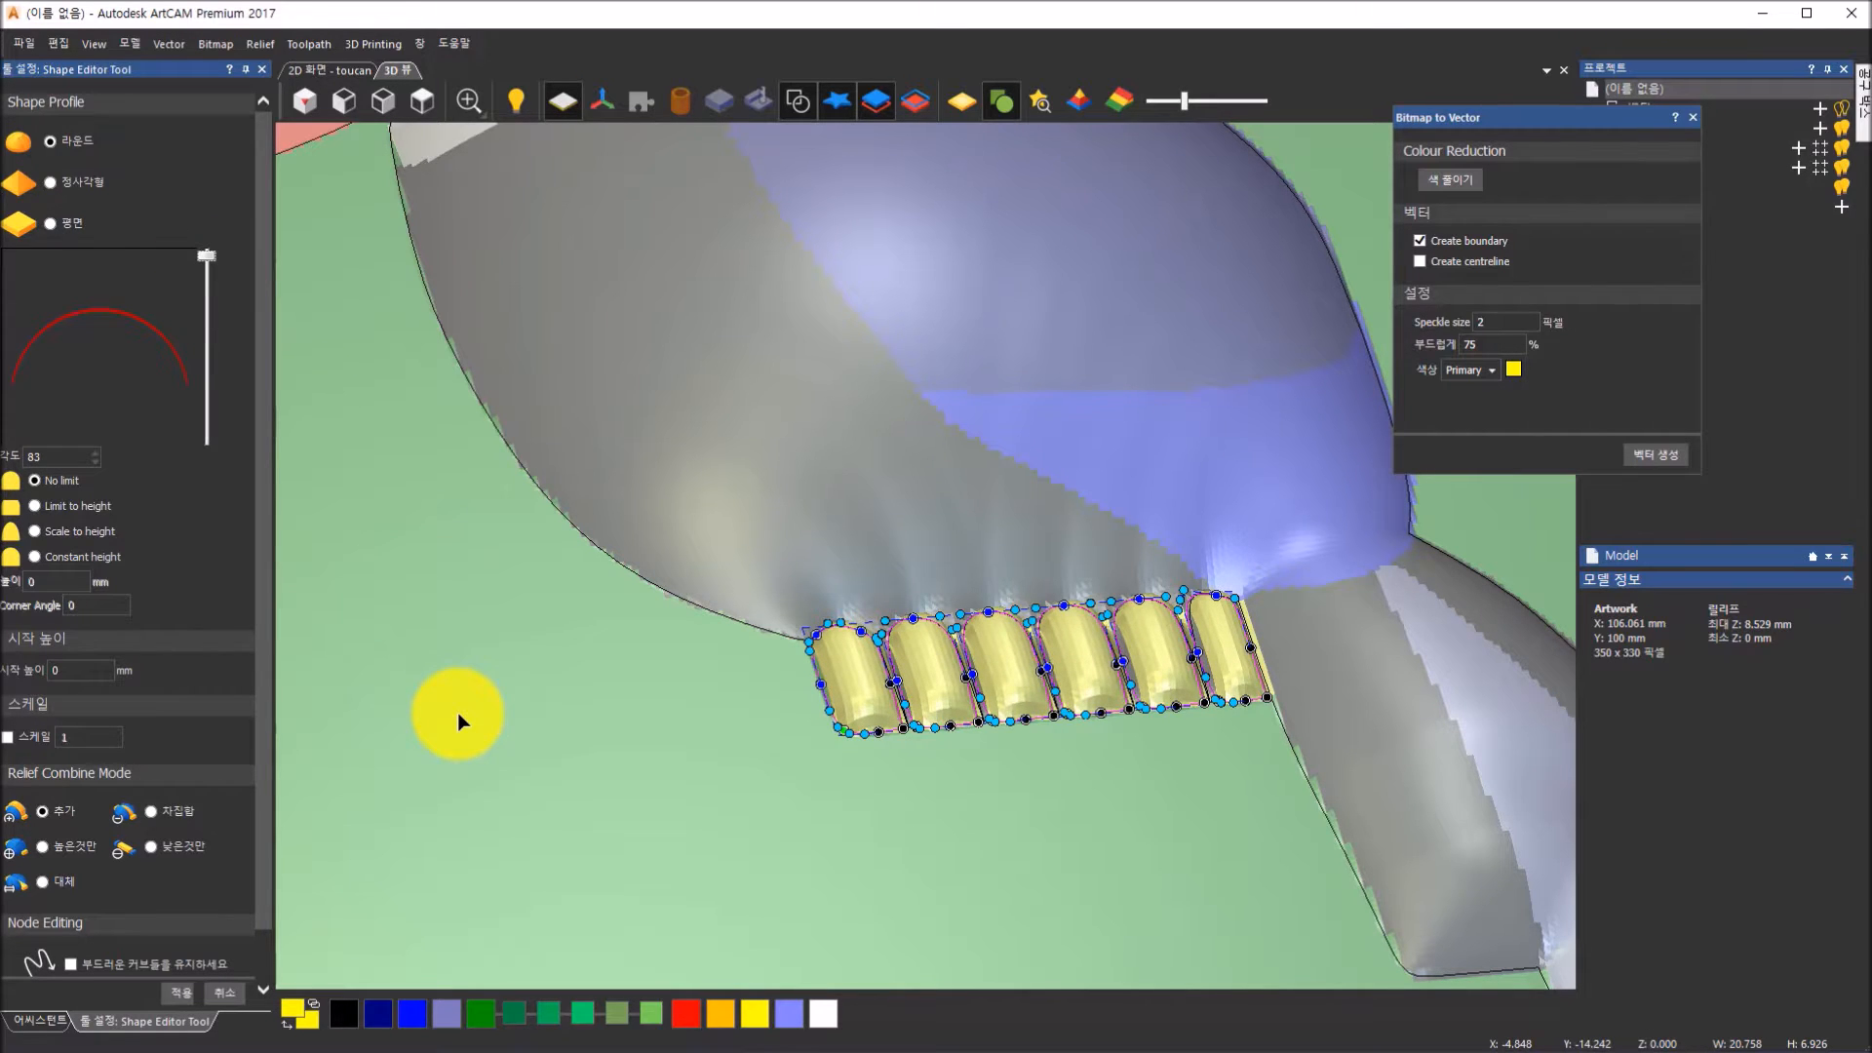
{"action": "left_click_drag", "start_coordinate": [259, 808], "coordinate": [285, 895]}
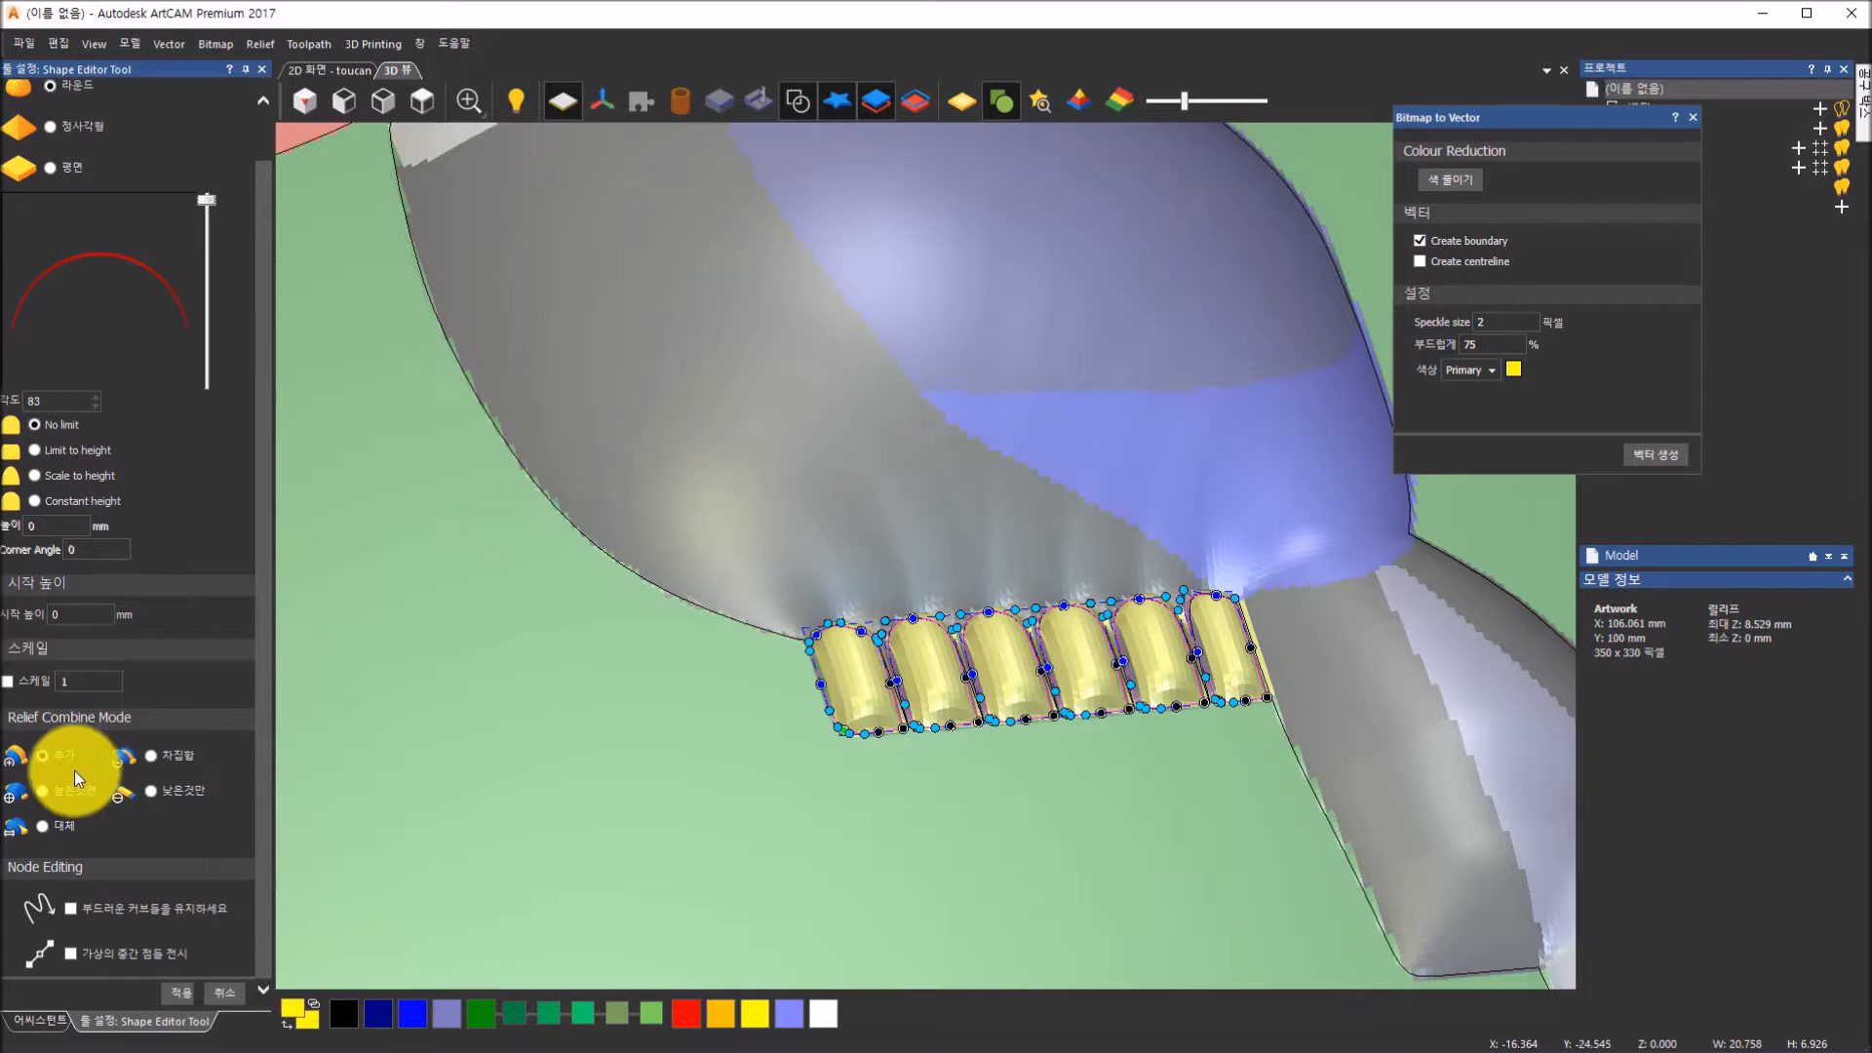
{"action": "left_click", "coordinate": [65, 403]}
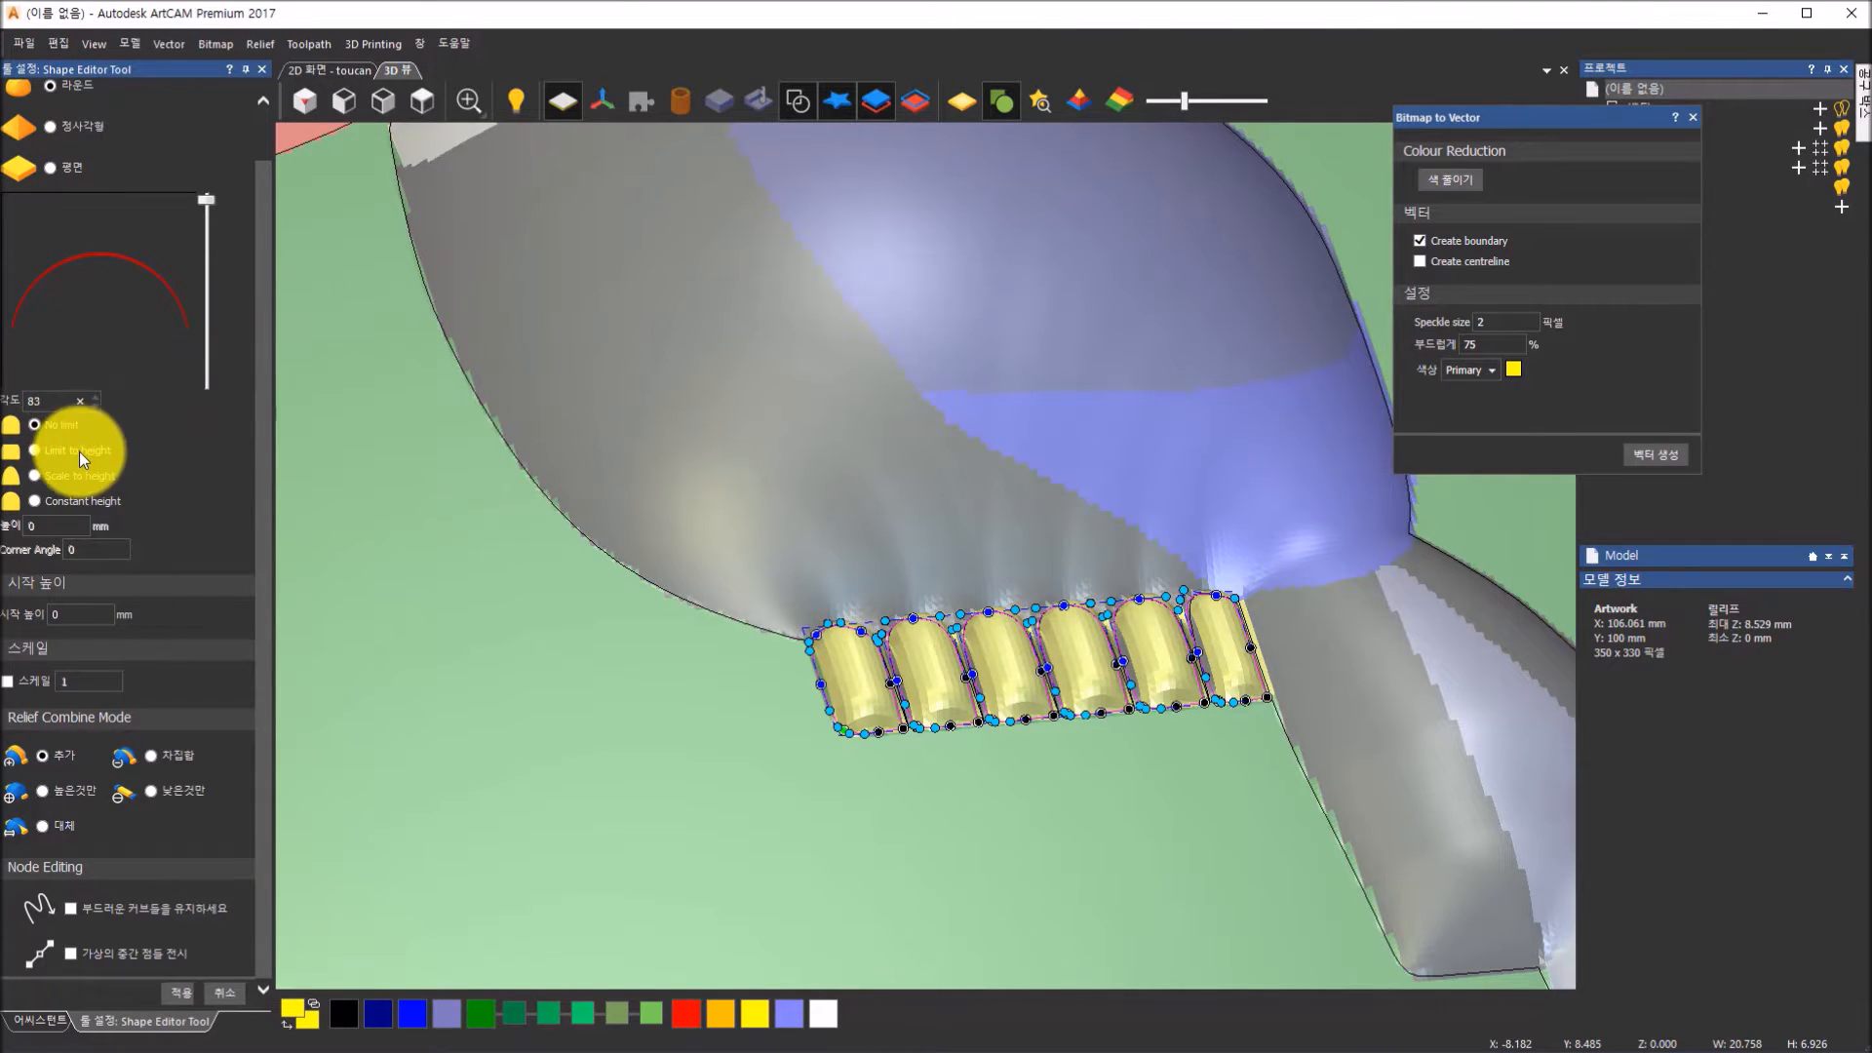
{"action": "left_click", "coordinate": [170, 995]}
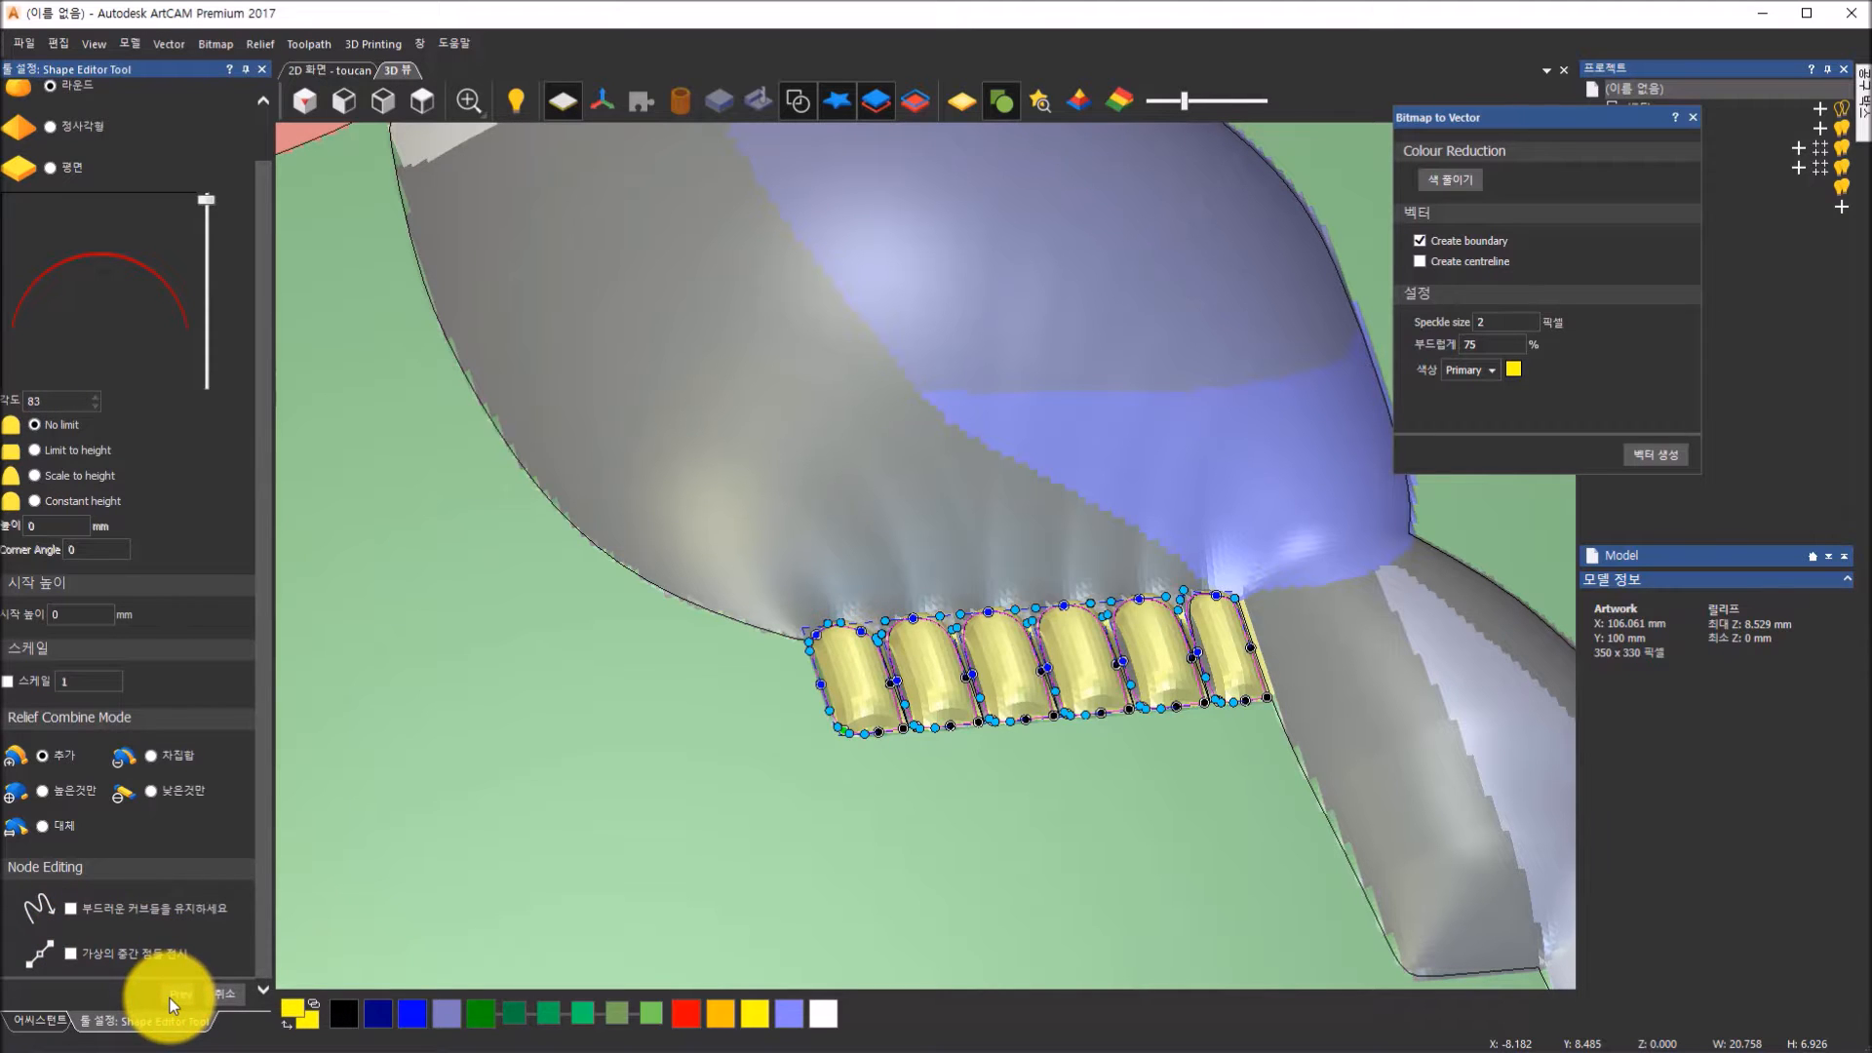
{"action": "left_click_drag", "start_coordinate": [1014, 777], "coordinate": [1215, 829]}
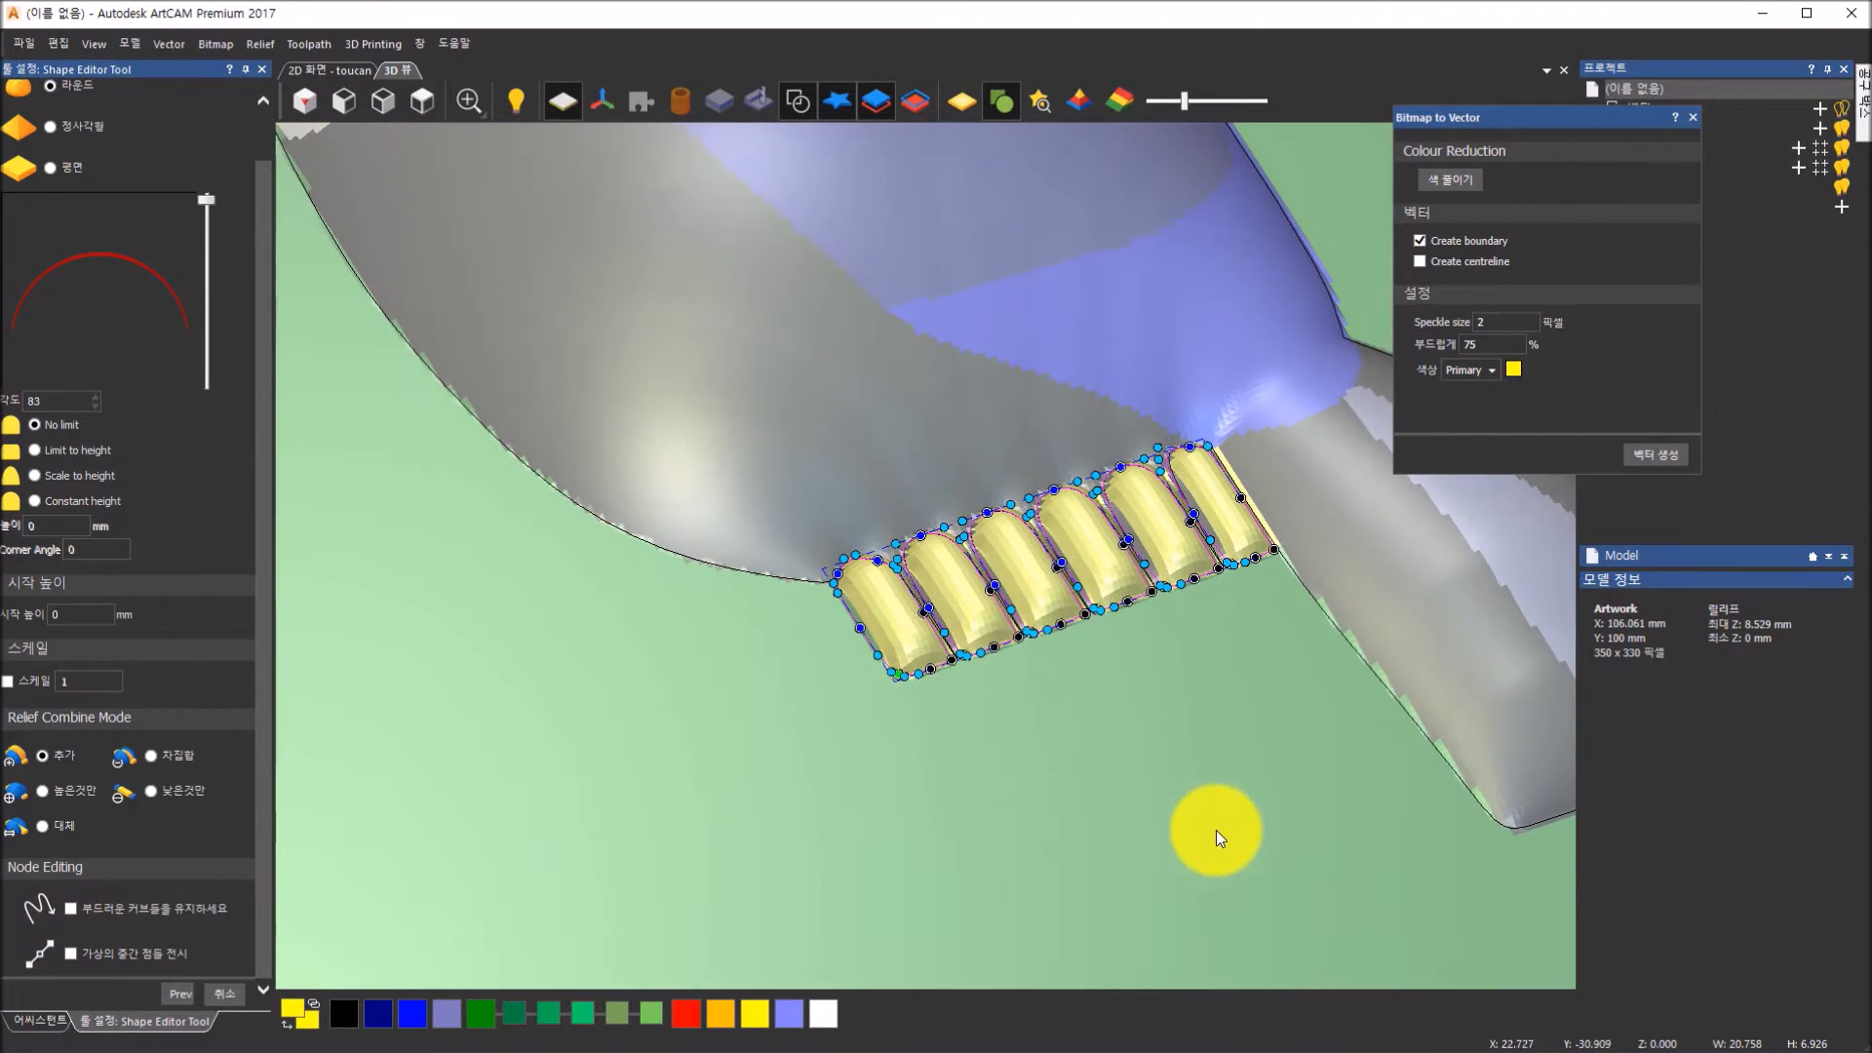
{"action": "scroll", "coordinate": [1228, 493], "scroll_direction": "down", "scroll_amount": 5}
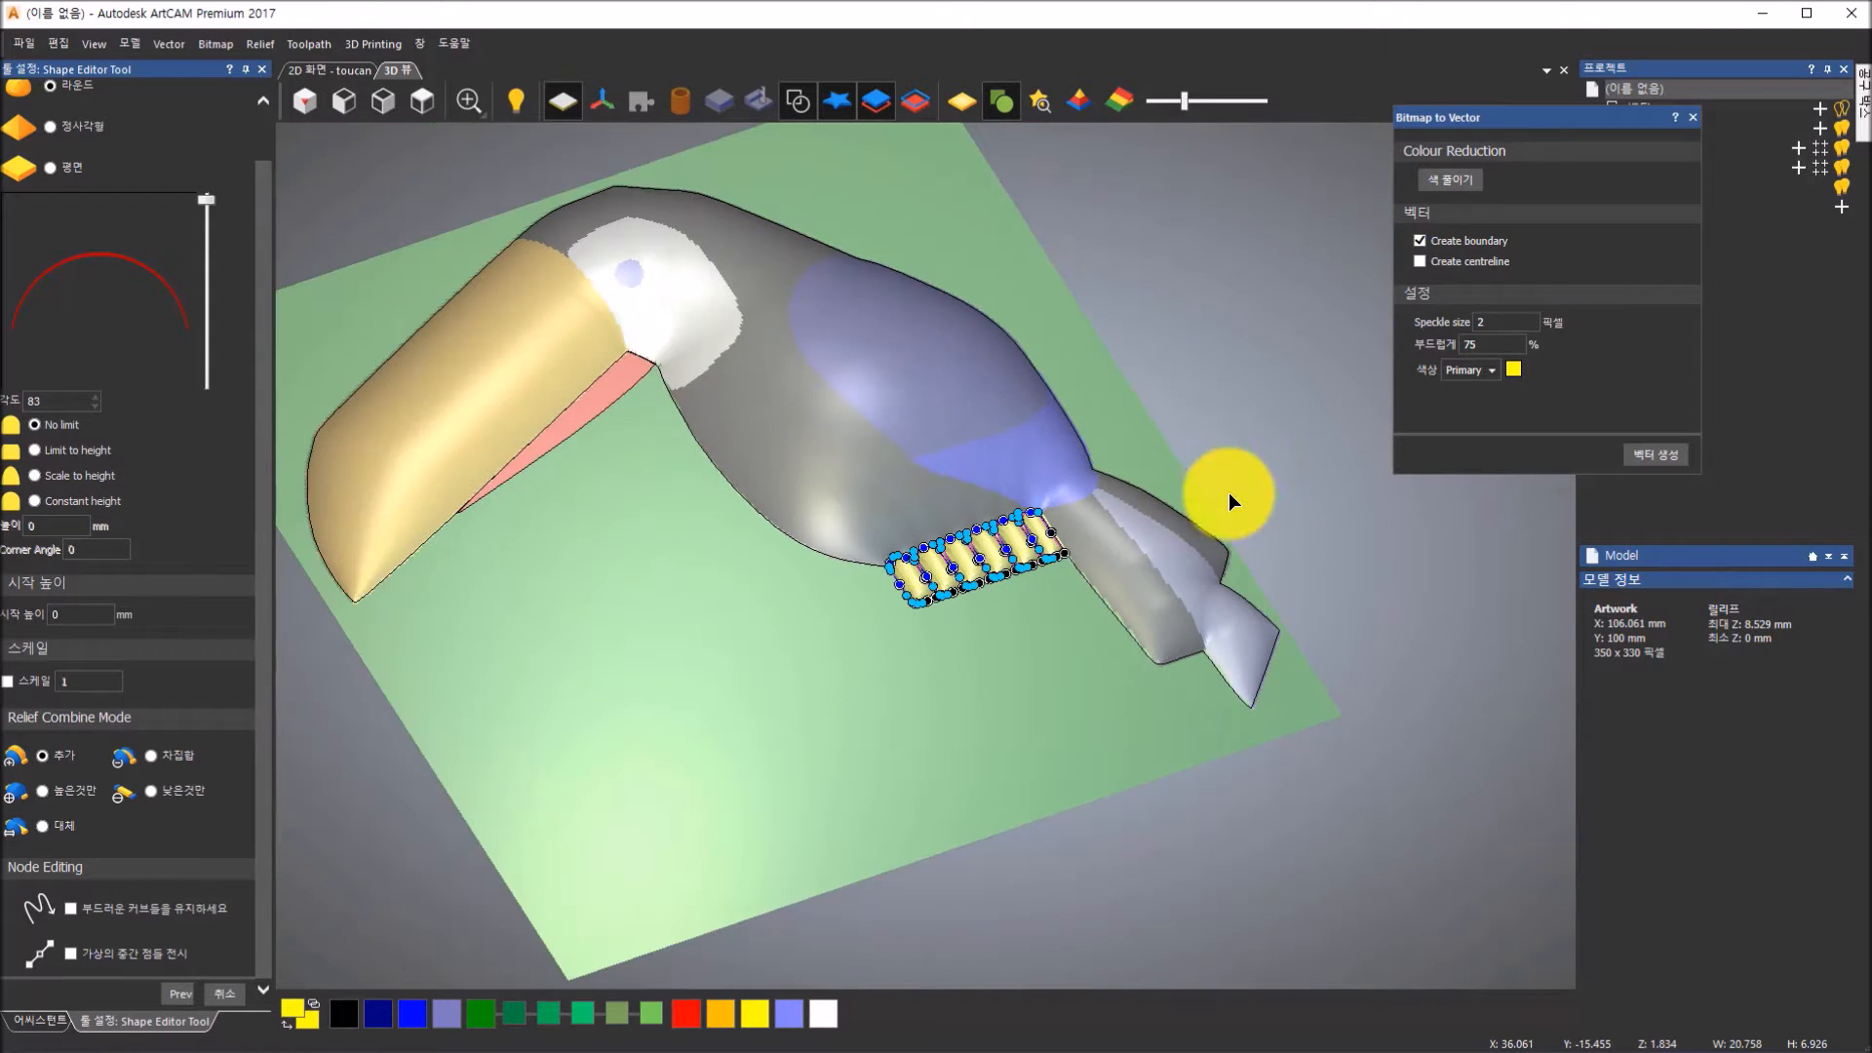
Apply an additive round profile at 76 degrees with no height limit to the red lower beak vector, and close Bitmap to Vector
{"action": "scroll", "coordinate": [582, 361], "scroll_direction": "up", "scroll_amount": 4}
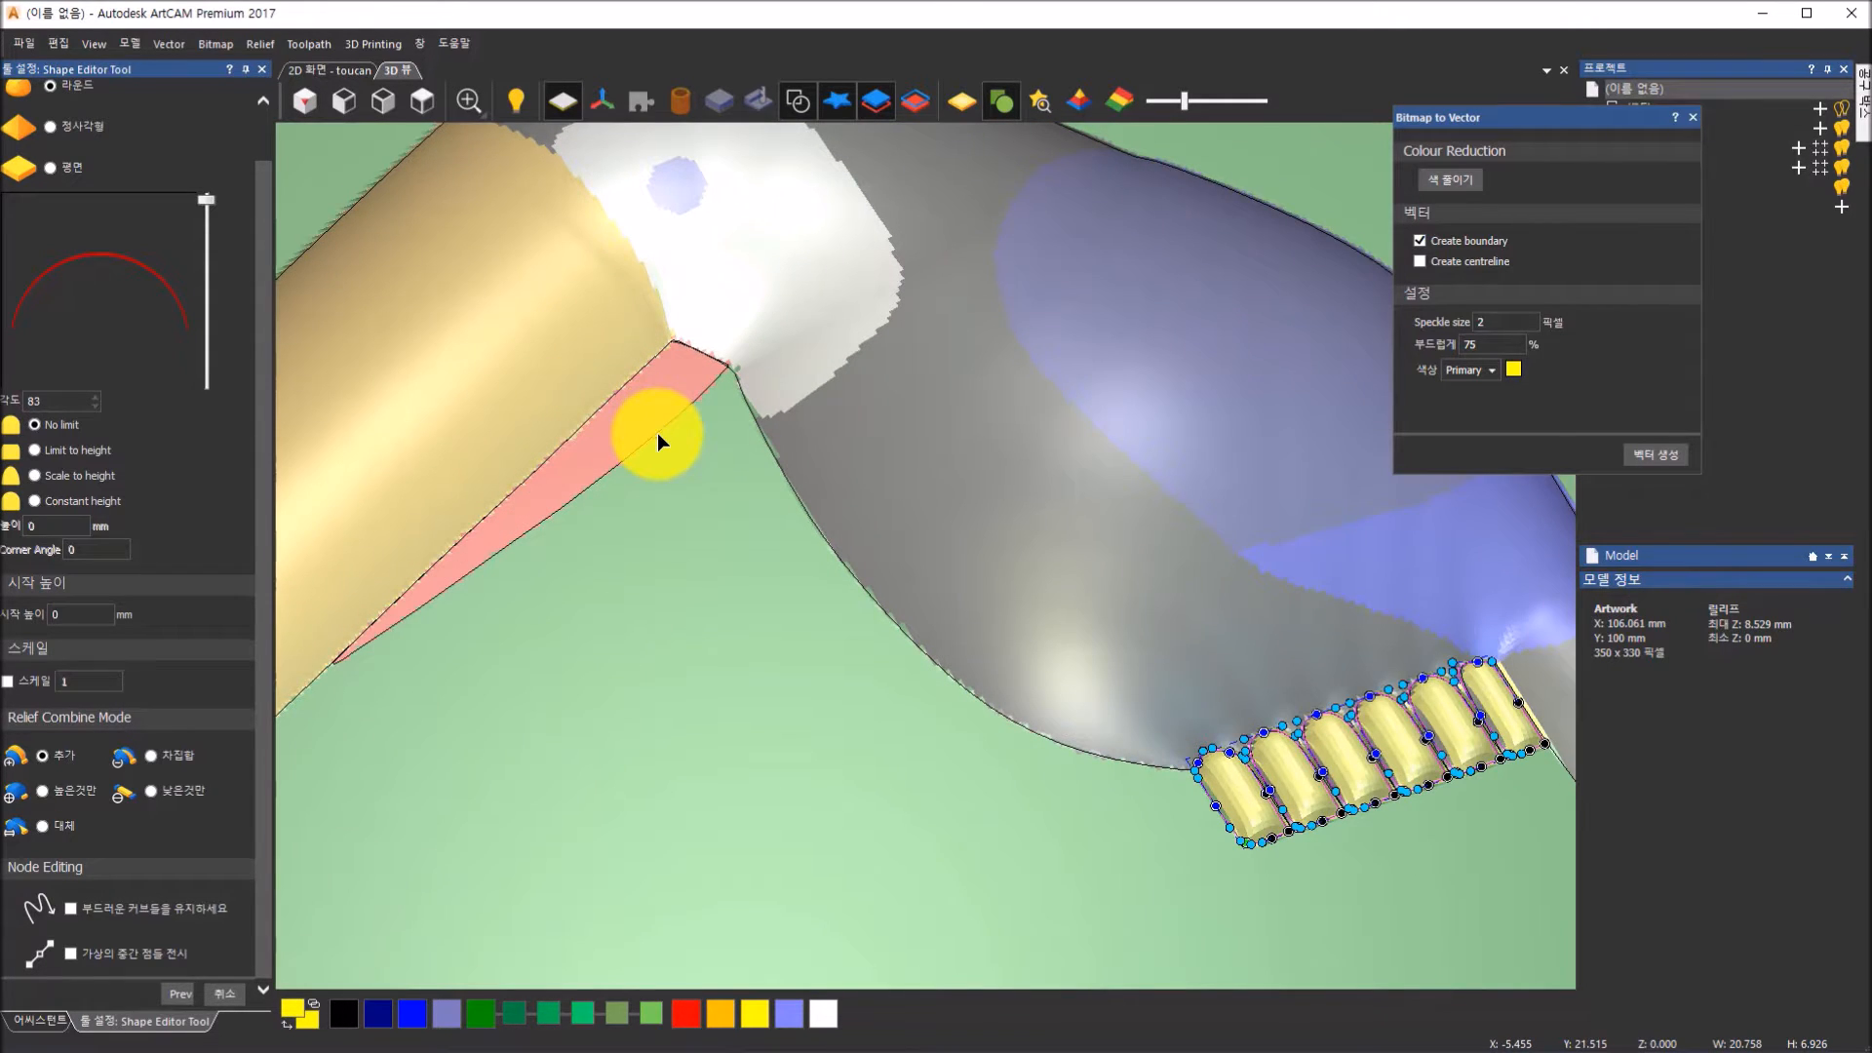
{"action": "left_click", "coordinate": [658, 436]}
{"action": "scroll", "coordinate": [653, 436], "scroll_direction": "down", "scroll_amount": 3}
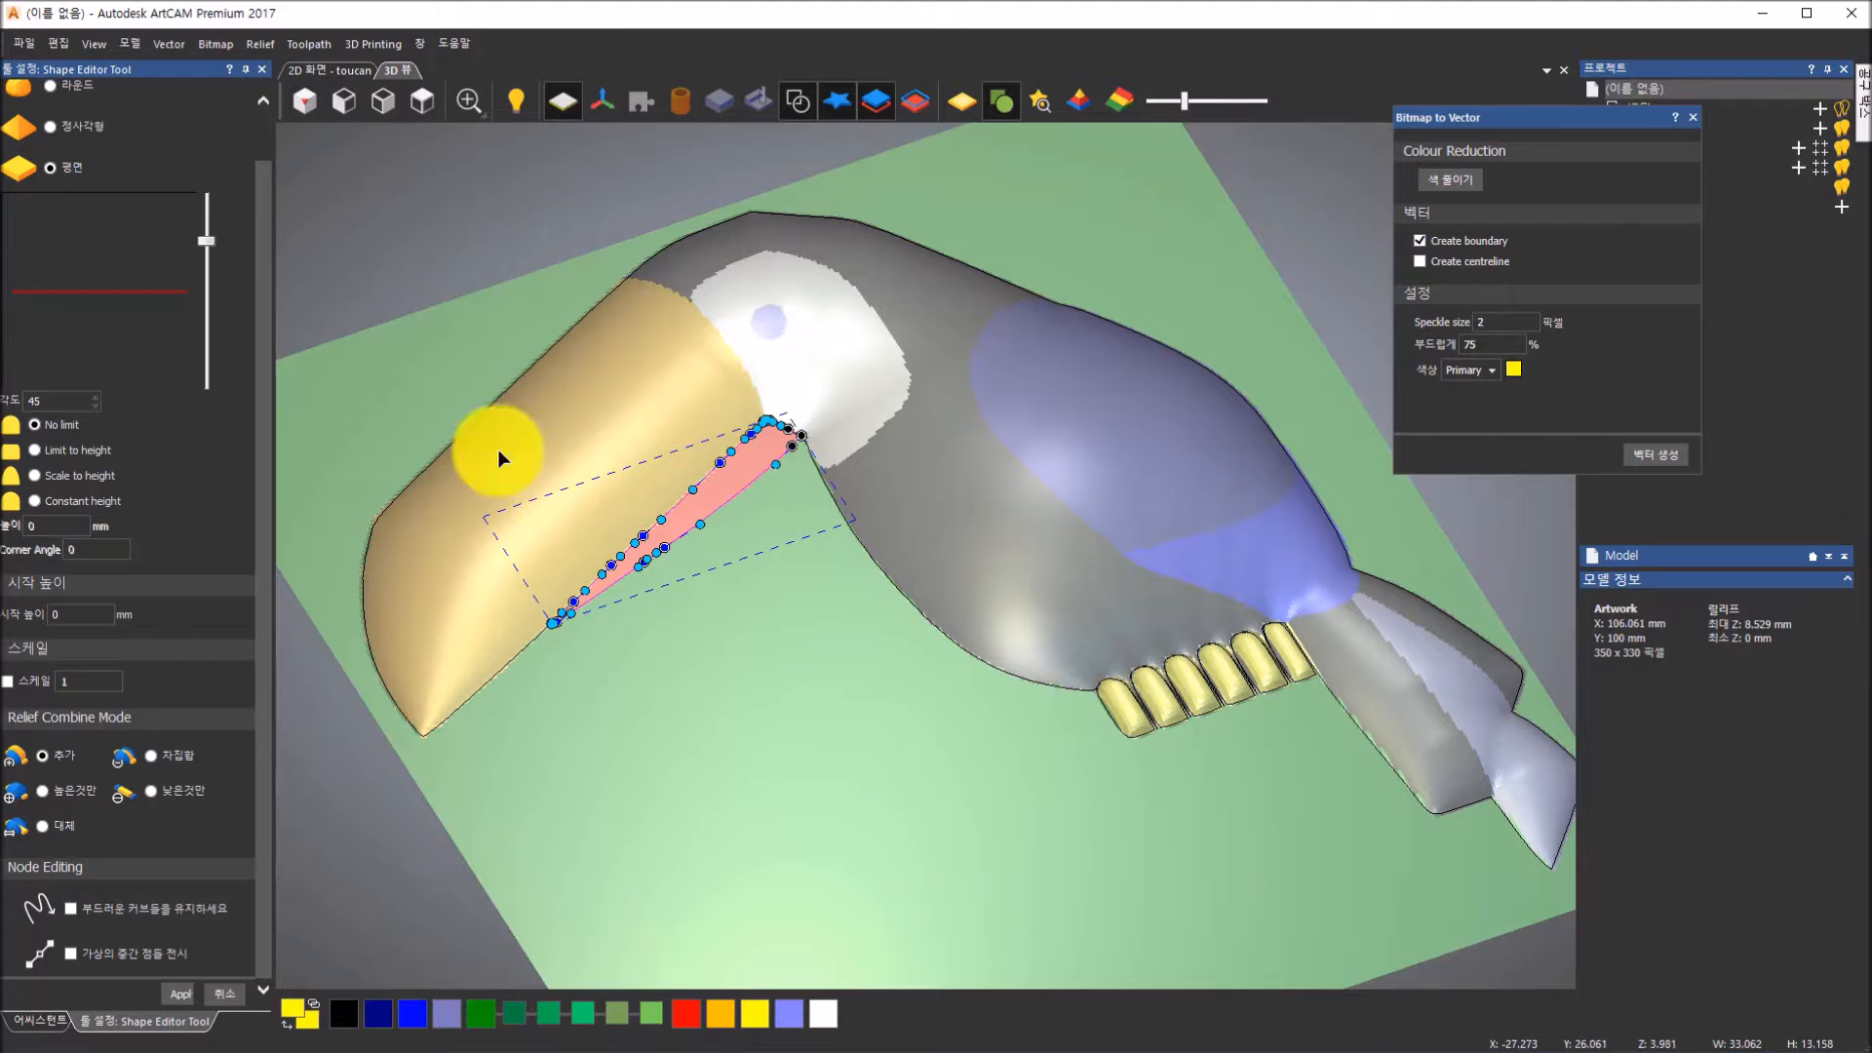
{"action": "left_click", "coordinate": [54, 91]}
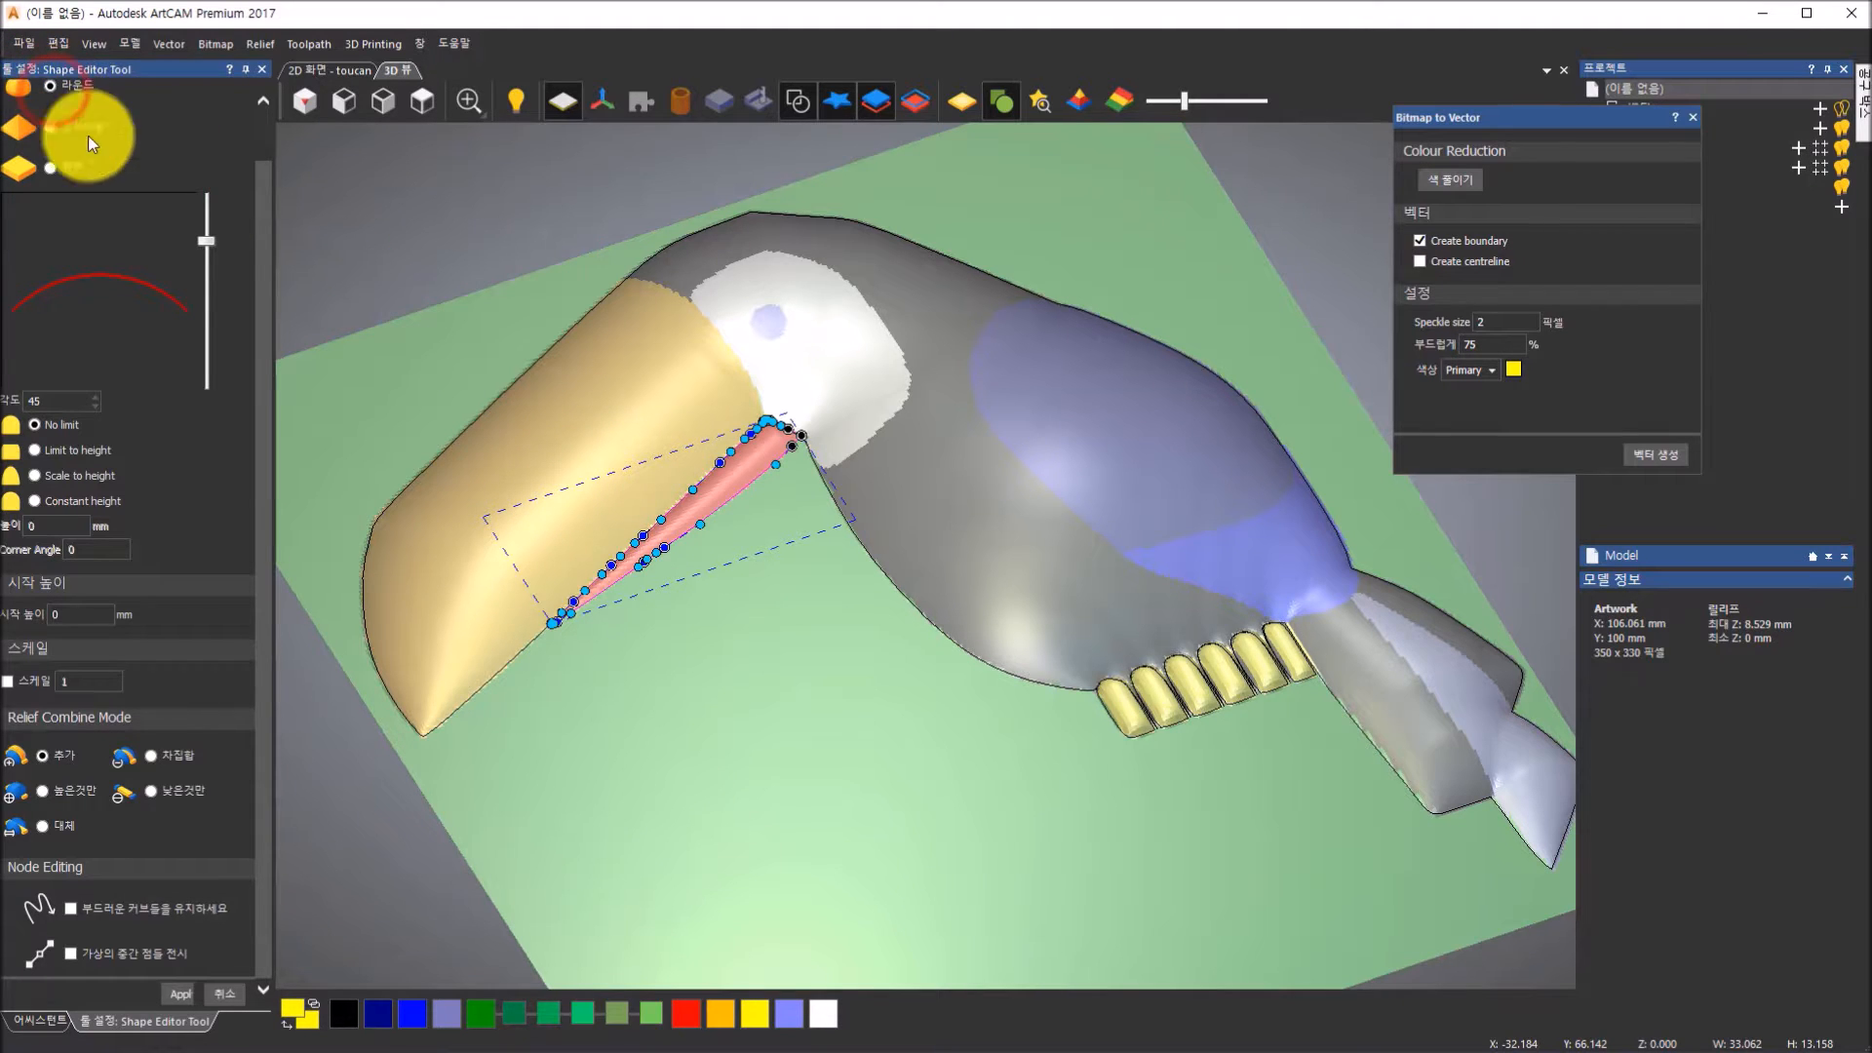
{"action": "left_click_drag", "start_coordinate": [213, 238], "coordinate": [214, 201]}
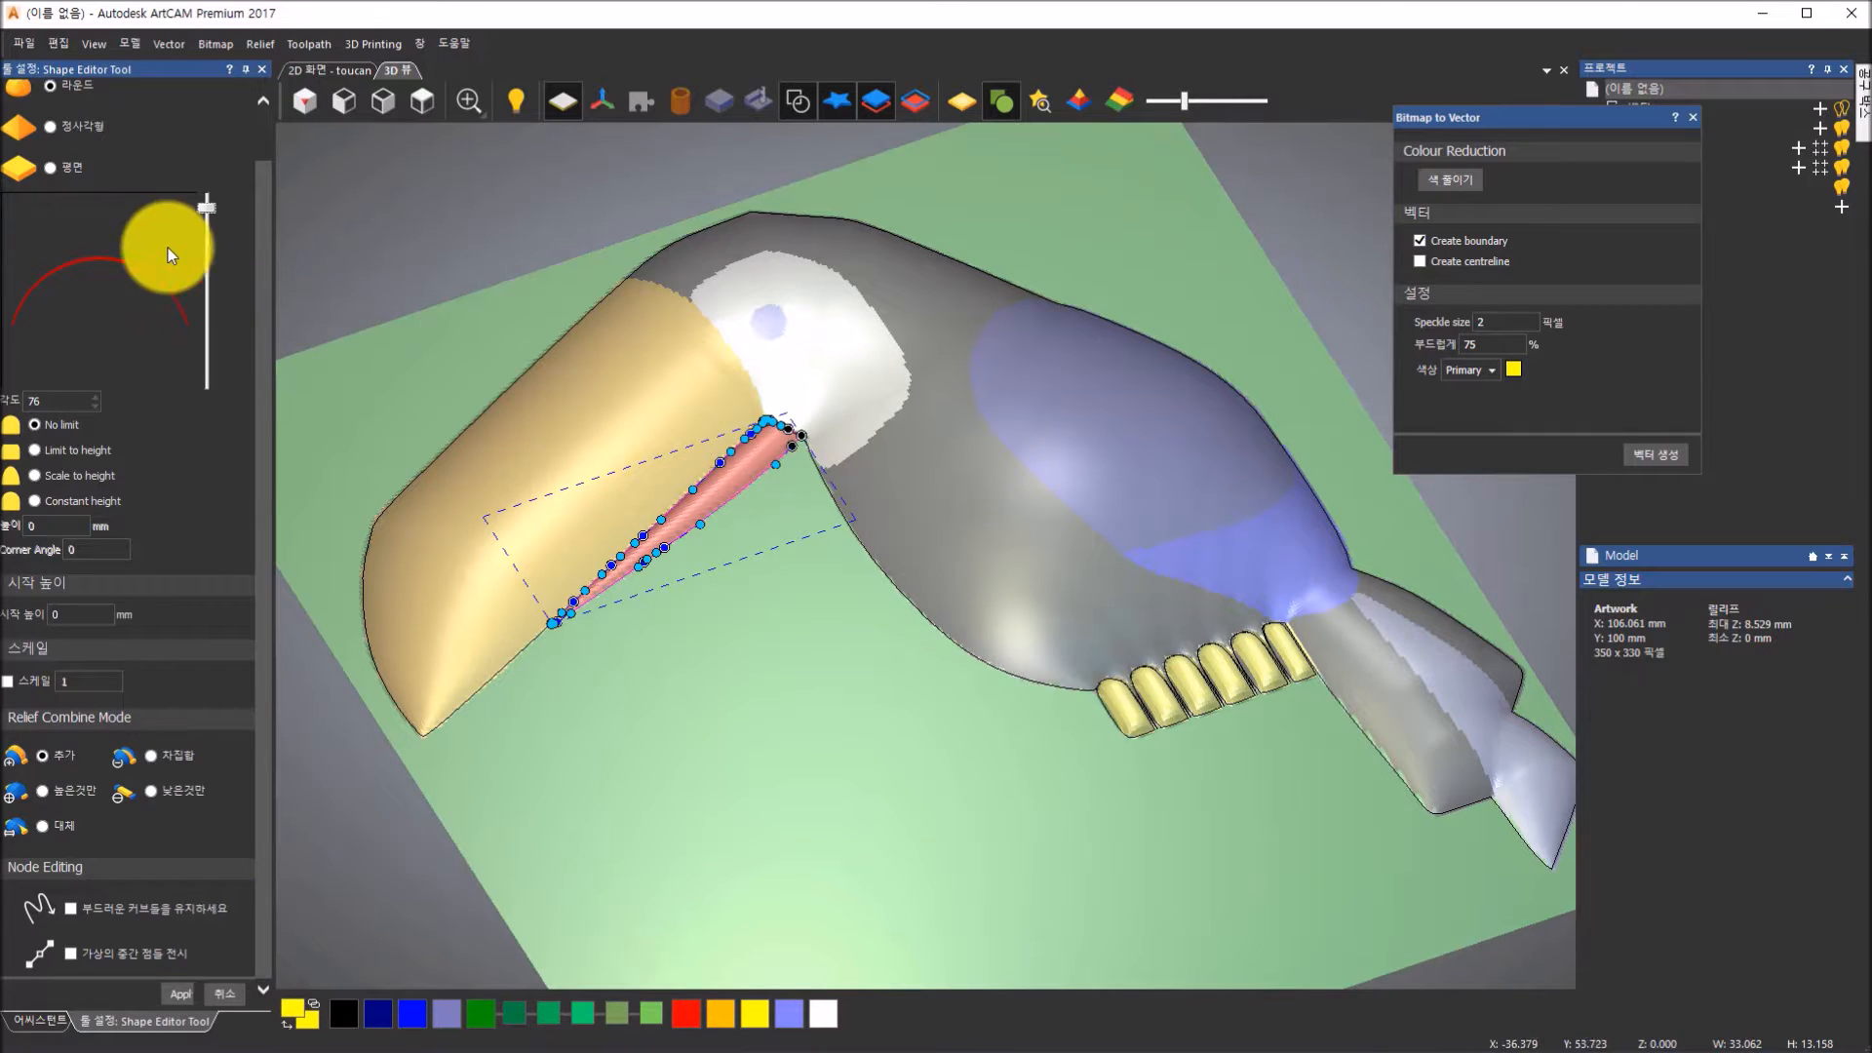
{"action": "left_click", "coordinate": [177, 992]}
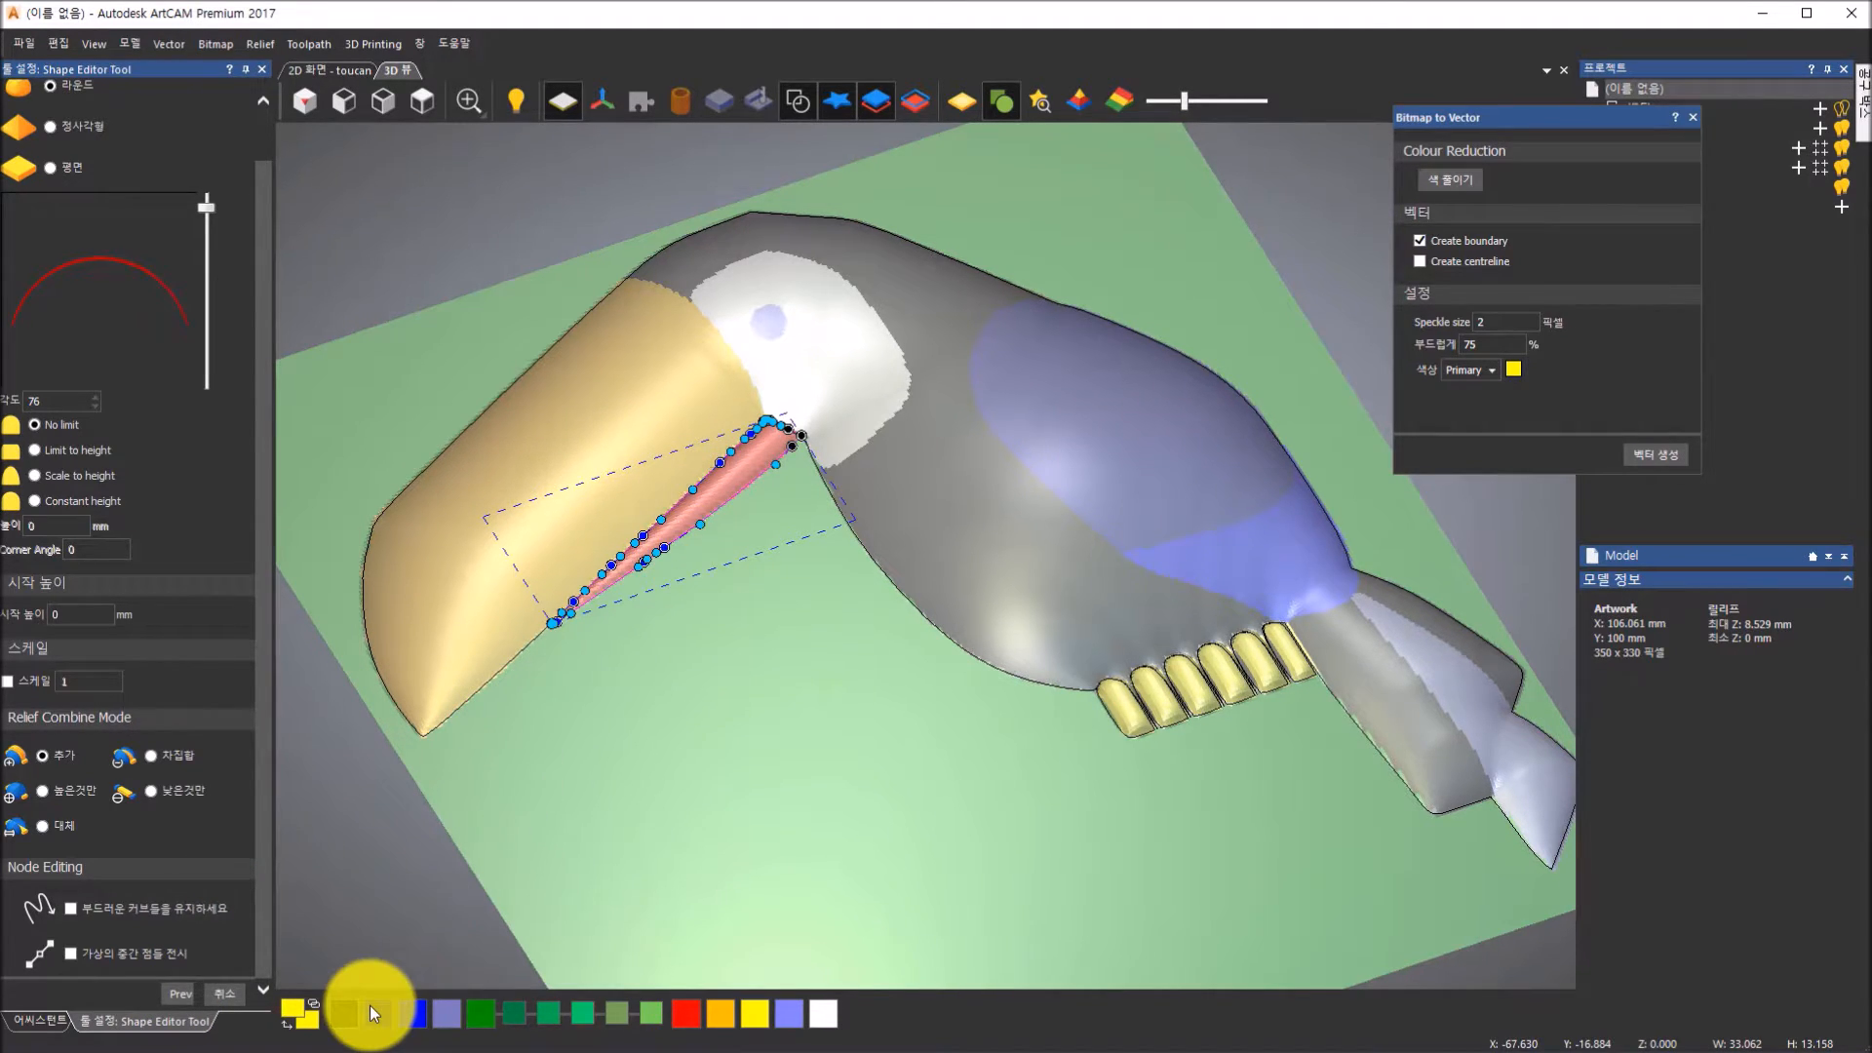
{"action": "left_click", "coordinate": [1693, 121]}
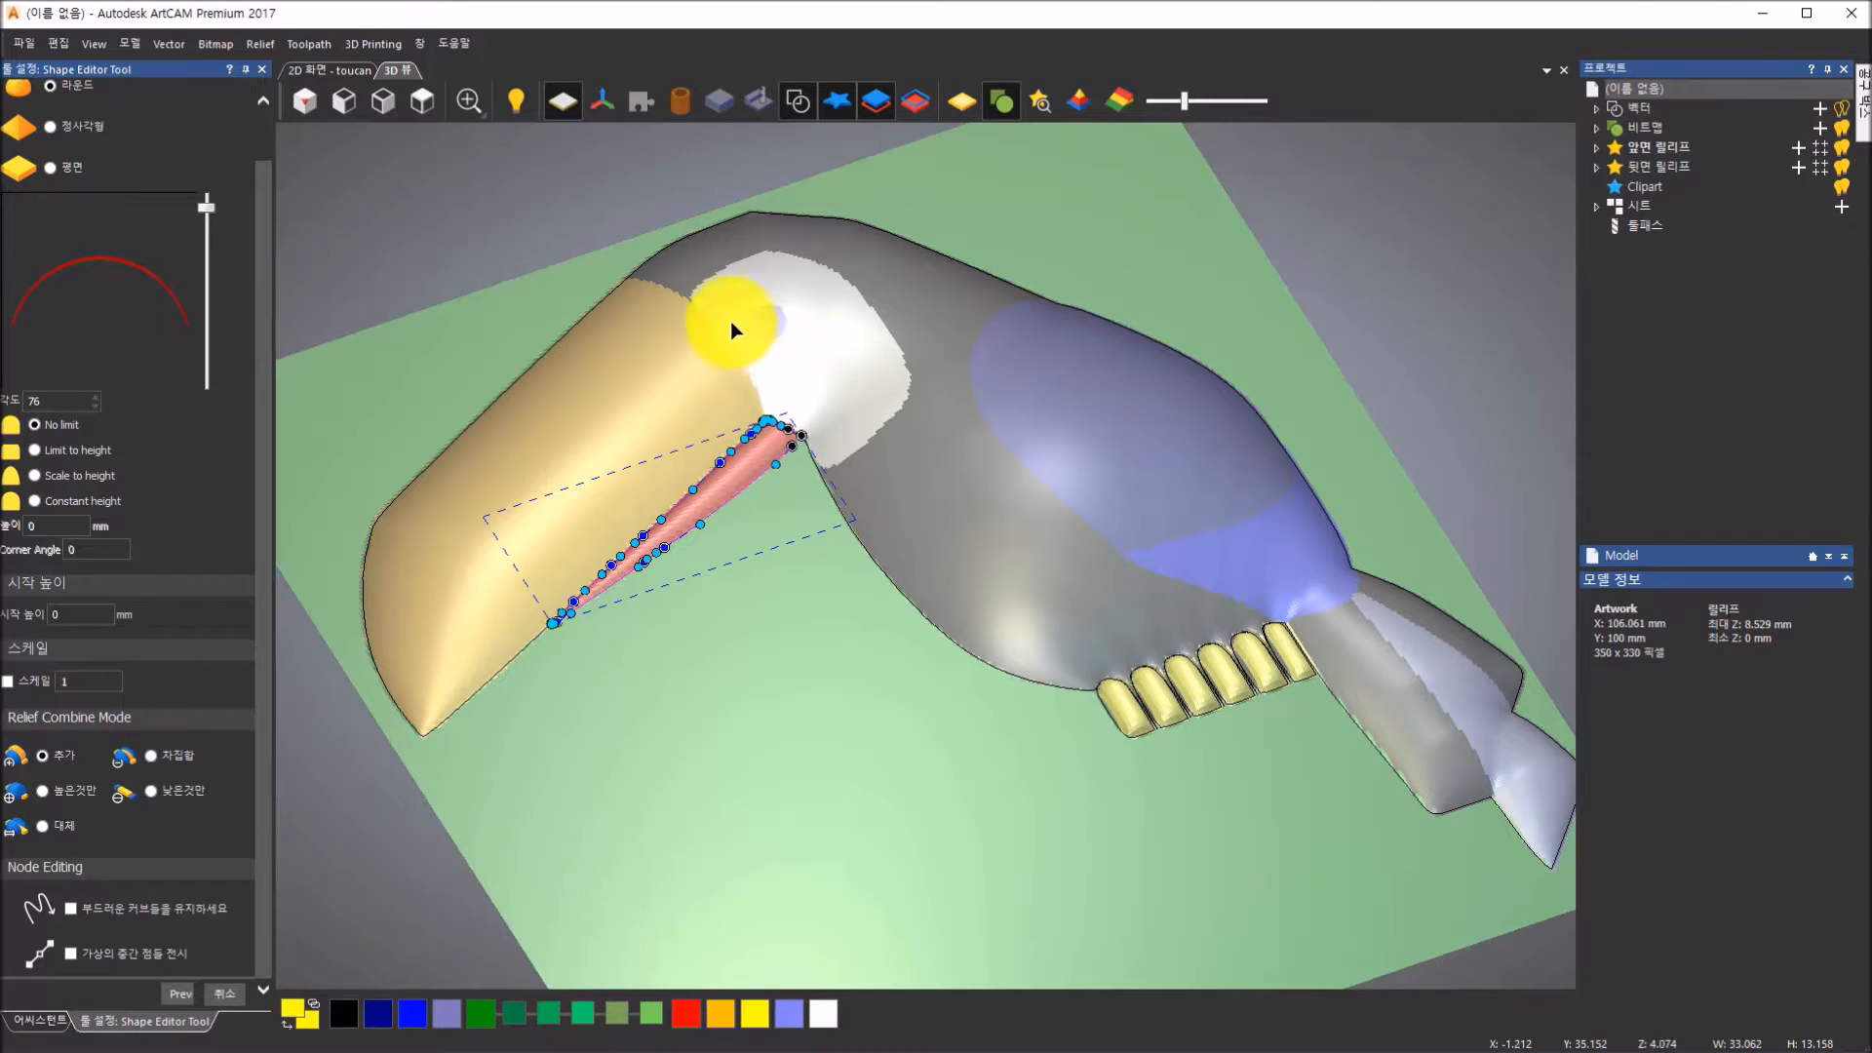
Examine the relief around the lower beak, belly edge and feet, and close the Shape Editor
{"action": "scroll", "coordinate": [1150, 556], "scroll_direction": "up", "scroll_amount": 2}
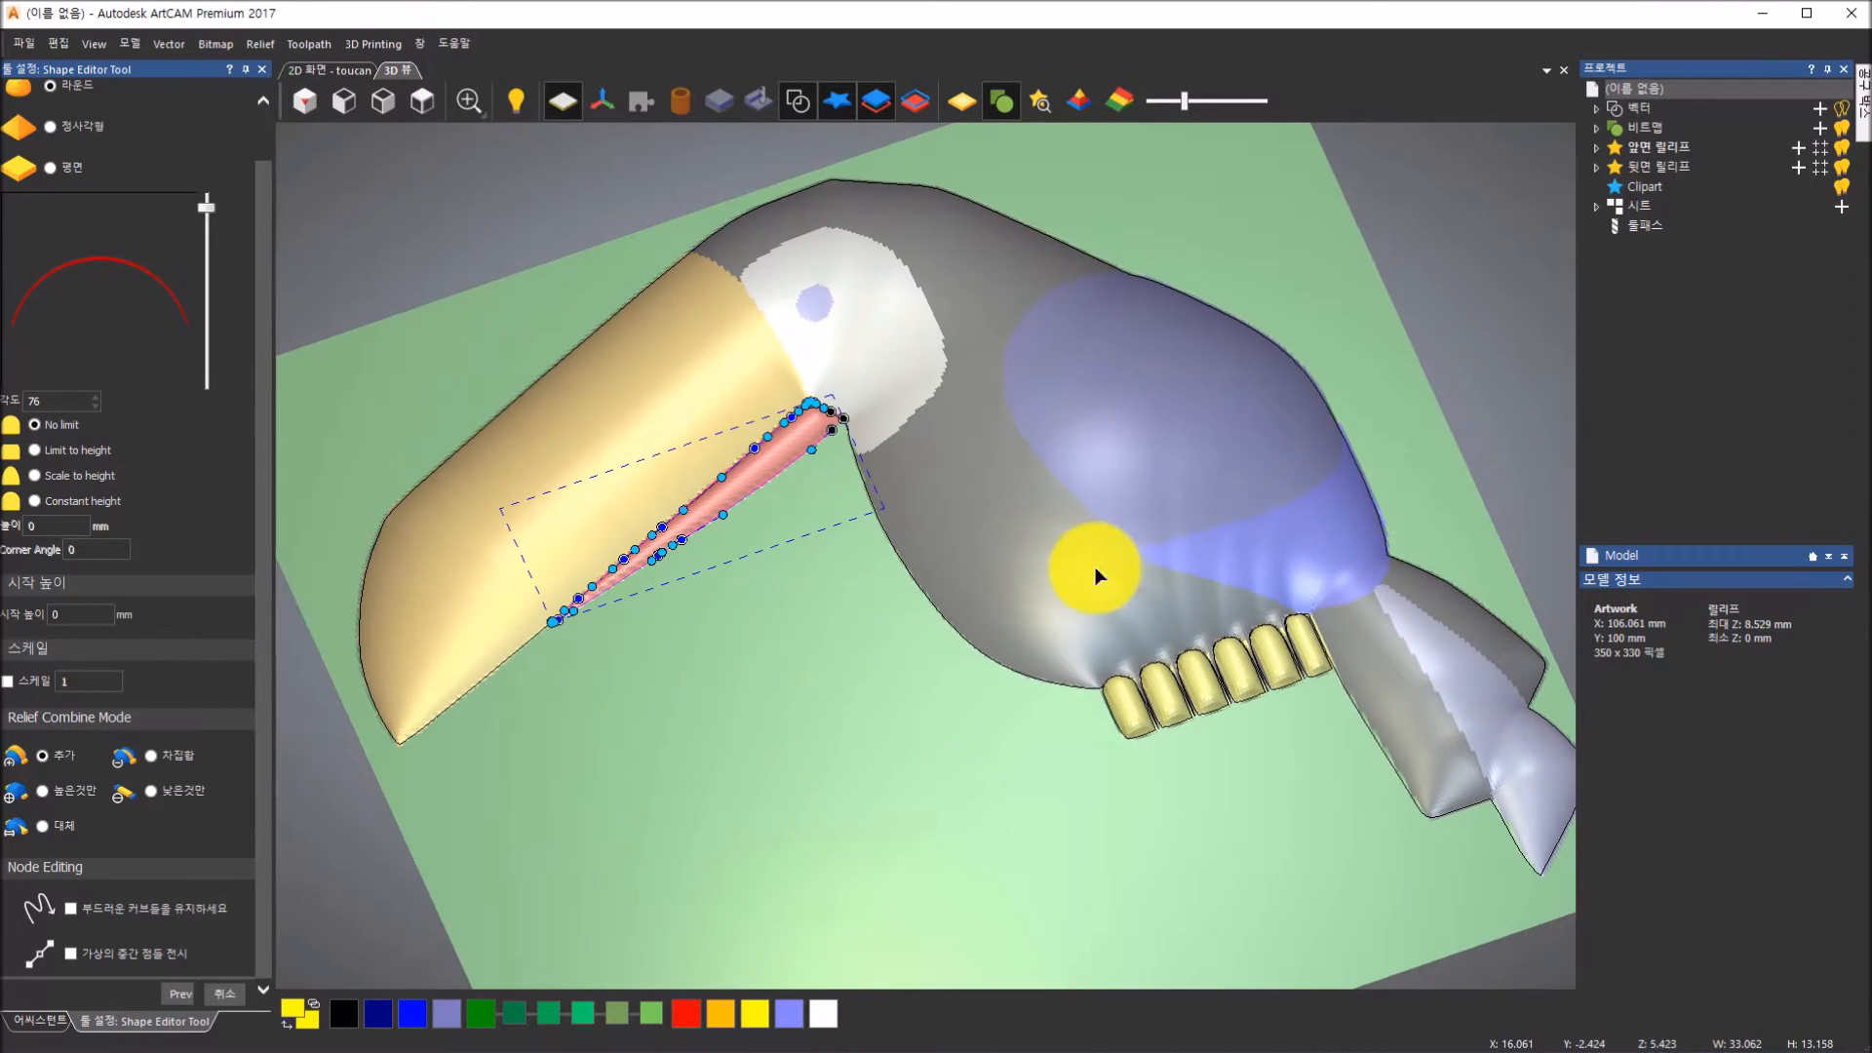
{"action": "scroll", "coordinate": [916, 536], "scroll_direction": "up", "scroll_amount": 2}
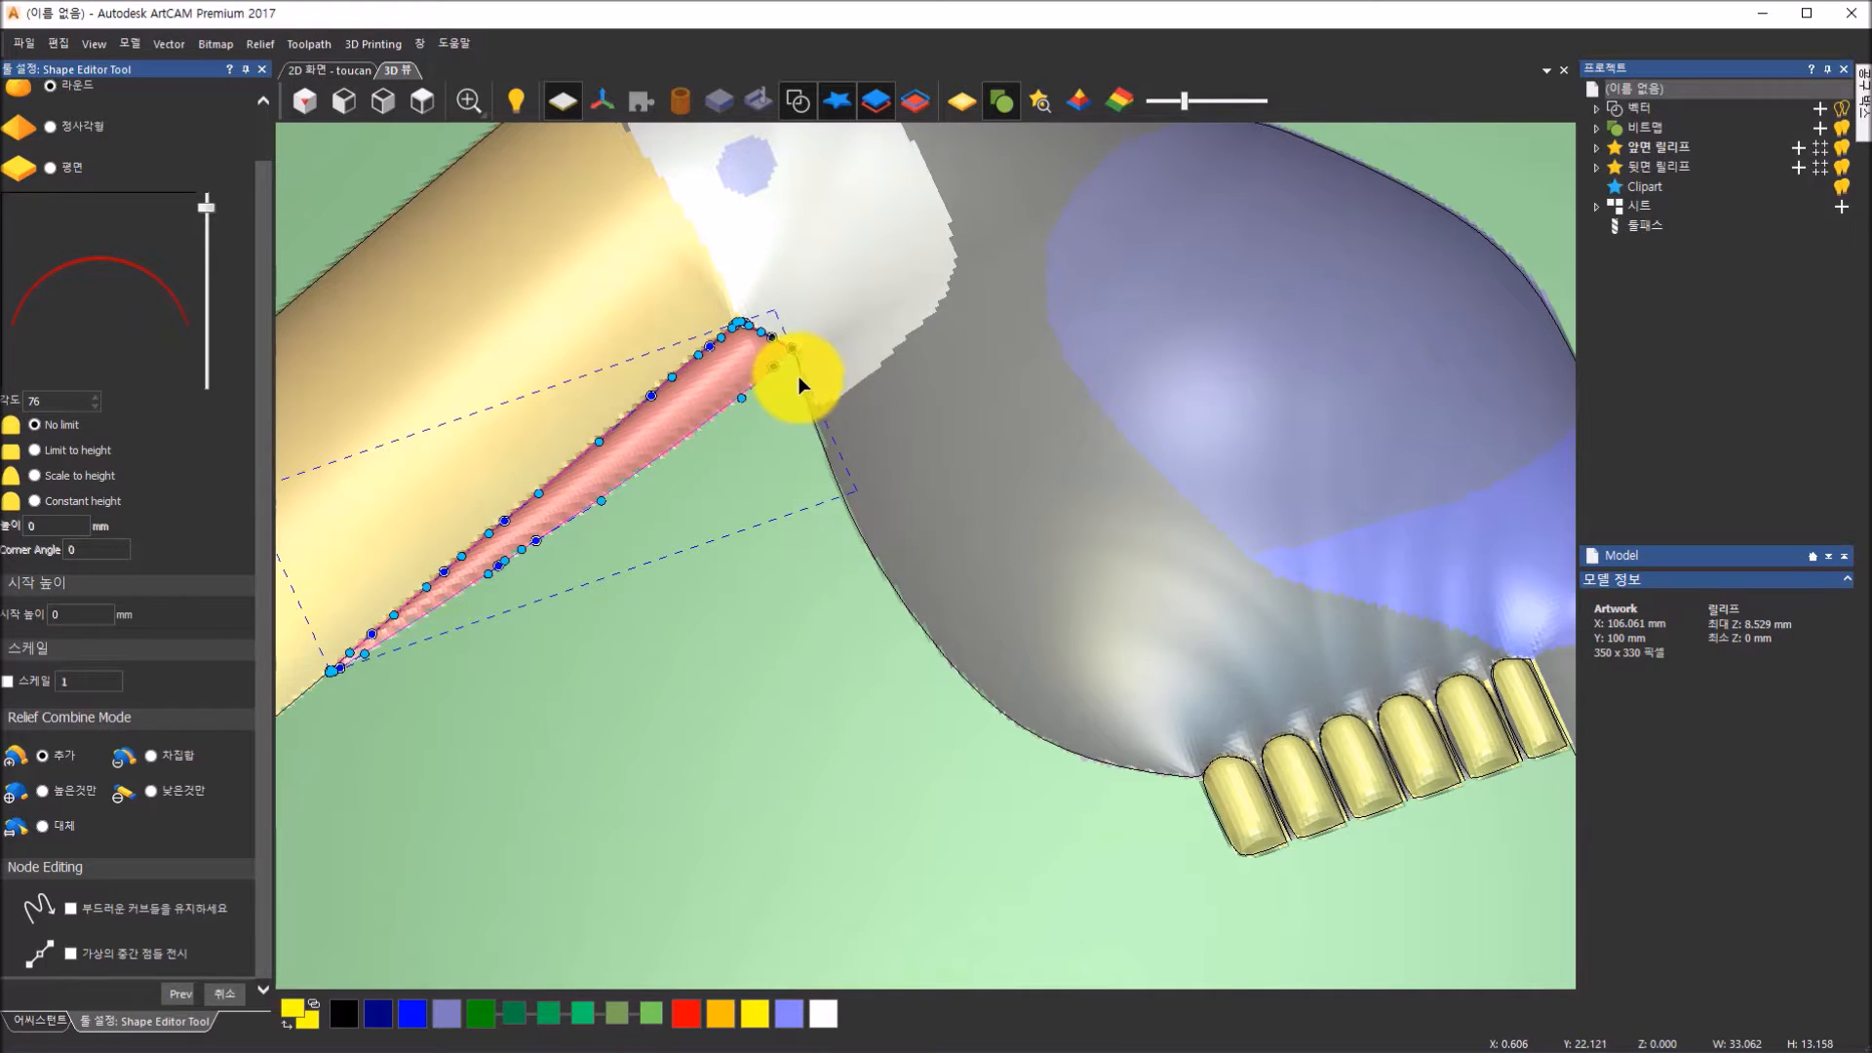
{"action": "scroll", "coordinate": [846, 411], "scroll_direction": "down", "scroll_amount": 2}
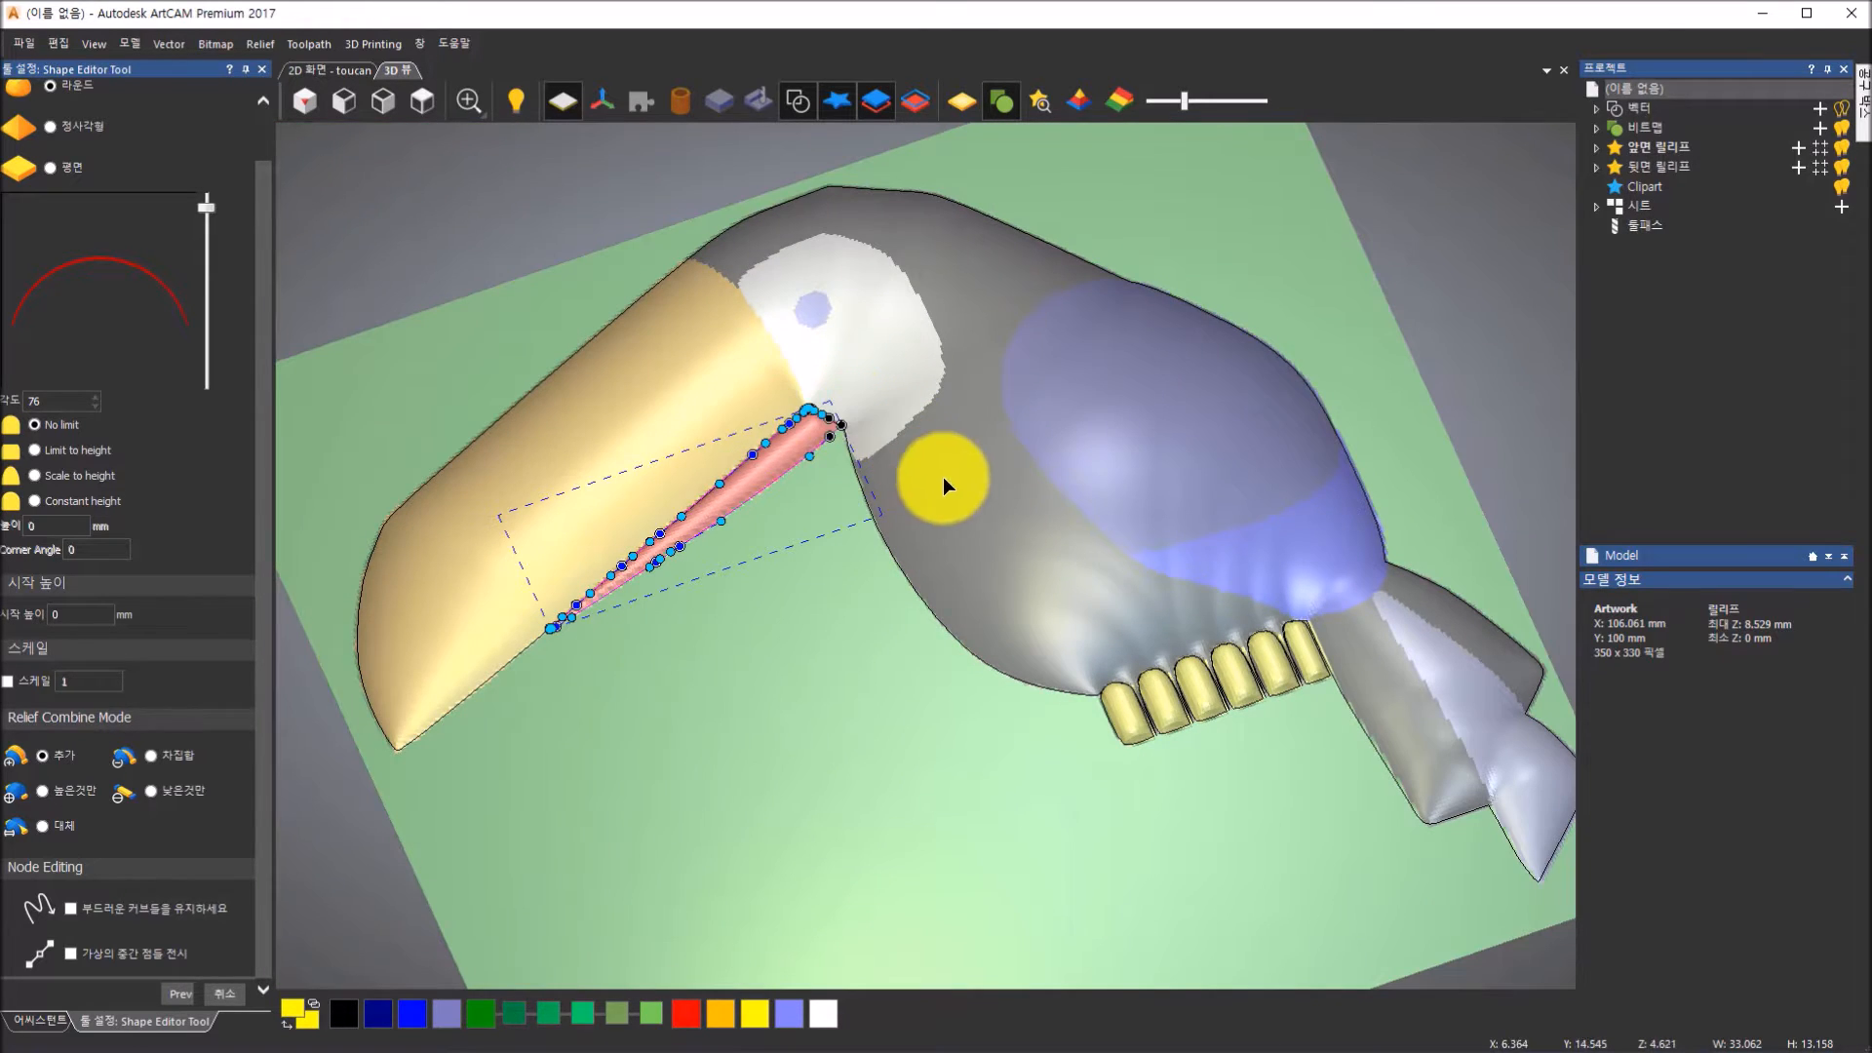
{"action": "scroll", "coordinate": [958, 606], "scroll_direction": "up", "scroll_amount": 1}
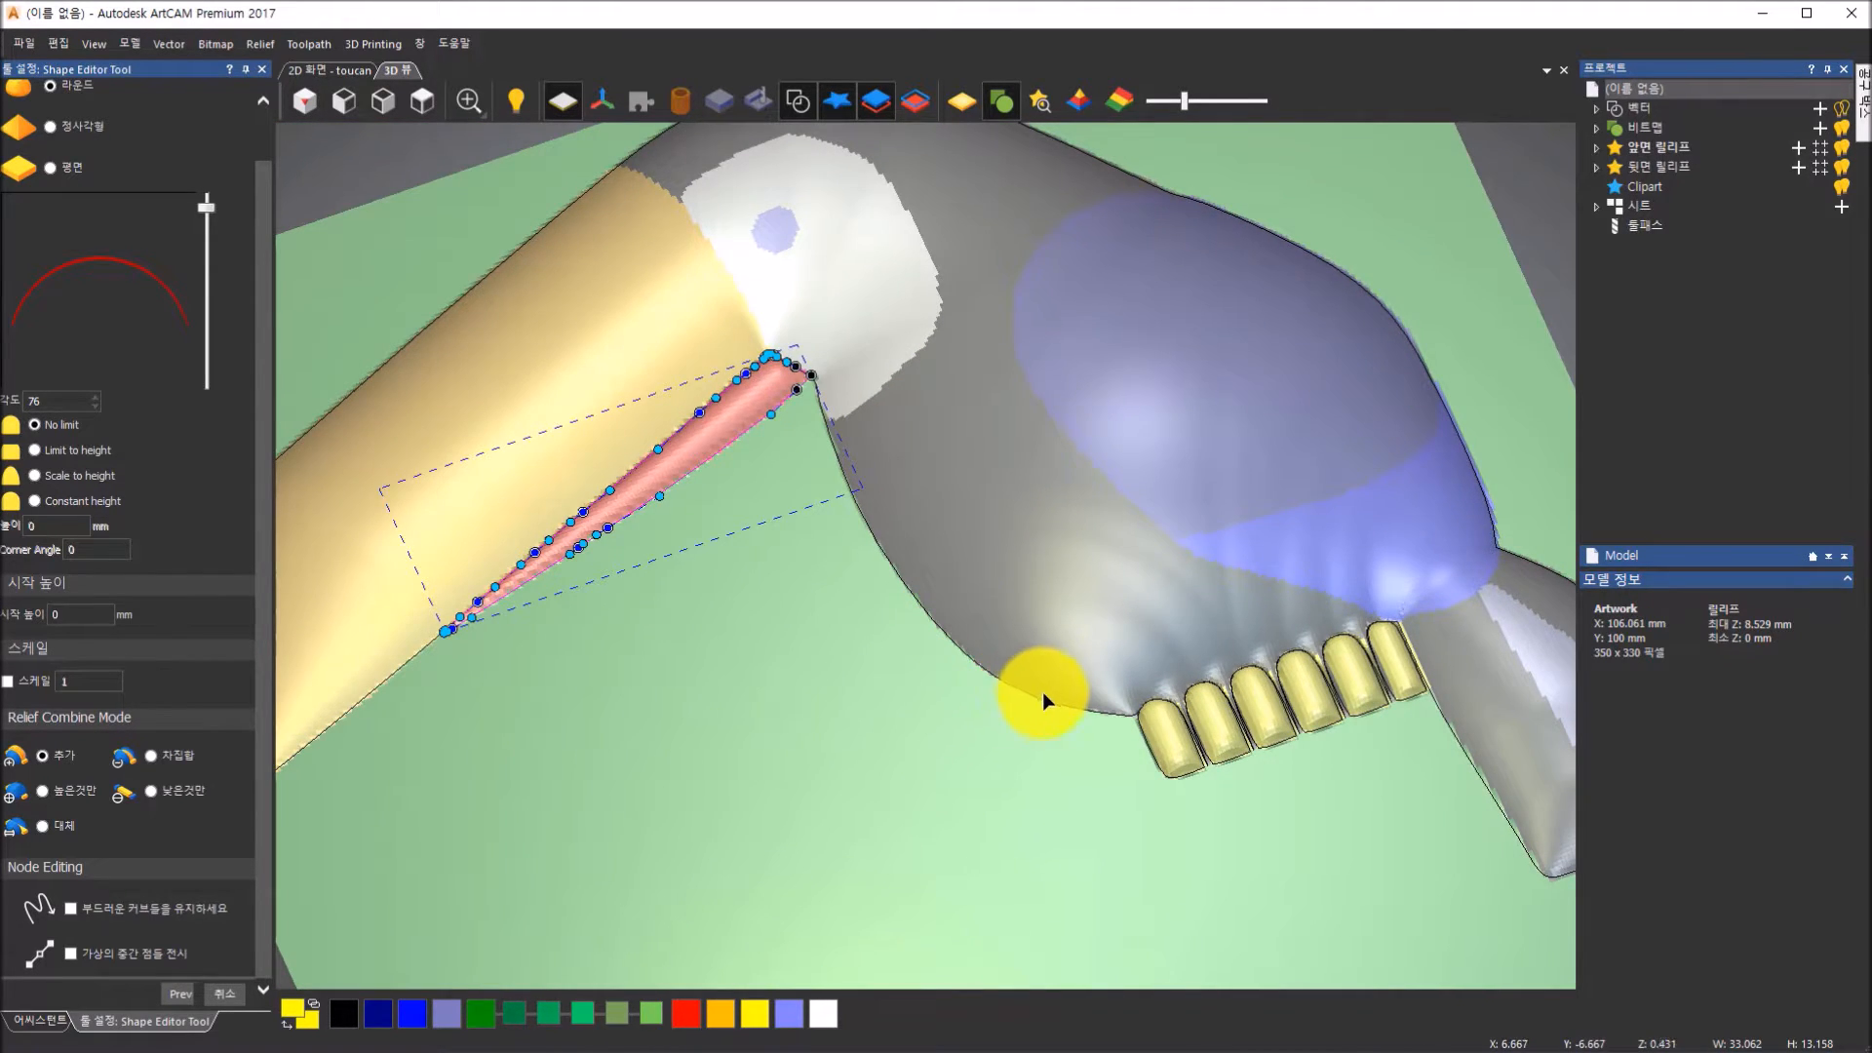
{"action": "scroll", "coordinate": [1044, 700], "scroll_direction": "up", "scroll_amount": 2}
{"action": "scroll", "coordinate": [934, 650], "scroll_direction": "up", "scroll_amount": 3}
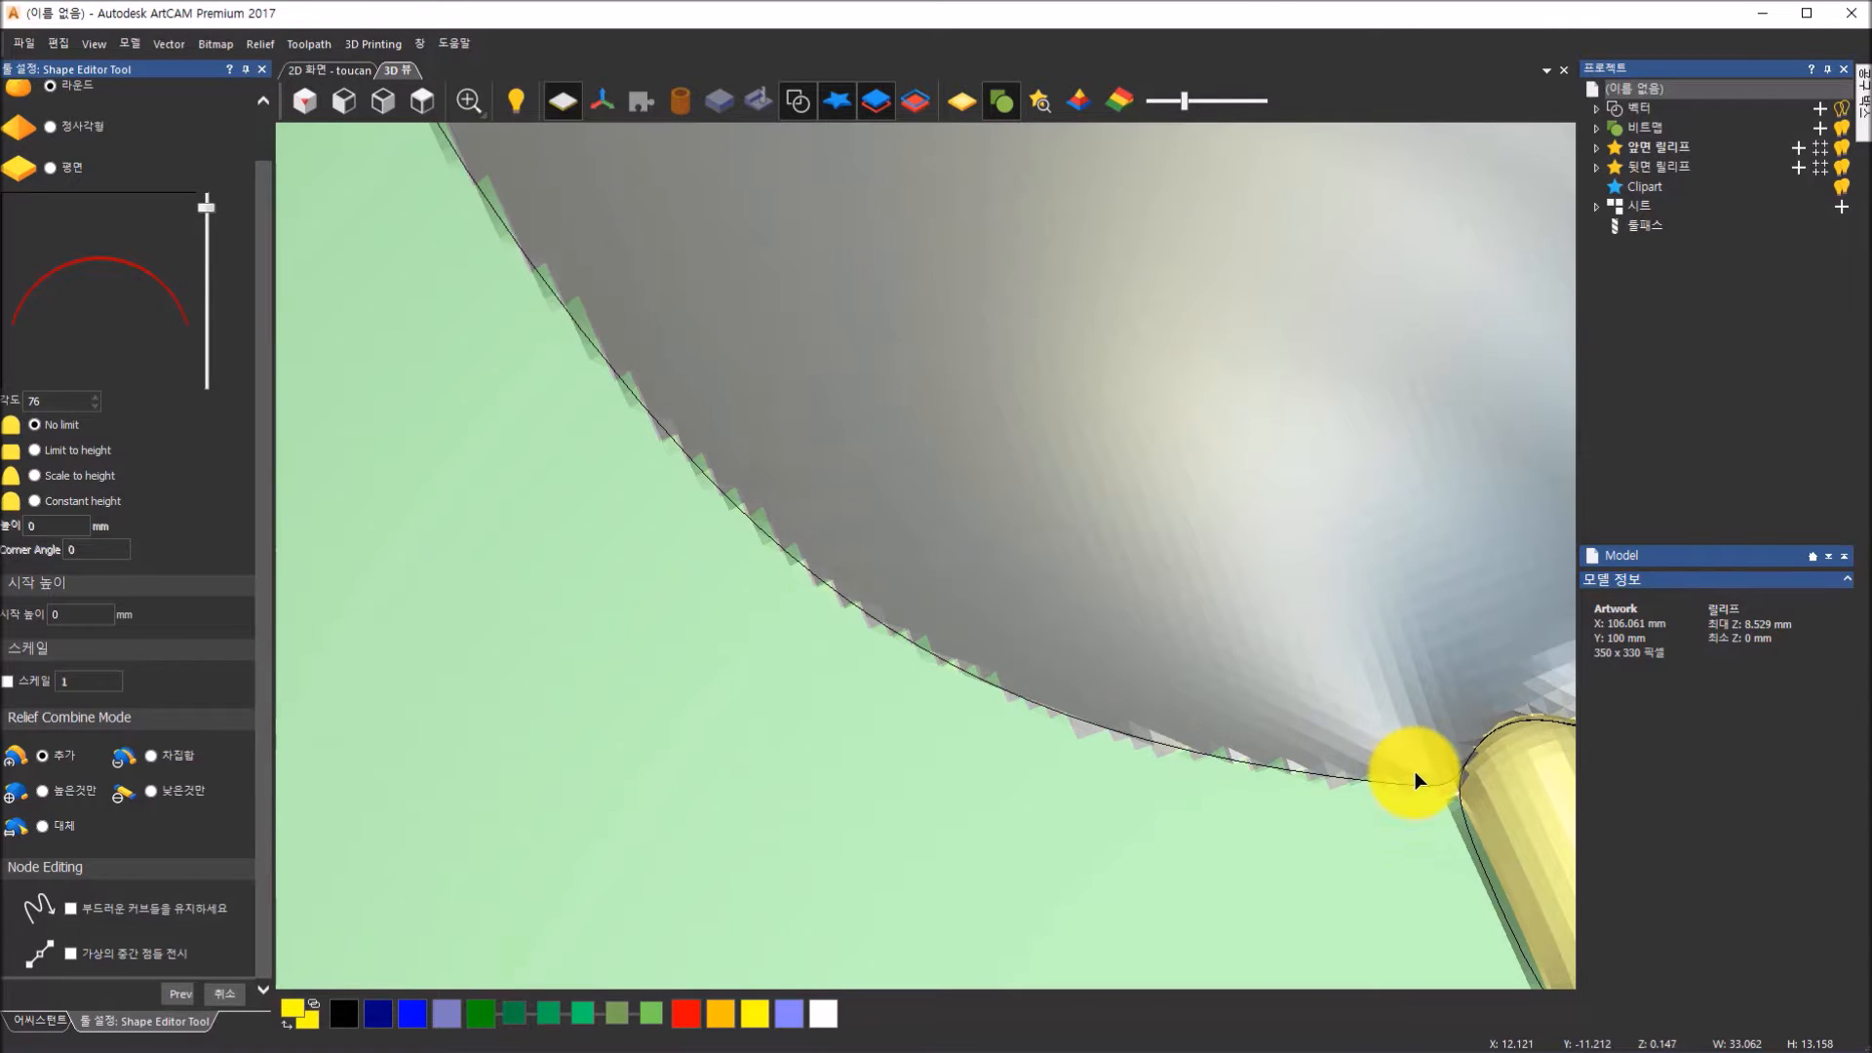
{"action": "scroll", "coordinate": [1416, 773], "scroll_direction": "down", "scroll_amount": 1}
{"action": "scroll", "coordinate": [1413, 770], "scroll_direction": "down", "scroll_amount": 4}
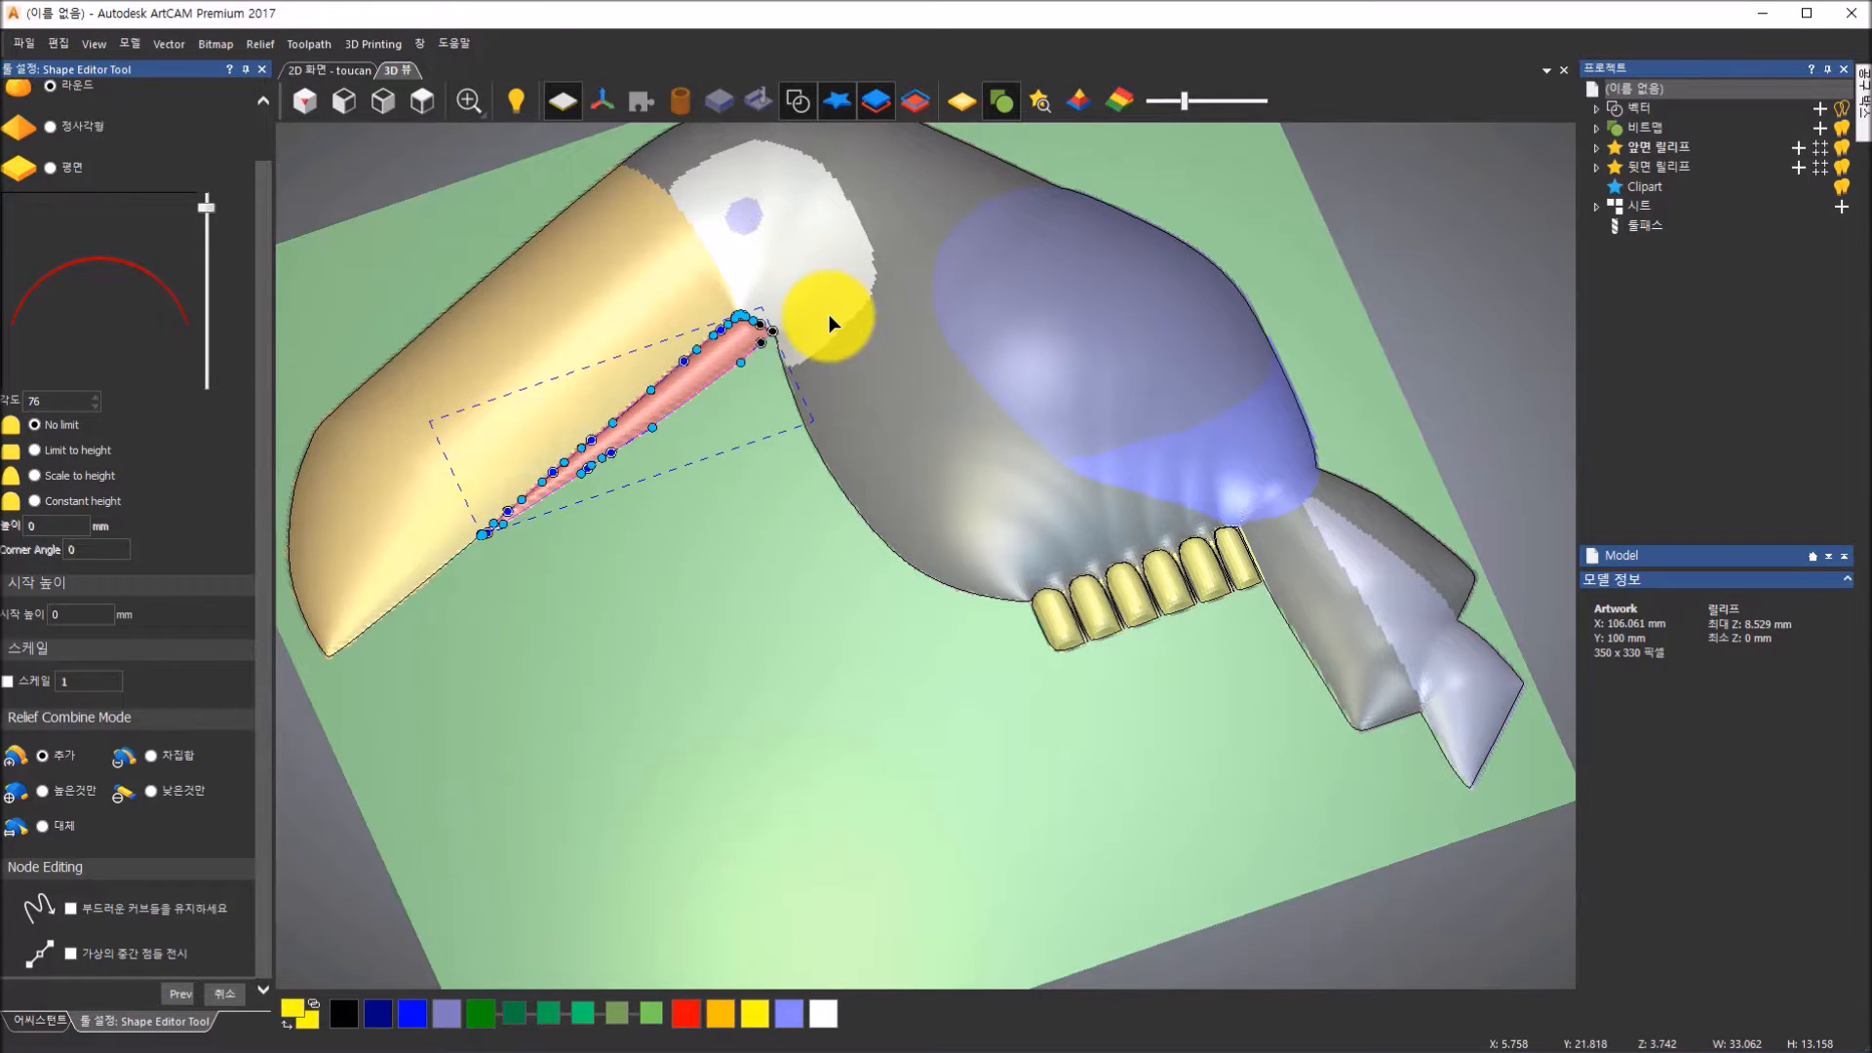
{"action": "left_click", "coordinate": [208, 999]}
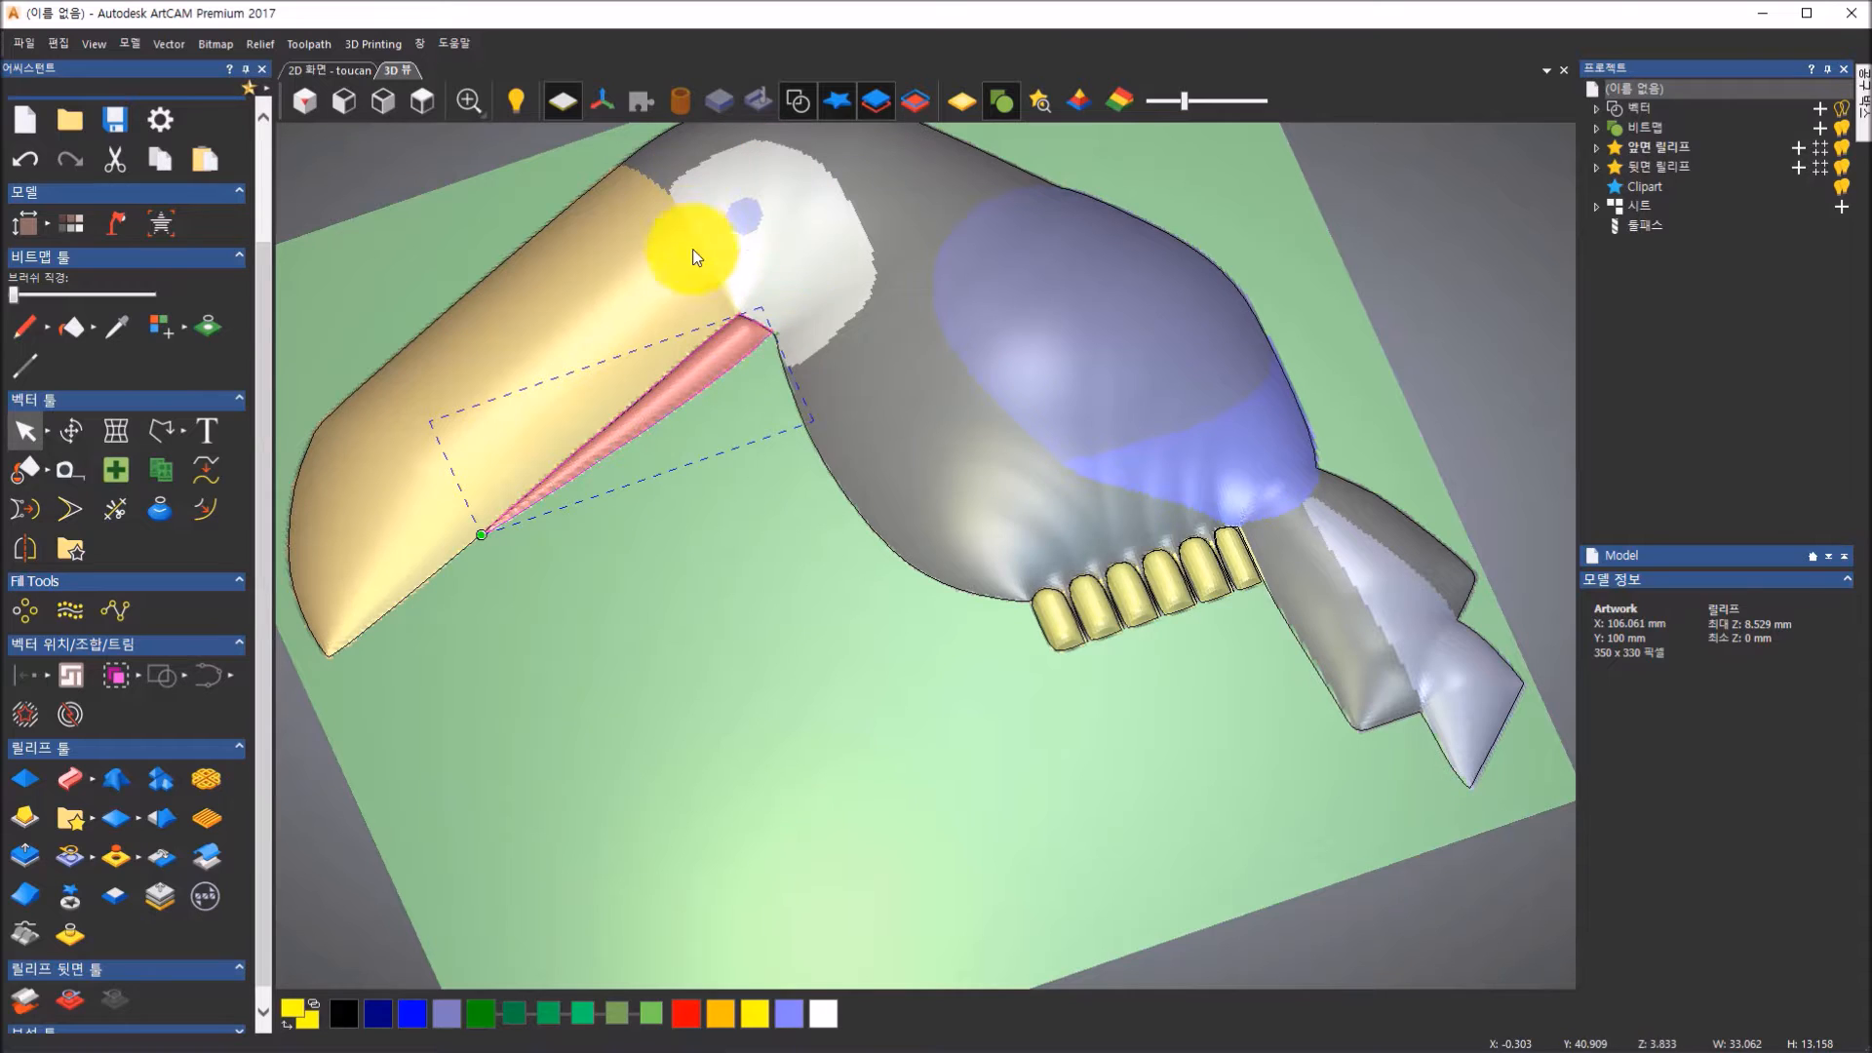
Give the white head patch colour a subtractive flat profile with a start height of 0.5 mm and no height limit
{"action": "left_click", "coordinate": [828, 1010]}
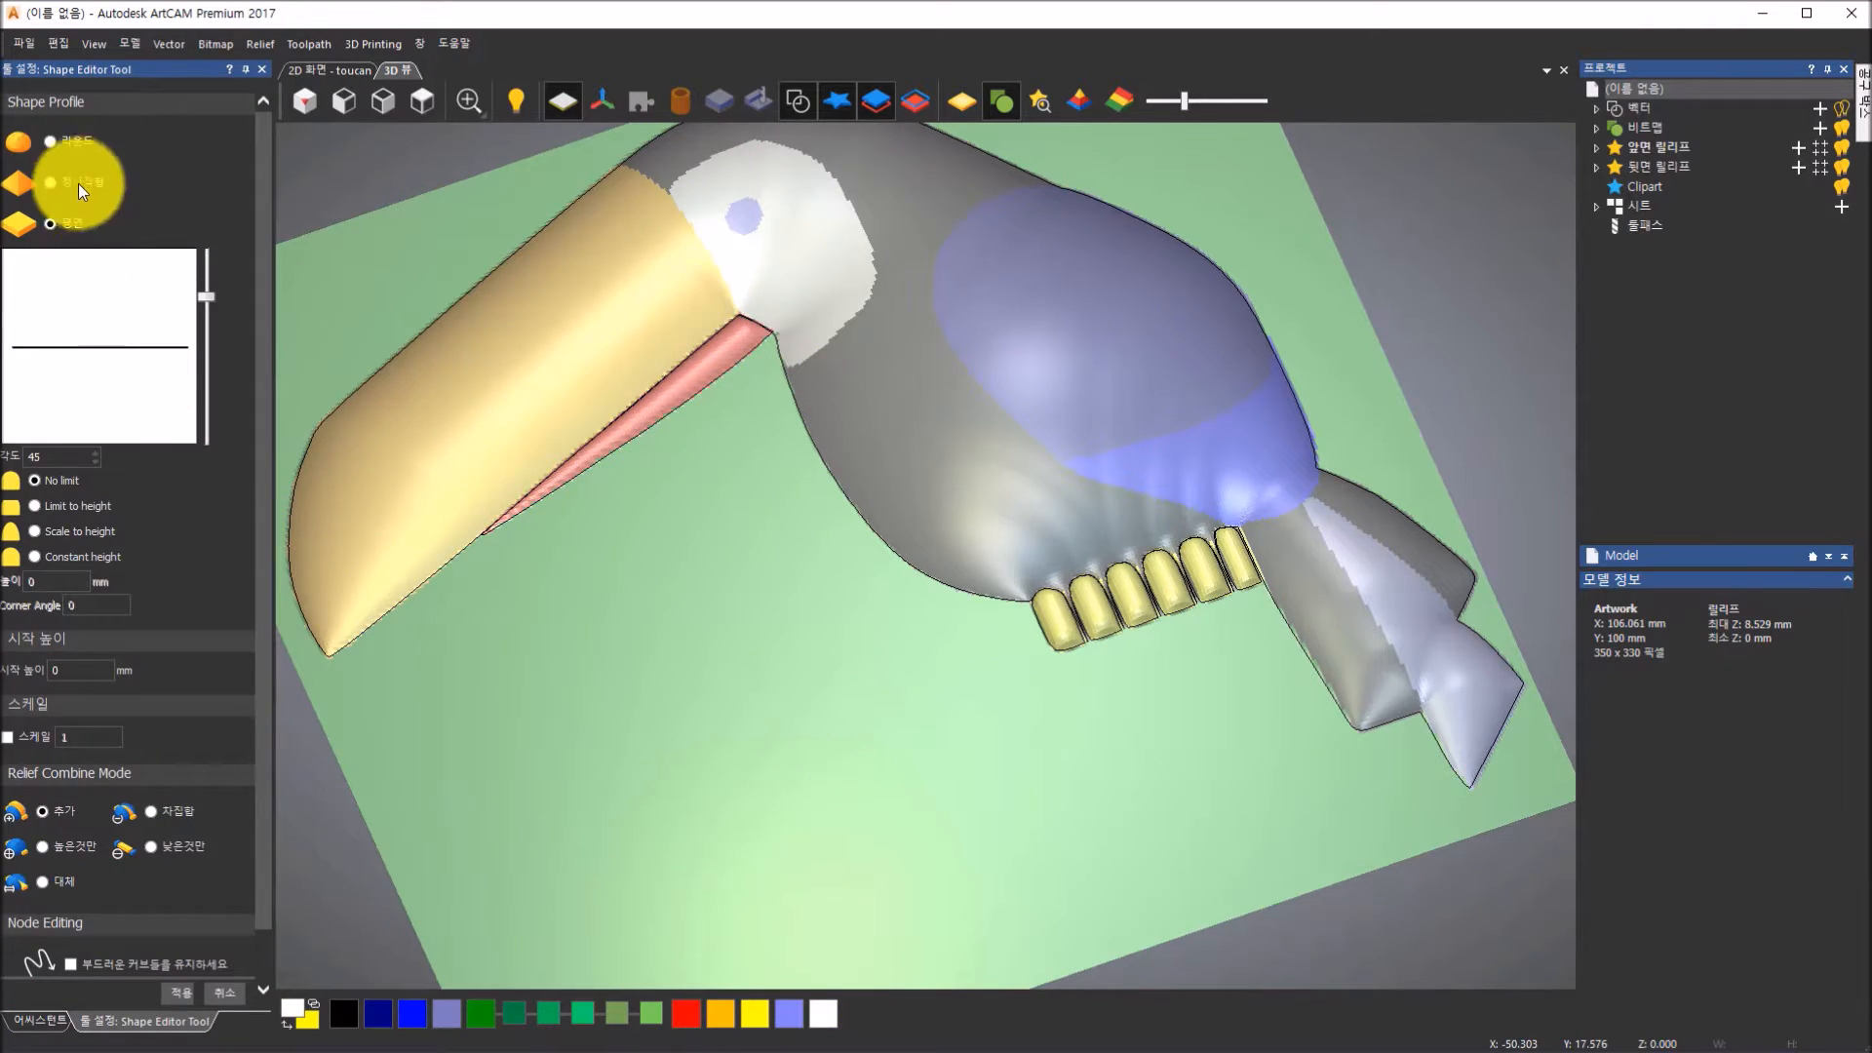
{"action": "left_click_drag", "start_coordinate": [836, 313], "coordinate": [877, 196]}
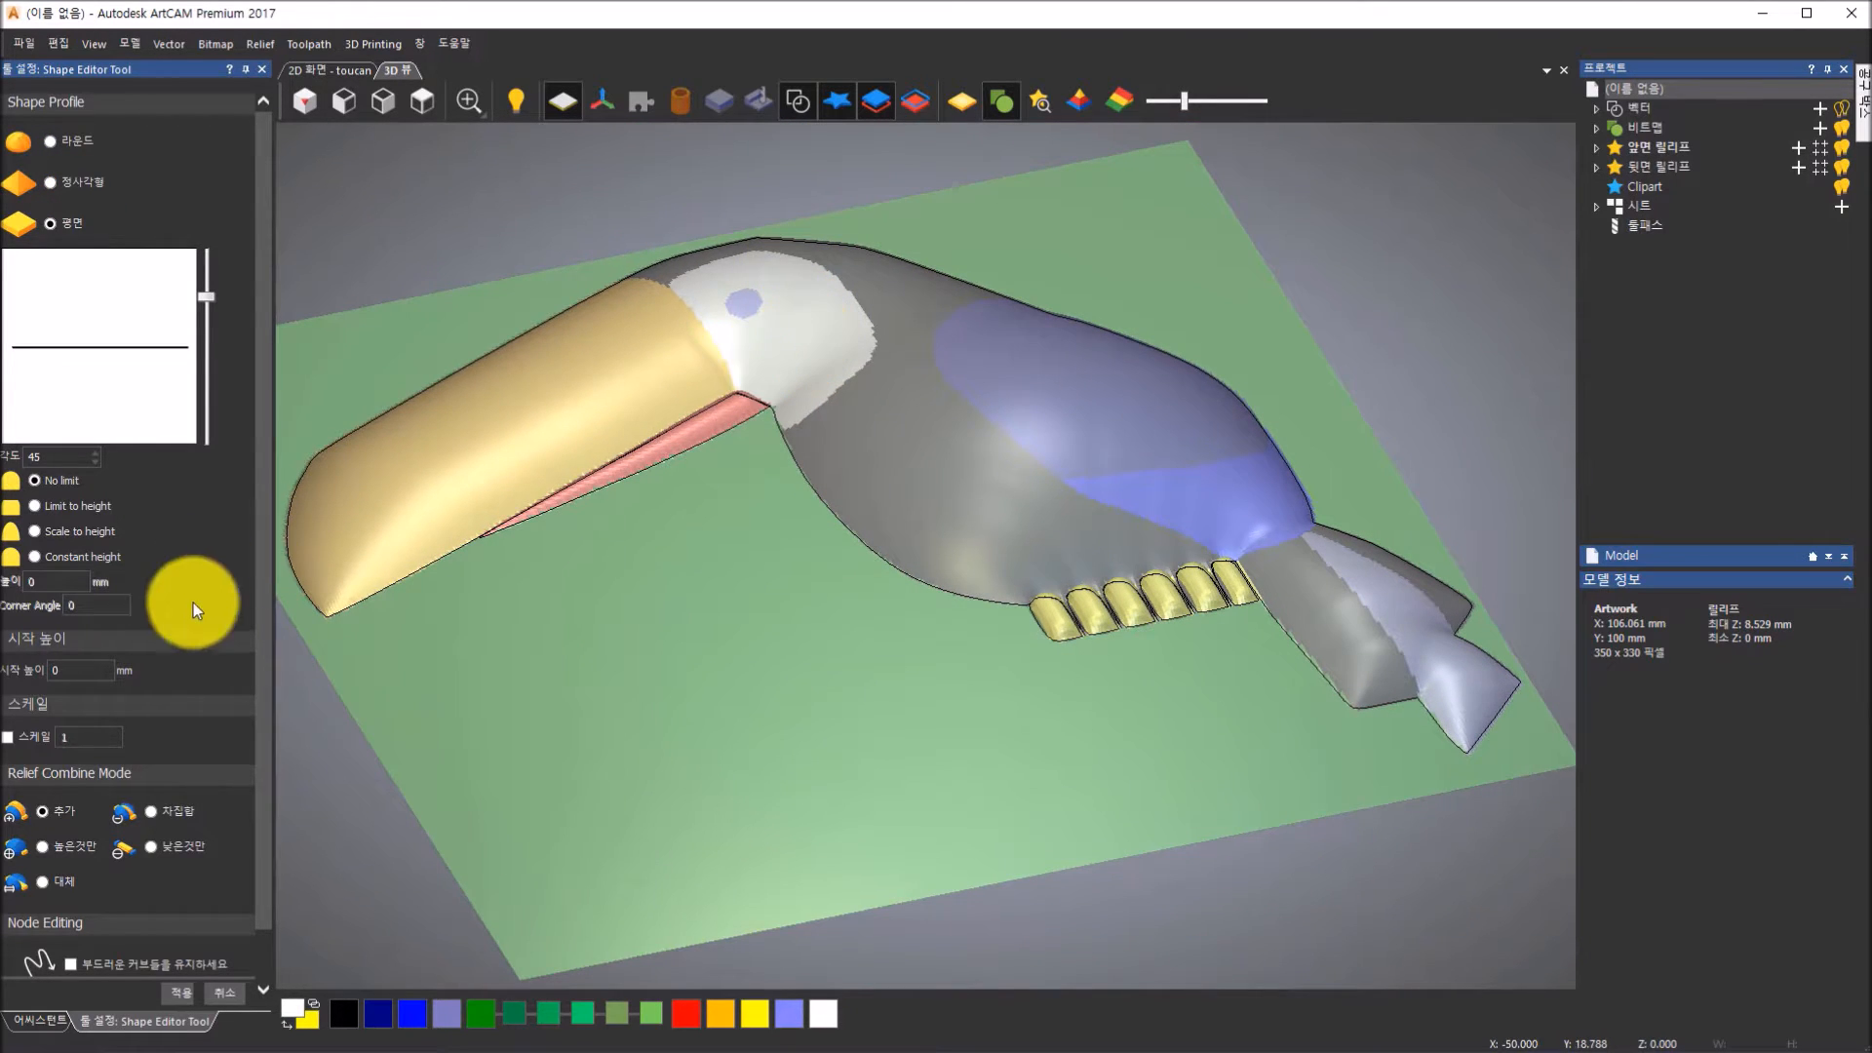
{"action": "left_click", "coordinate": [95, 671]}
{"action": "type", "text": ".5"}
{"action": "left_click_drag", "start_coordinate": [840, 318], "coordinate": [643, 409]}
{"action": "left_click", "coordinate": [149, 811]}
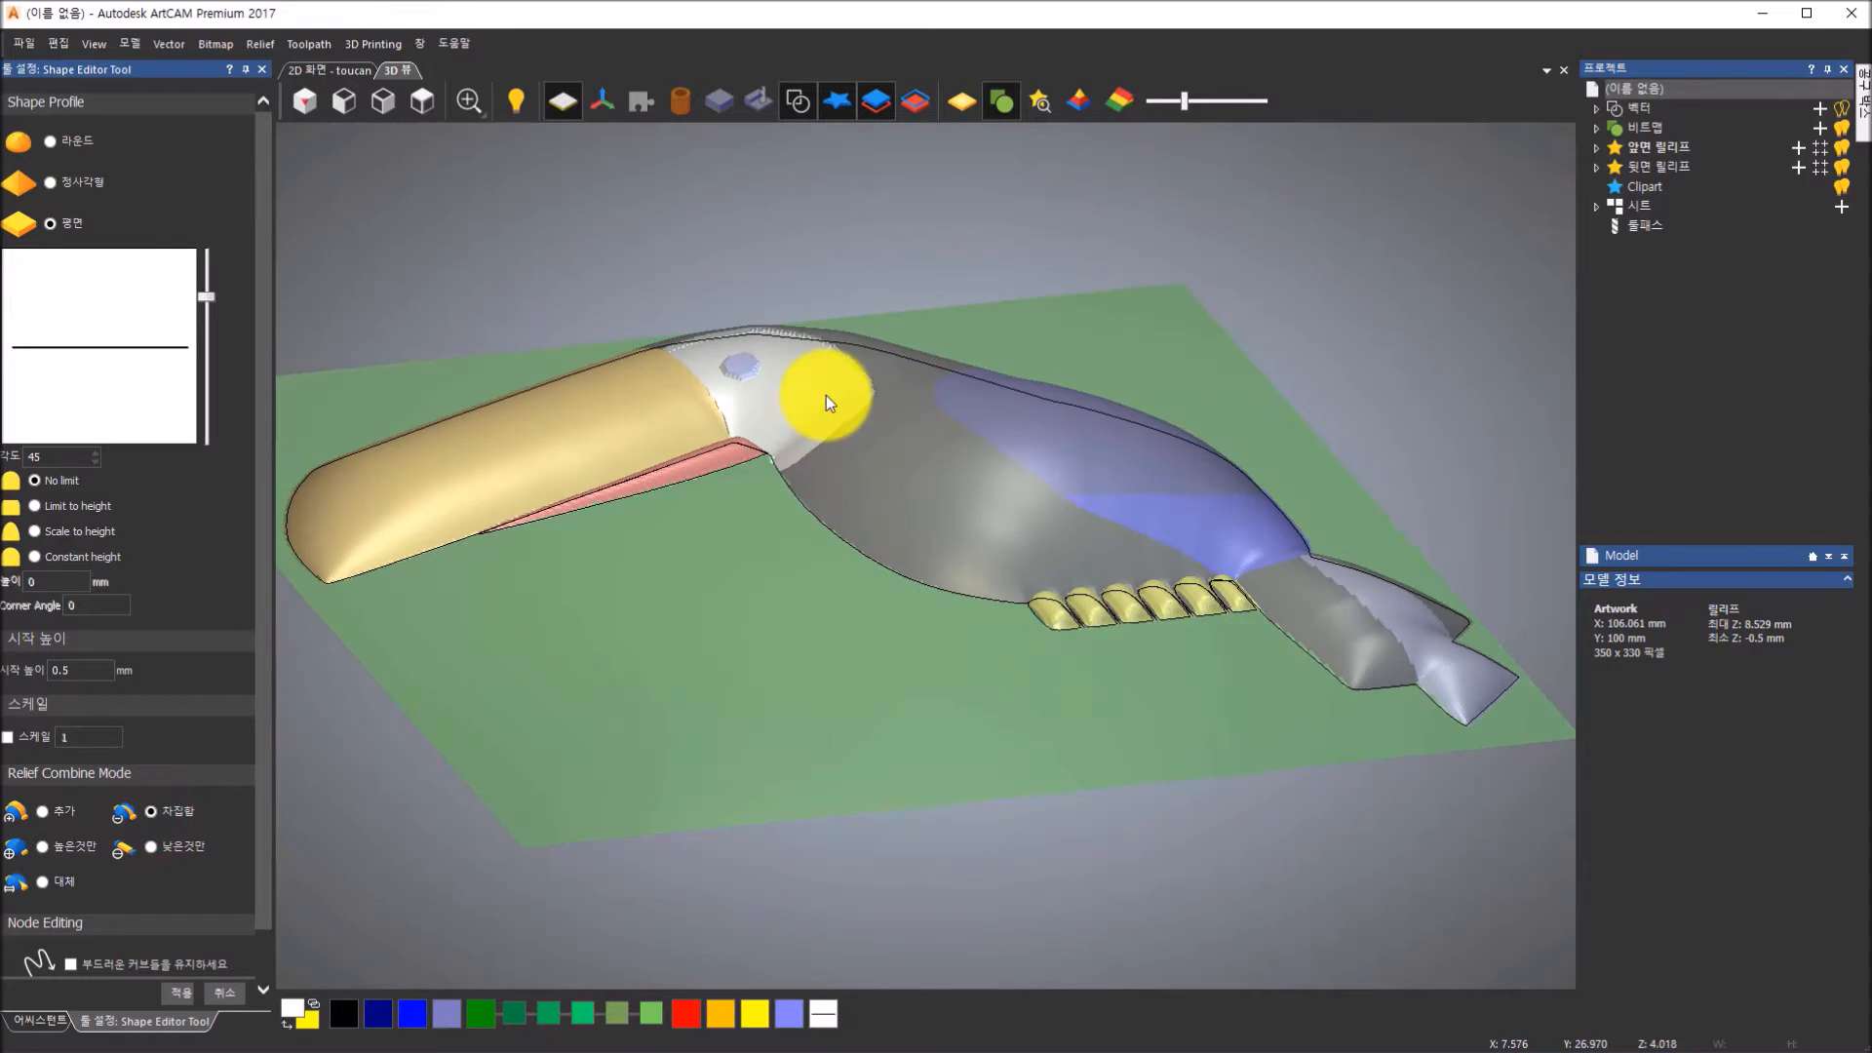
{"action": "scroll", "coordinate": [827, 395], "scroll_direction": "up", "scroll_amount": 3}
{"action": "scroll", "coordinate": [669, 325], "scroll_direction": "up", "scroll_amount": 2}
{"action": "left_click_drag", "start_coordinate": [636, 533], "coordinate": [287, 856]}
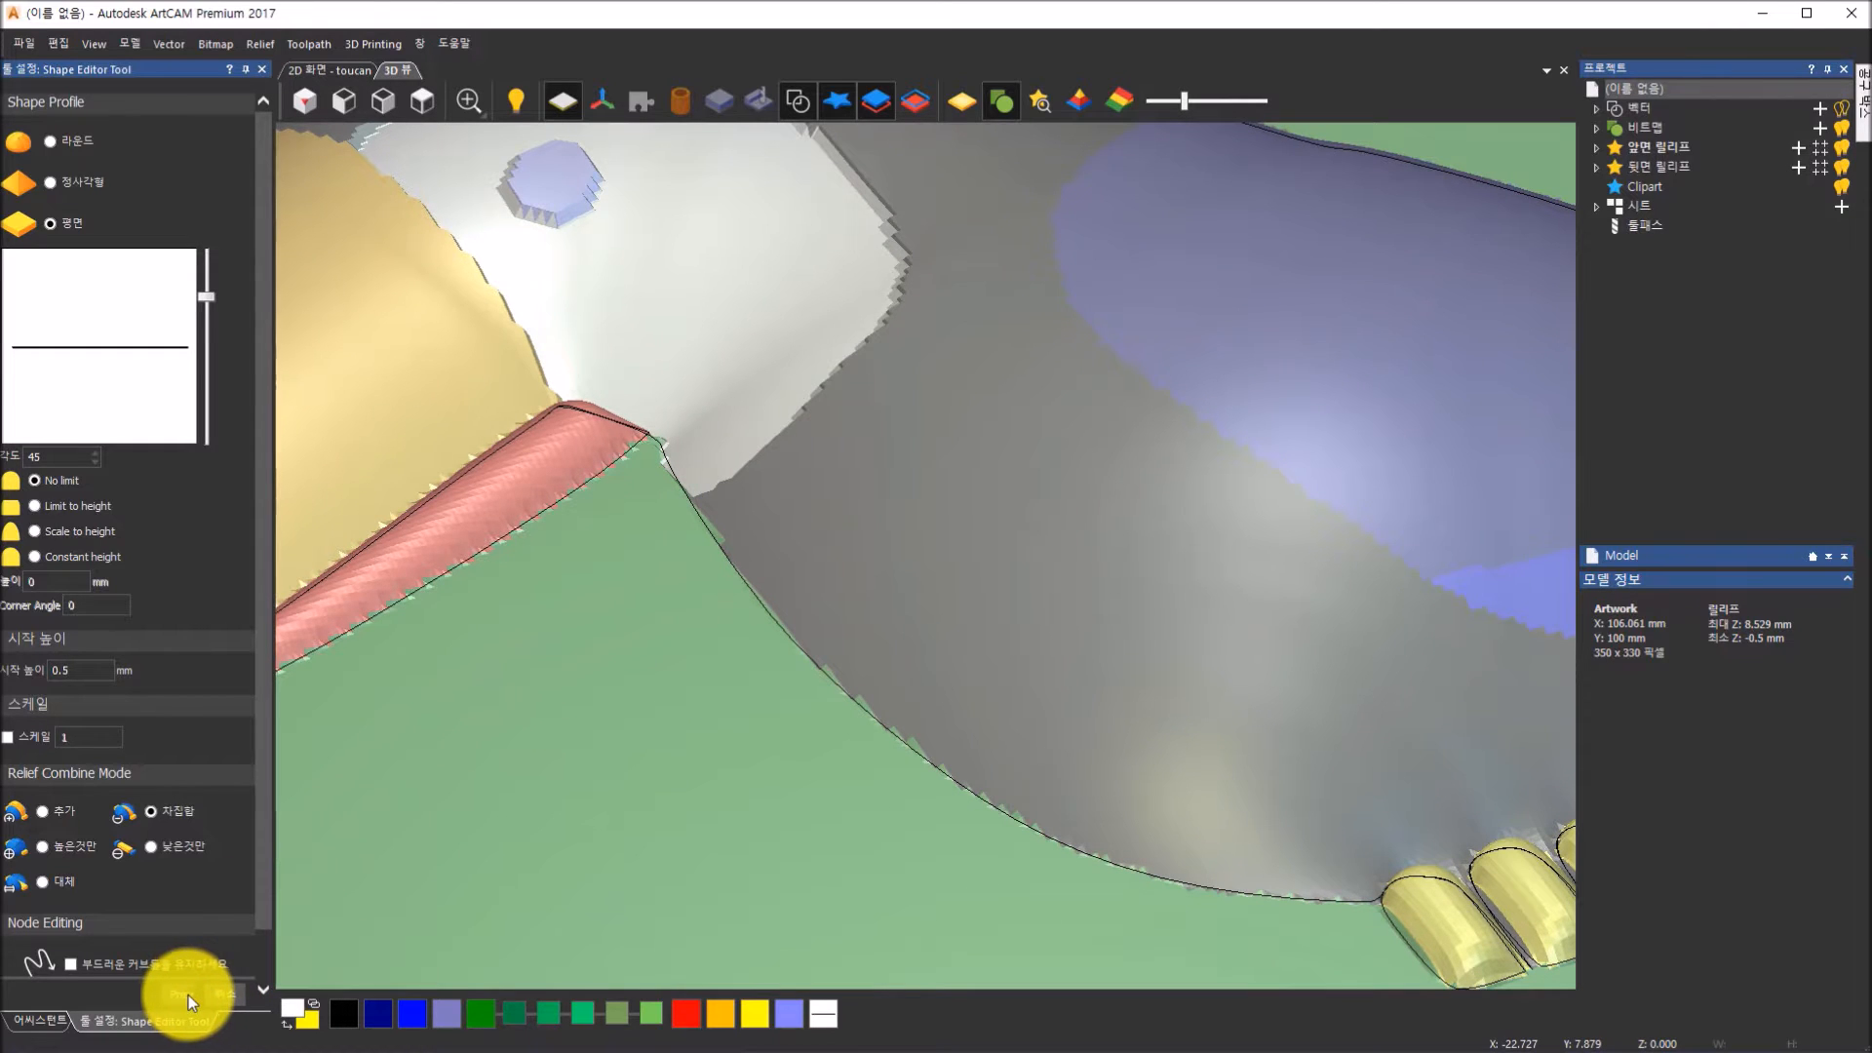
{"action": "scroll", "coordinate": [688, 220], "scroll_direction": "down", "scroll_amount": 4}
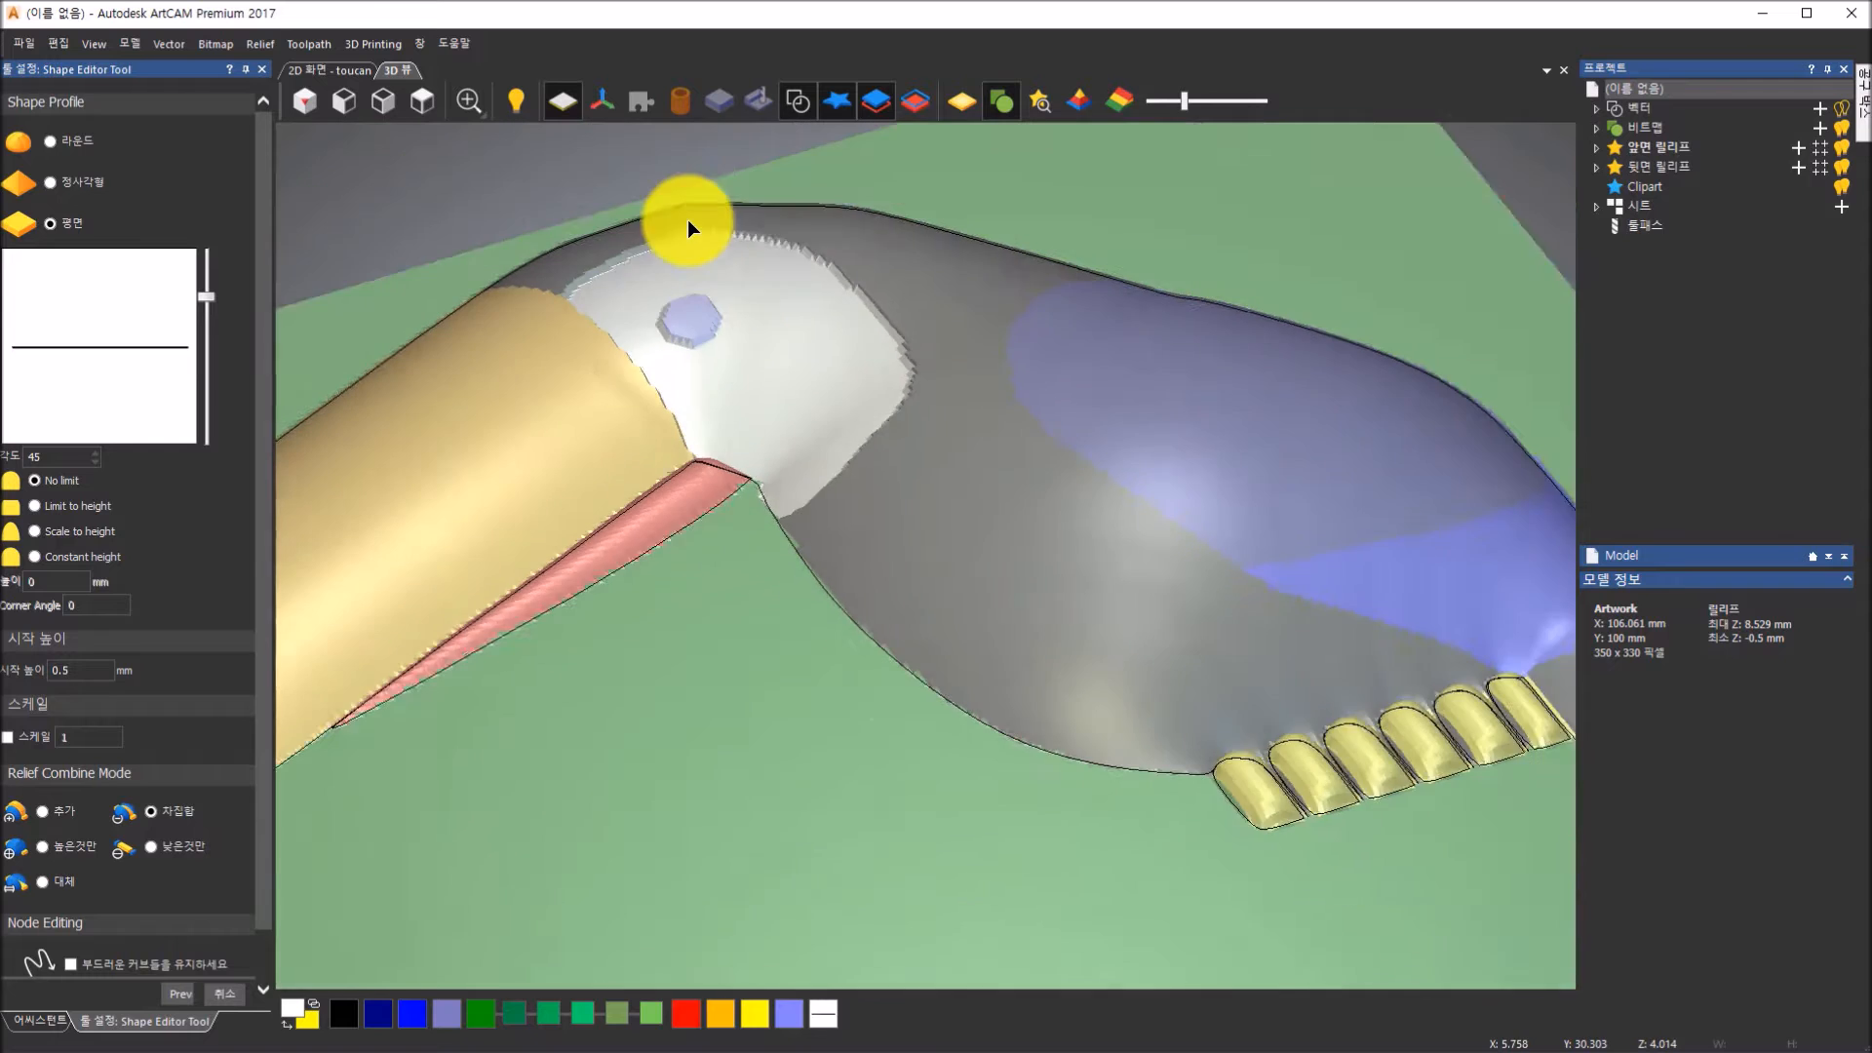
{"action": "left_click_drag", "start_coordinate": [1514, 562], "coordinate": [1281, 540]}
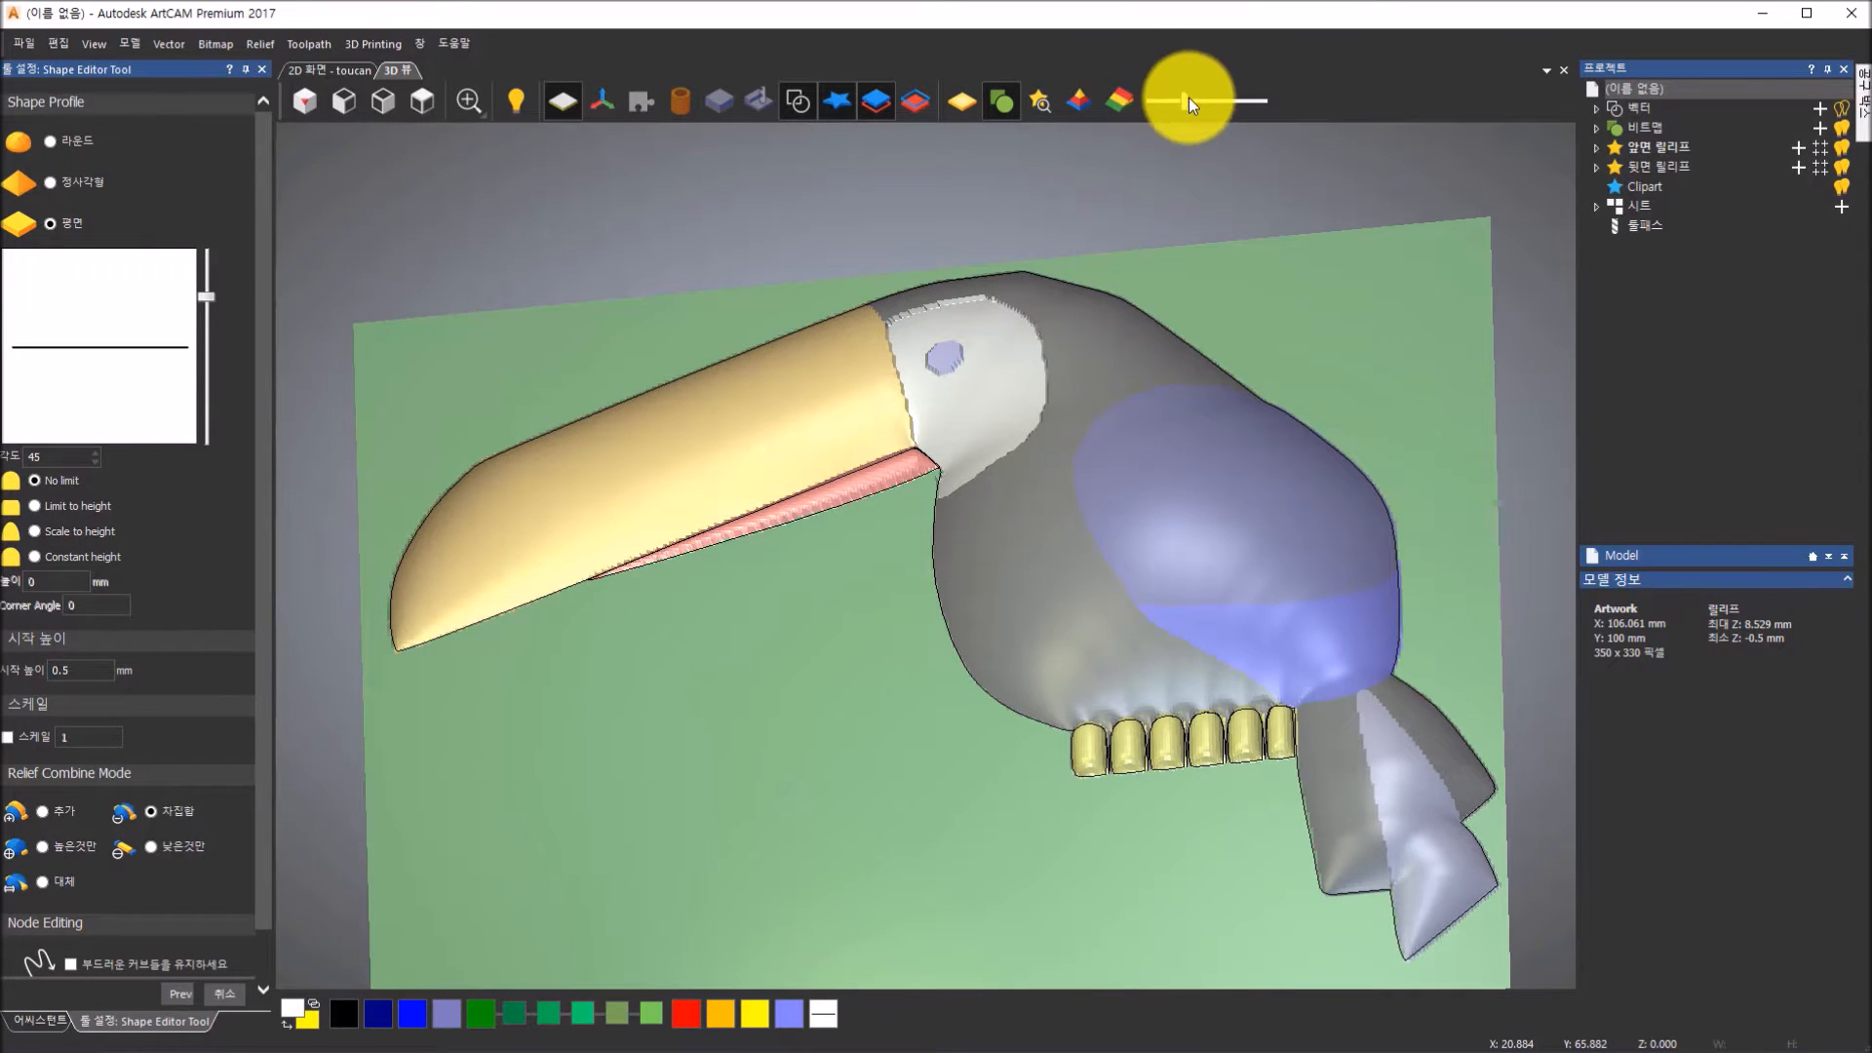
Raise the bitmap overlay on the 3D relief to full opacity, examine the toucan's body, and close the Shape Editor
{"action": "left_click_drag", "start_coordinate": [1187, 99], "coordinate": [1343, 107]}
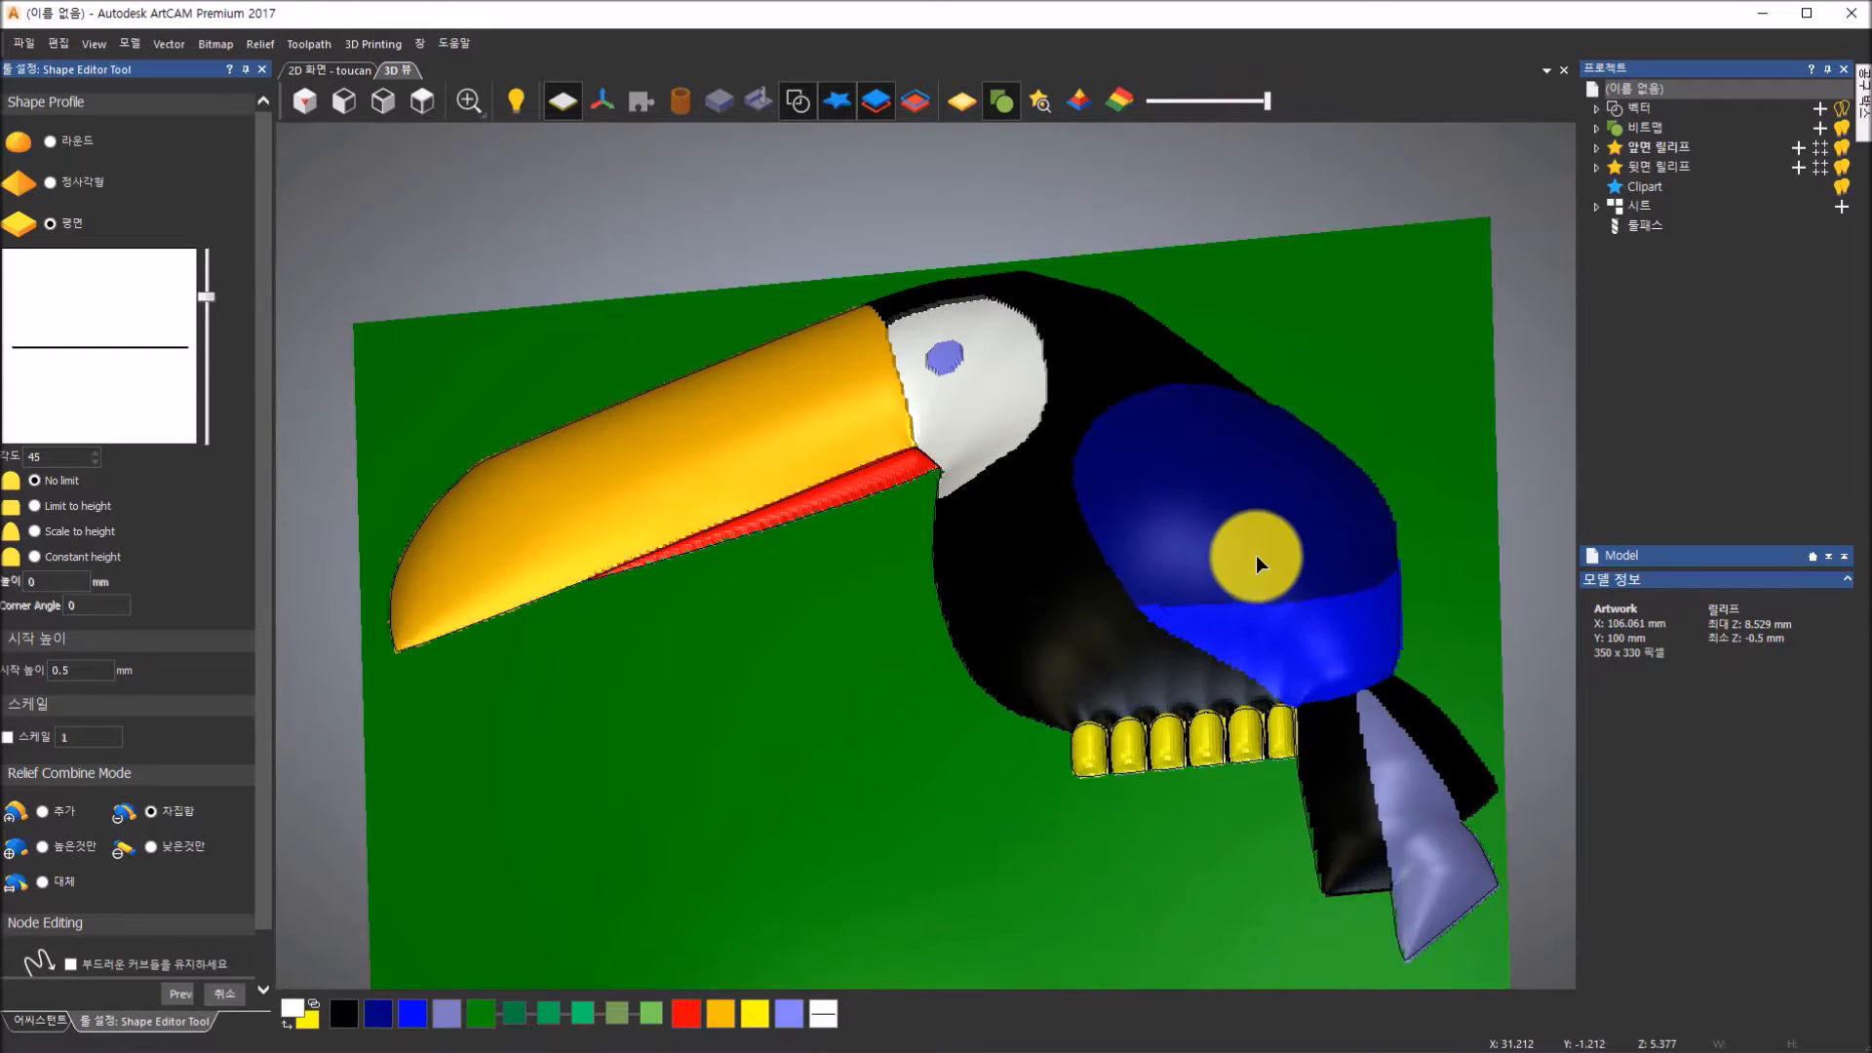
{"action": "scroll", "coordinate": [1116, 647], "scroll_direction": "up", "scroll_amount": 5}
{"action": "scroll", "coordinate": [1285, 657], "scroll_direction": "down", "scroll_amount": 2}
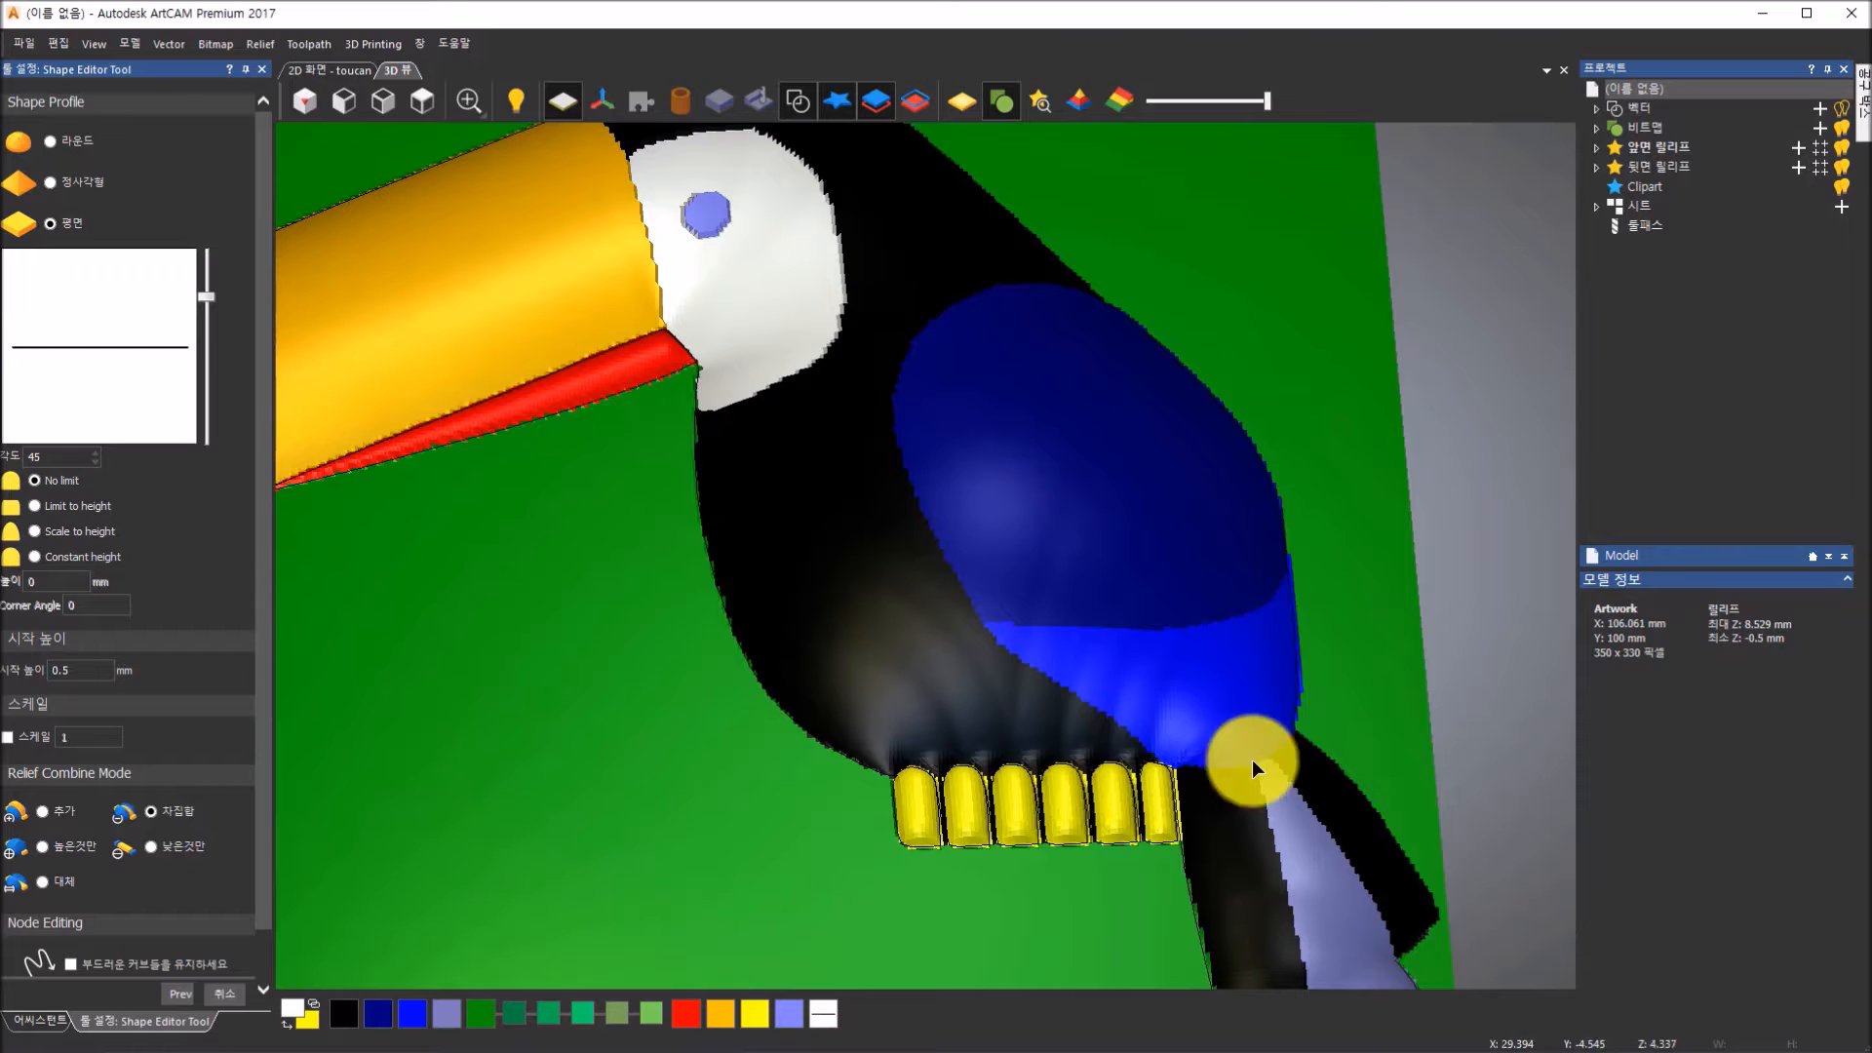
{"action": "left_click", "coordinate": [226, 992]}
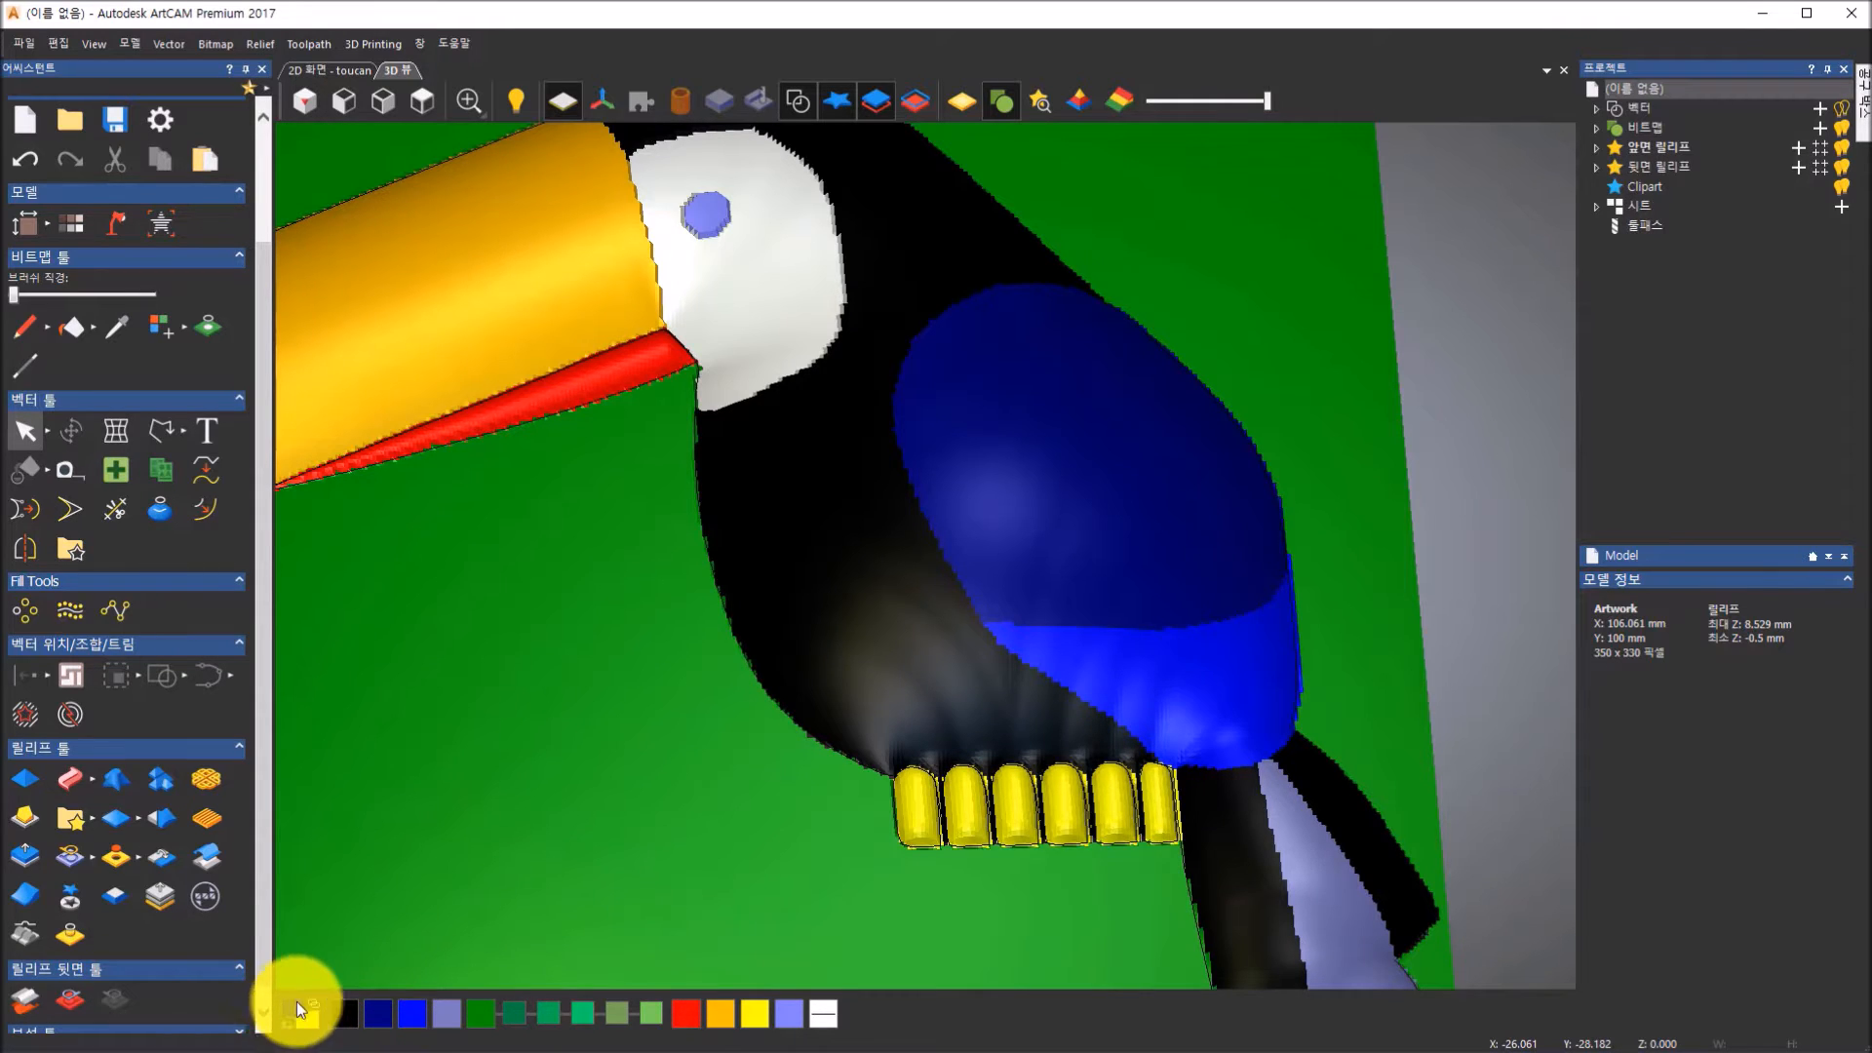
Link the bright blue wing colour to the dark blue and give the linked wing area an additive round profile
{"action": "right_click", "coordinate": [418, 1020]}
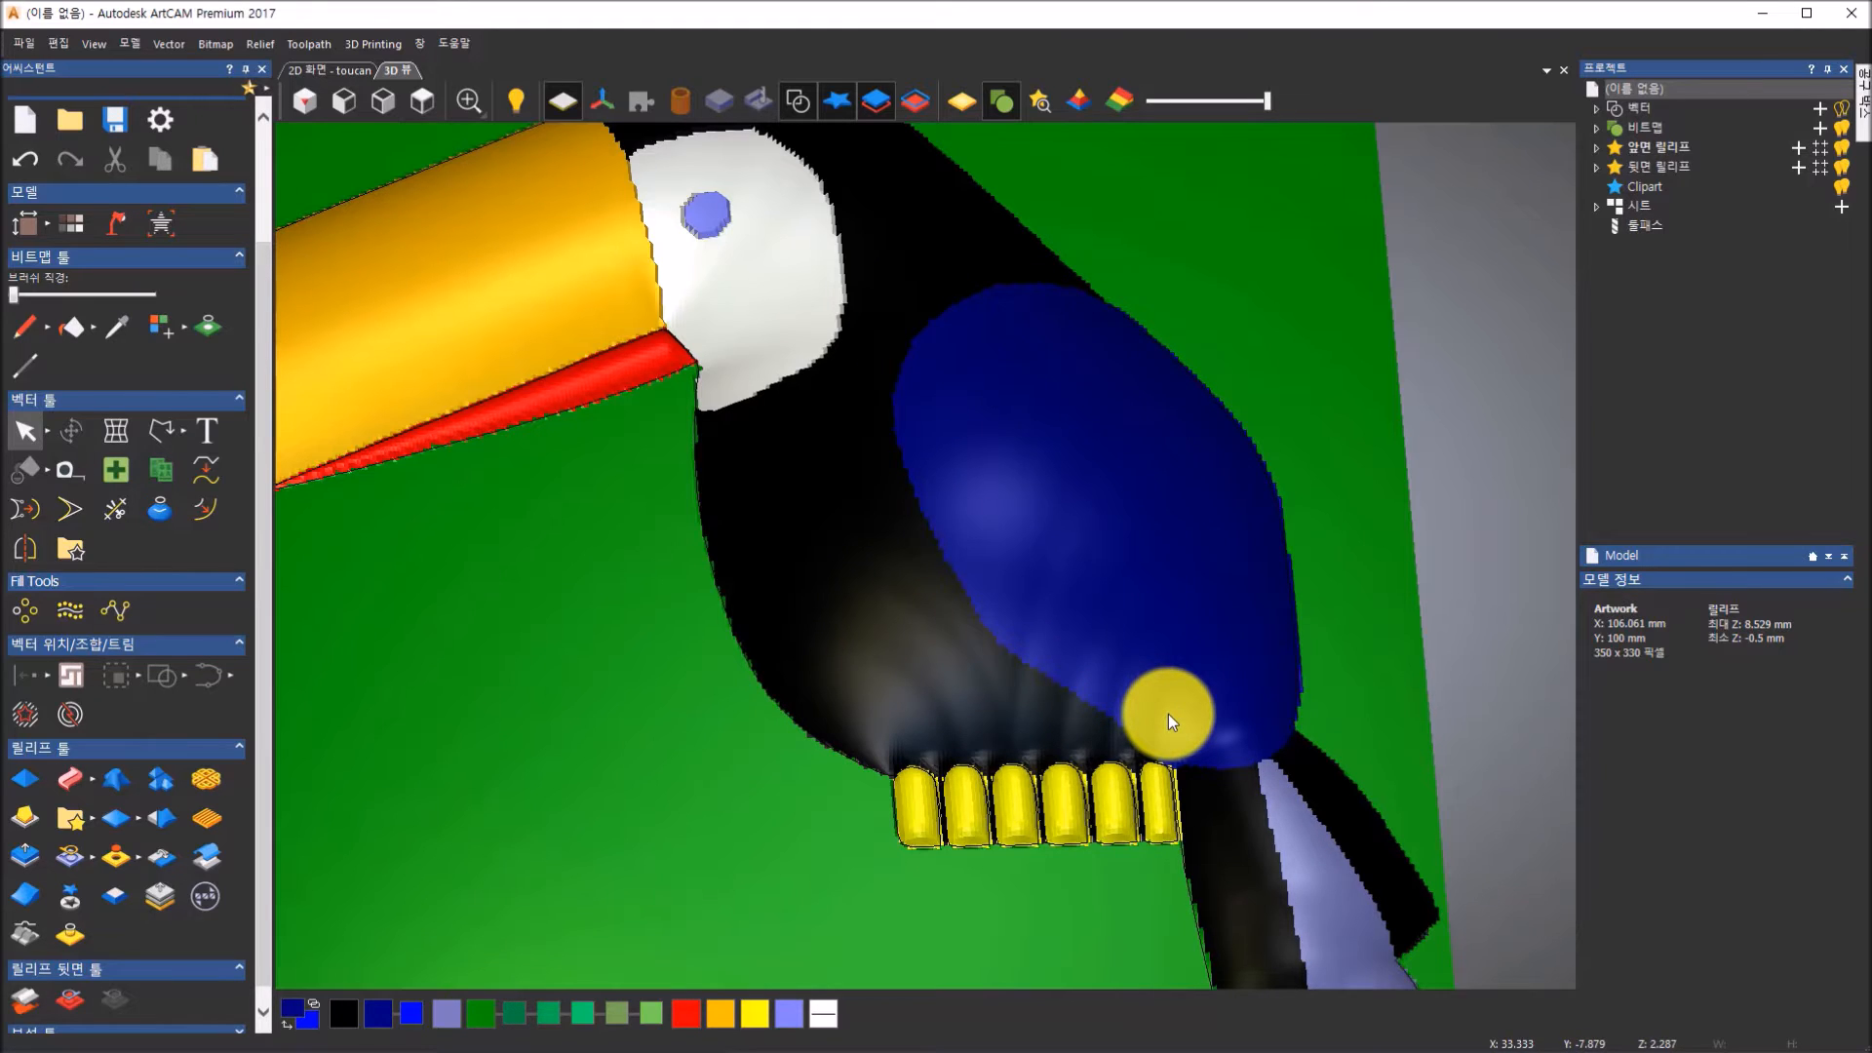
{"action": "double_click", "coordinate": [378, 1014]}
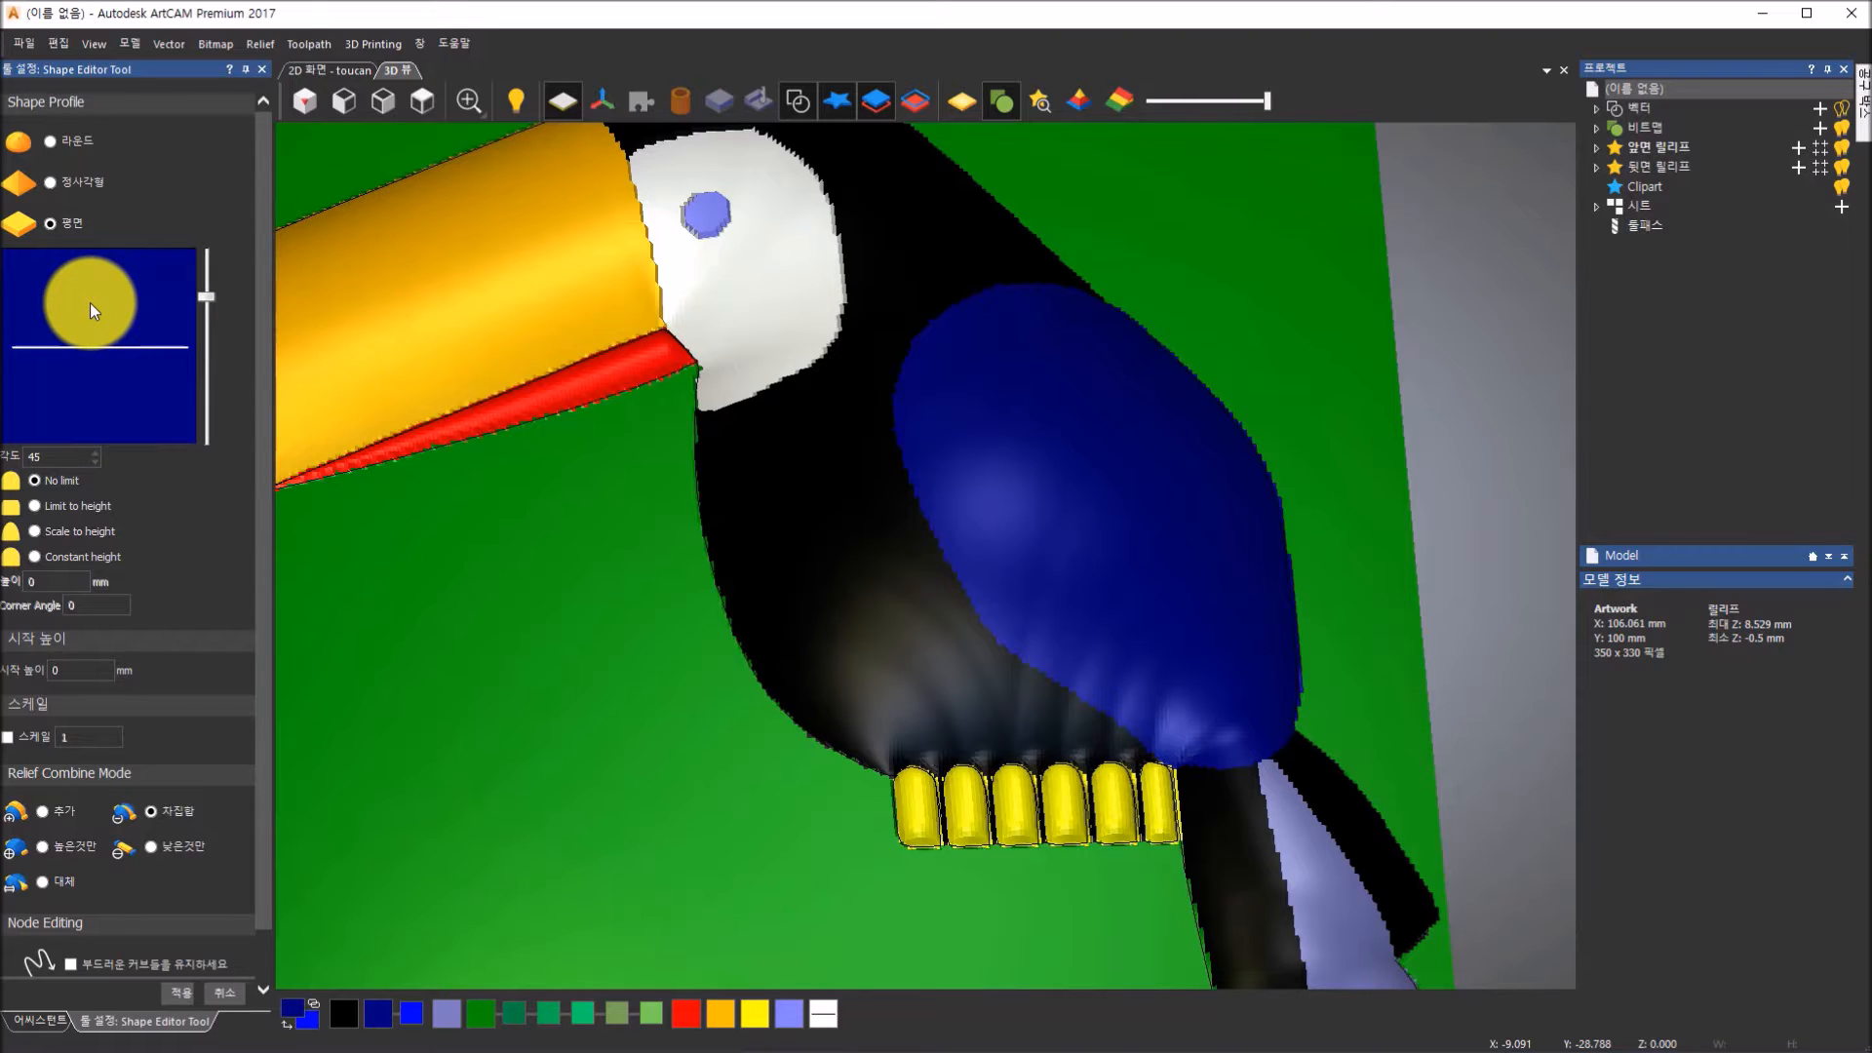
{"action": "left_click", "coordinate": [49, 143]}
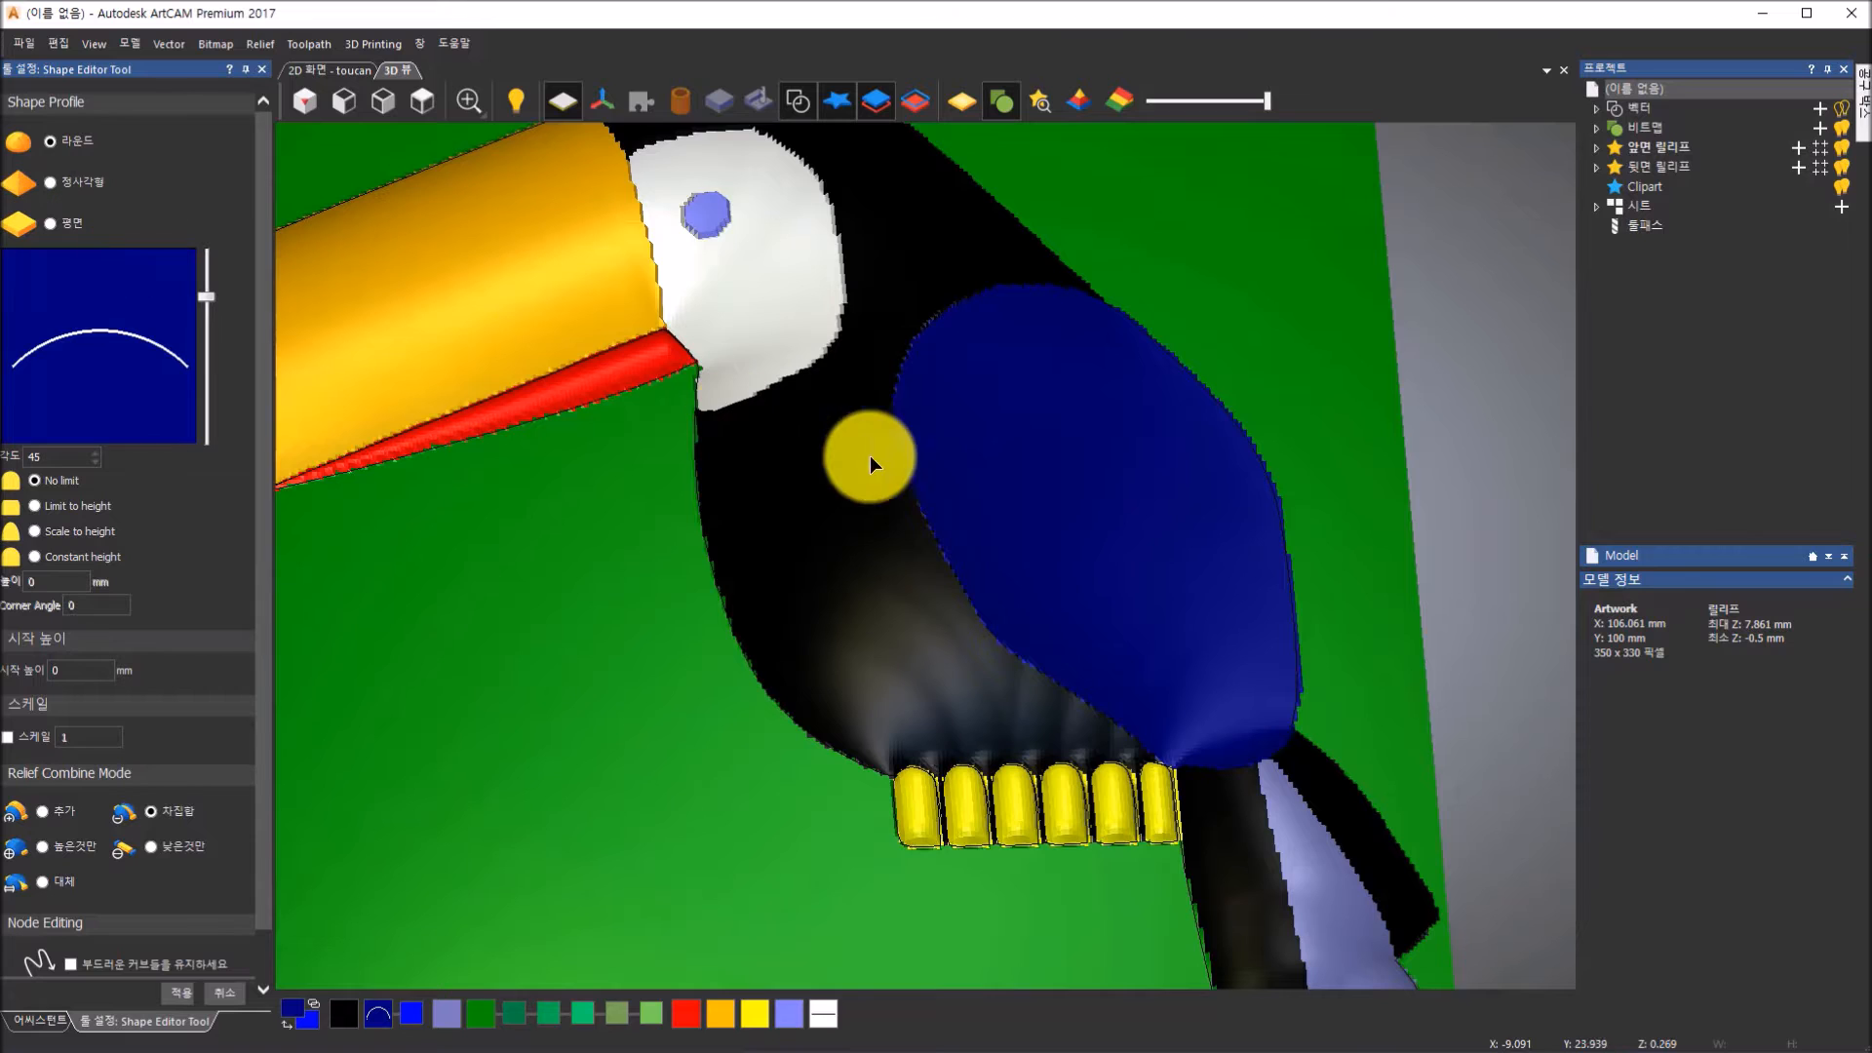
{"action": "left_click_drag", "start_coordinate": [1041, 571], "coordinate": [1102, 447]}
{"action": "left_click_drag", "start_coordinate": [584, 672], "coordinate": [612, 490]}
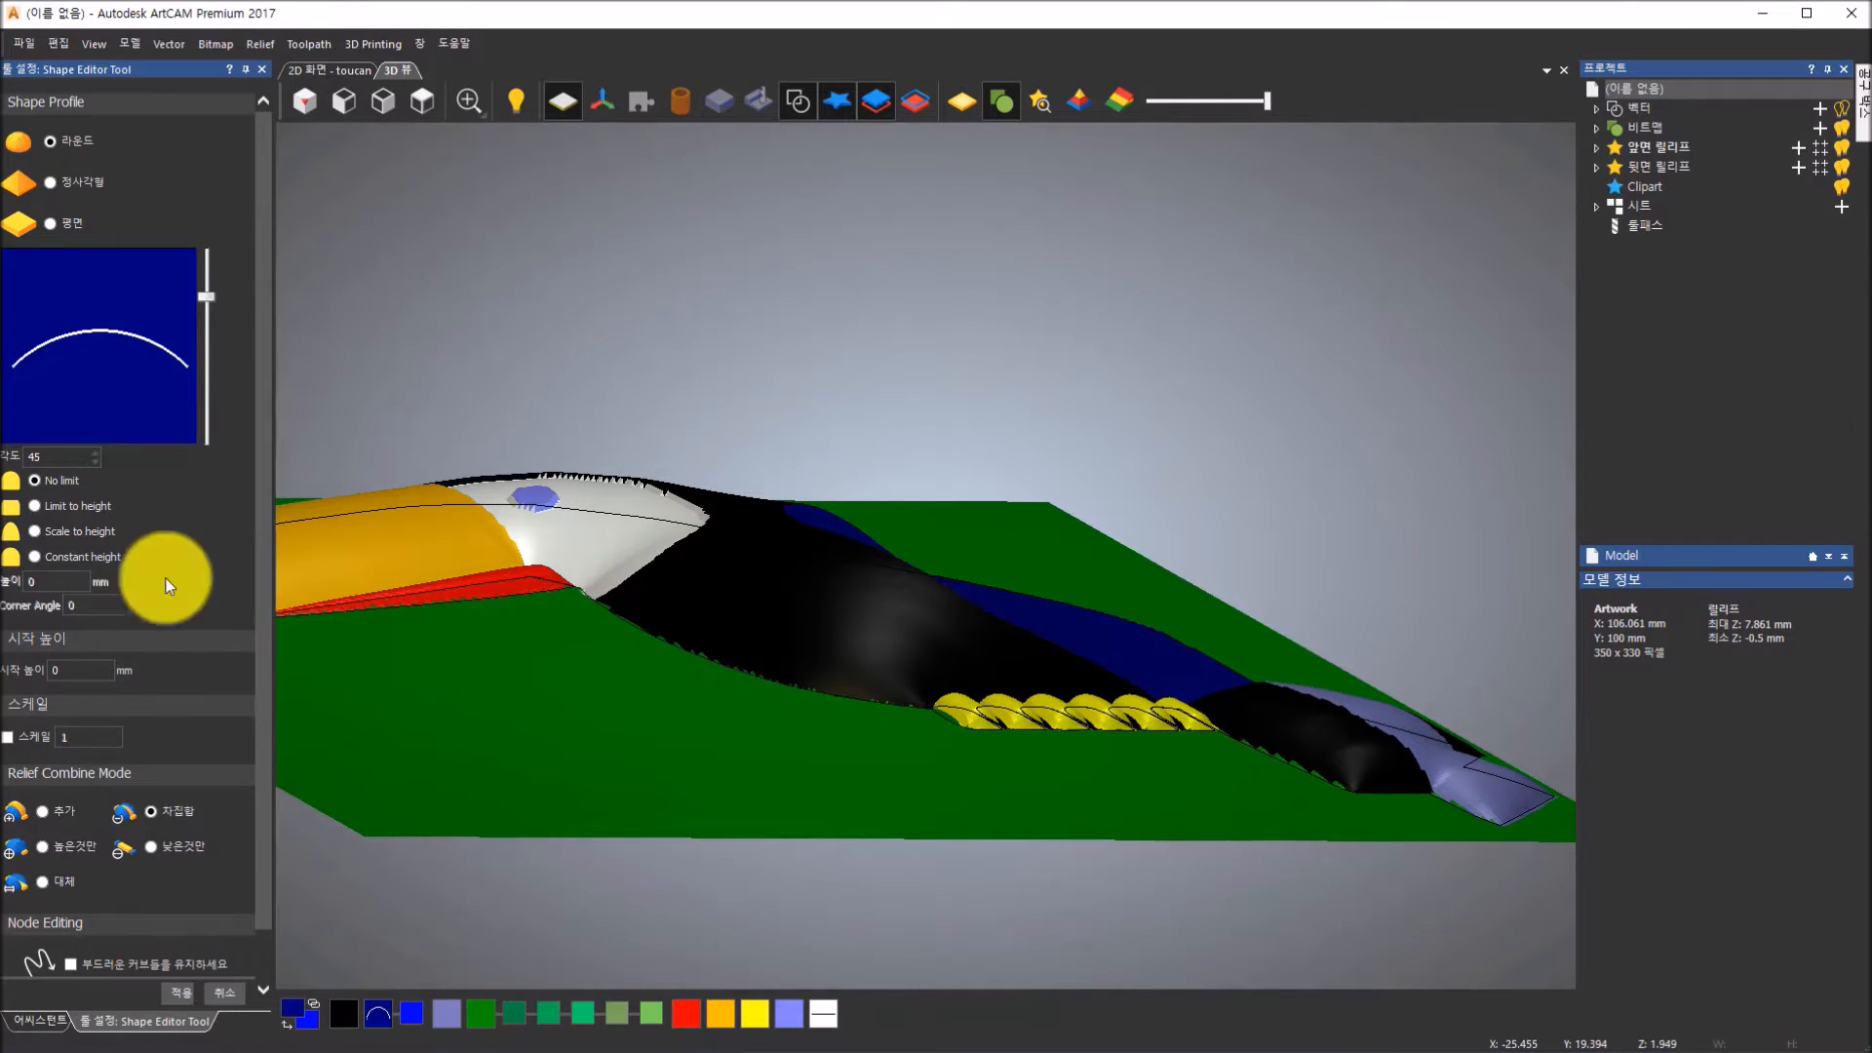
{"action": "left_click", "coordinate": [48, 813]}
{"action": "left_click_drag", "start_coordinate": [829, 674], "coordinate": [372, 698]}
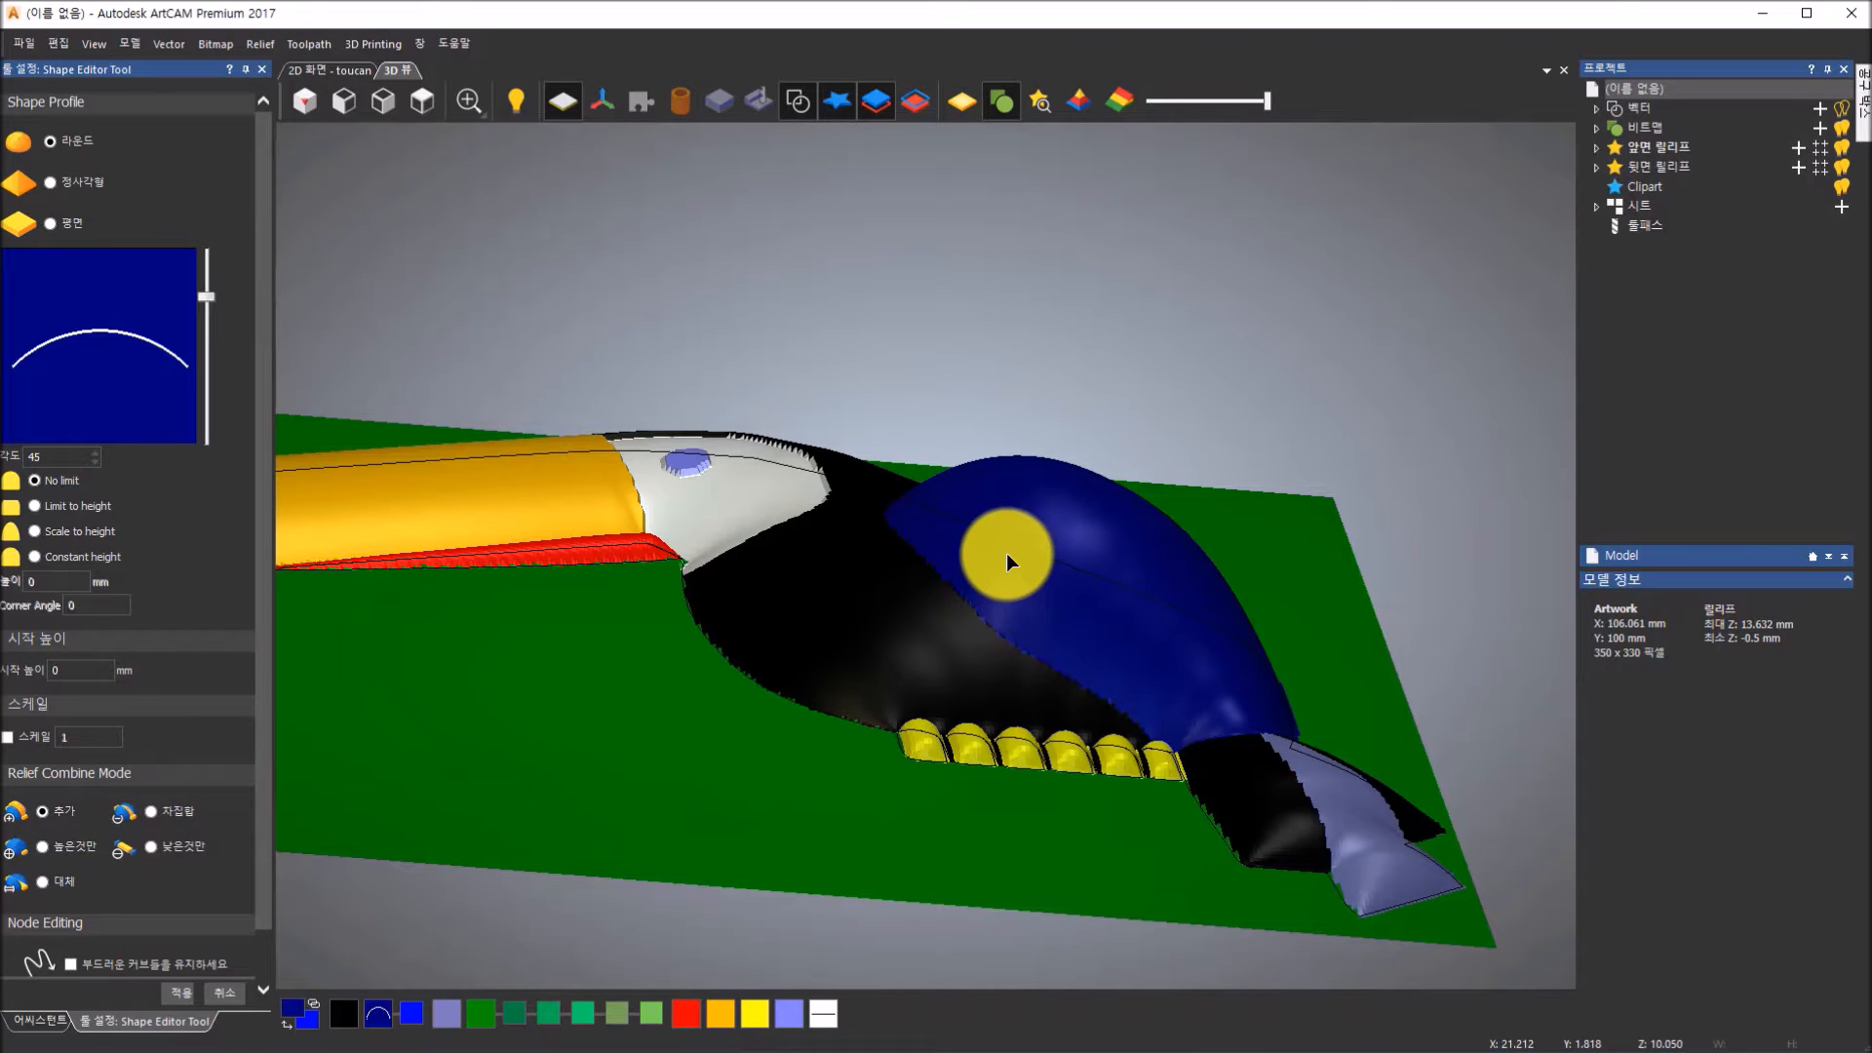
Set the blue wing's round profile angle to 15 degrees, apply it, and close the Shape Editor
{"action": "left_click", "coordinate": [208, 297]}
{"action": "left_click_drag", "start_coordinate": [207, 300], "coordinate": [206, 331]}
{"action": "left_click_drag", "start_coordinate": [1121, 421], "coordinate": [738, 263]}
{"action": "left_click_drag", "start_coordinate": [210, 341], "coordinate": [207, 330]}
{"action": "left_click_drag", "start_coordinate": [1039, 332], "coordinate": [209, 324]}
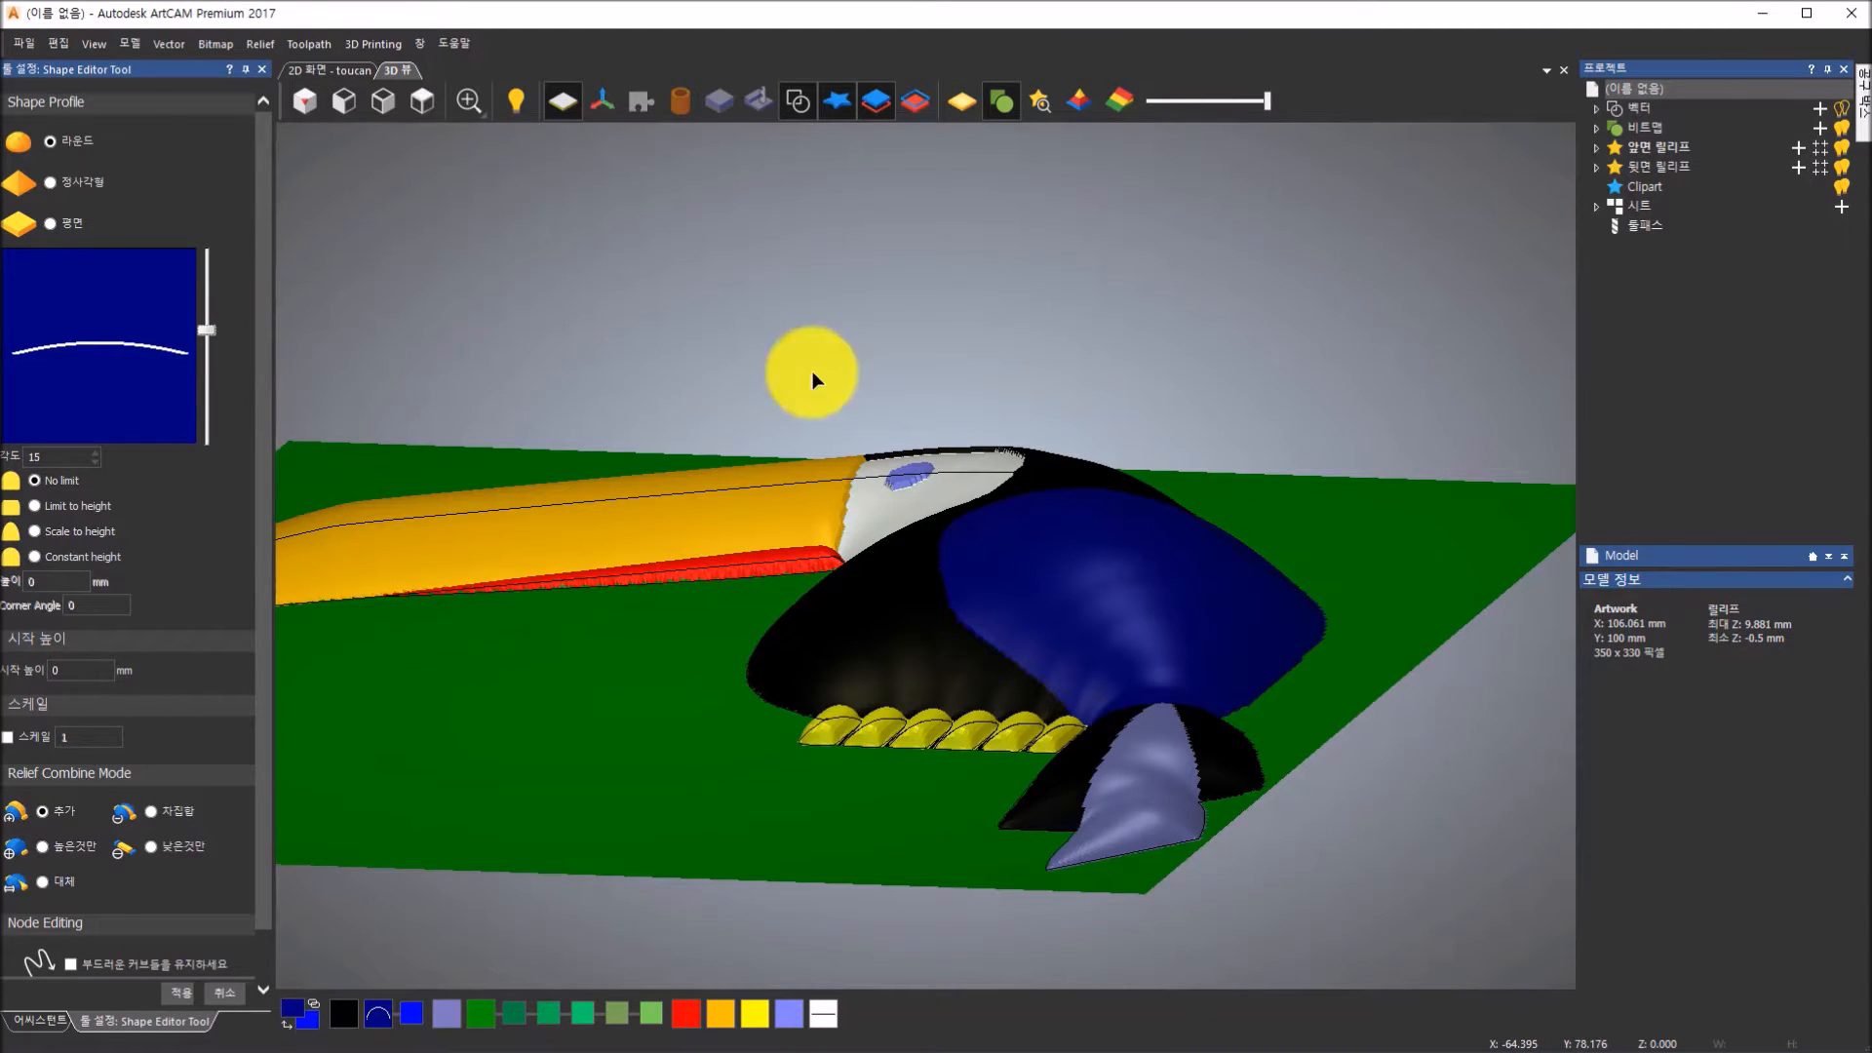
{"action": "left_click_drag", "start_coordinate": [1021, 491], "coordinate": [1225, 627]}
{"action": "left_click_drag", "start_coordinate": [819, 660], "coordinate": [991, 634]}
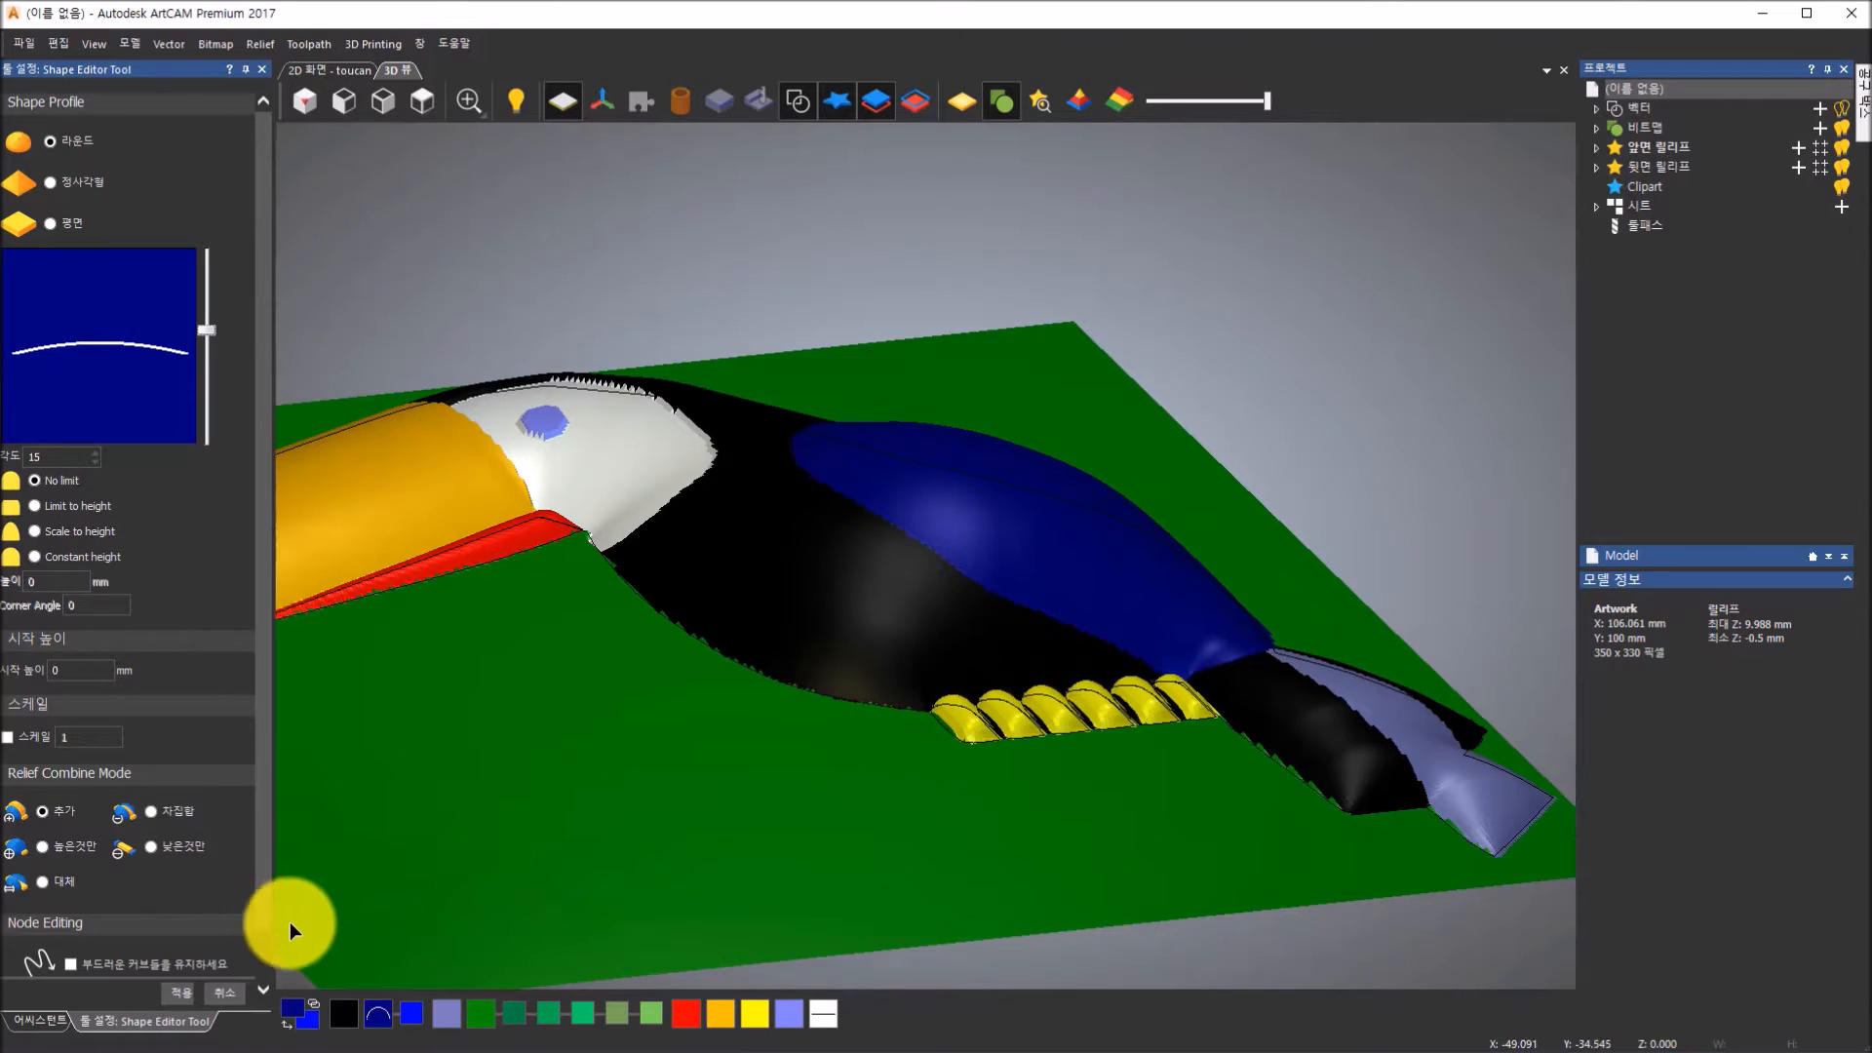
{"action": "scroll", "coordinate": [259, 936], "scroll_direction": "down", "scroll_amount": 1}
{"action": "left_click_drag", "start_coordinate": [1051, 453], "coordinate": [915, 575]}
{"action": "left_click", "coordinate": [175, 1000]}
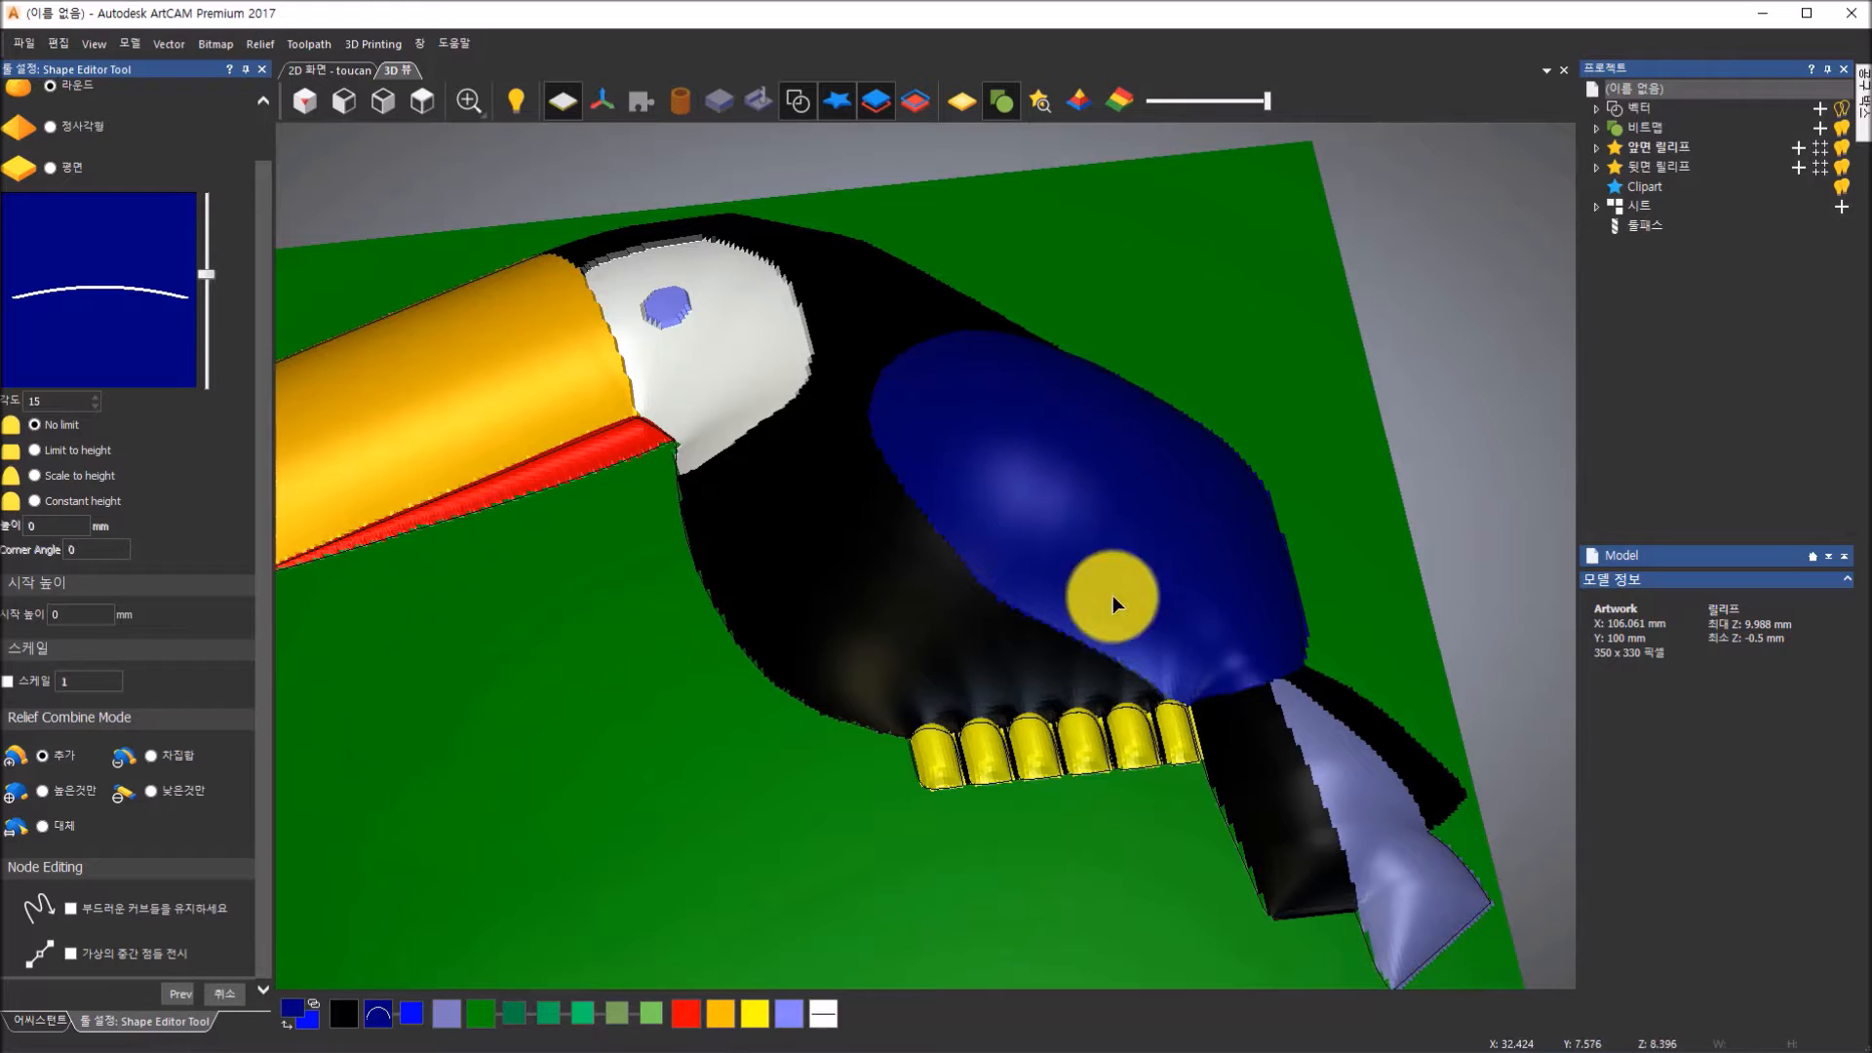
{"action": "left_click_drag", "start_coordinate": [799, 470], "coordinate": [741, 546]}
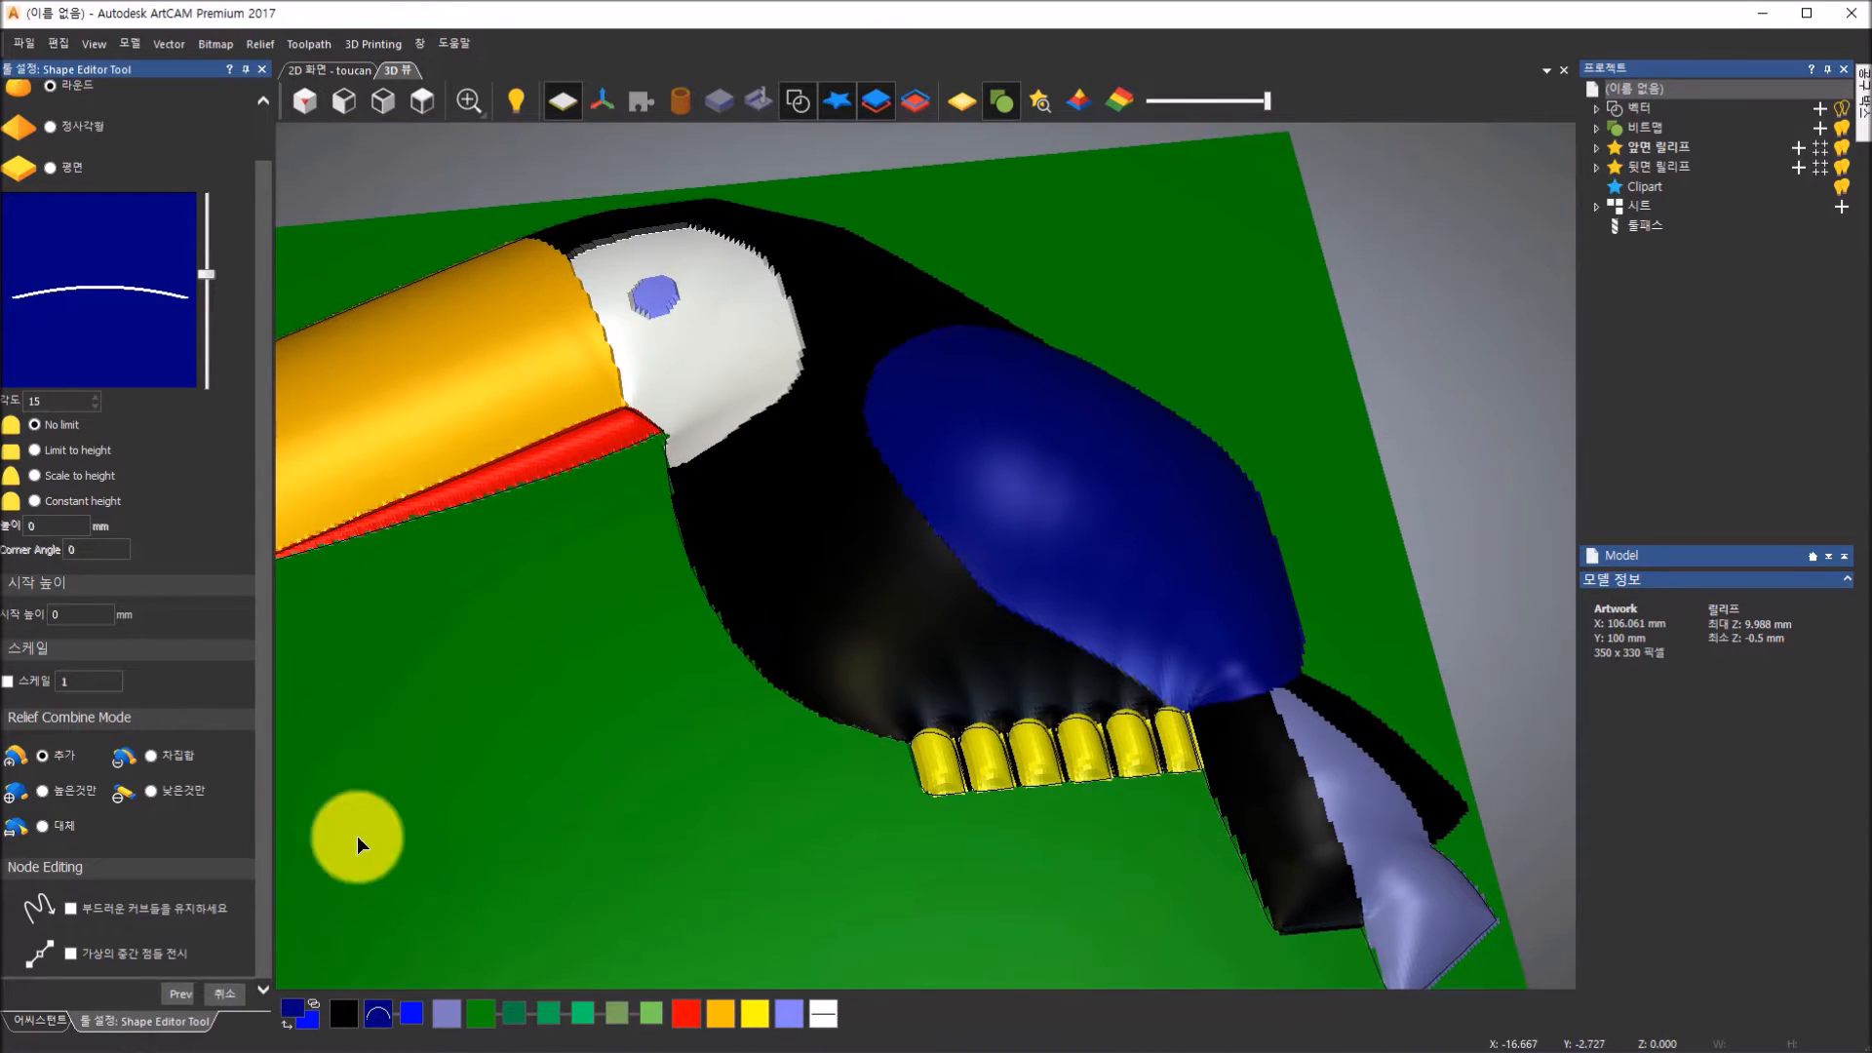
{"action": "left_click", "coordinate": [213, 990]}
Display the whole toucan relief as shaded material without bitmap colours and hide the vectors in 3D
{"action": "scroll", "coordinate": [822, 547], "scroll_direction": "down", "scroll_amount": 2}
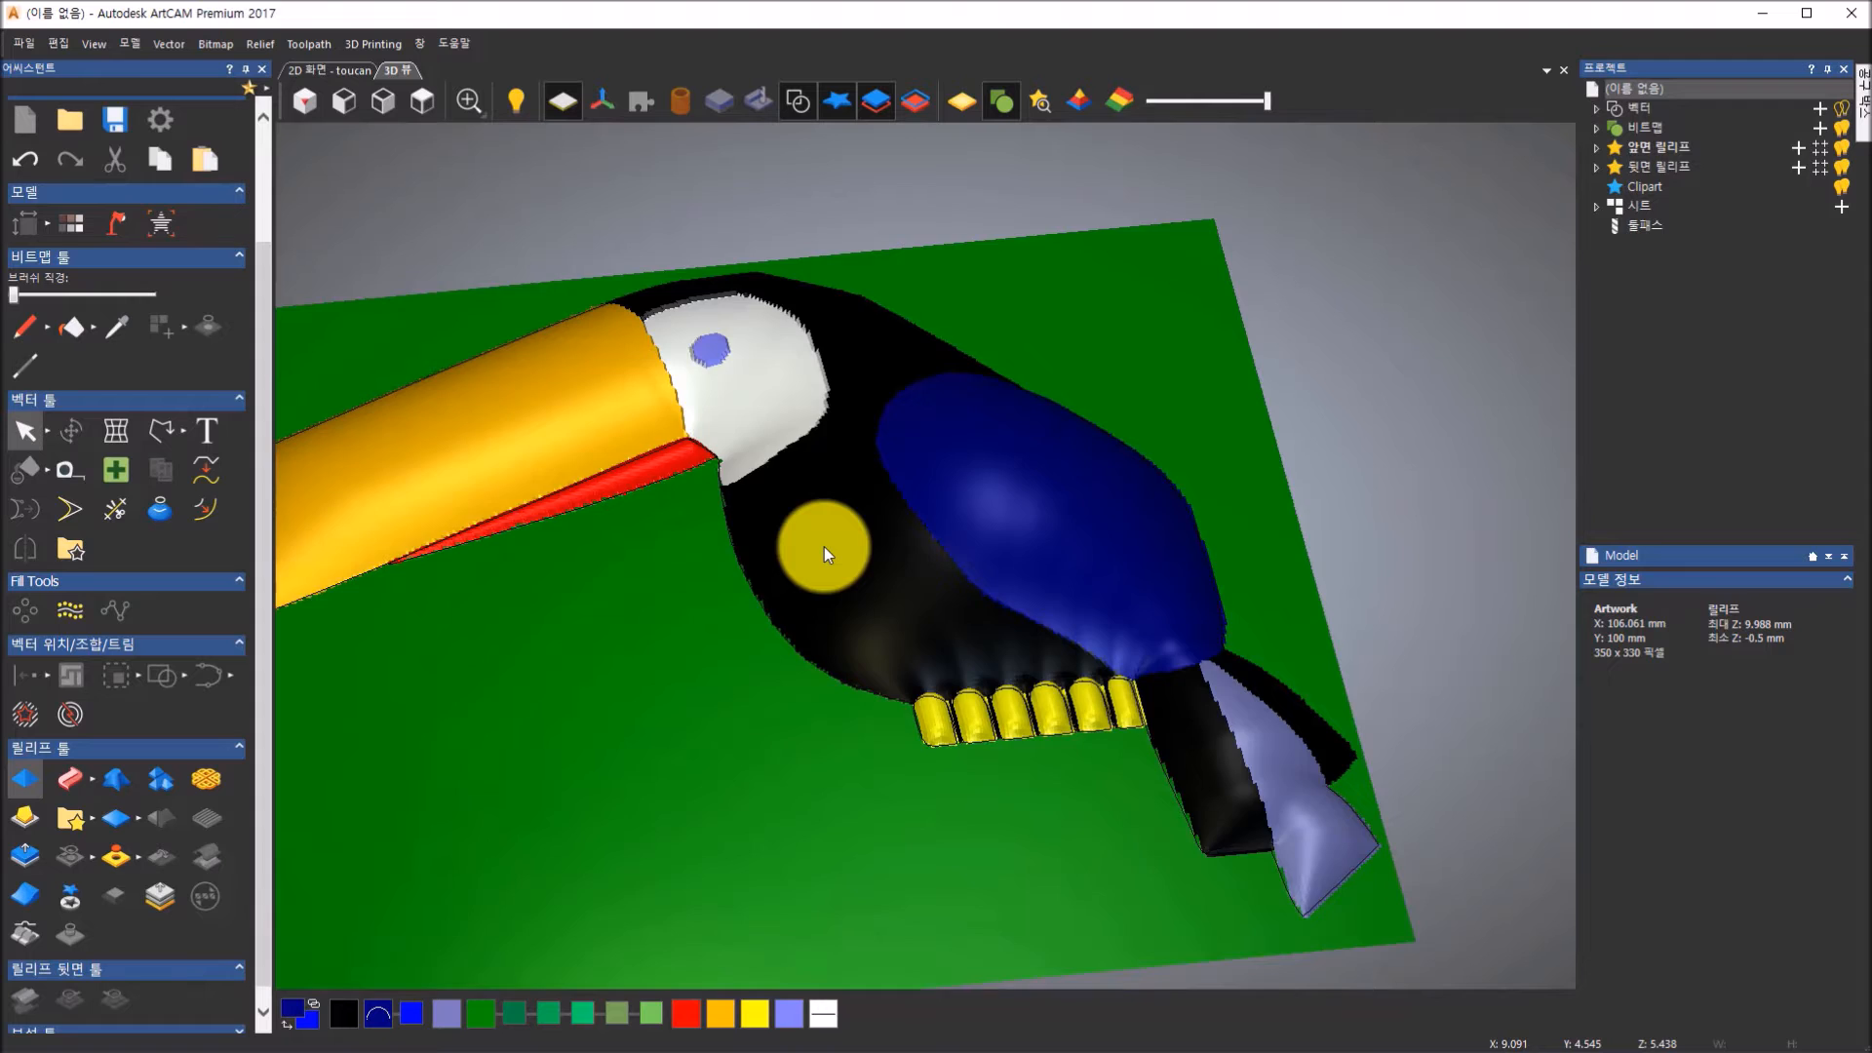
{"action": "scroll", "coordinate": [822, 547], "scroll_direction": "down", "scroll_amount": 2}
{"action": "scroll", "coordinate": [476, 557], "scroll_direction": "up", "scroll_amount": 1}
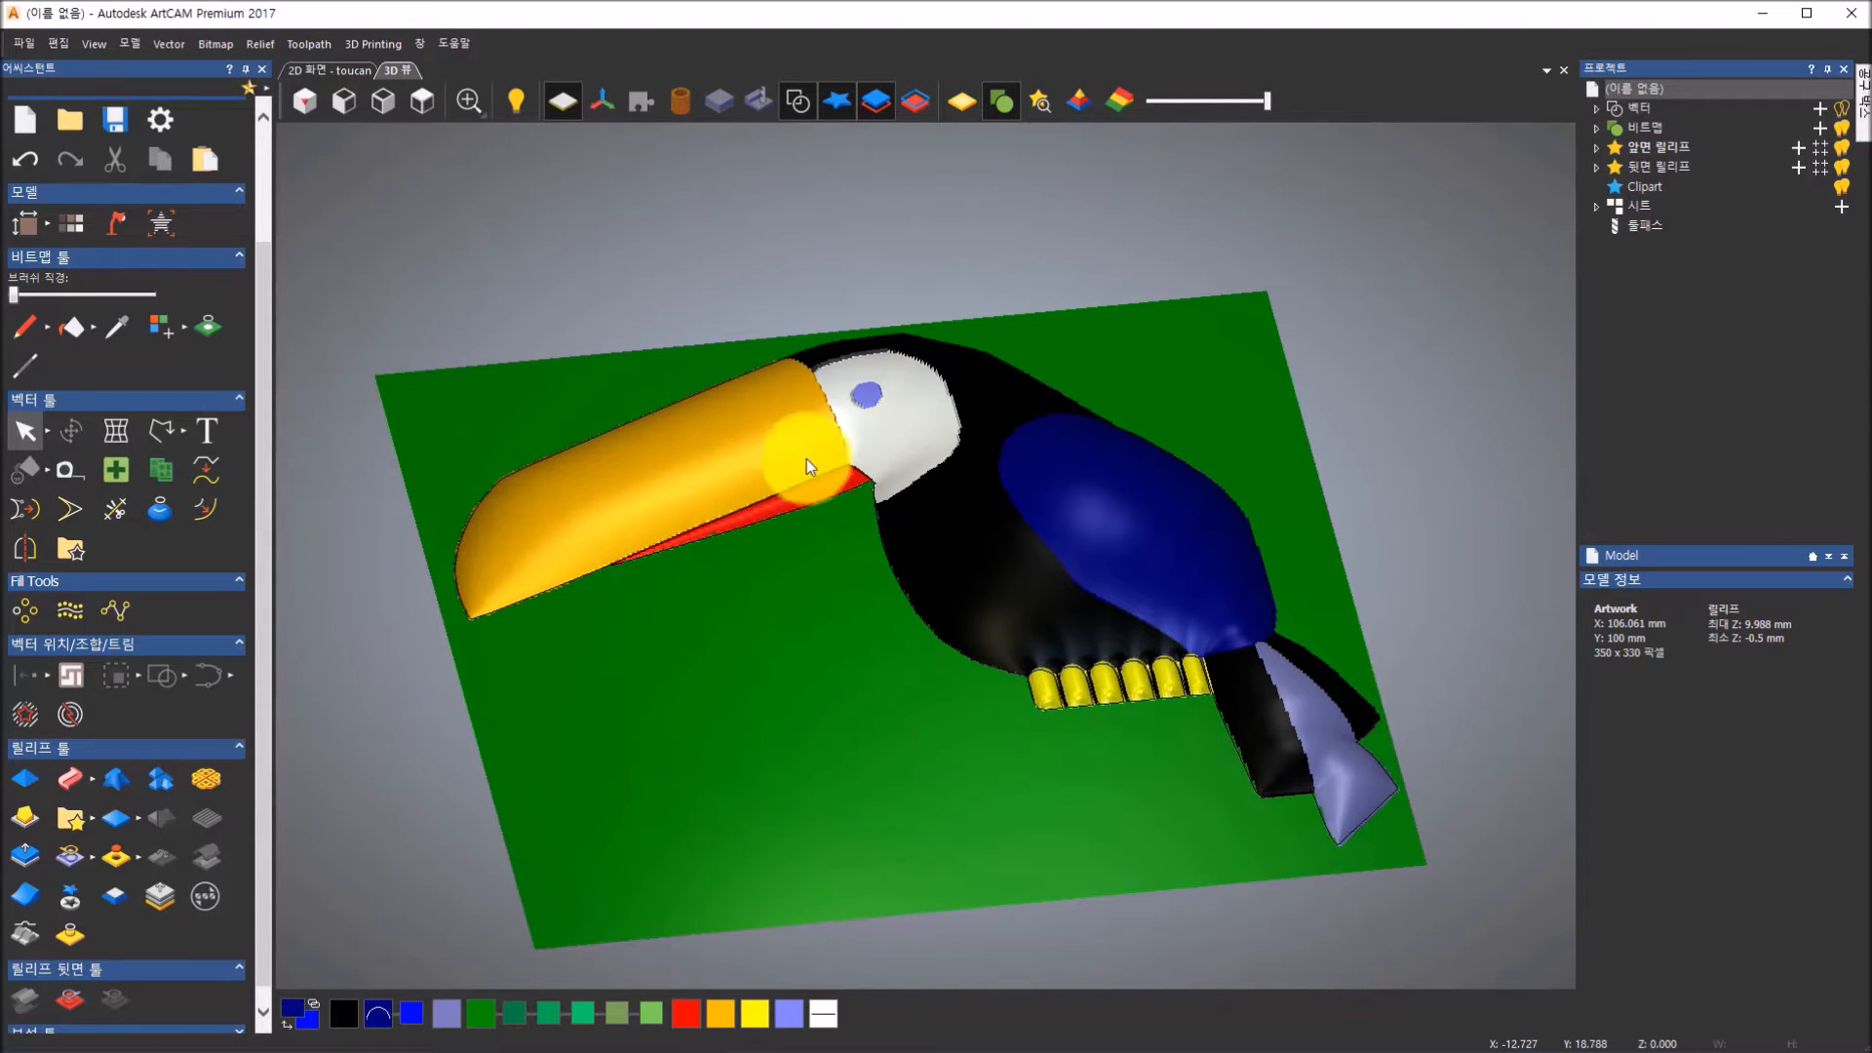
{"action": "left_click", "coordinate": [974, 98]}
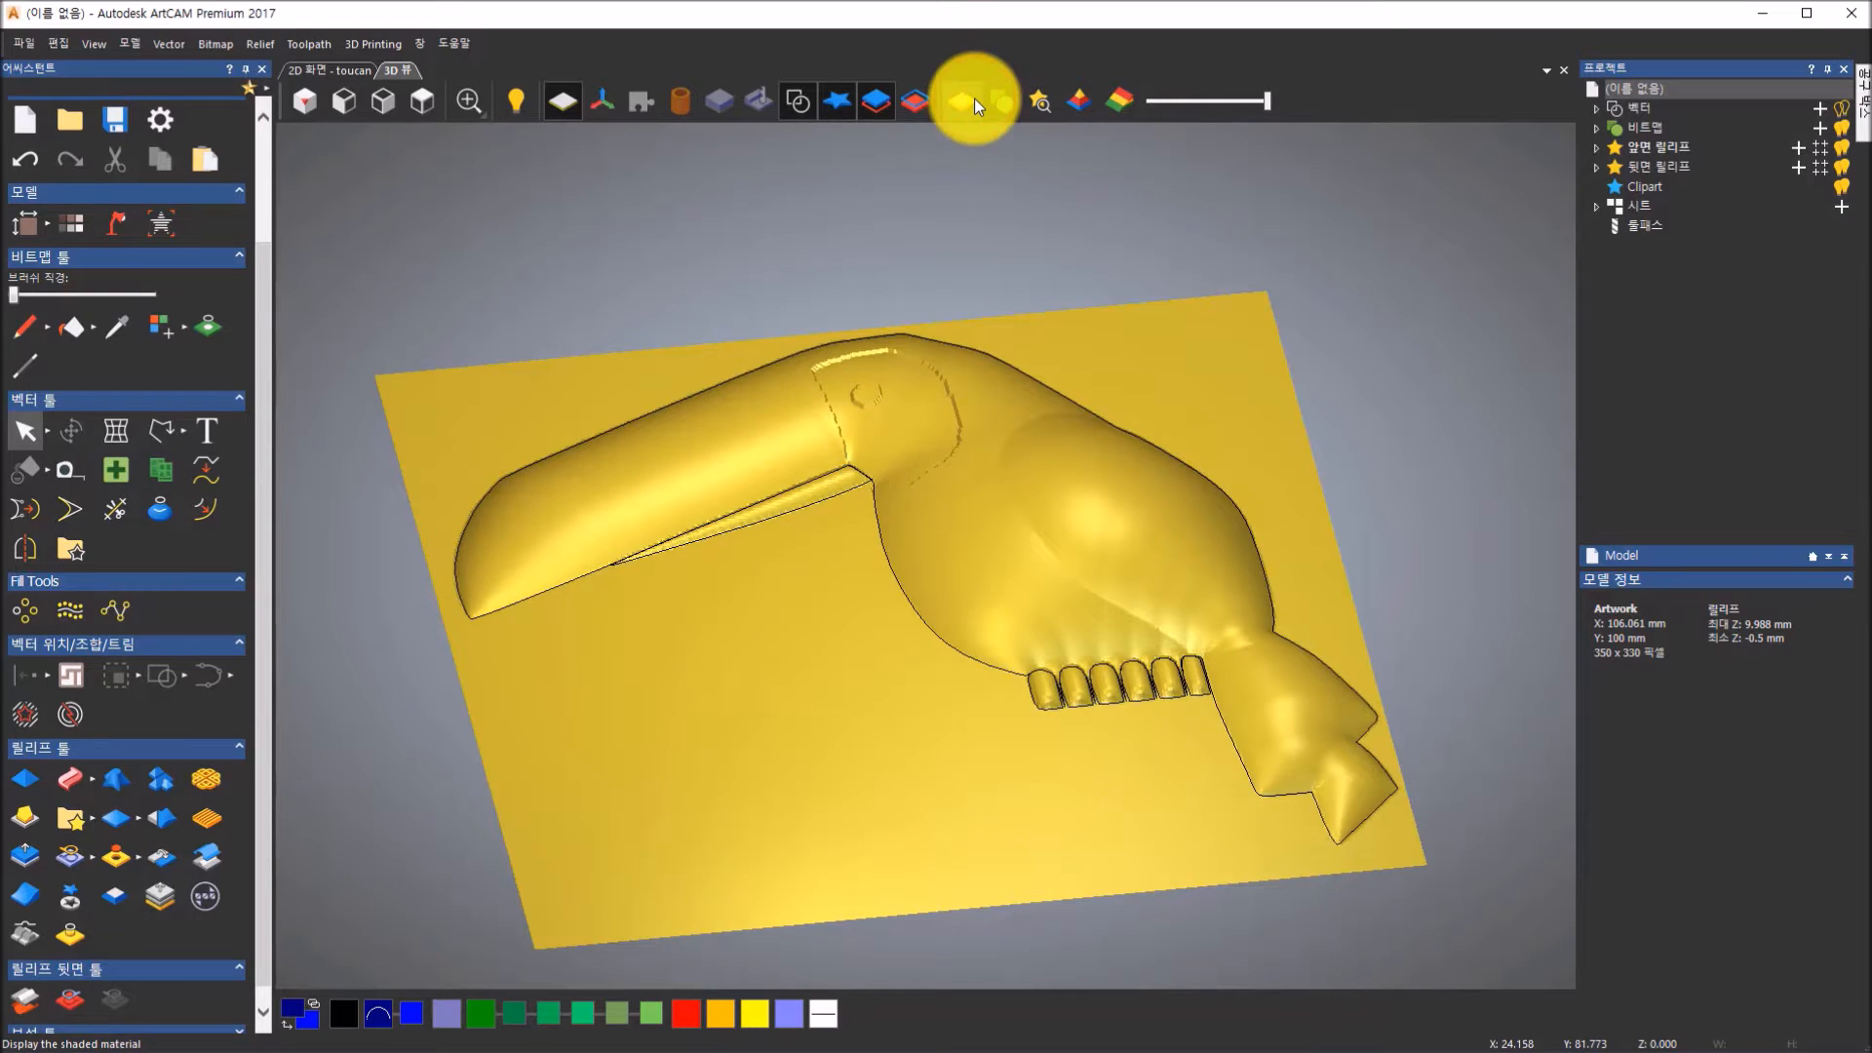
{"action": "left_click_drag", "start_coordinate": [1004, 293], "coordinate": [879, 355]}
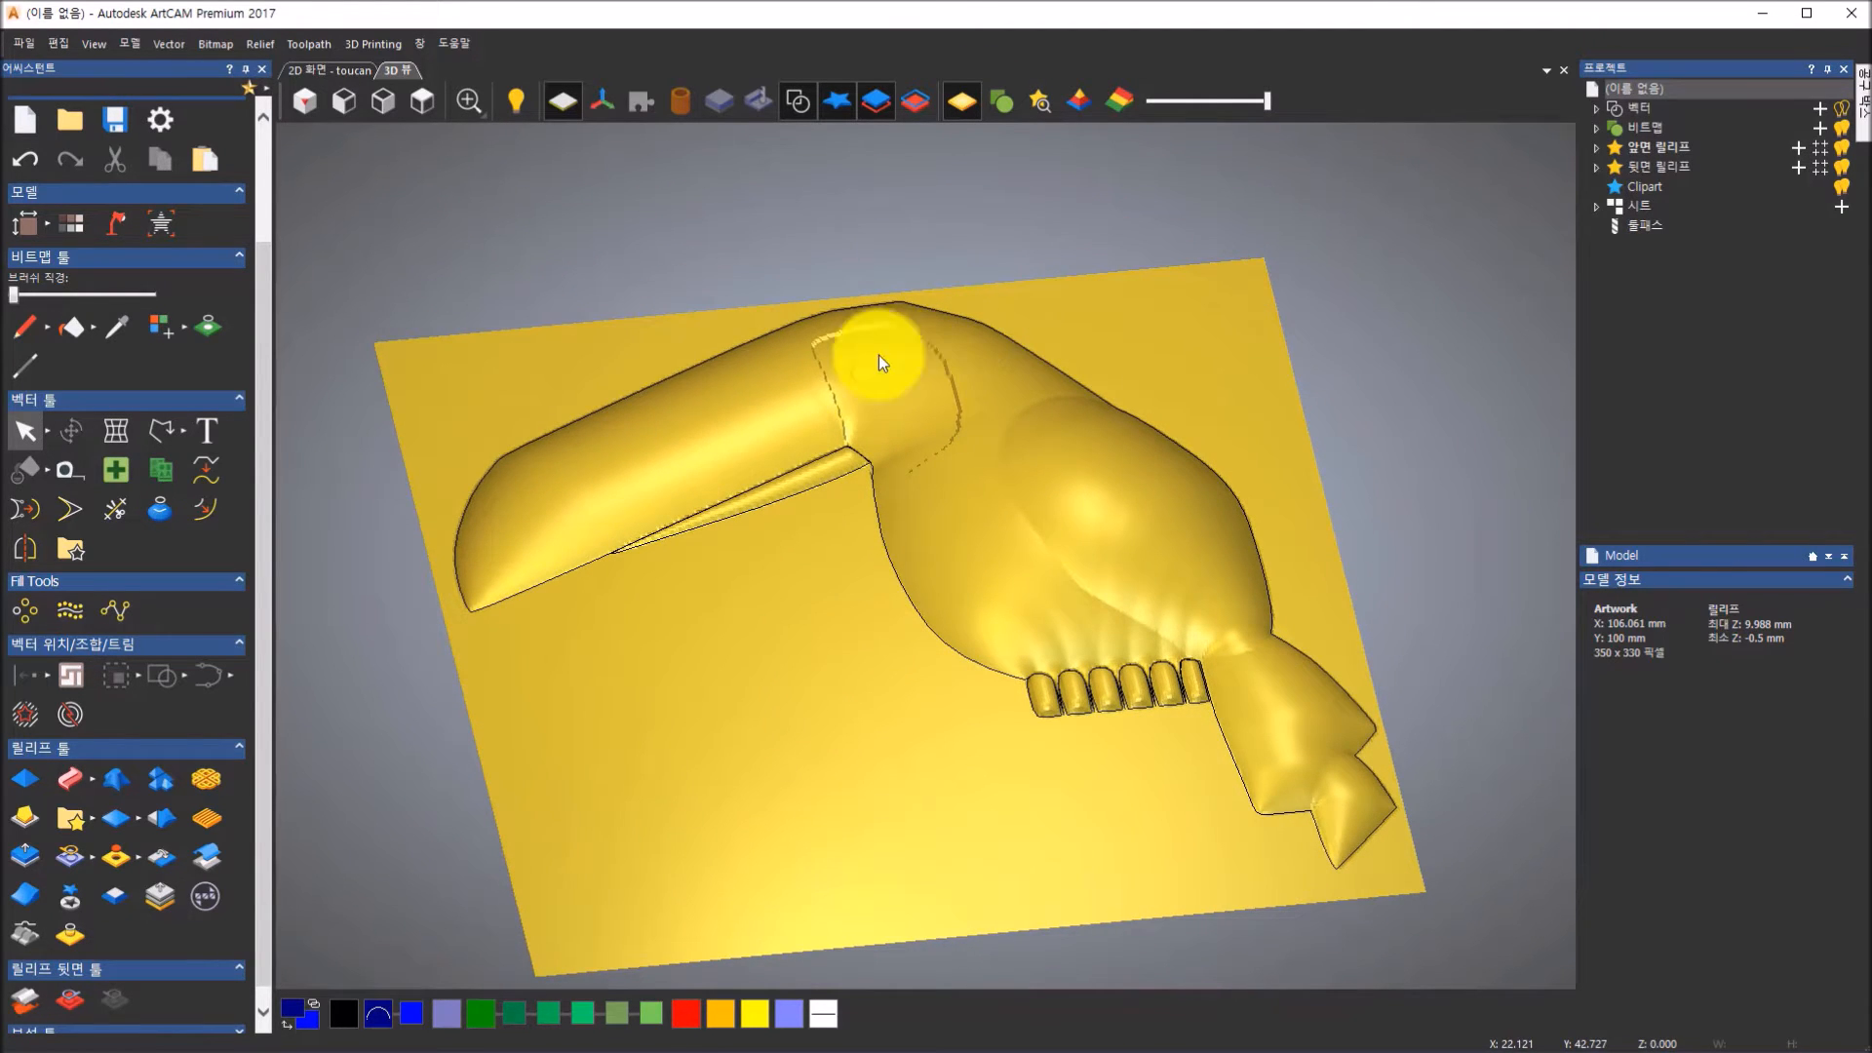
{"action": "left_click", "coordinate": [963, 101]}
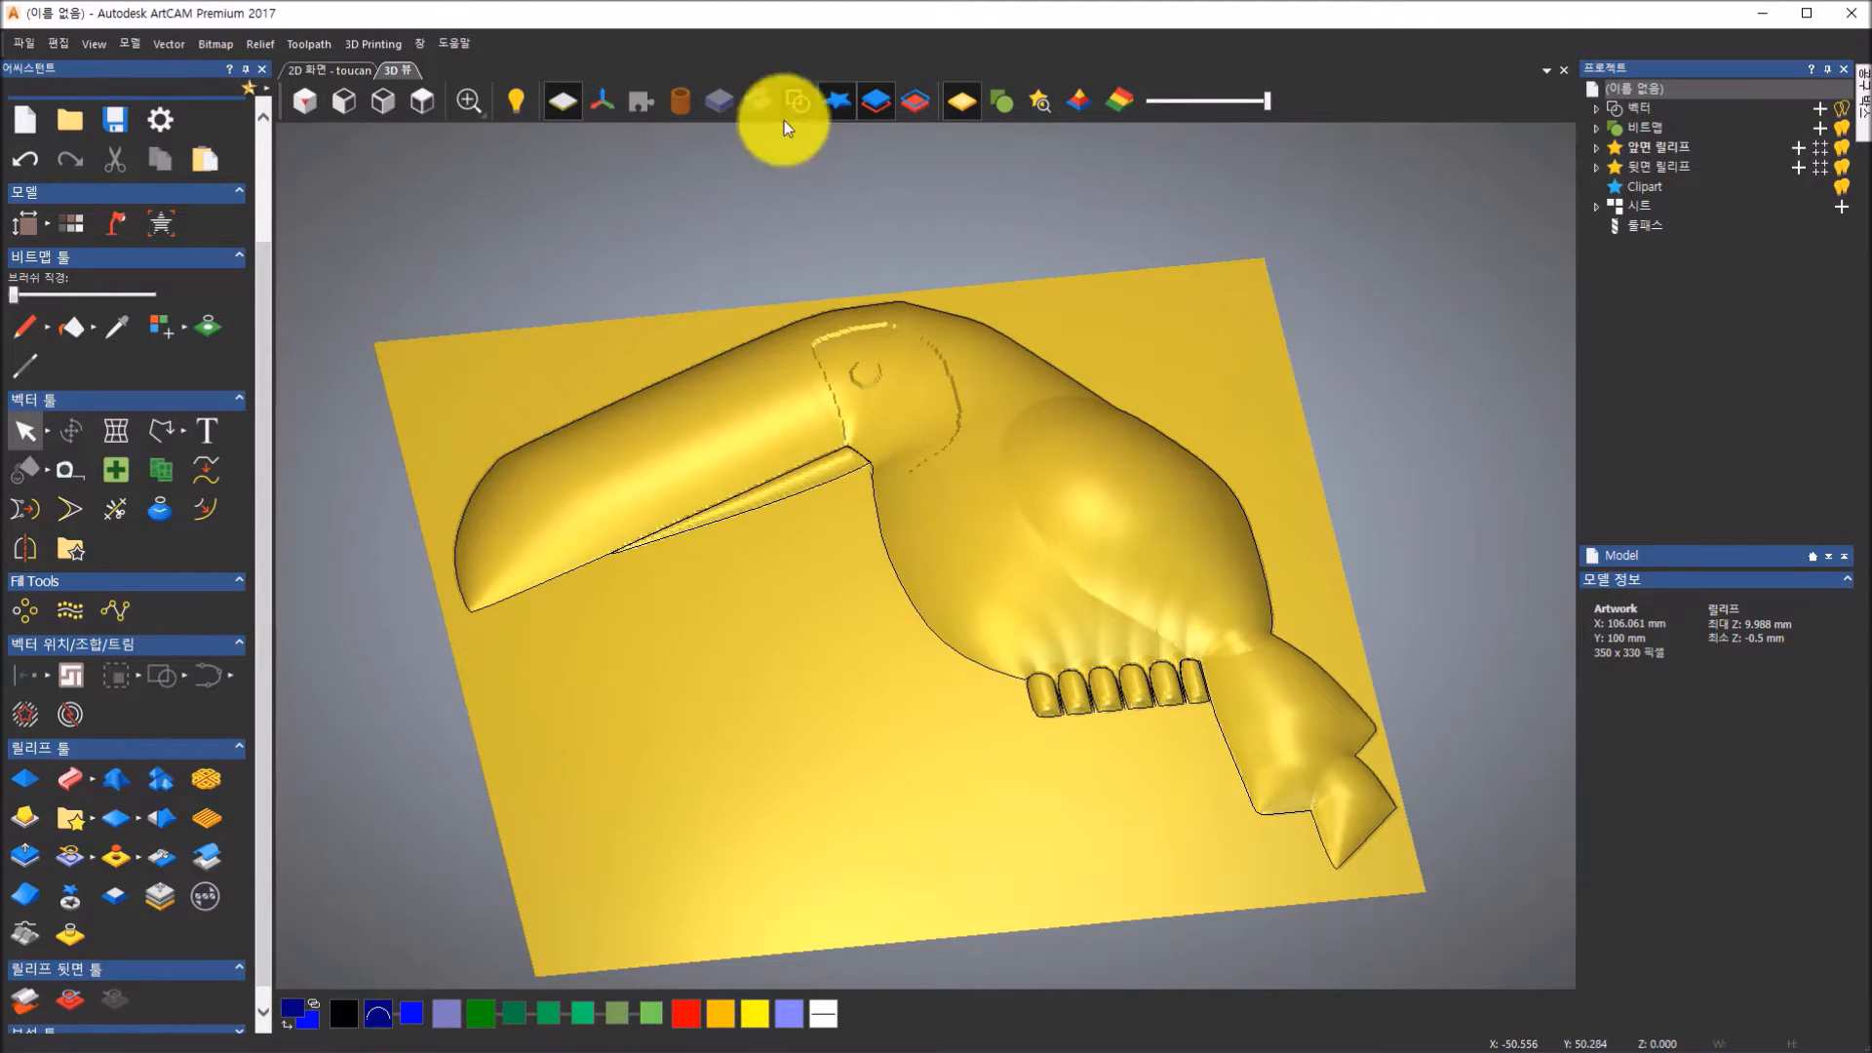
{"action": "left_click_drag", "start_coordinate": [856, 377], "coordinate": [1064, 527]}
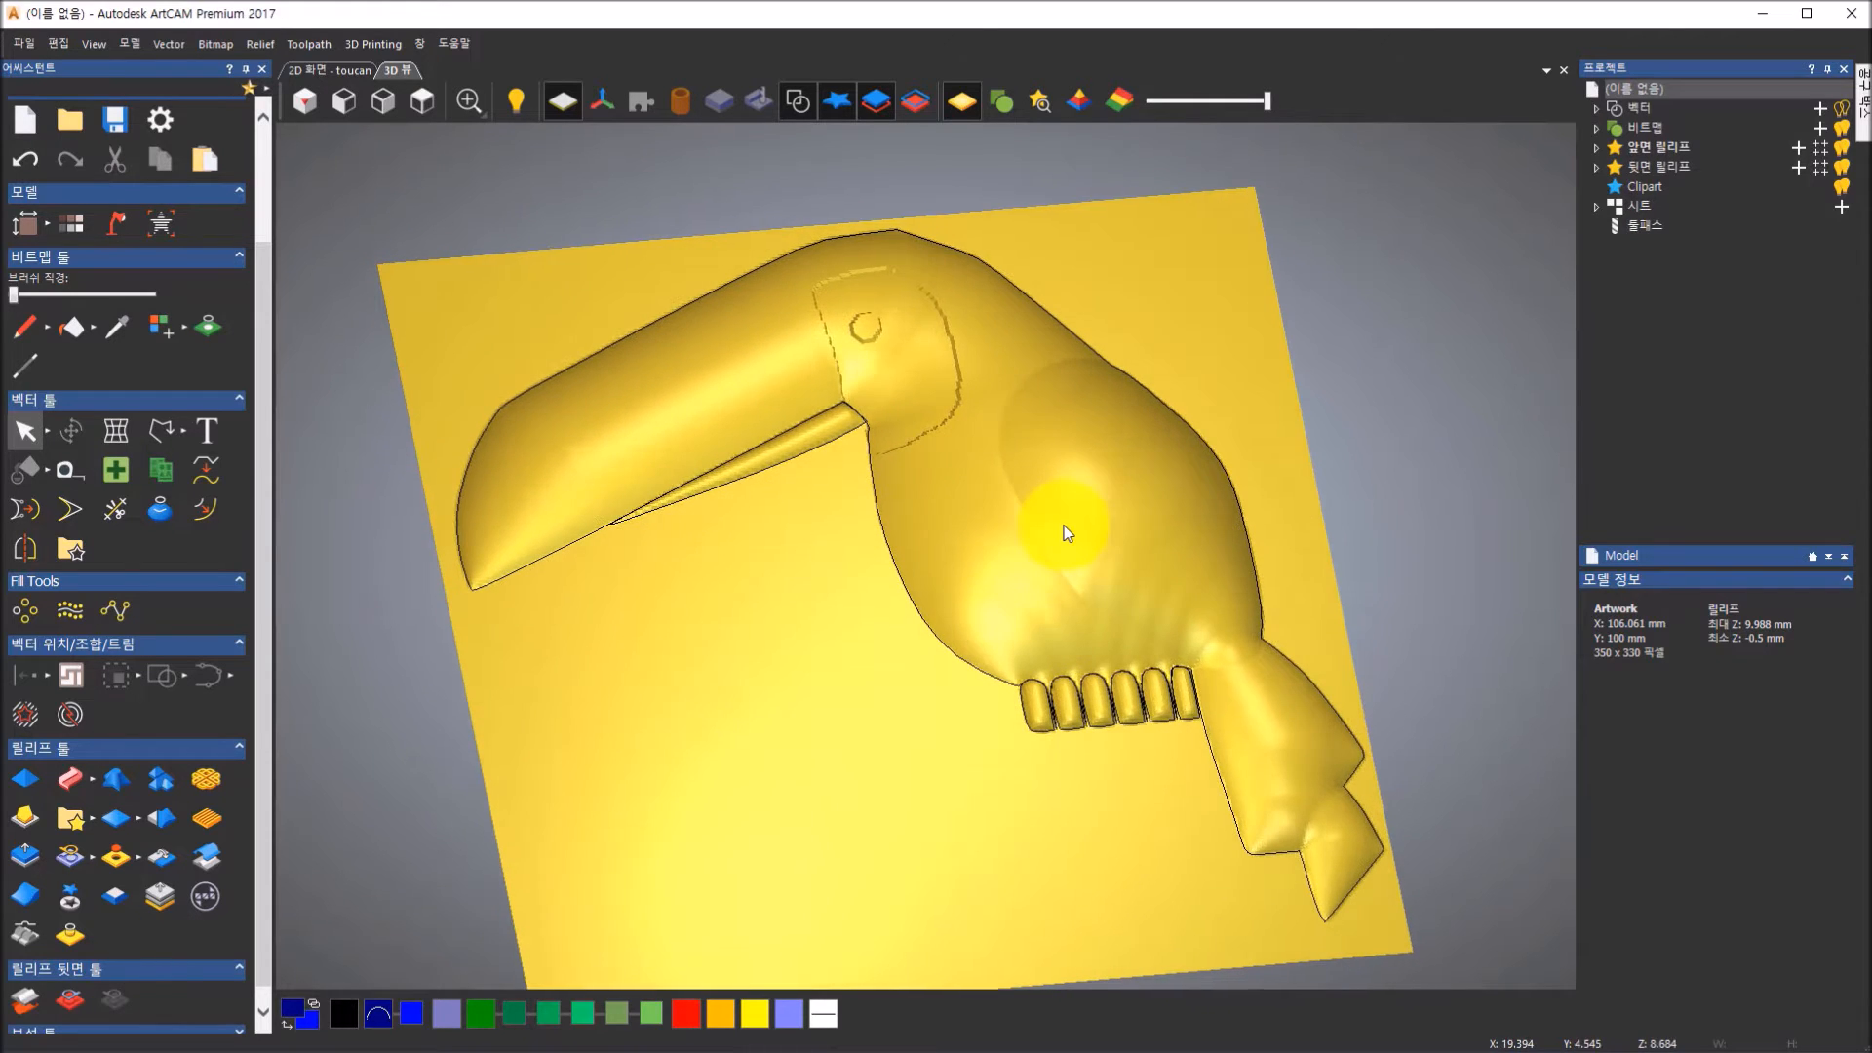
{"action": "left_click", "coordinate": [803, 108]}
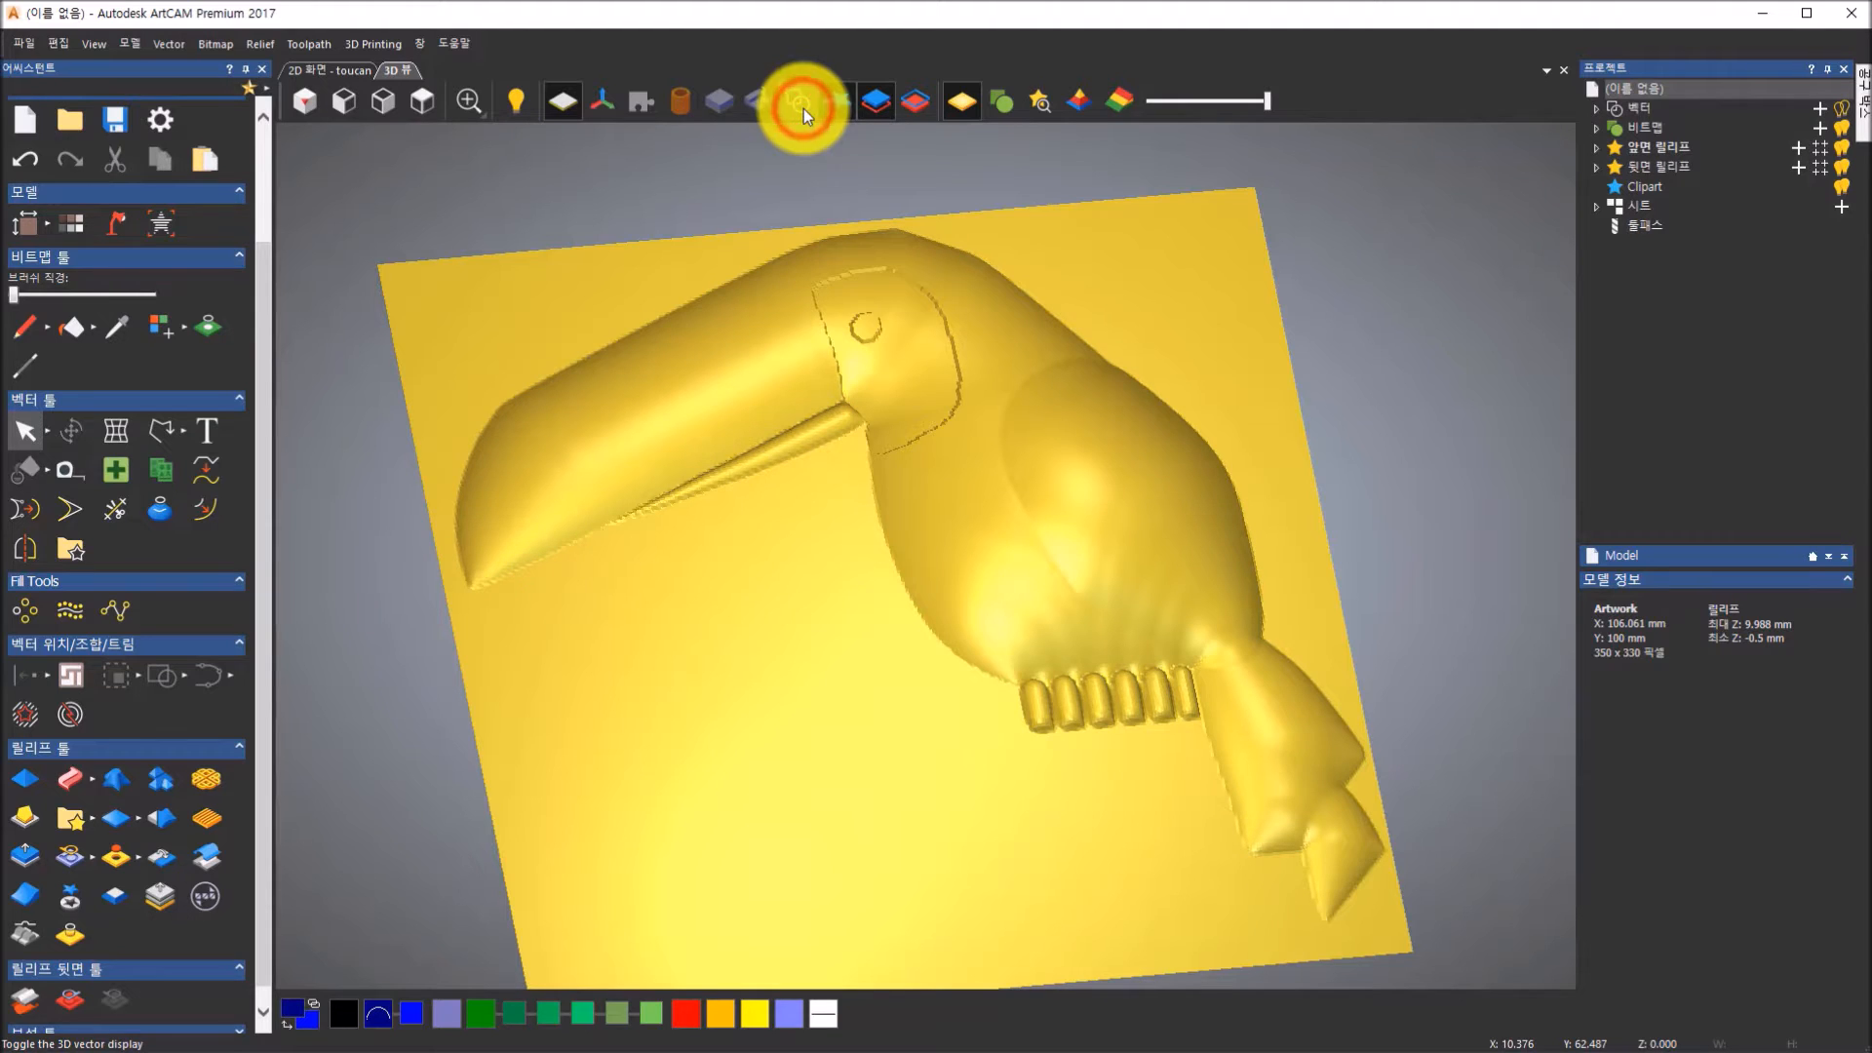
{"action": "left_click_drag", "start_coordinate": [994, 429], "coordinate": [1135, 367]}
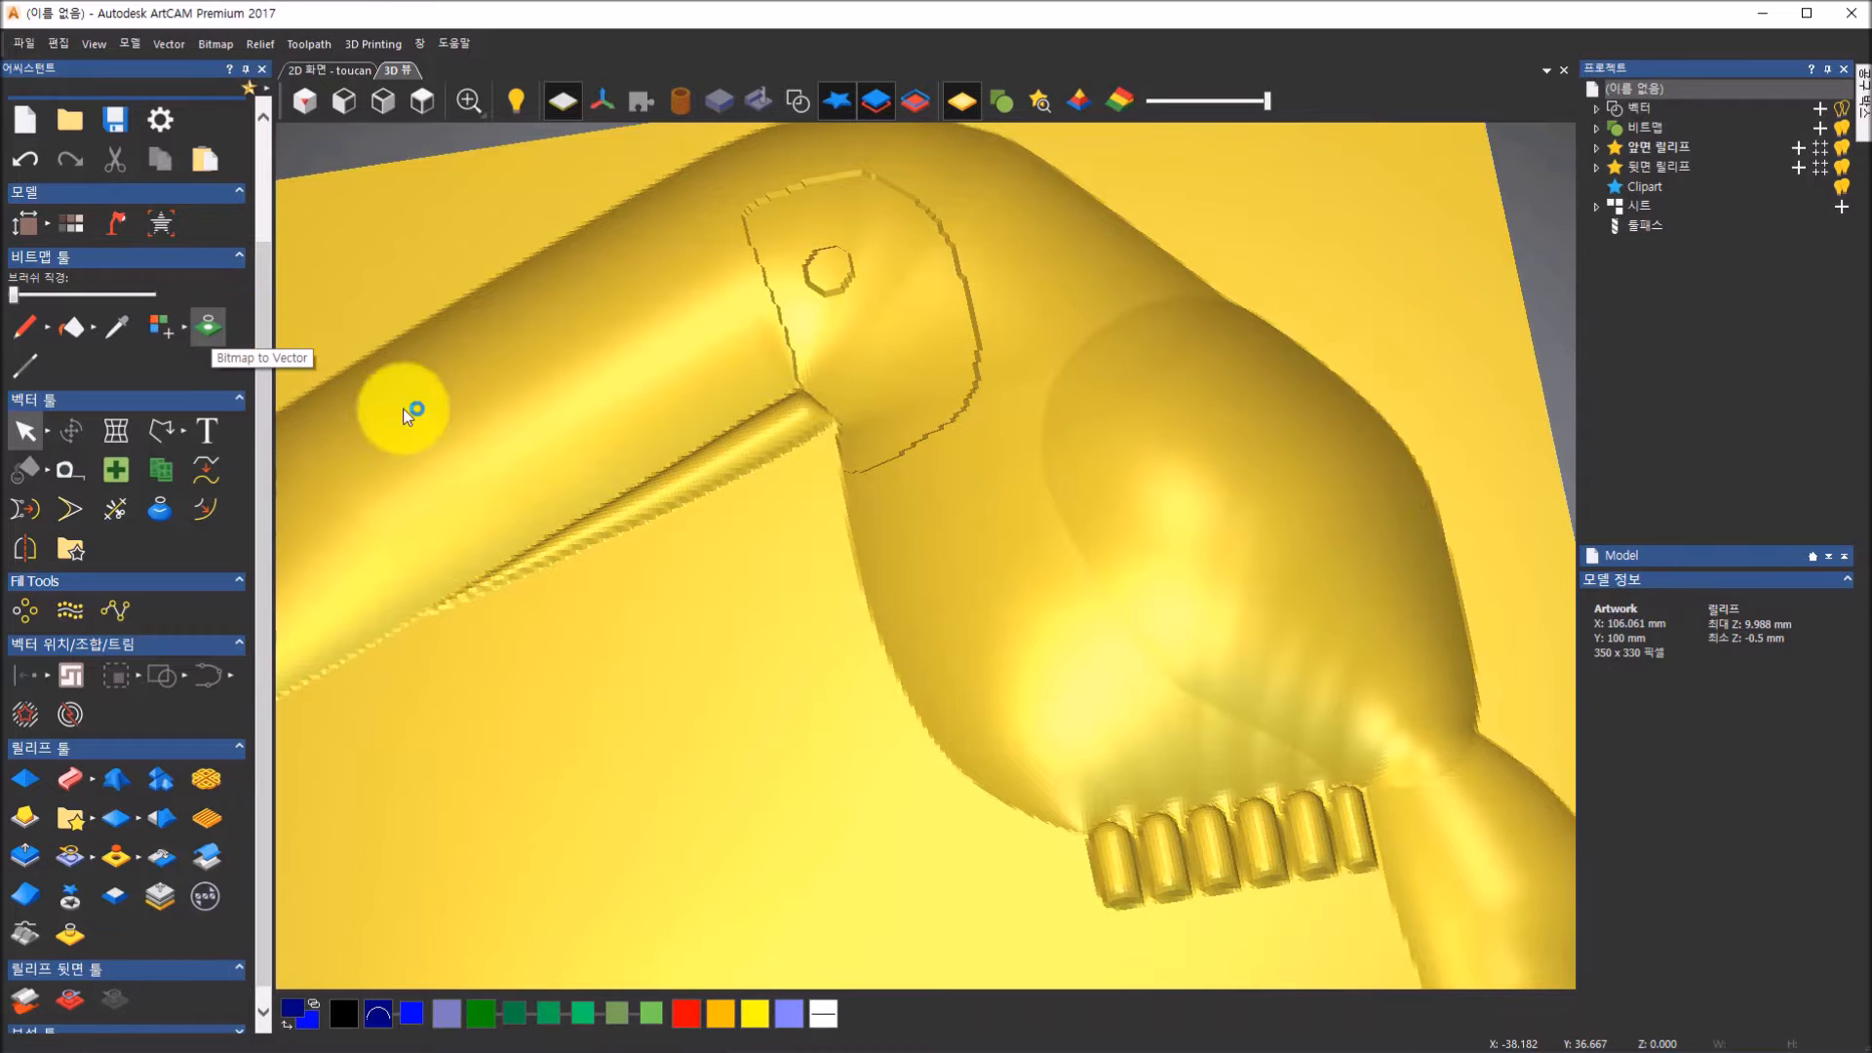
Smooth the whole relief layer several times with one pass each, close the smoothing dialog, and view the toucan from above
{"action": "scroll", "coordinate": [741, 483], "scroll_direction": "down", "scroll_amount": 3}
{"action": "scroll", "coordinate": [865, 507], "scroll_direction": "down", "scroll_amount": 2}
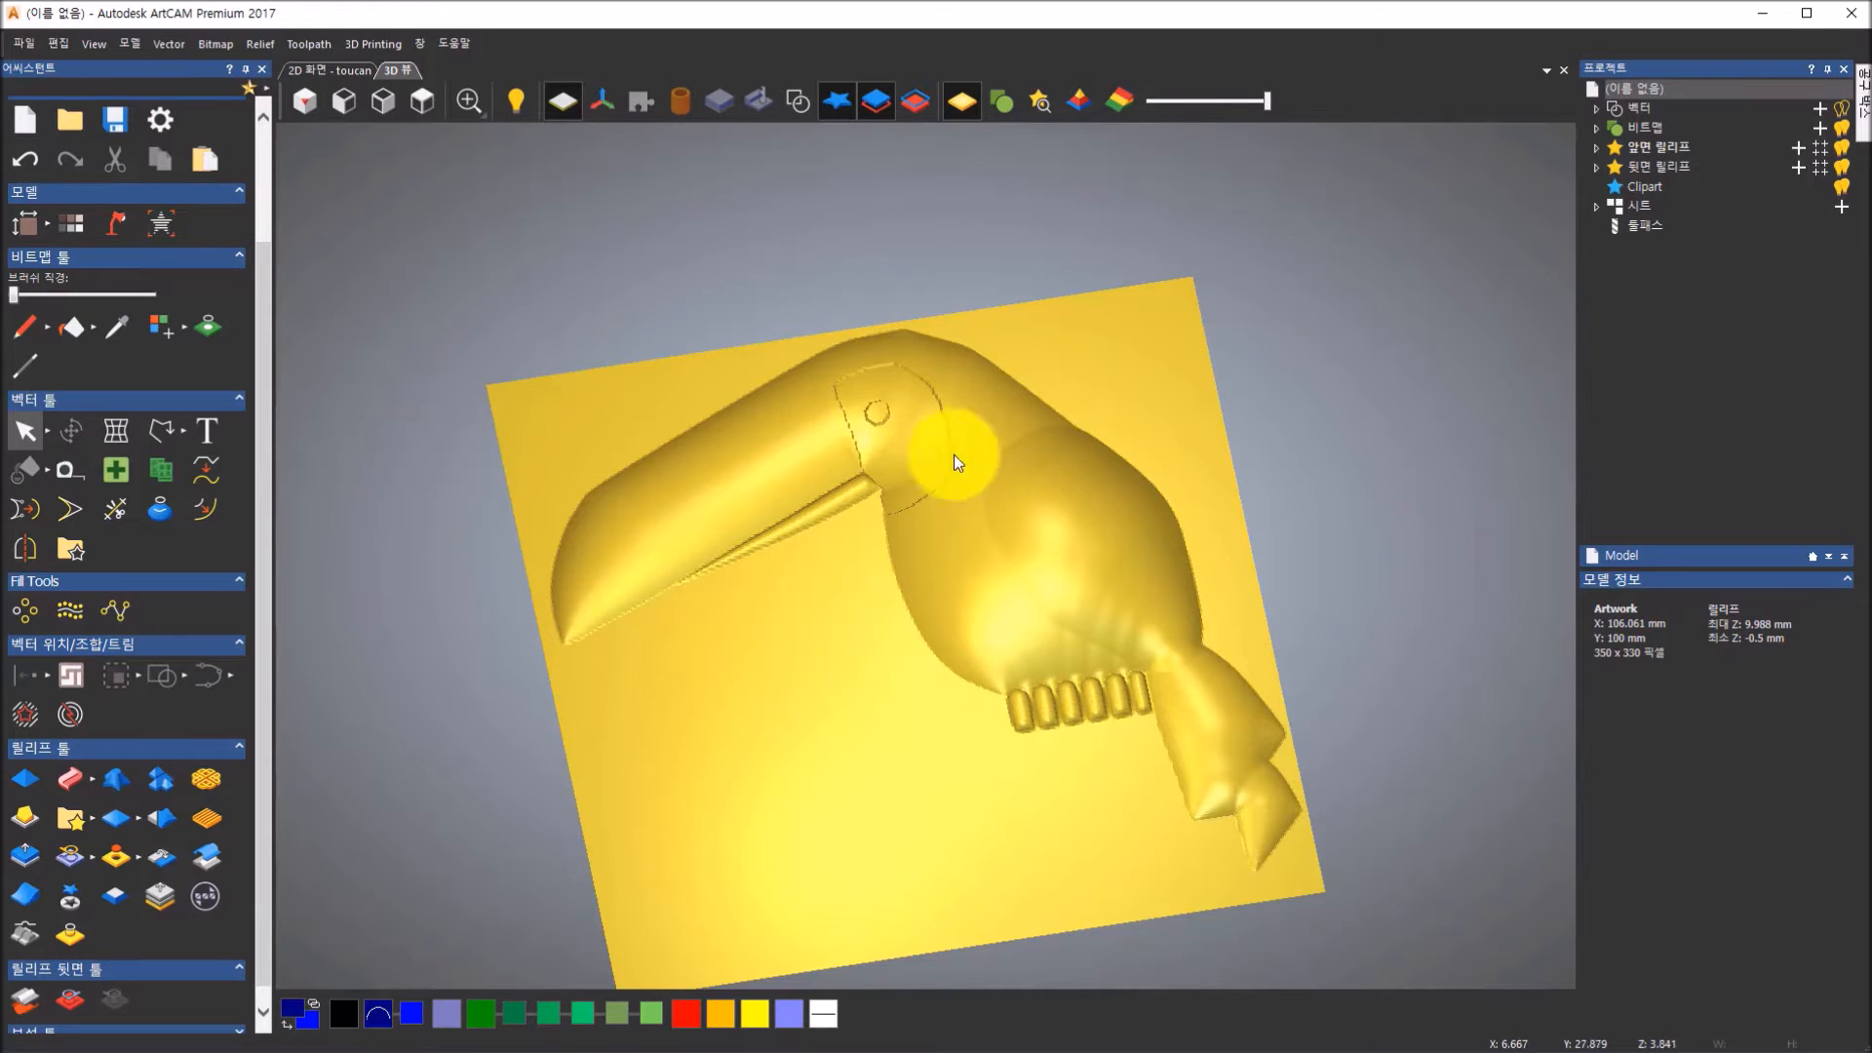
{"action": "scroll", "coordinate": [1067, 458], "scroll_direction": "up", "scroll_amount": 2}
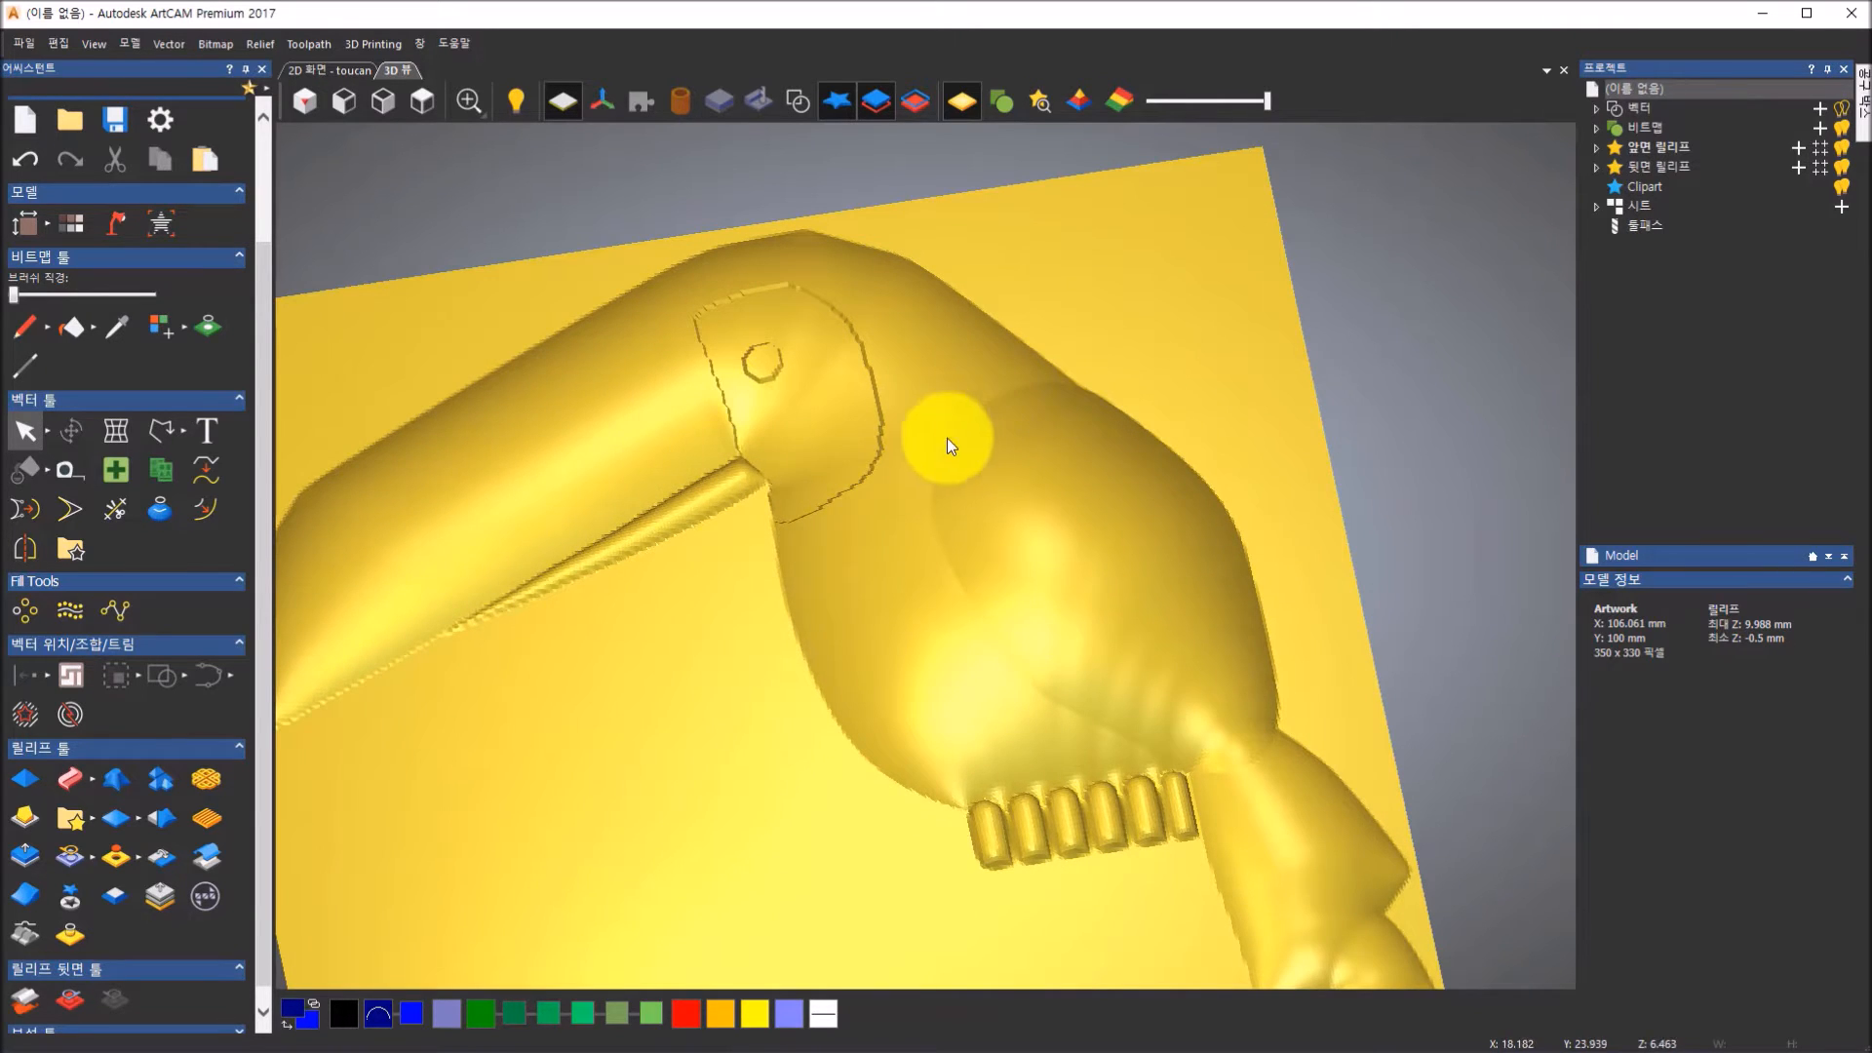
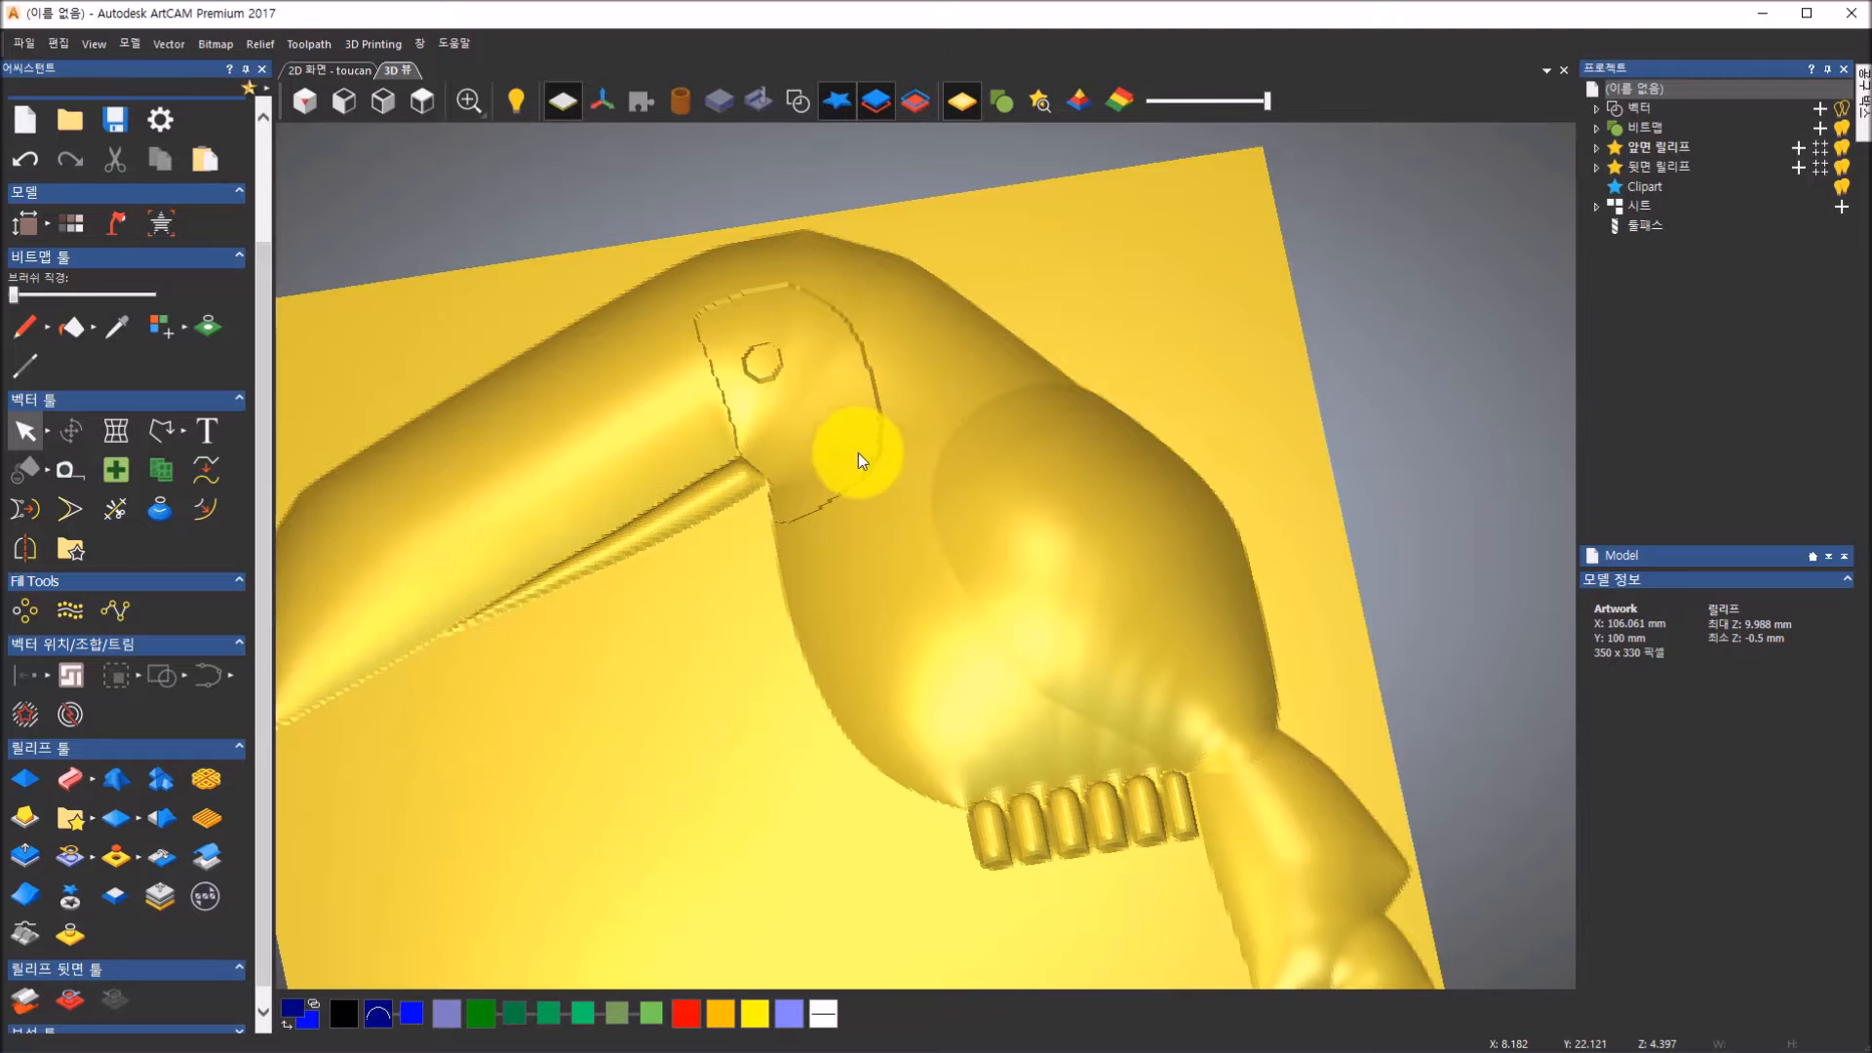
{"action": "left_click", "coordinate": [165, 829]}
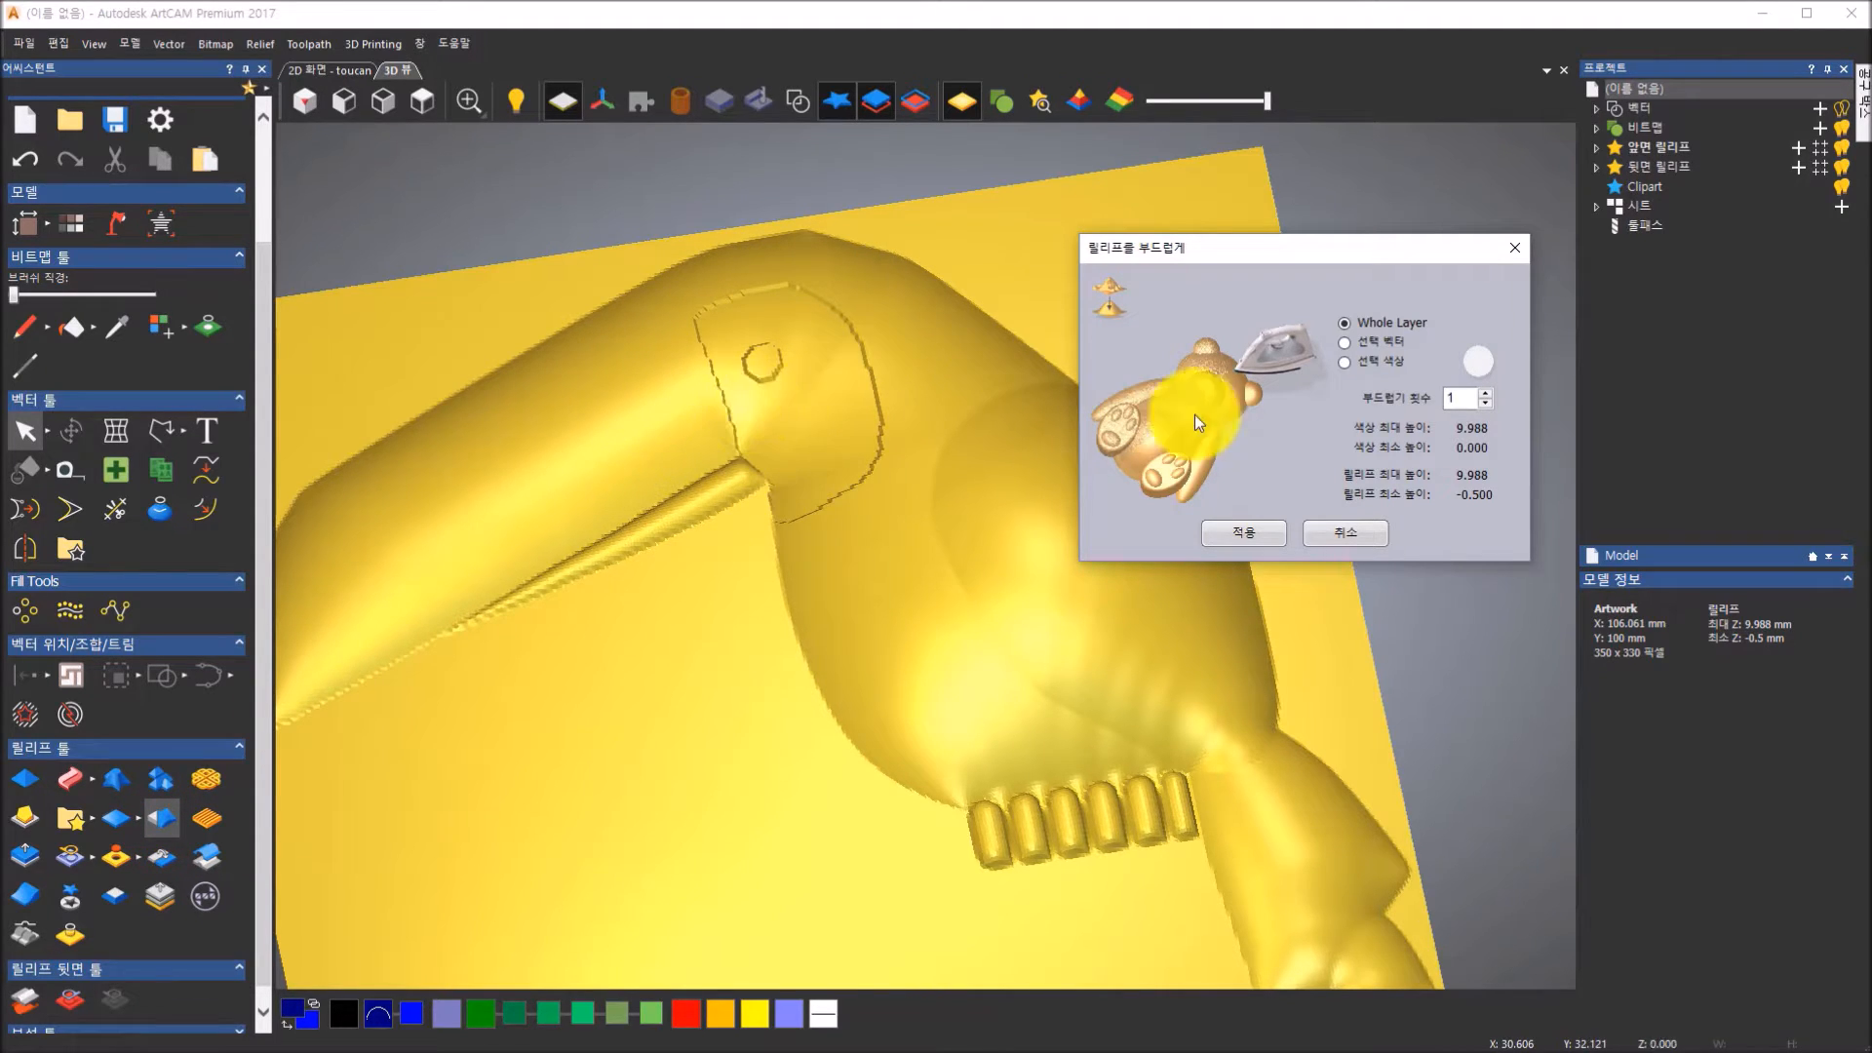
{"action": "left_click", "coordinate": [1244, 533]}
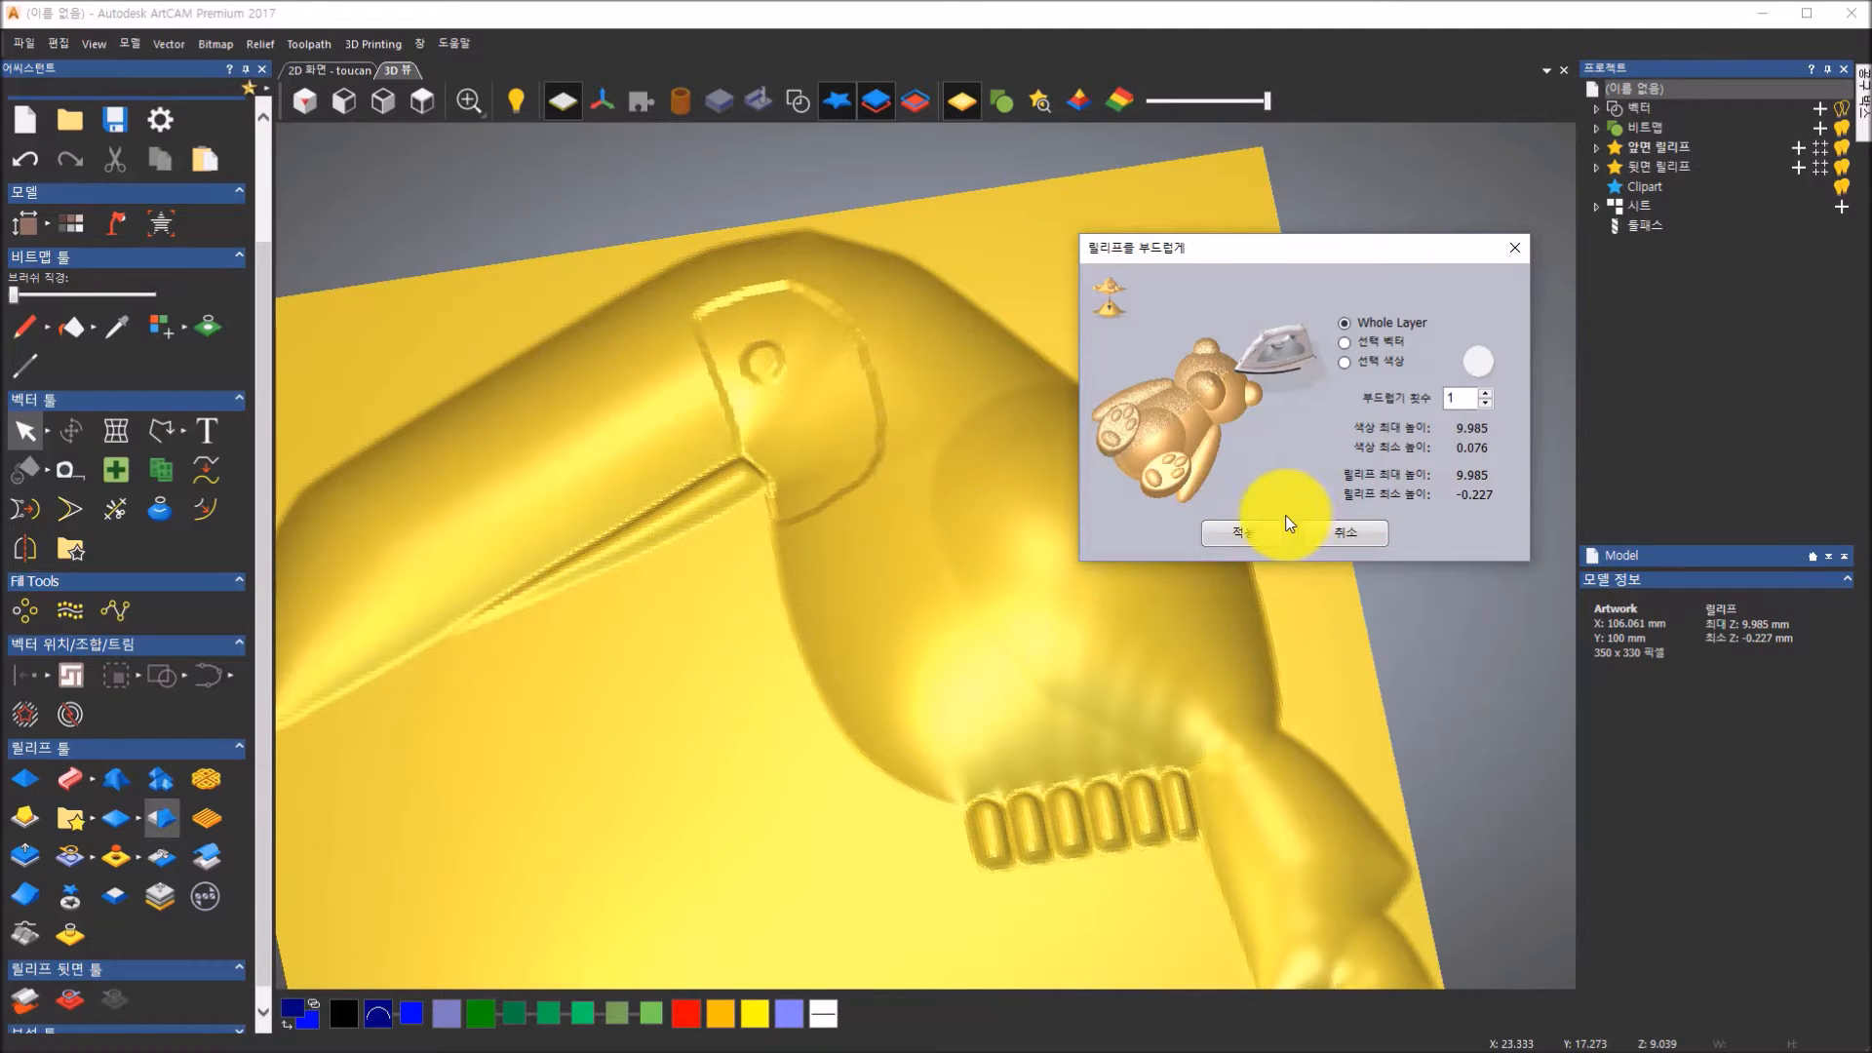
{"action": "left_click", "coordinate": [1256, 528]}
{"action": "left_click", "coordinate": [1256, 526]}
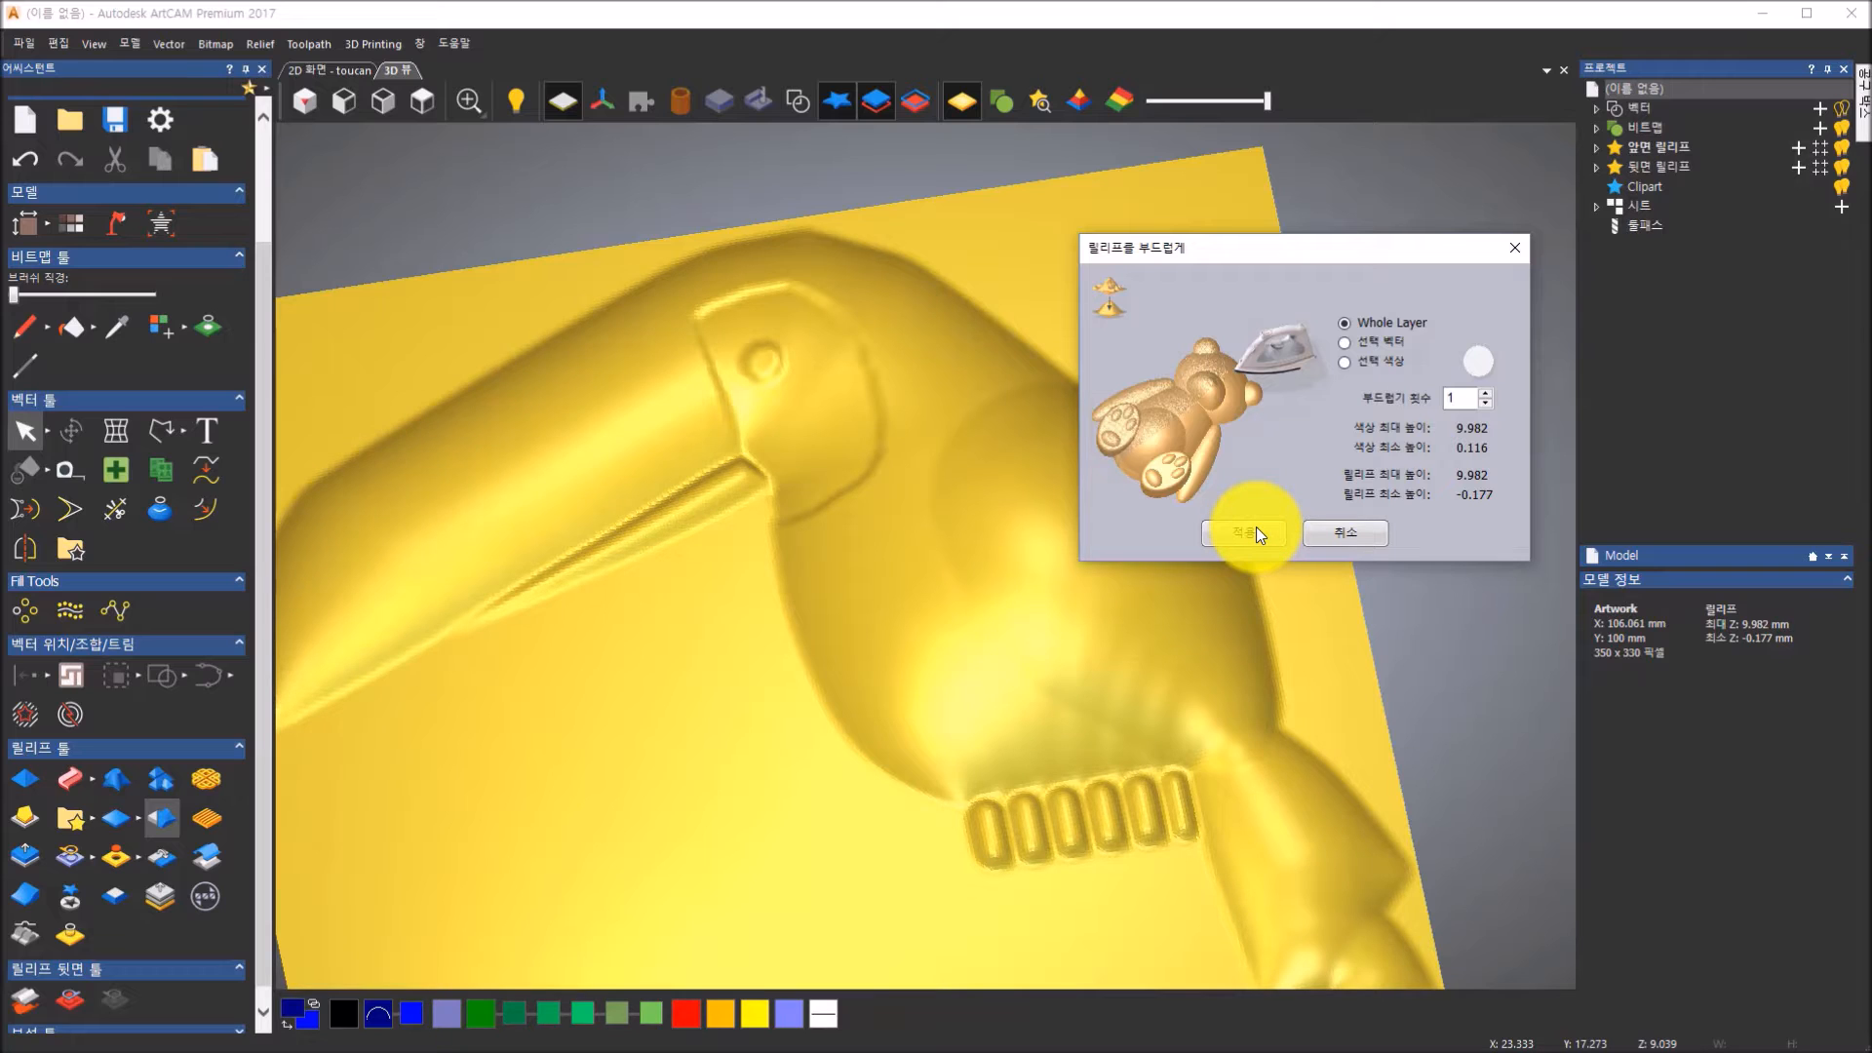
{"action": "left_click", "coordinate": [1255, 527]}
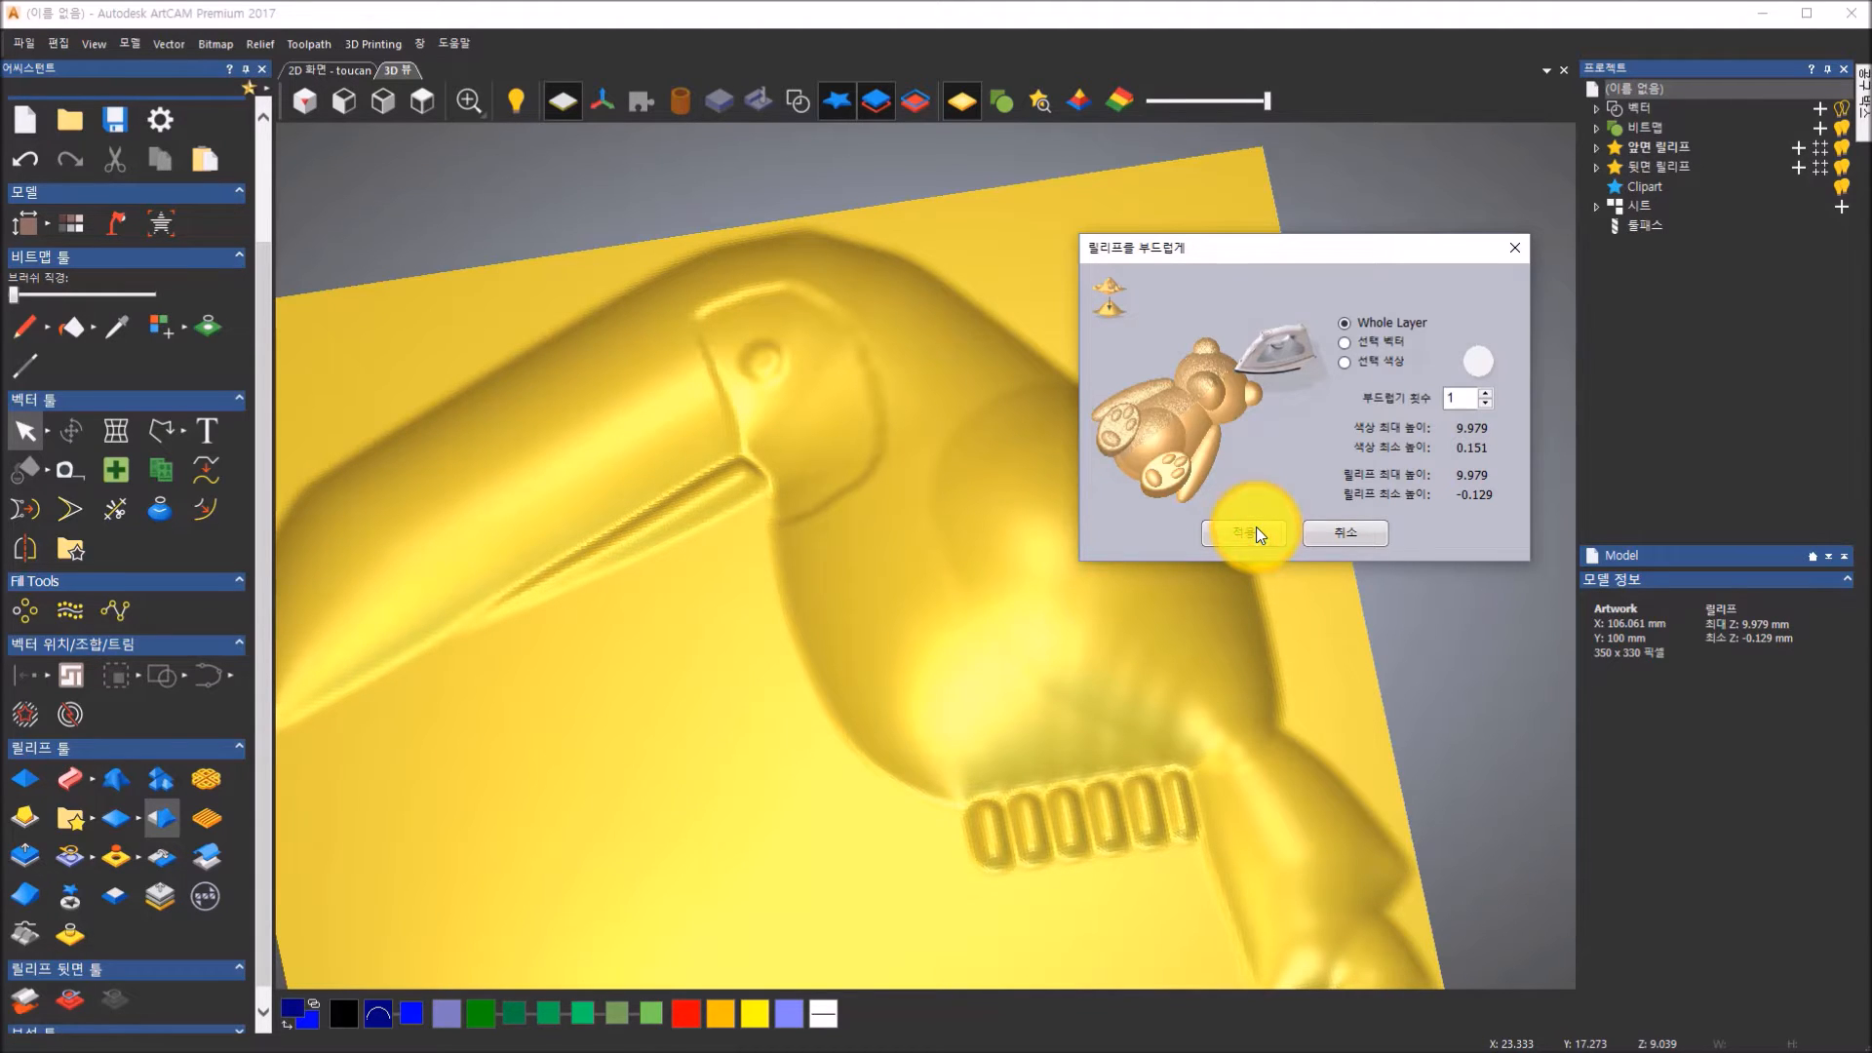
{"action": "left_click", "coordinate": [1358, 536]}
{"action": "left_click", "coordinate": [438, 105]}
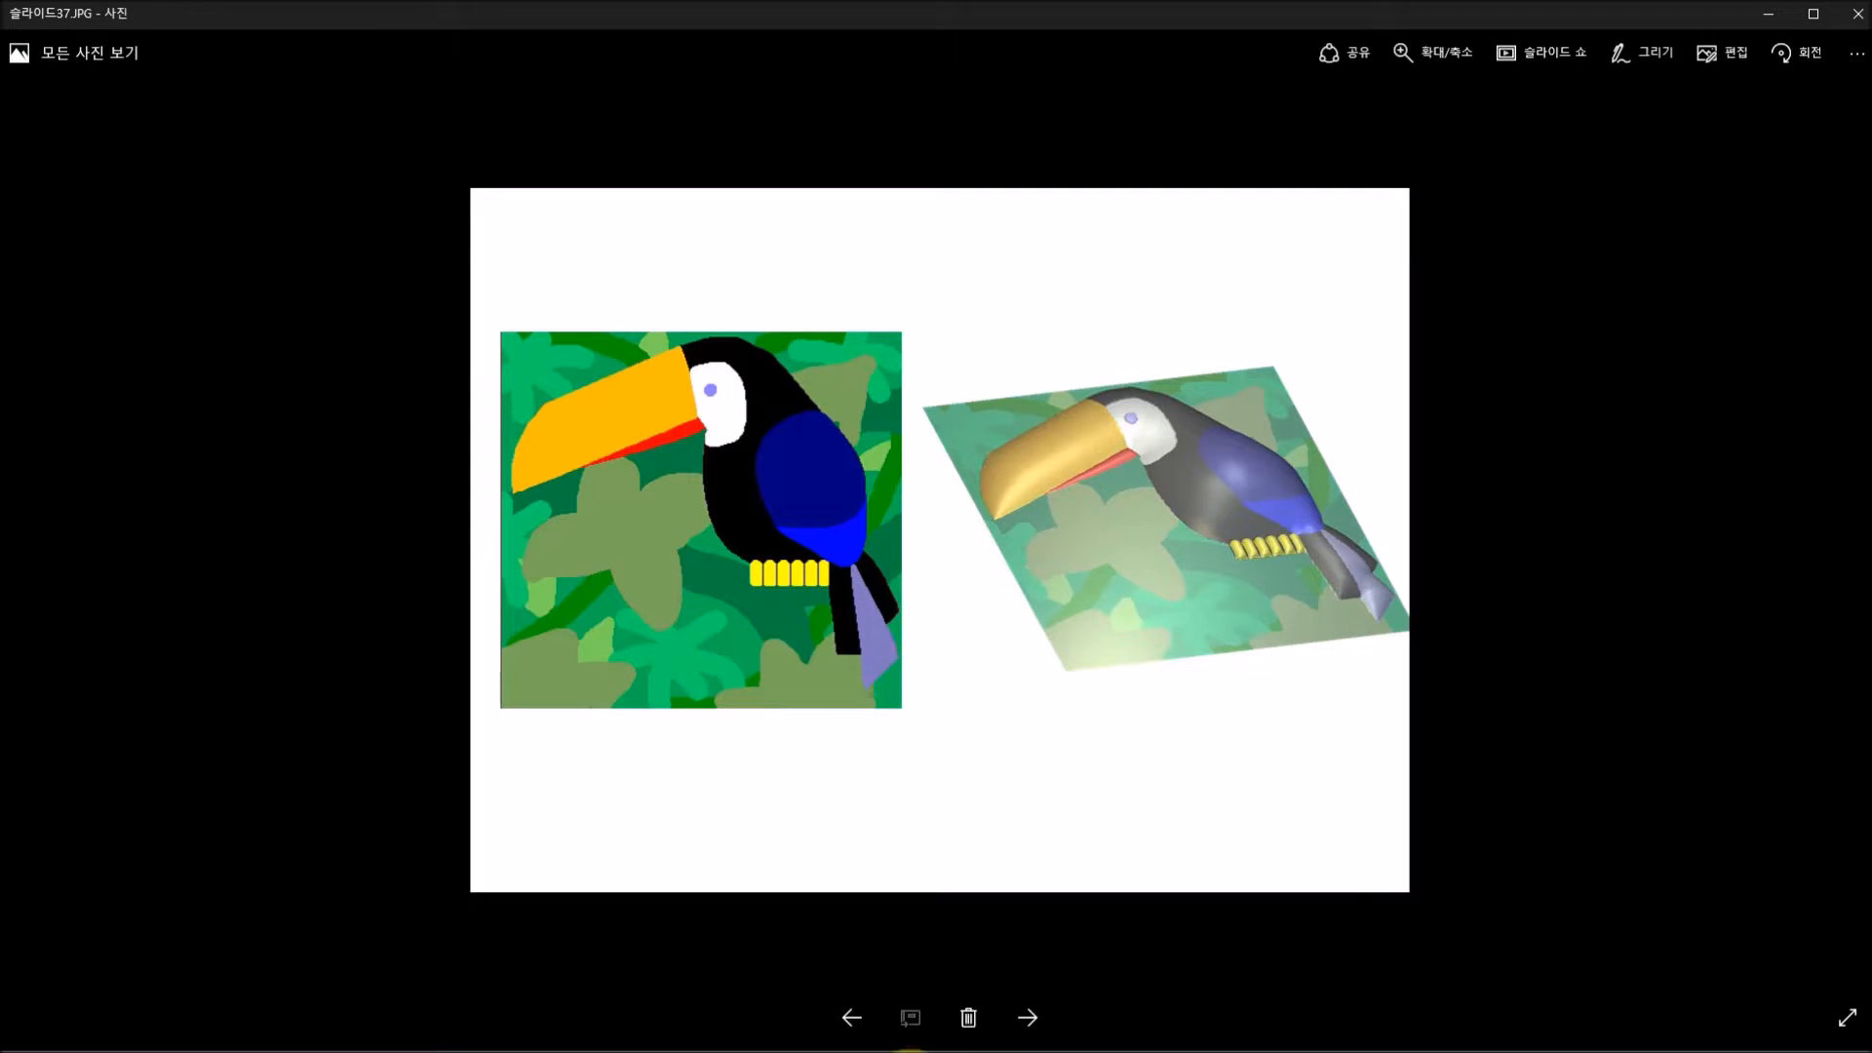
View the chocolate example slide in Photos, and switch back to ArtCAM to close the toucan model
{"action": "left_click", "coordinate": [1014, 1024]}
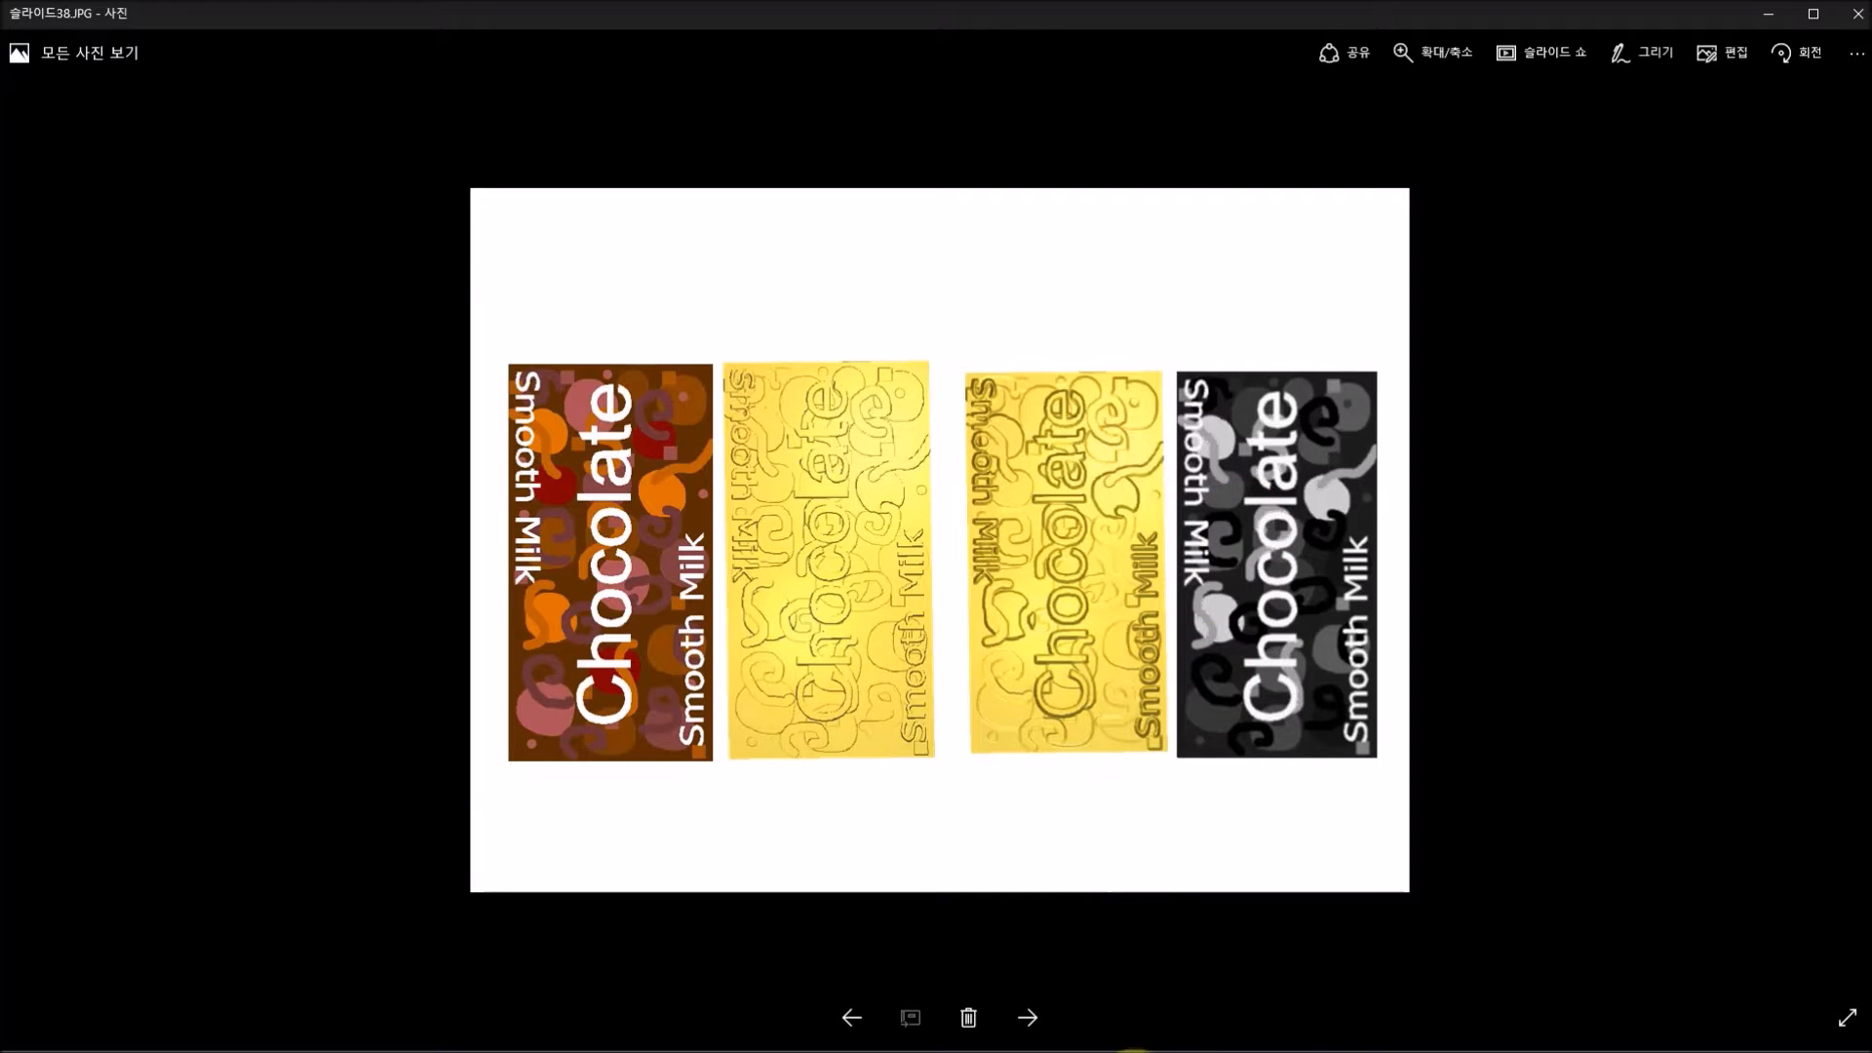
{"action": "key", "text": "alt+Tab"}
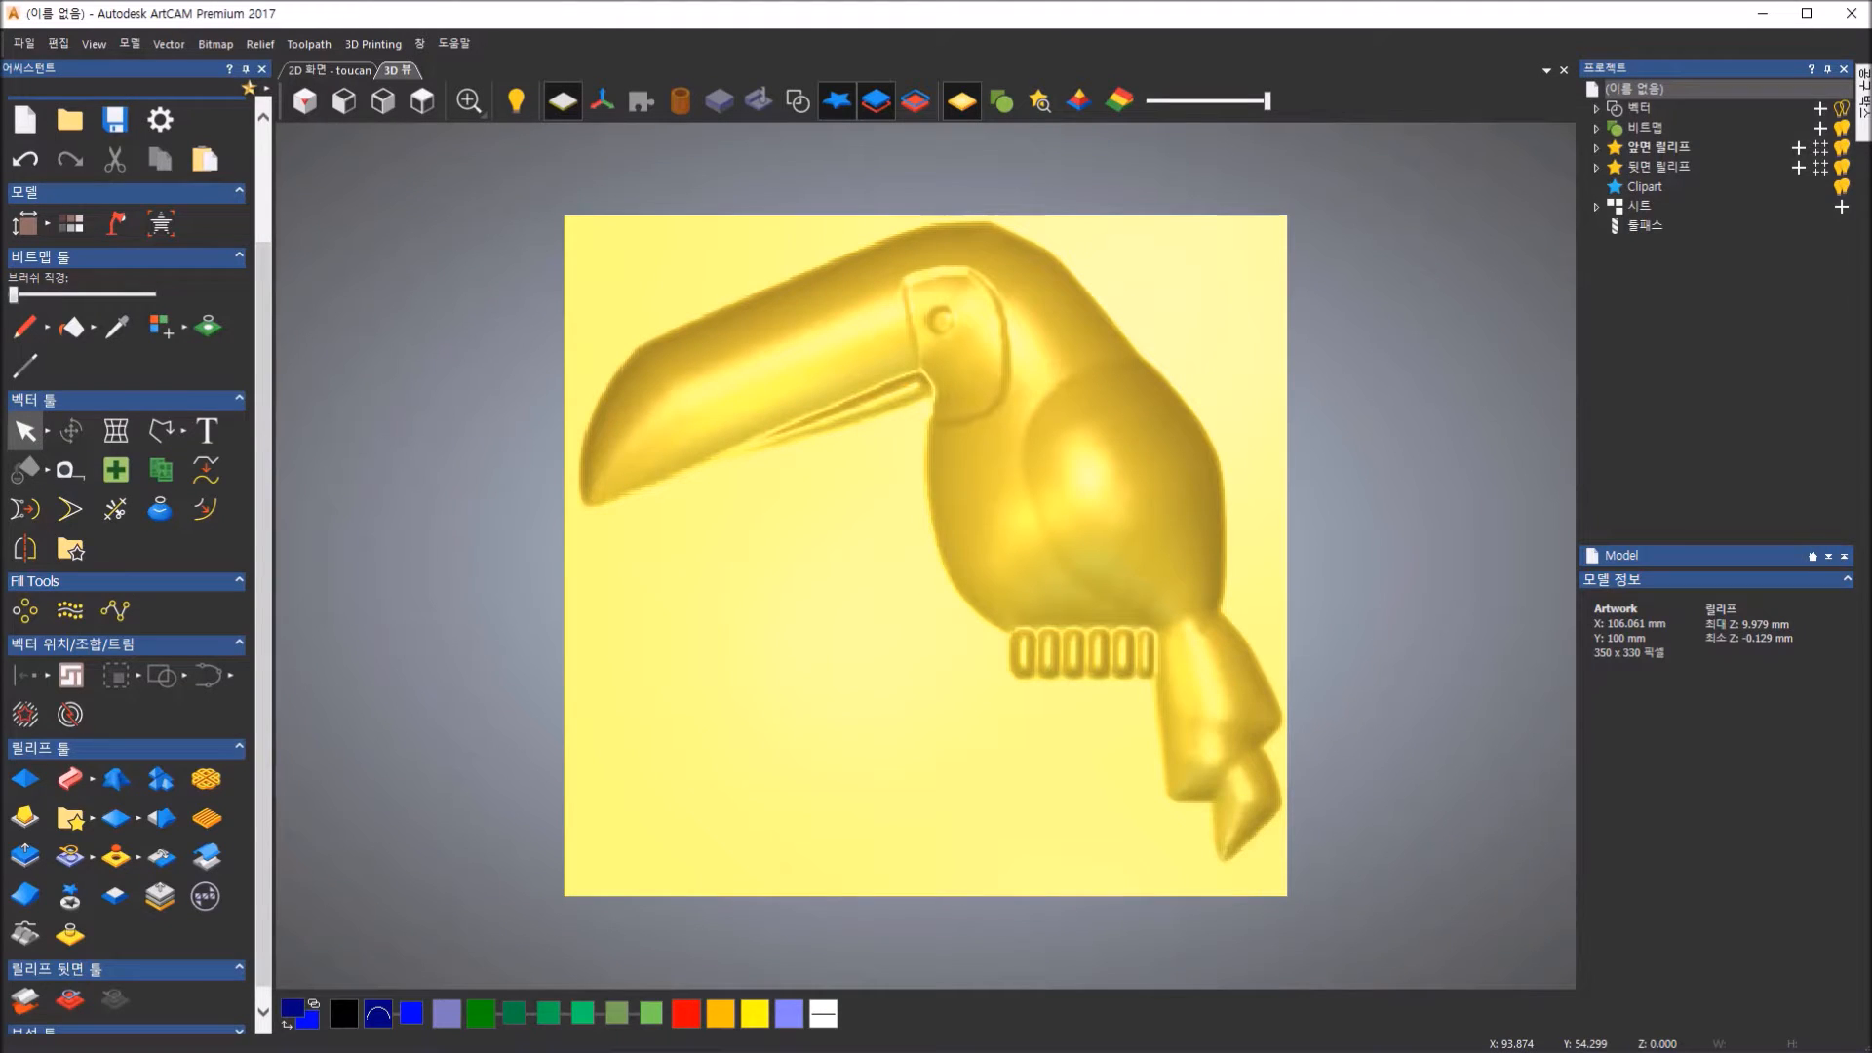
{"action": "left_click", "coordinate": [334, 70]}
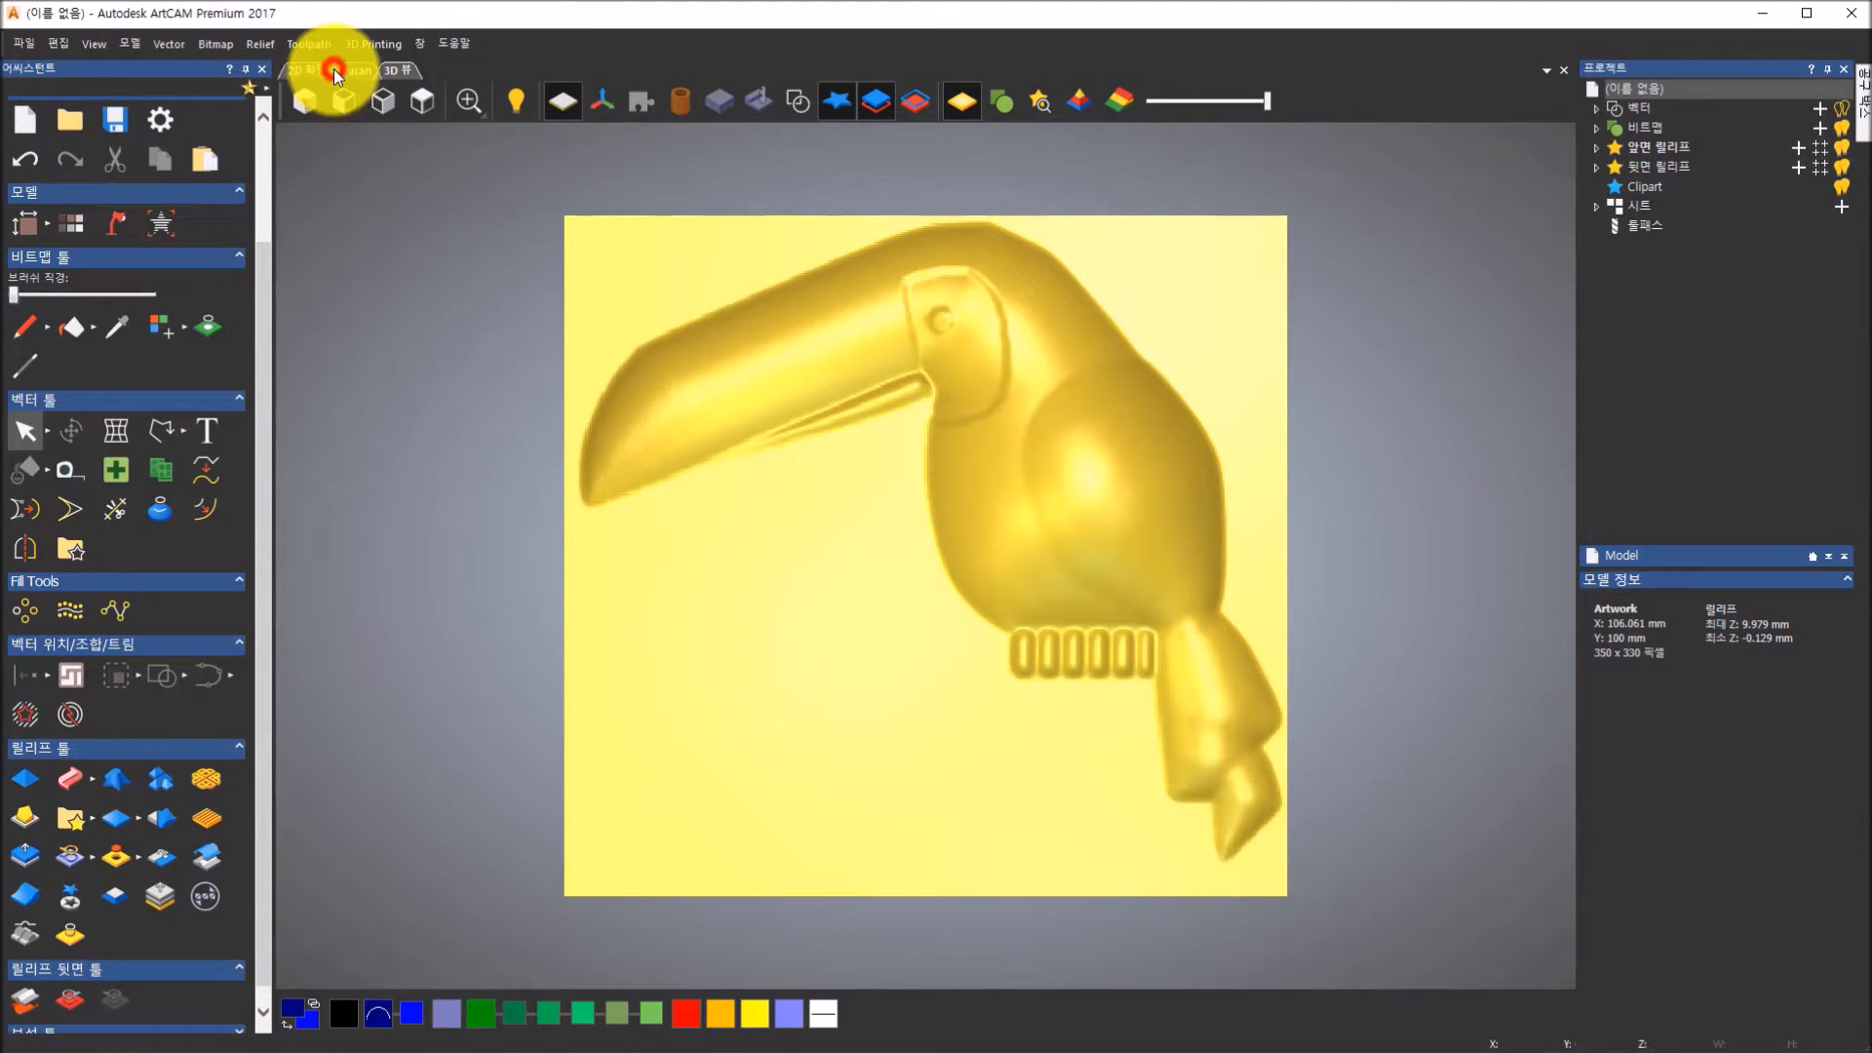
{"action": "left_click", "coordinate": [1559, 67]}
{"action": "left_click", "coordinate": [950, 570]}
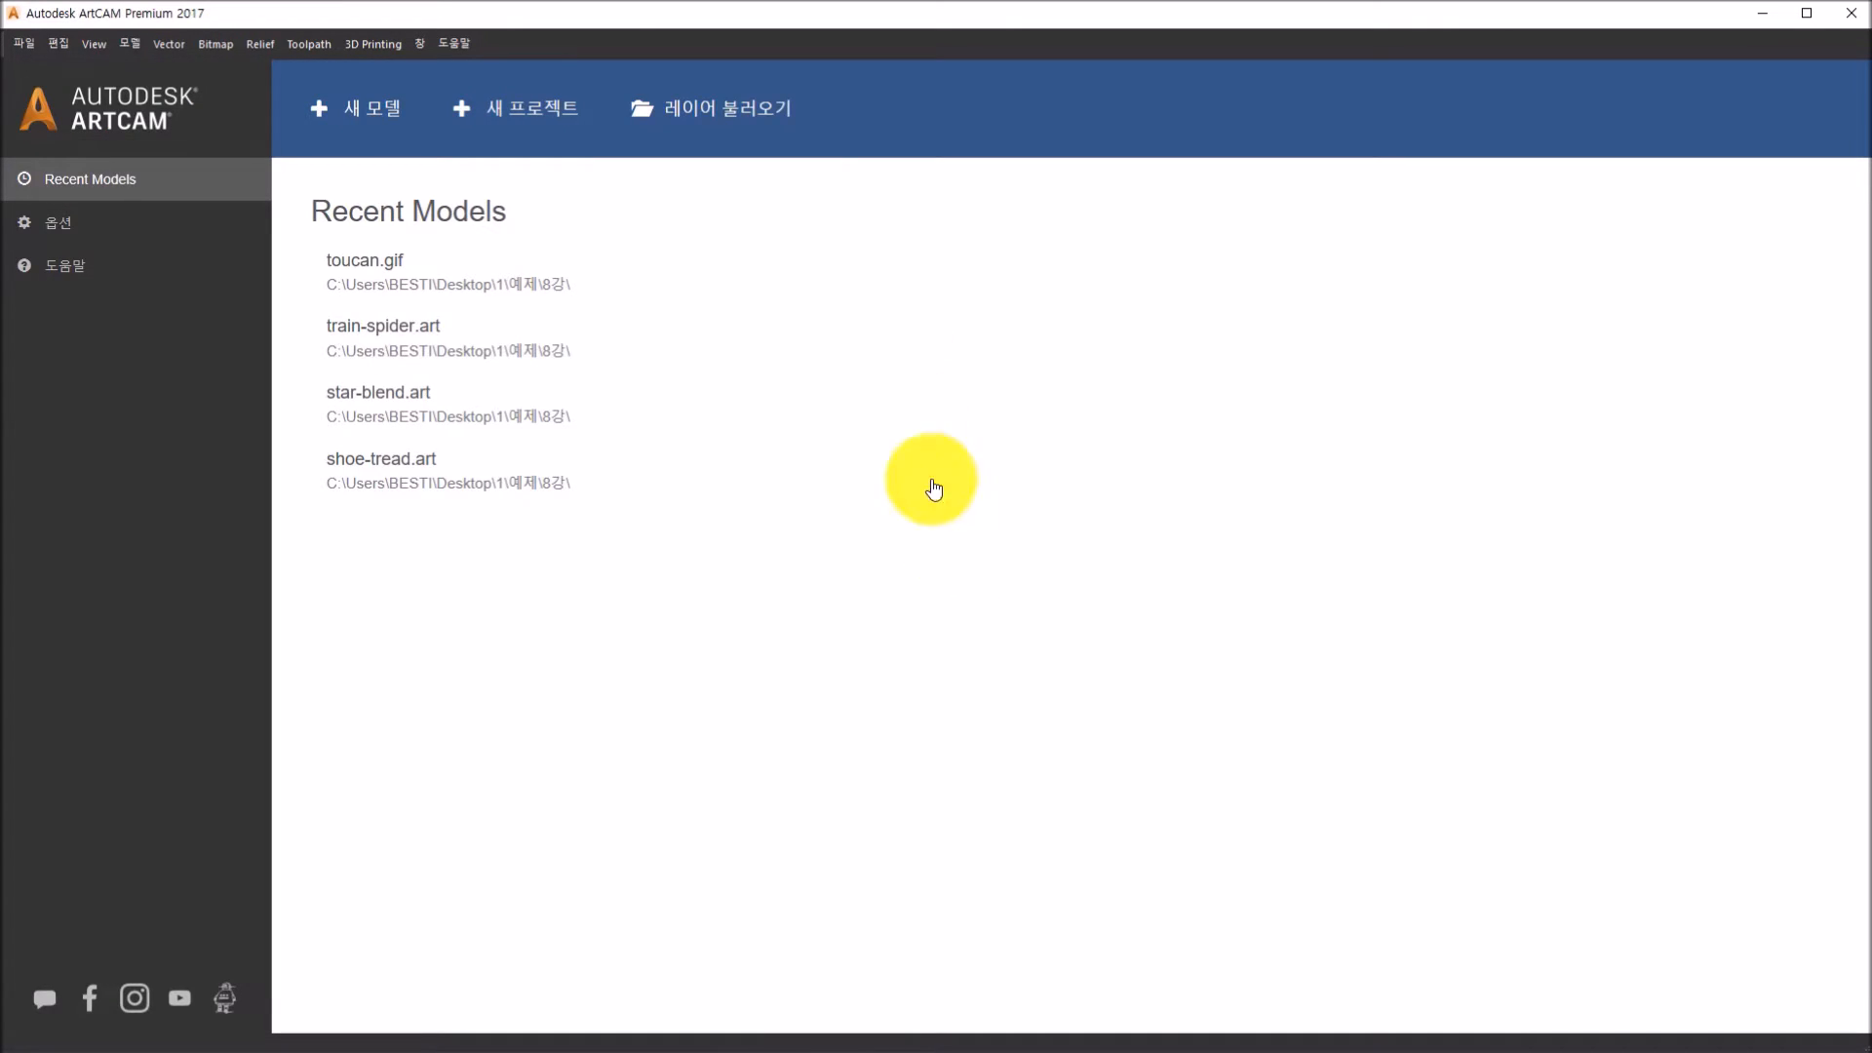
Open chocolate.bmp from the 8강 example folder as a new model
{"action": "left_click", "coordinate": [747, 109]}
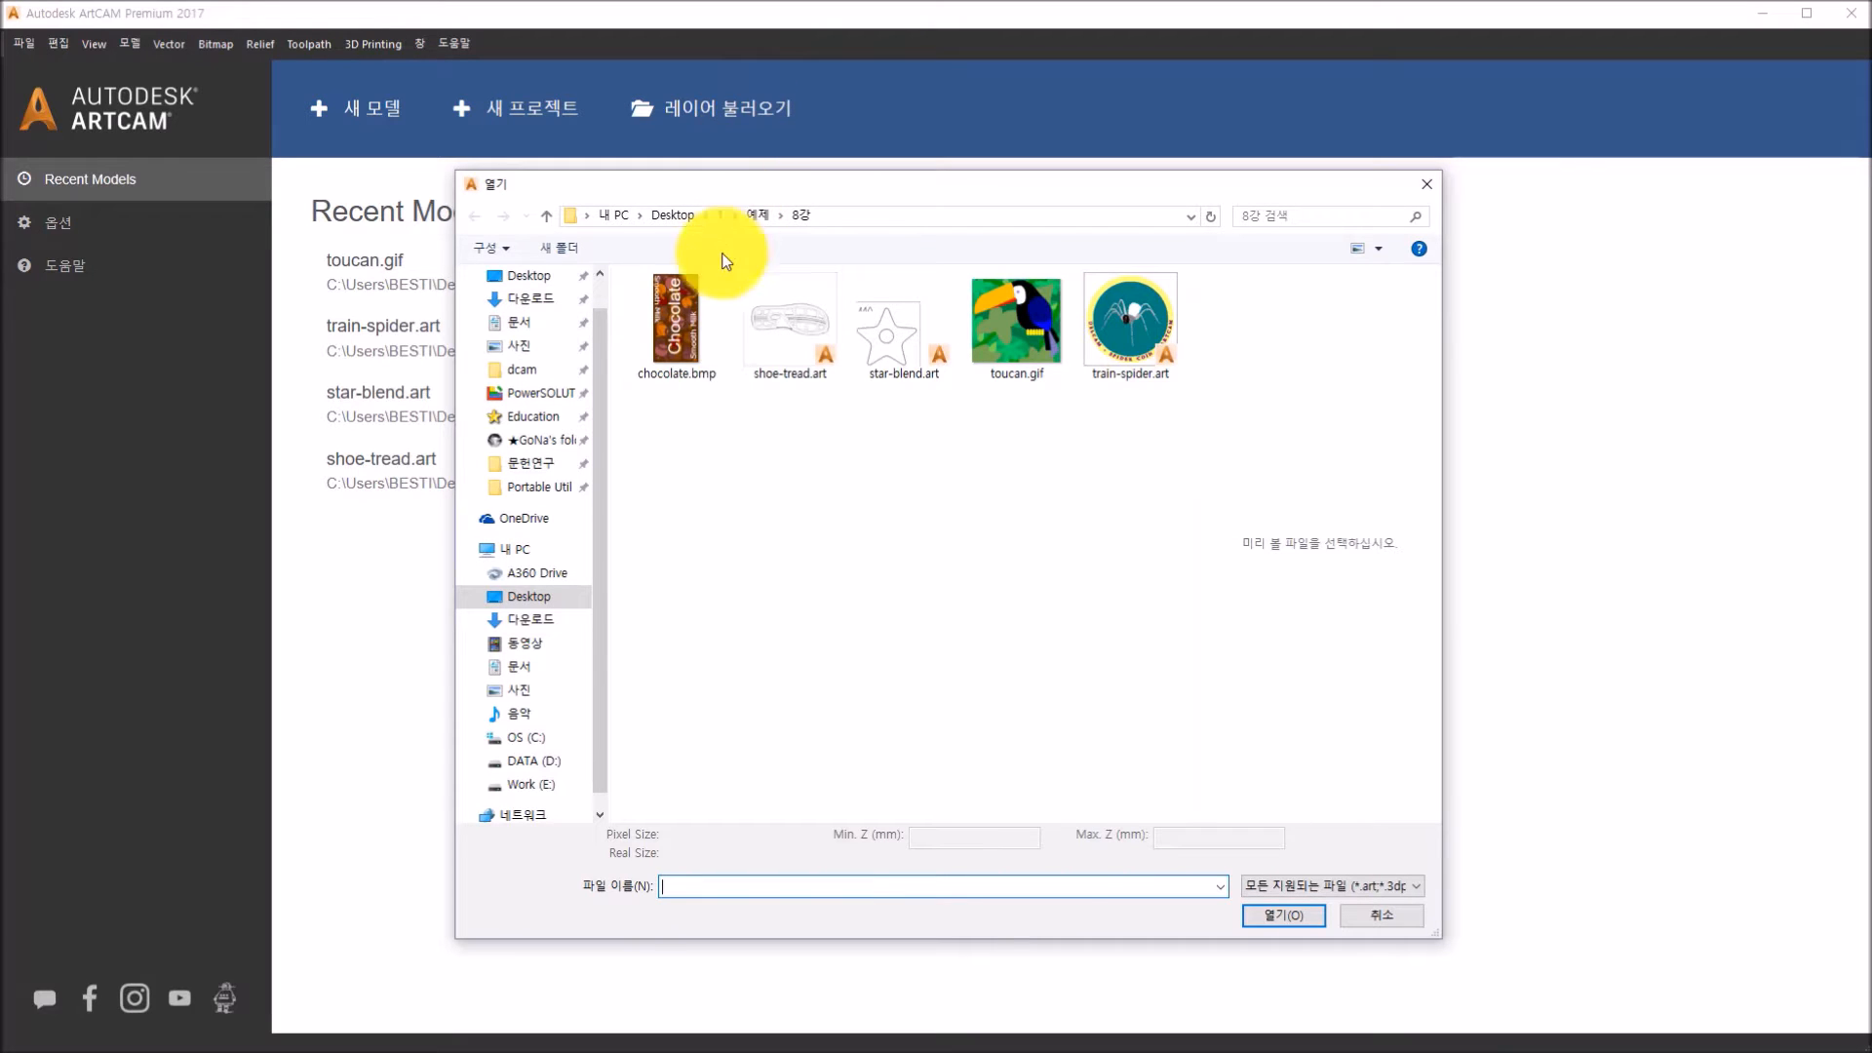
{"action": "left_click", "coordinate": [694, 325]}
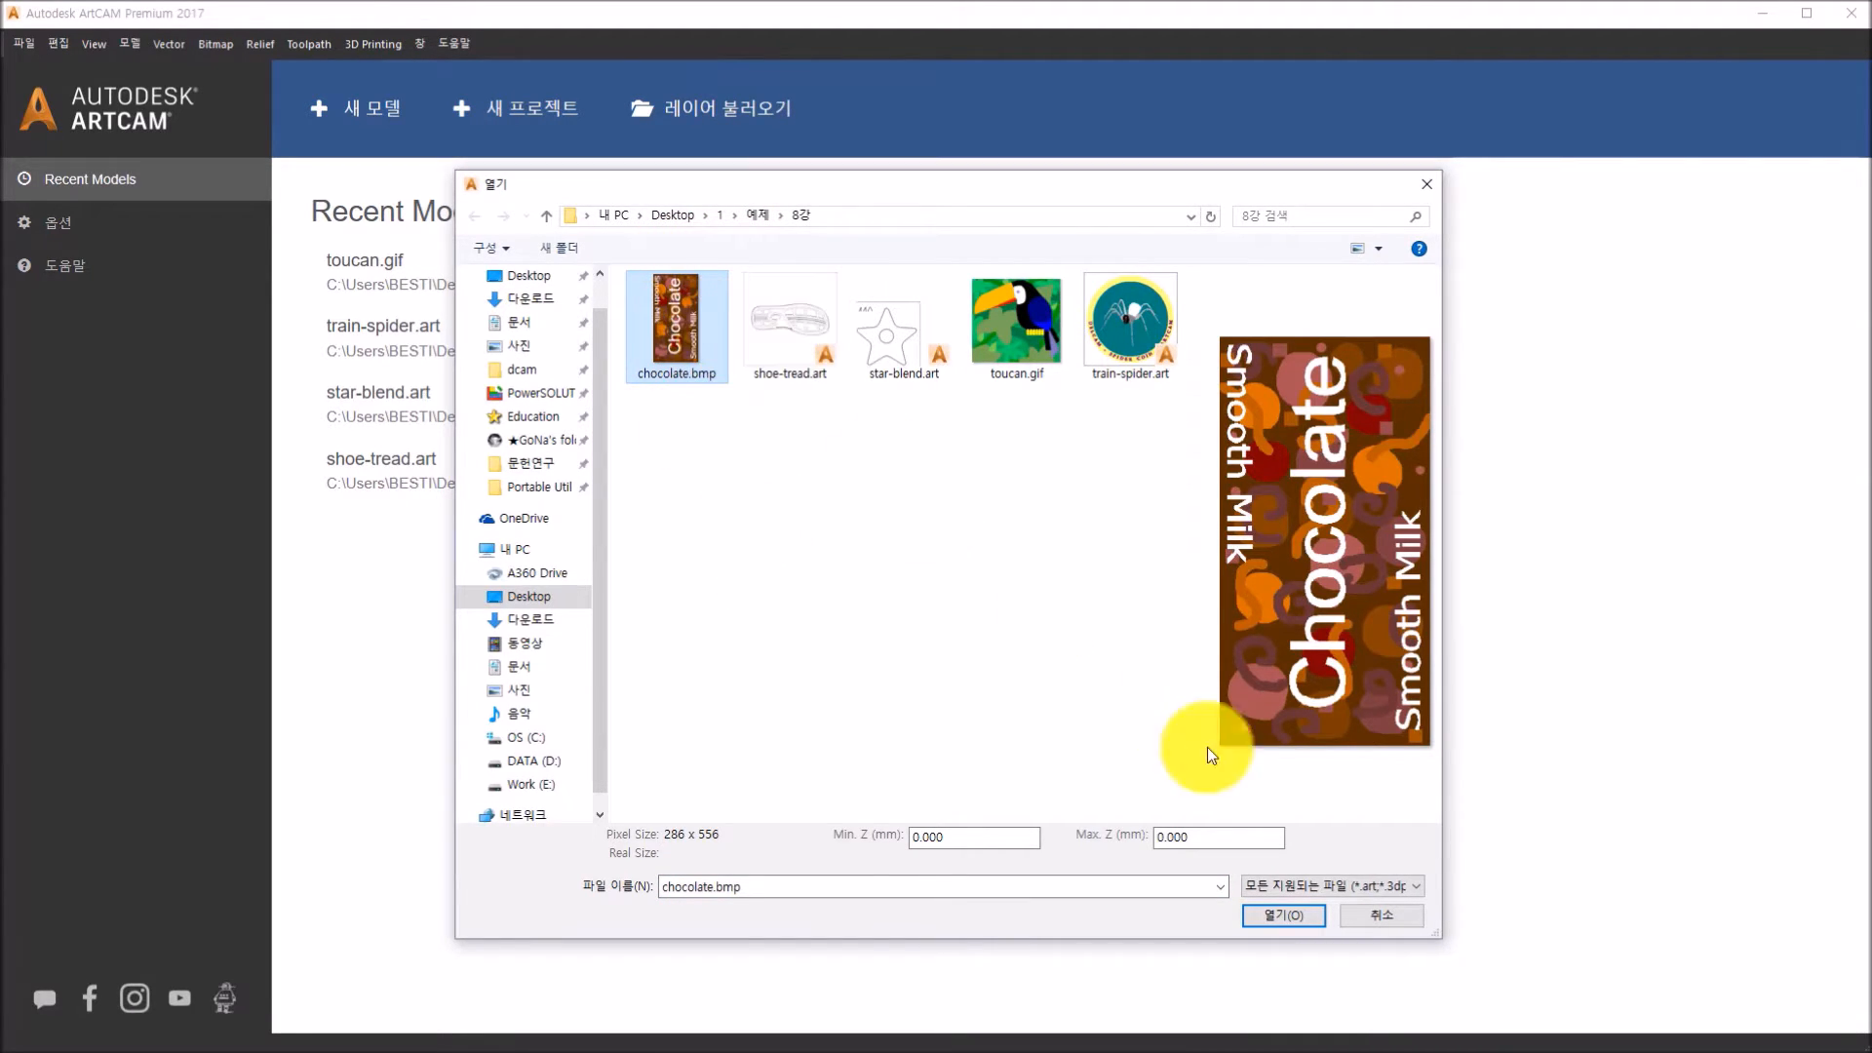
{"action": "left_click", "coordinate": [1263, 921]}
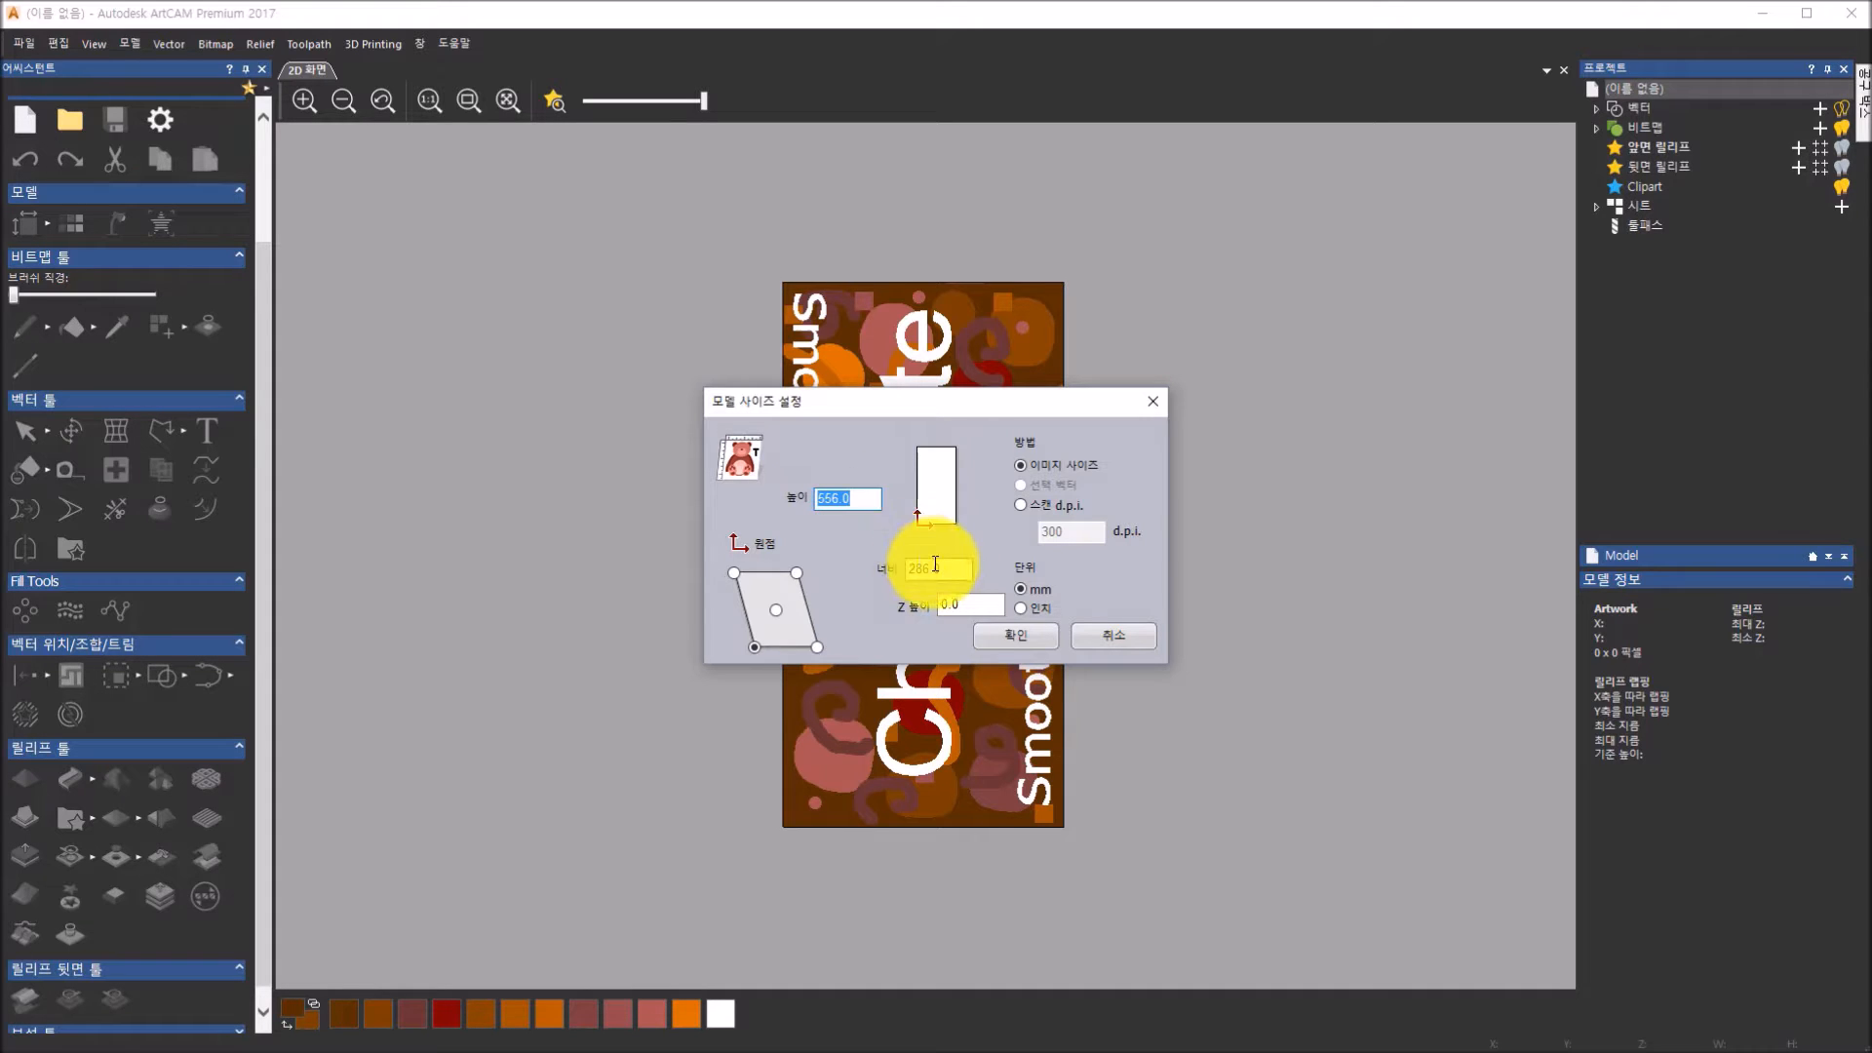
Size the new model by scan resolution at 300 d.p.i. in mm and place its origin at the centre
{"action": "left_click", "coordinate": [1021, 505]}
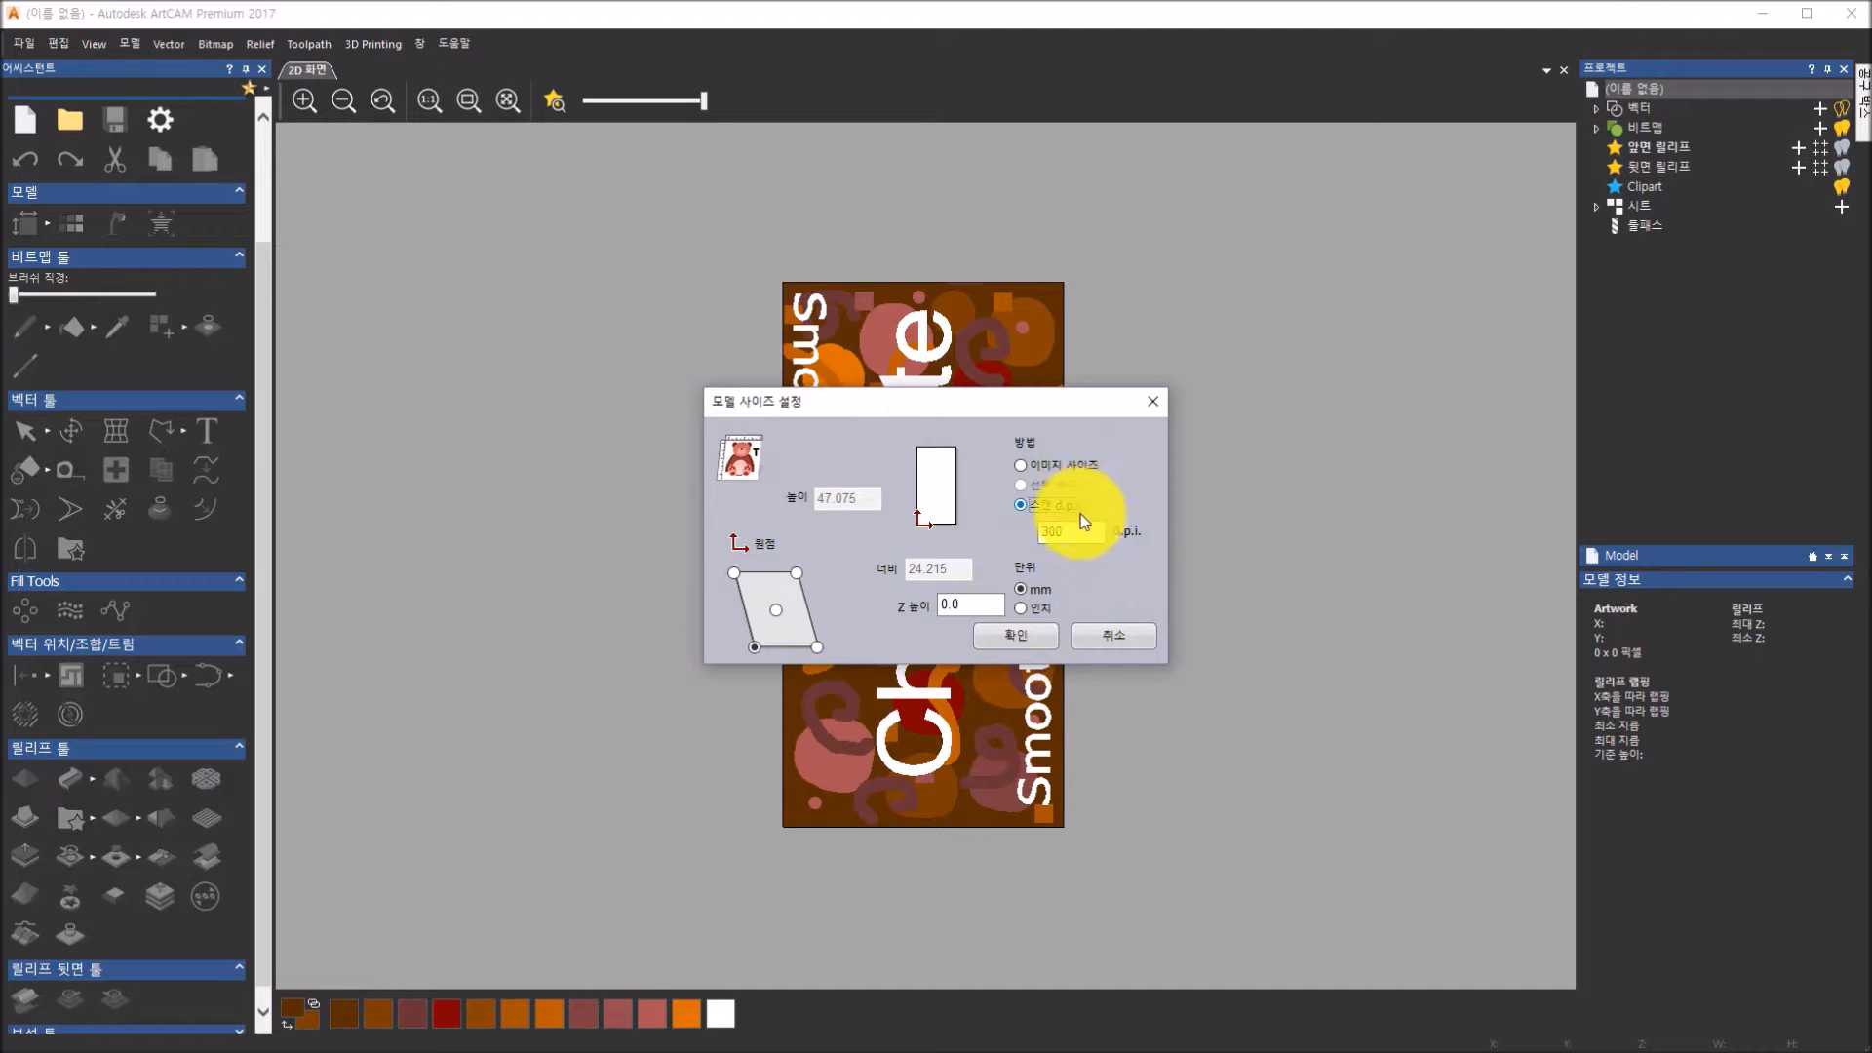
{"action": "left_click", "coordinate": [1065, 529]}
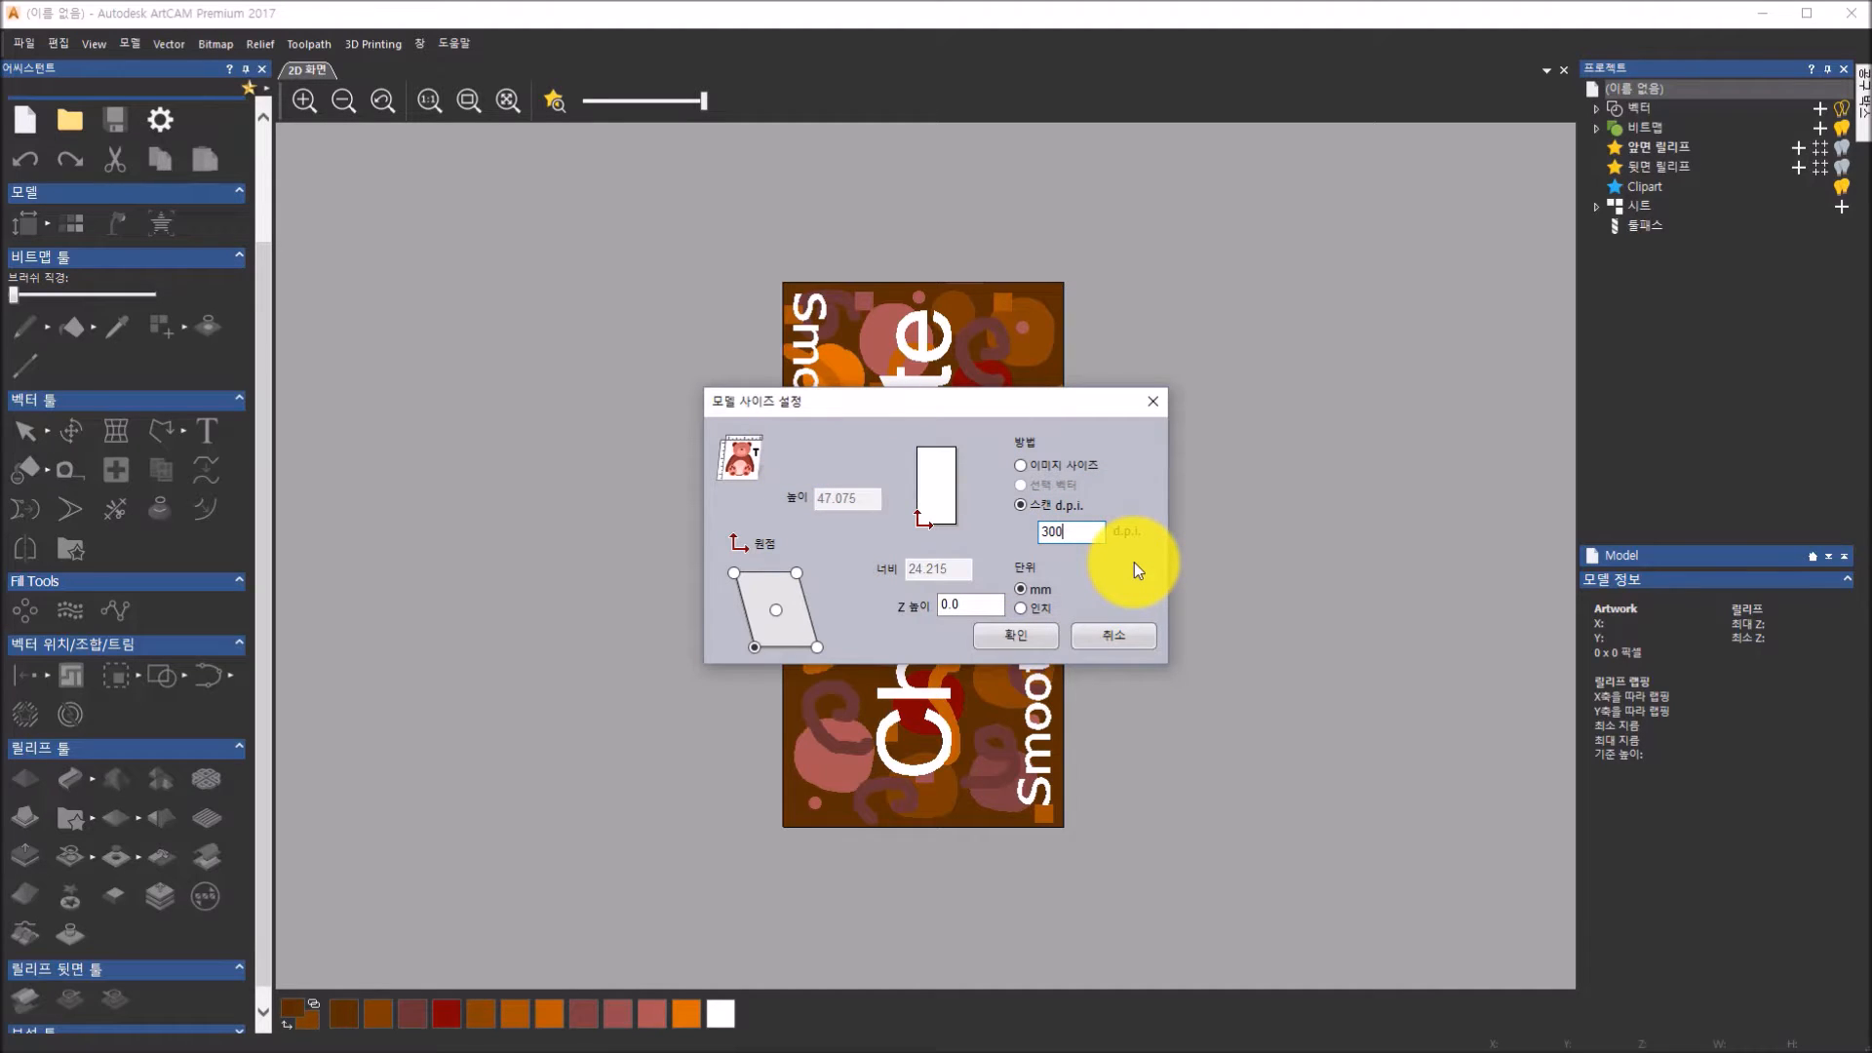
{"action": "left_click", "coordinate": [774, 612]}
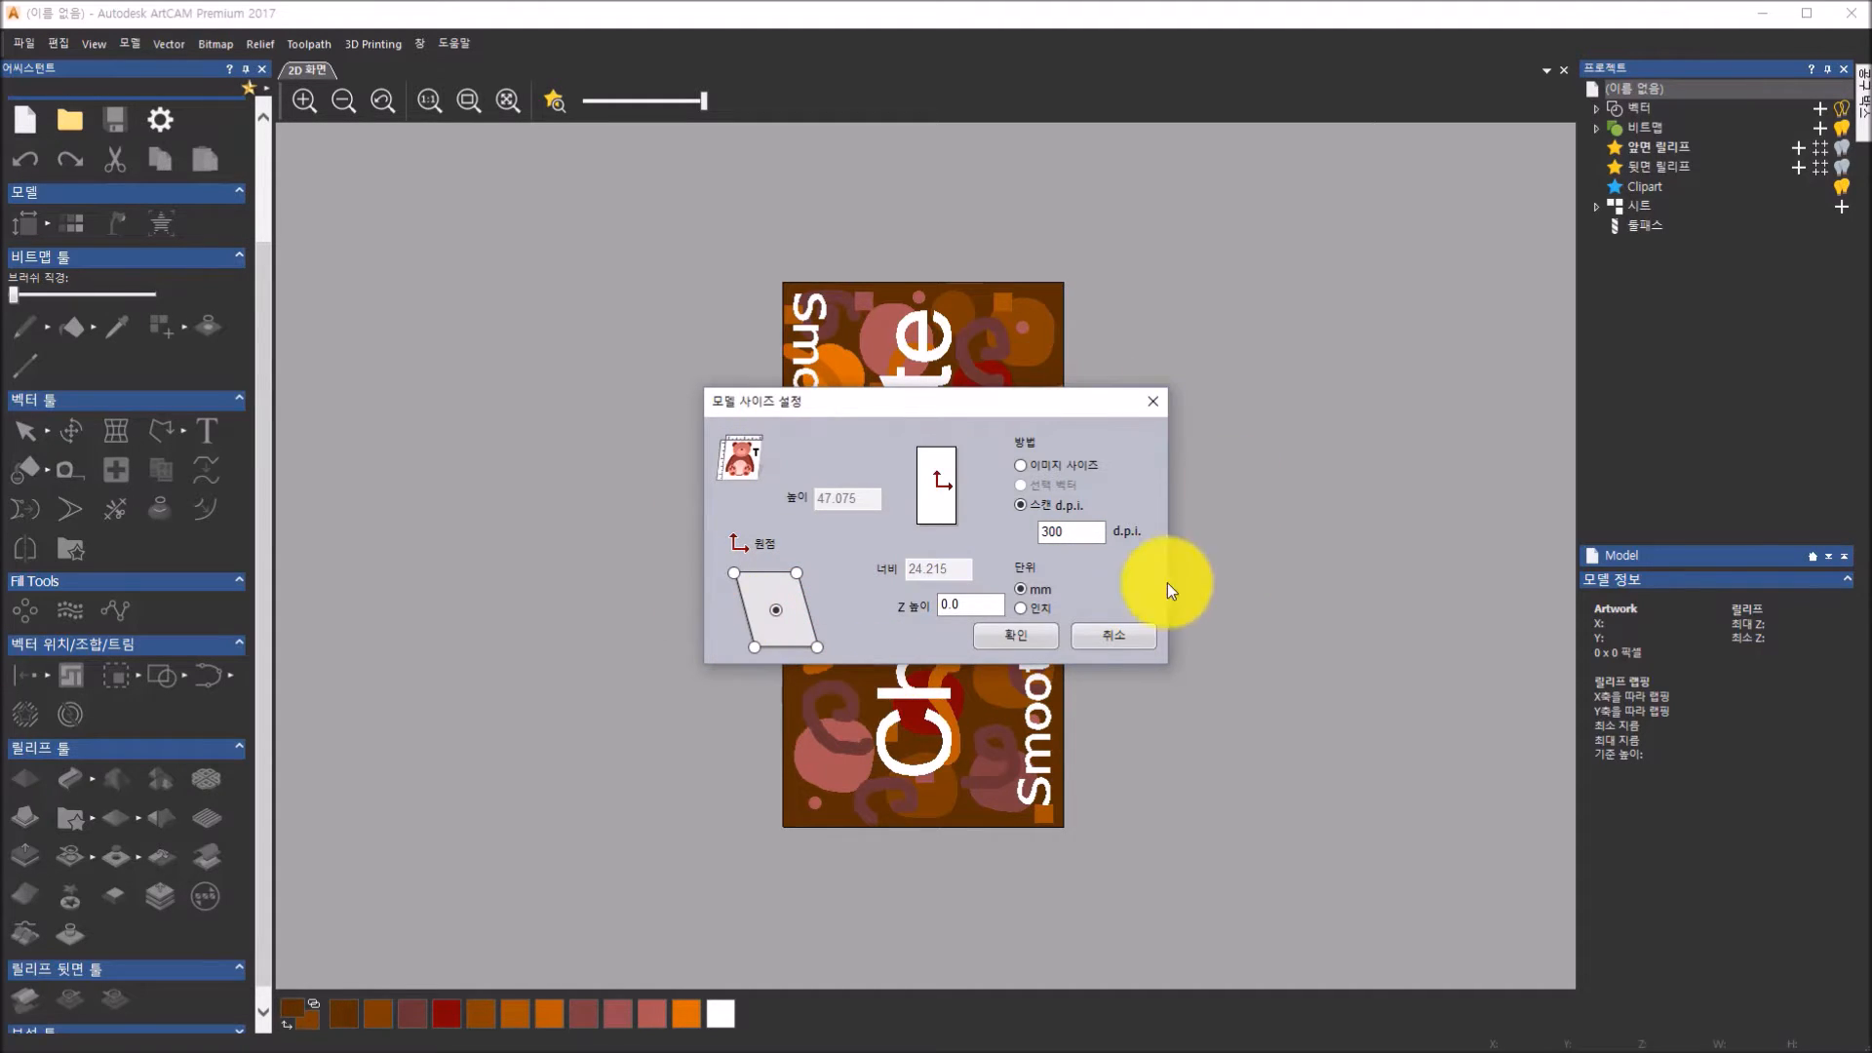
{"action": "left_click", "coordinate": [1039, 628]}
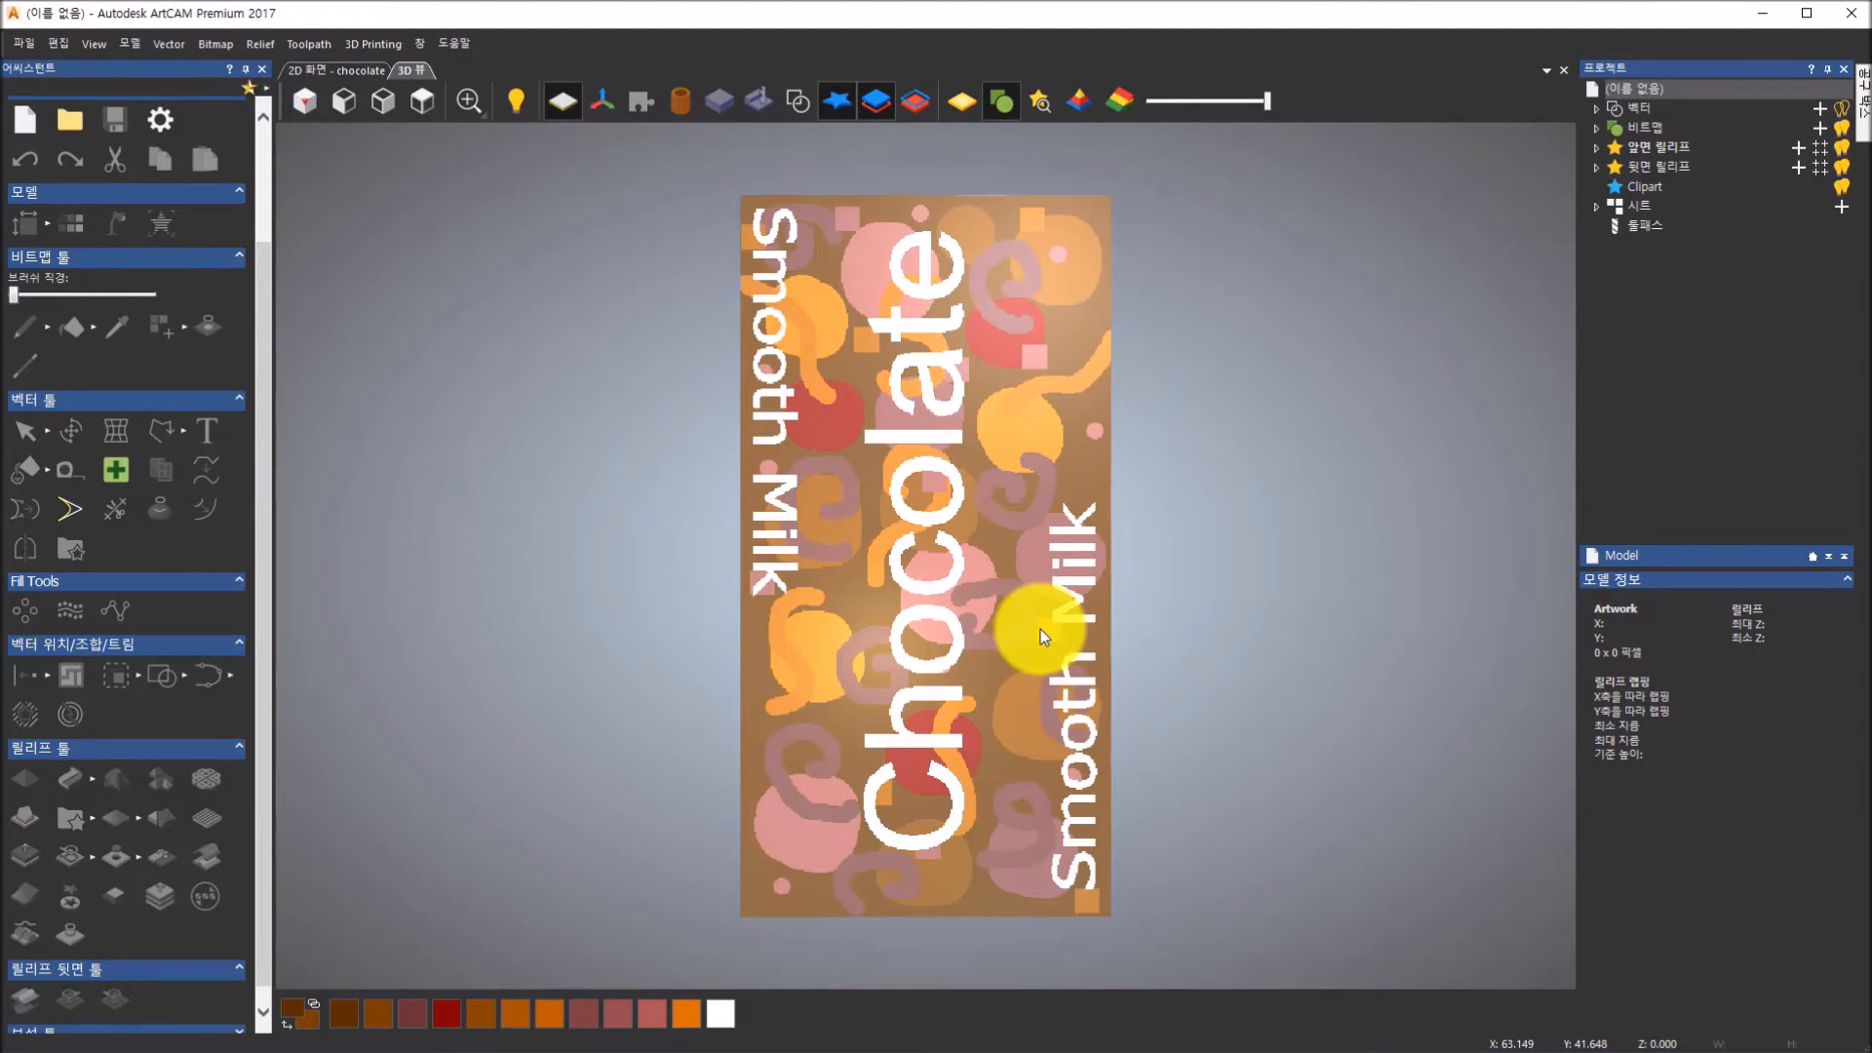
Tilt the chocolate model in the 3D view and expand the bitmap, front relief and vector groups in the project tree
{"action": "left_click", "coordinate": [358, 72]}
{"action": "left_click", "coordinate": [410, 71]}
{"action": "left_click_drag", "start_coordinate": [828, 541], "coordinate": [956, 521]}
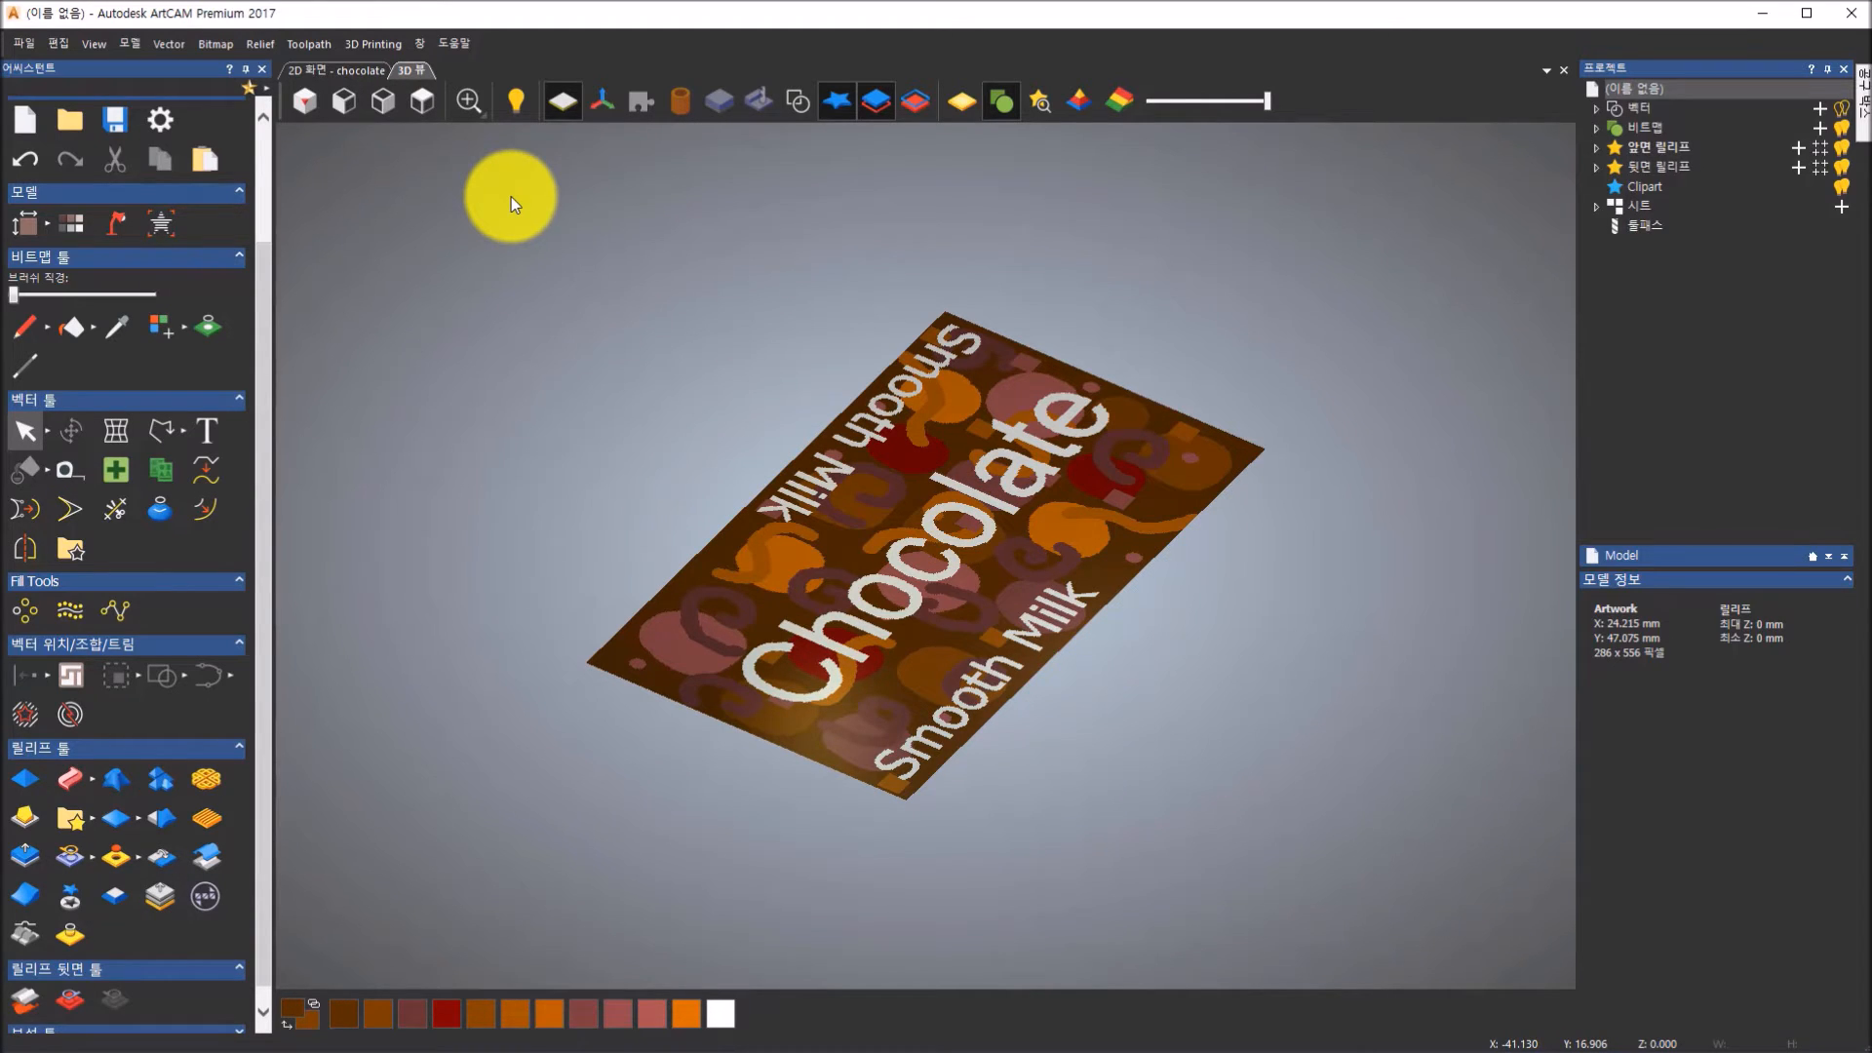
{"action": "left_click", "coordinate": [1597, 128]}
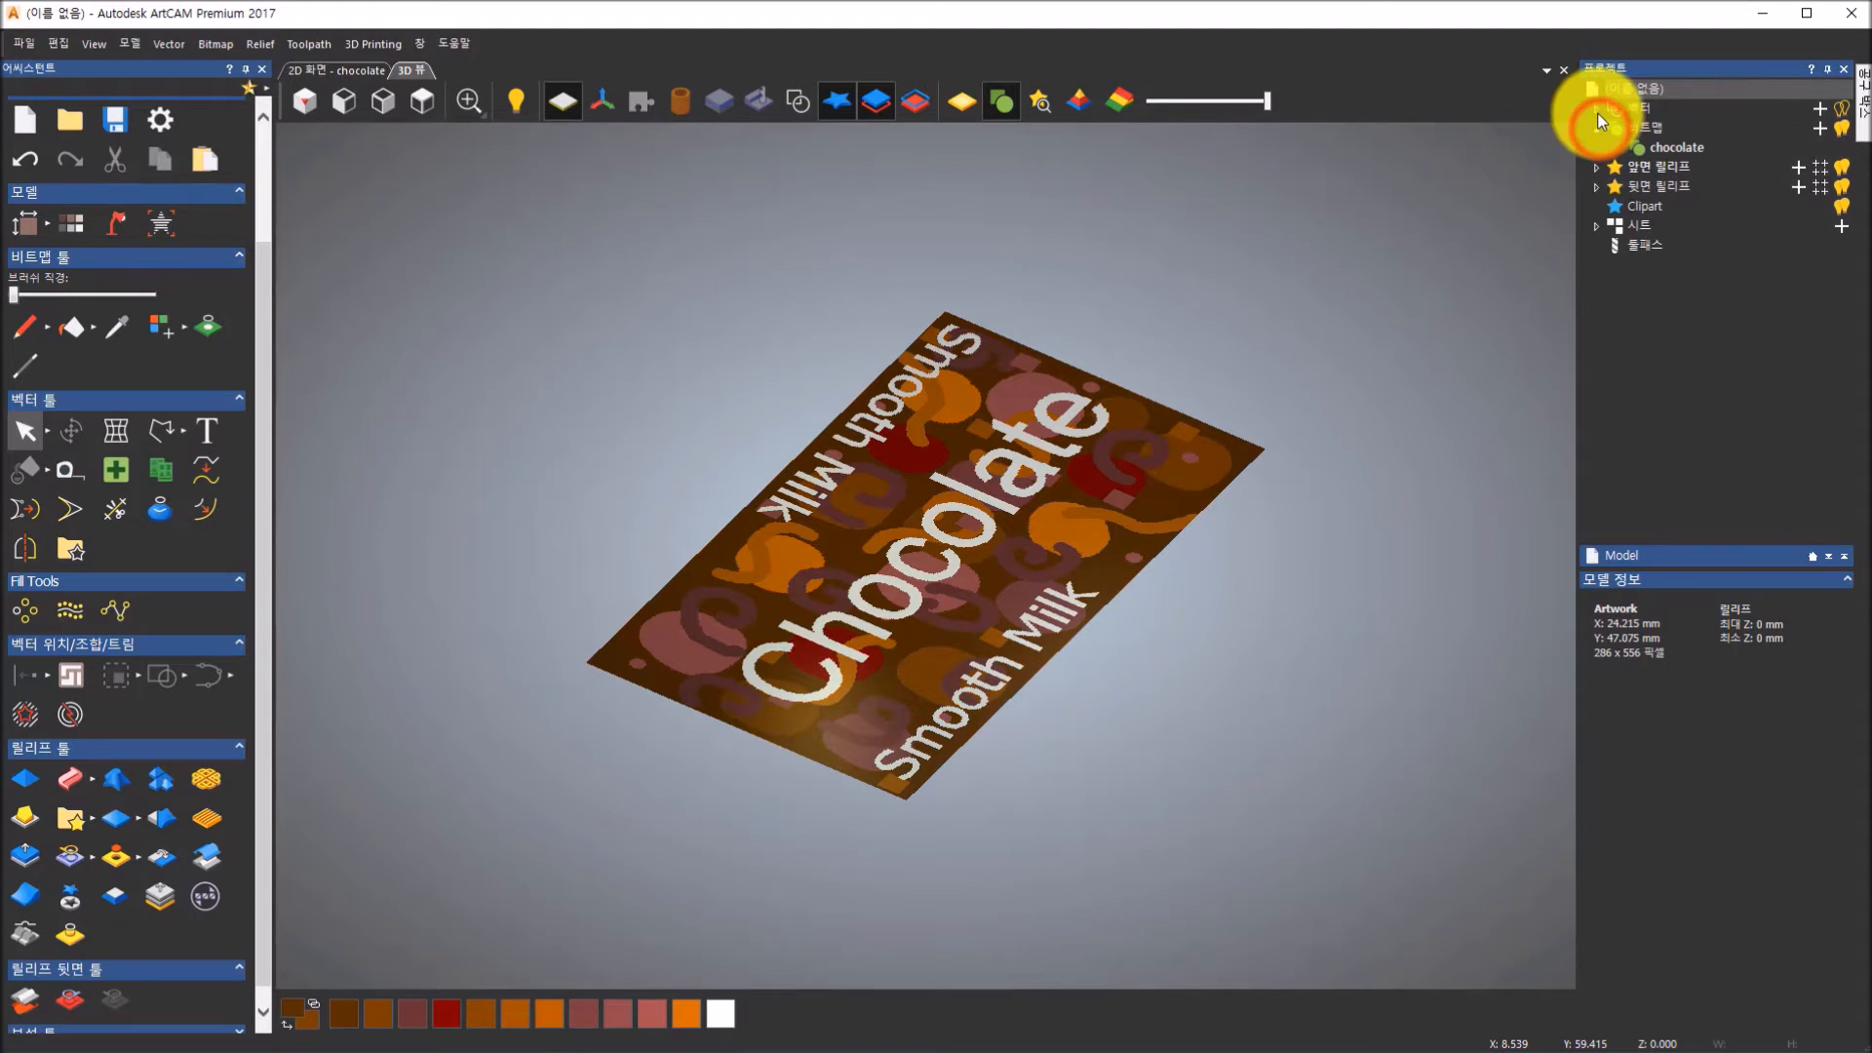
{"action": "left_click", "coordinate": [1598, 172]}
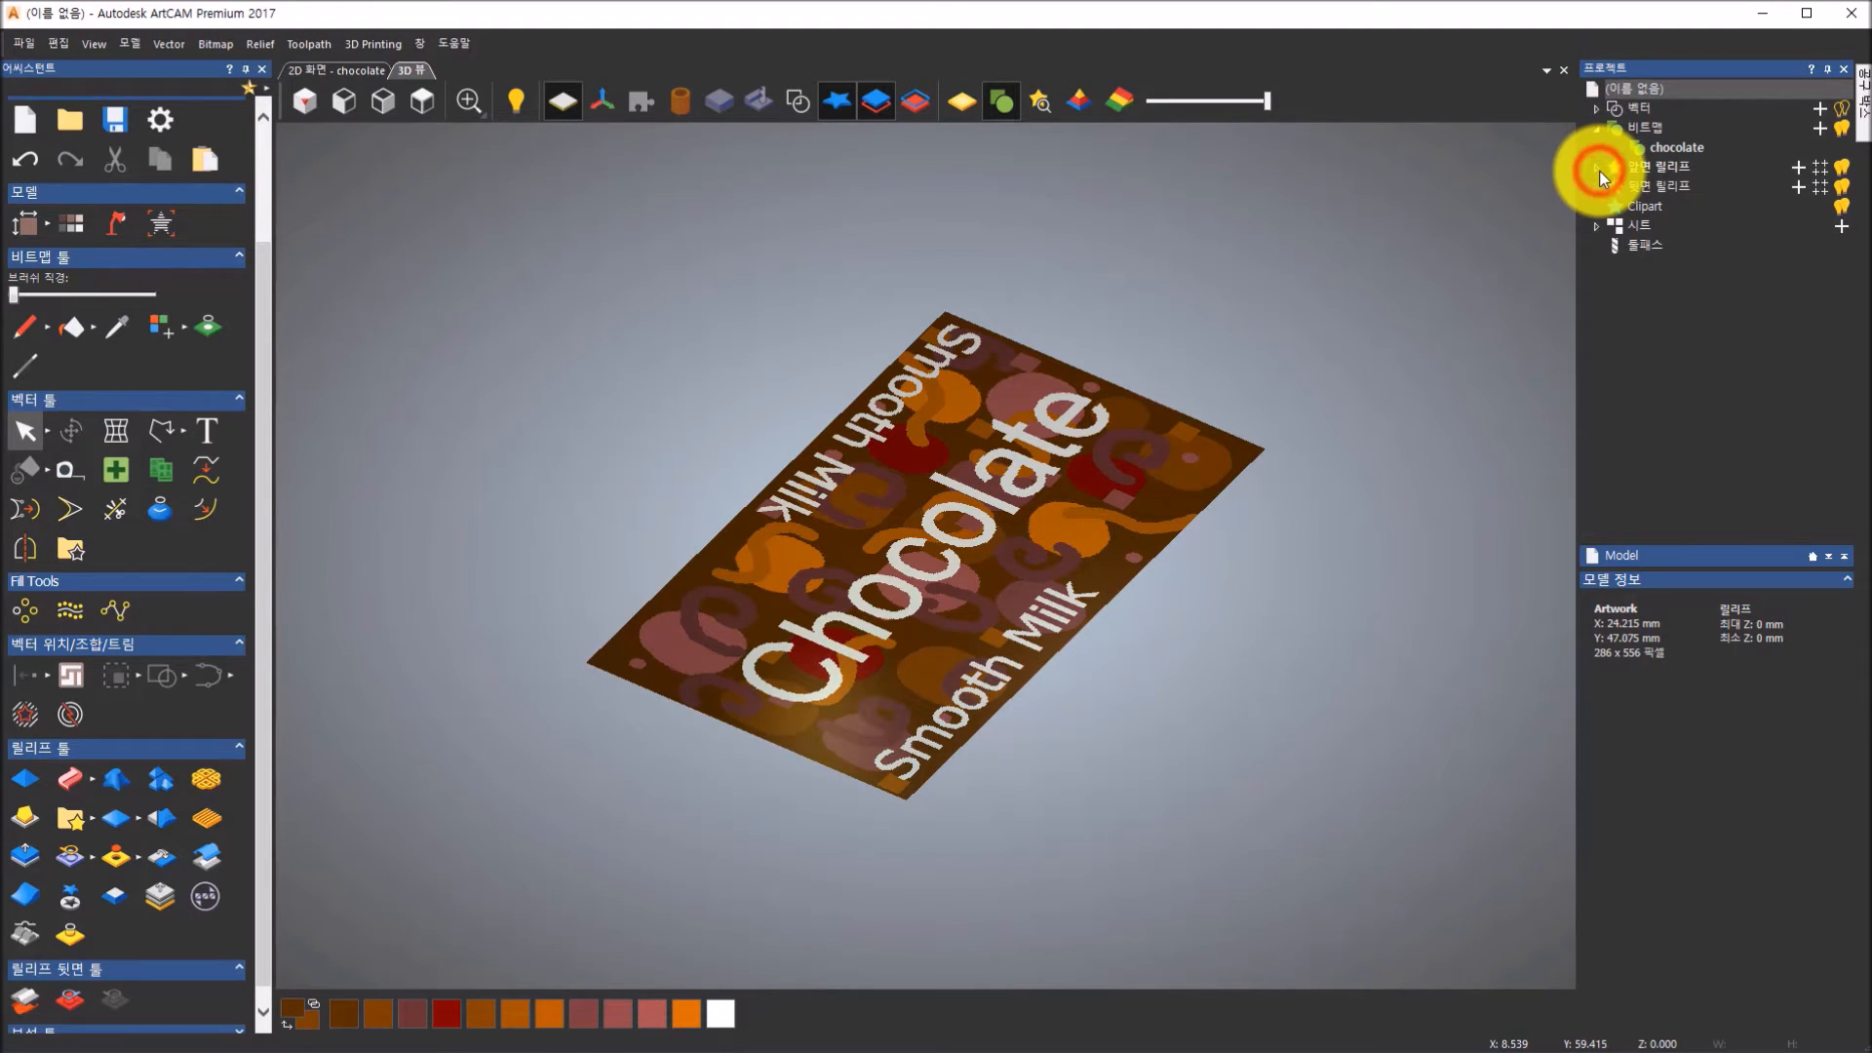
{"action": "left_click", "coordinate": [1597, 111]}
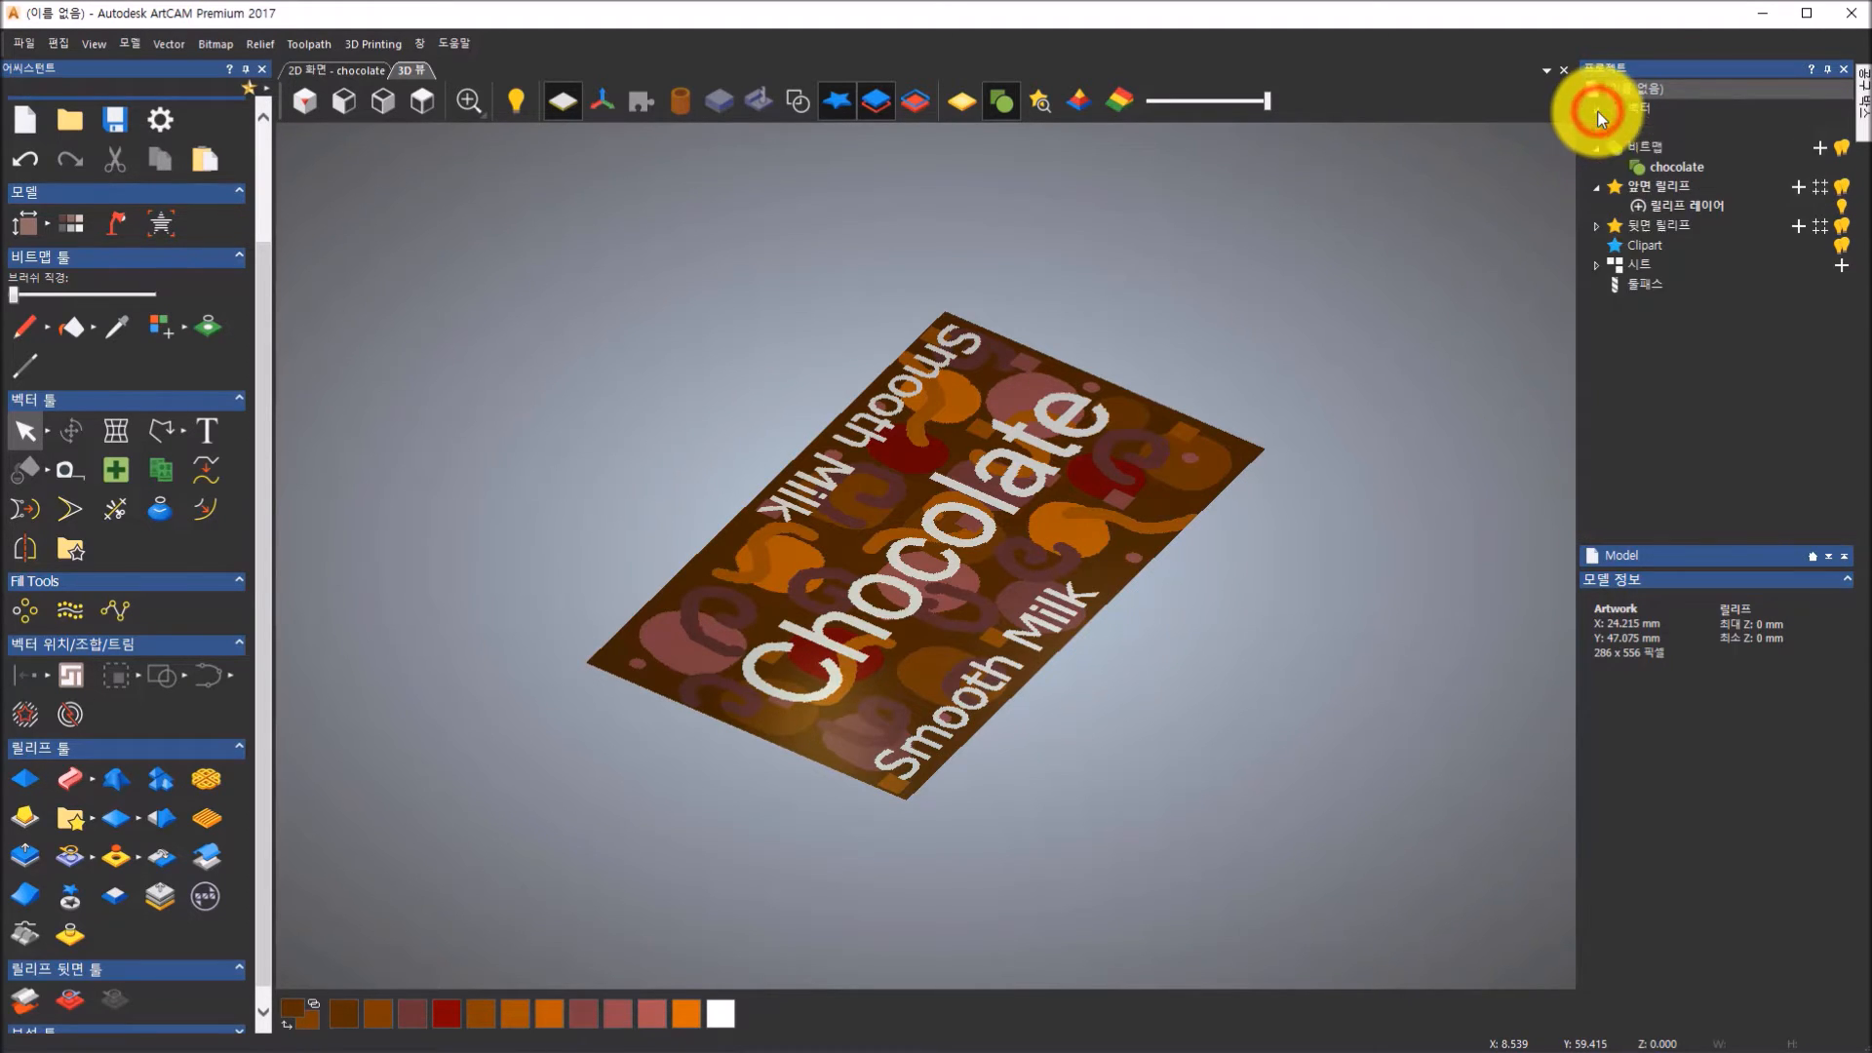
Create a relief layer from the chocolate bitmap with a height of 1 mm
{"action": "left_click", "coordinate": [1700, 166]}
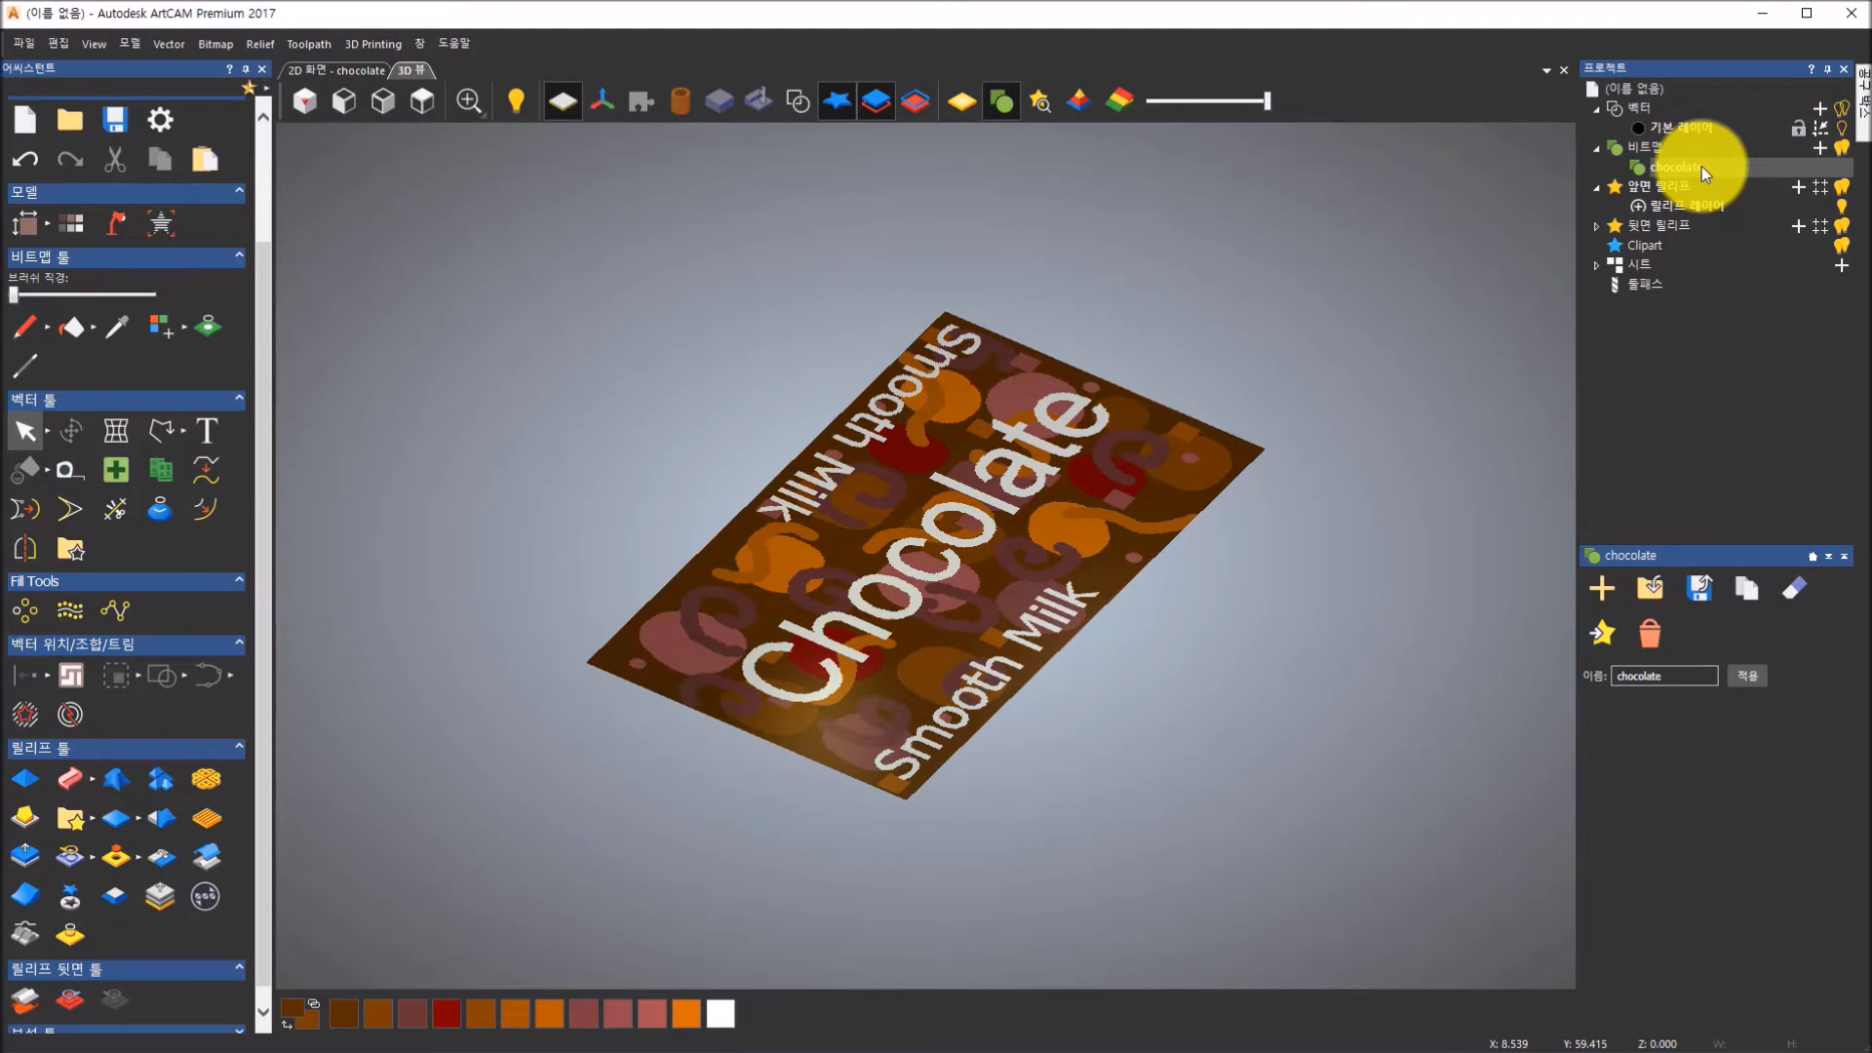
{"action": "right_click", "coordinate": [1700, 166]}
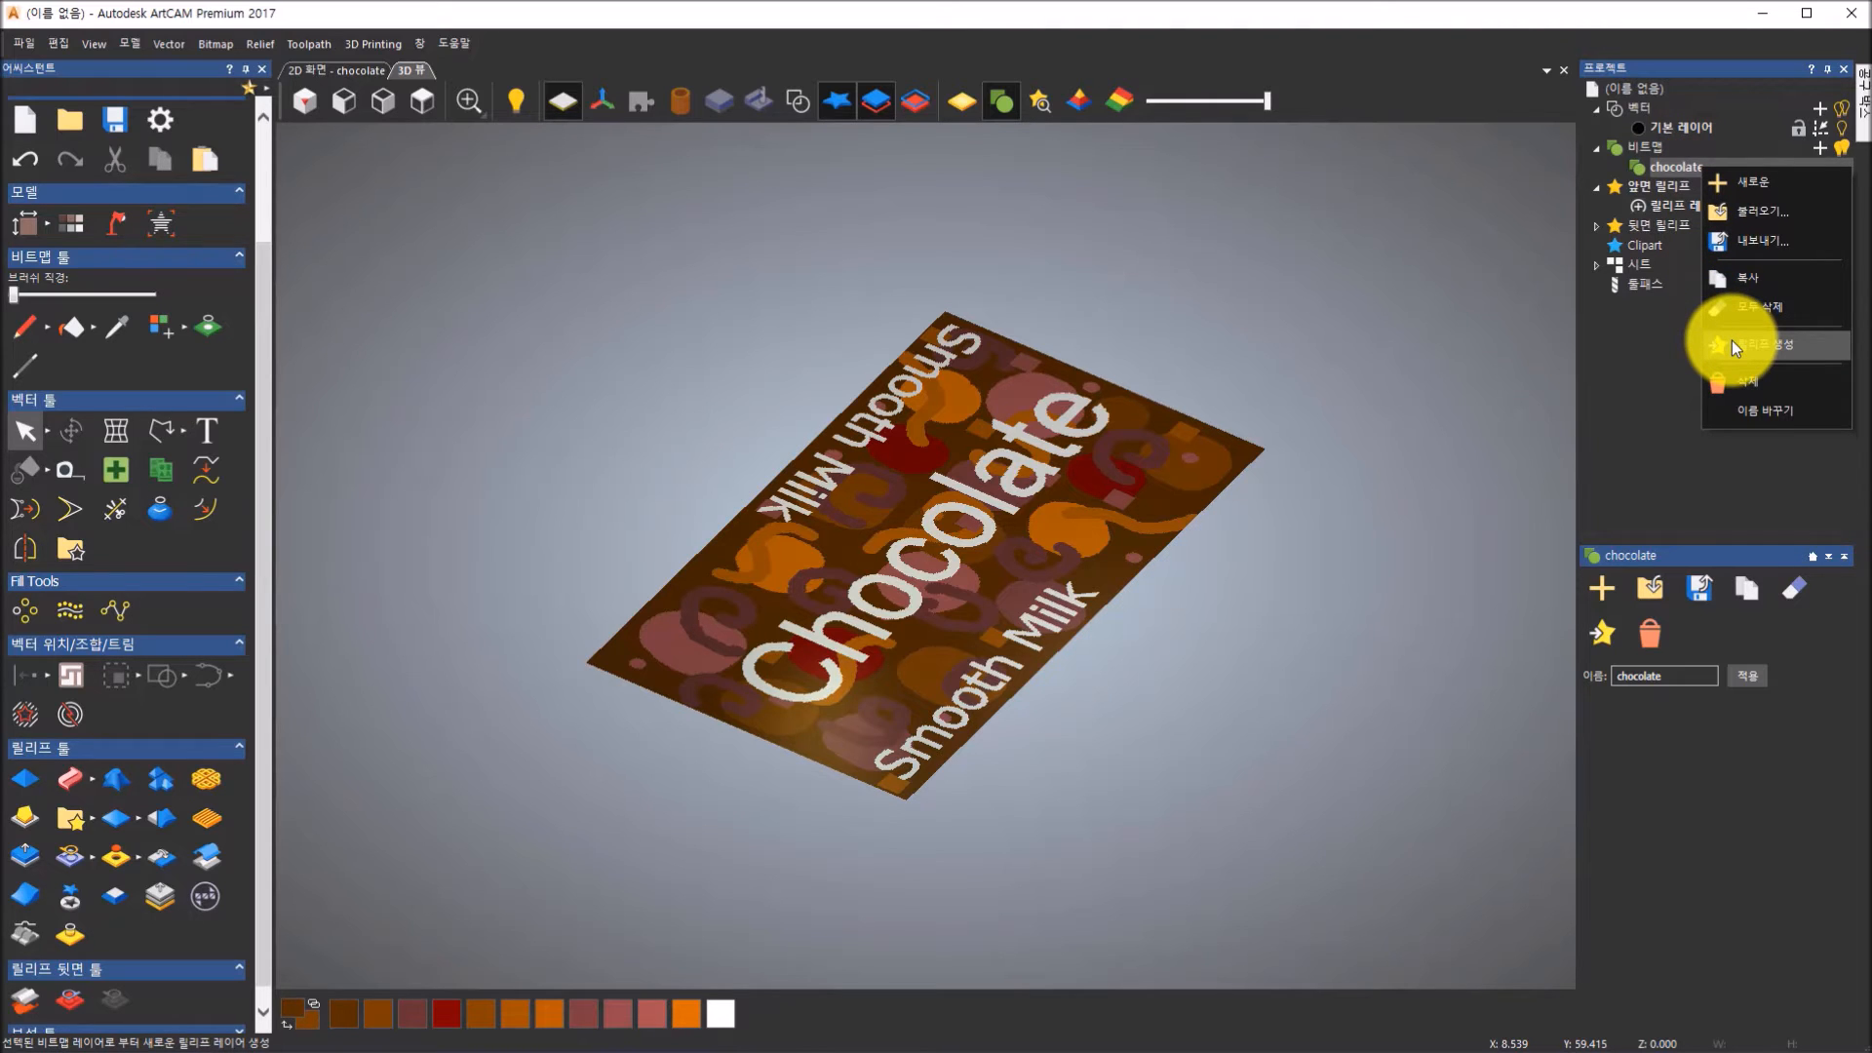
{"action": "left_click", "coordinate": [1604, 634]}
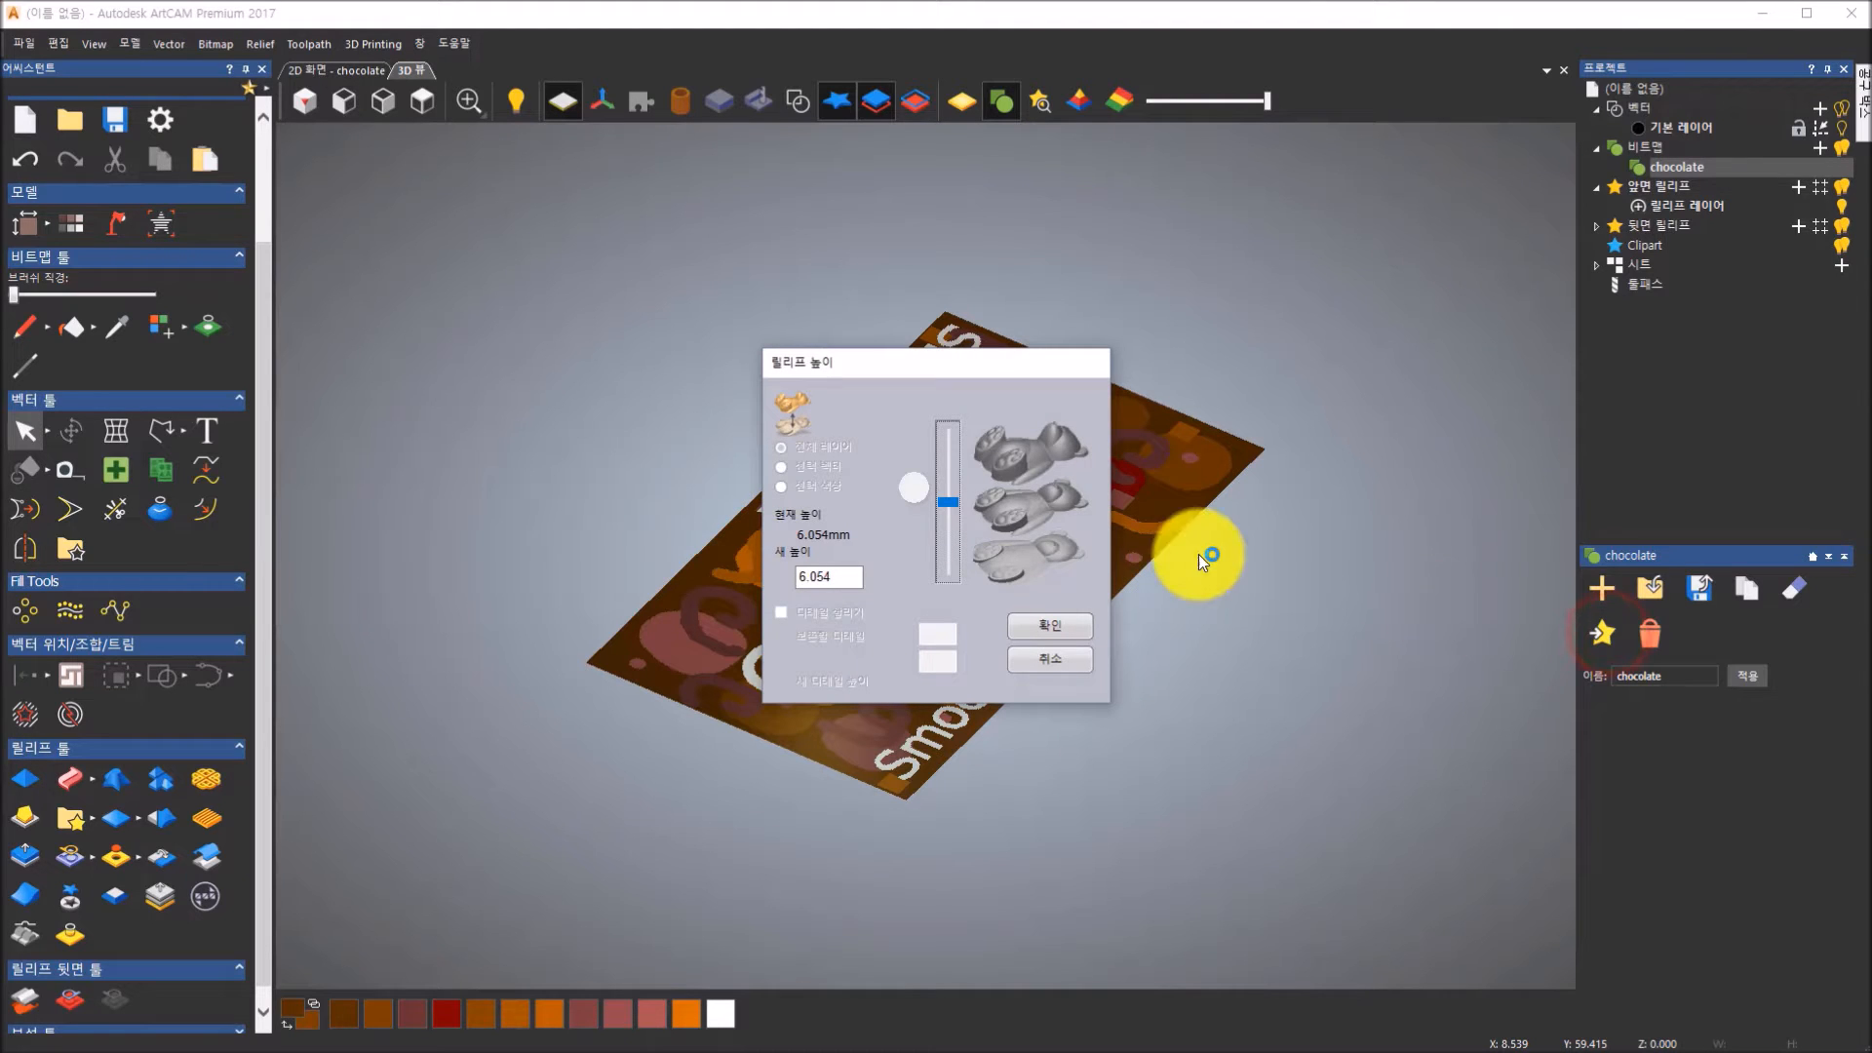
{"action": "left_click_drag", "start_coordinate": [920, 366], "coordinate": [1288, 414]}
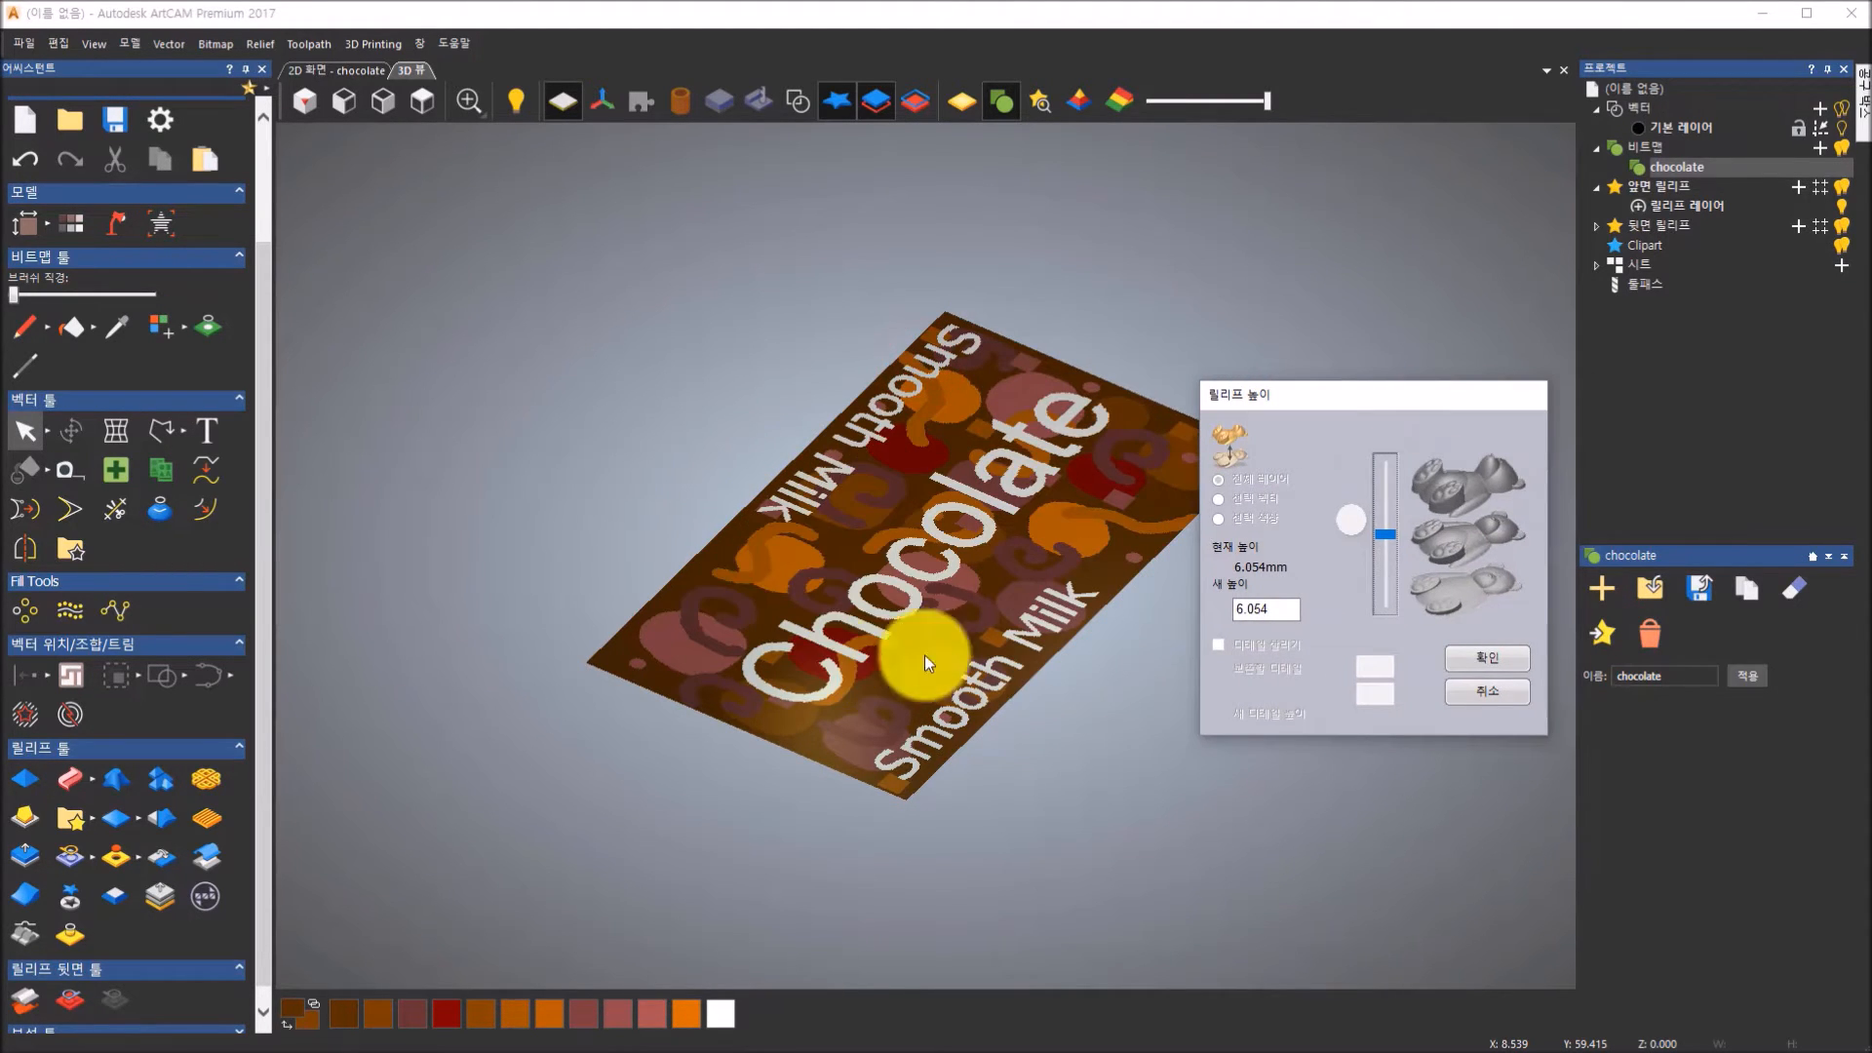
{"action": "double_click", "coordinate": [1275, 610]}
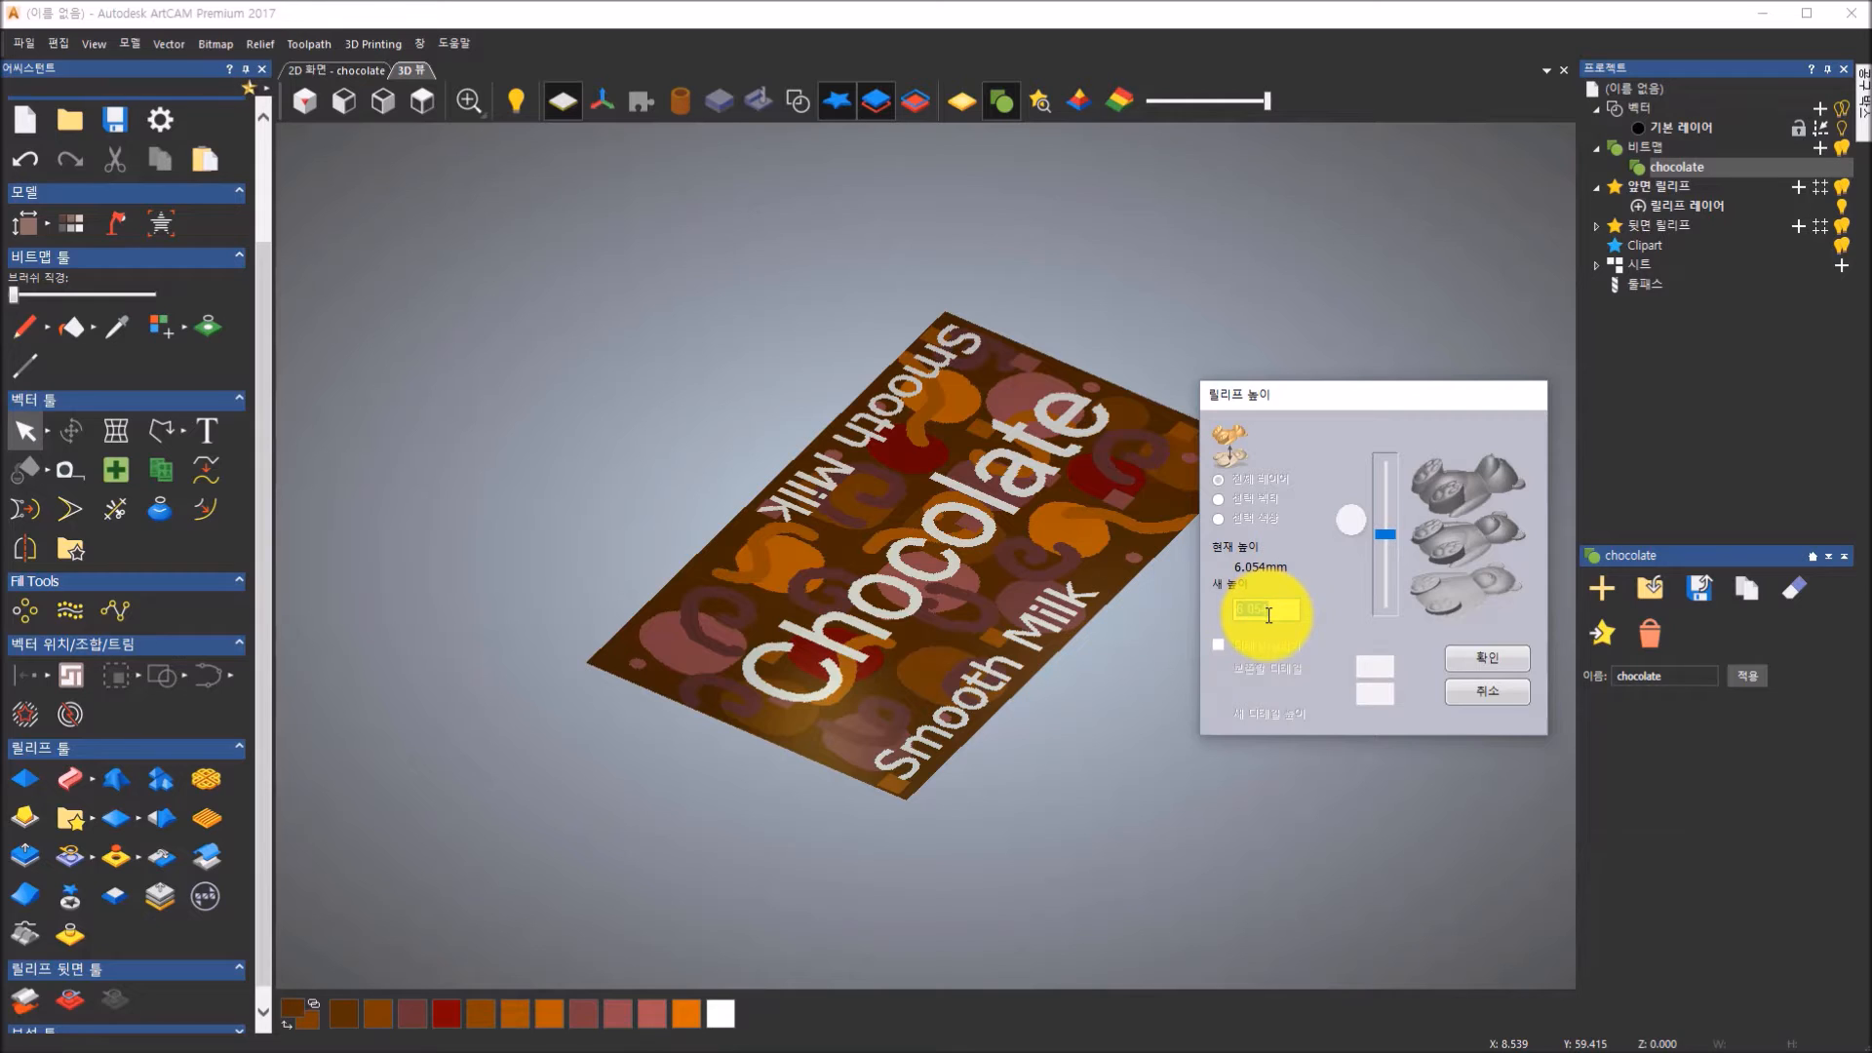
{"action": "type", "text": "1"}
{"action": "left_click", "coordinate": [1487, 657]}
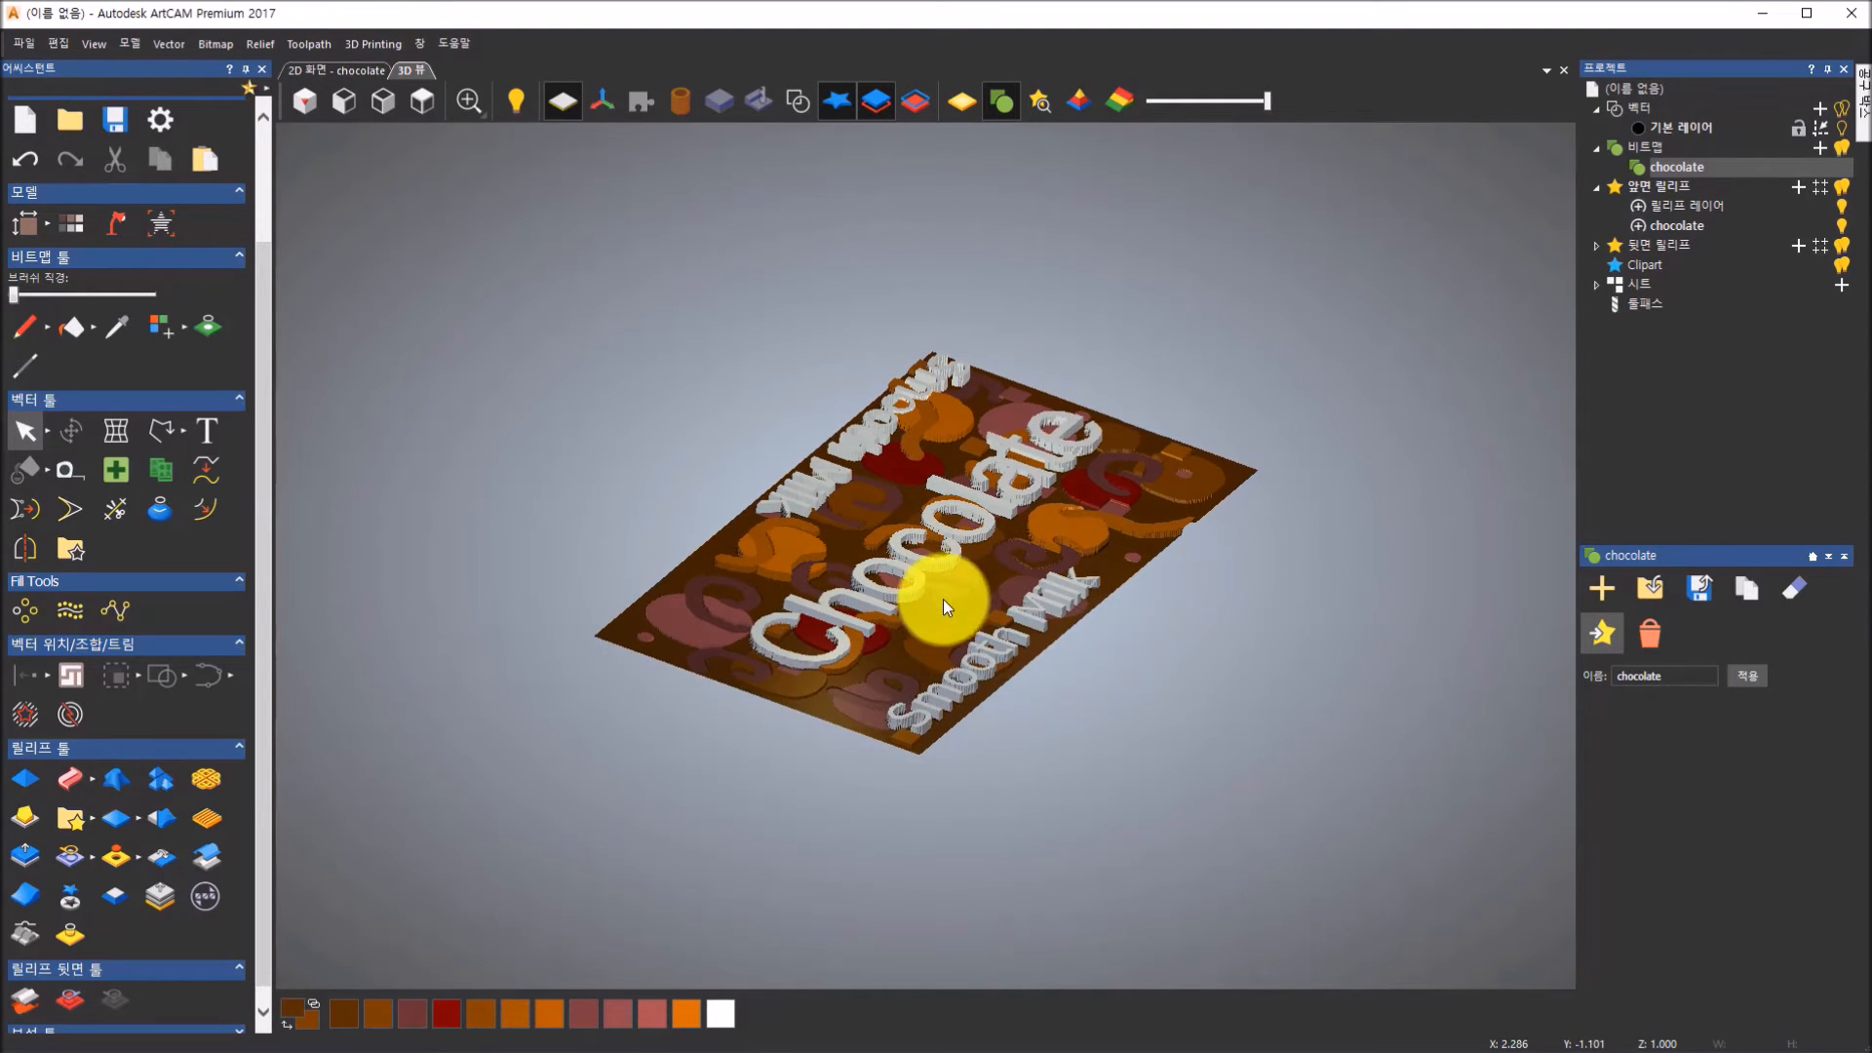
Select the chocolate front relief layer and display it as shaded material, turning the 3D model to inspect its shape
{"action": "left_click", "coordinate": [1708, 209]}
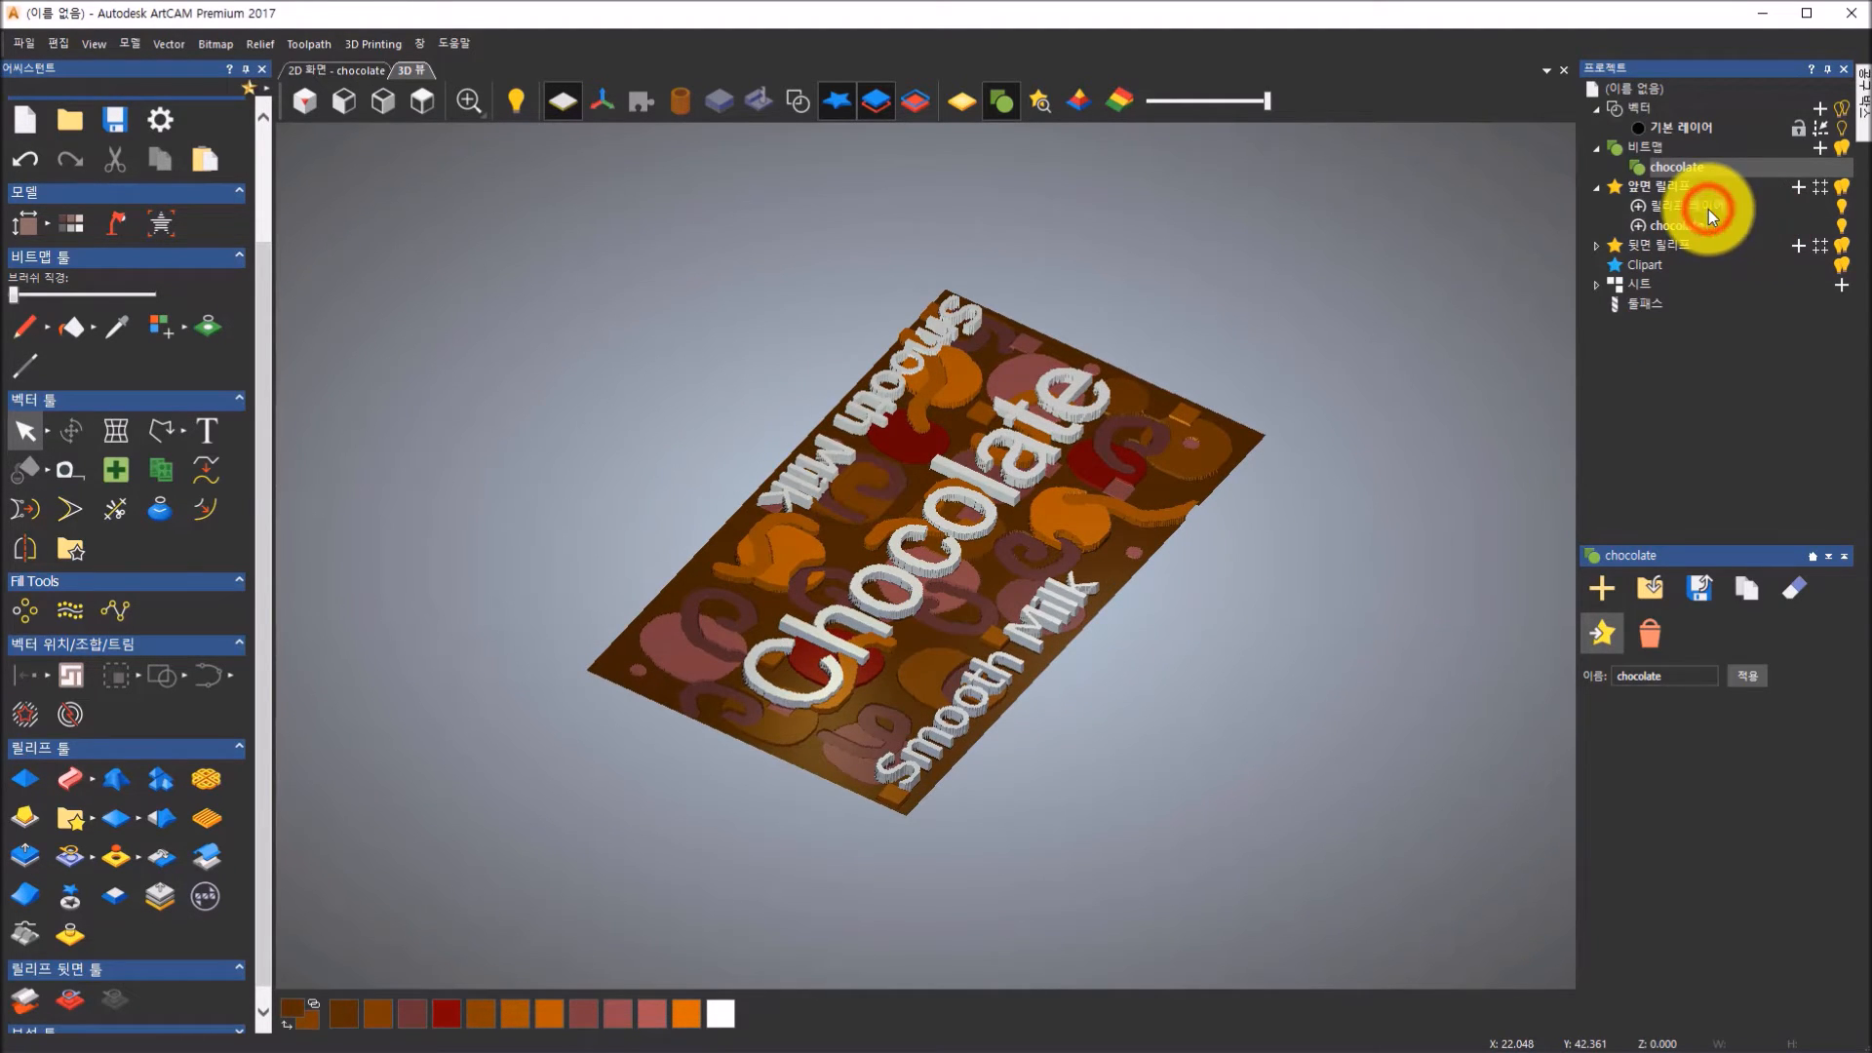
{"action": "left_click", "coordinate": [1700, 224]}
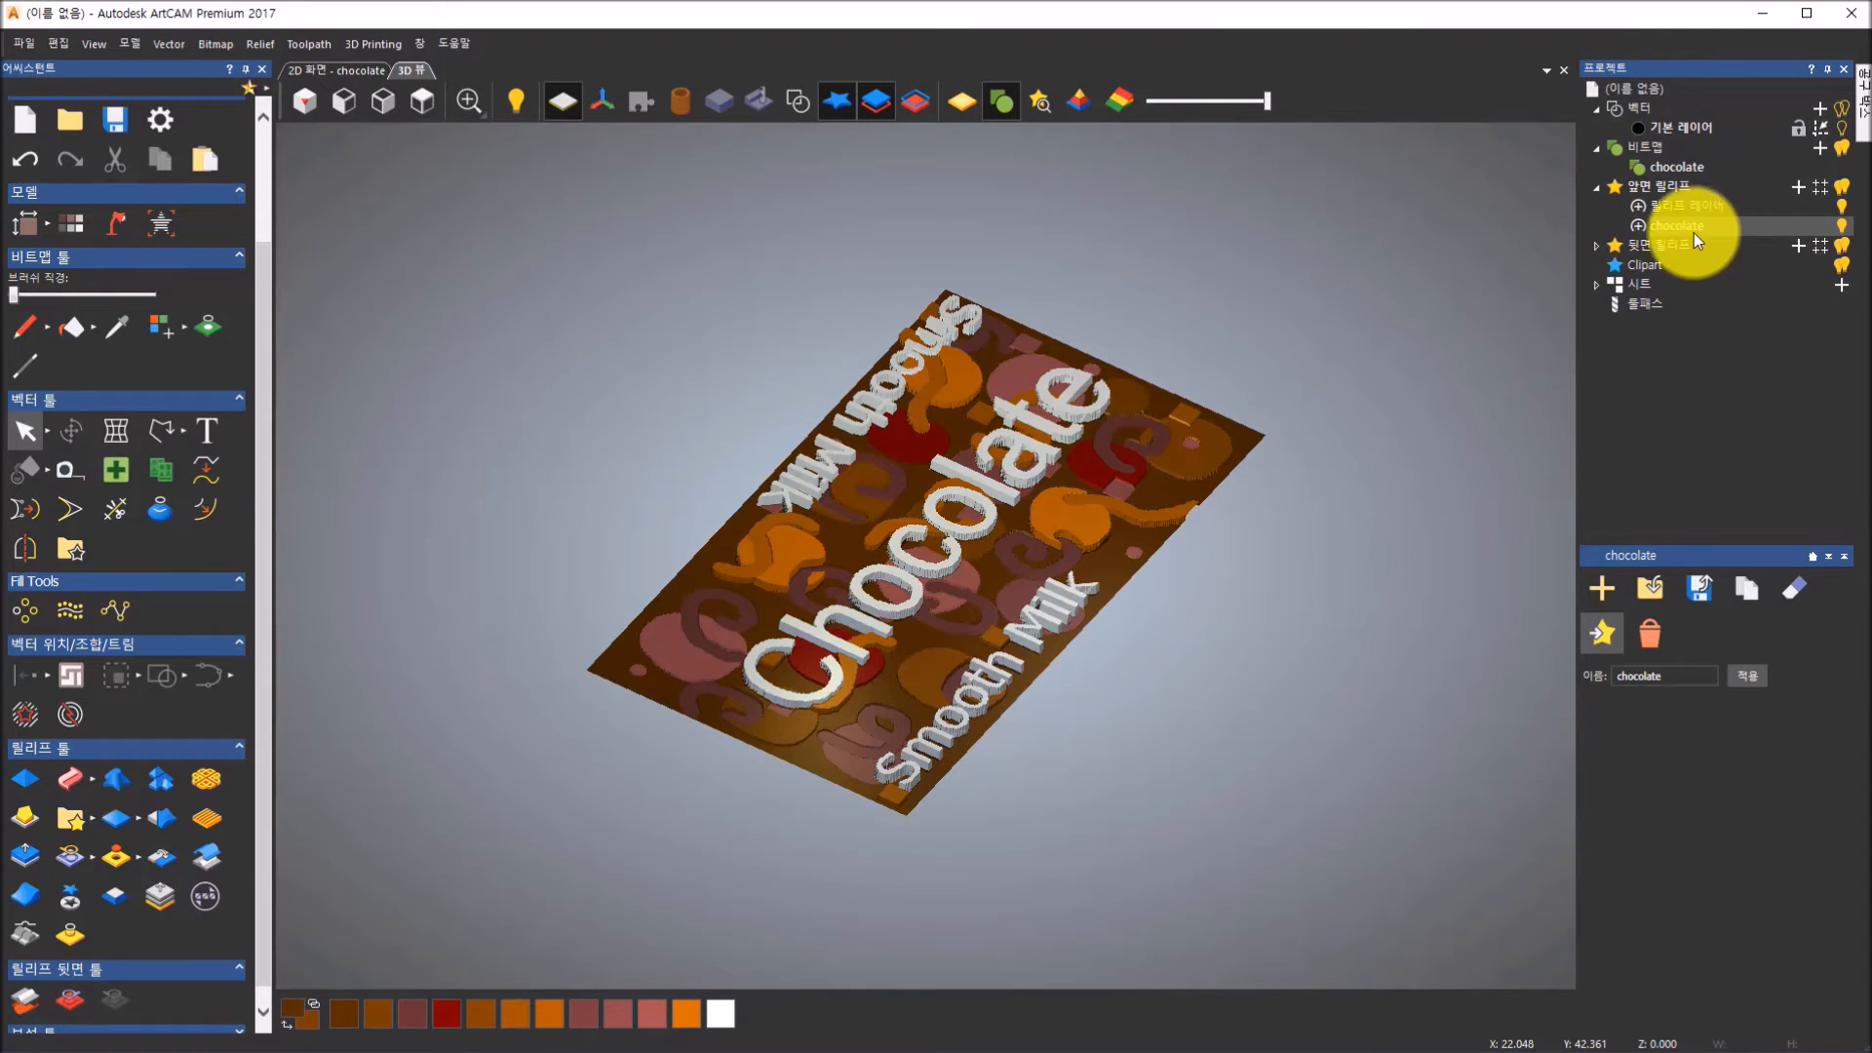
{"action": "left_click_drag", "start_coordinate": [875, 570], "coordinate": [1021, 361]}
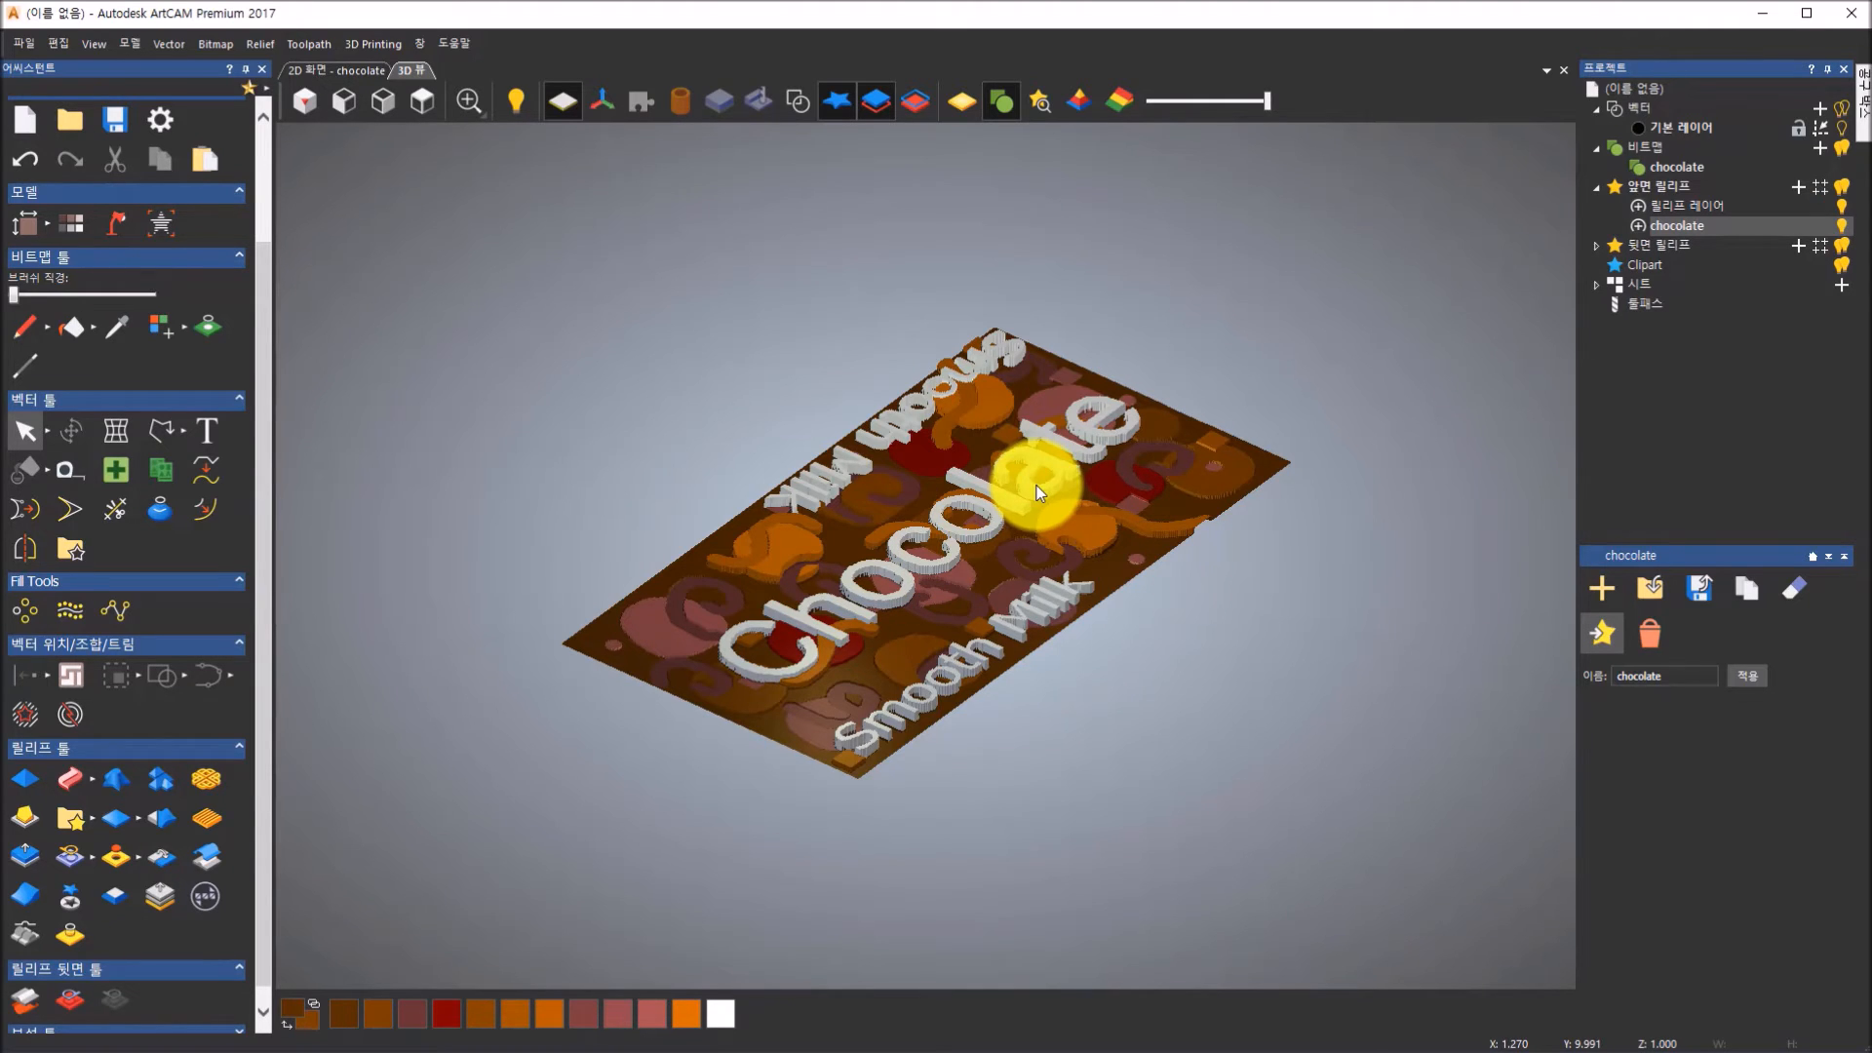
{"action": "left_click", "coordinate": [960, 109]}
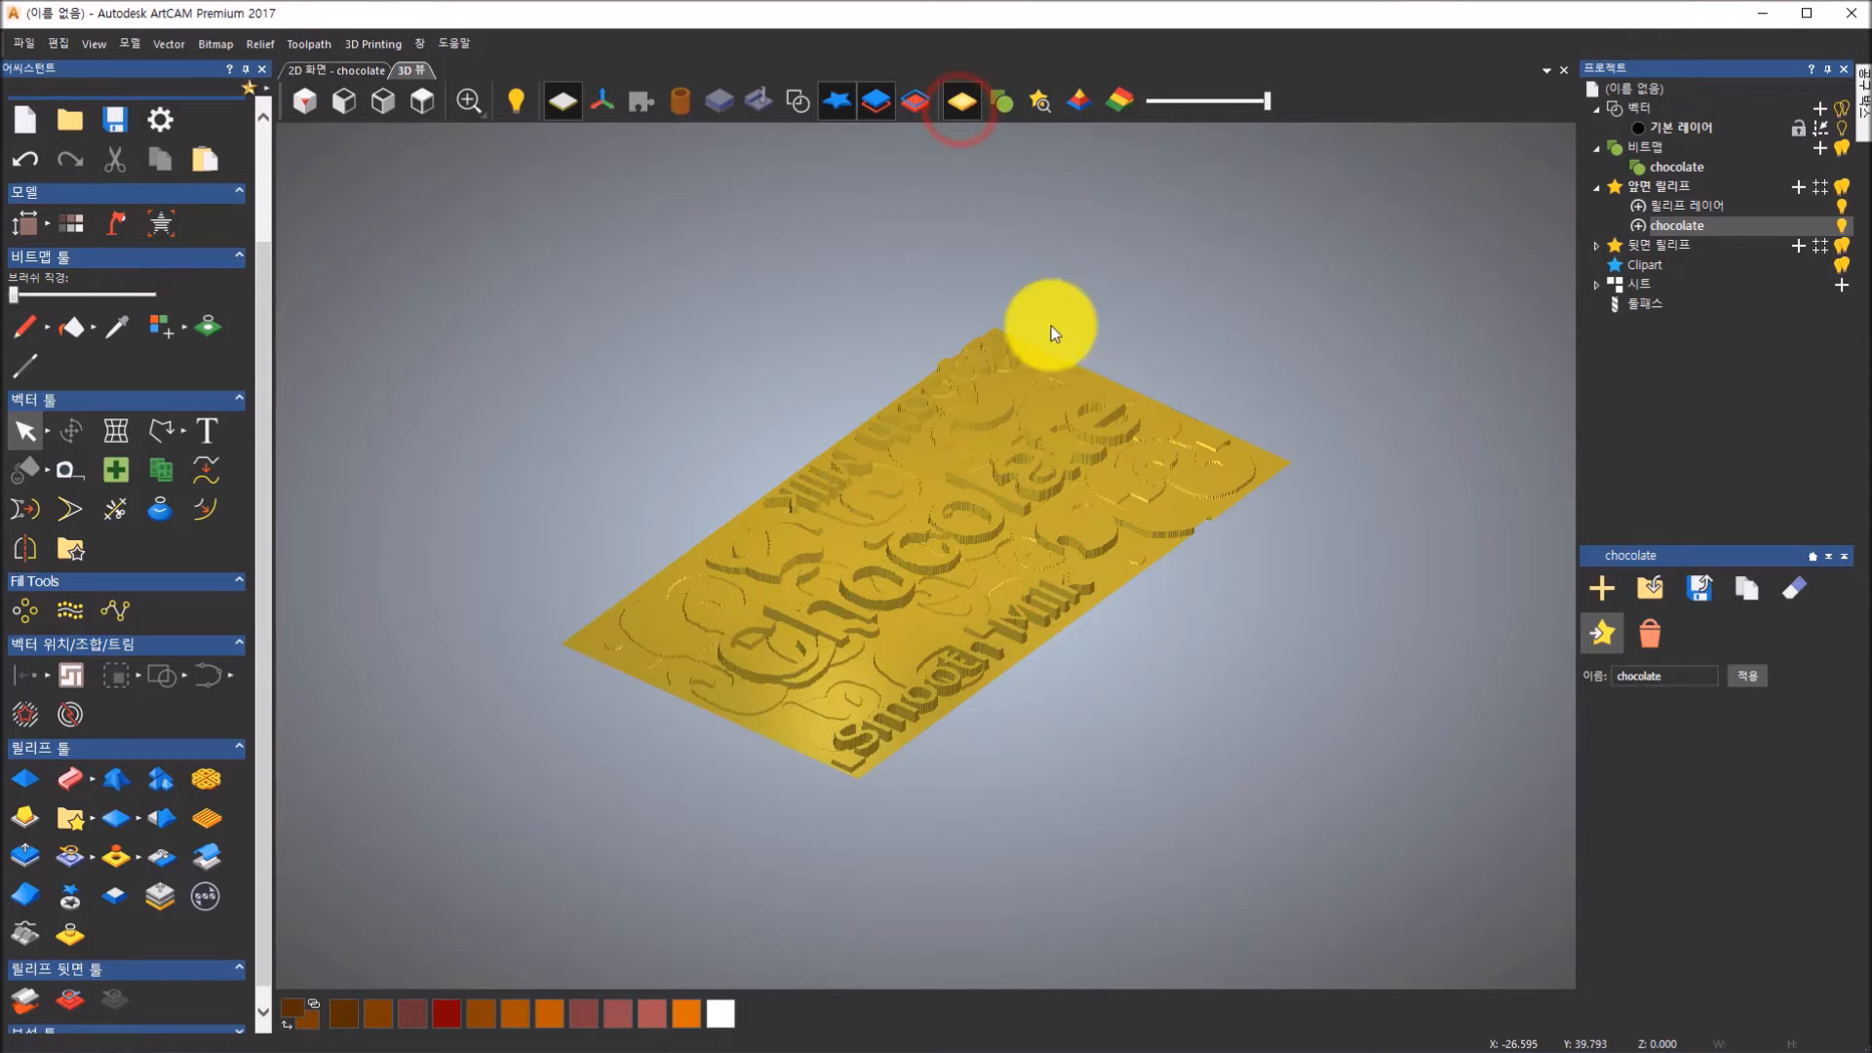
{"action": "left_click_drag", "start_coordinate": [1090, 423], "coordinate": [807, 530]}
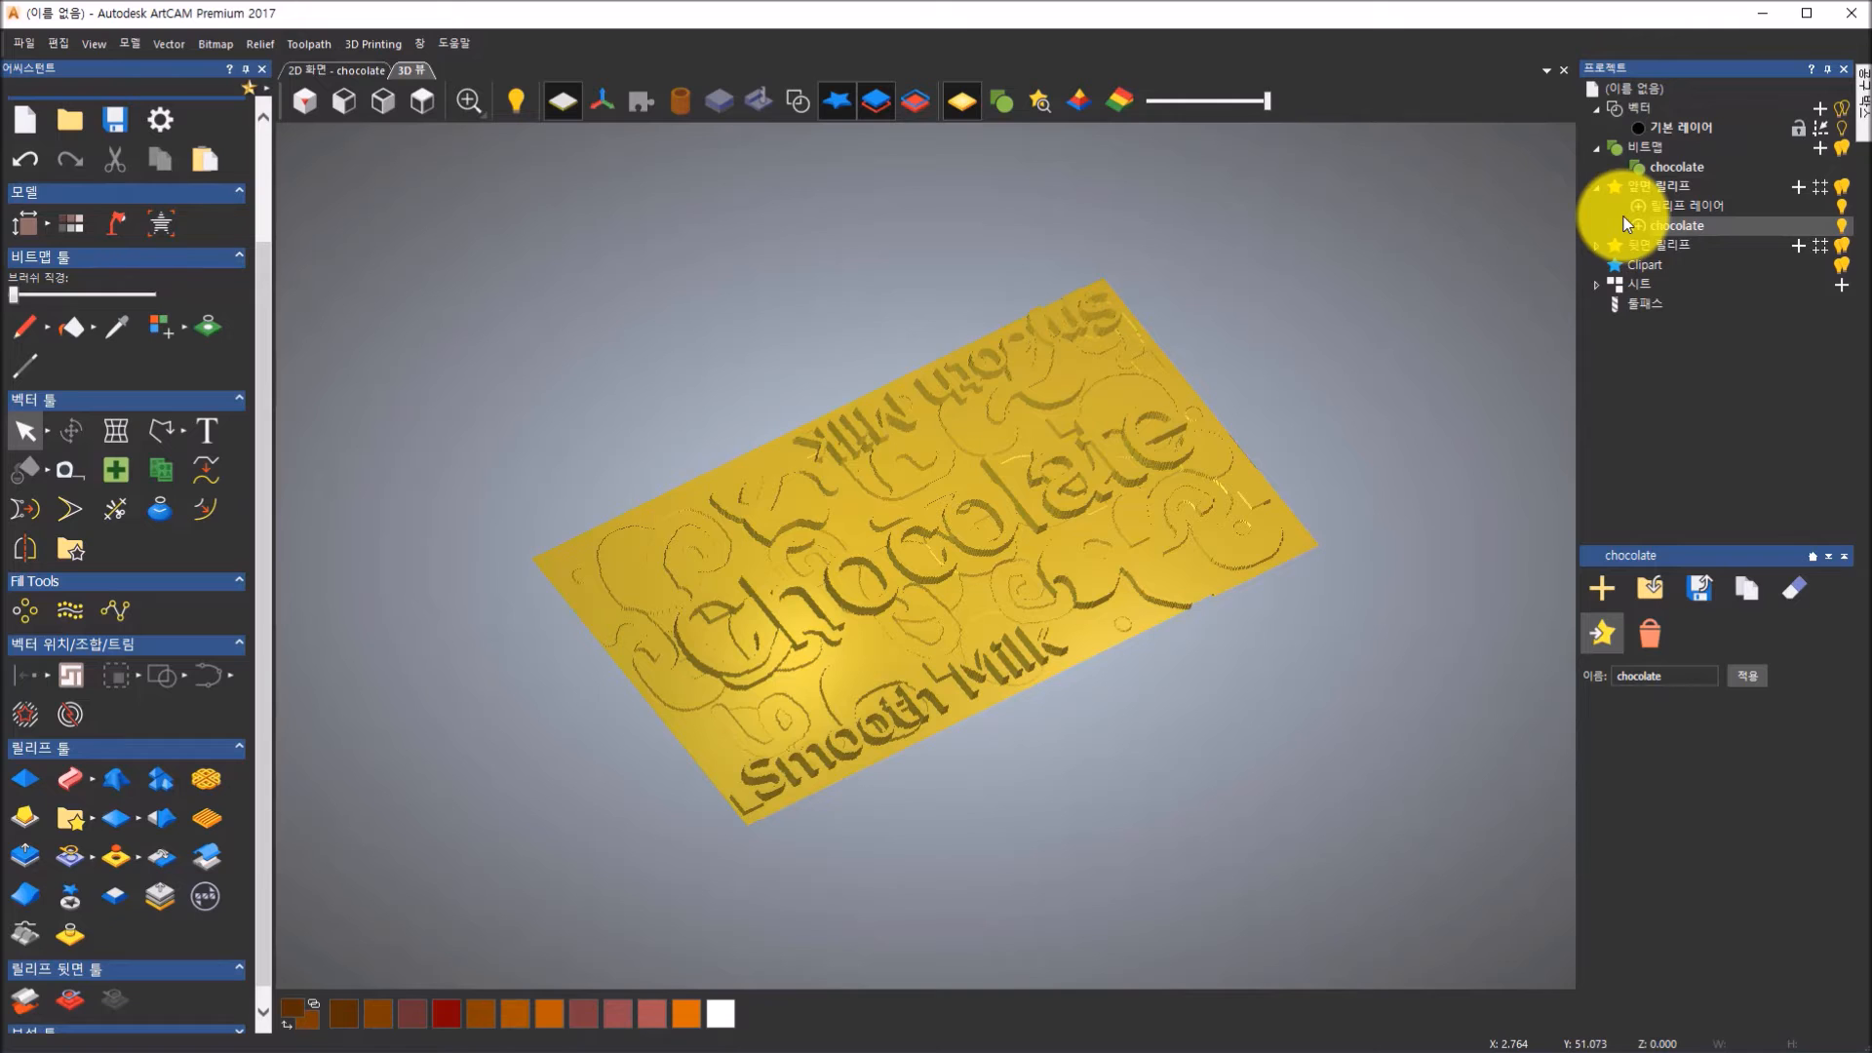
Create a greyscale image of the relief in the 2D view and select its new bitmap layer
{"action": "left_click", "coordinate": [324, 69]}
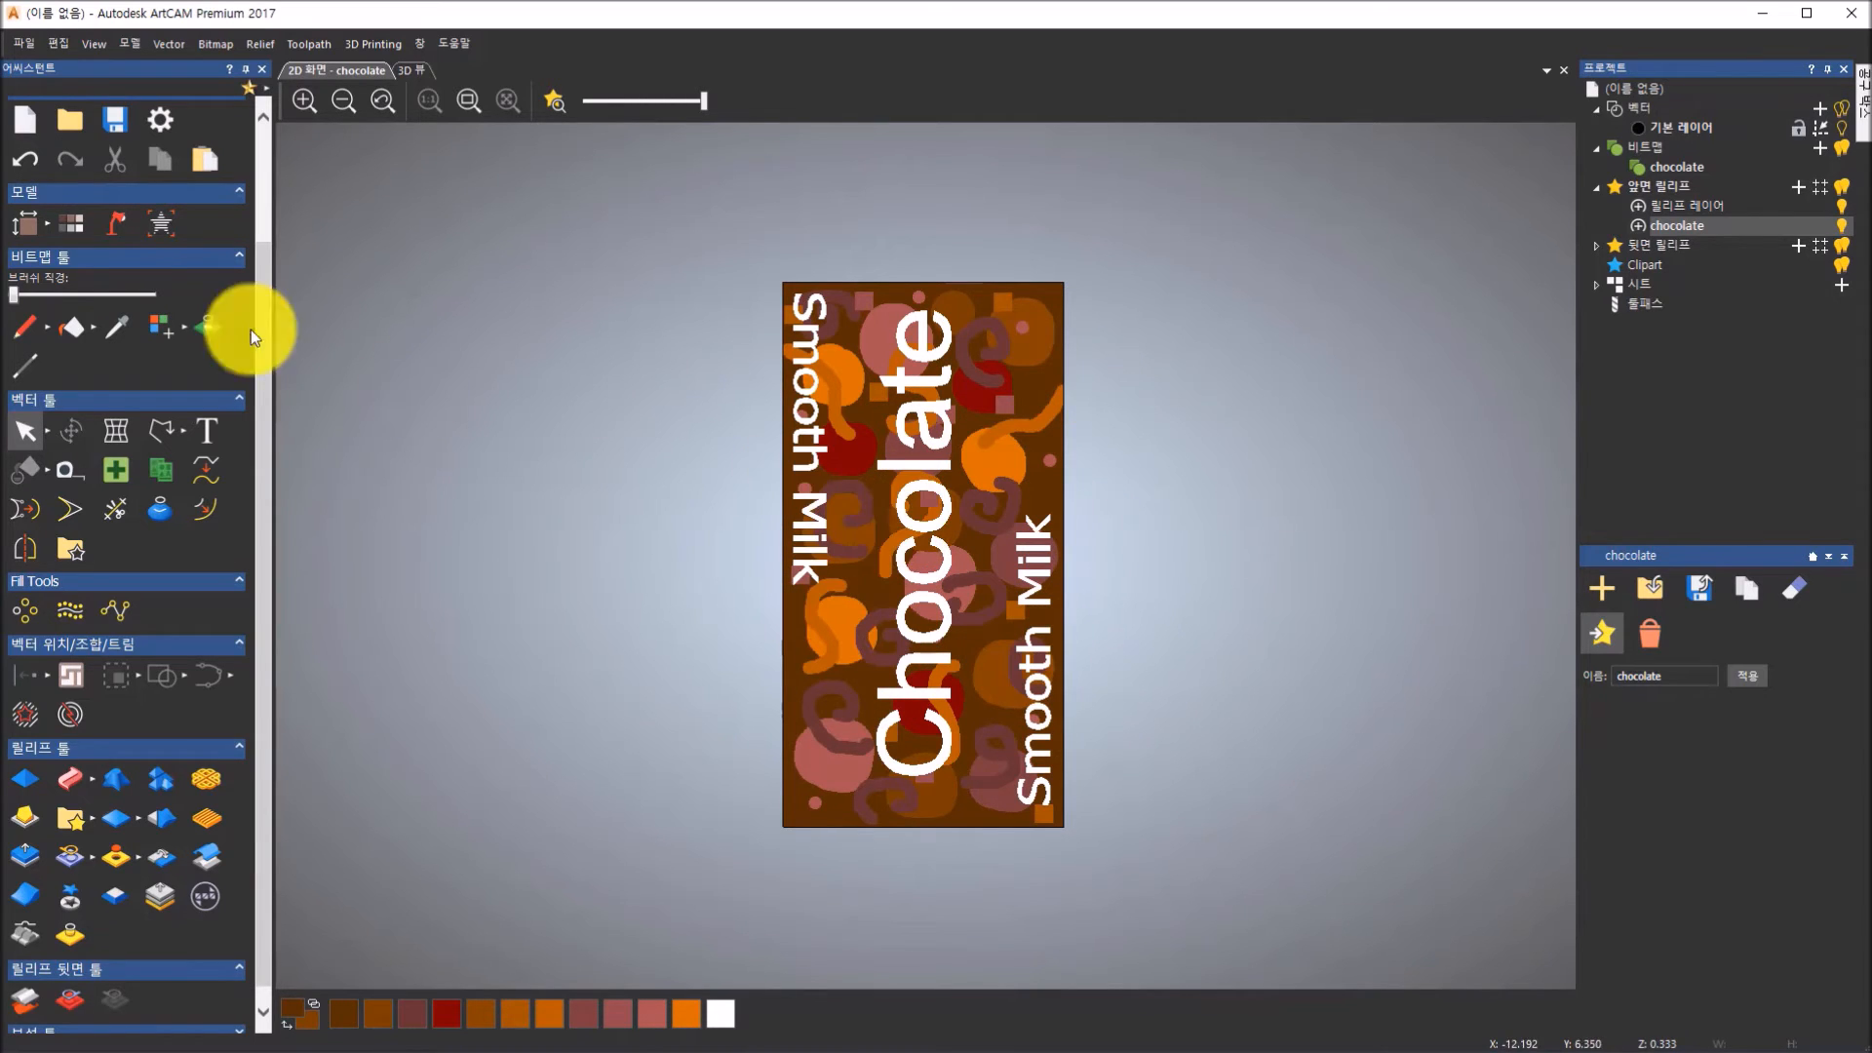
{"action": "left_click", "coordinate": [70, 224]}
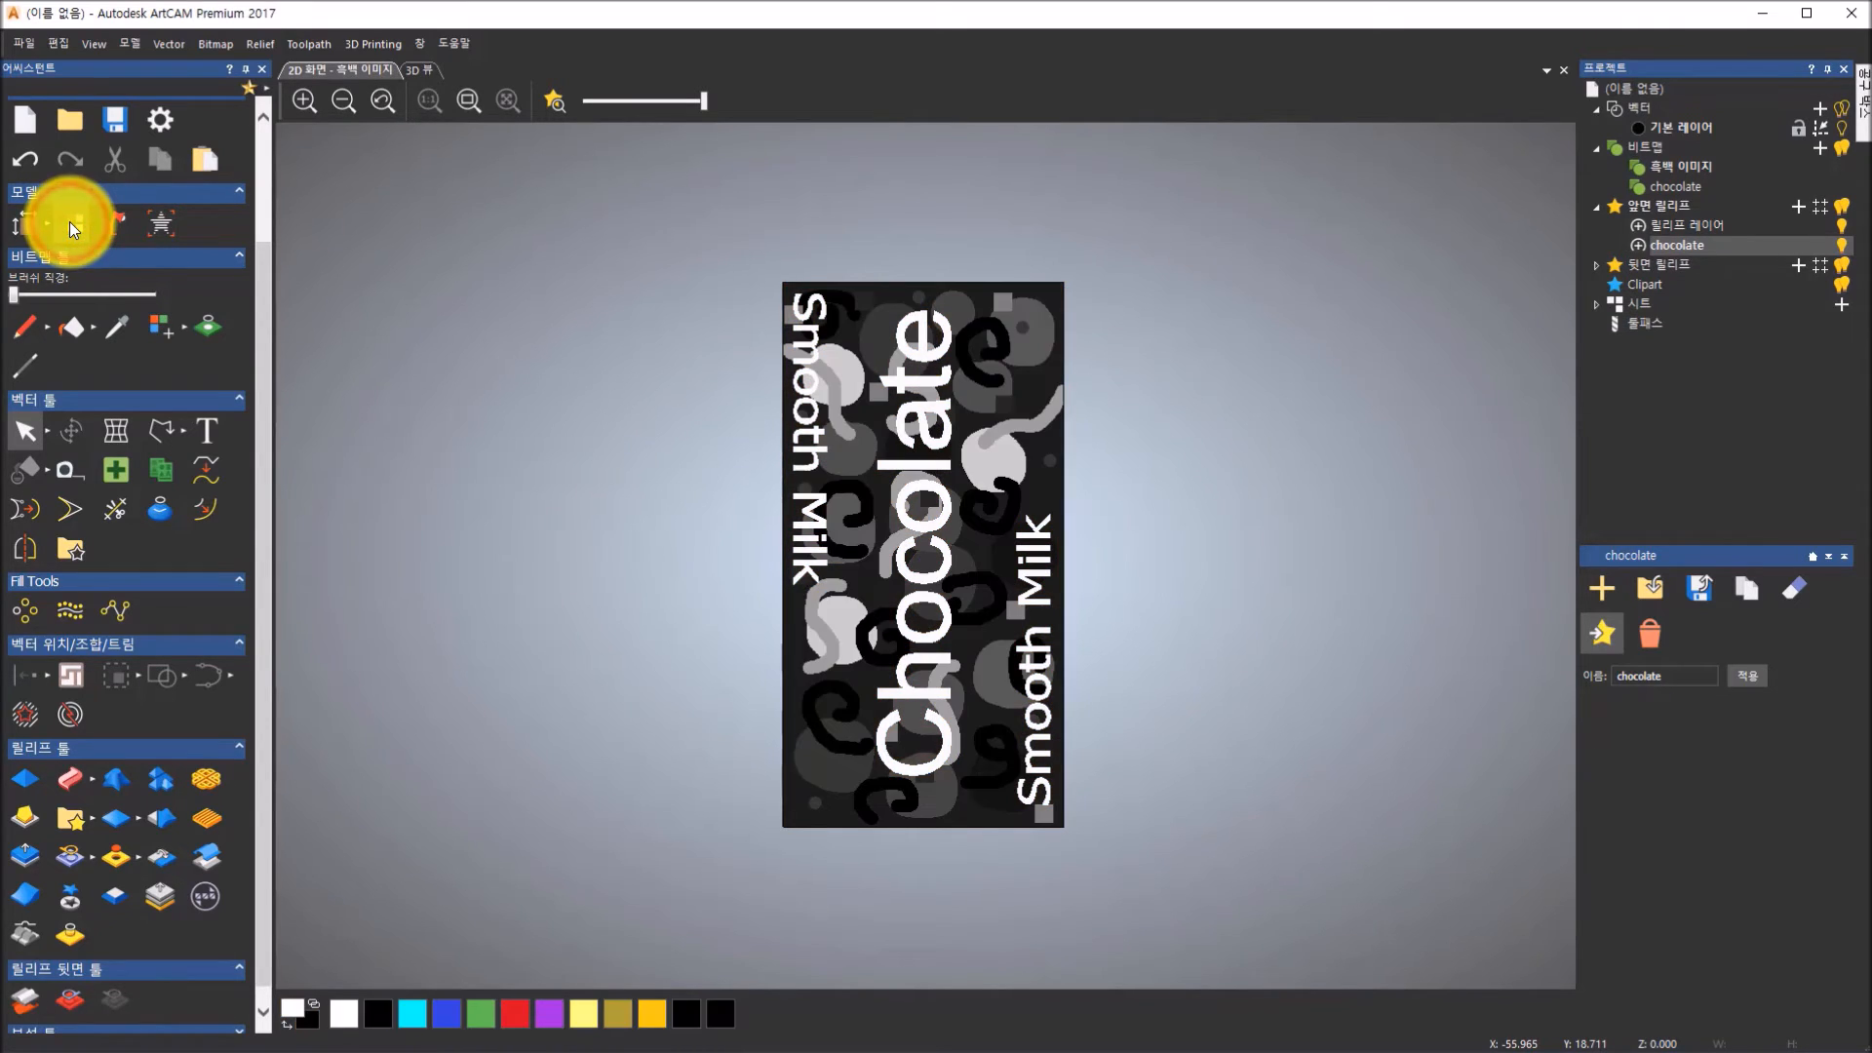
{"action": "left_click", "coordinate": [1629, 147]}
{"action": "left_click", "coordinate": [1695, 168]}
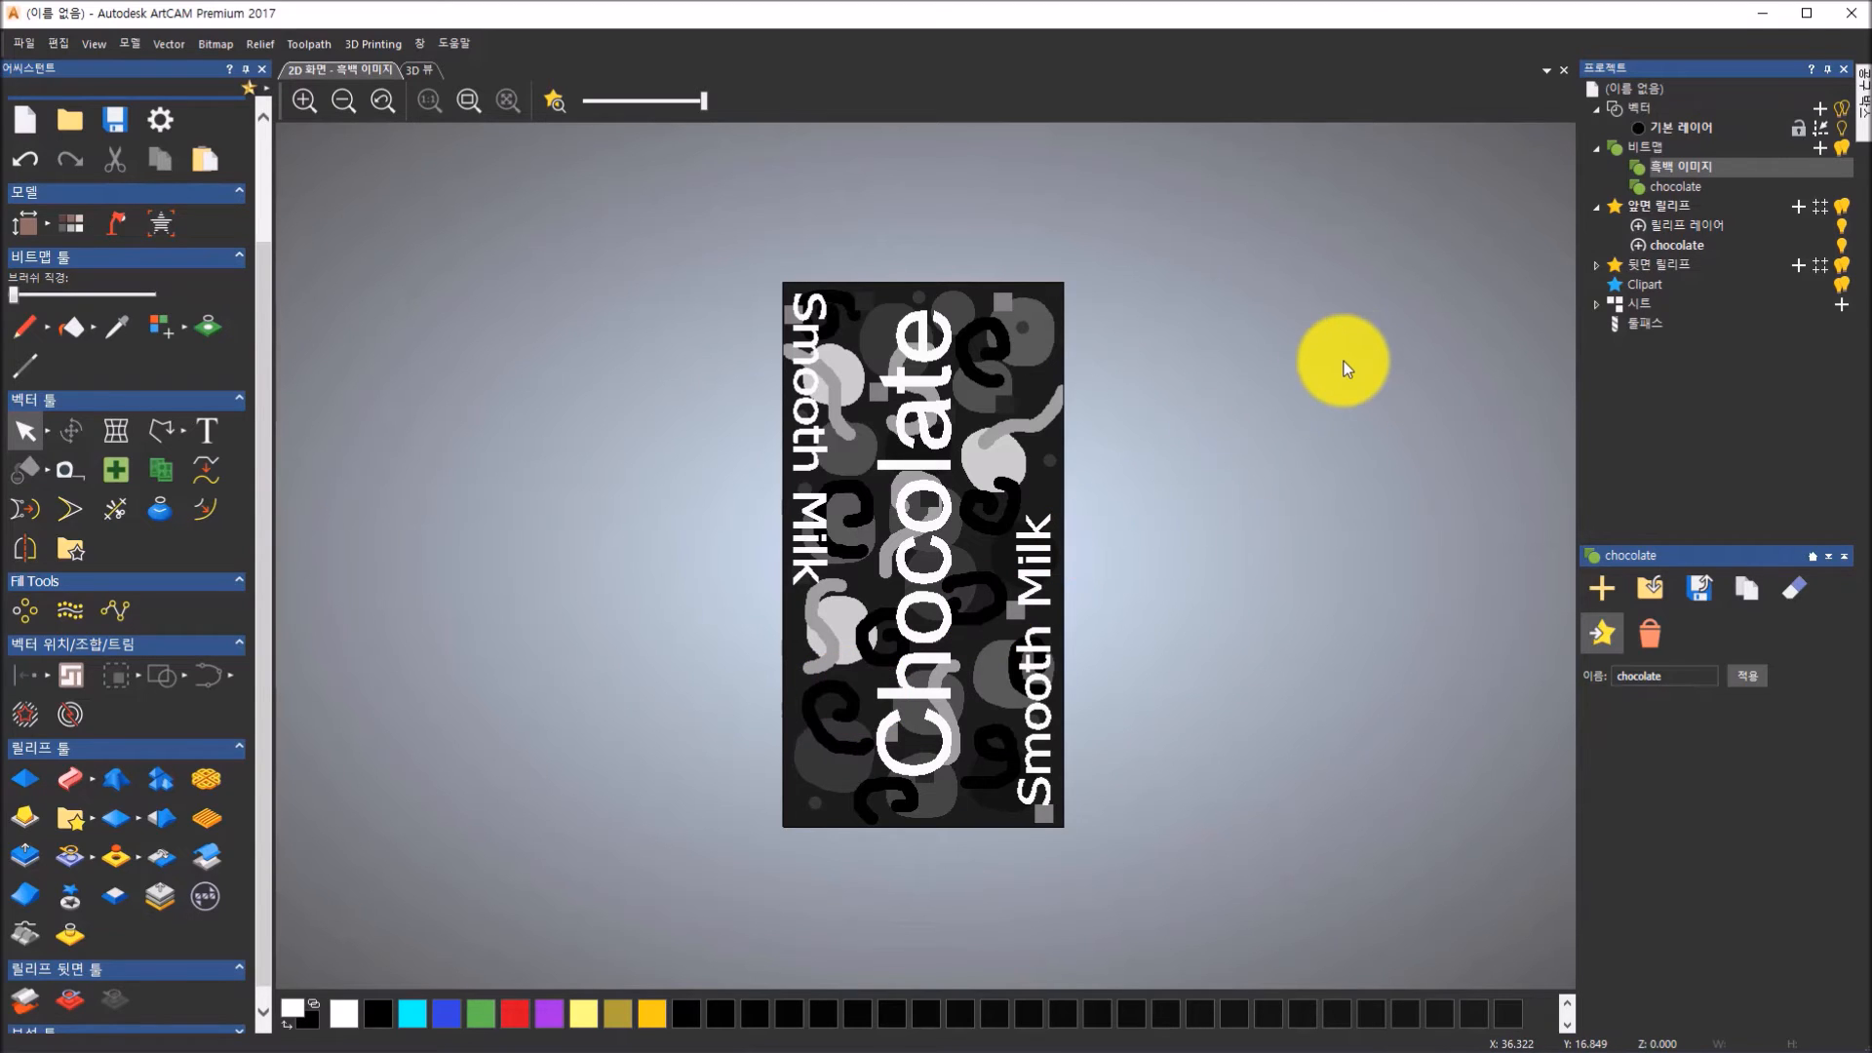
Tile the 2D and 3D views vertically so they sit side by side, and check switching between them
{"action": "left_click", "coordinate": [420, 43]}
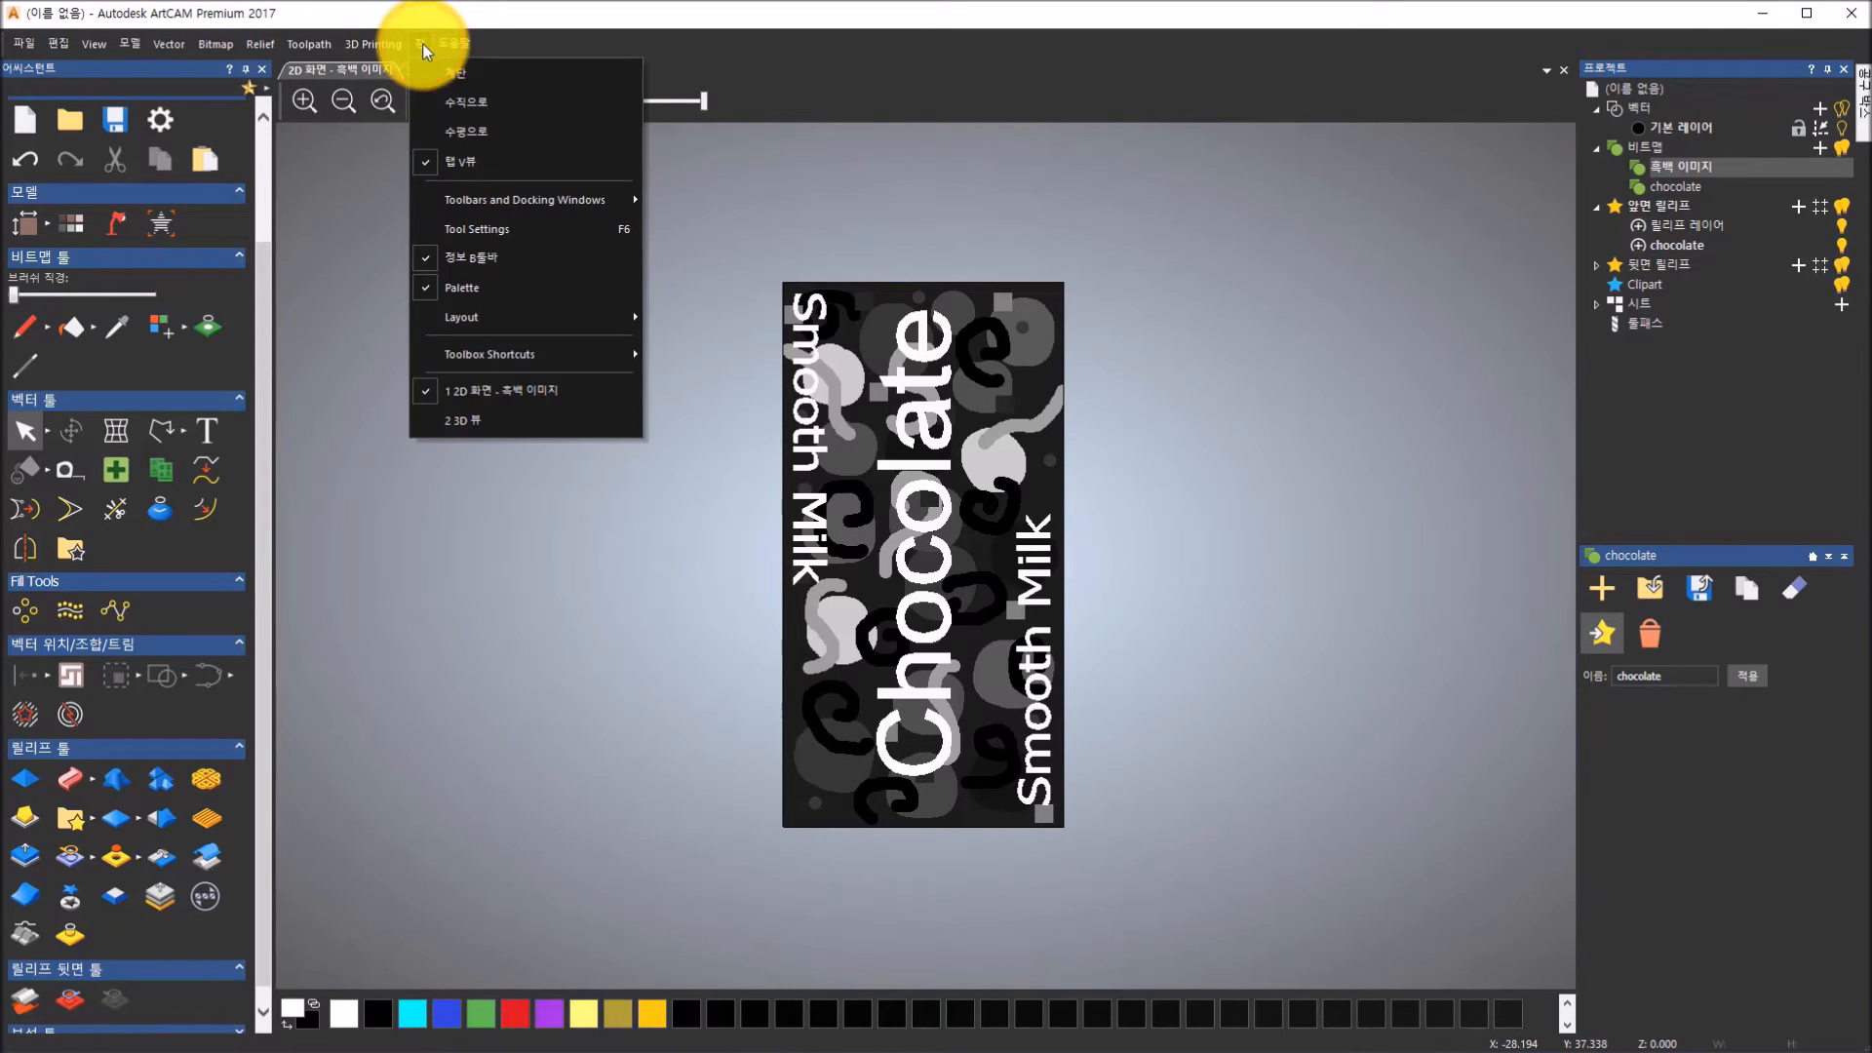
{"action": "left_click", "coordinate": [444, 104]}
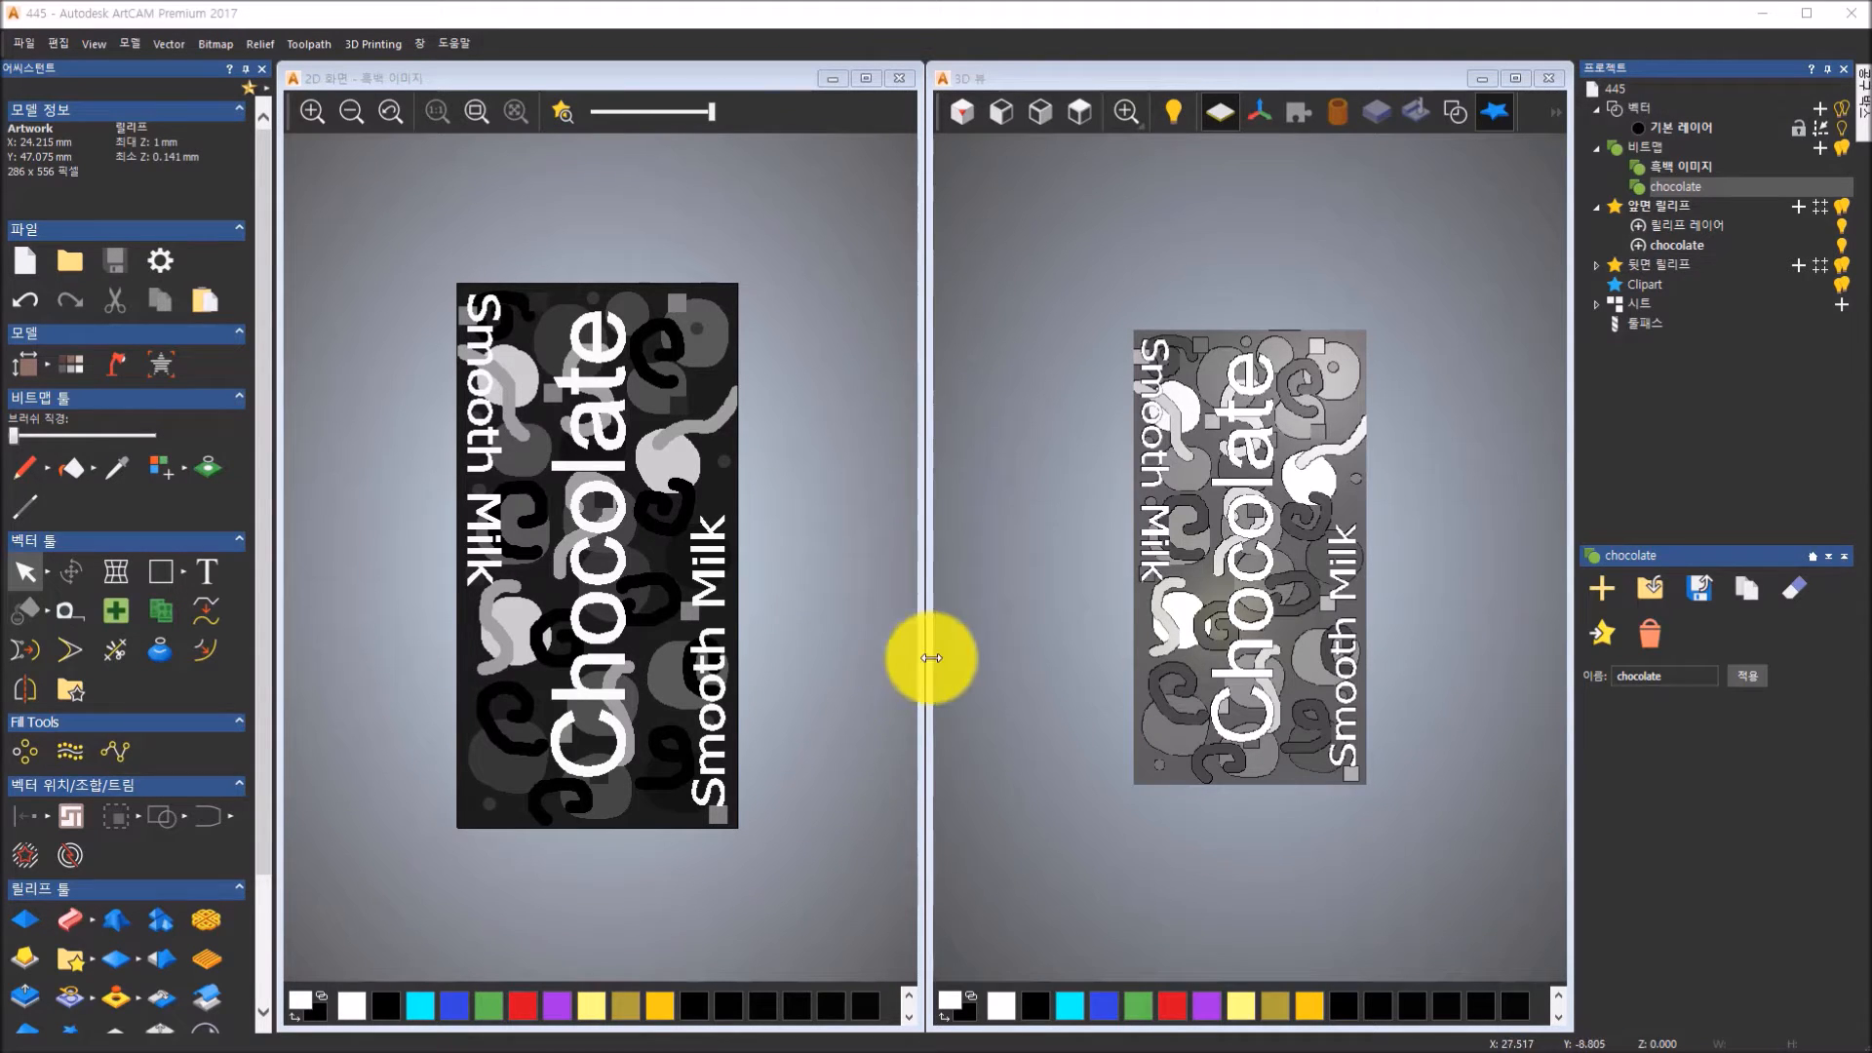
{"action": "left_click", "coordinate": [964, 653]}
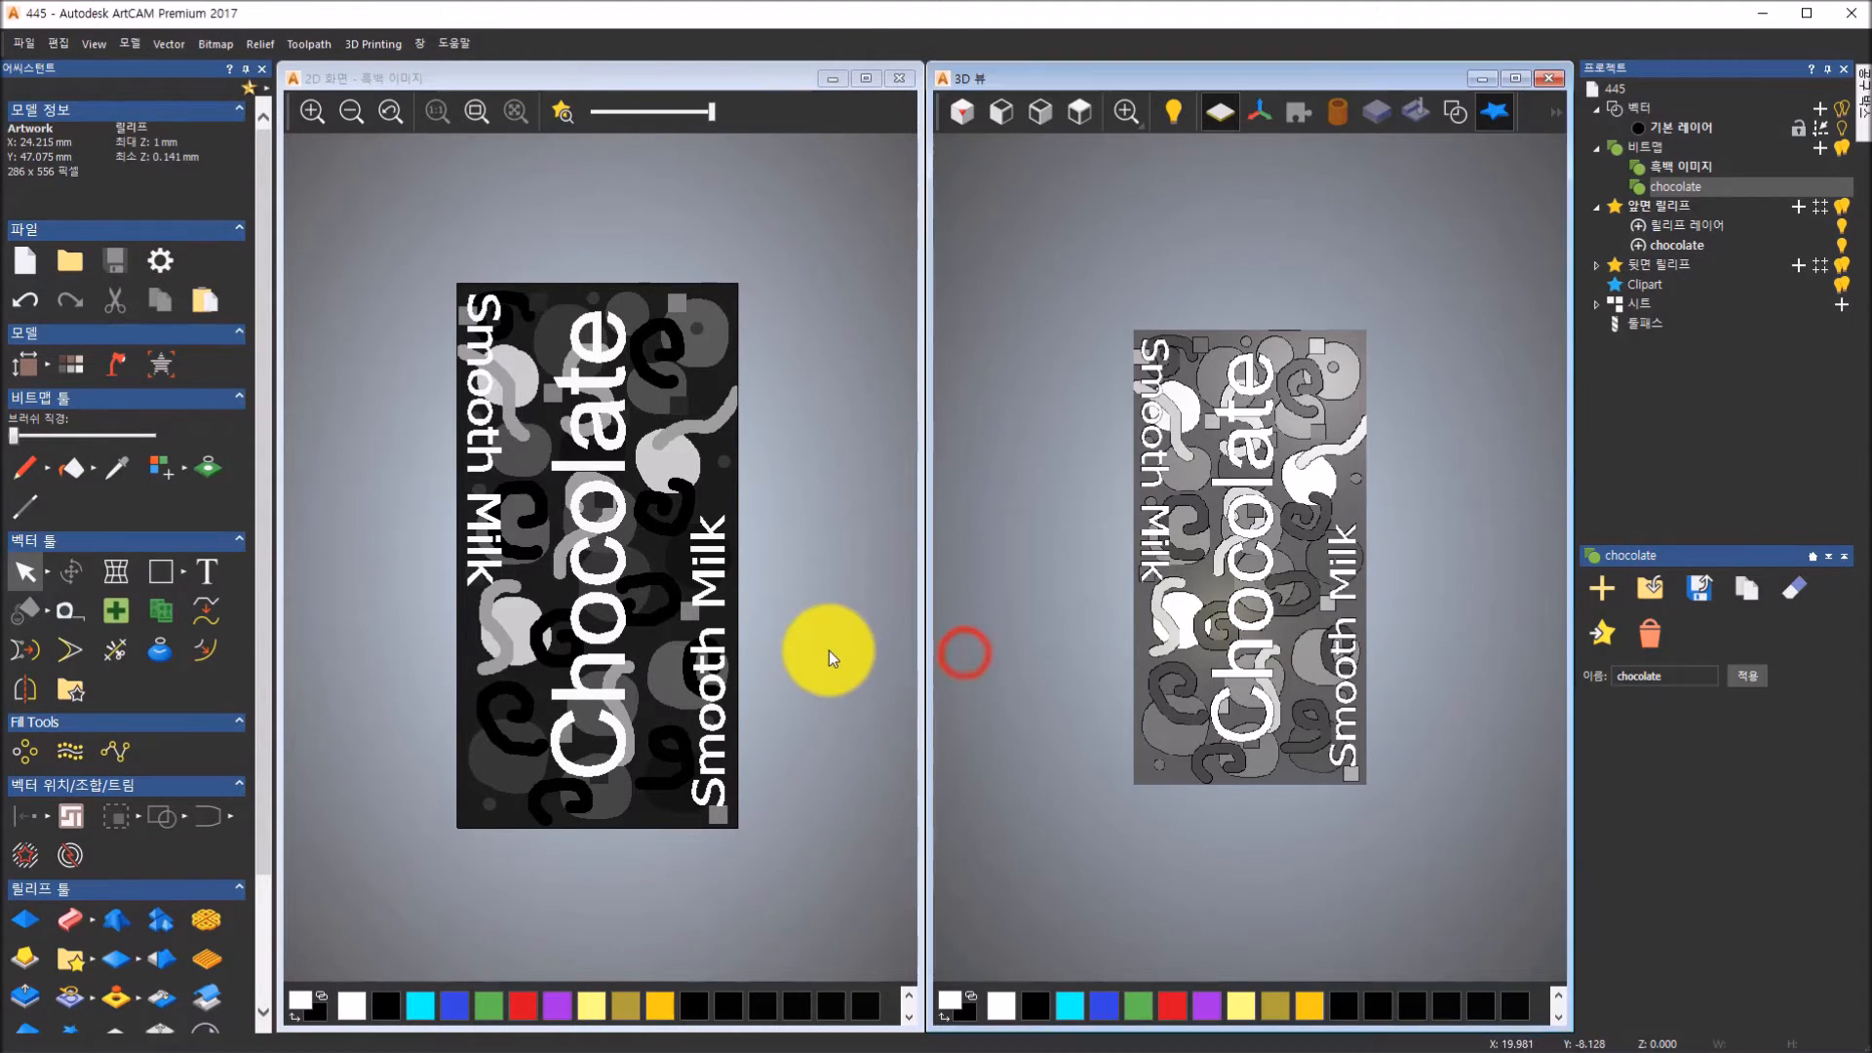
{"action": "left_click", "coordinate": [828, 651]}
{"action": "left_click", "coordinate": [979, 649]}
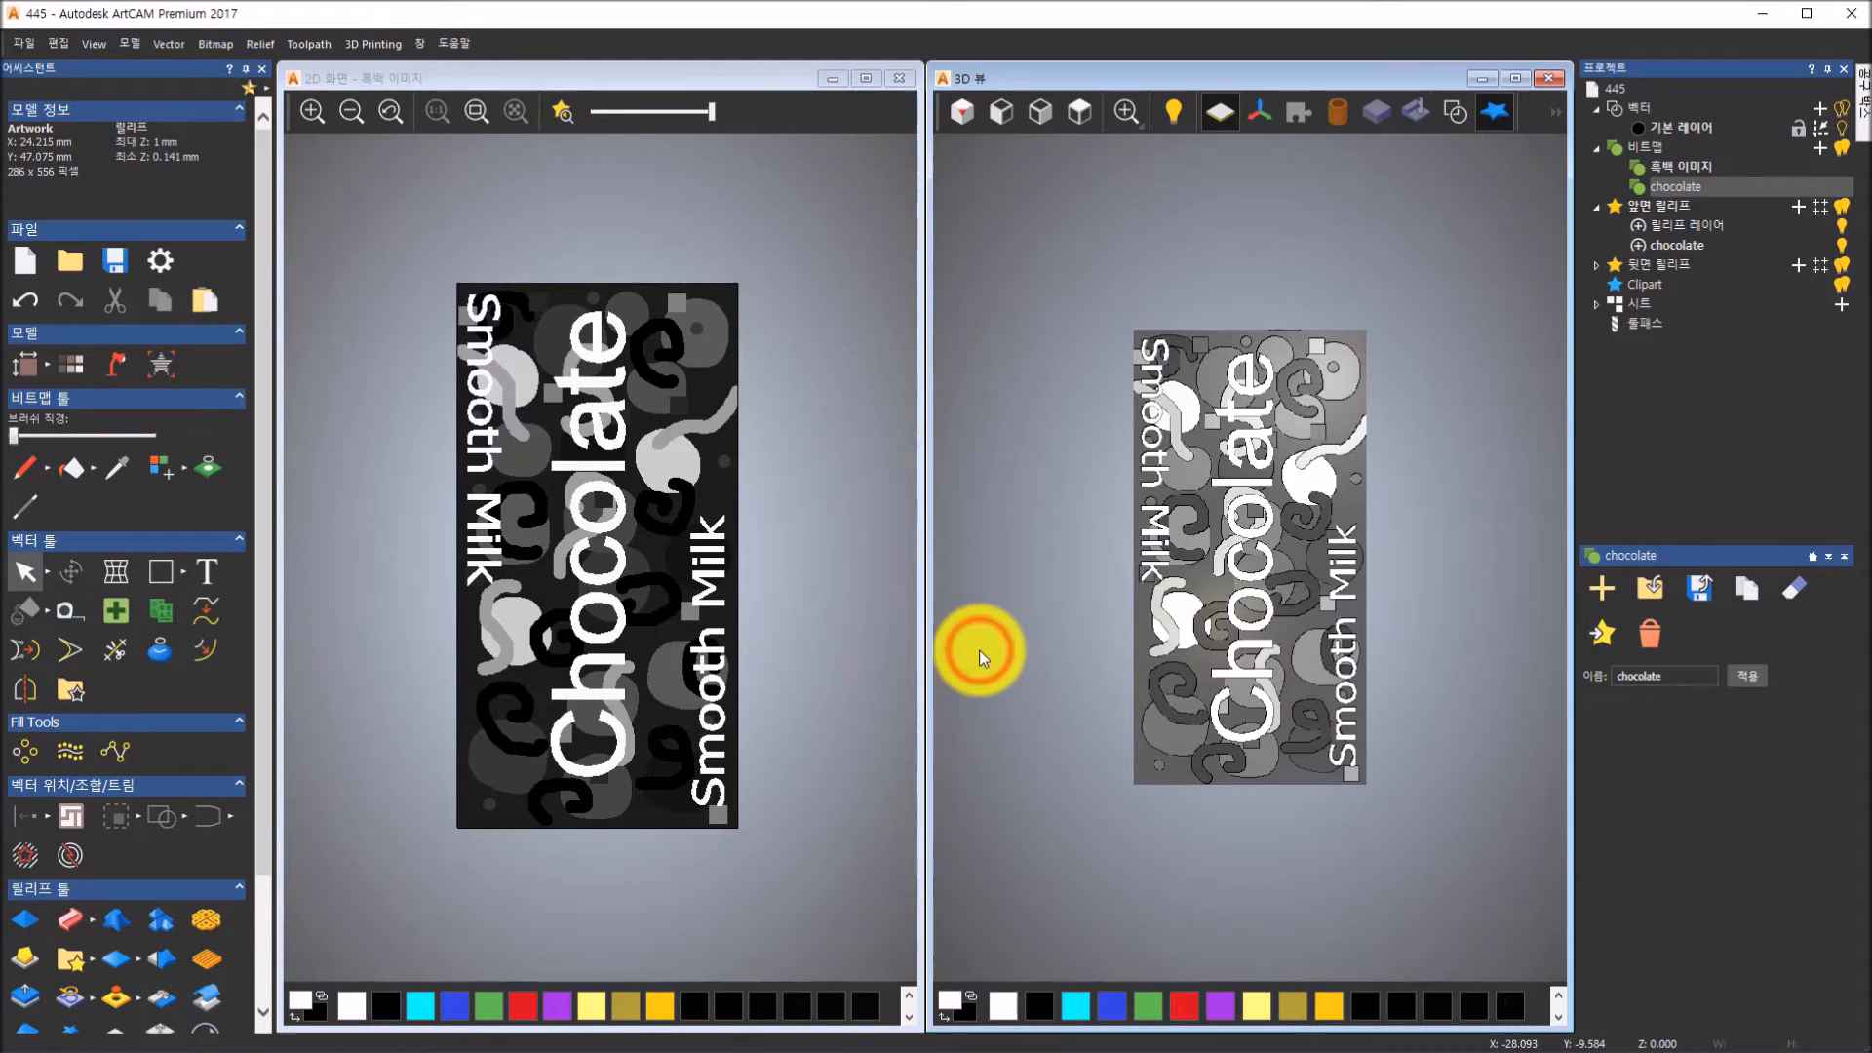
{"action": "left_click", "coordinate": [419, 40]}
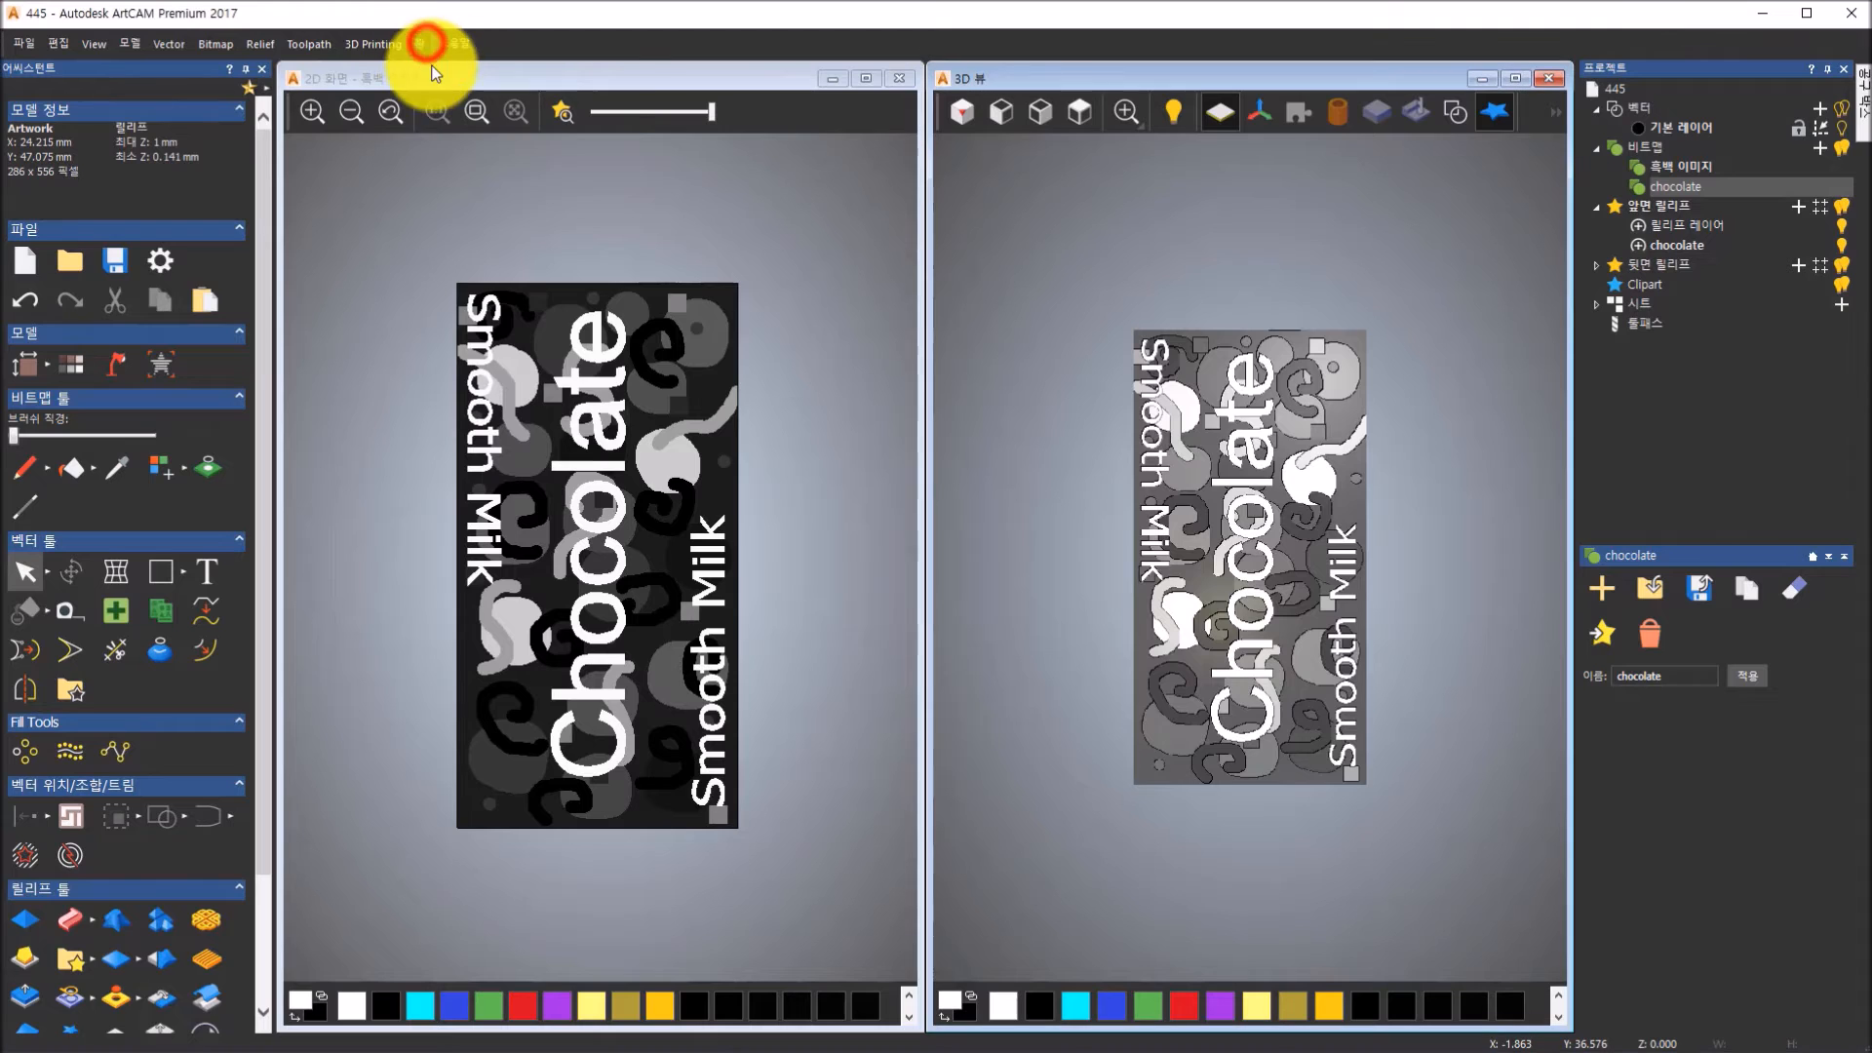
{"action": "left_click", "coordinate": [425, 43]}
{"action": "left_click", "coordinate": [931, 243]}
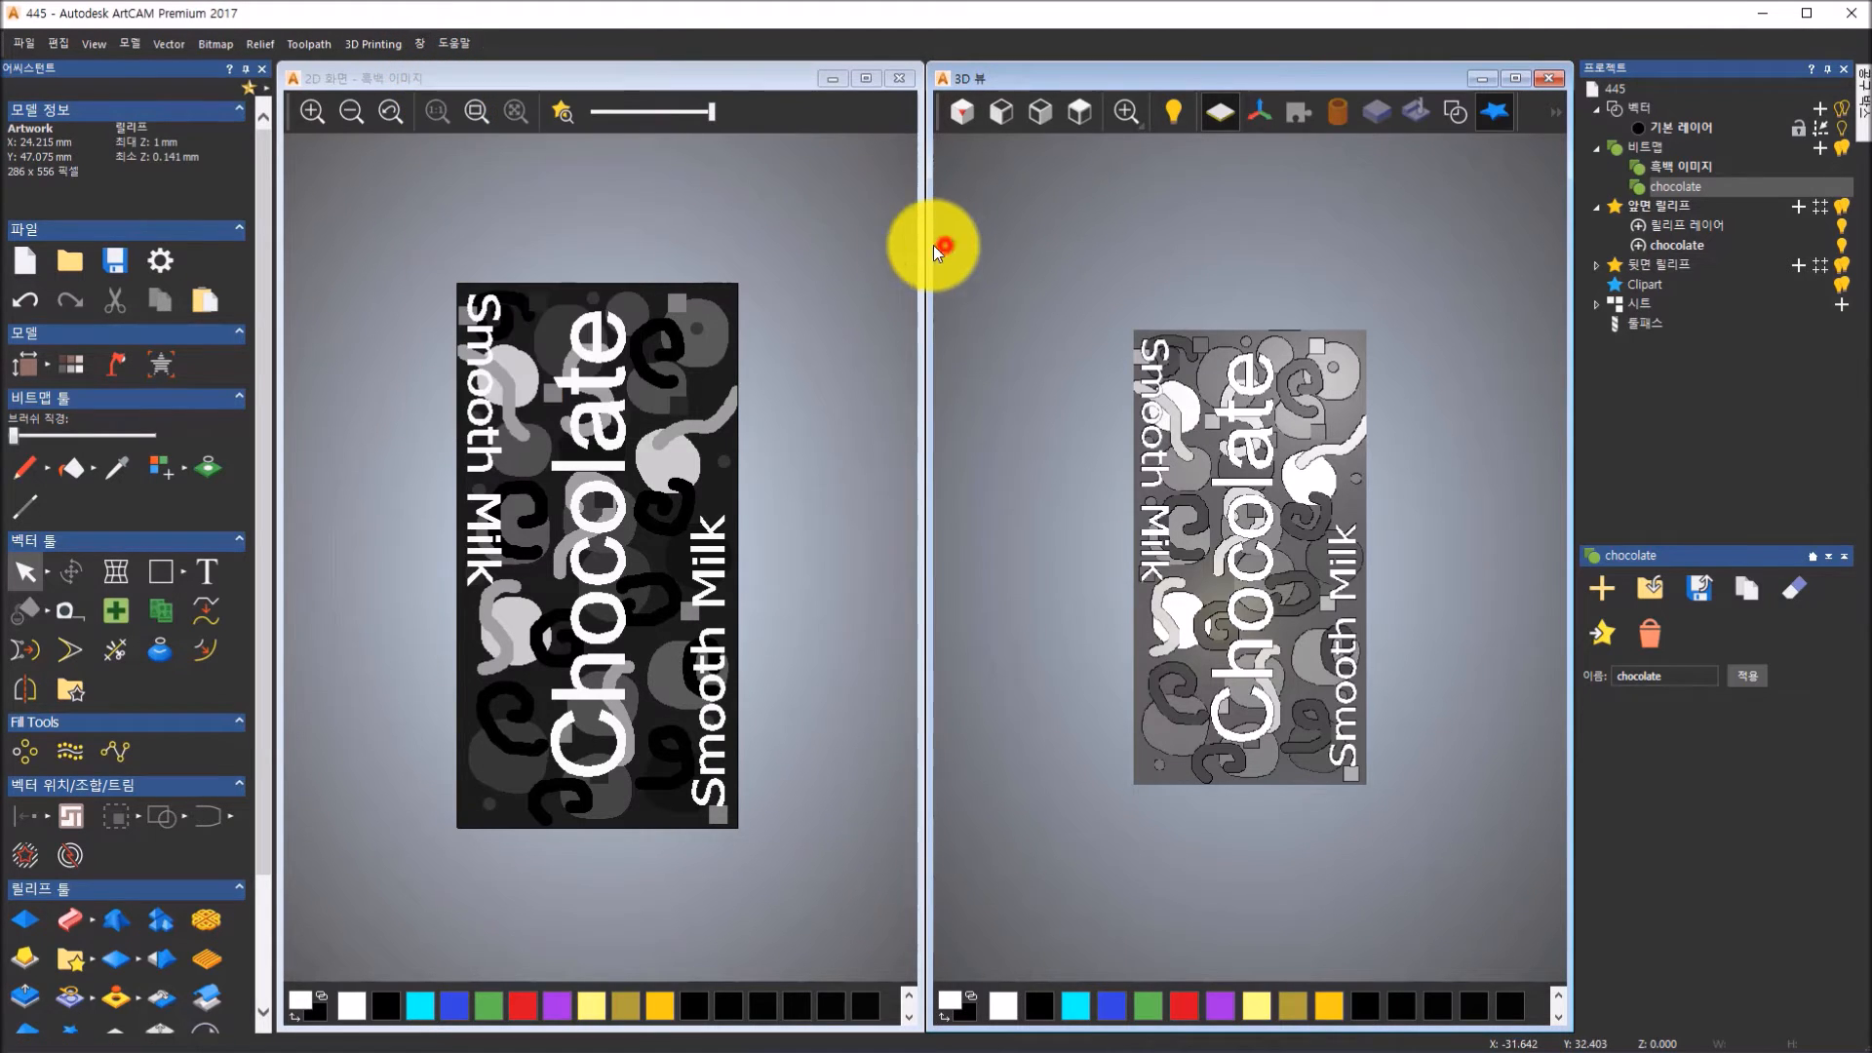
{"action": "left_click", "coordinate": [846, 246]}
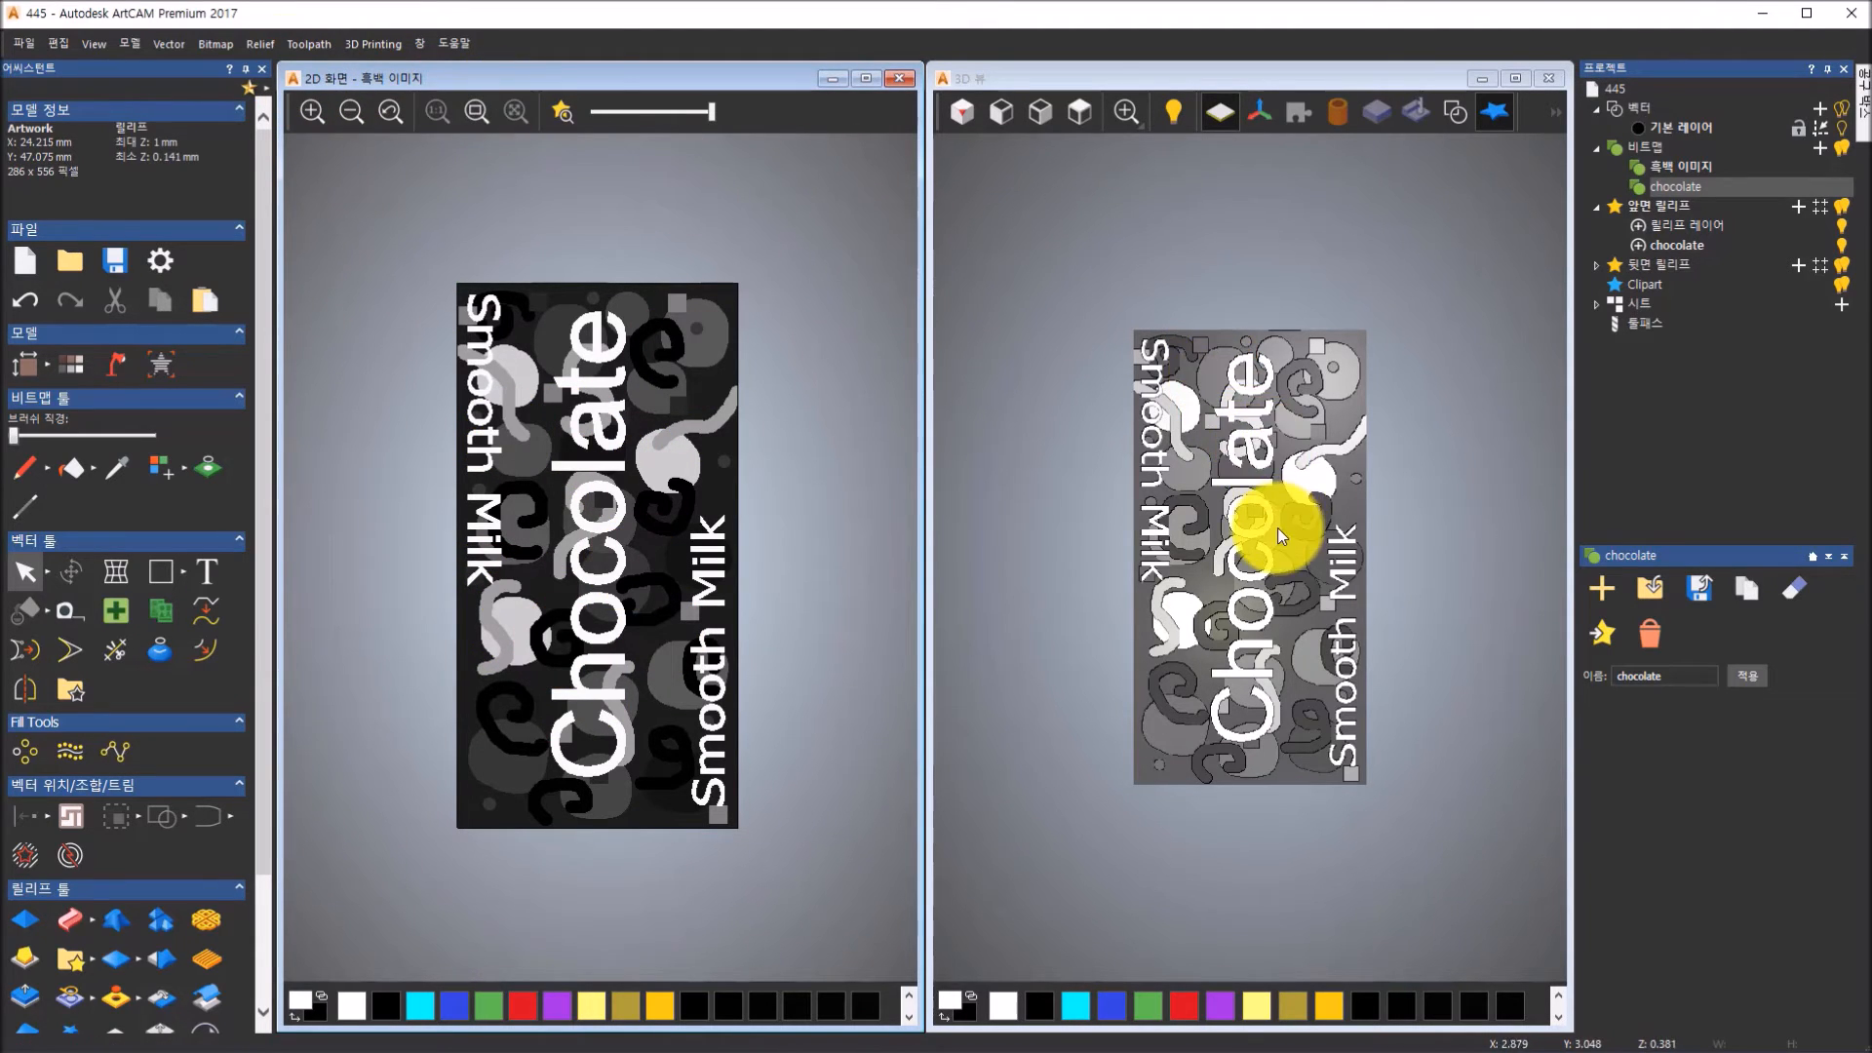
Examine the 3D relief under the greyscale bitmap from several angles and close up, comparing grey shades with relief heights
{"action": "left_click_drag", "start_coordinate": [1281, 616], "coordinate": [1535, 219]}
{"action": "left_click", "coordinate": [1556, 111]}
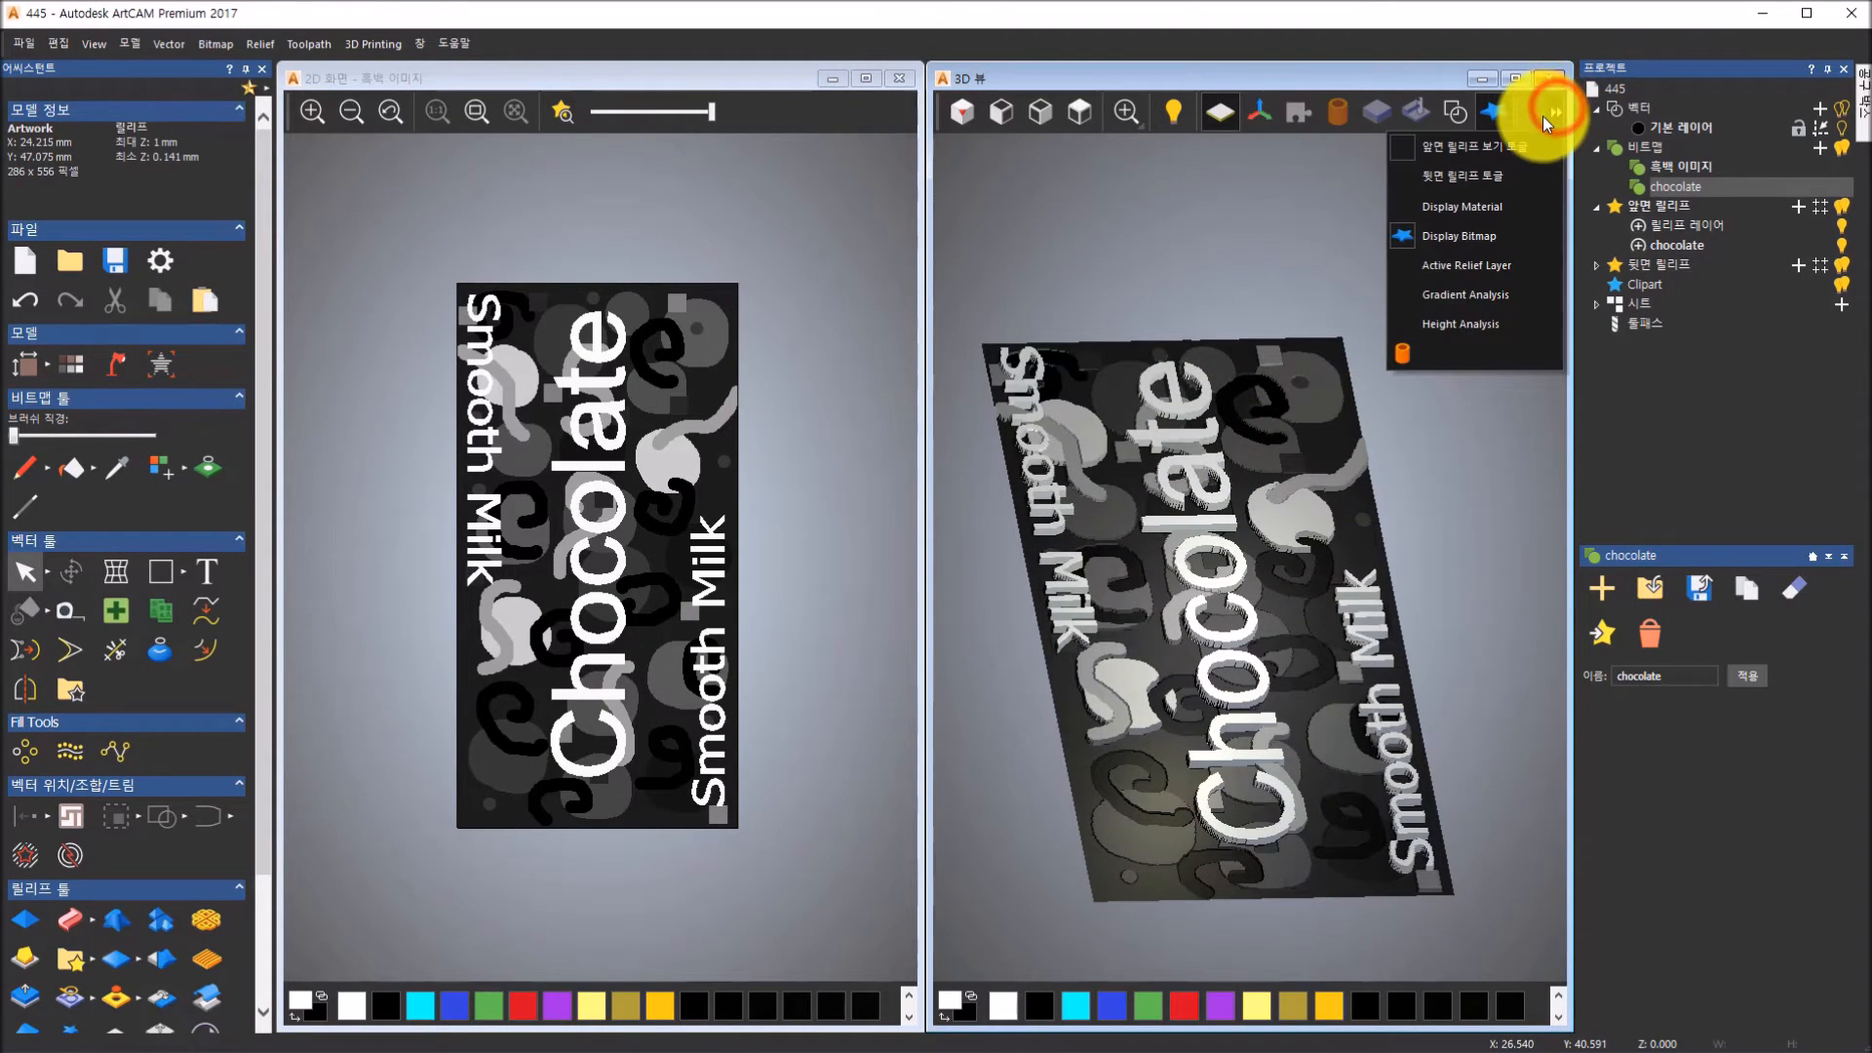
{"action": "left_click", "coordinate": [1316, 184]}
{"action": "left_click_drag", "start_coordinate": [1347, 538], "coordinate": [1078, 524]}
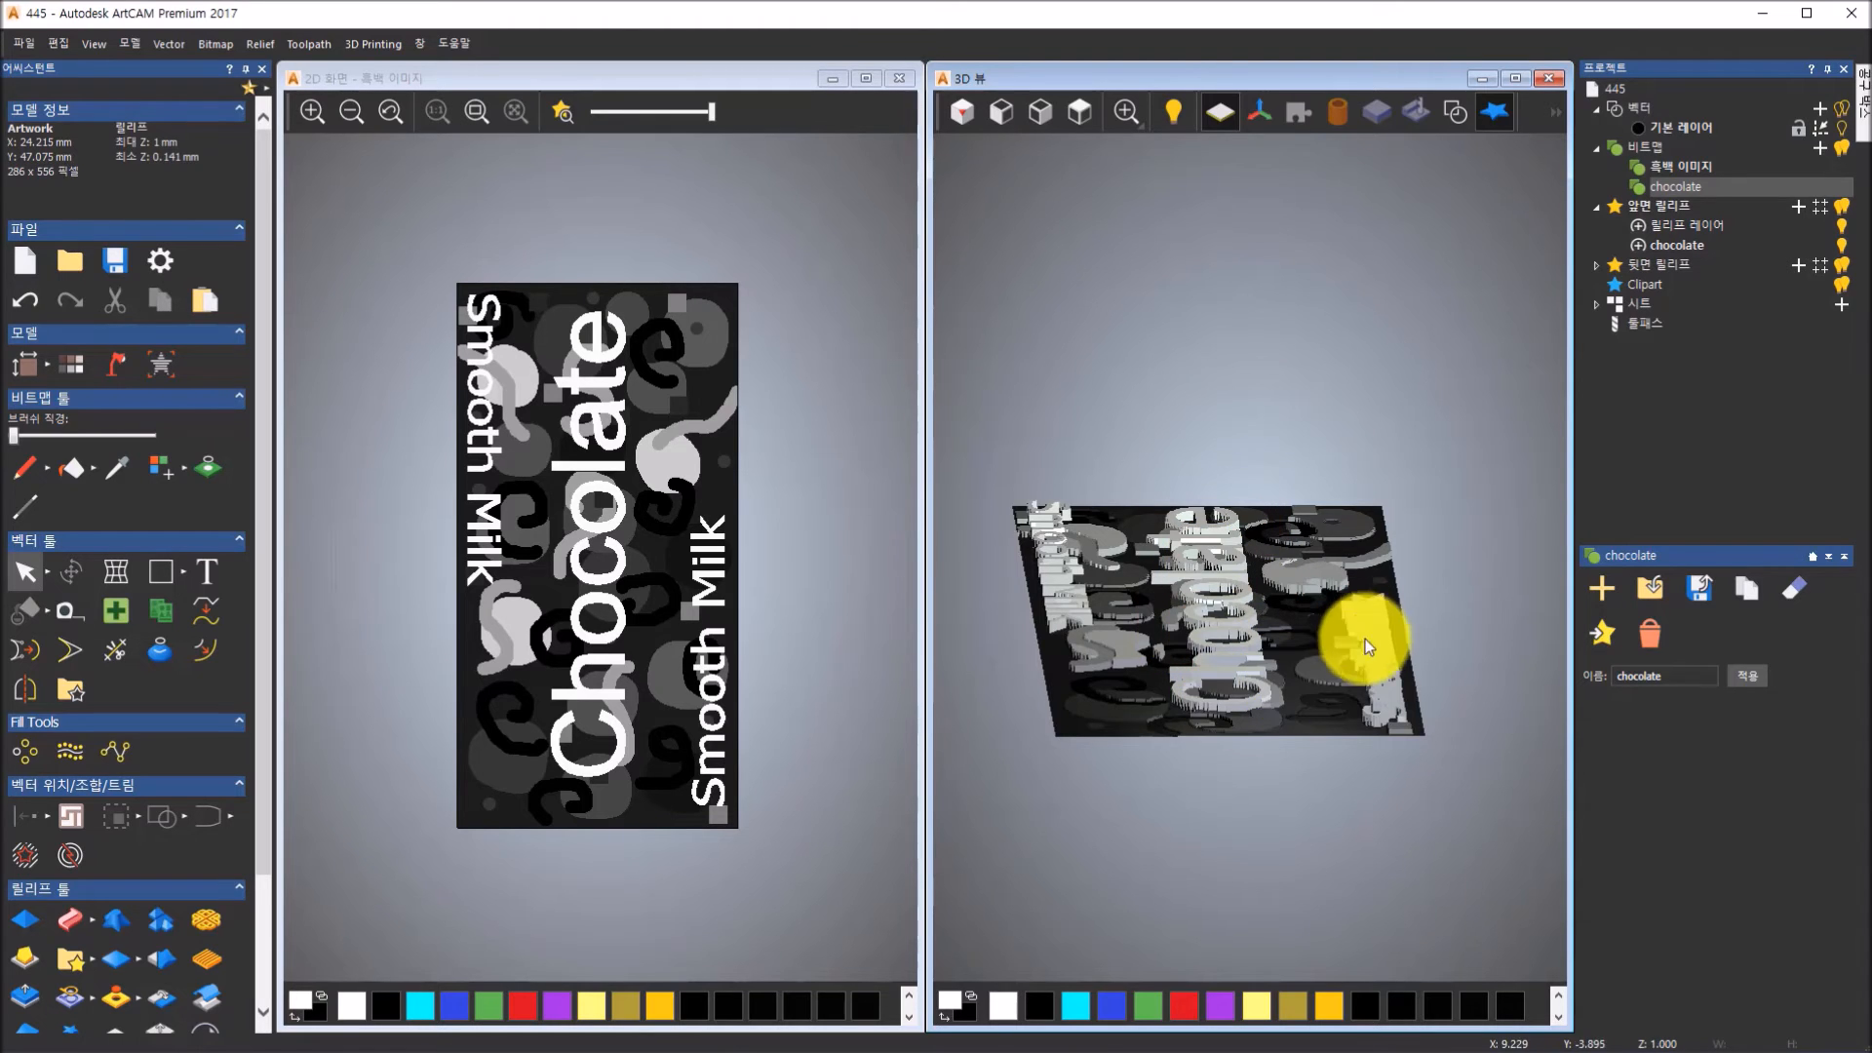
{"action": "scroll", "coordinate": [1346, 722], "scroll_direction": "up", "scroll_amount": 5}
{"action": "scroll", "coordinate": [1343, 699], "scroll_direction": "up", "scroll_amount": 2}
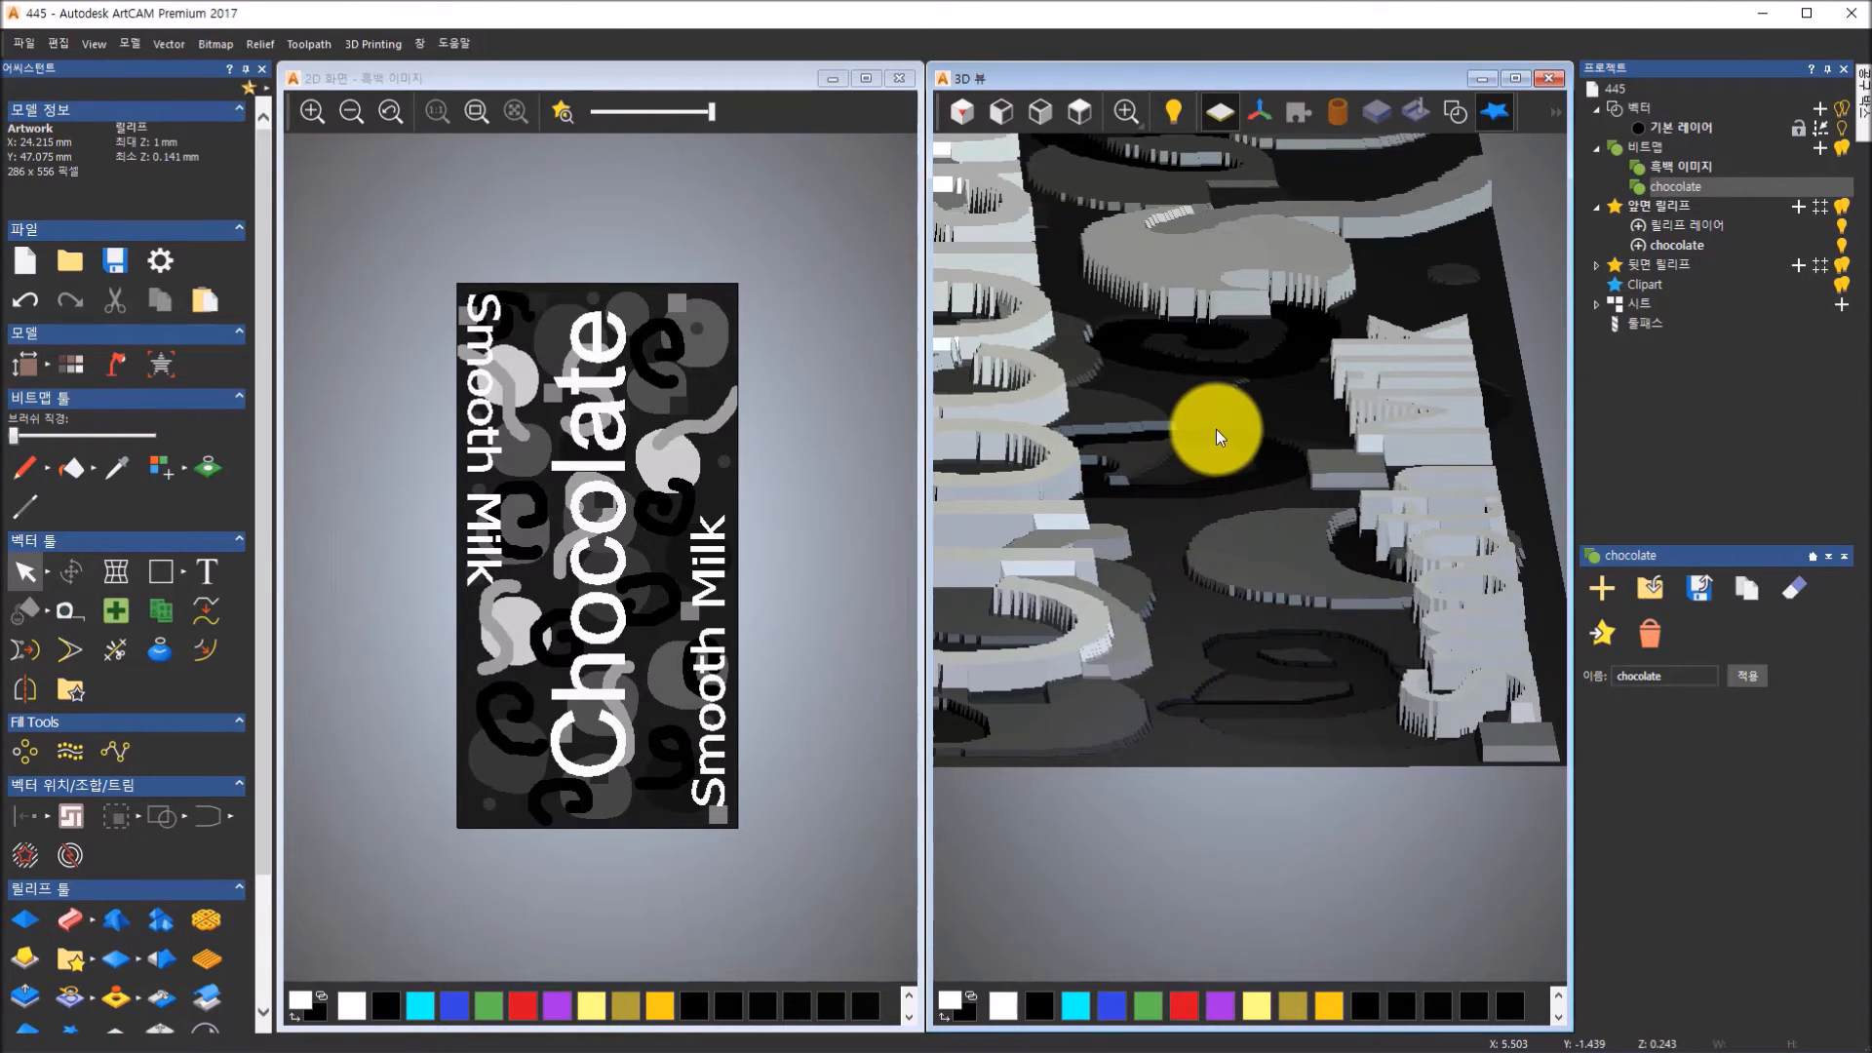
{"action": "scroll", "coordinate": [1215, 429], "scroll_direction": "down", "scroll_amount": 5}
{"action": "left_click_drag", "start_coordinate": [1213, 410], "coordinate": [1258, 526]}
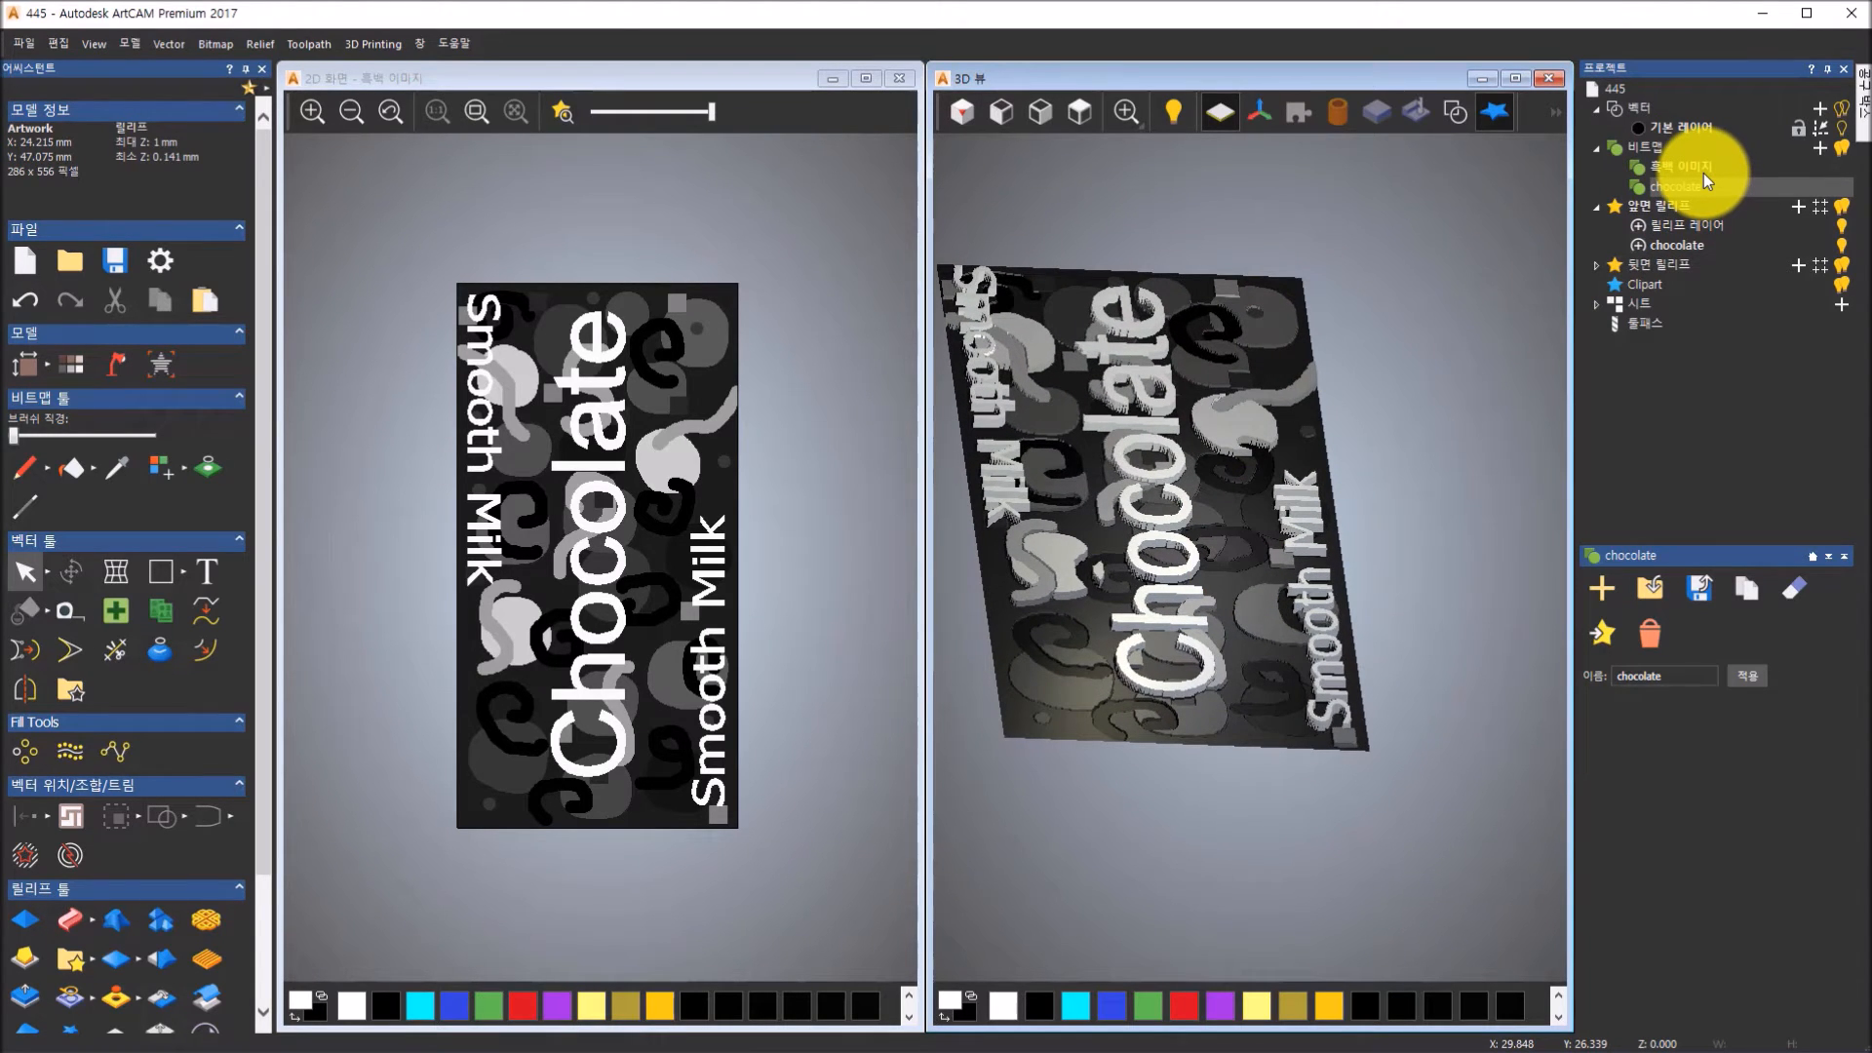
Make the colour chocolate bitmap the active bitmap layer in both views
{"action": "left_click", "coordinate": [1704, 173]}
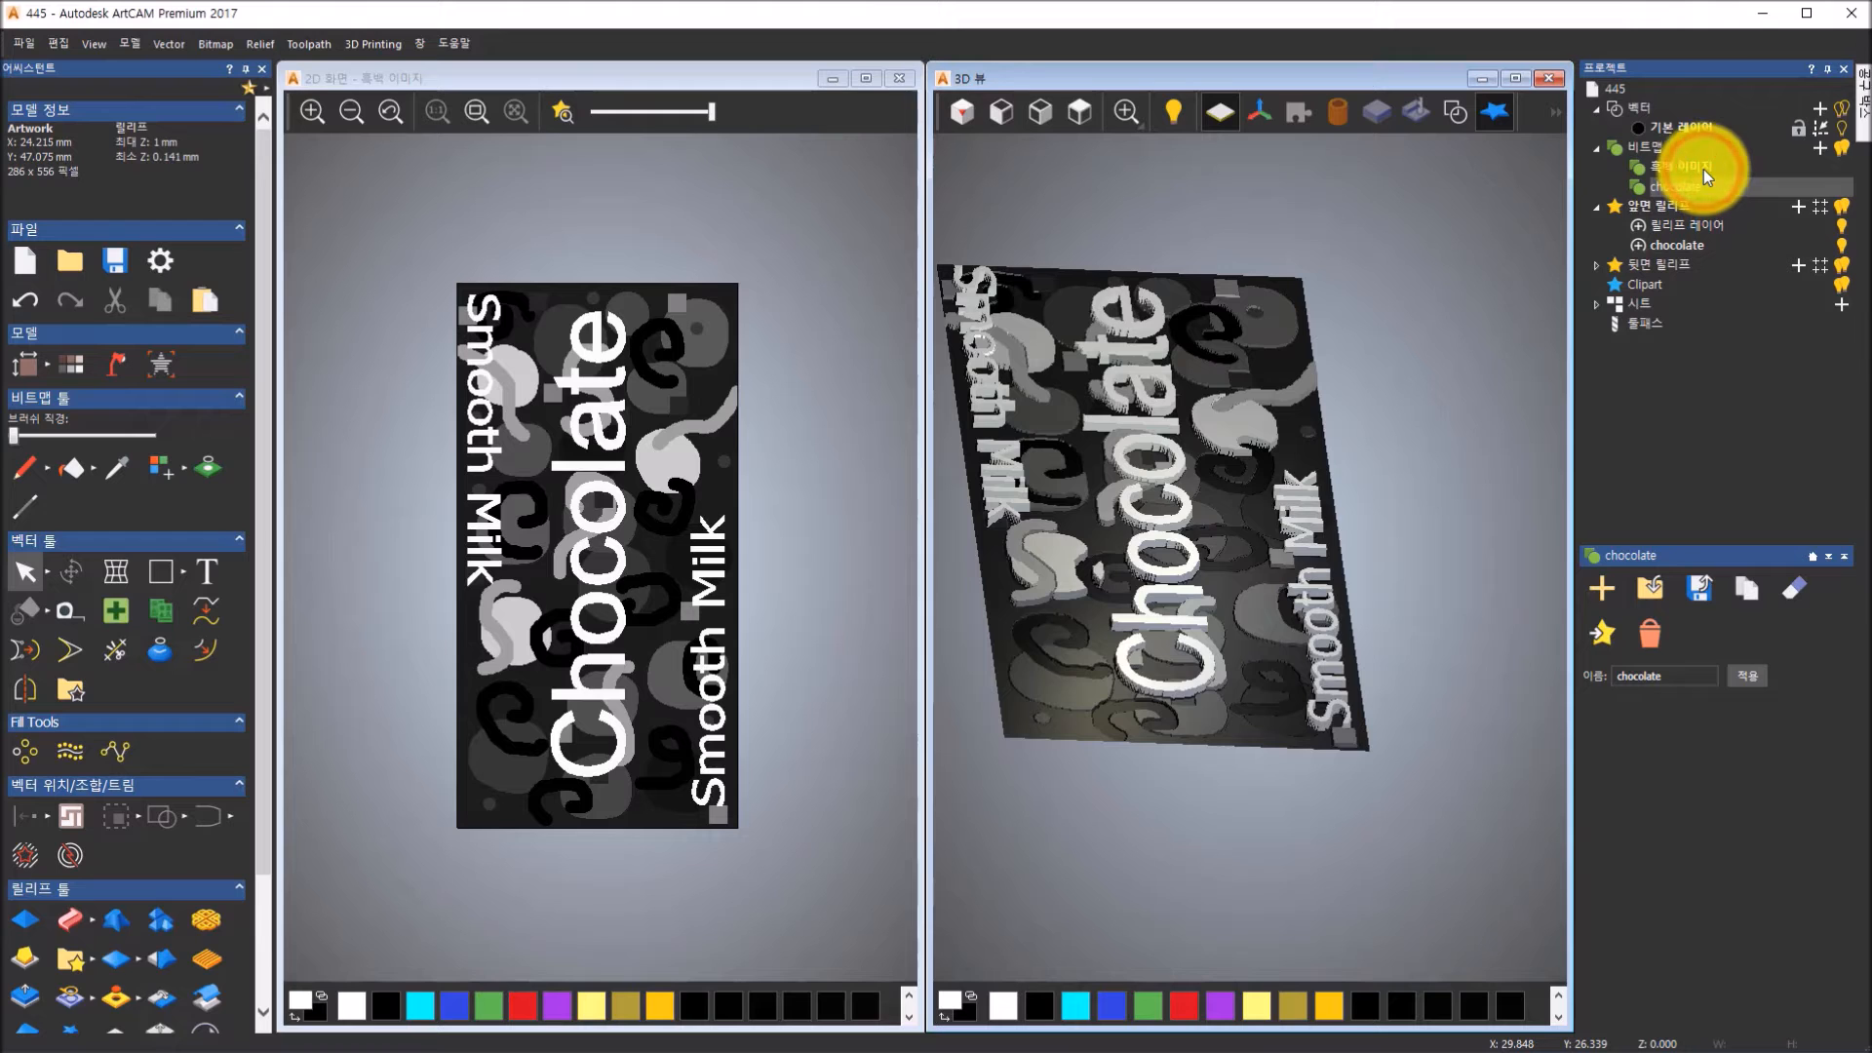
{"action": "left_click", "coordinate": [1688, 185]}
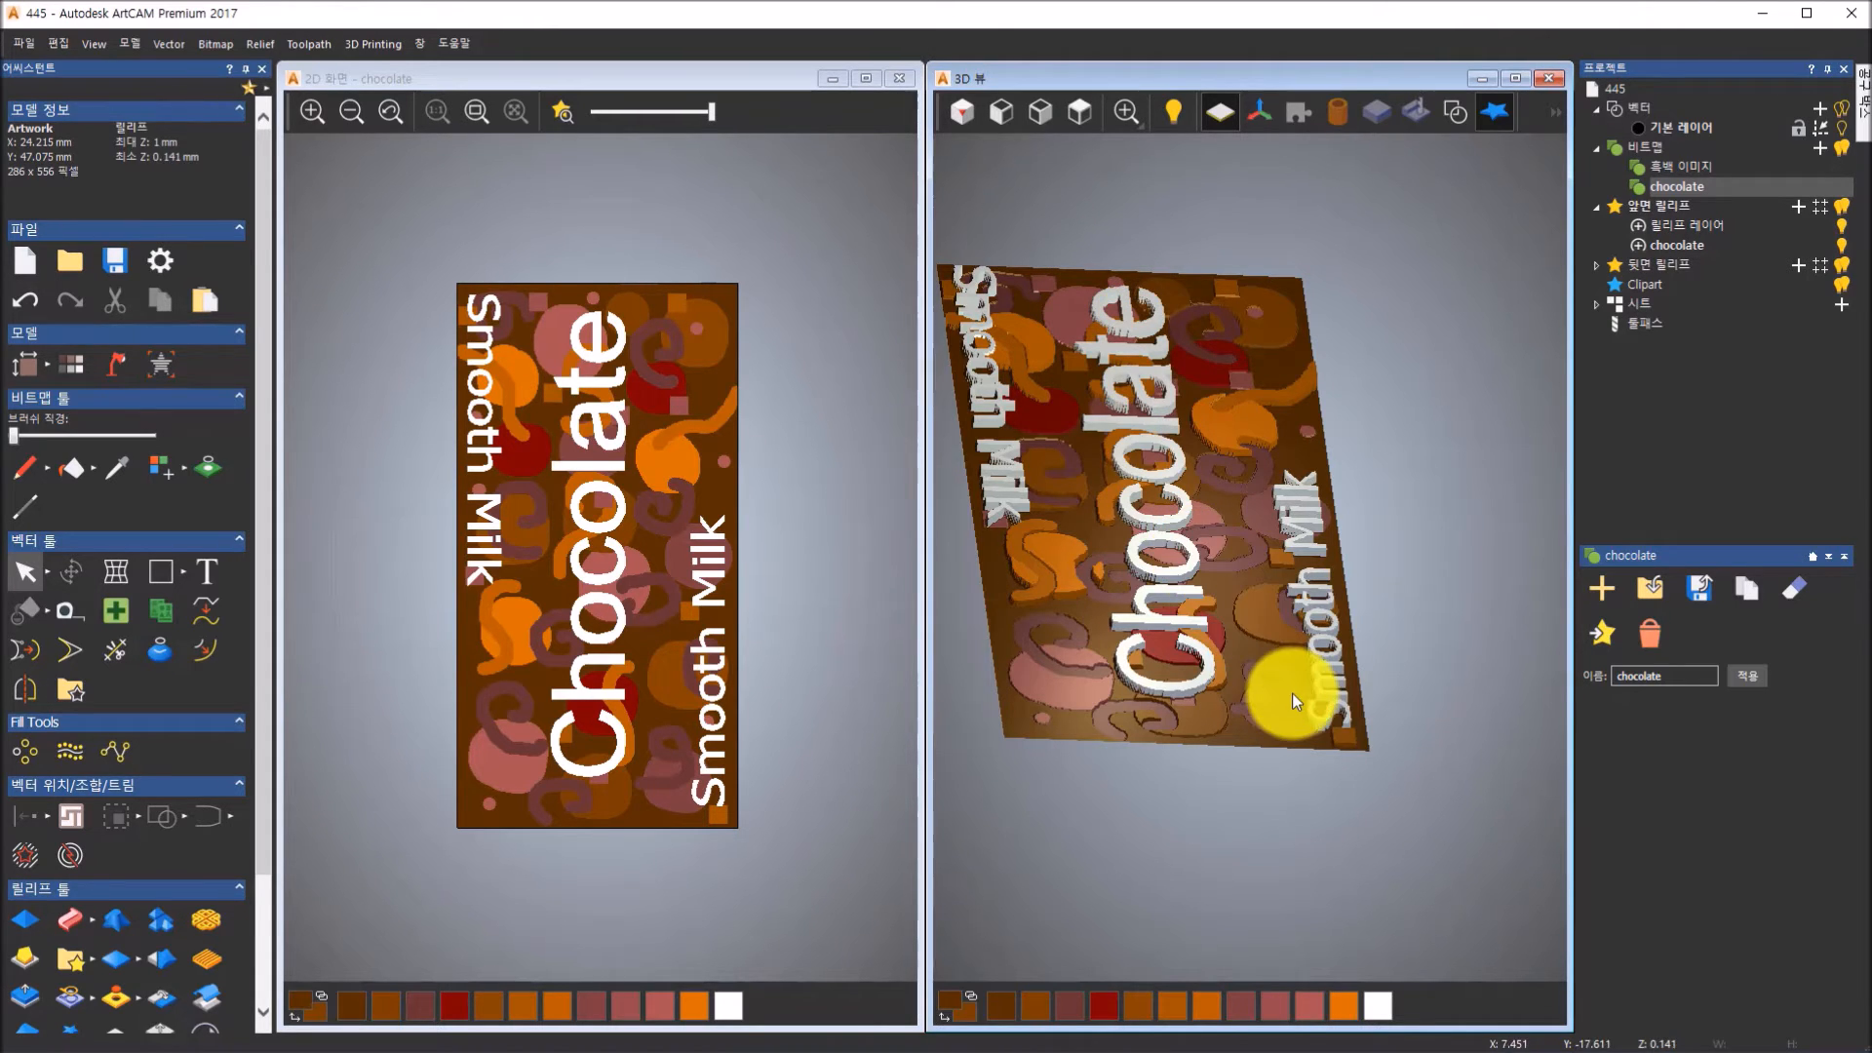
Smooth the whole front chocolate relief layer with one smoothing pass
{"action": "left_click", "coordinate": [1661, 251]}
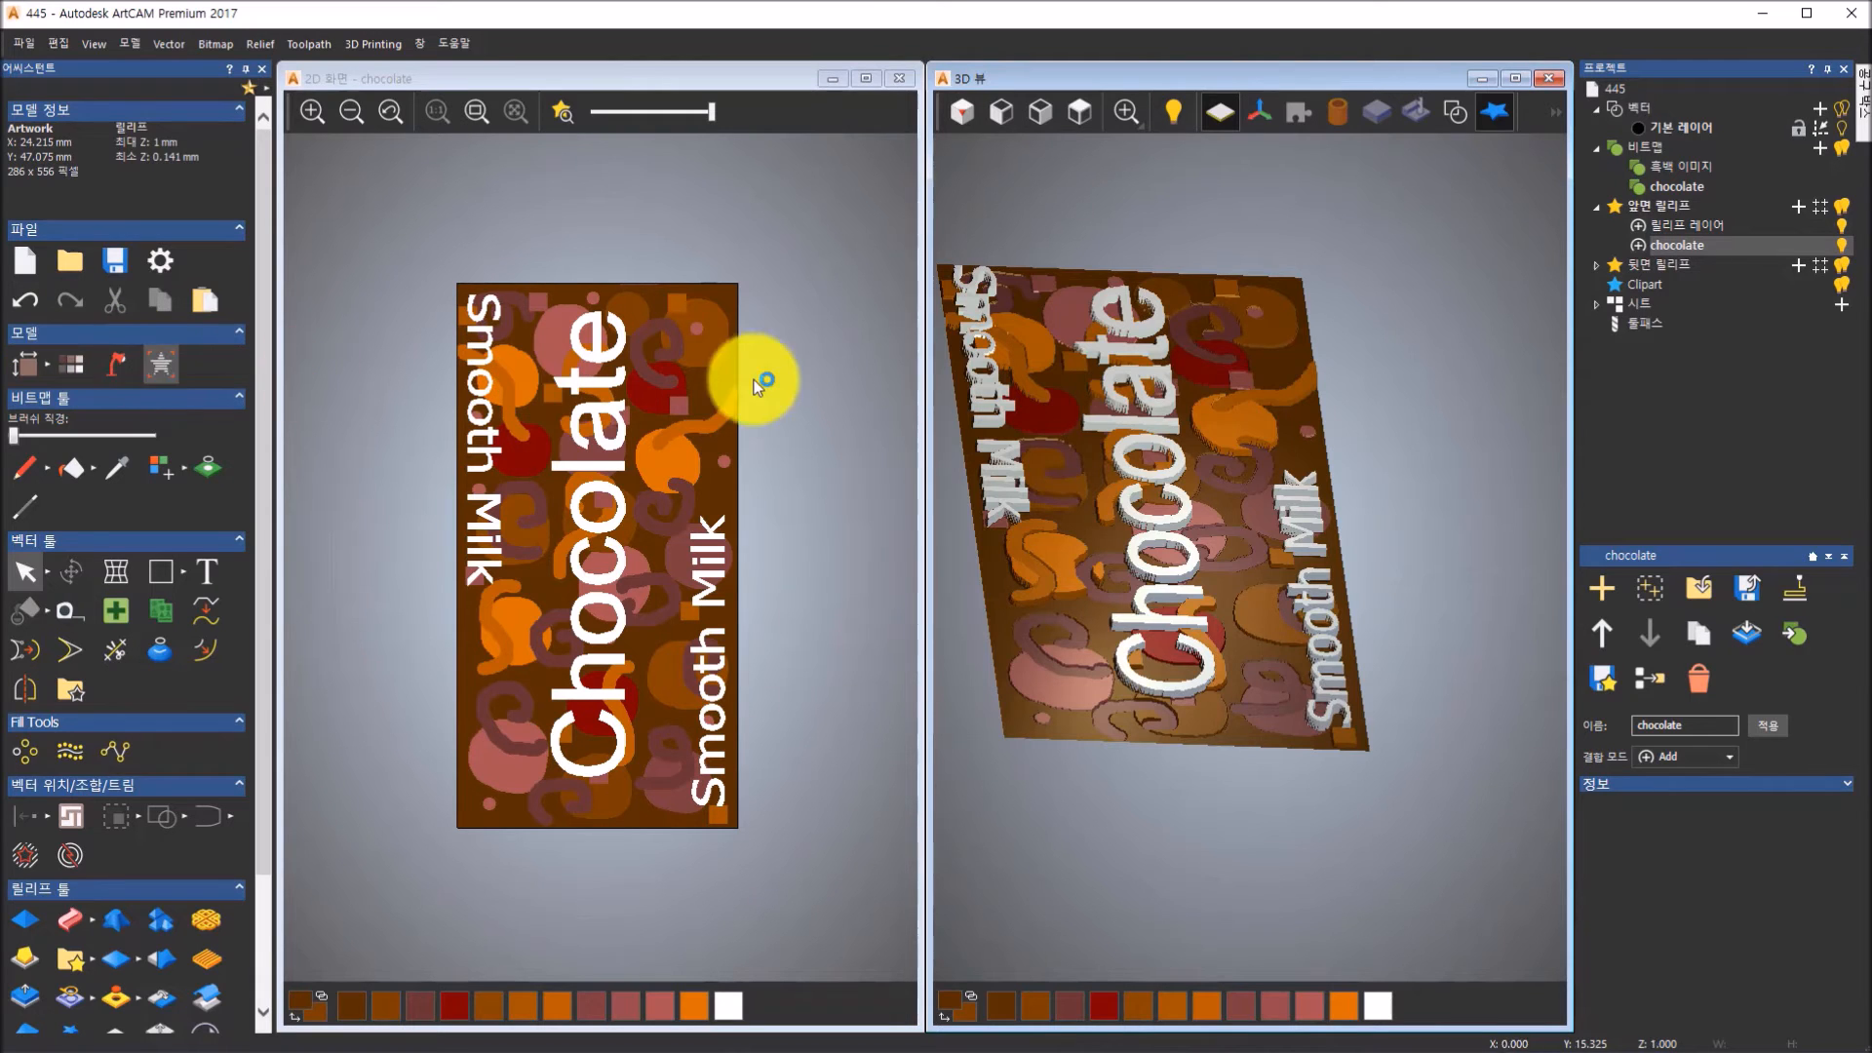
{"action": "left_click_drag", "start_coordinate": [1215, 454], "coordinate": [1173, 481]}
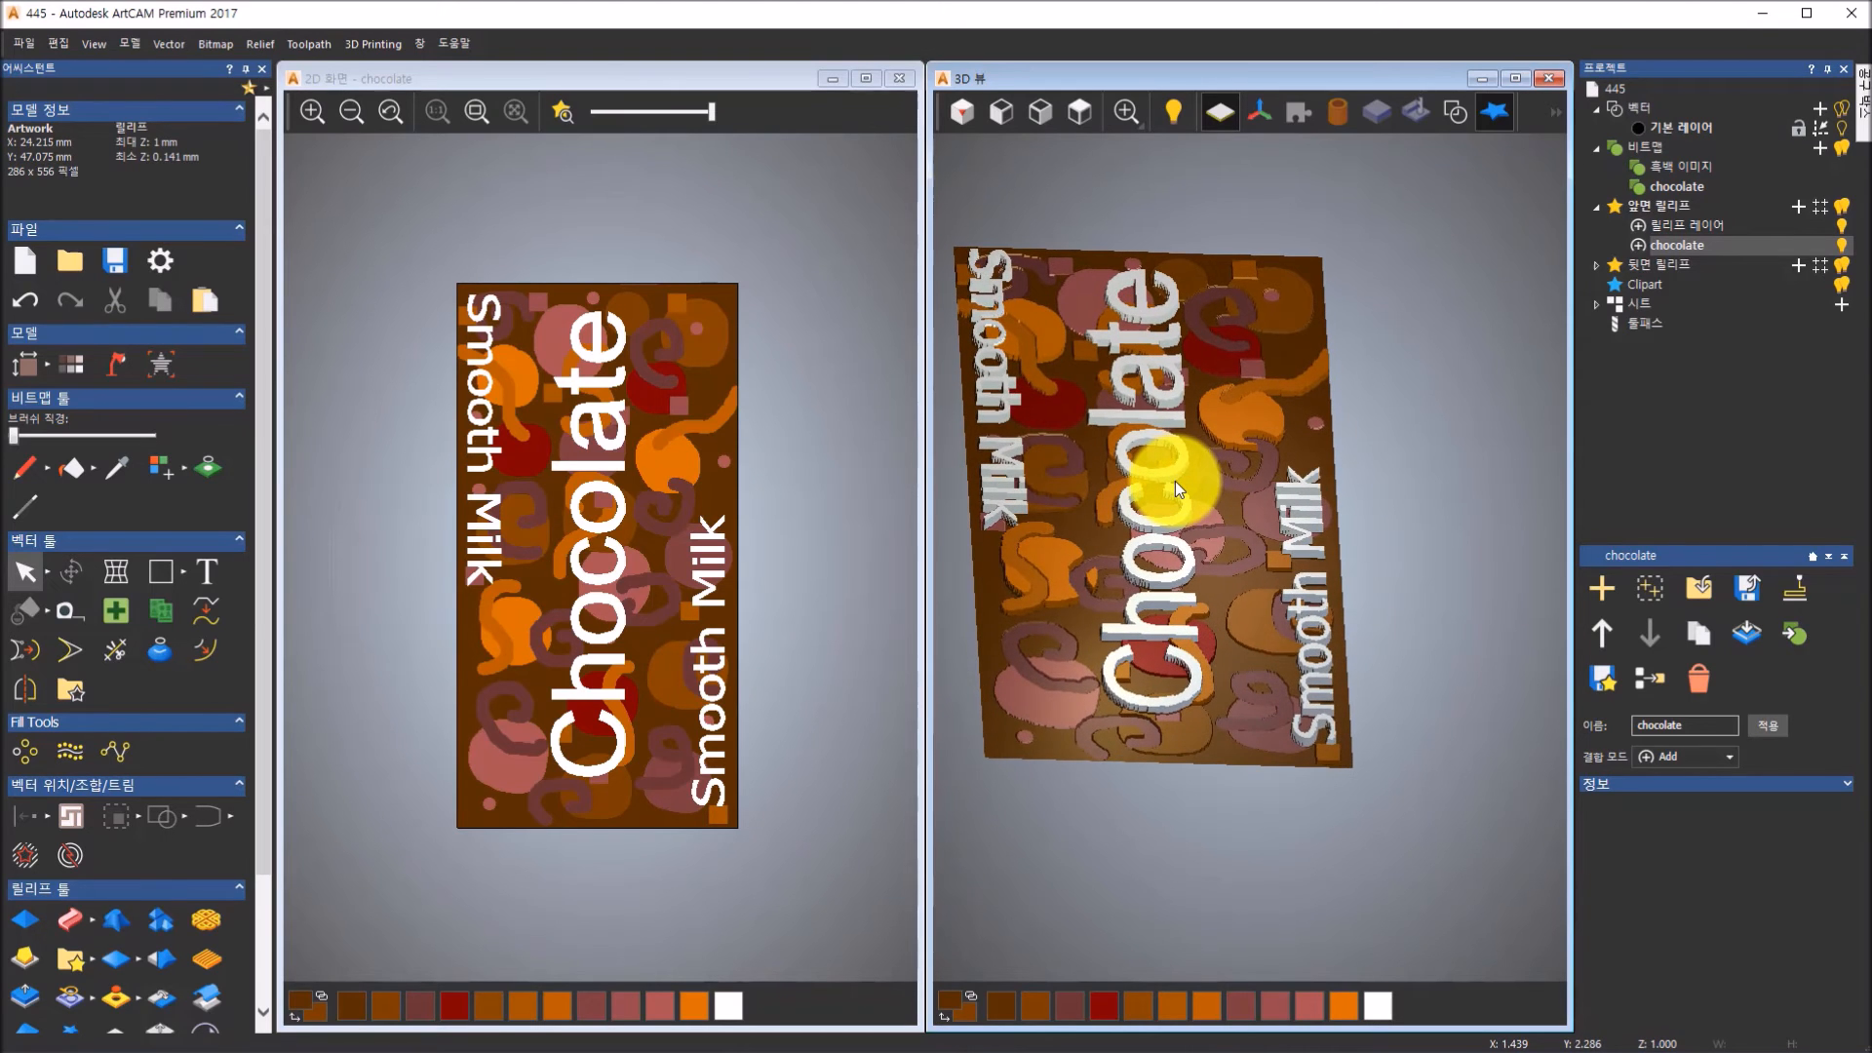
{"action": "scroll", "coordinate": [1174, 481], "scroll_direction": "up", "scroll_amount": 5}
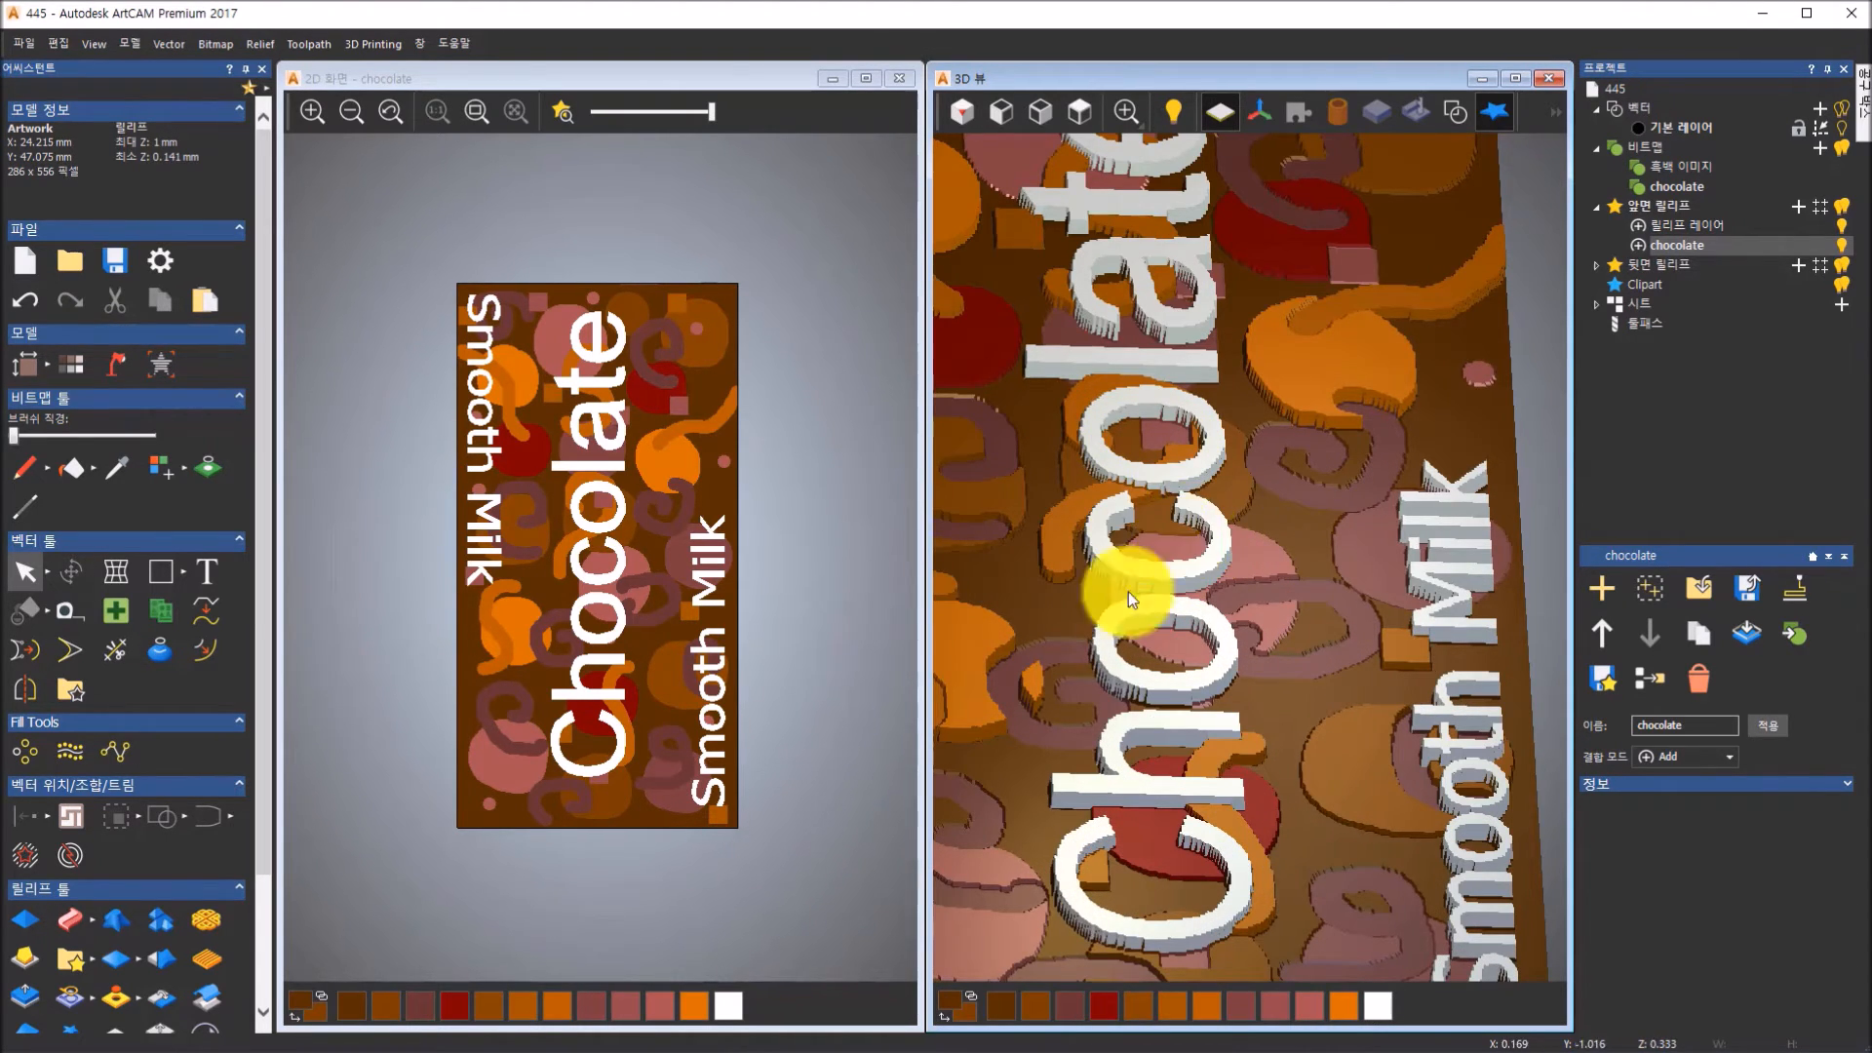
{"action": "left_click", "coordinate": [160, 965]}
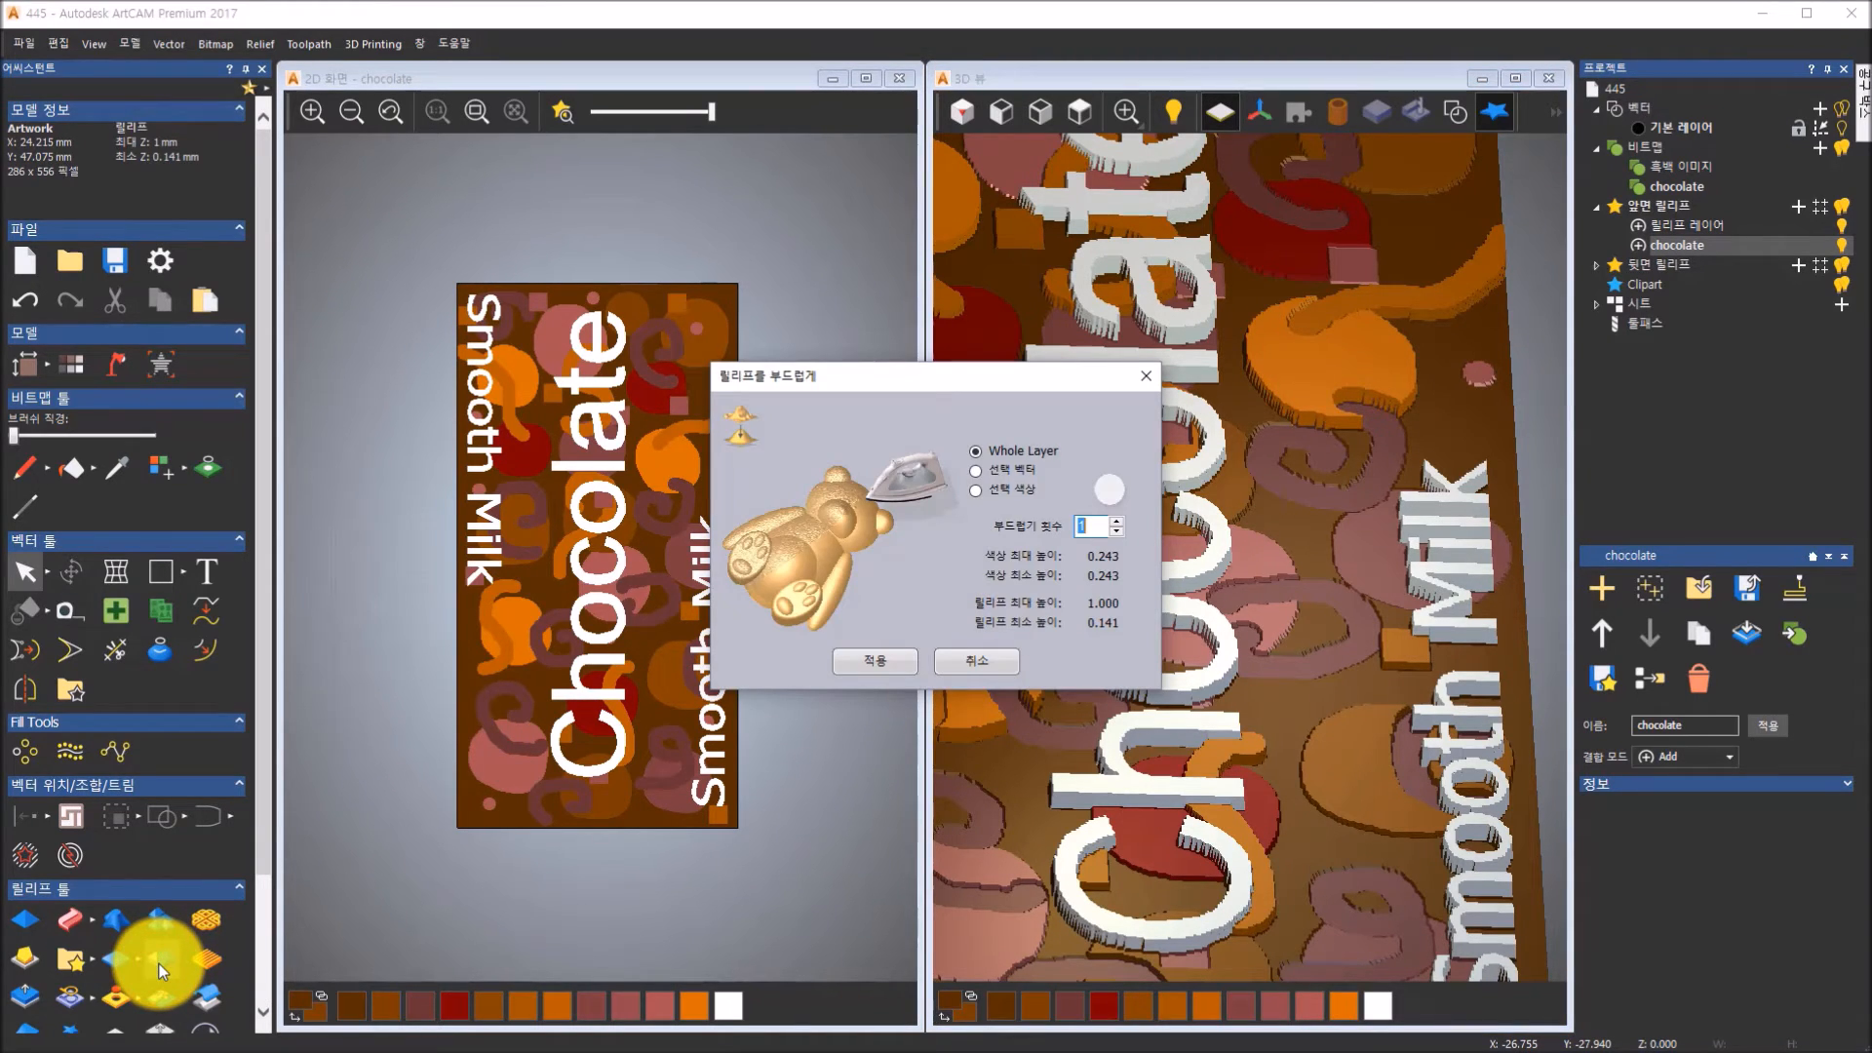
{"action": "left_click", "coordinate": [883, 663]}
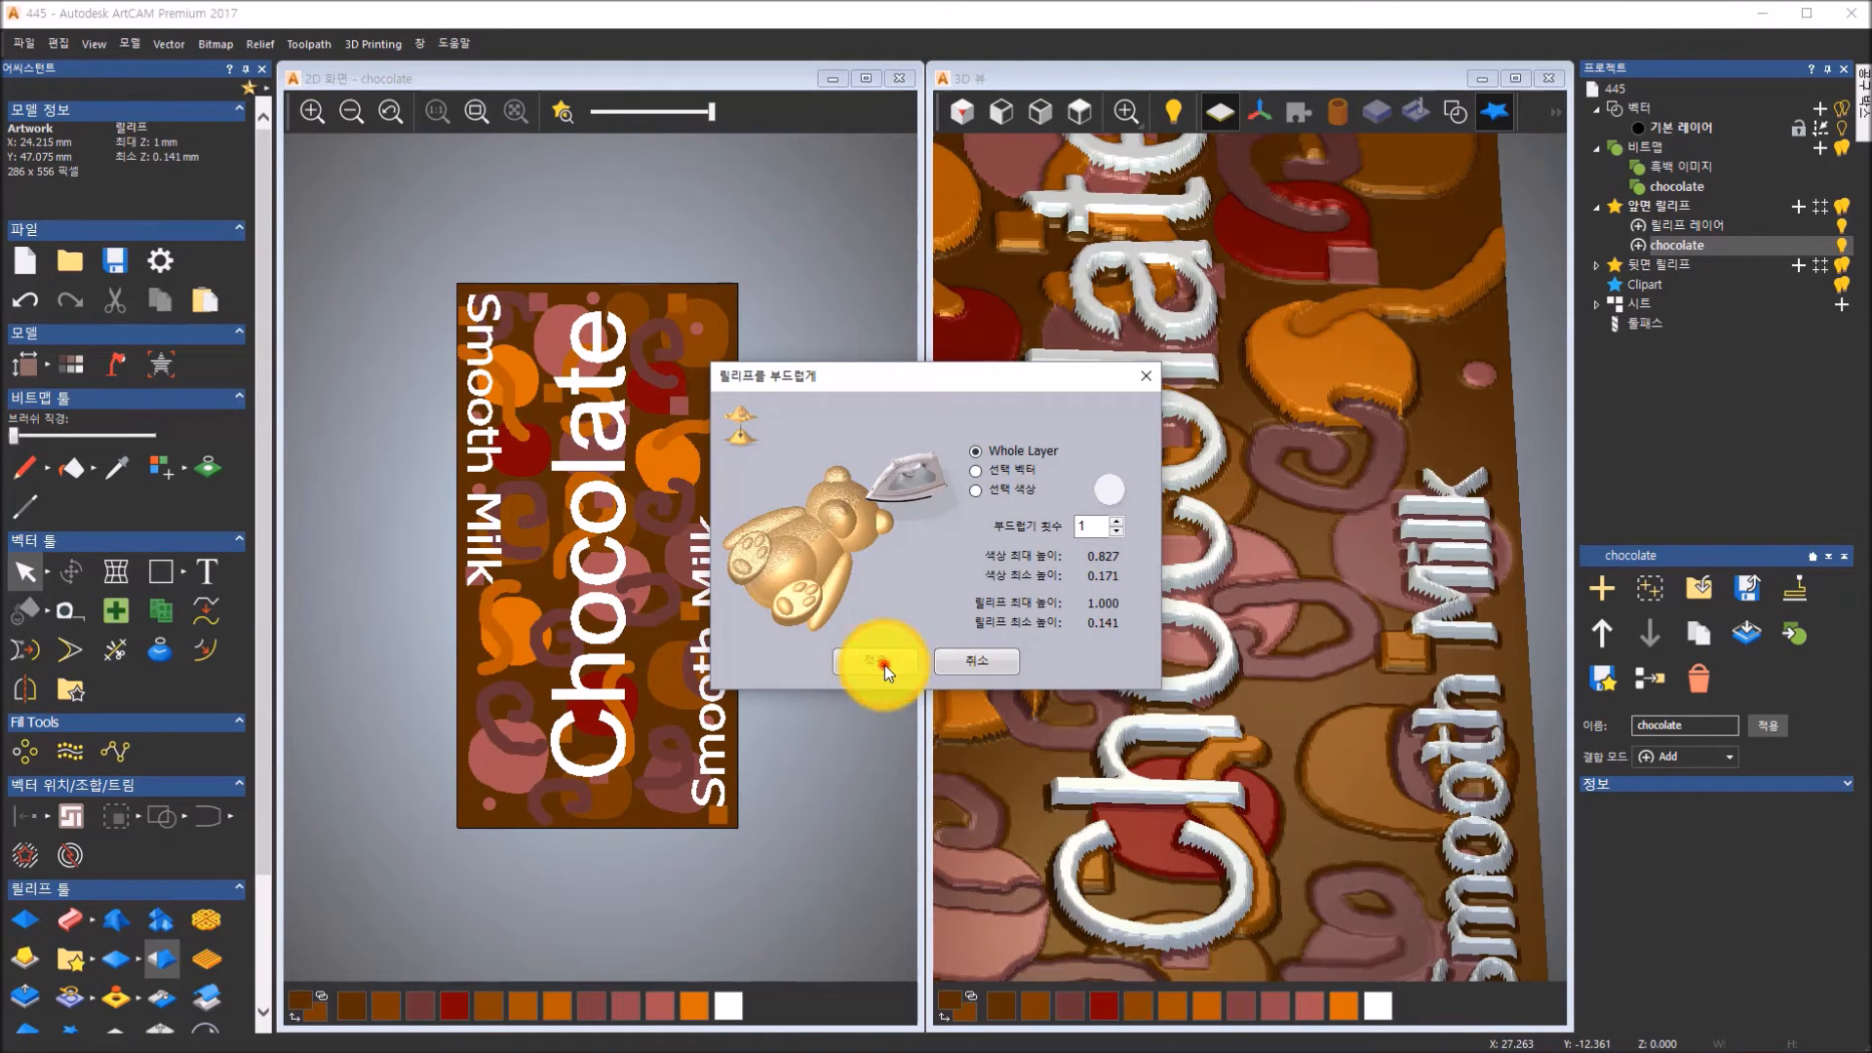
Maximize the 3D view and show the smoothed relief in isometric orientation, unobstructed by the smoothing dialog
{"action": "left_click_drag", "start_coordinate": [975, 378], "coordinate": [721, 378]}
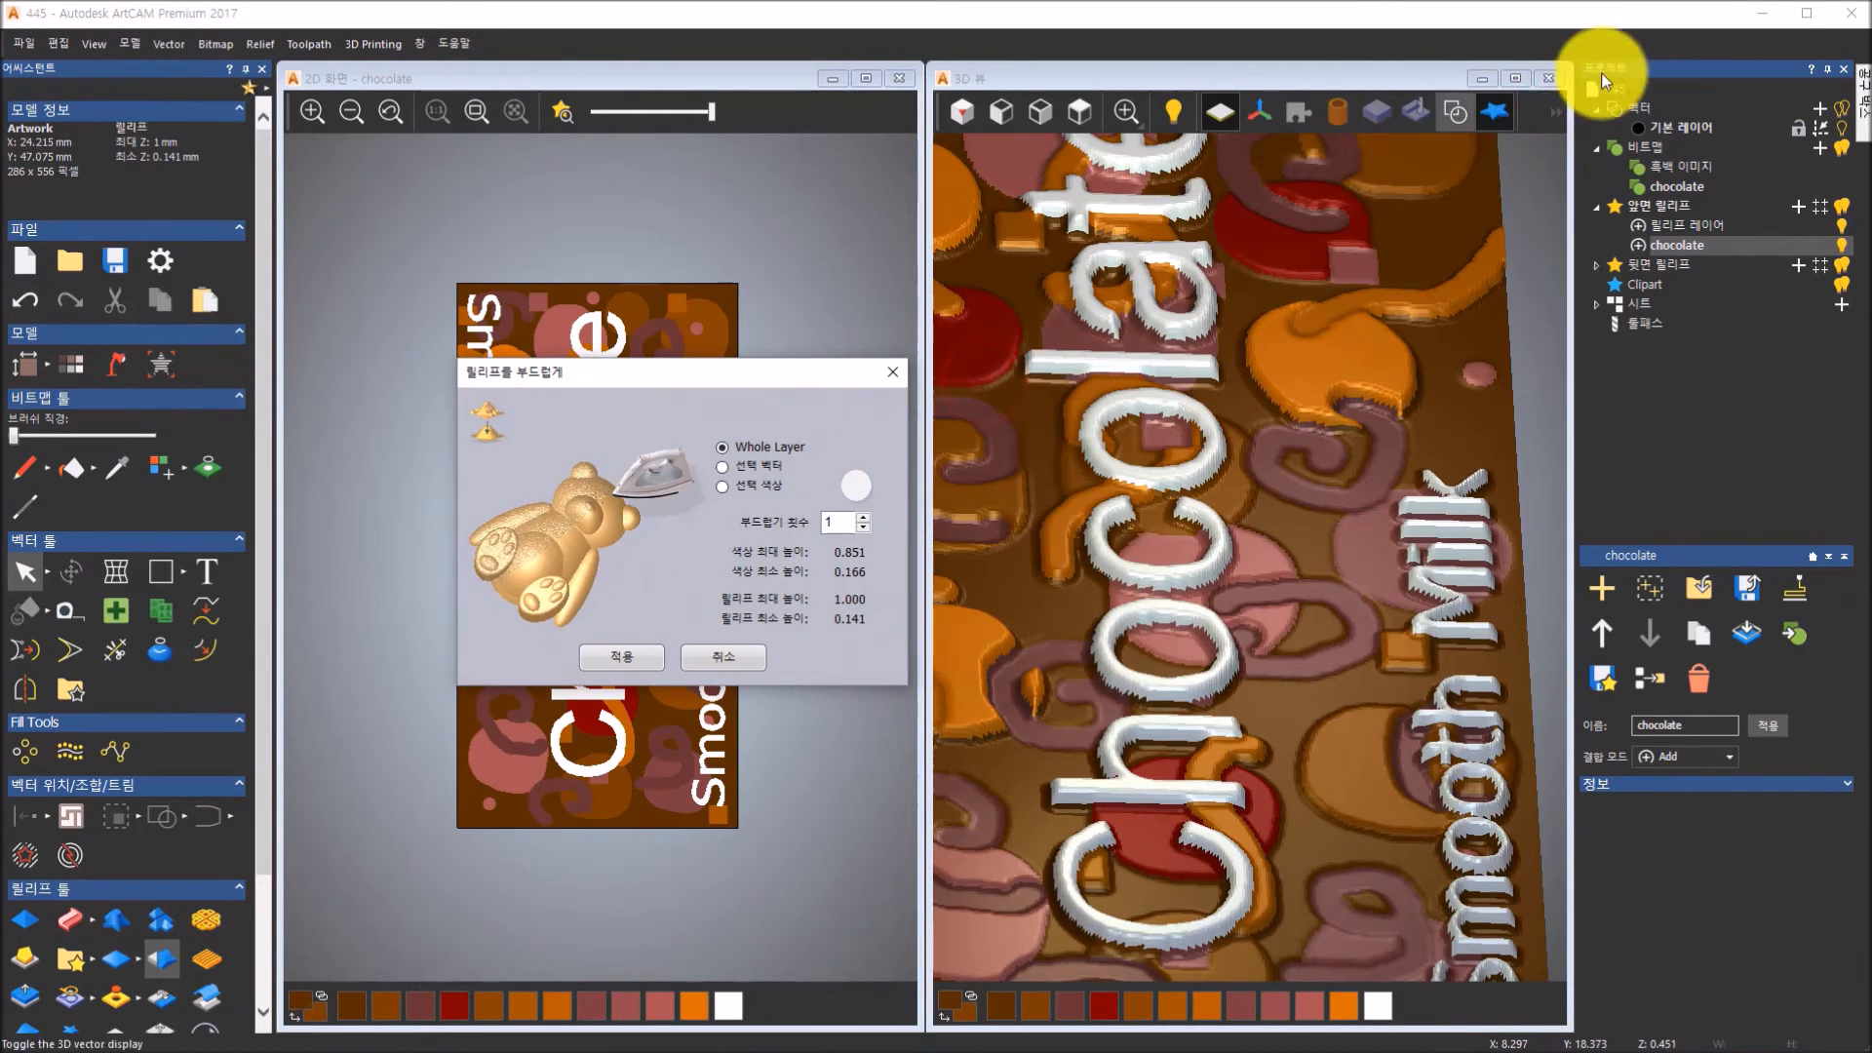
{"action": "left_click", "coordinate": [1519, 85]}
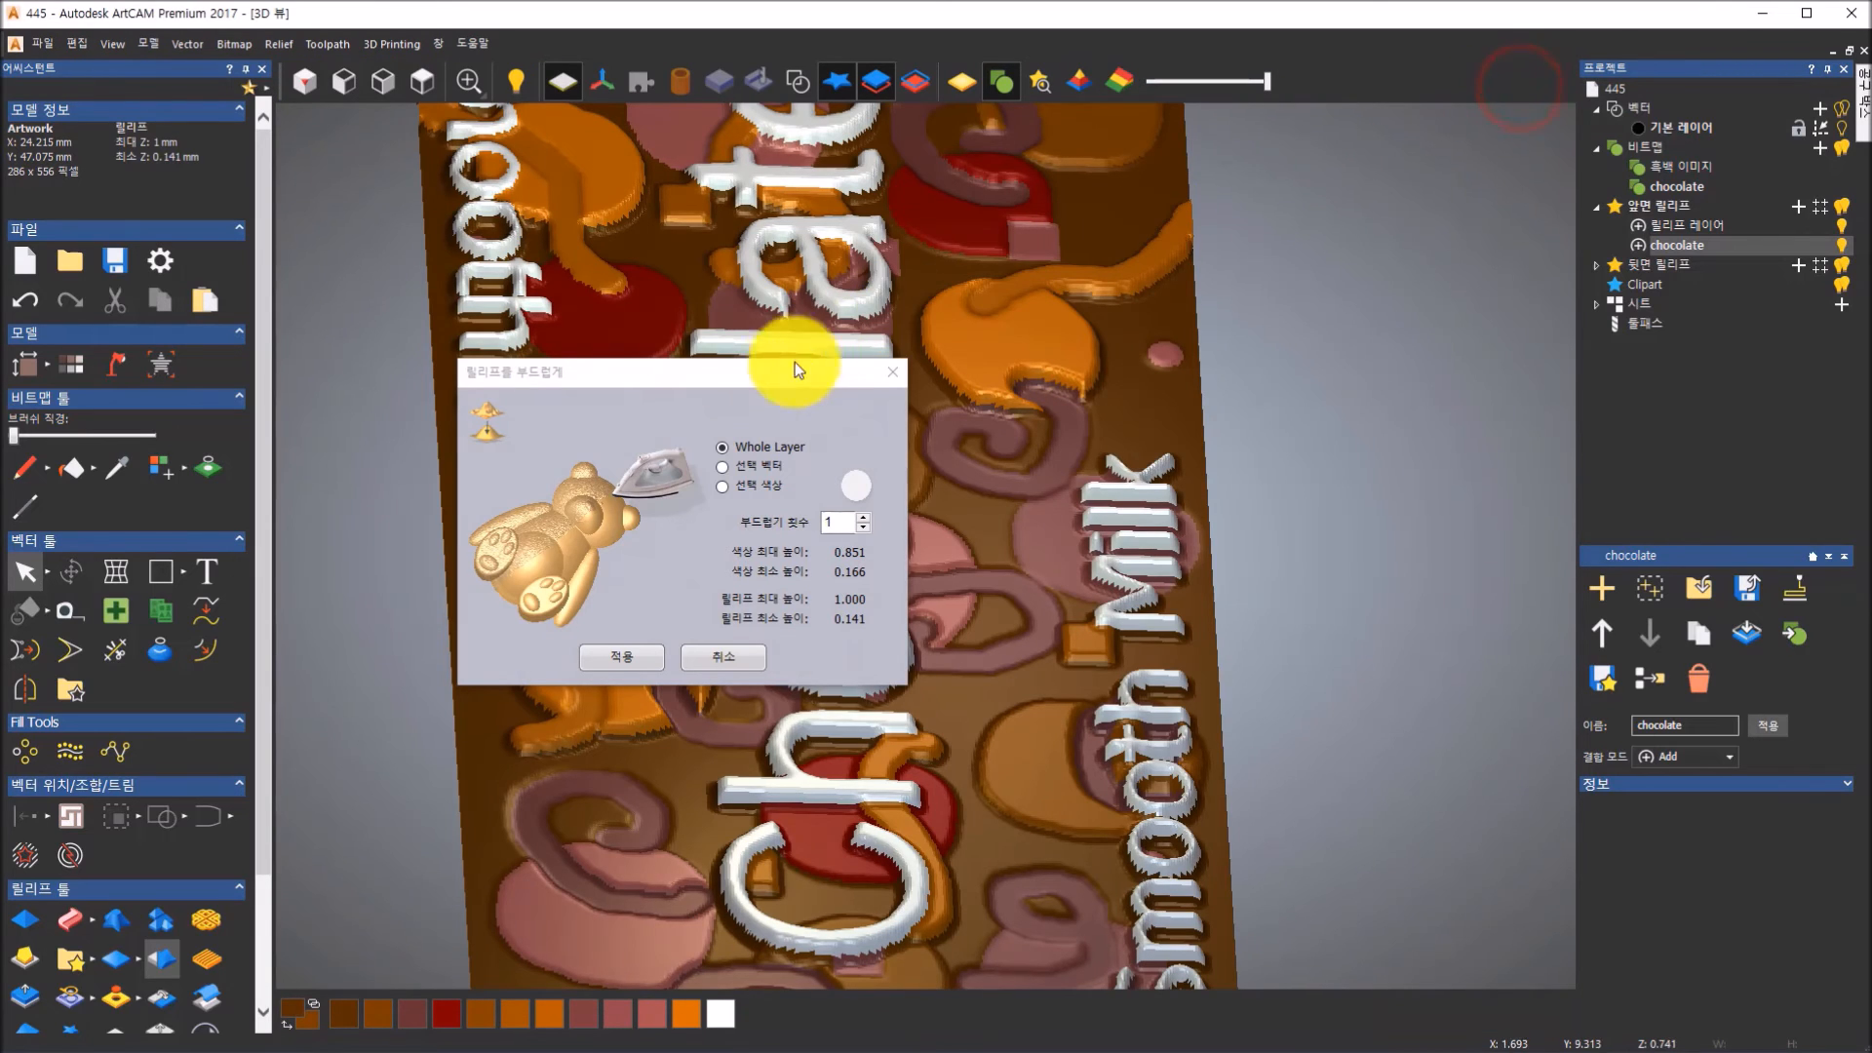
{"action": "left_click_drag", "start_coordinate": [768, 388], "coordinate": [313, 375]}
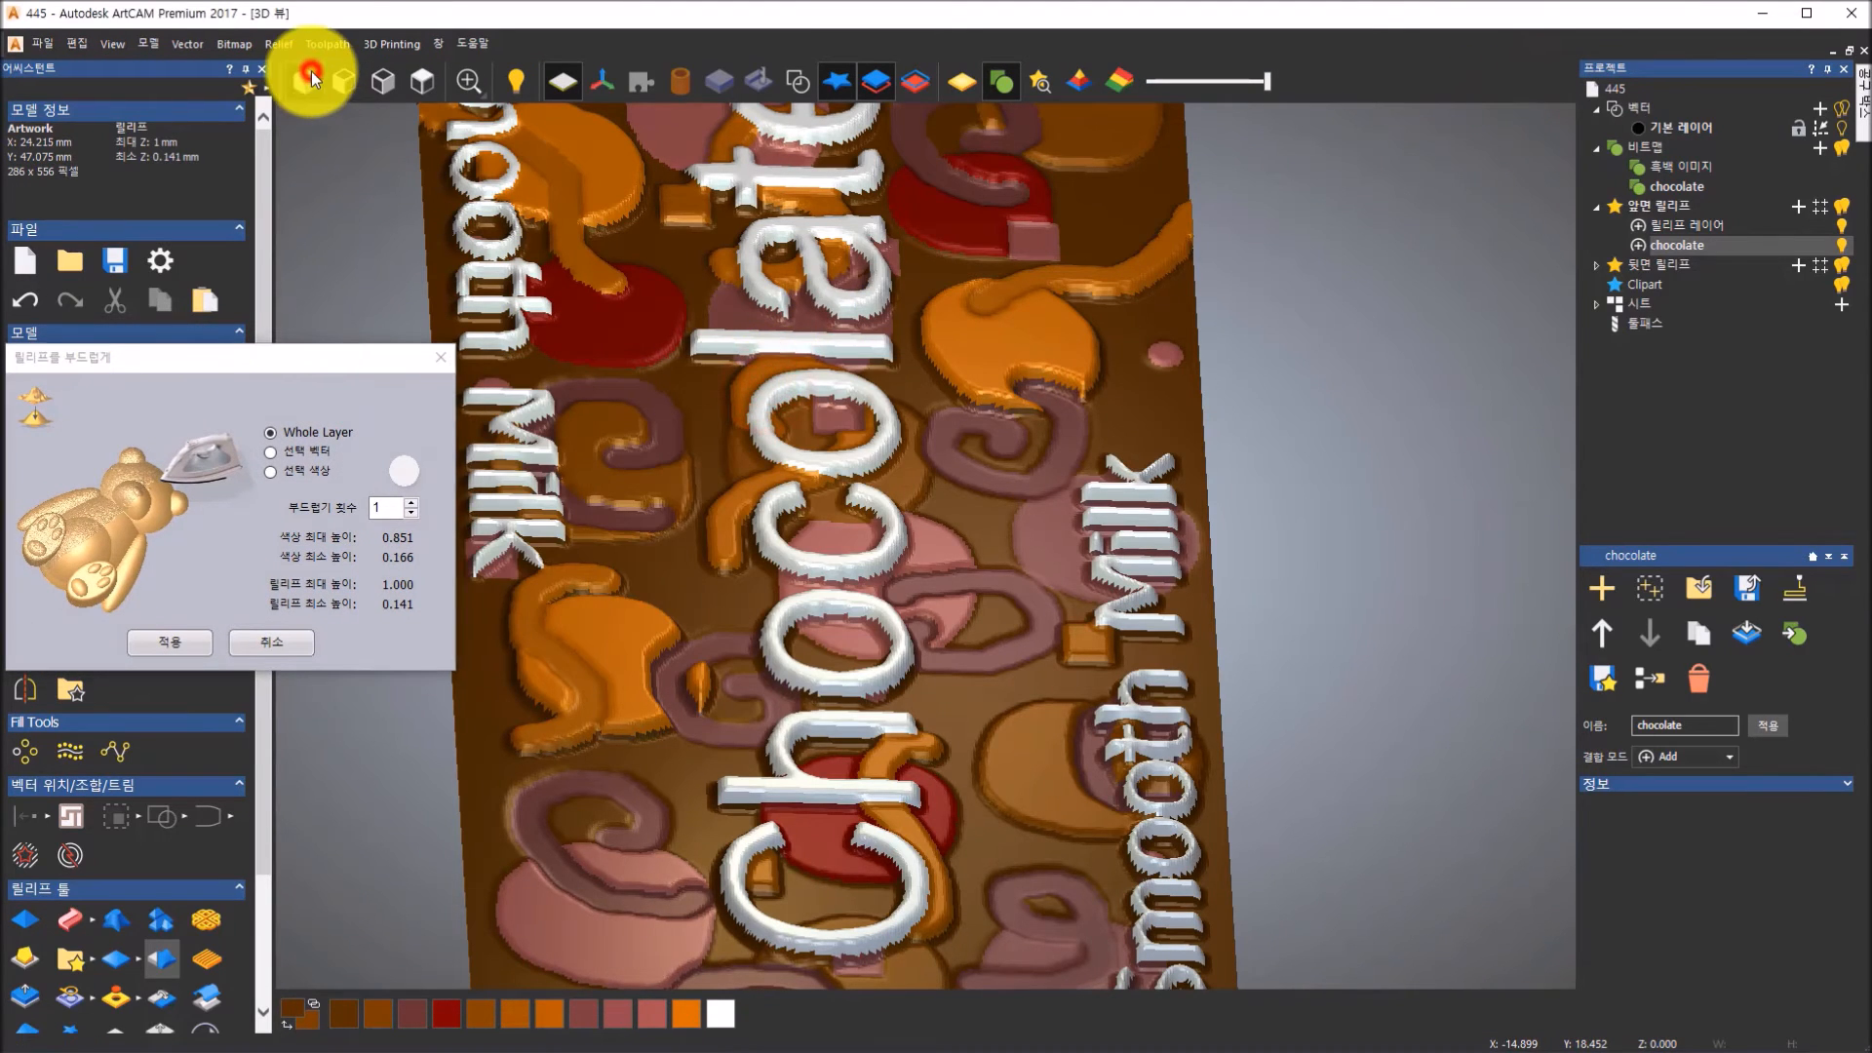
{"action": "left_click", "coordinate": [309, 78]}
{"action": "left_click_drag", "start_coordinate": [892, 620], "coordinate": [798, 695]}
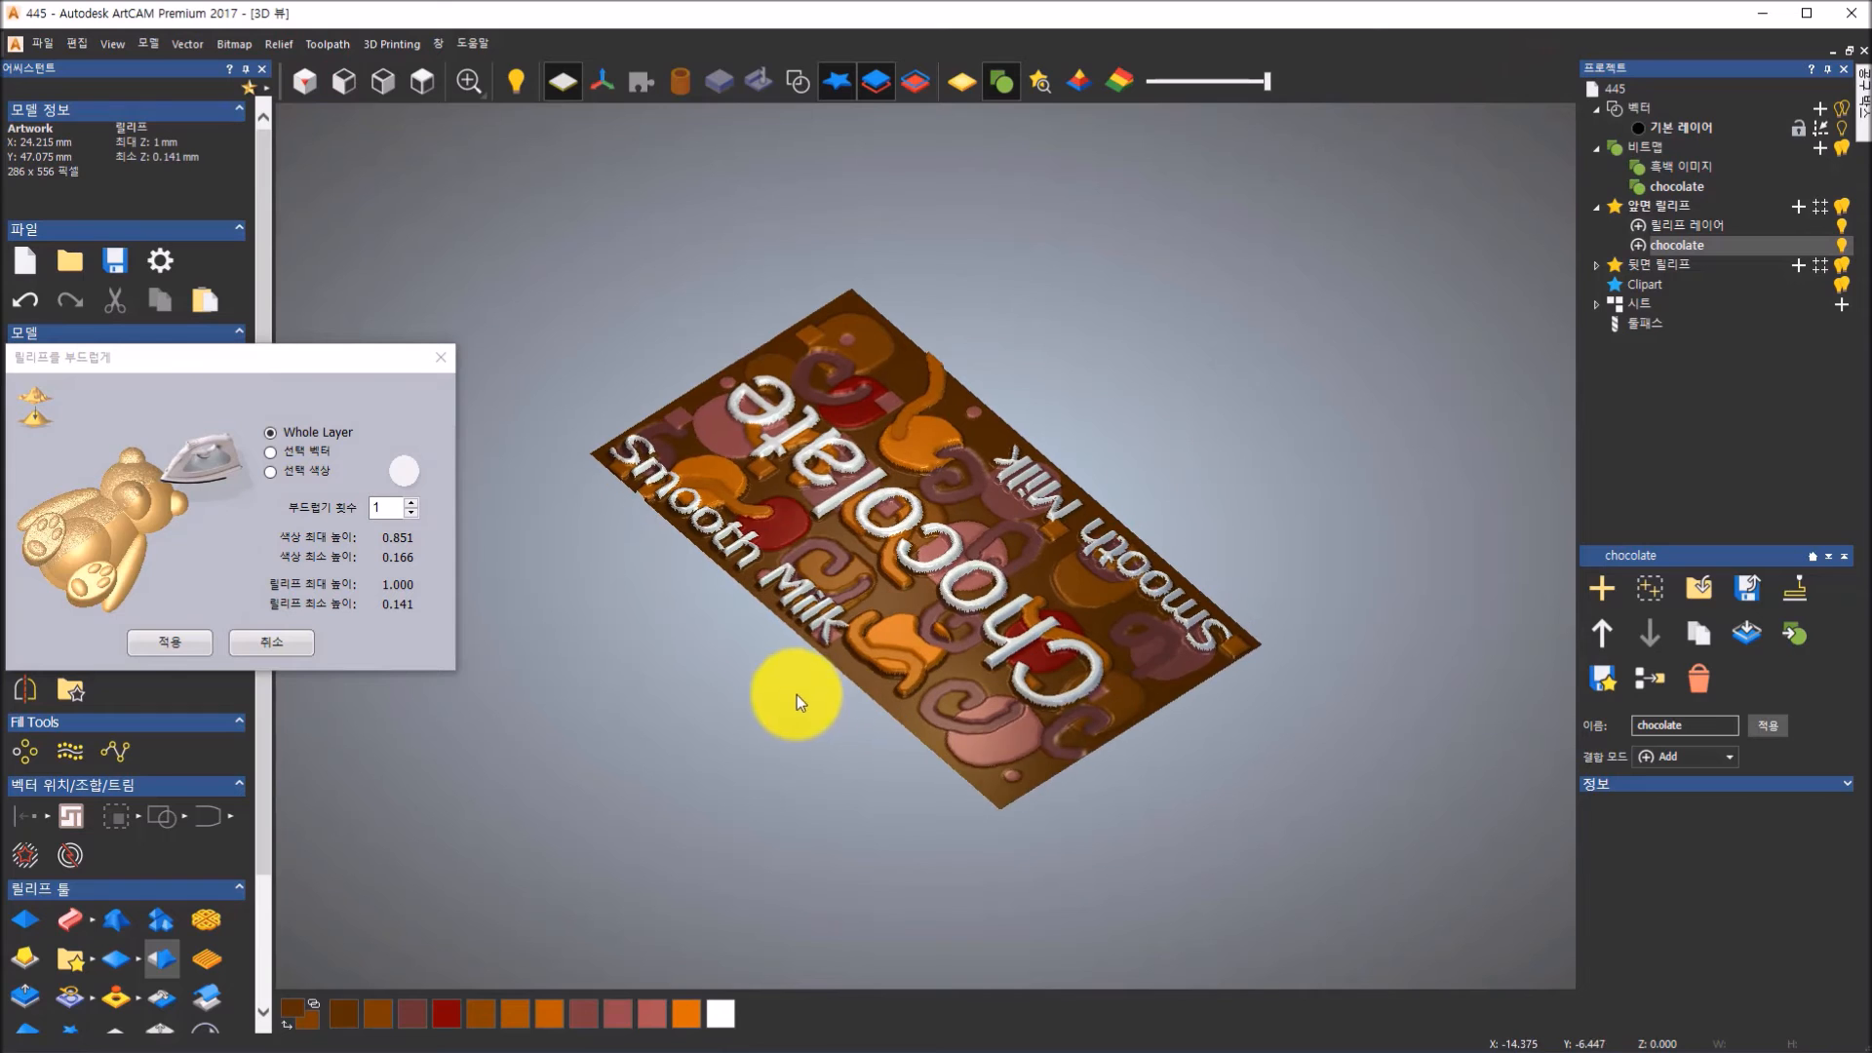
Shade the relief in plain gold instead of the bitmap colours and close the smoothing dialog
{"action": "left_click", "coordinate": [973, 86]}
{"action": "left_click_drag", "start_coordinate": [1002, 618], "coordinate": [1049, 673]}
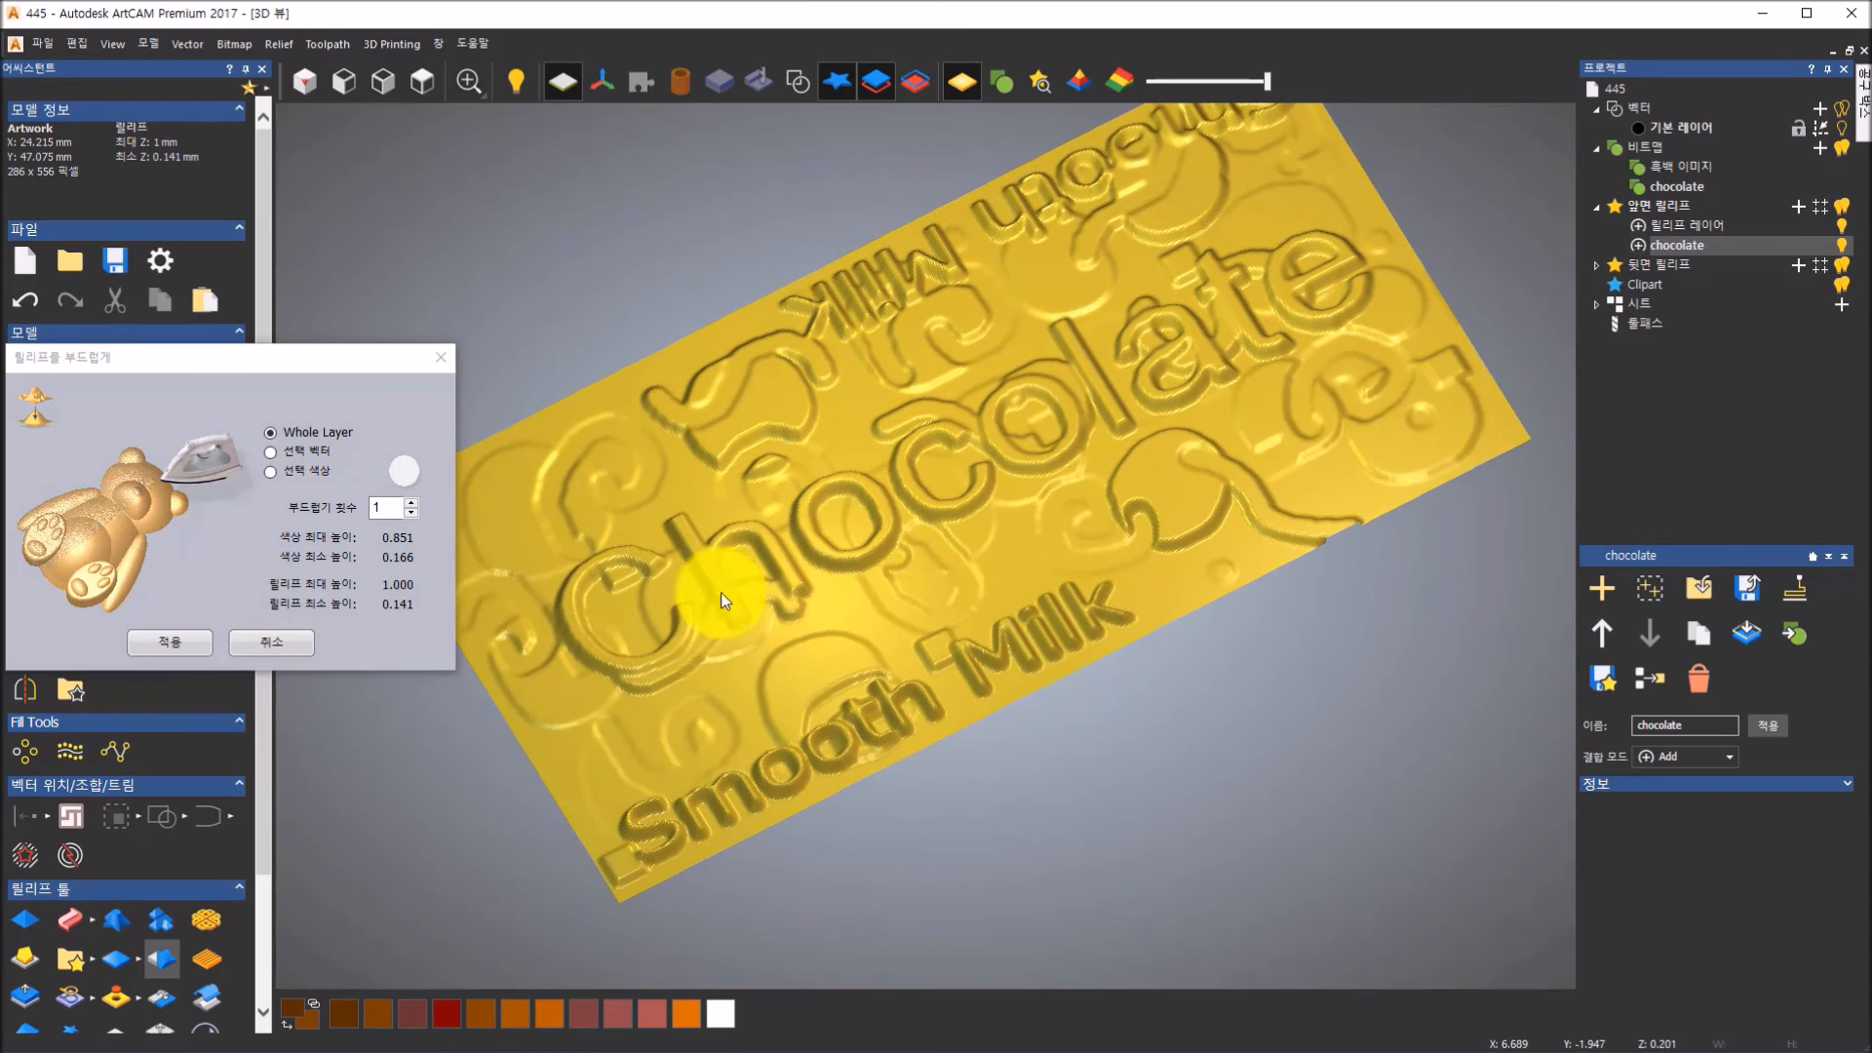
{"action": "left_click", "coordinate": [256, 644]}
{"action": "left_click_drag", "start_coordinate": [589, 628], "coordinate": [600, 599]}
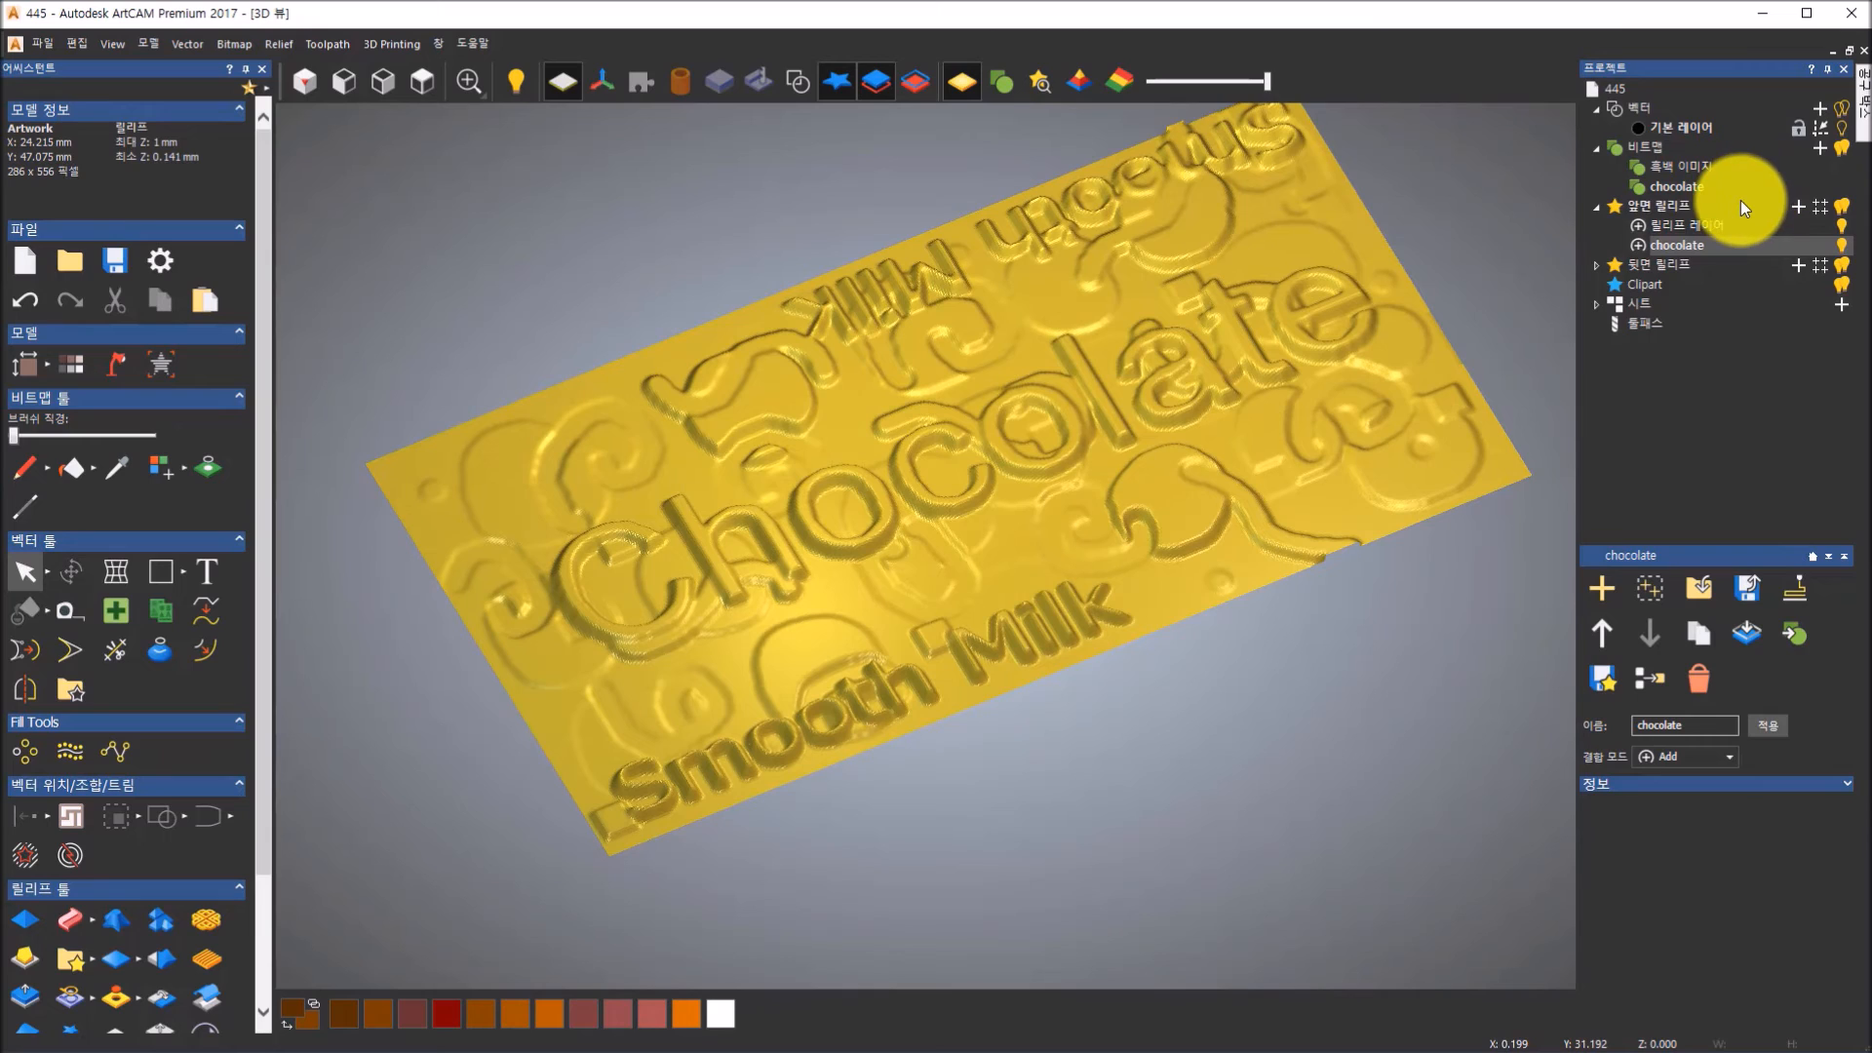
Create a greyscale bitmap layer from the smoothed front chocolate relief layer
{"action": "right_click", "coordinate": [1701, 248]}
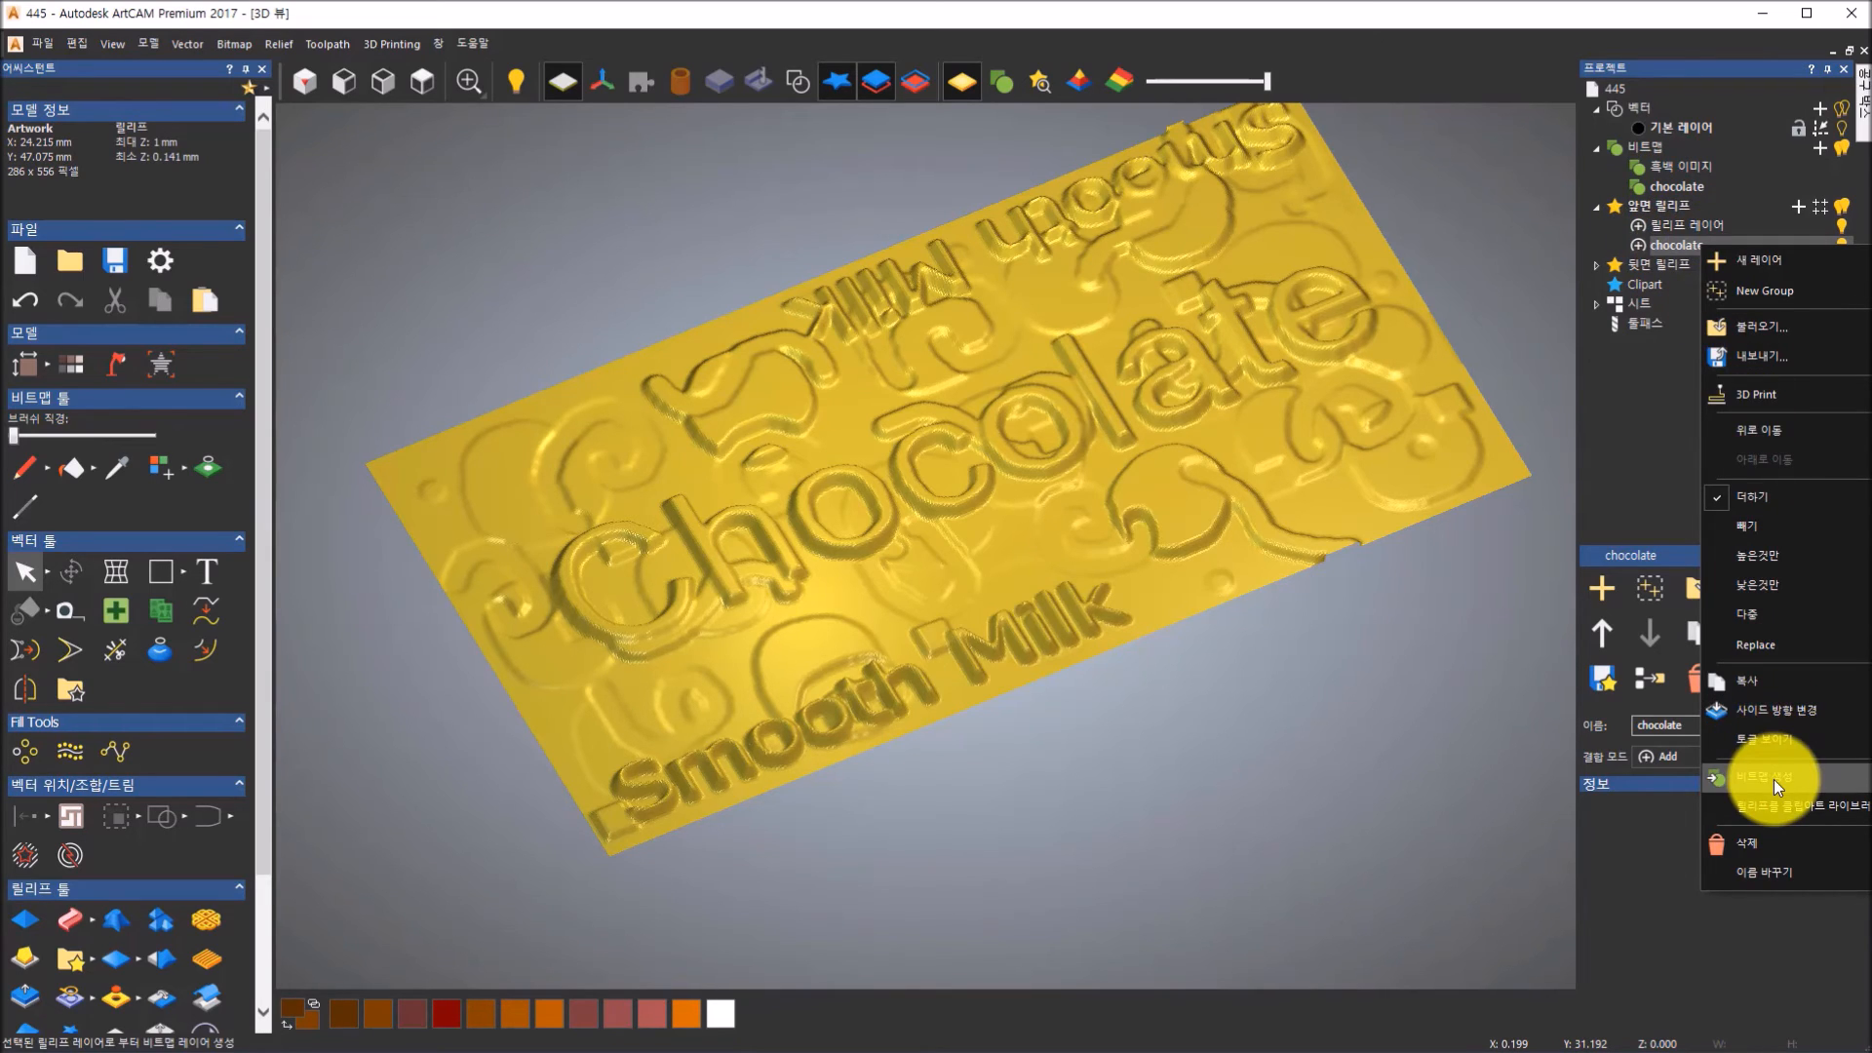
{"action": "left_click", "coordinate": [1633, 838]}
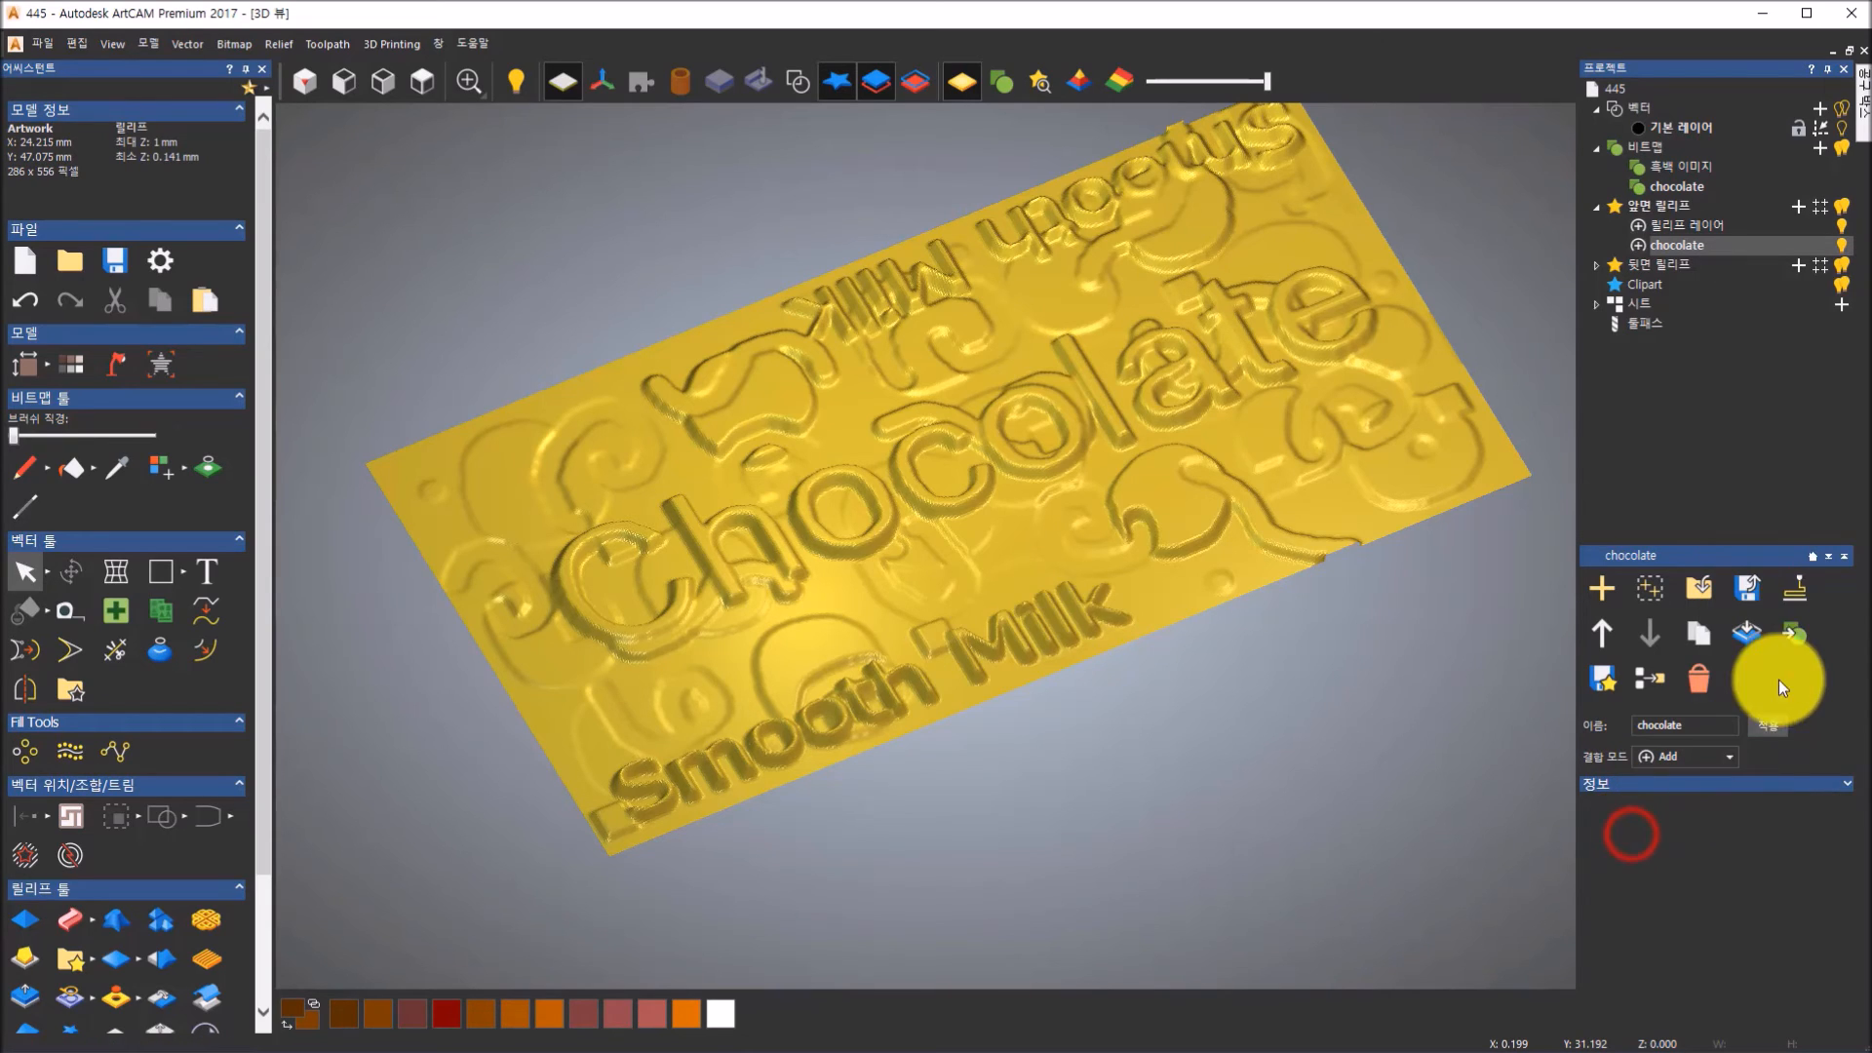
{"action": "left_click", "coordinate": [1789, 631]}
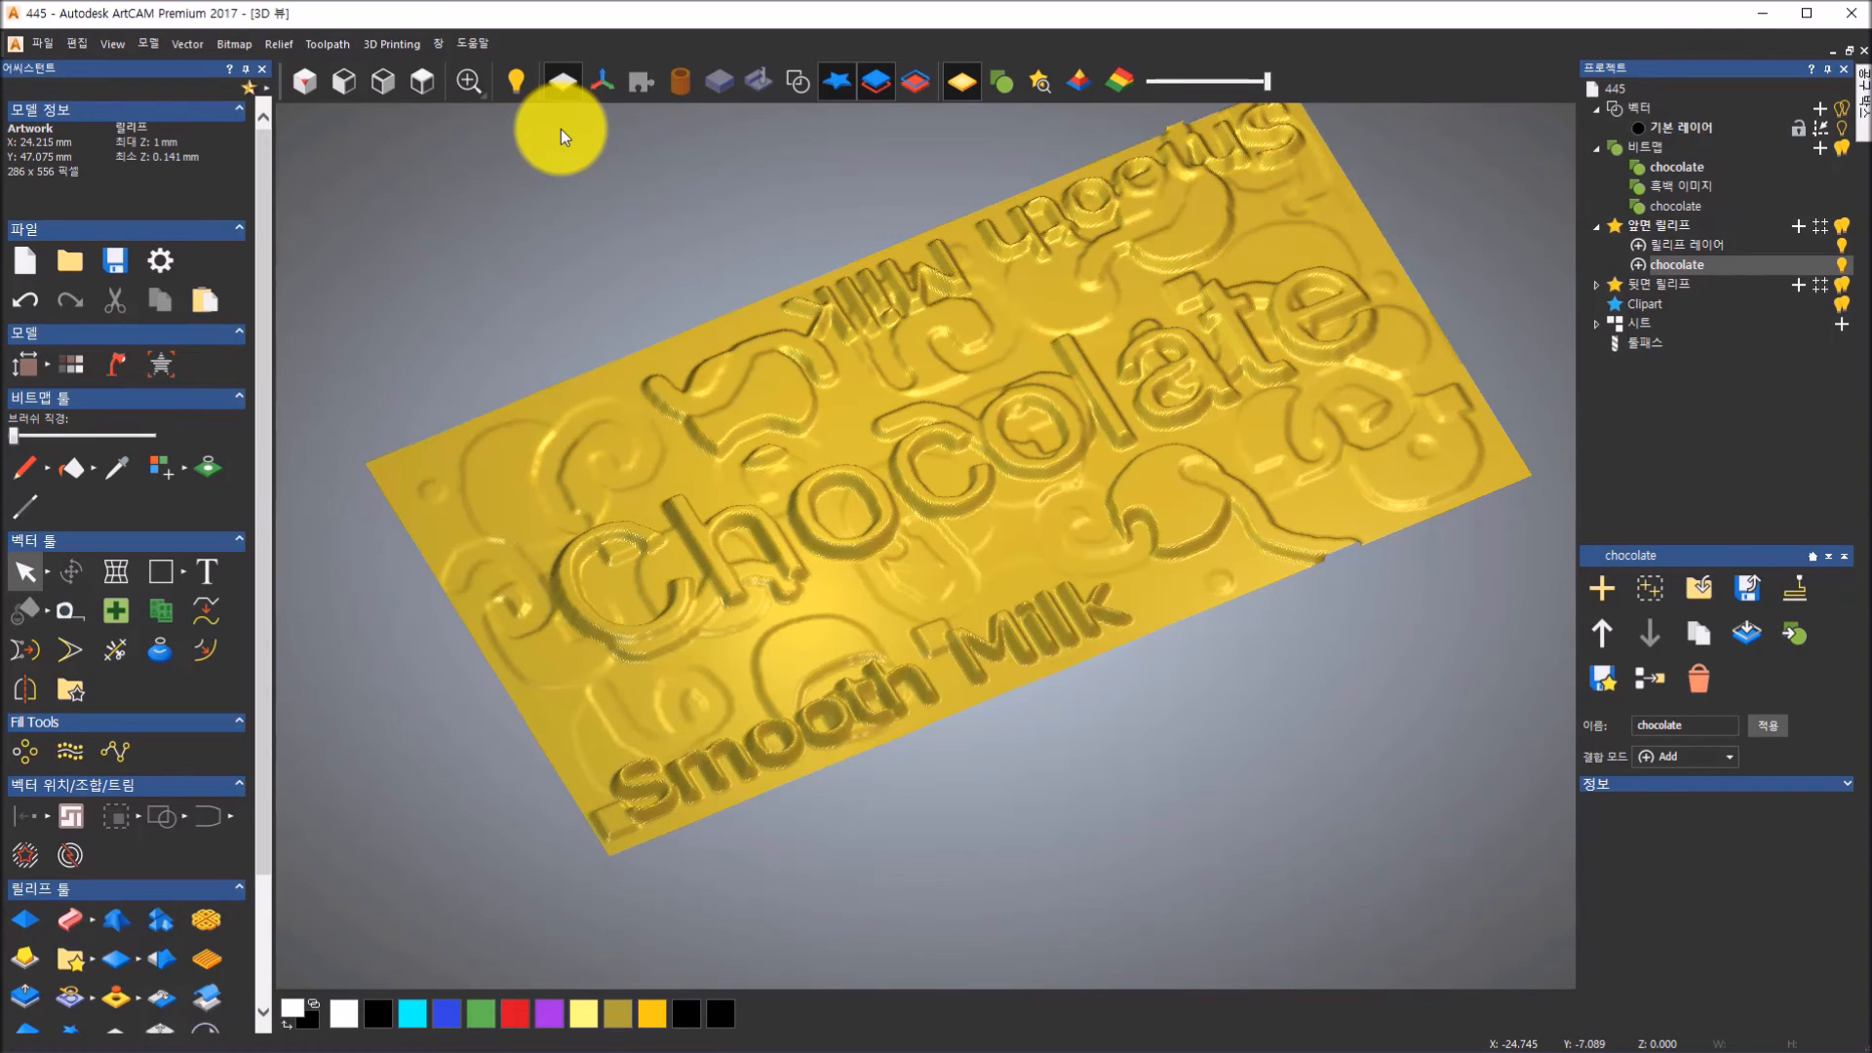
Arrange the 2D and 3D views as tabs and show the 2D view
{"action": "left_click", "coordinate": [436, 43]}
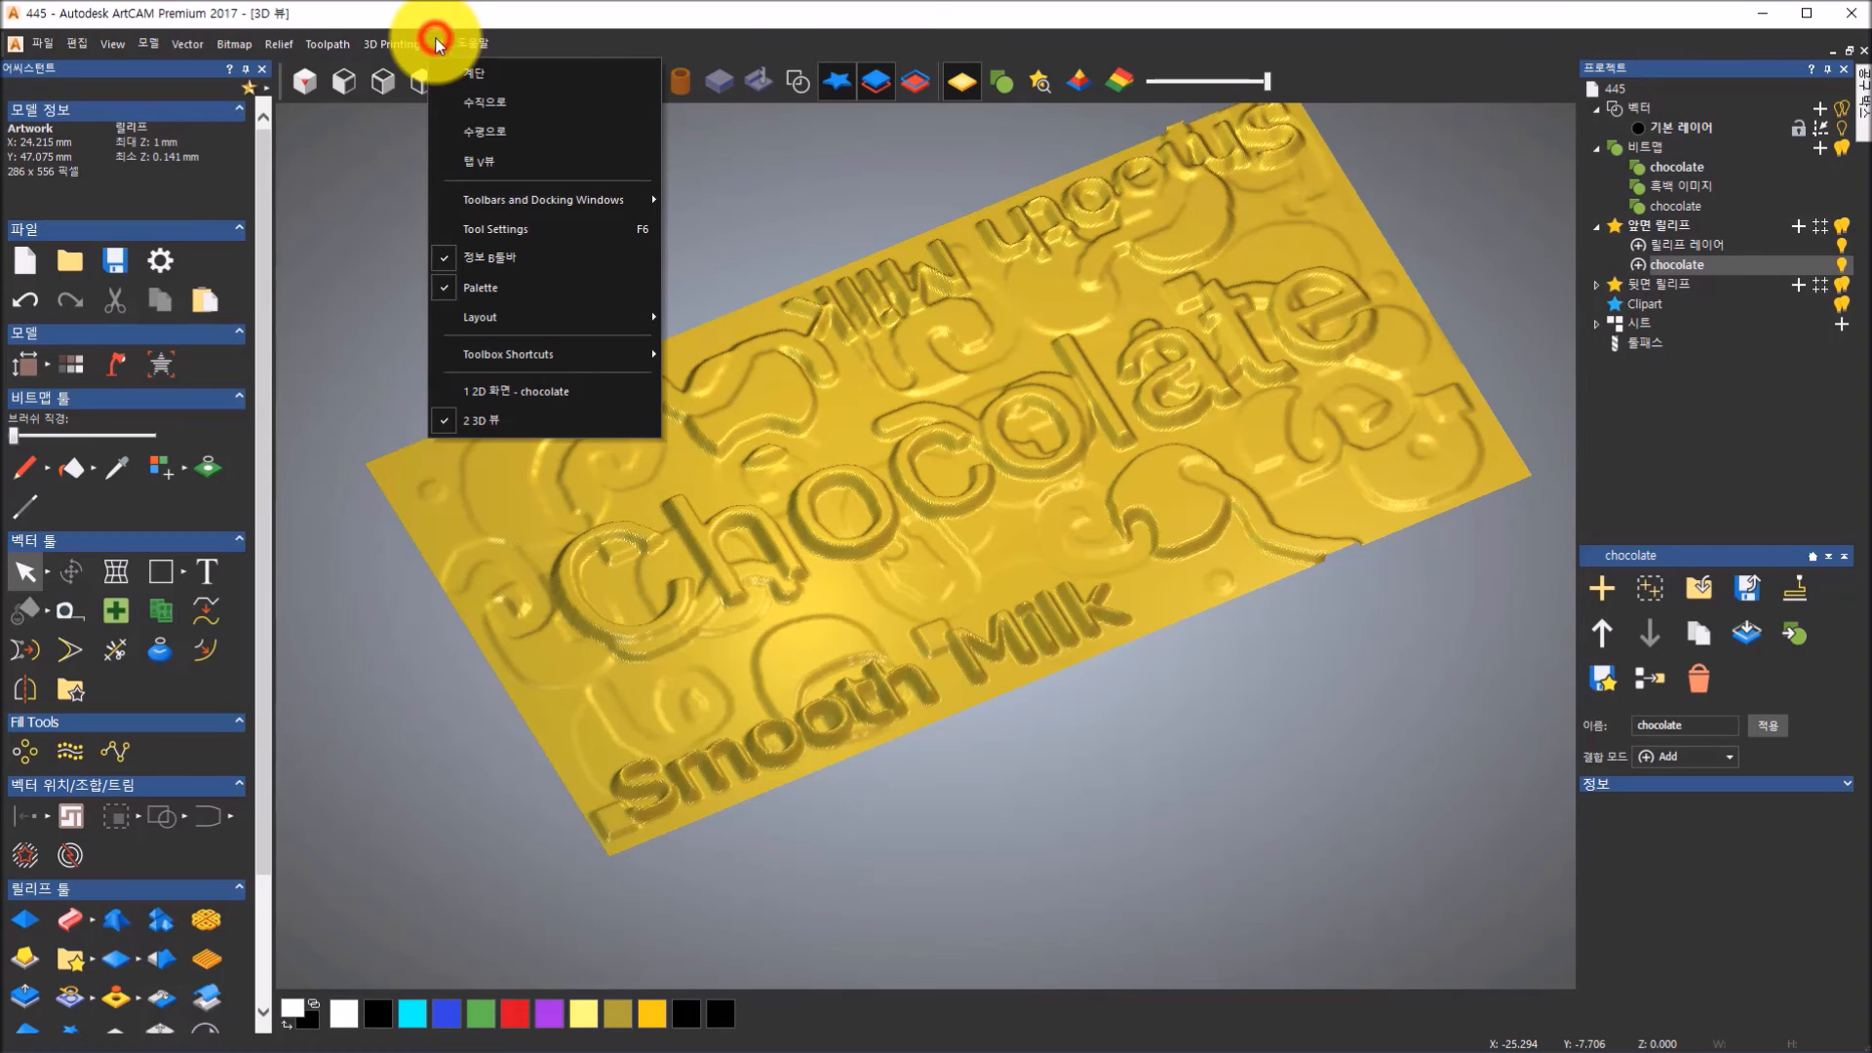
{"action": "left_click", "coordinate": [442, 162]}
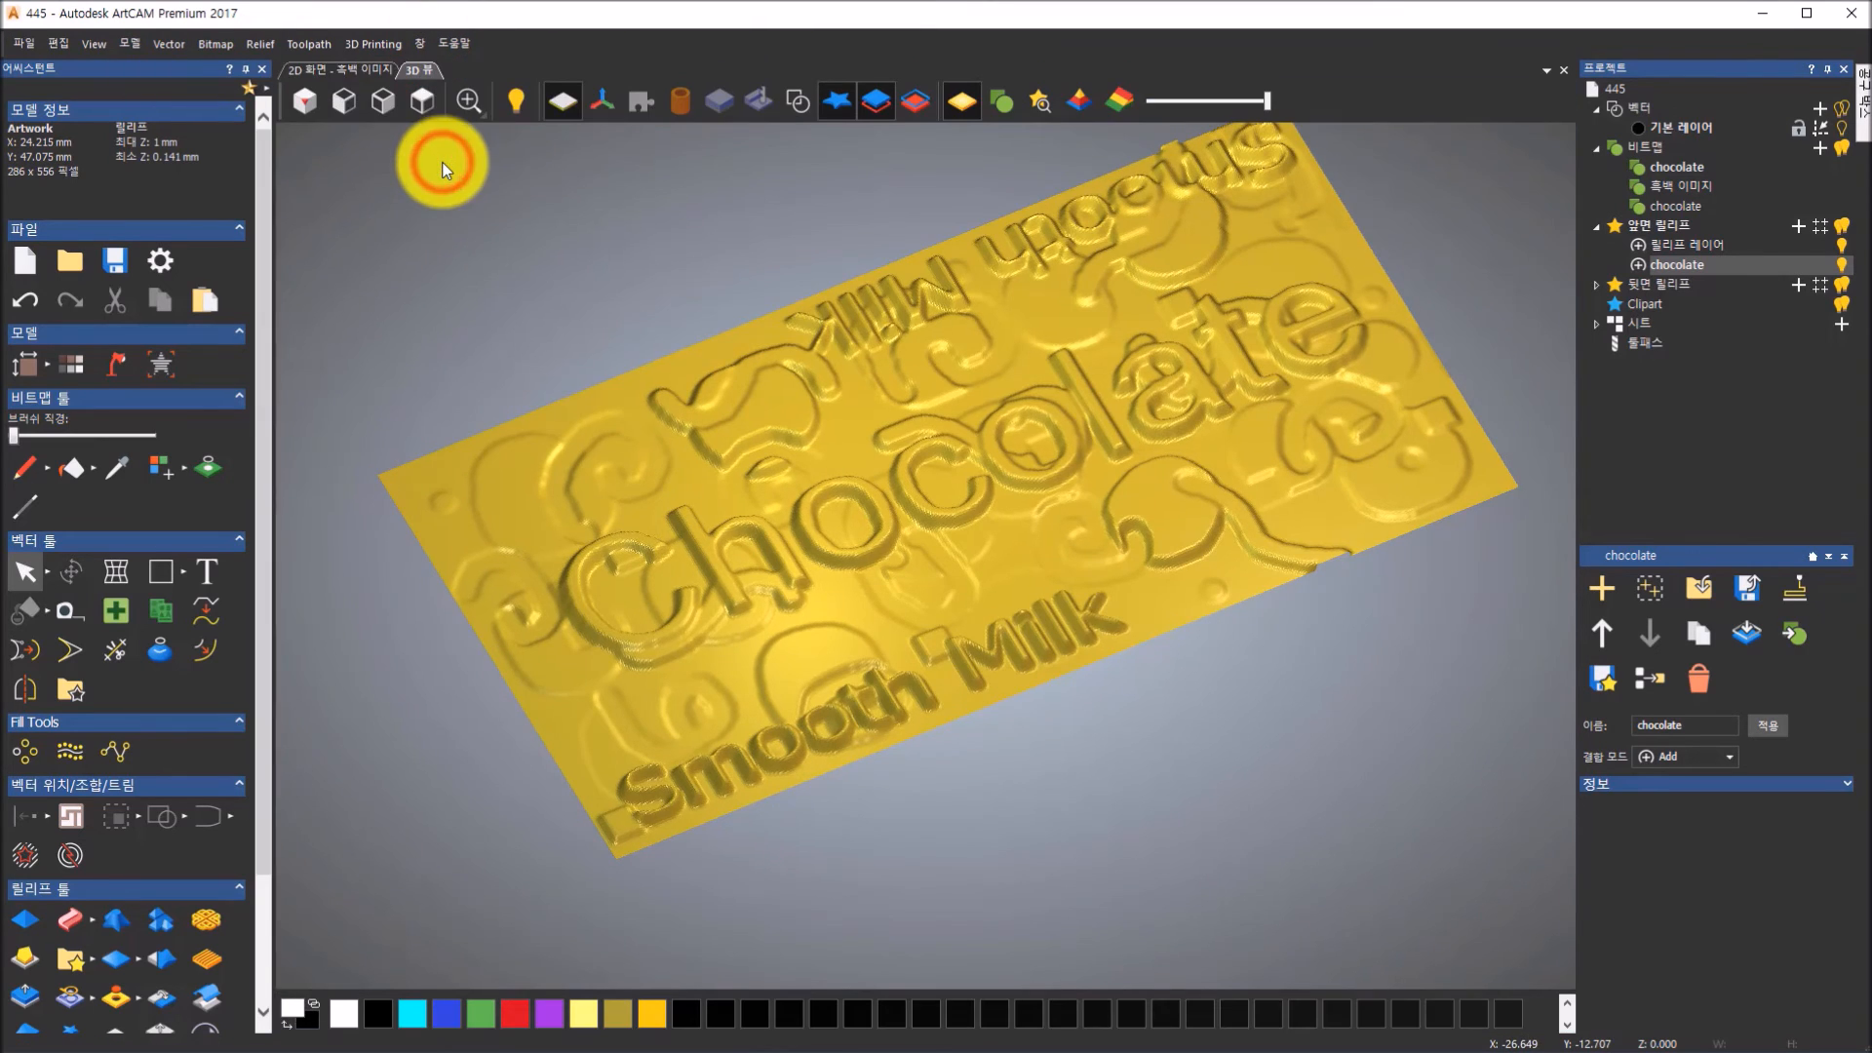
{"action": "left_click", "coordinate": [354, 70]}
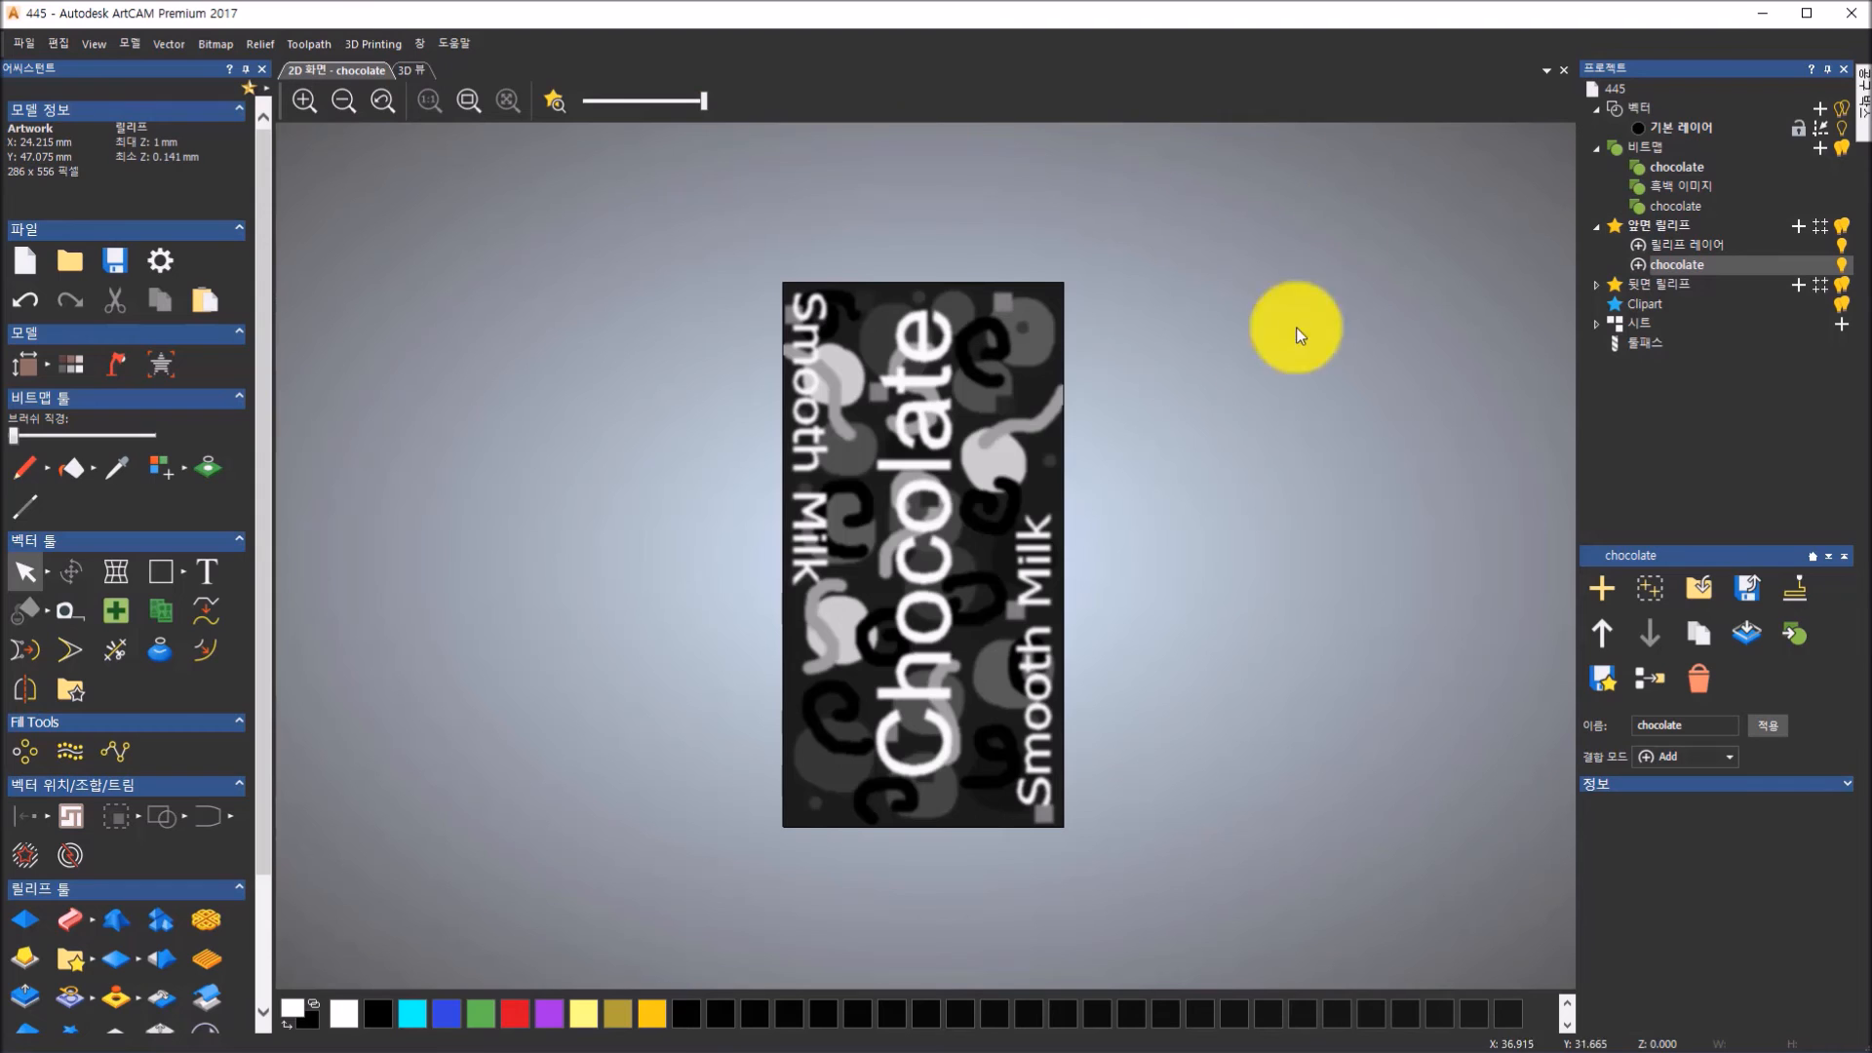
Compare the colour, unsmoothed greyscale and smoothed greyscale bitmaps up close, and check the smoothed one against the 3D relief
{"action": "scroll", "coordinate": [944, 529], "scroll_direction": "up", "scroll_amount": 3}
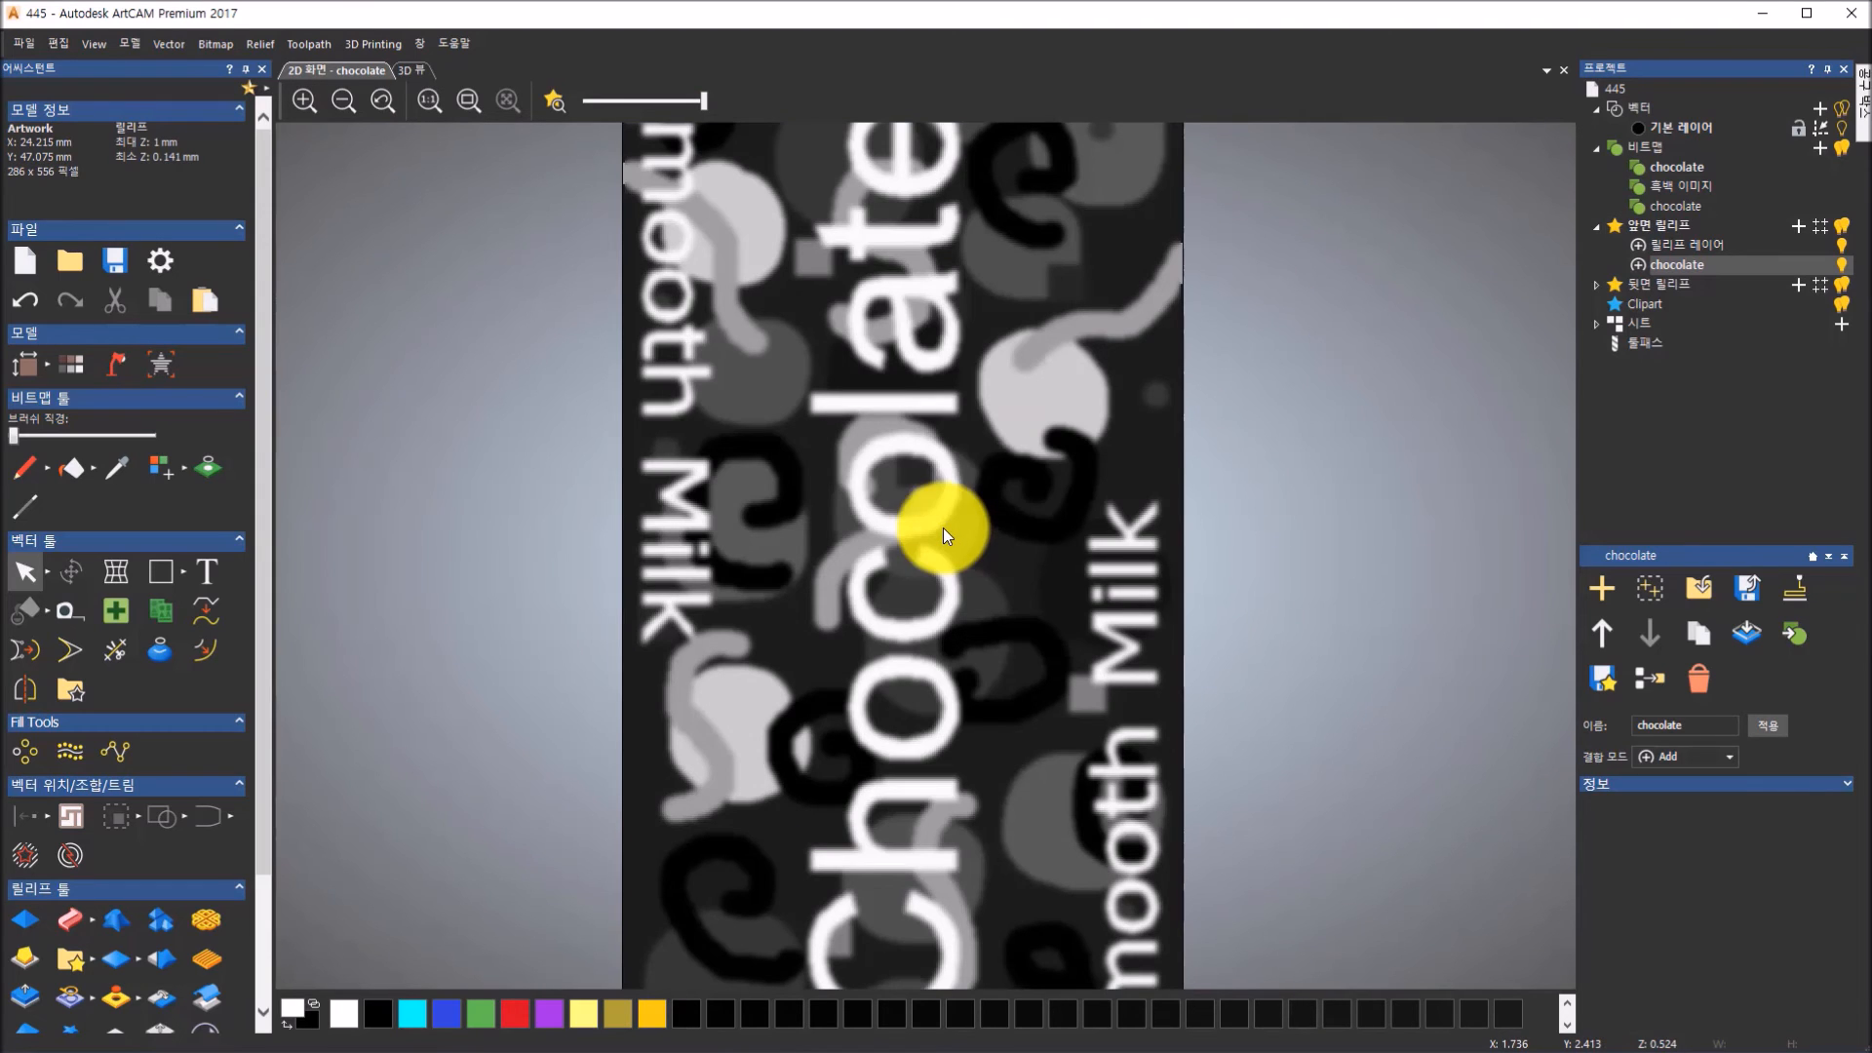
{"action": "left_click", "coordinate": [1699, 204]}
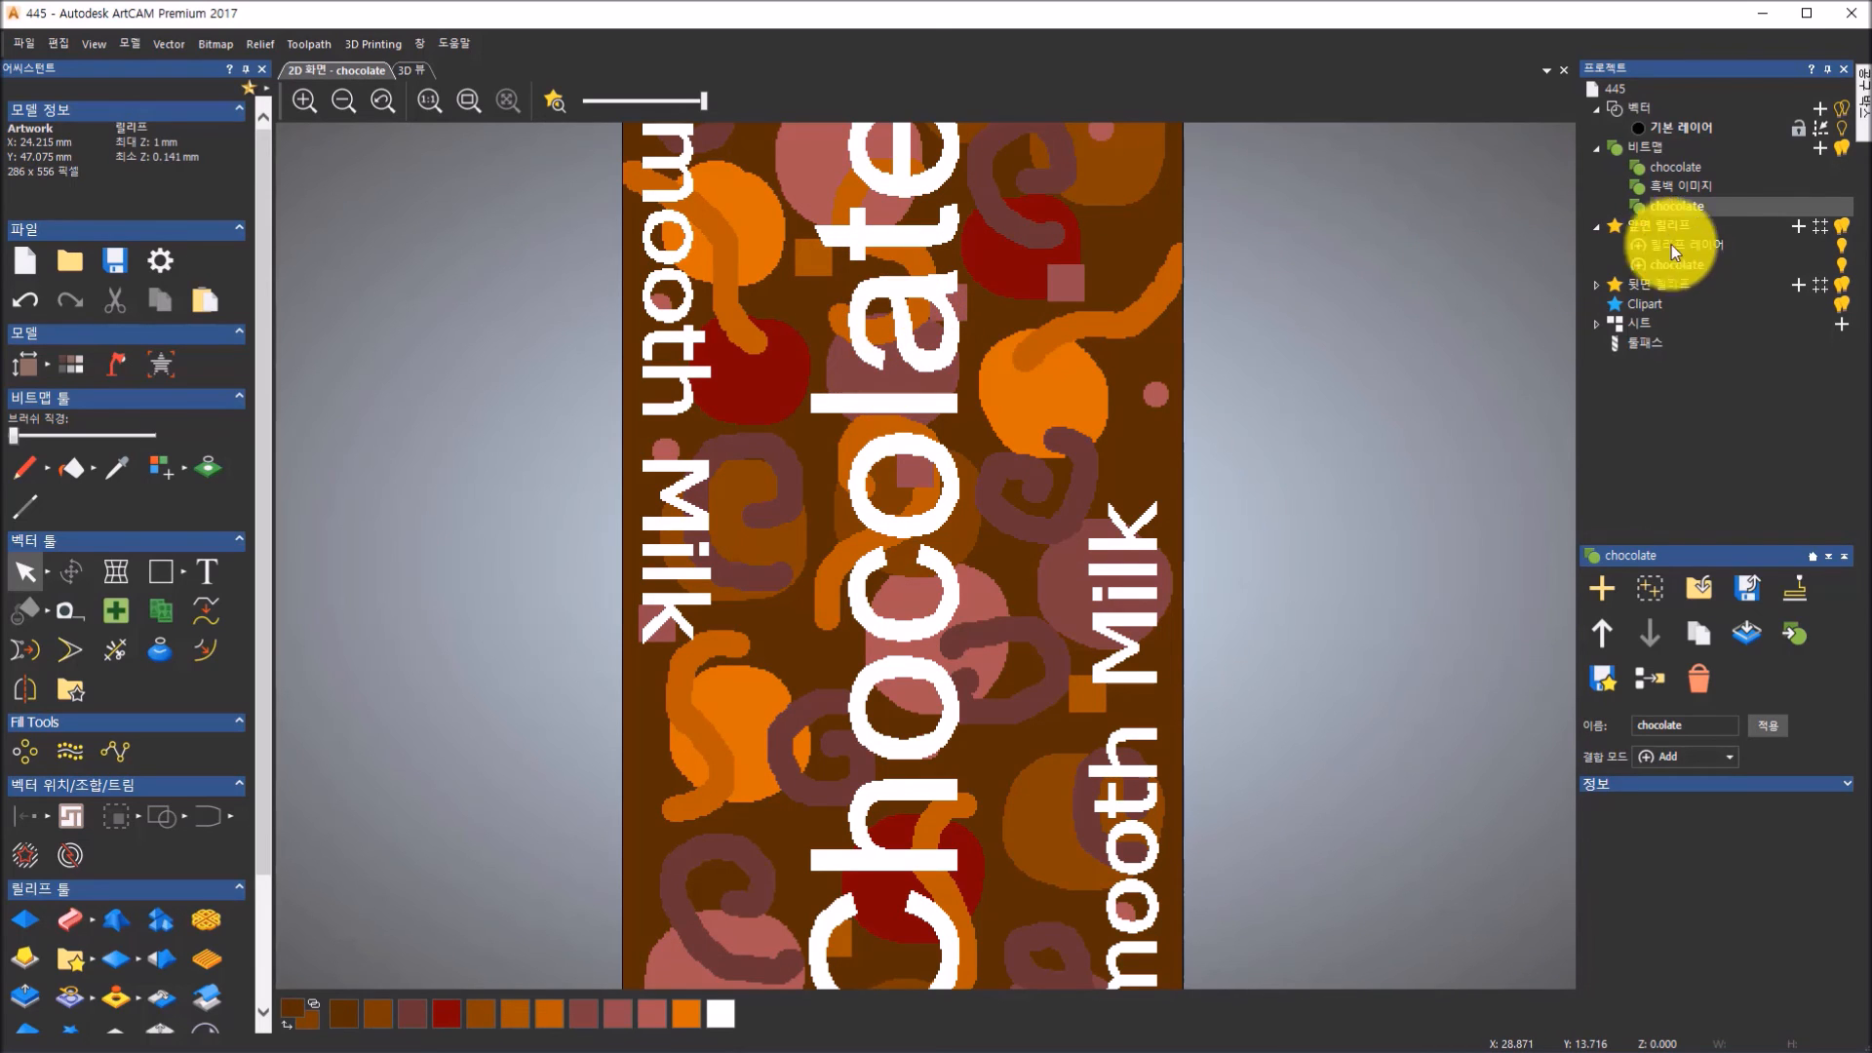
{"action": "left_click", "coordinate": [1696, 184]}
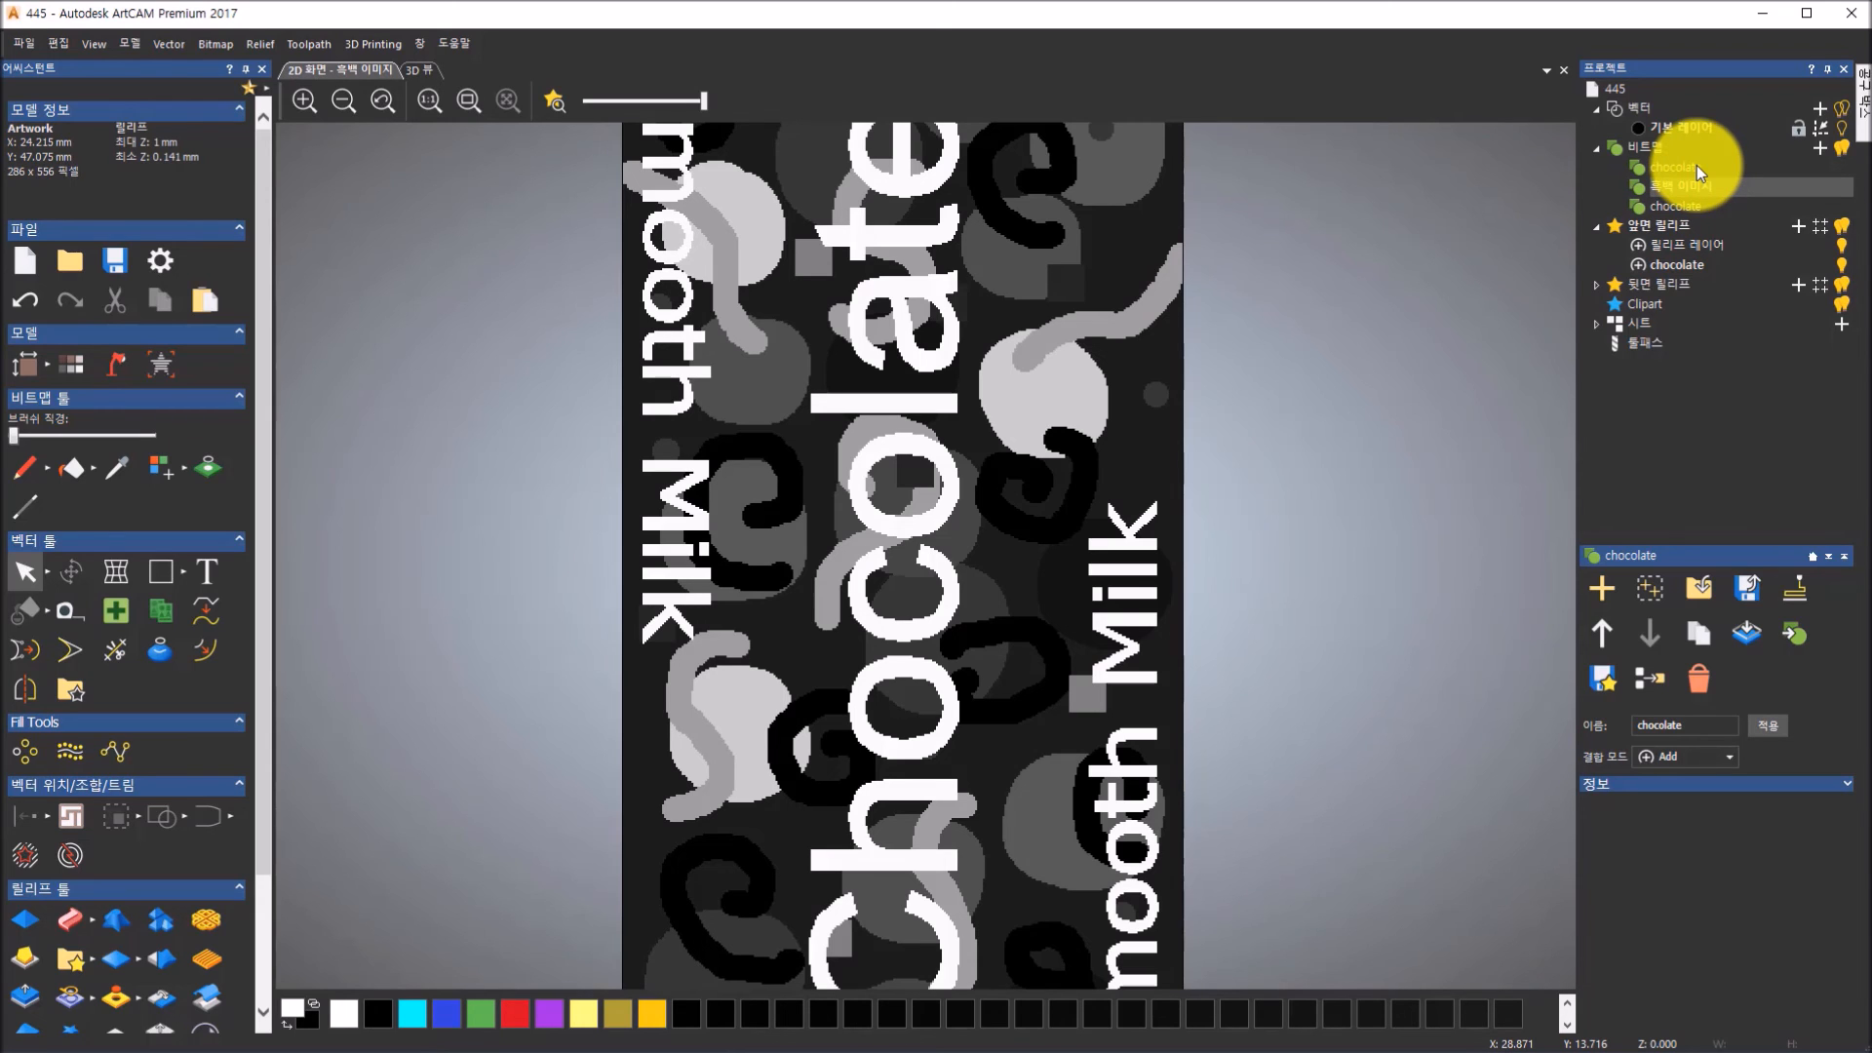
{"action": "left_click", "coordinate": [1696, 167]}
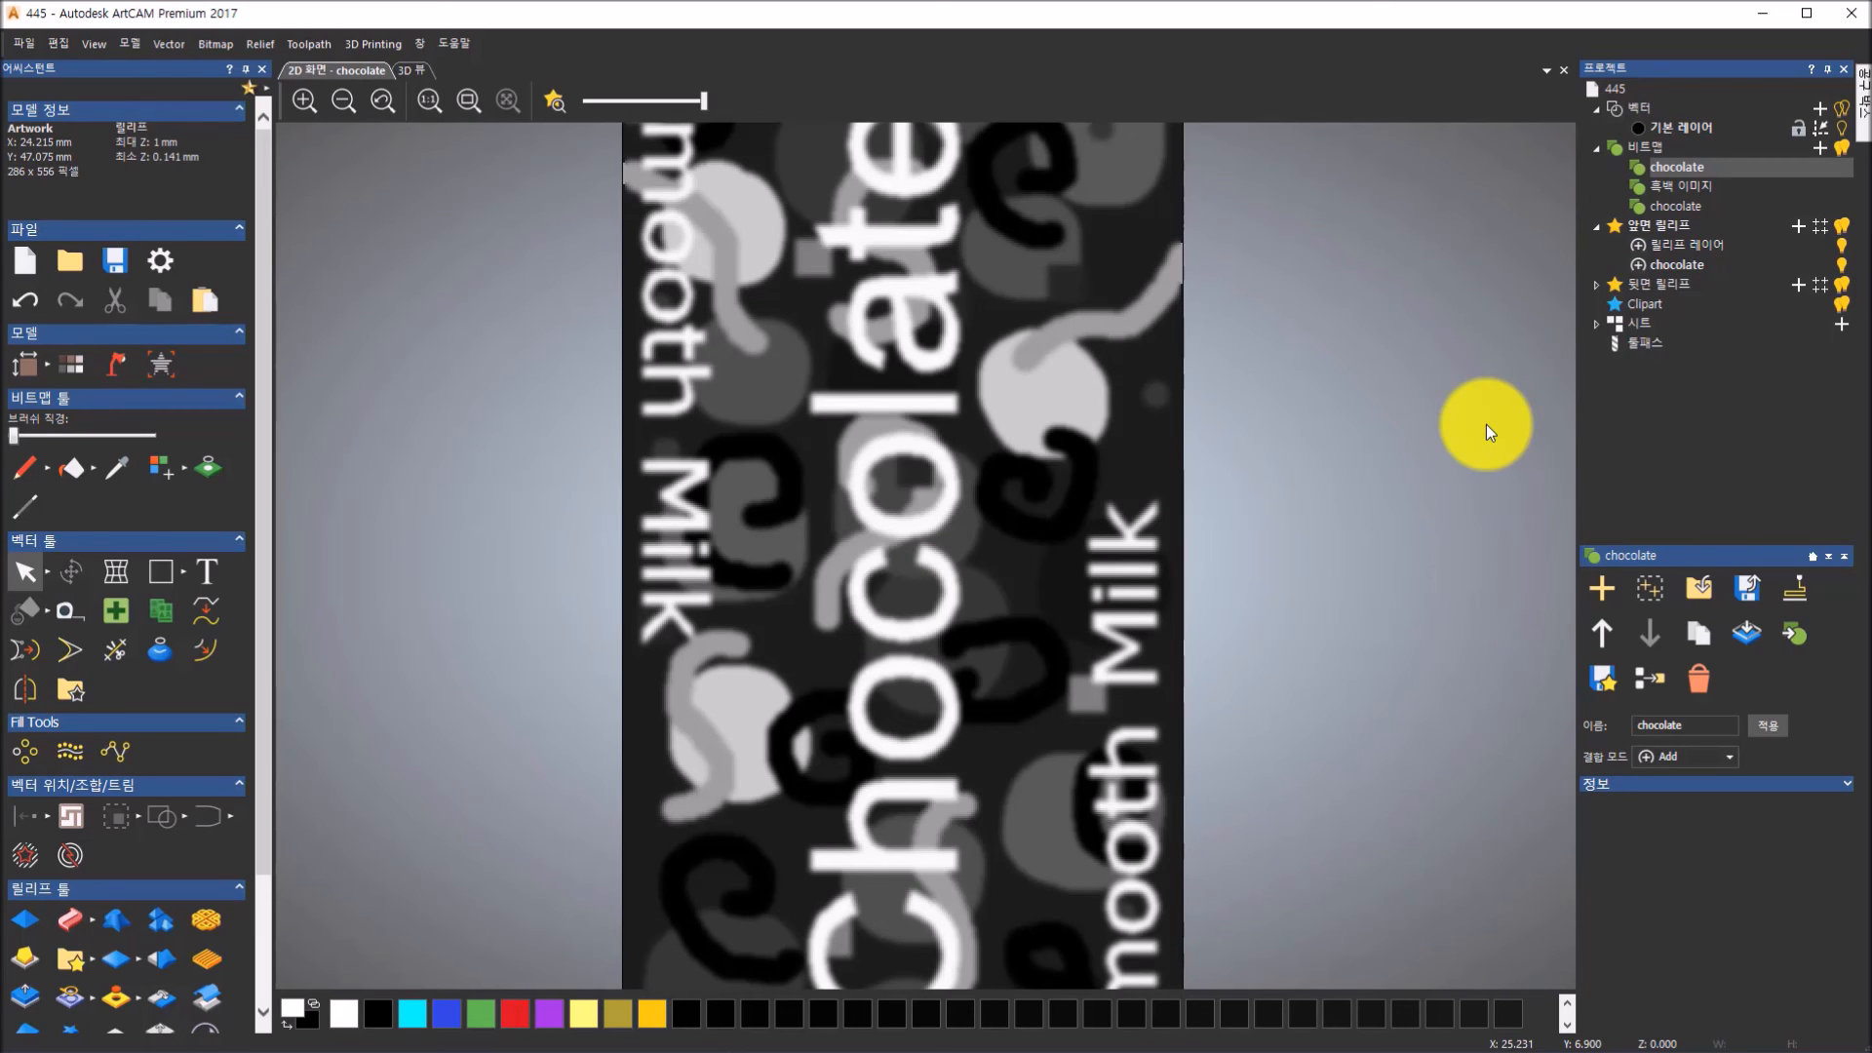
{"action": "scroll", "coordinate": [821, 394], "scroll_direction": "up", "scroll_amount": 2}
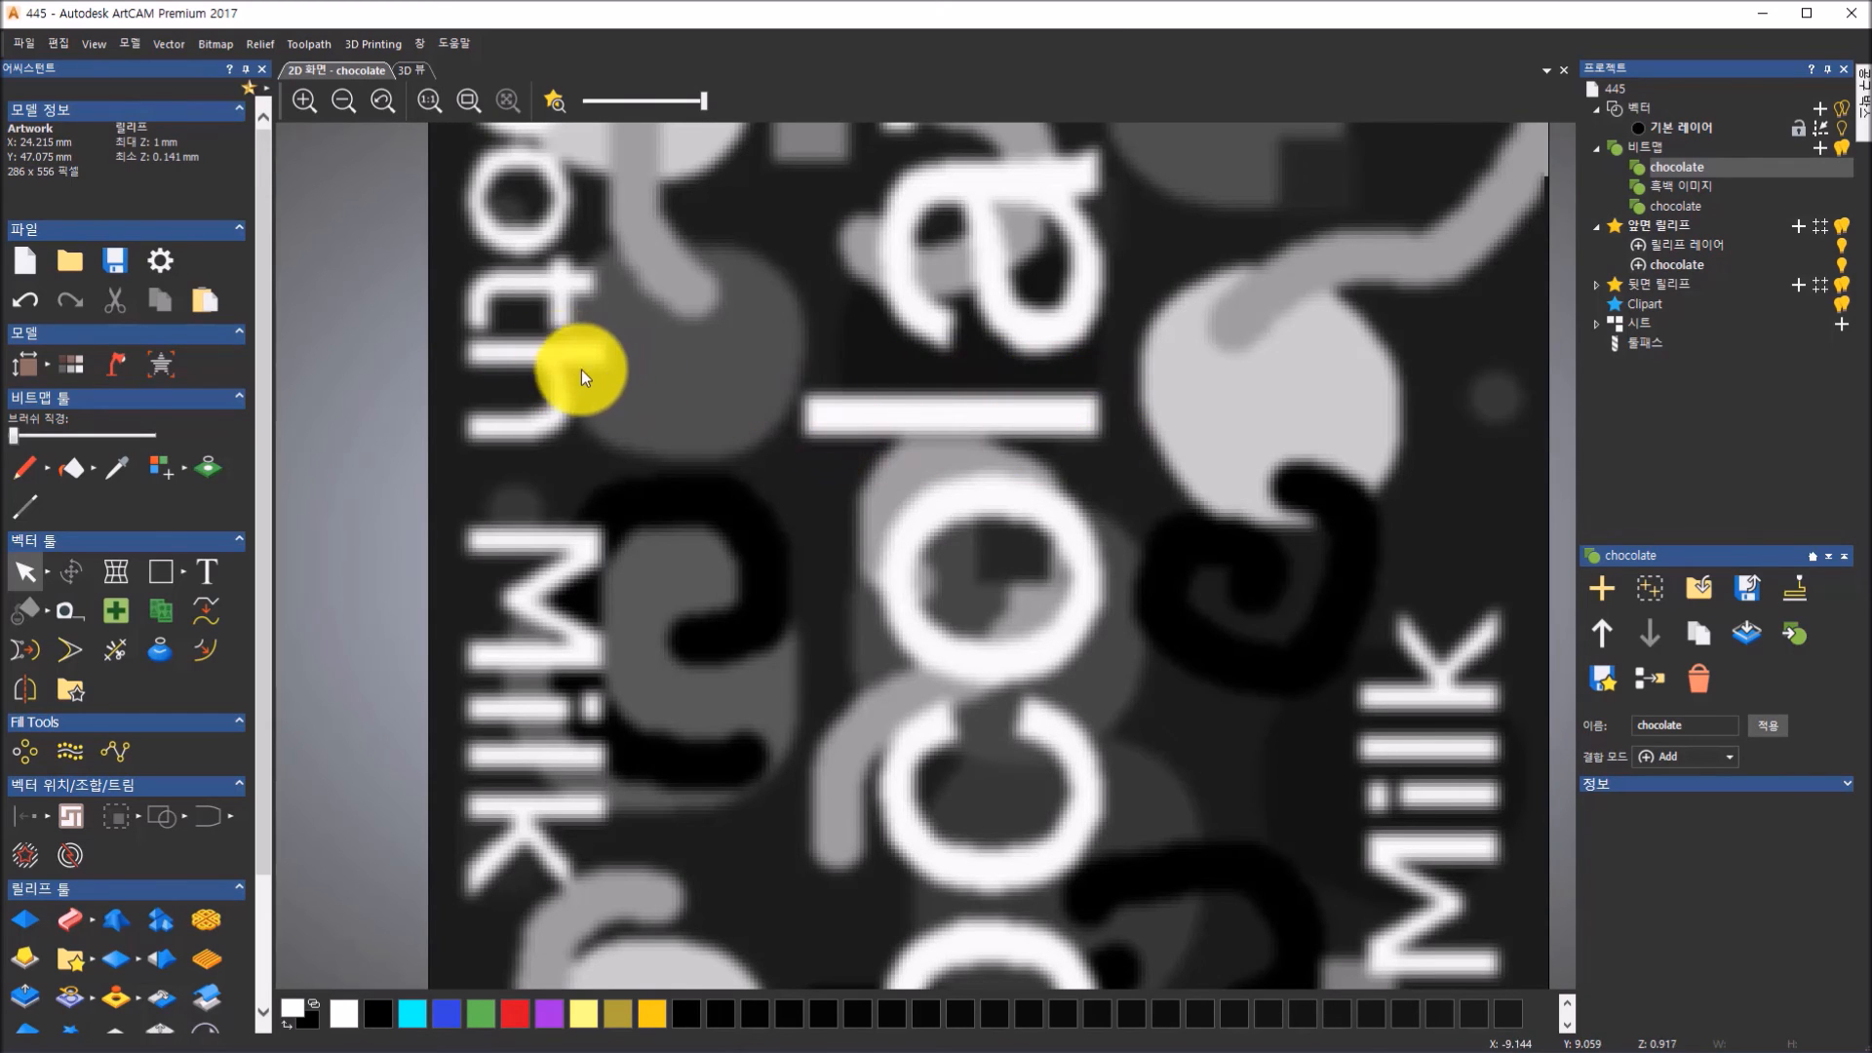
{"action": "scroll", "coordinate": [949, 398], "scroll_direction": "down", "scroll_amount": 3}
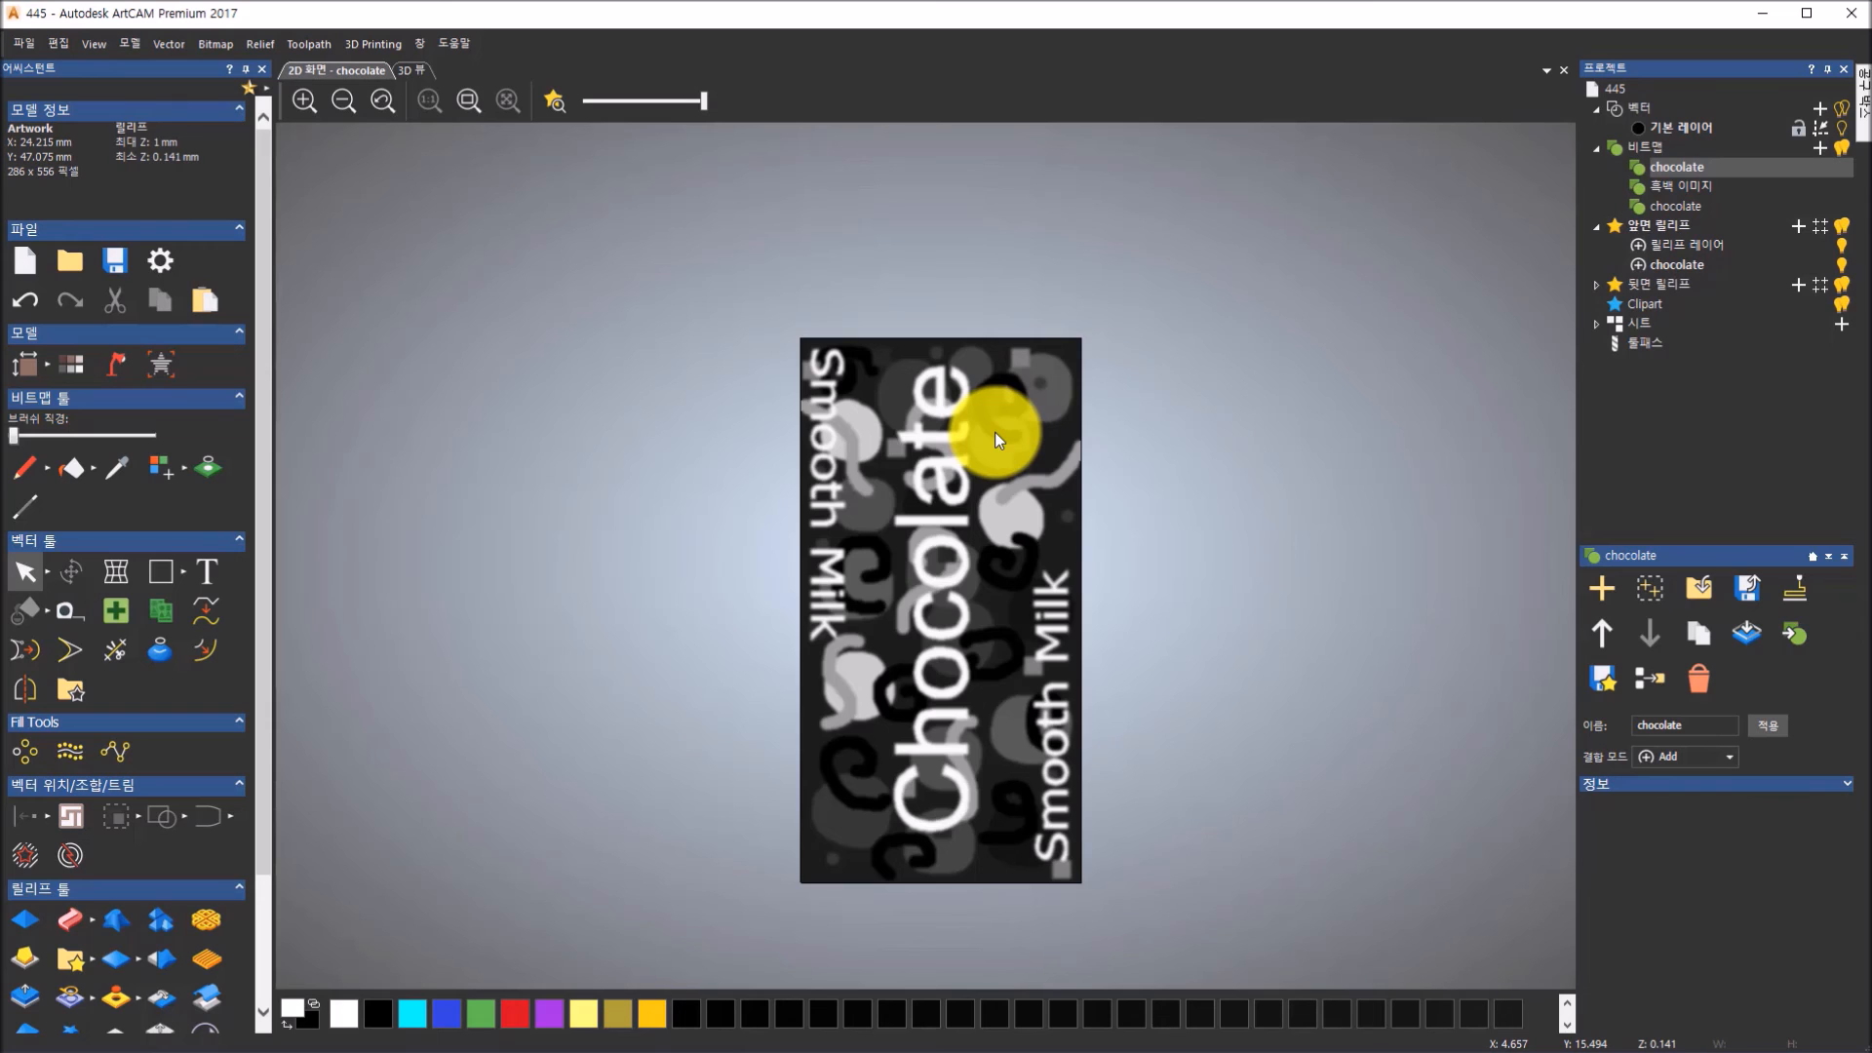
{"action": "left_click", "coordinate": [404, 70]}
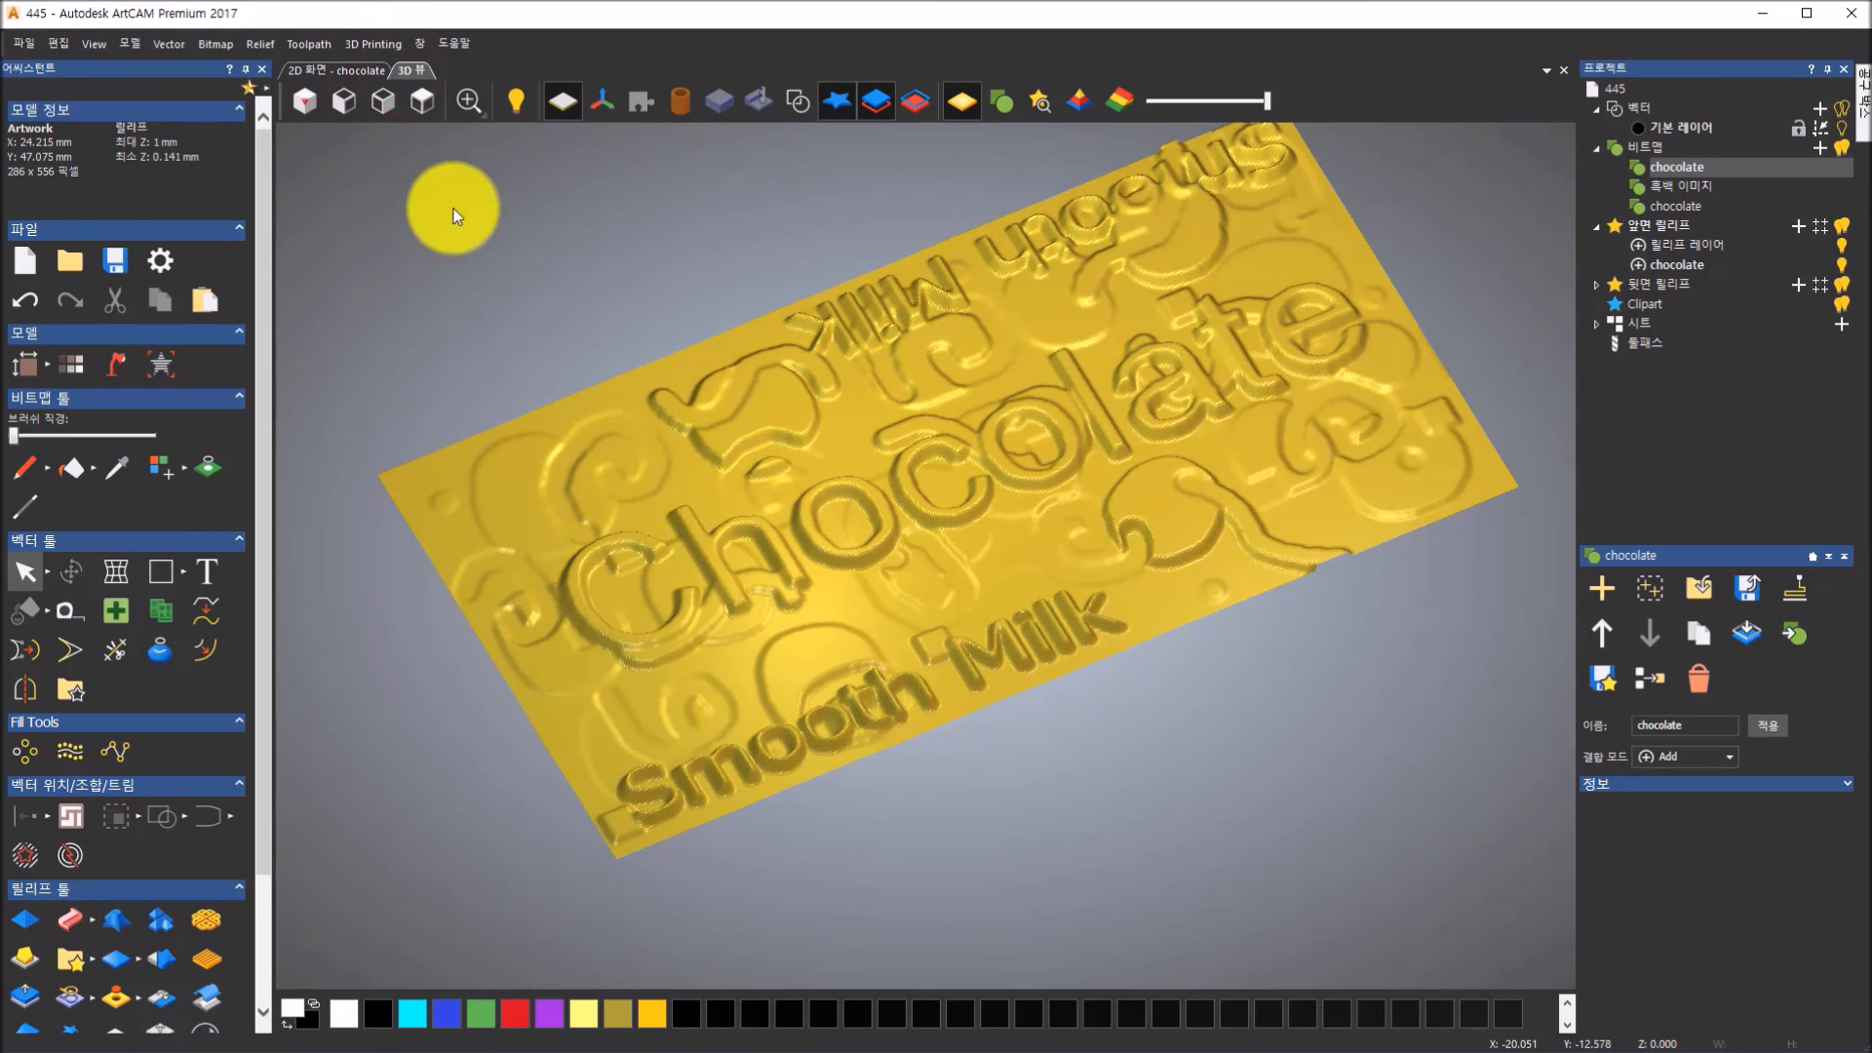
{"action": "left_click", "coordinate": [335, 72]}
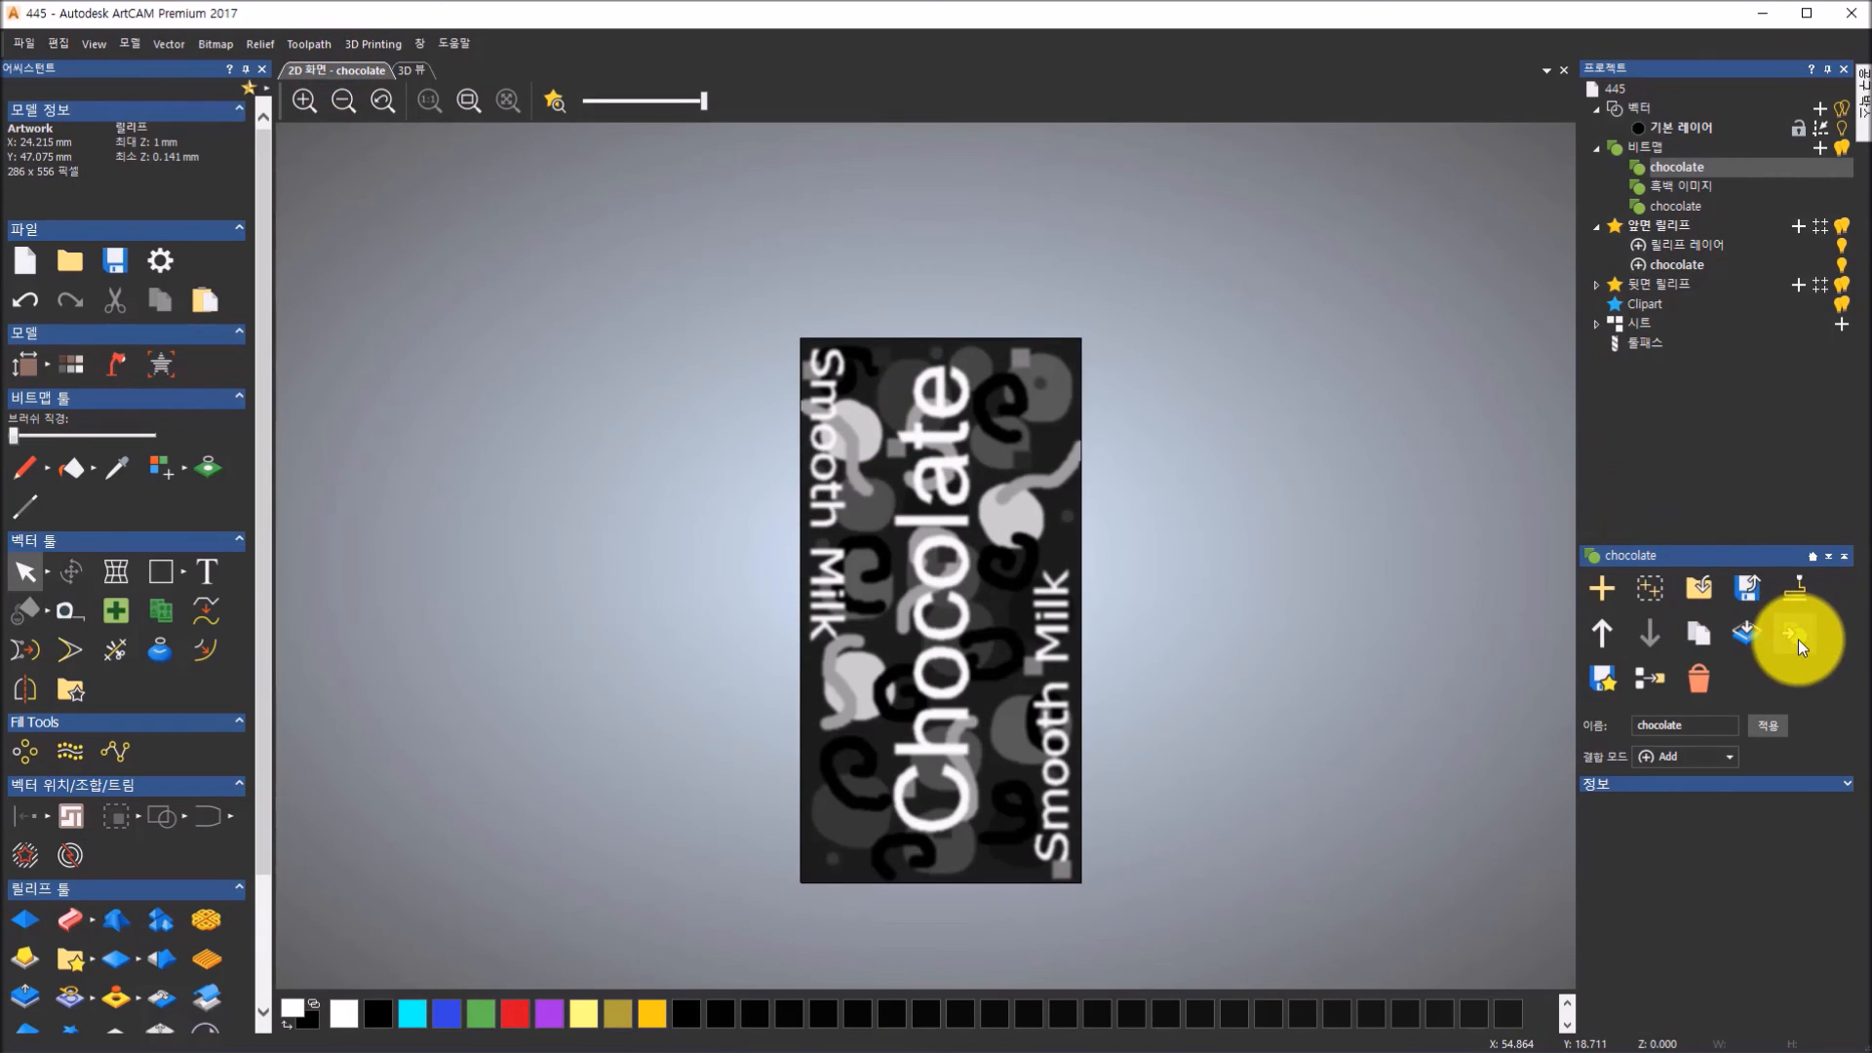
Generate a new relief layer from the smoothed greyscale chocolate bitmap with a height of 1 mm
{"action": "left_click", "coordinate": [1677, 180]}
{"action": "left_click", "coordinate": [1682, 165]}
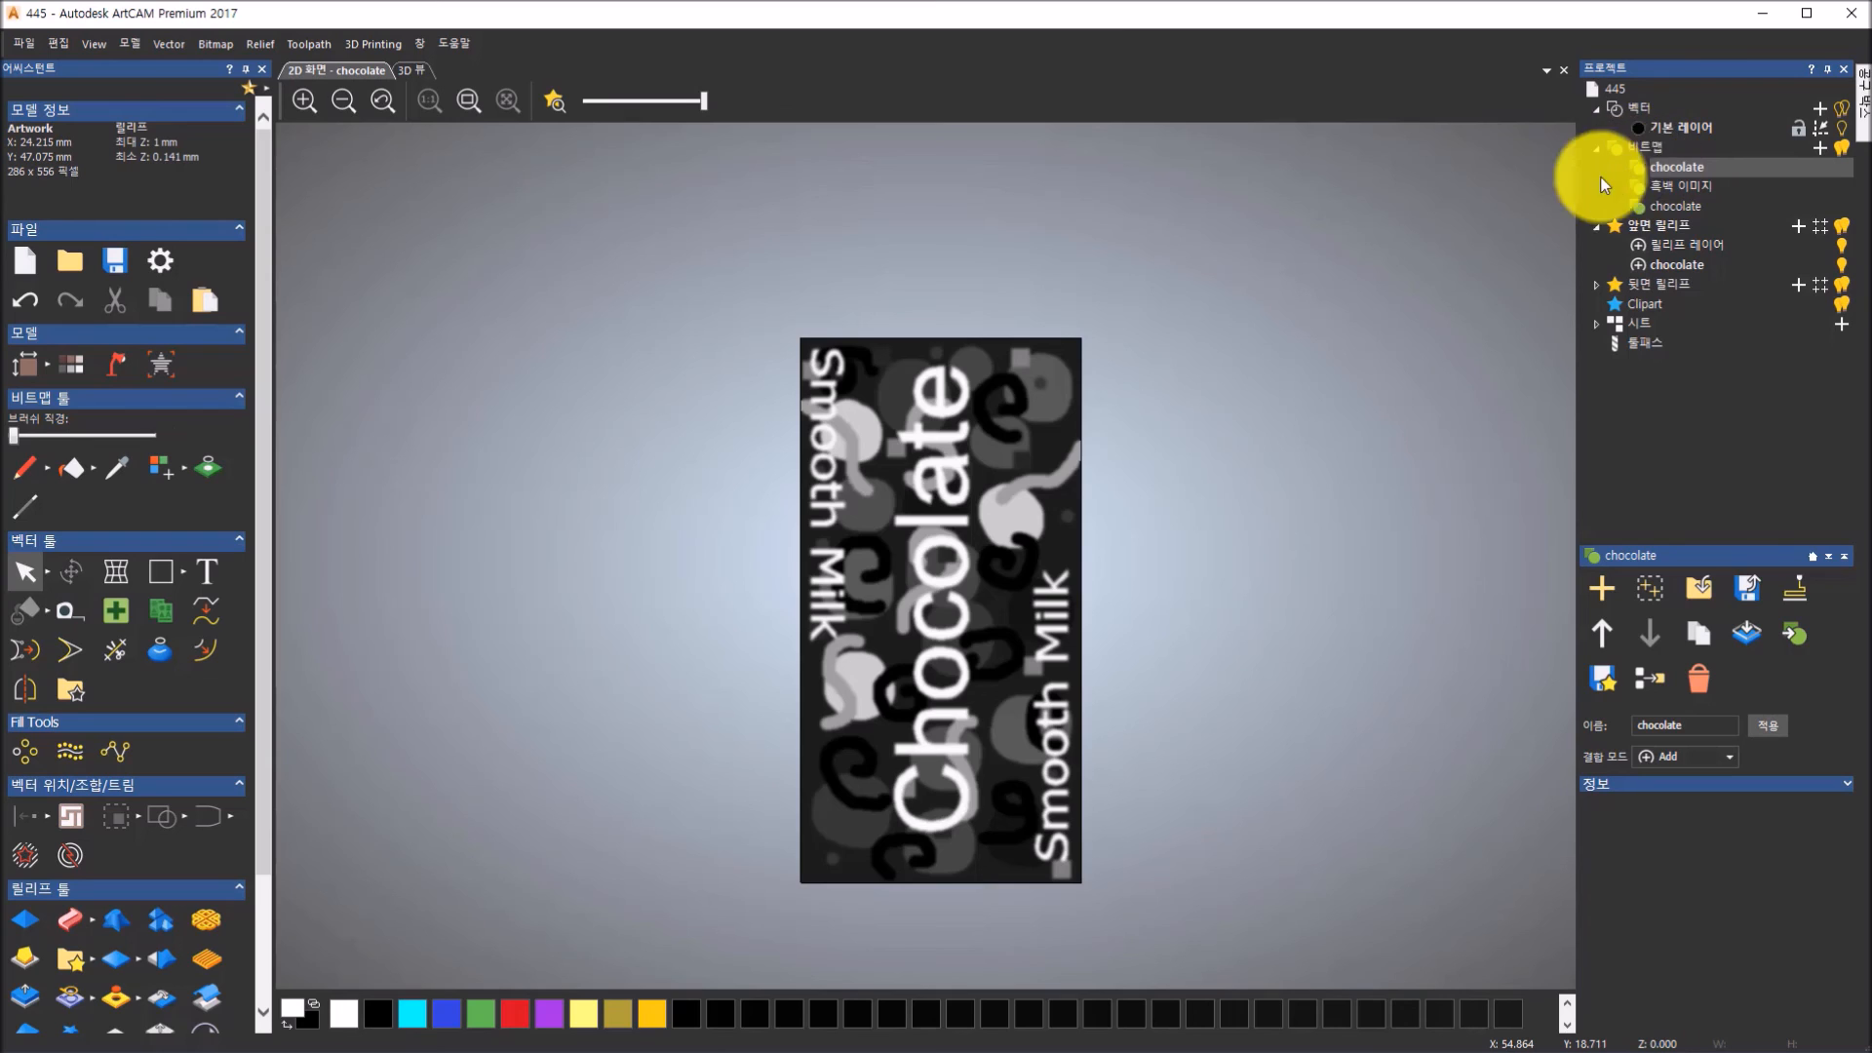
{"action": "right_click", "coordinate": [1656, 173]}
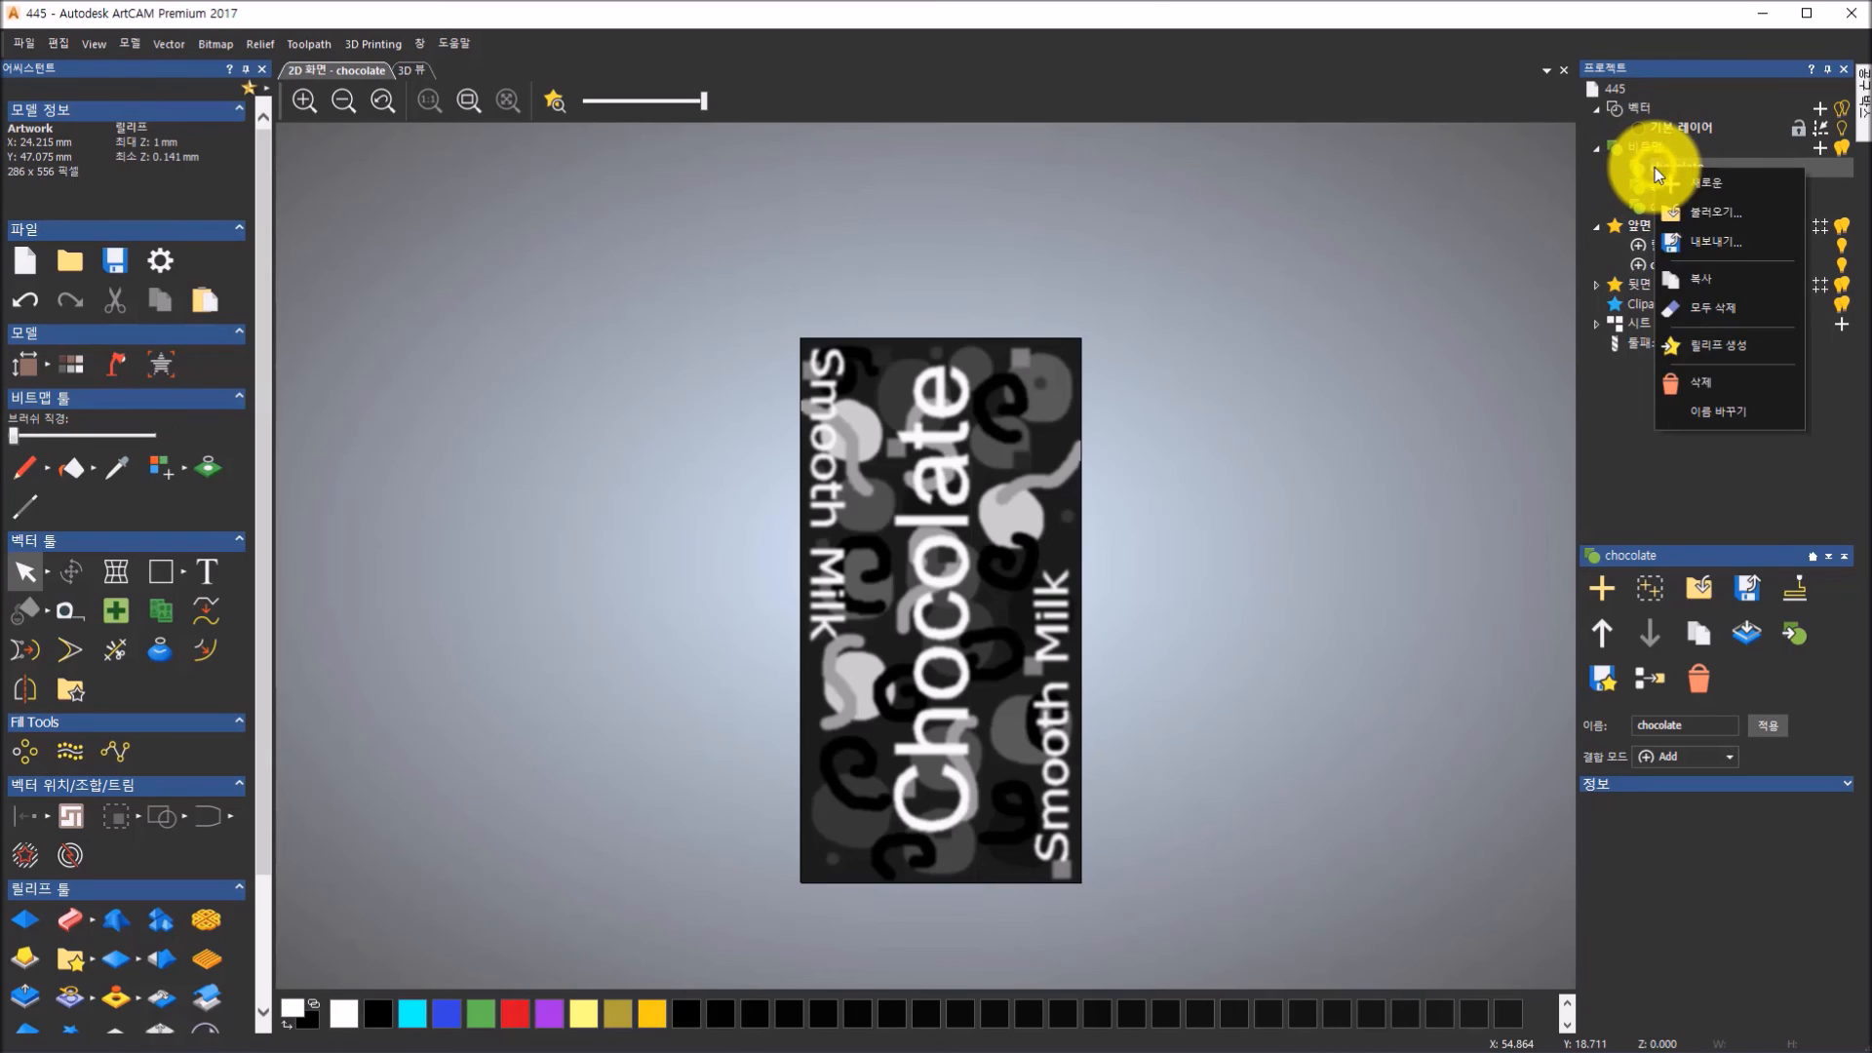
{"action": "left_click", "coordinate": [1689, 345]}
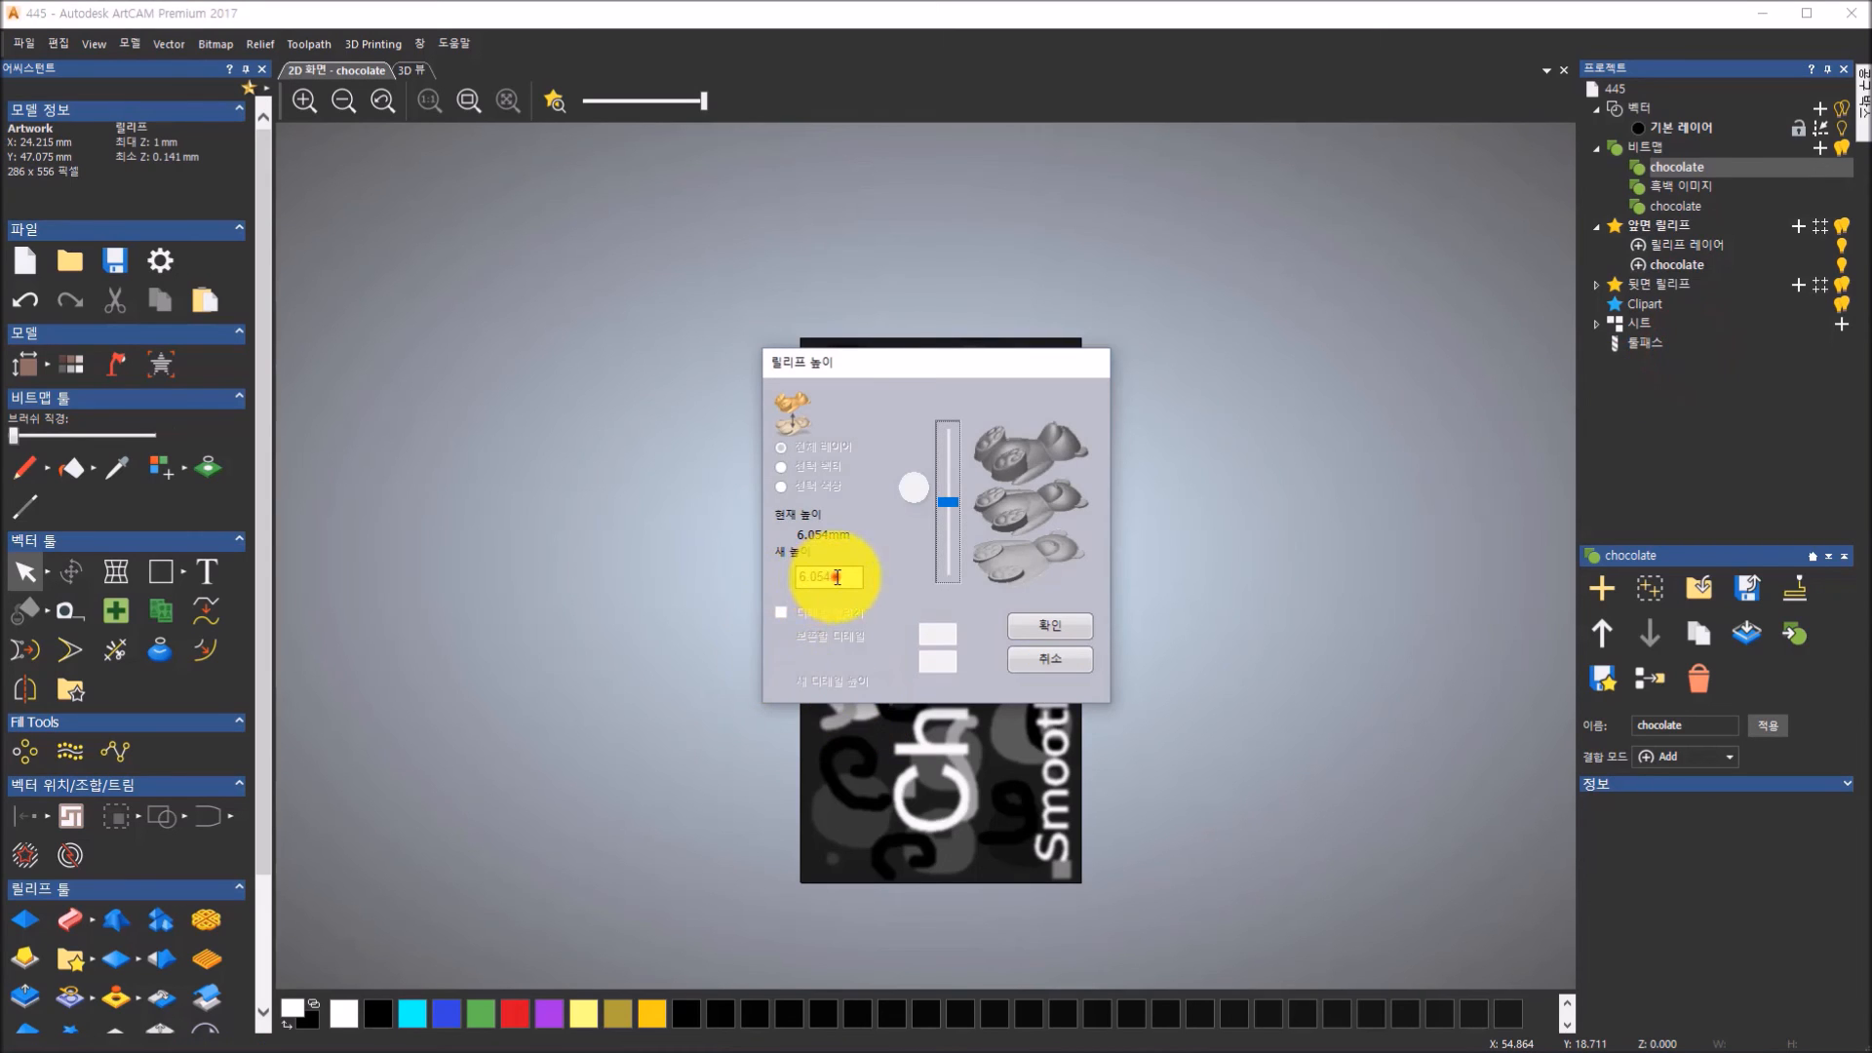
{"action": "left_click_drag", "start_coordinate": [836, 577], "coordinate": [641, 565]}
{"action": "type", "text": "1"}
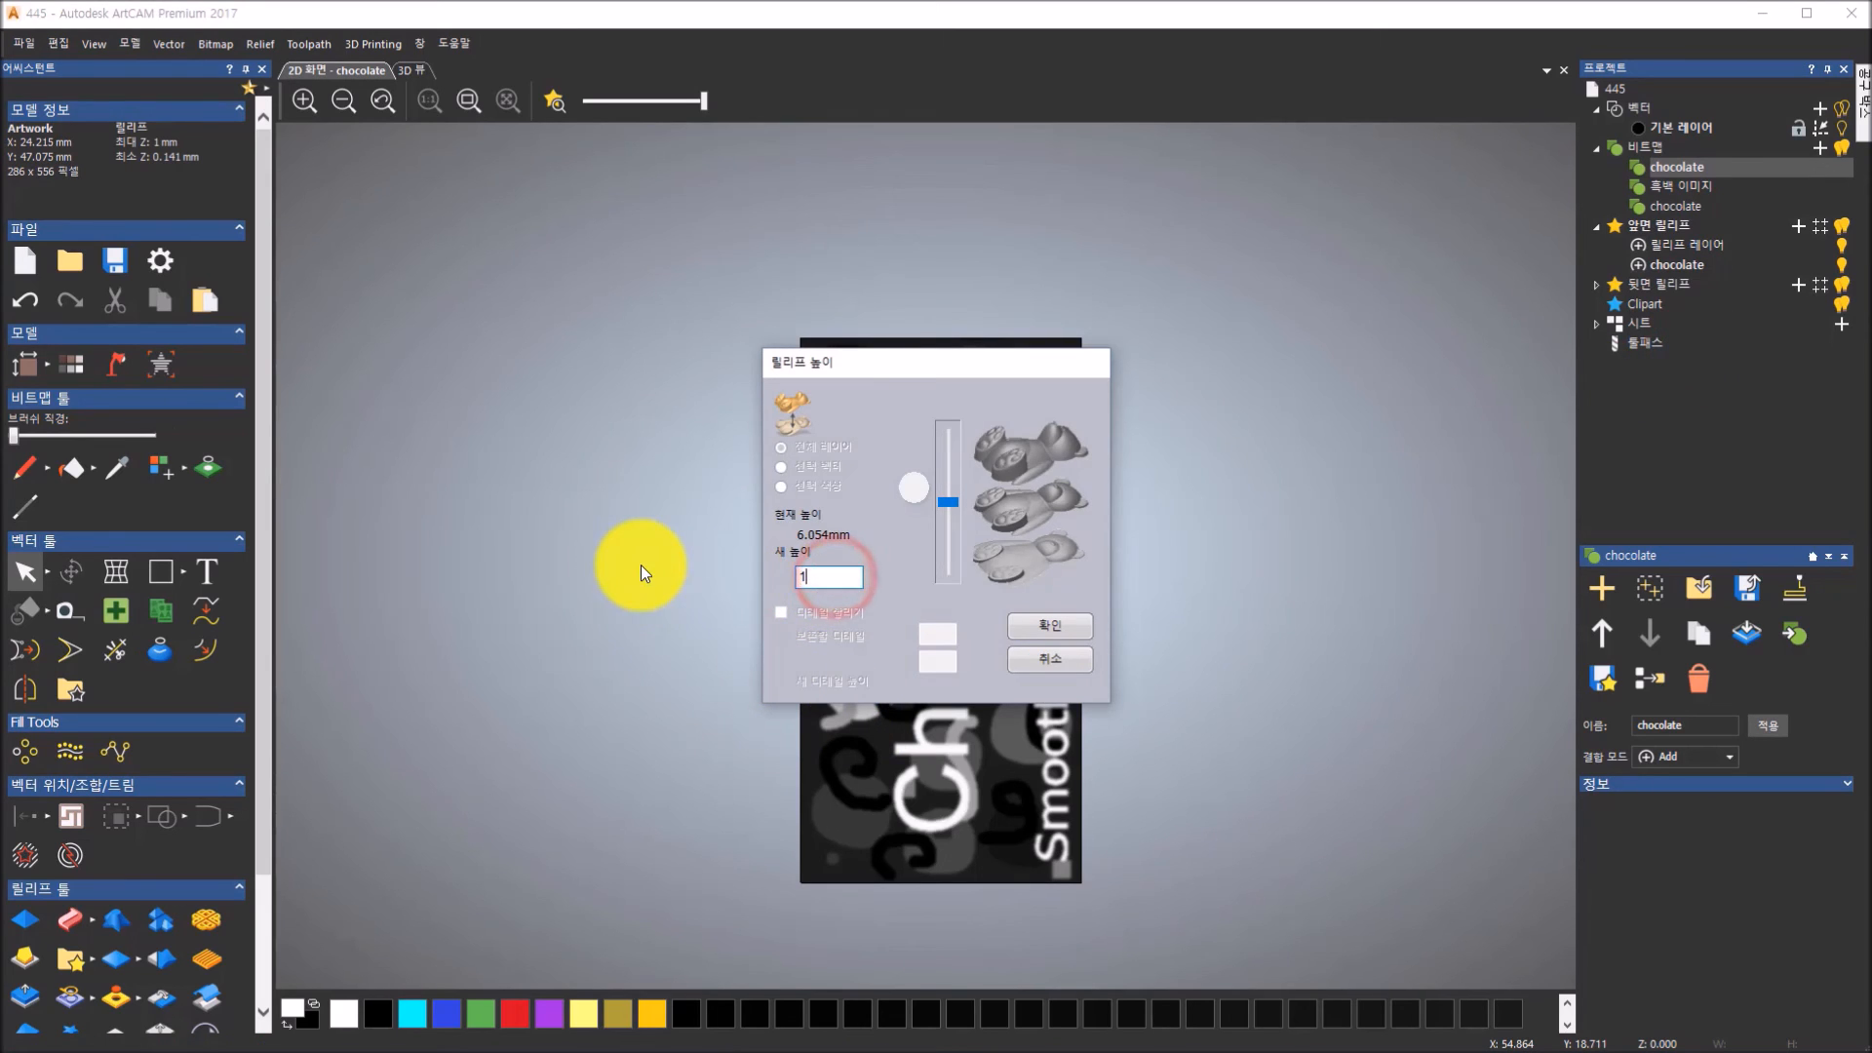
{"action": "left_click", "coordinate": [1049, 628]}
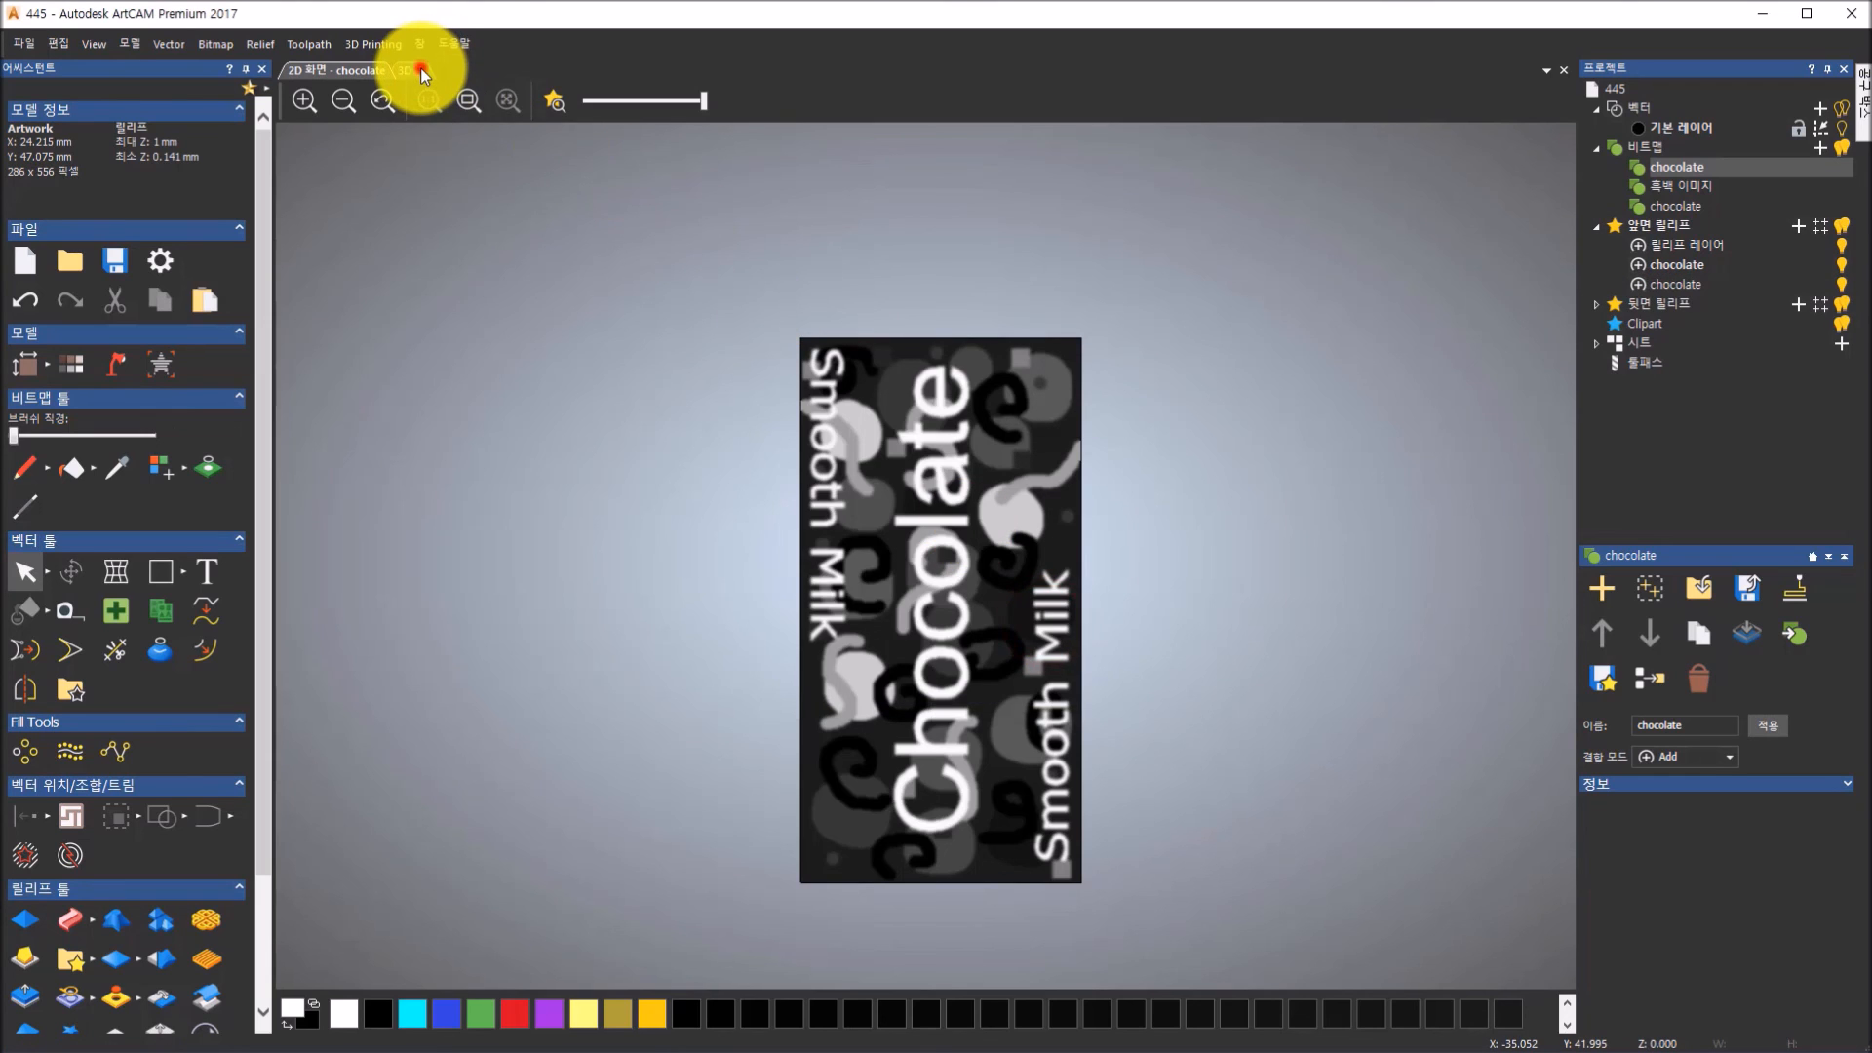
Hide the newly generated chocolate relief layer and compare the remaining 3D relief with the greyscale bitmap
{"action": "left_click", "coordinate": [421, 72]}
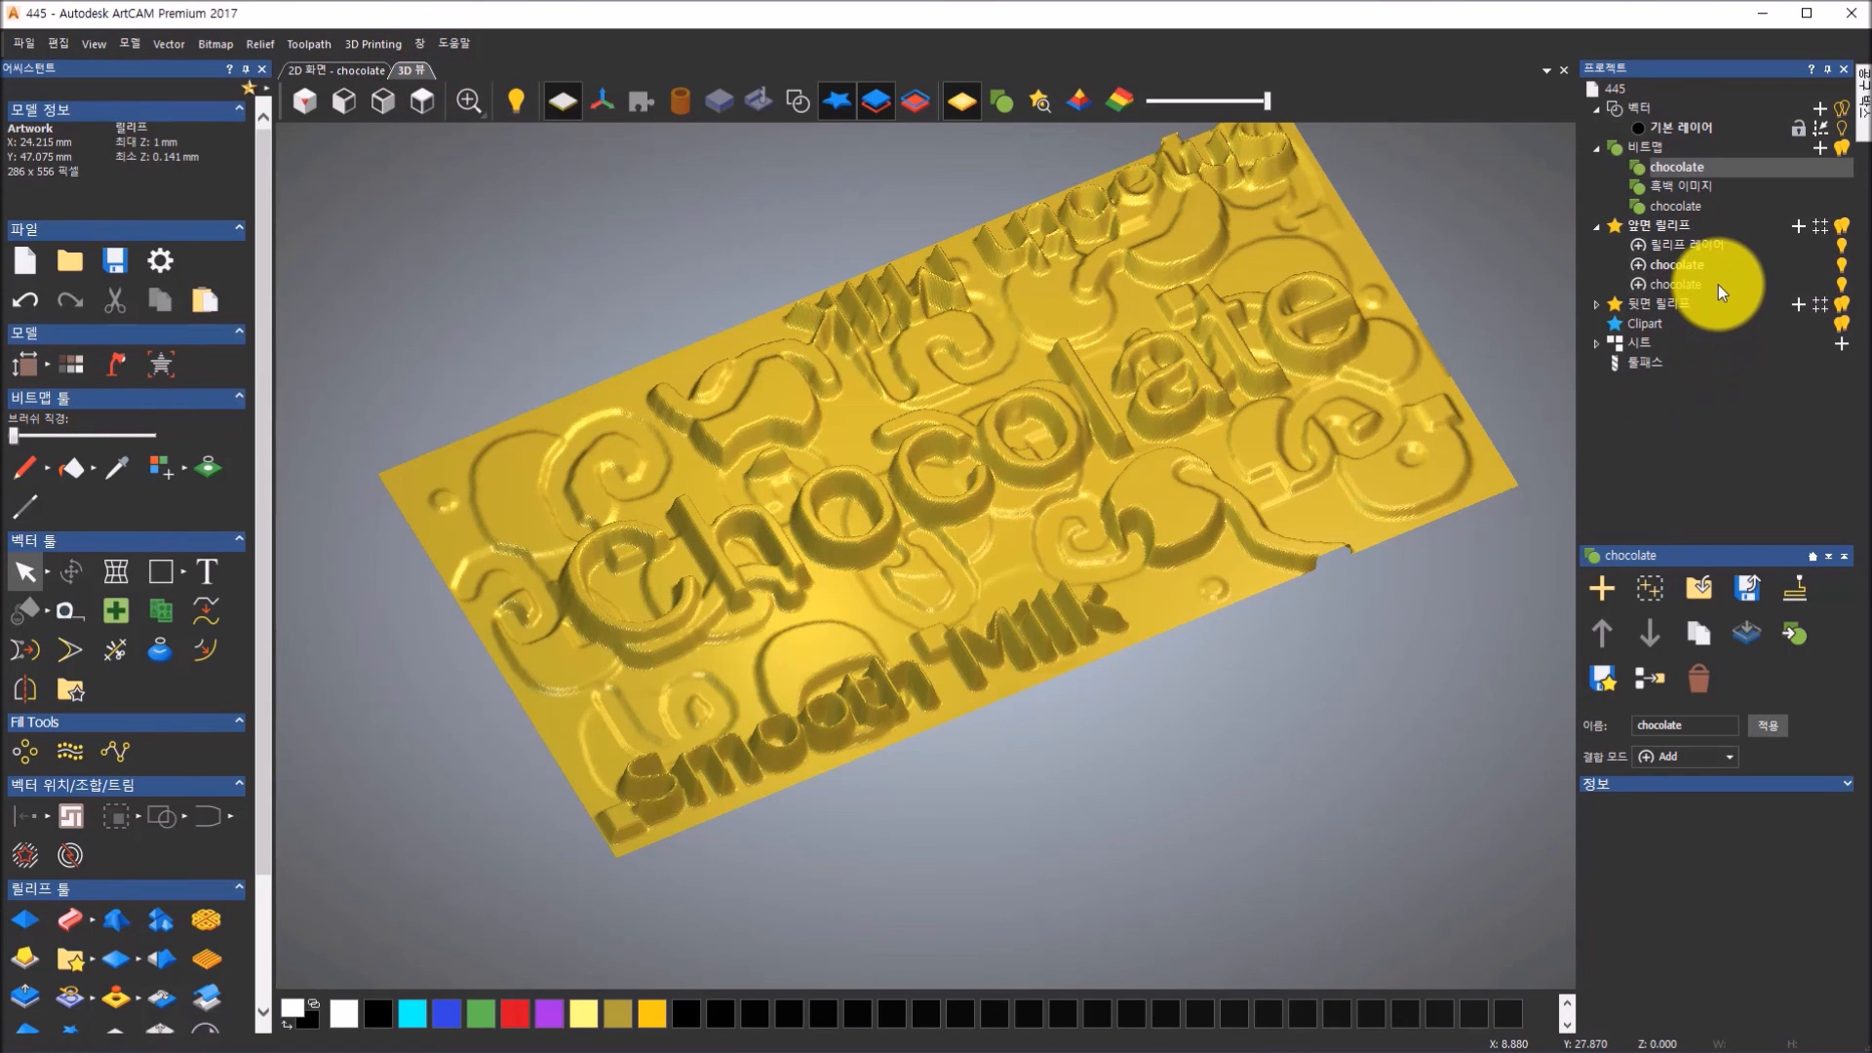
{"action": "left_click", "coordinate": [1843, 286]}
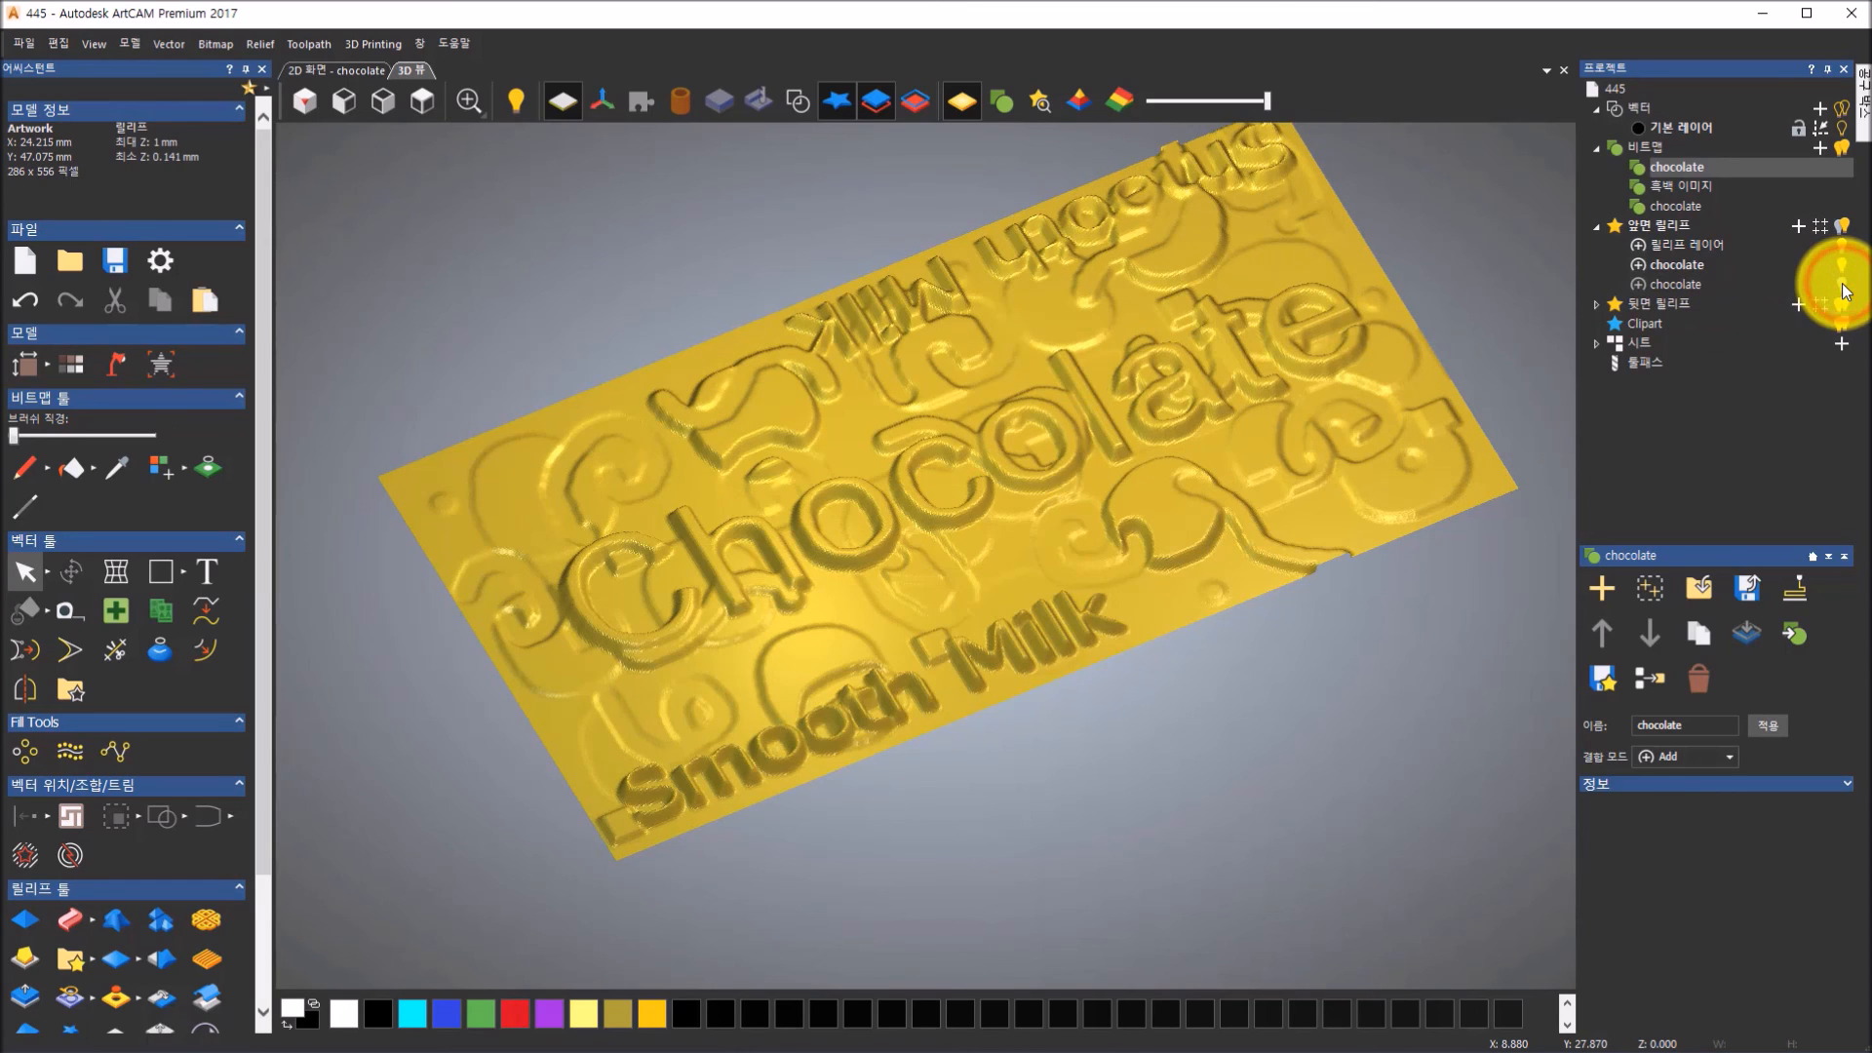
{"action": "left_click_drag", "start_coordinate": [1099, 240], "coordinate": [978, 260]}
{"action": "left_click", "coordinate": [360, 69]}
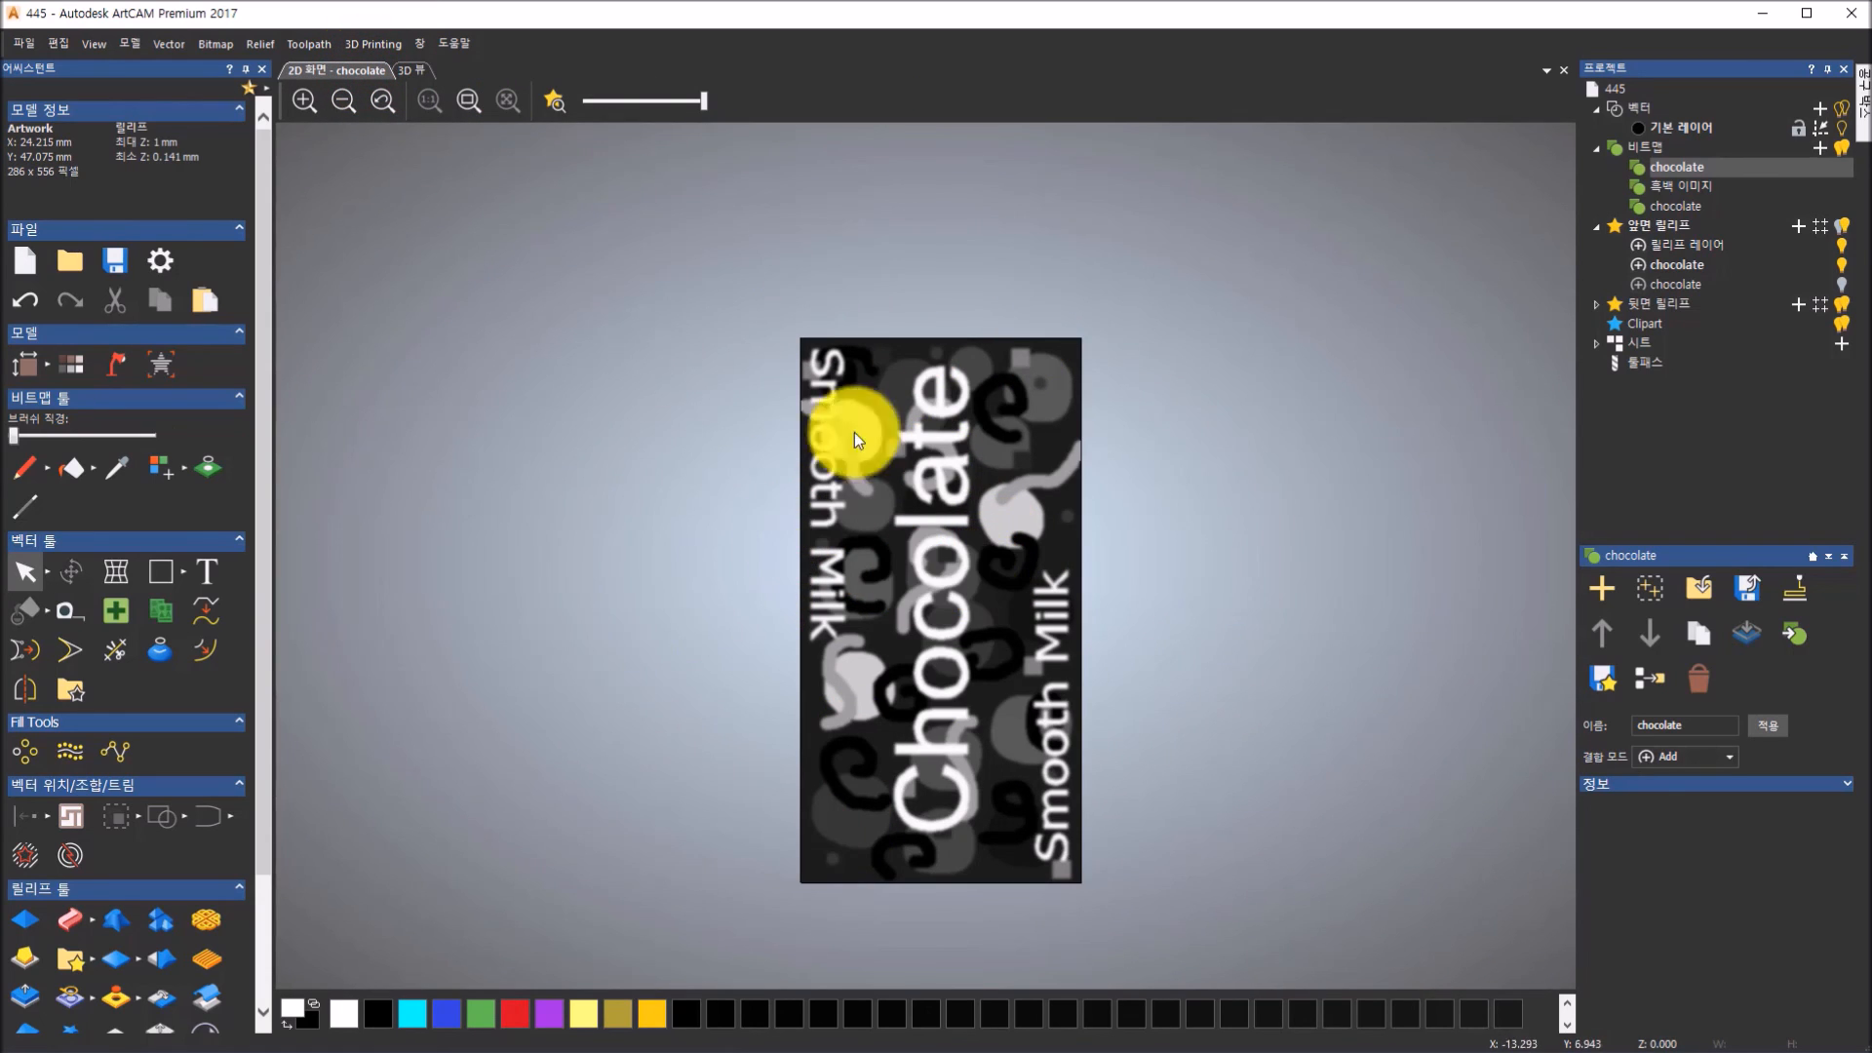
{"action": "left_click", "coordinate": [422, 72]}
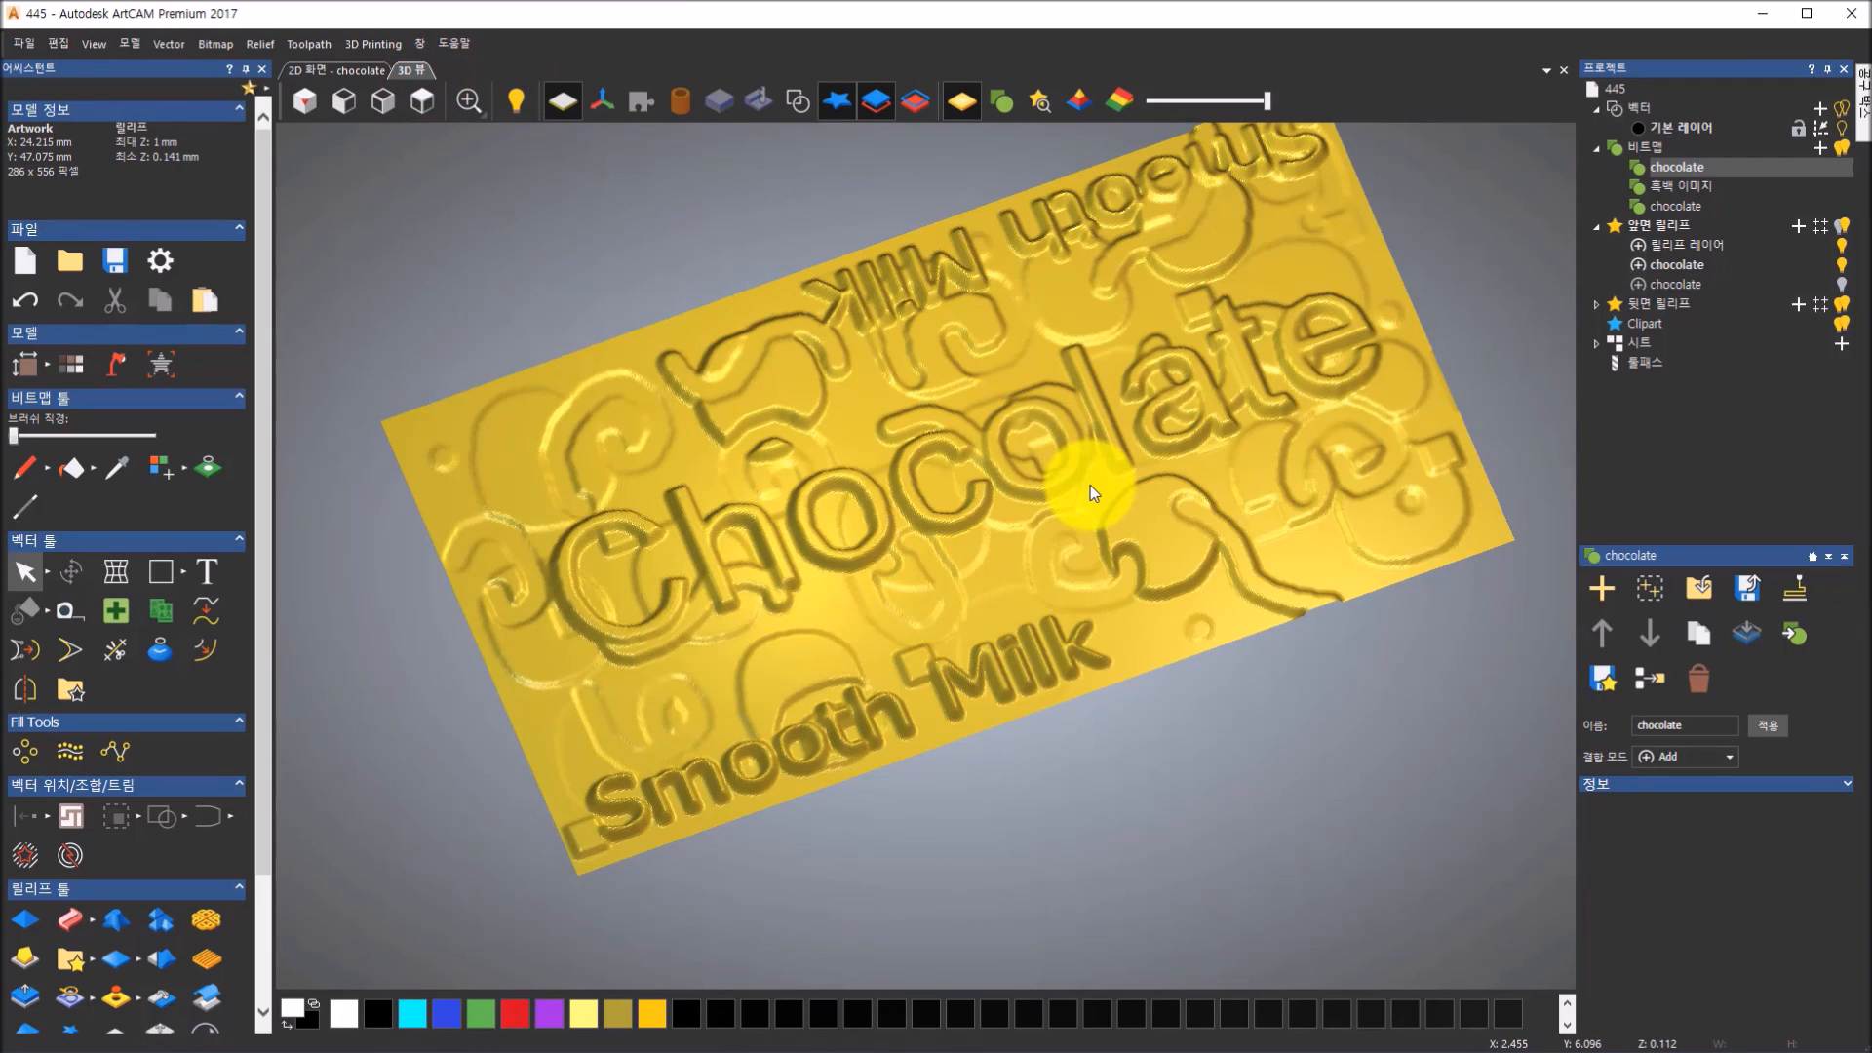